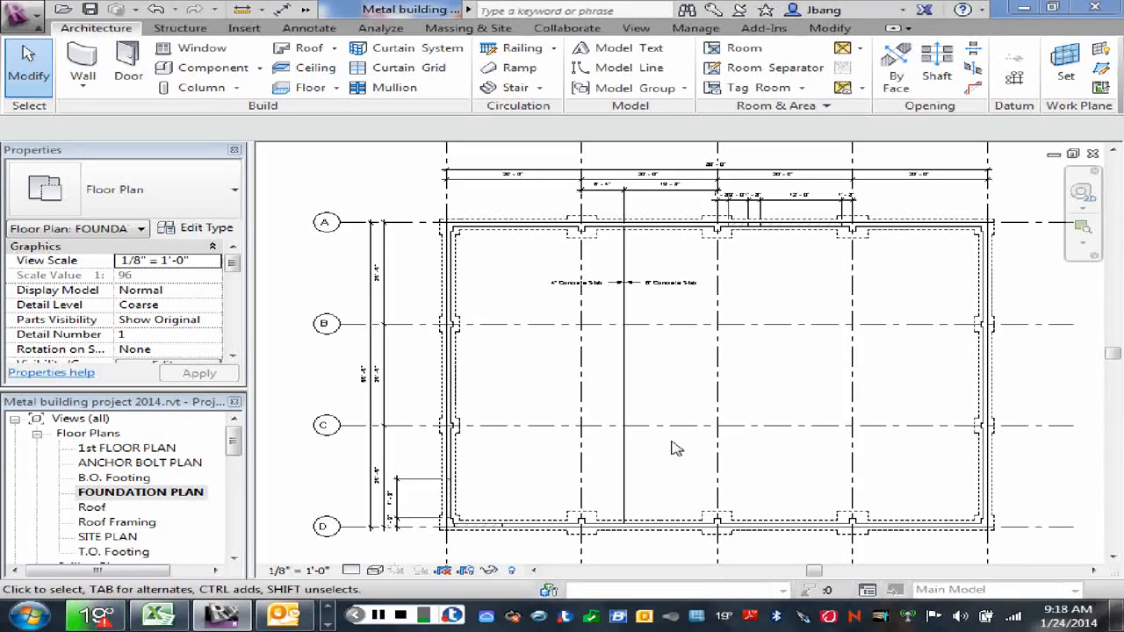
click(683, 324)
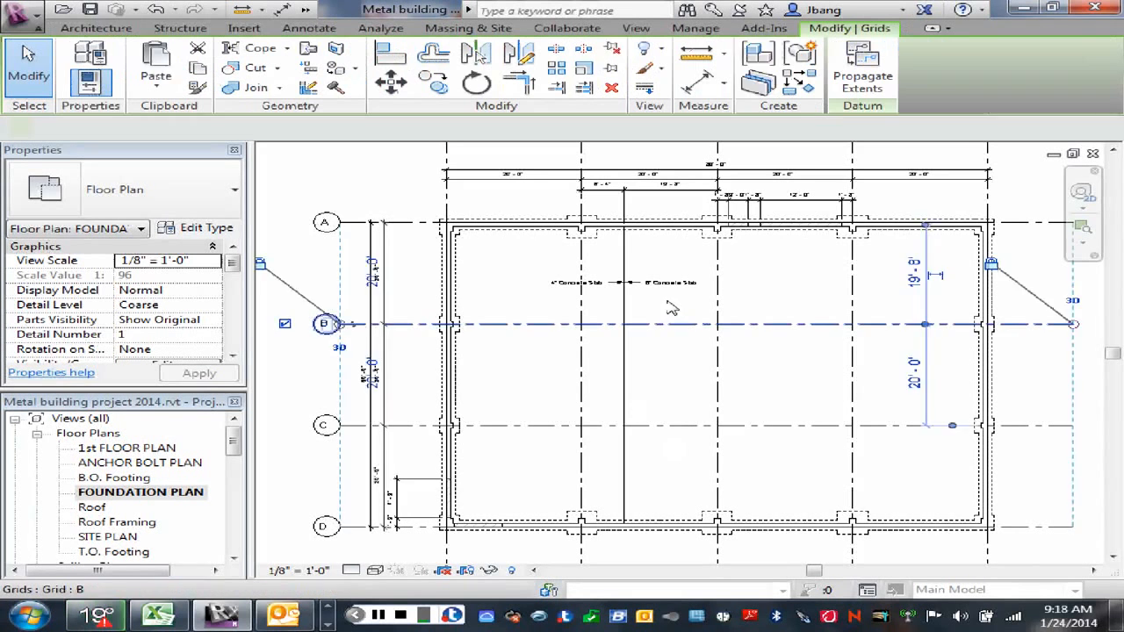
scroll(671, 313, up, 4)
scroll(641, 311, up, 2)
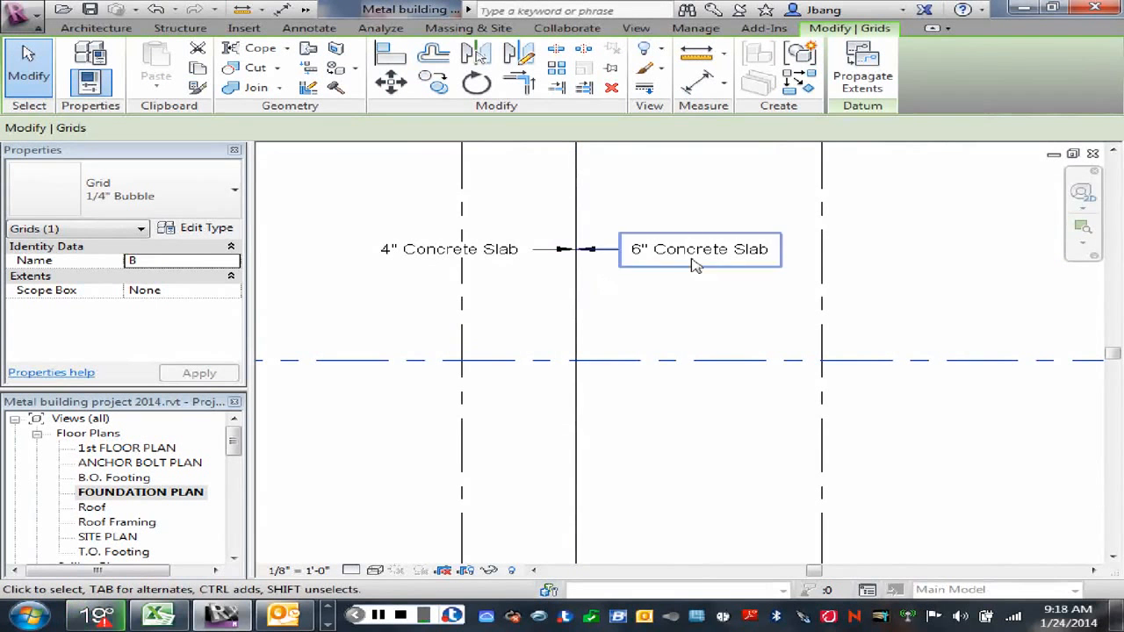
scroll(685, 307, down, 4)
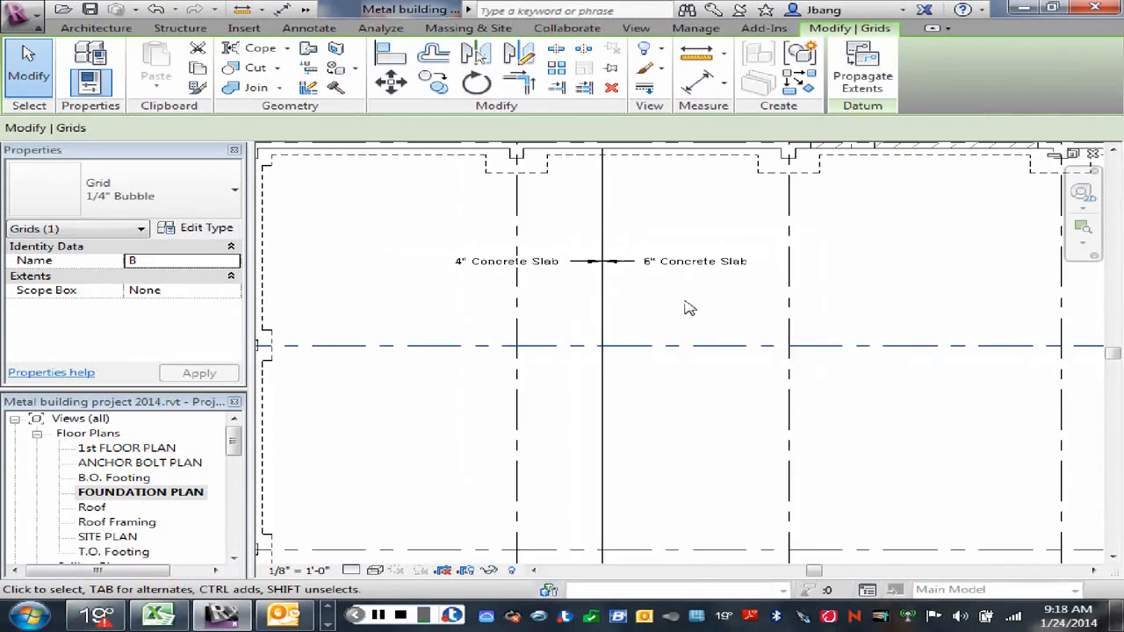
right_click(676, 399)
click(689, 172)
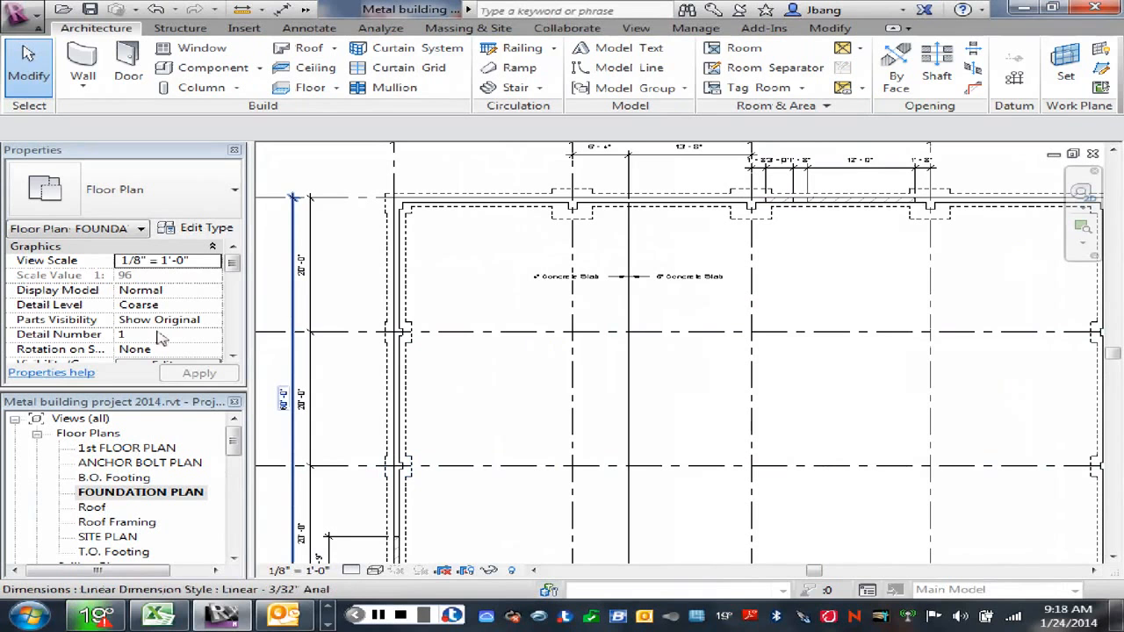
Step: Set the foundation plan's underlay to Level 1
drag(235, 263, 235, 279)
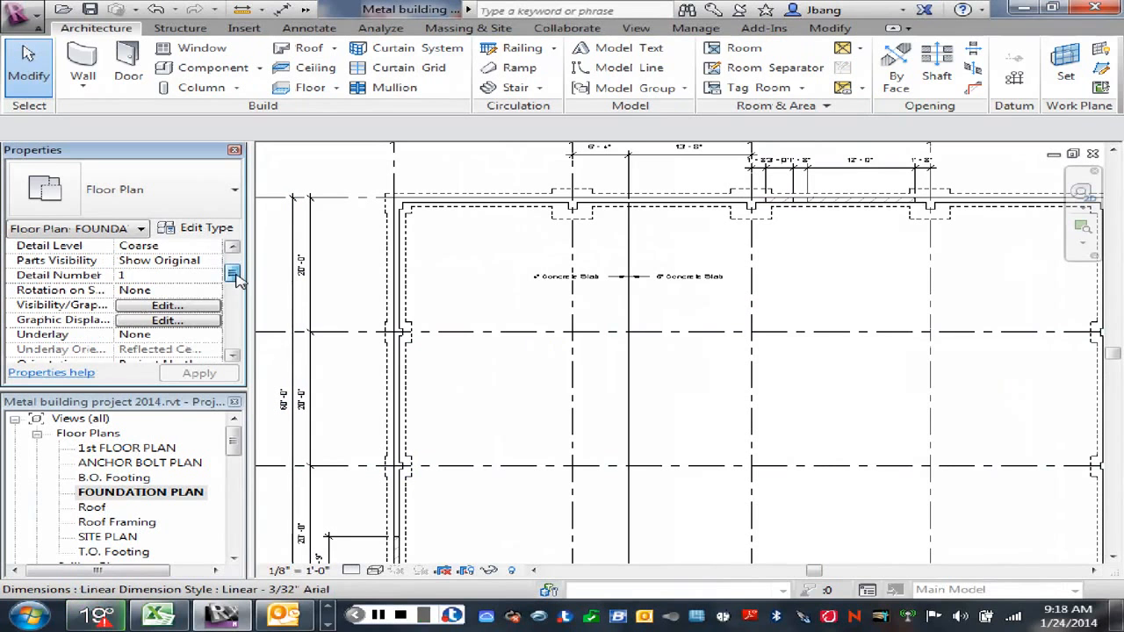
click(145, 337)
click(213, 337)
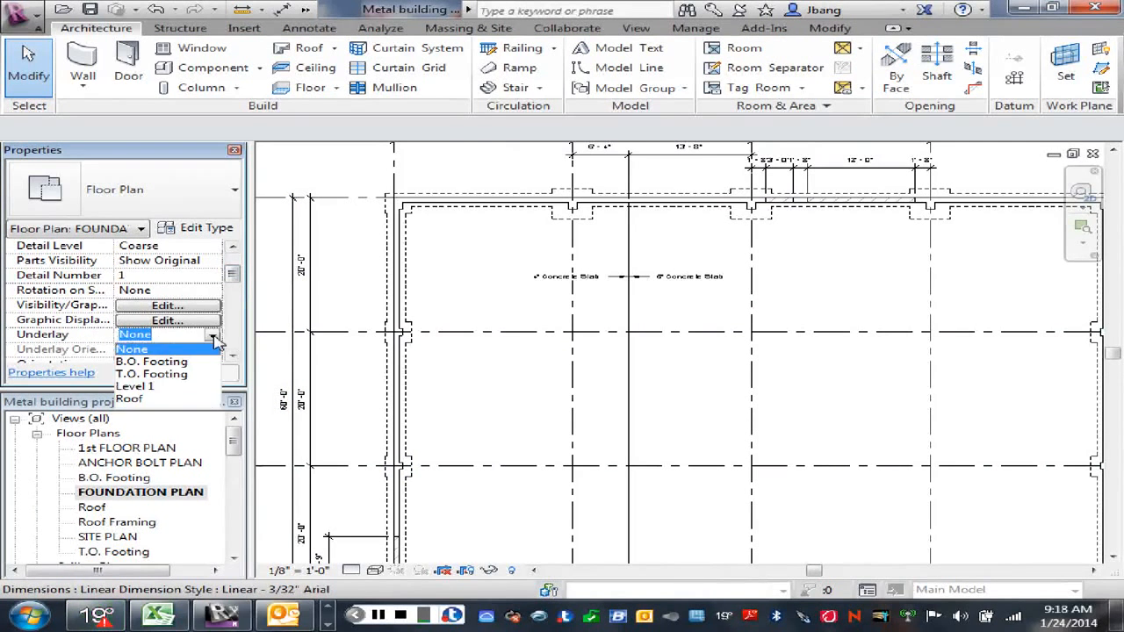
click(138, 387)
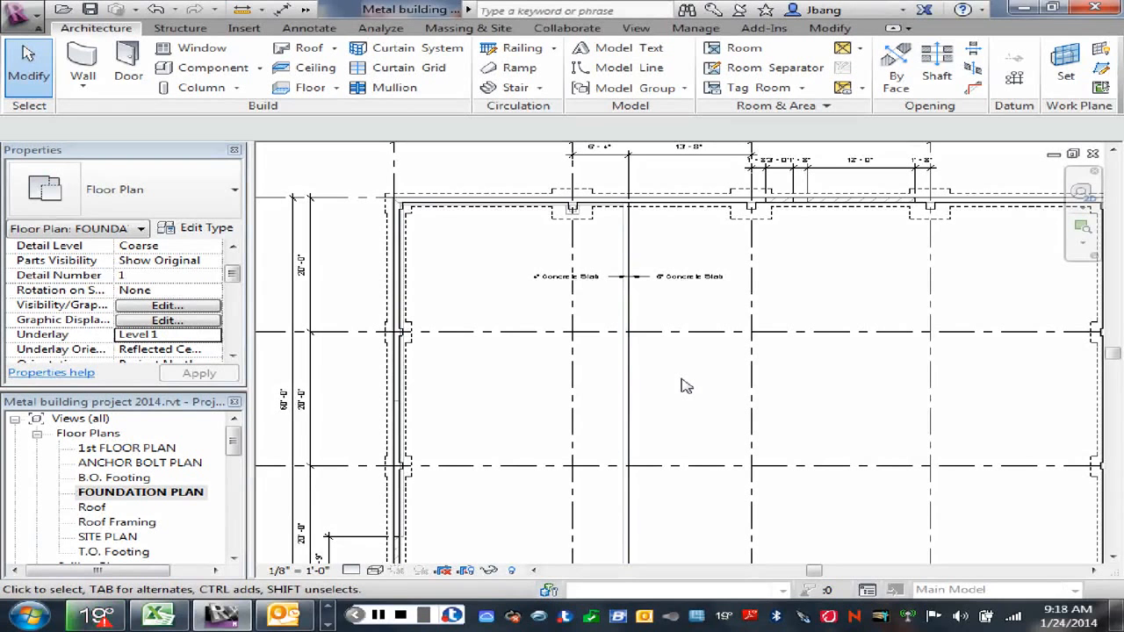
Step: Inspect the boundary sketch of the existing 4" Concrete Slab floor and leave the sketch without saving
middle_drag(683, 393, 720, 359)
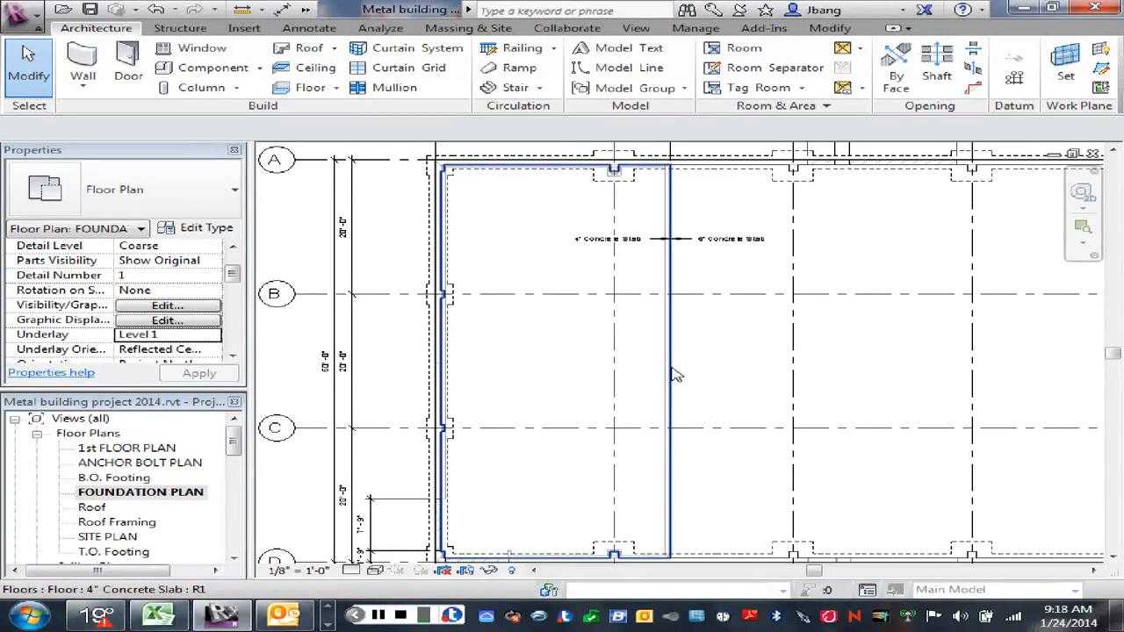
click(673, 373)
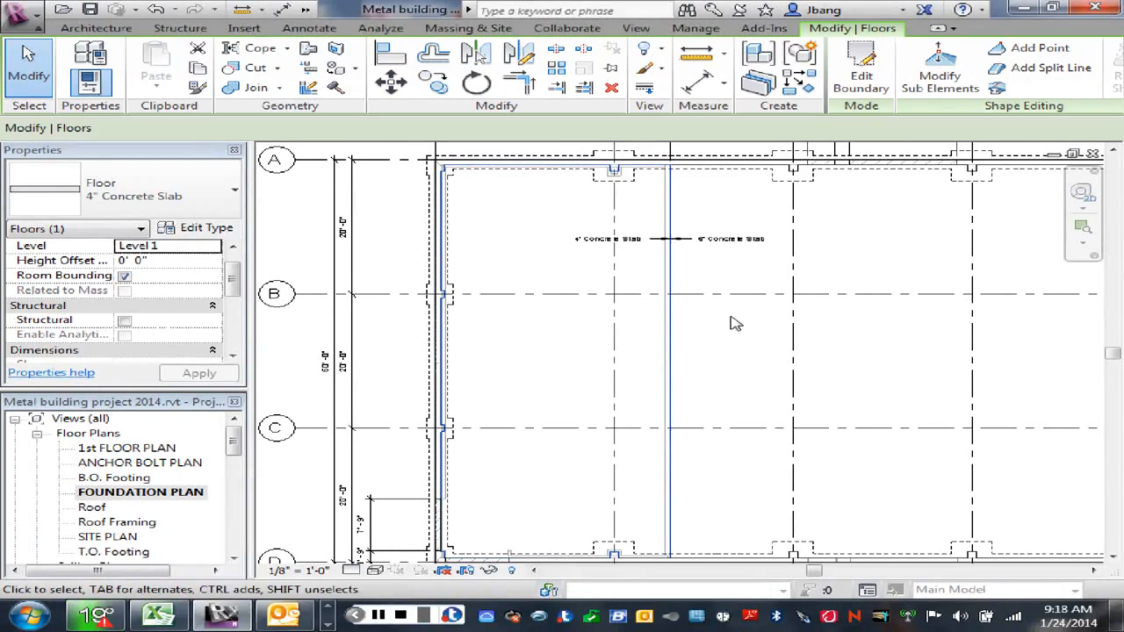
click(856, 83)
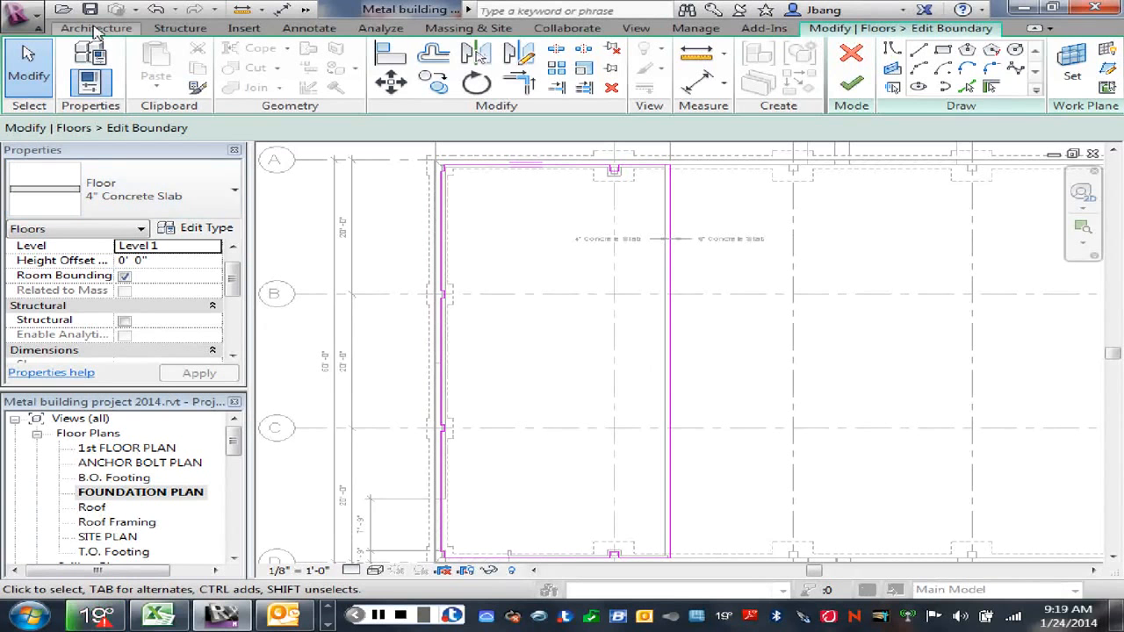
click(96, 28)
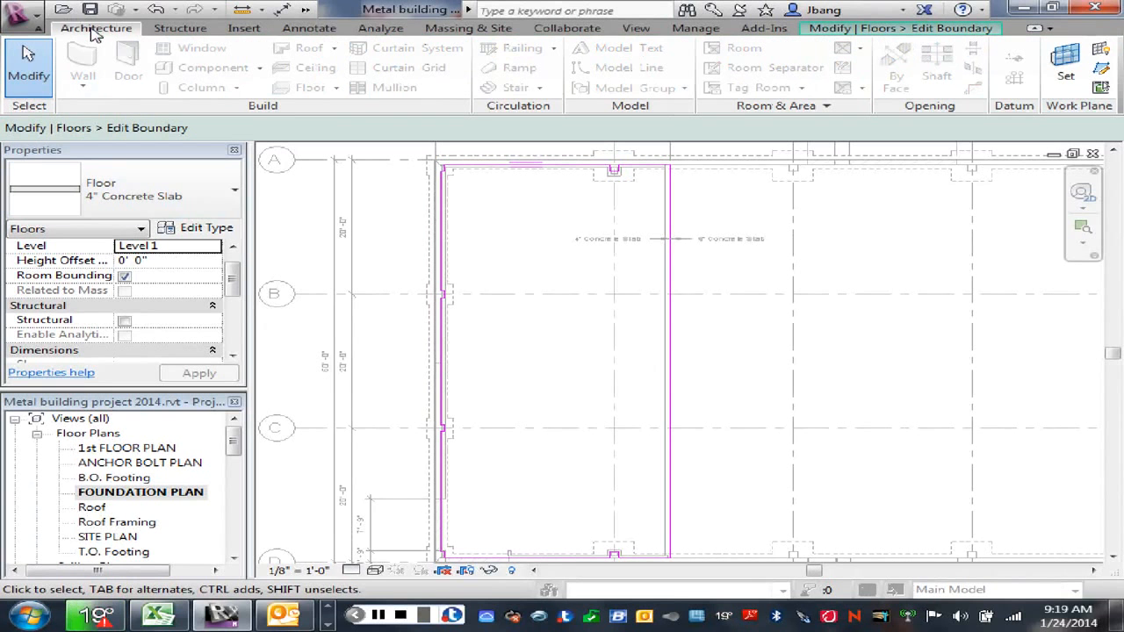
right_click(463, 253)
click(509, 254)
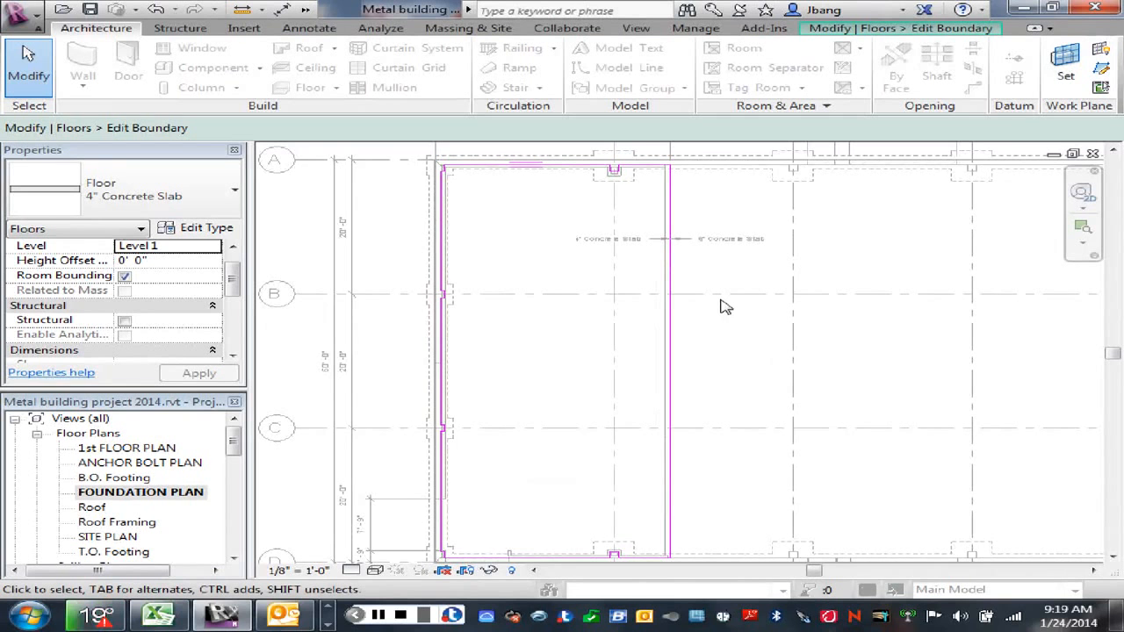
scroll(725, 306, down, 3)
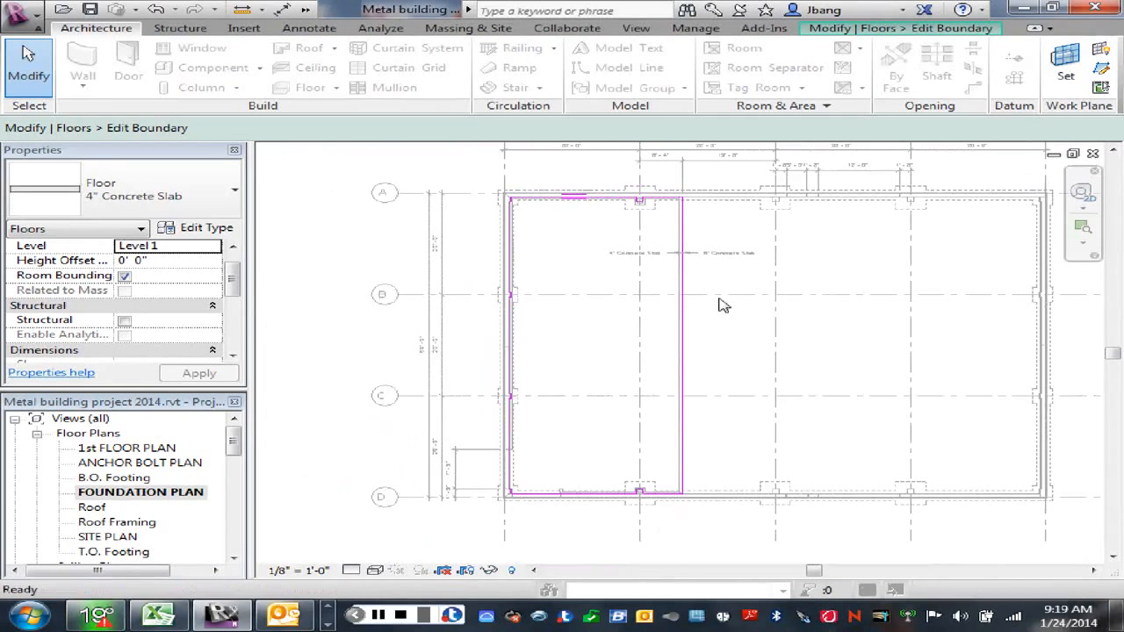
right_click(606, 261)
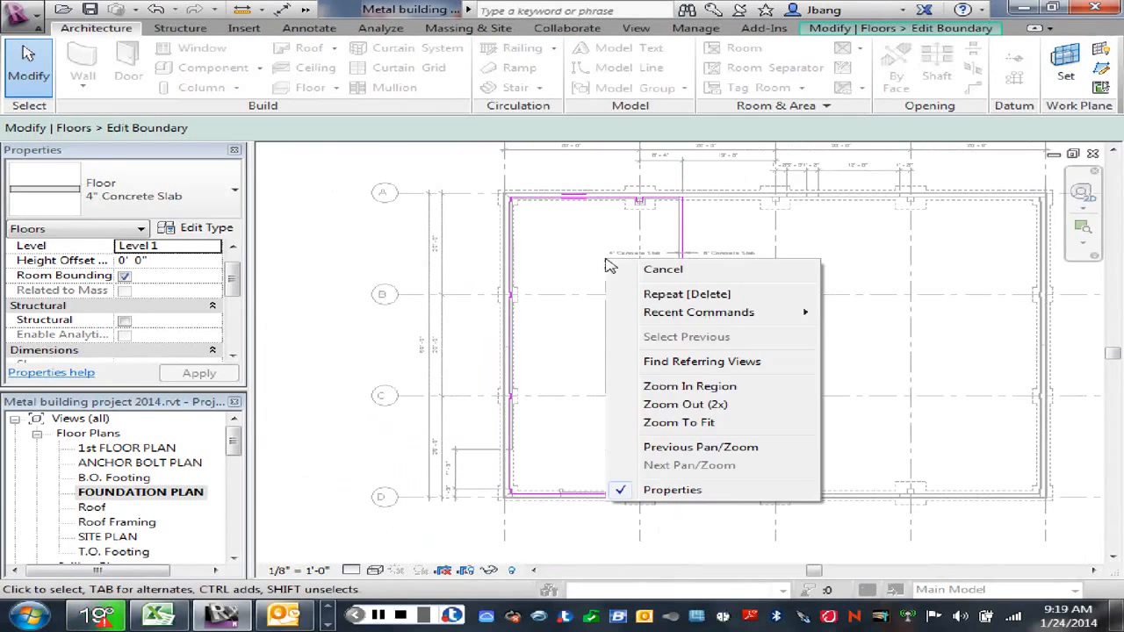
click(654, 270)
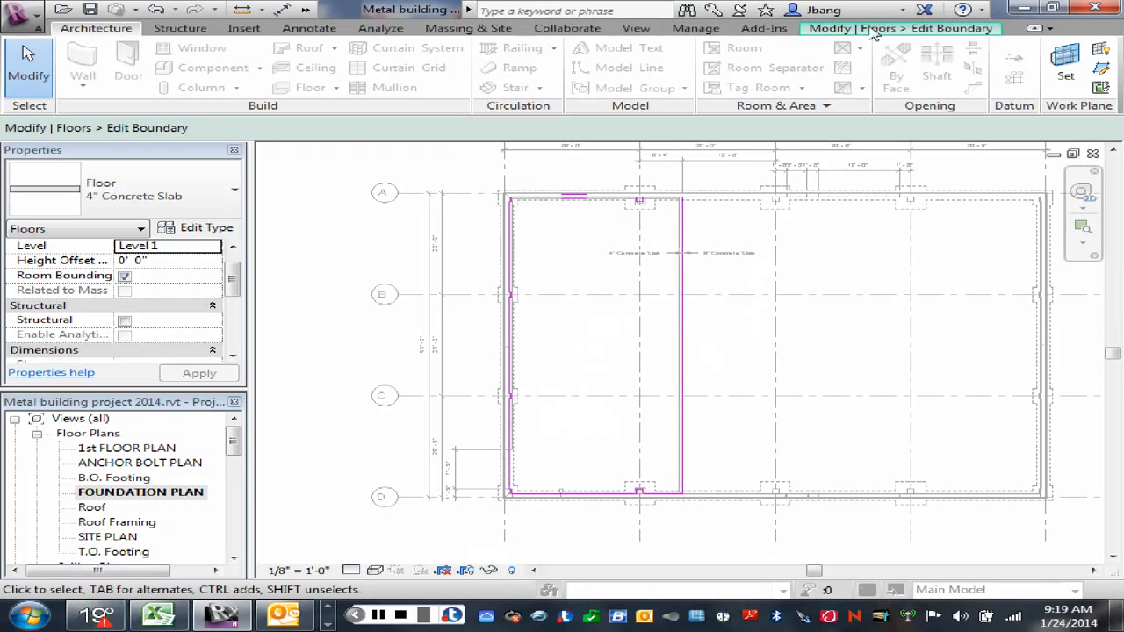
click(940, 29)
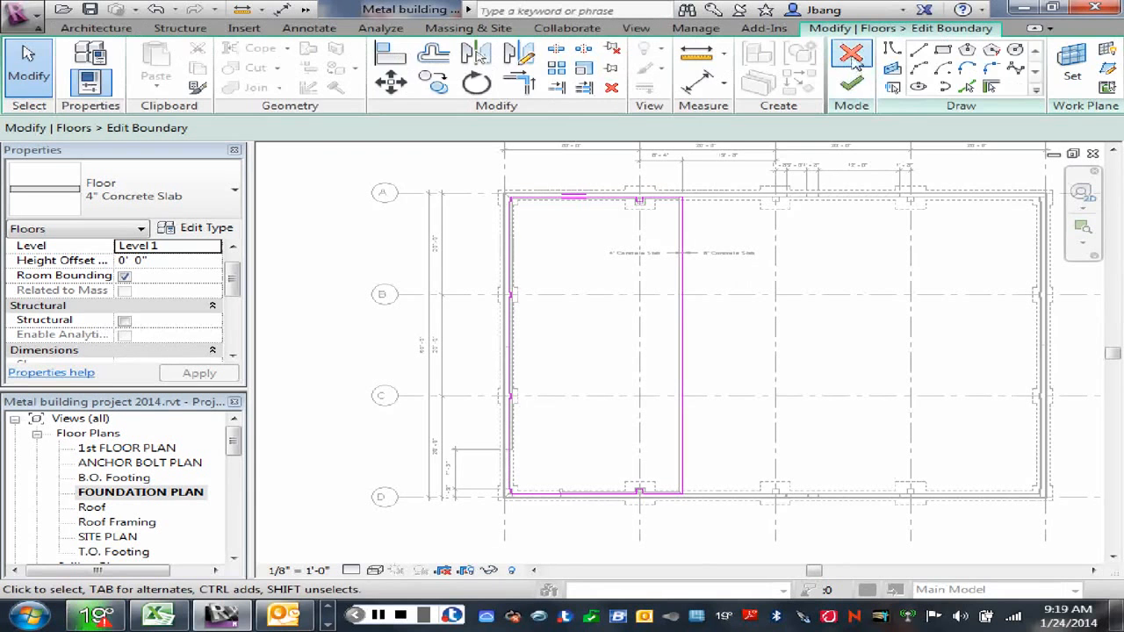
click(852, 58)
scroll(759, 316, up, 2)
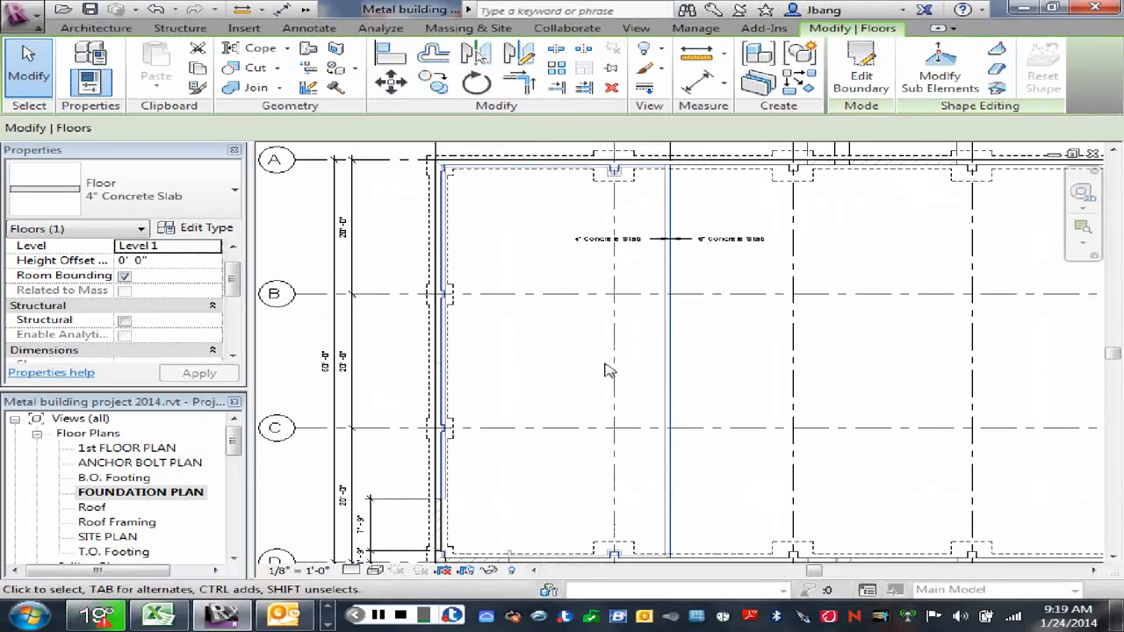
scroll(572, 369, down, 1)
scroll(579, 378, down, 1)
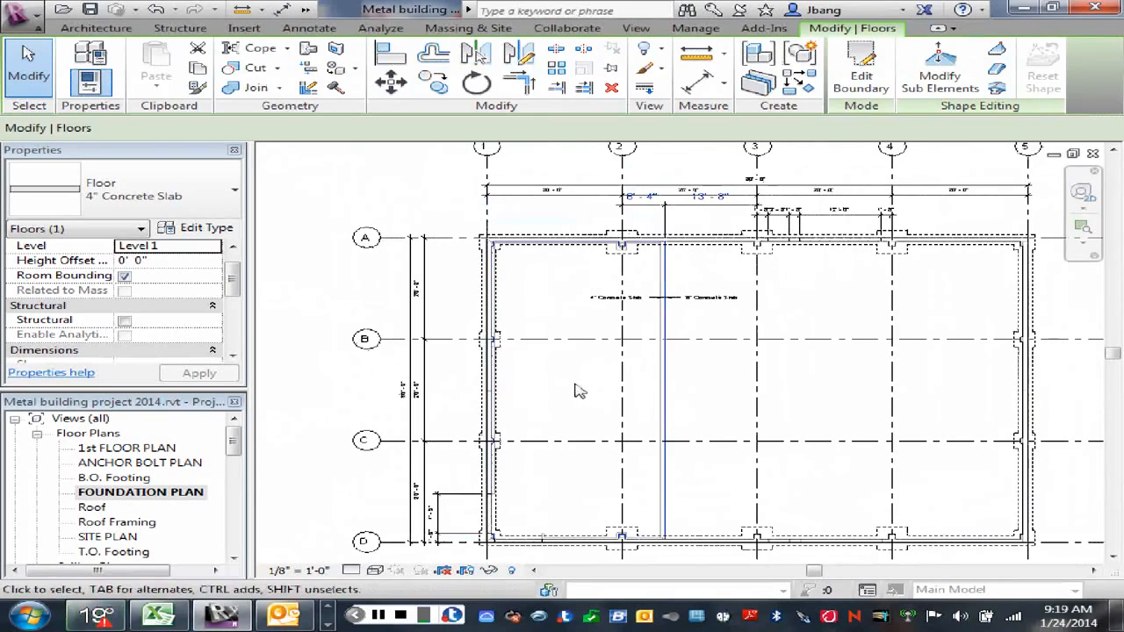
click(323, 308)
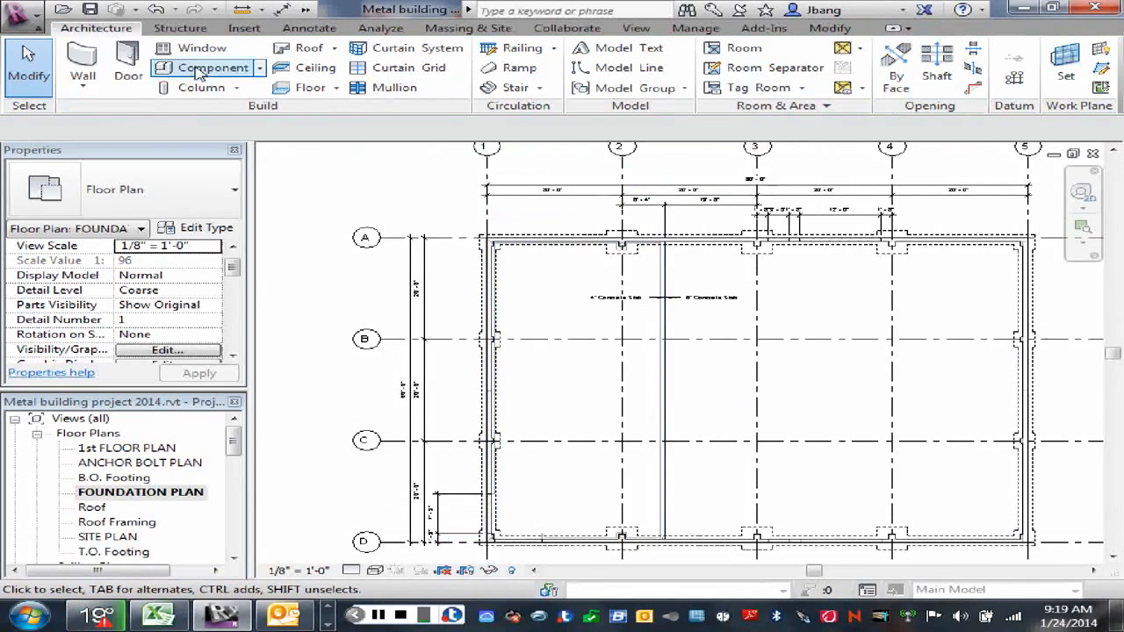
click(336, 88)
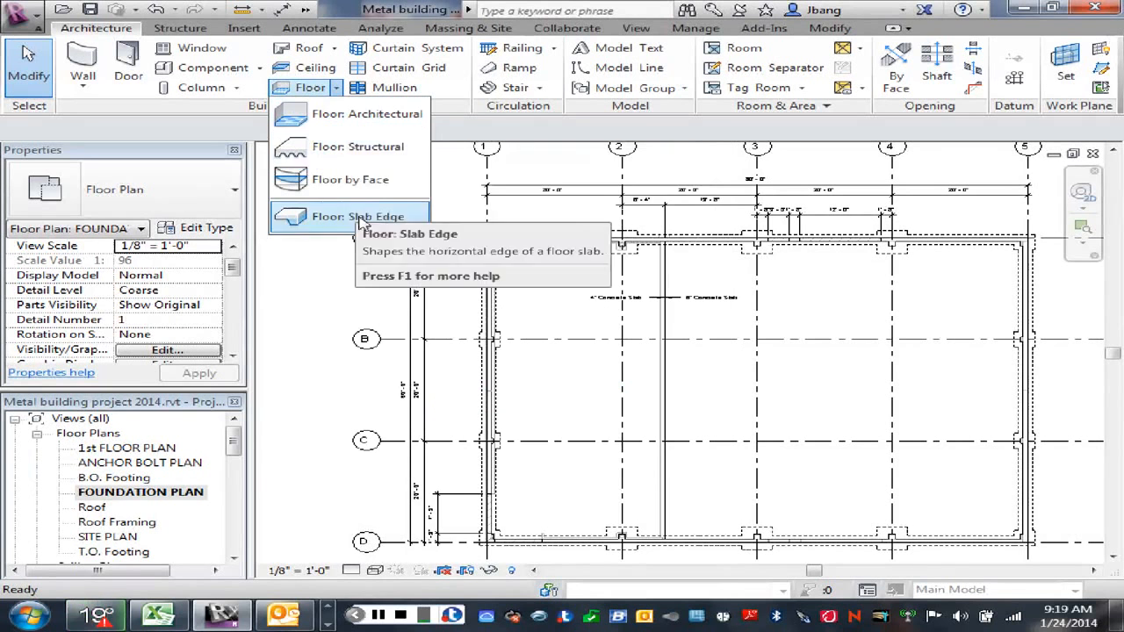
click(566, 403)
middle_drag(698, 393, 700, 415)
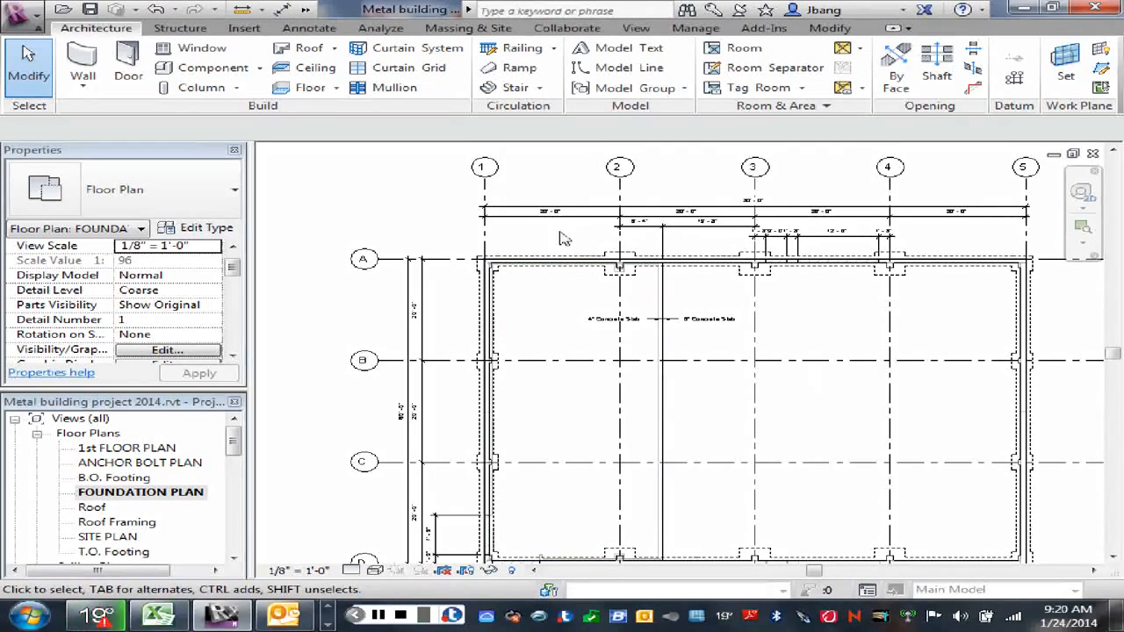
click(127, 78)
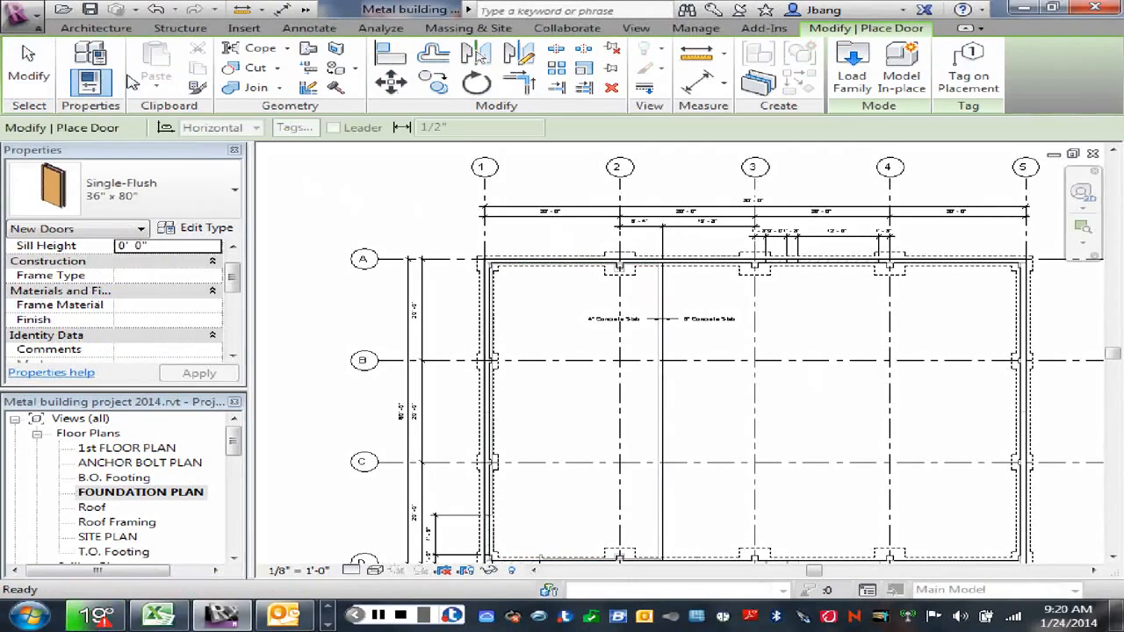
right_click(334, 182)
click(400, 202)
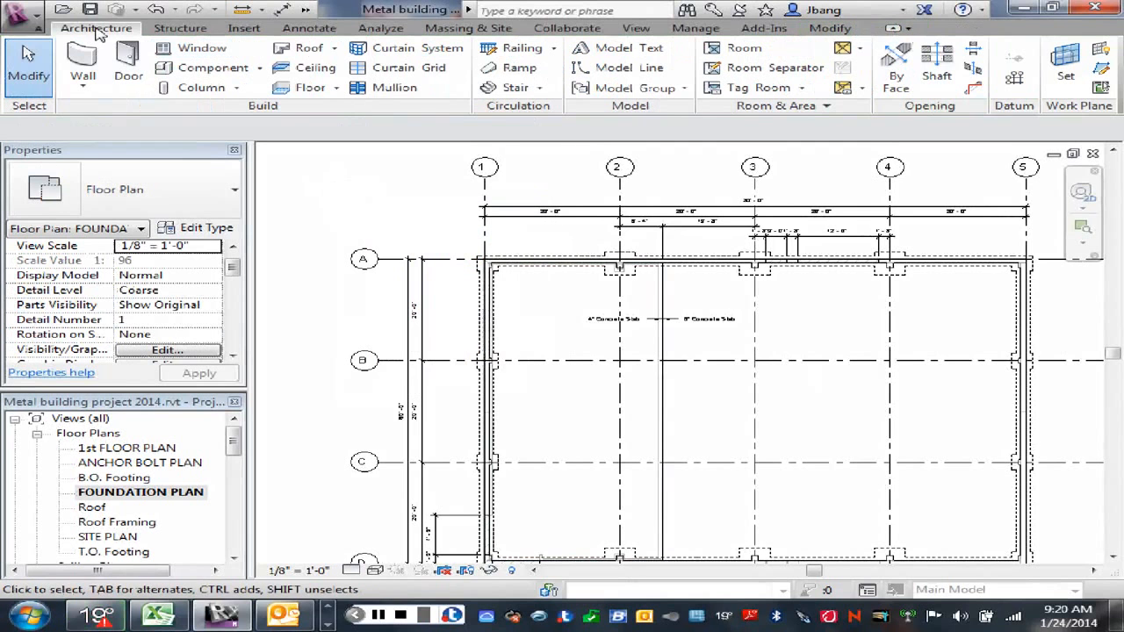
Step: Start a new floor and duplicate the 4" Concrete Slab type as "6" Concrete Slab"
click(309, 88)
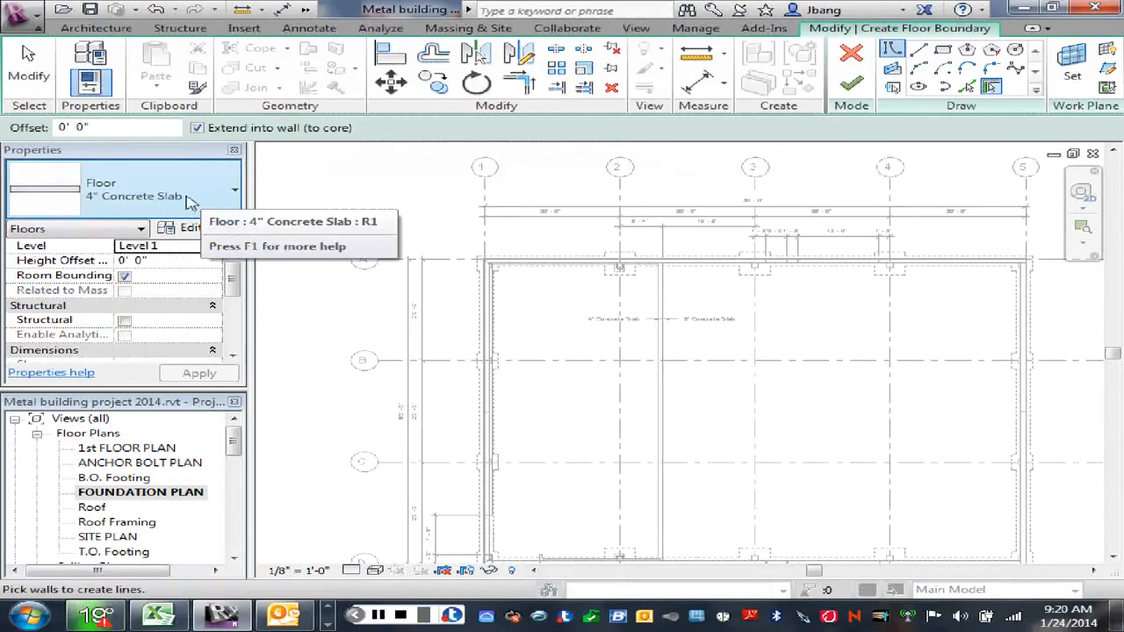
click(197, 208)
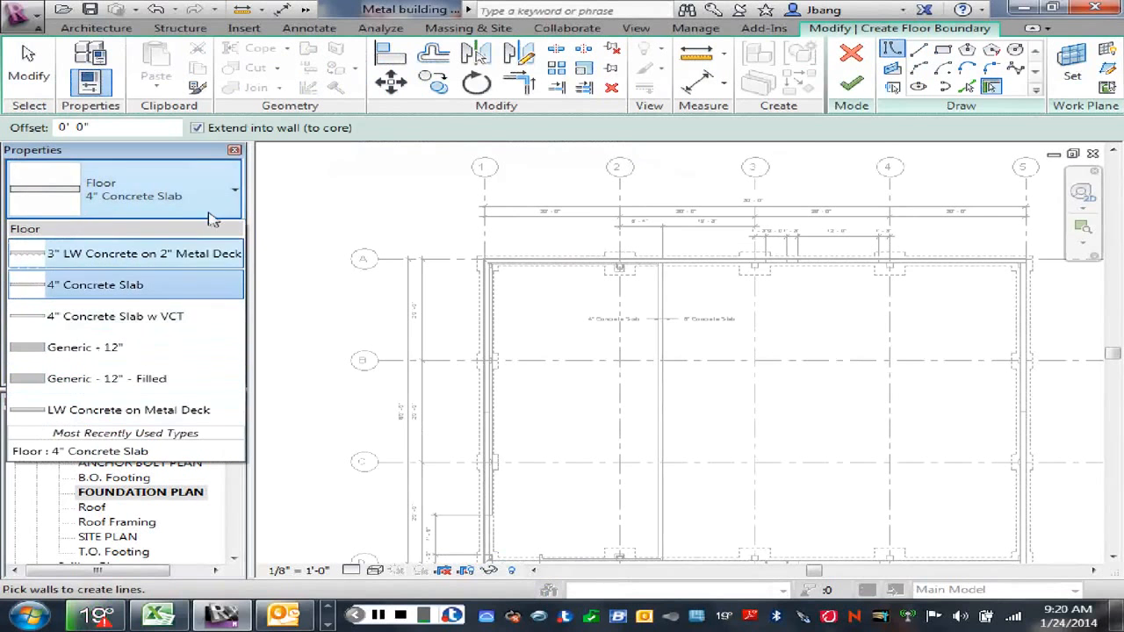
click(213, 198)
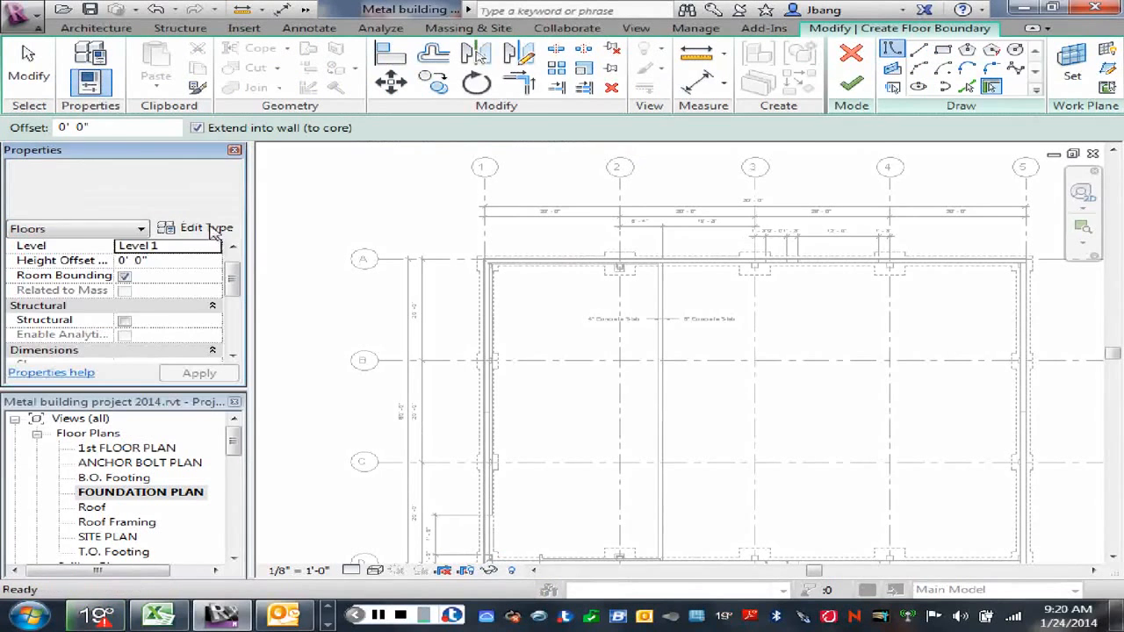
click(212, 230)
click(1038, 146)
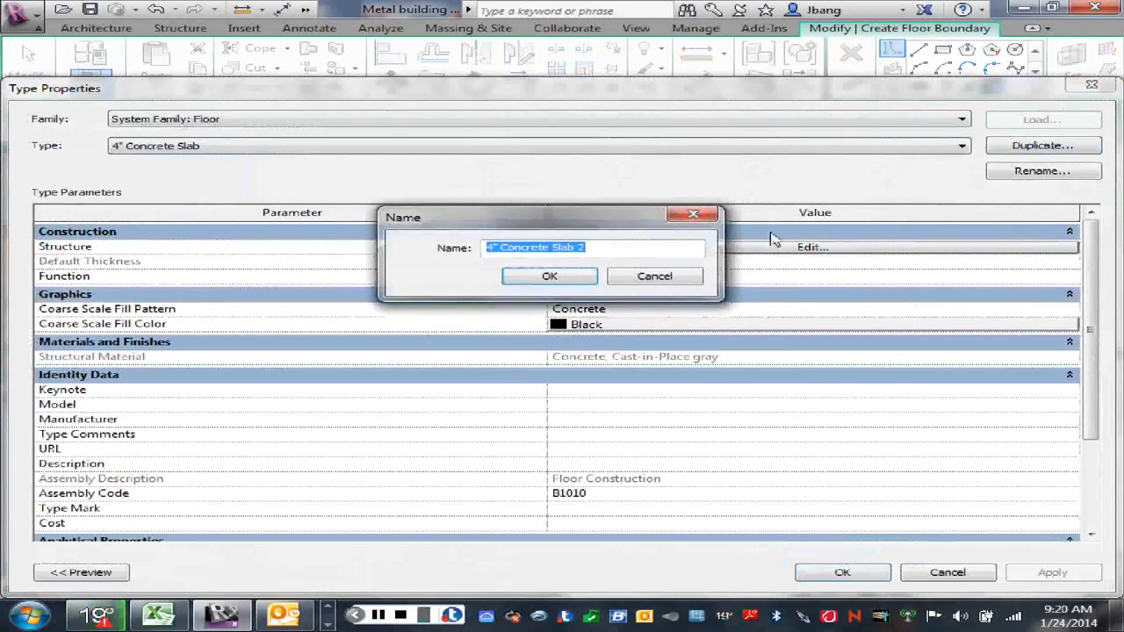
click(491, 248)
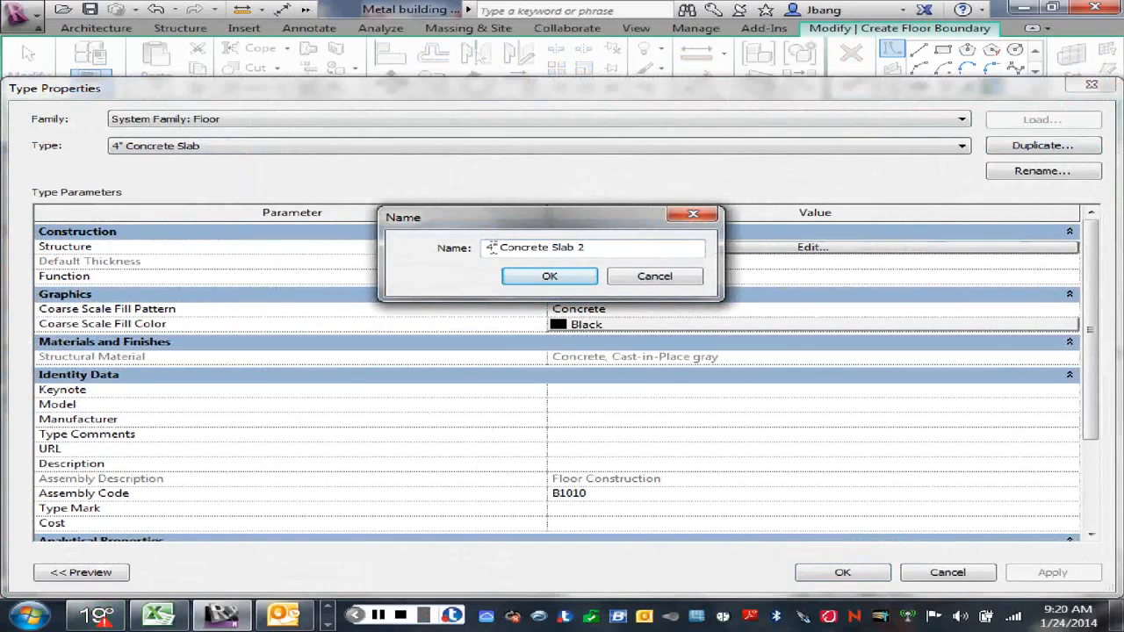
double_click(492, 248)
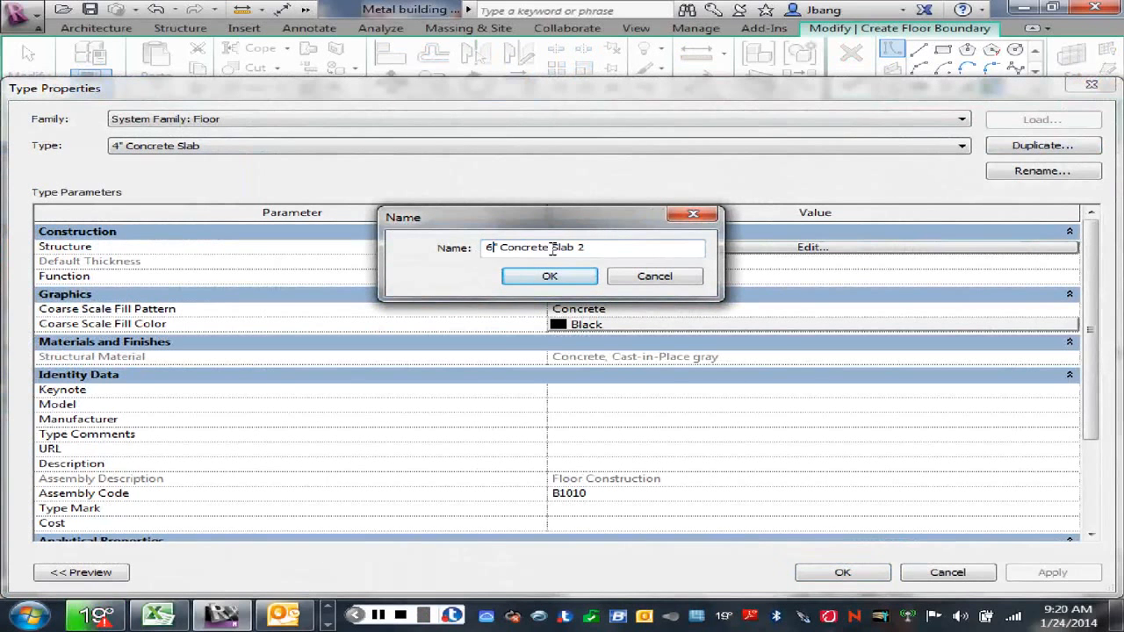
text(6)
double_click(580, 247)
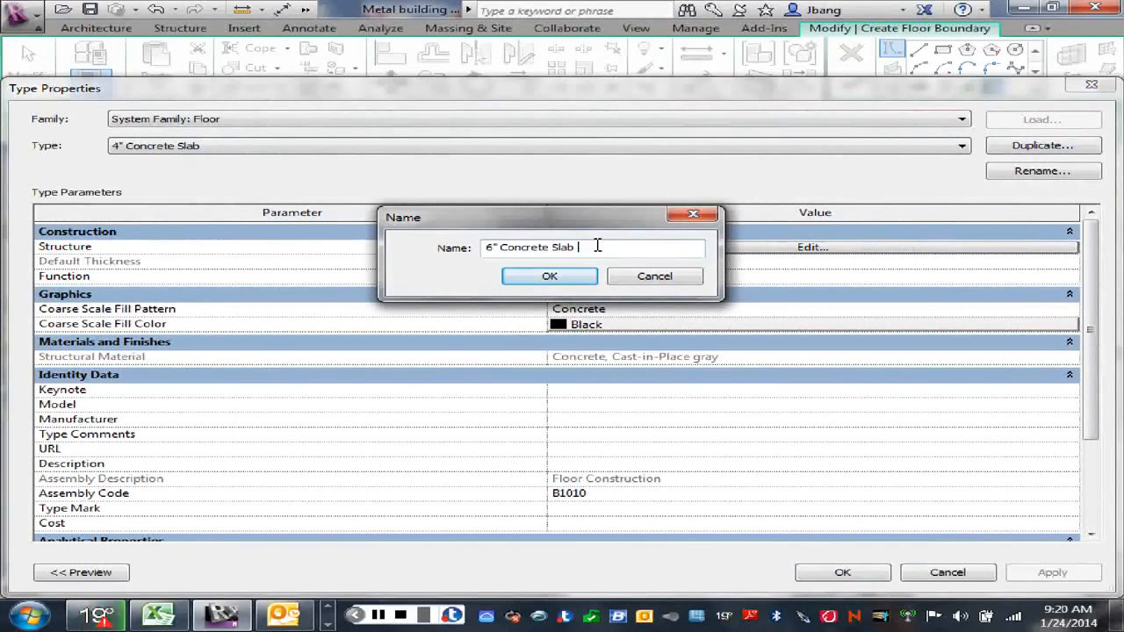
click(572, 279)
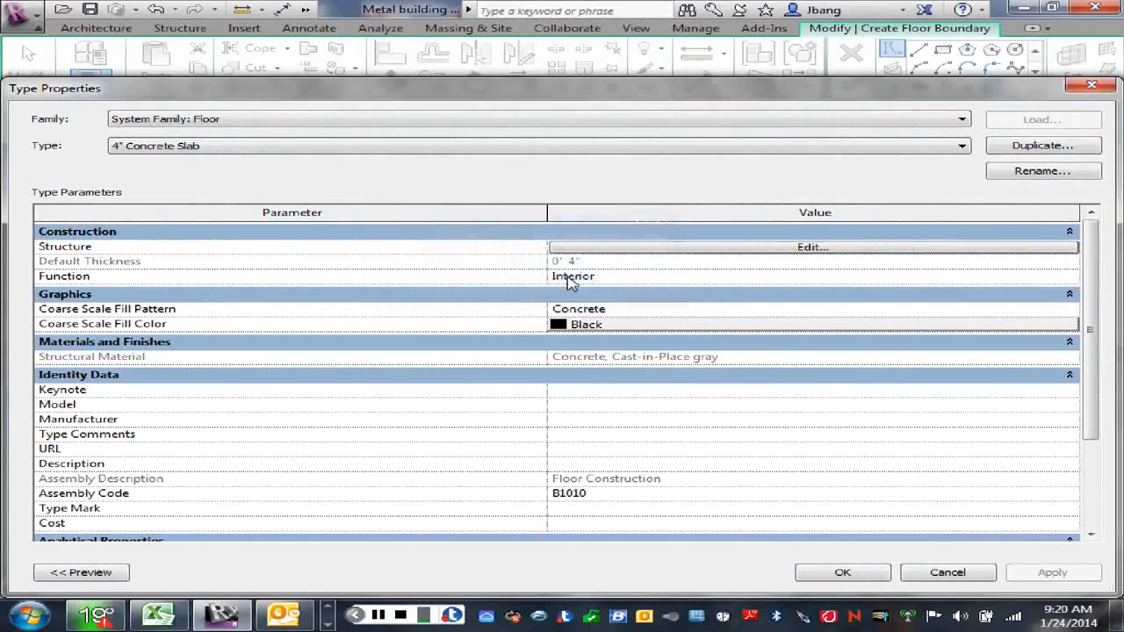
Step: Set the thickness of the new floor type's cast-in-place concrete structure layer to 6"
click(776, 249)
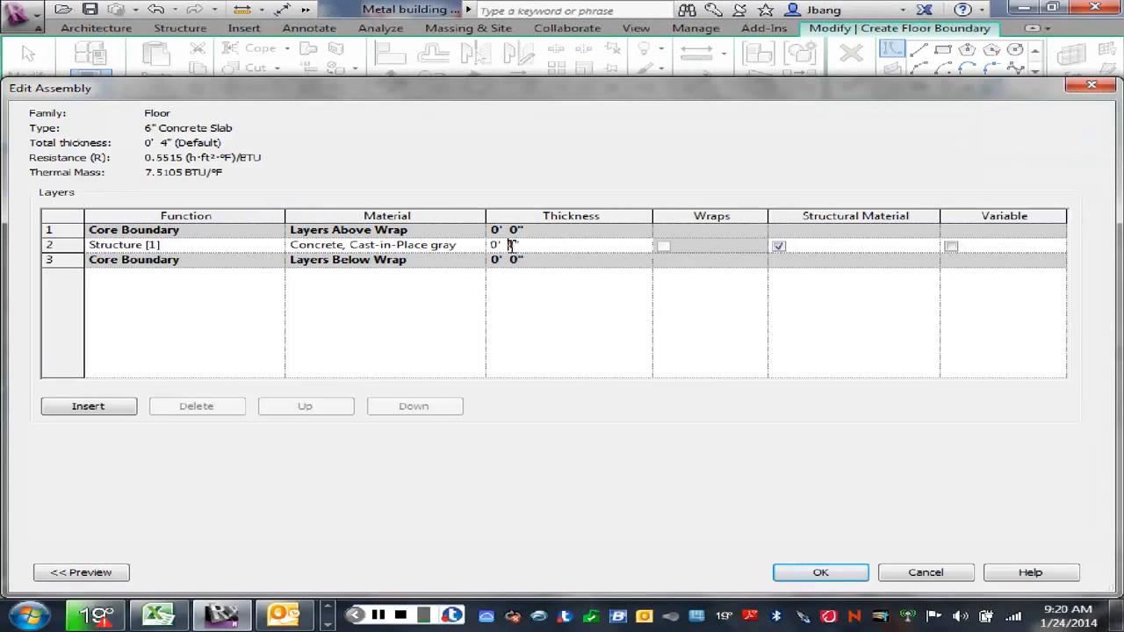
double_click(510, 245)
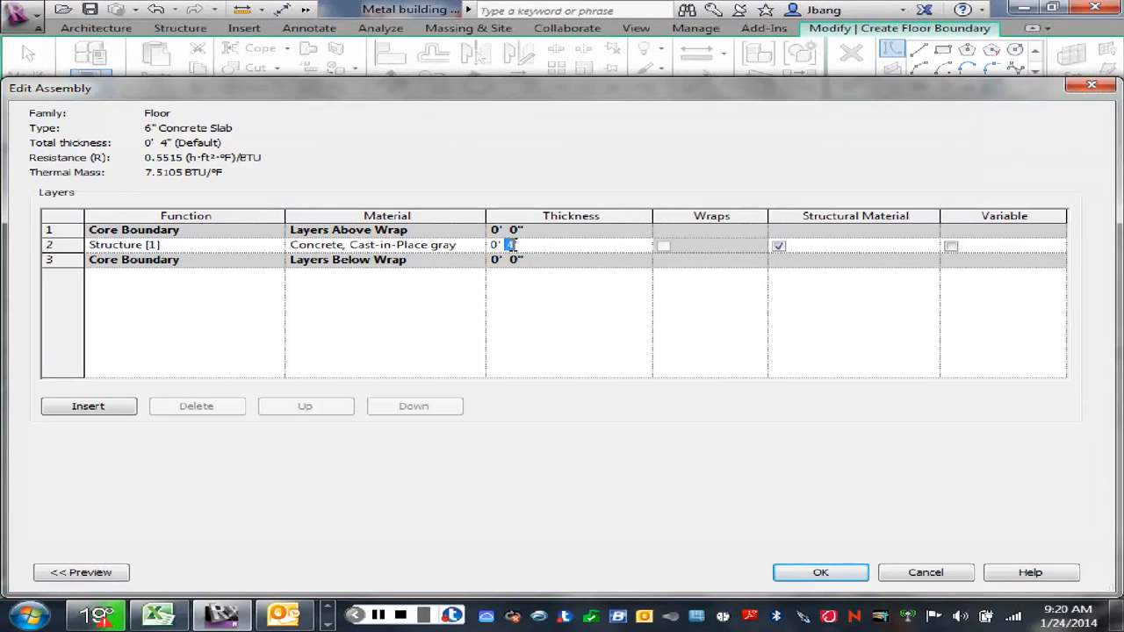
text(6)
key(Return)
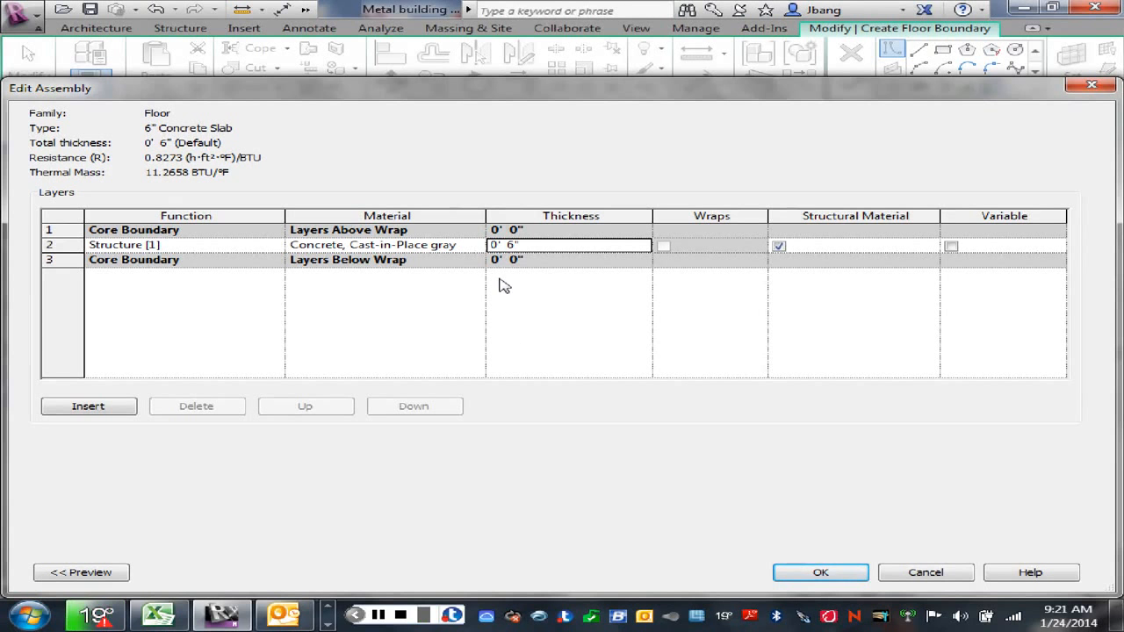
click(820, 575)
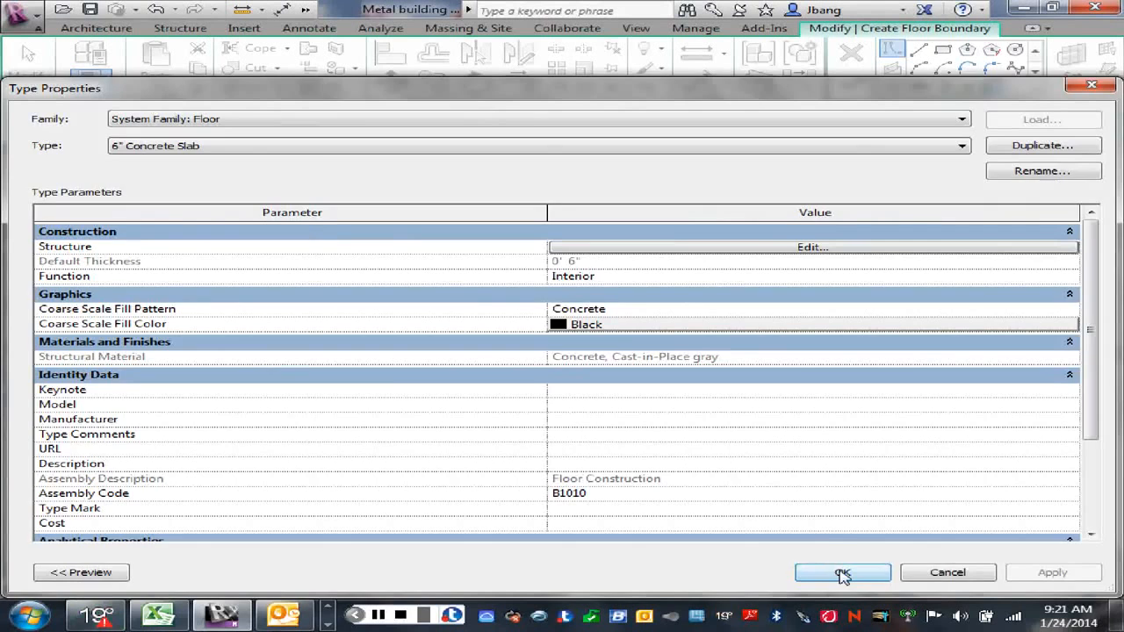
Step: Accept the type and pick the walls along grids A, 5 and D and the dividing wall as the 6" Concrete Slab boundary
click(842, 573)
middle_drag(847, 388, 699, 363)
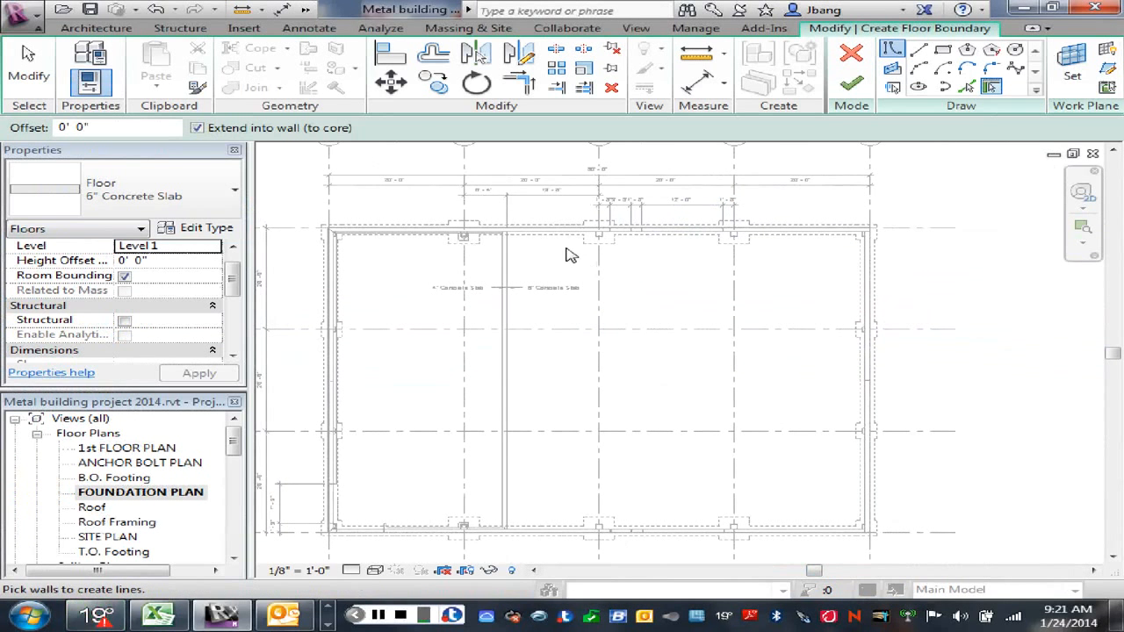
scroll(582, 253, up, 1)
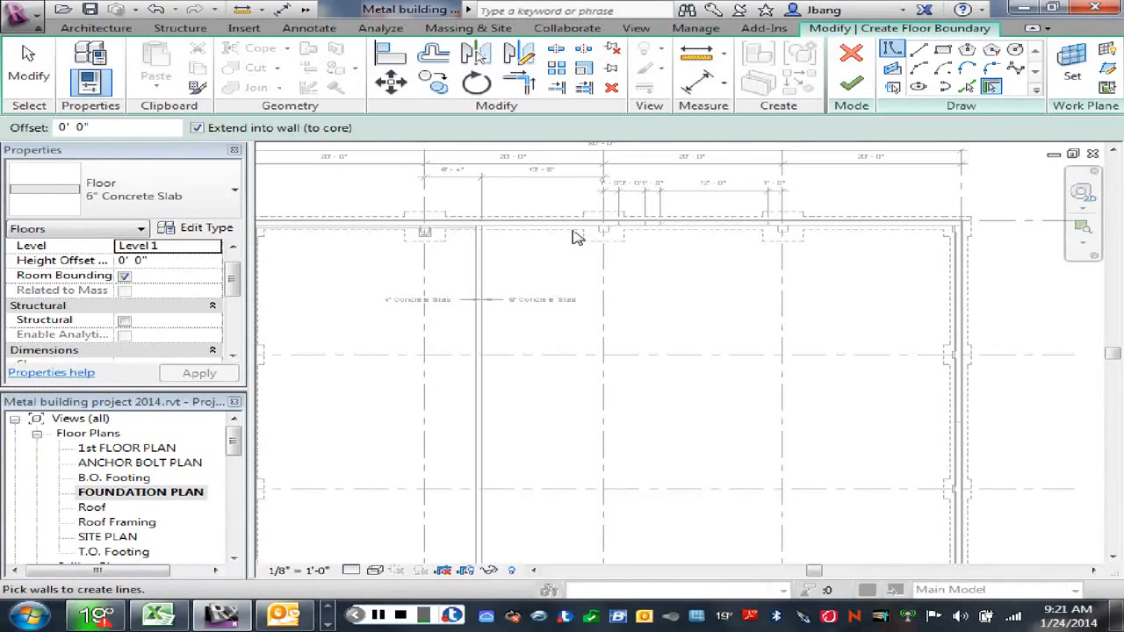
click(577, 233)
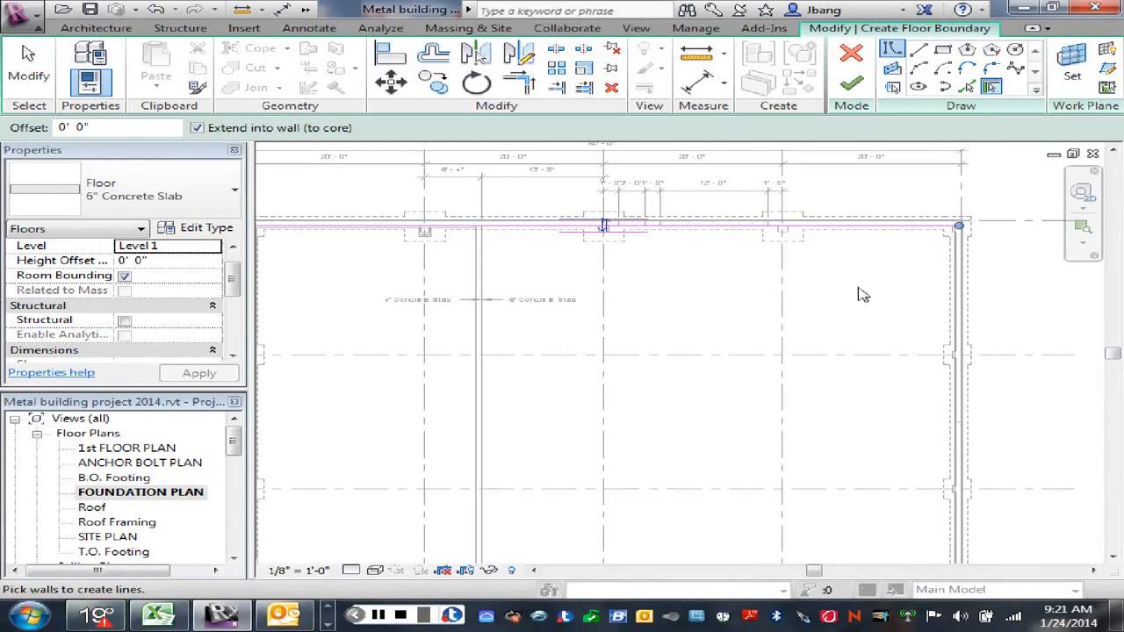
click(961, 322)
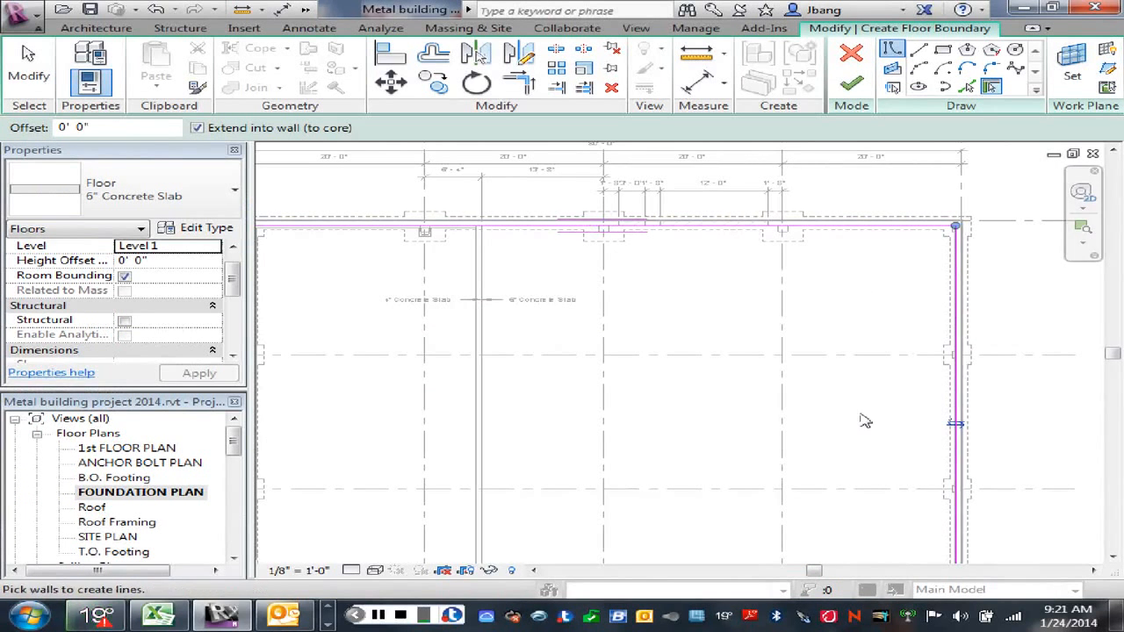
mouse_move(860, 419)
middle_down()
mouse_move(873, 430)
mouse_move(876, 413)
middle_up()
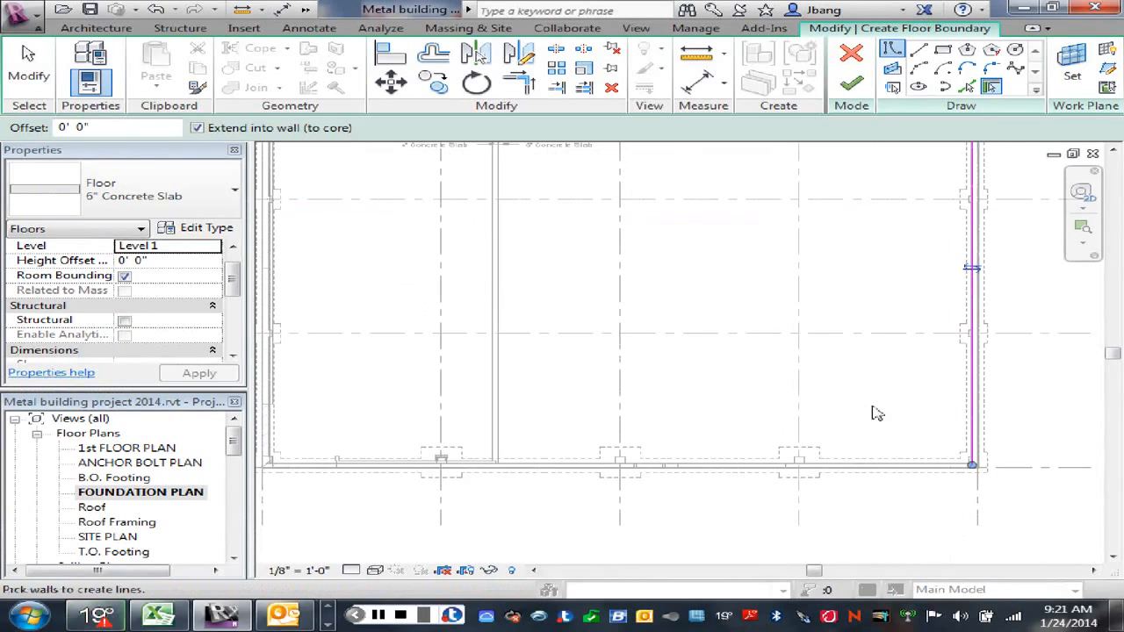
click(874, 470)
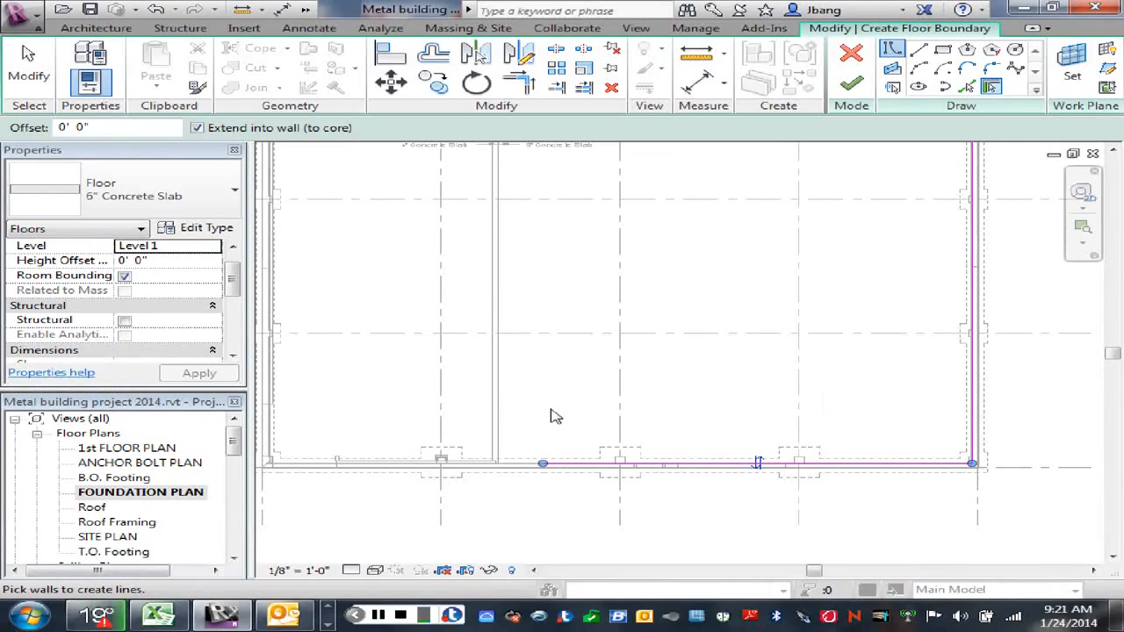
click(501, 307)
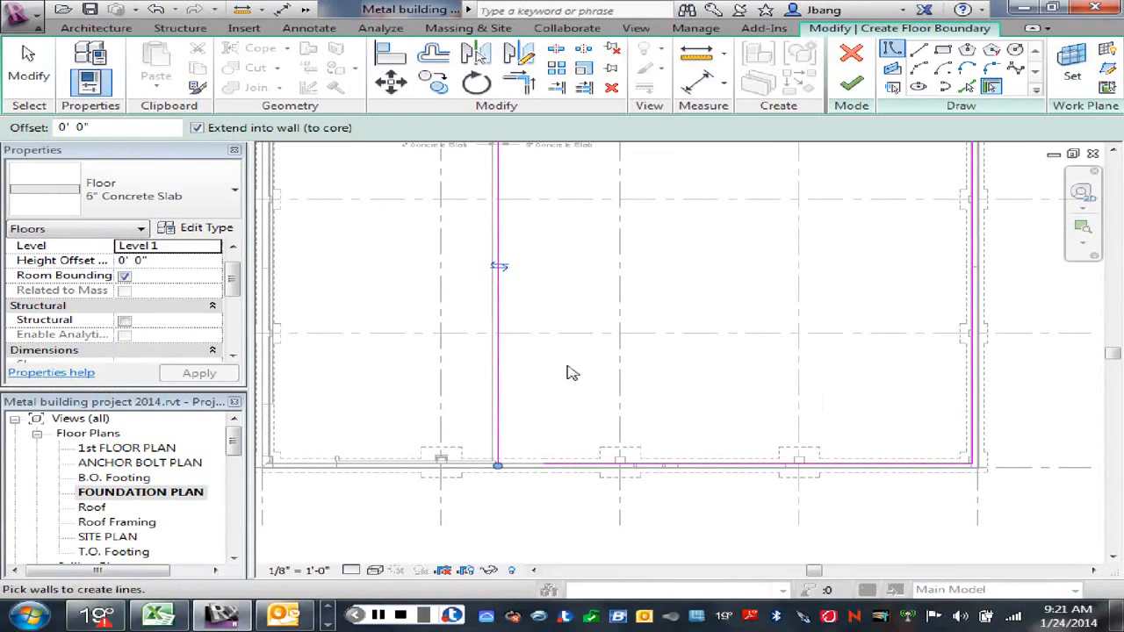
right_click(567, 268)
key(Escape)
Step: Trim the dividing-wall boundary line to a corner with the grid A line and with the grid D line
scroll(685, 286, down, 3)
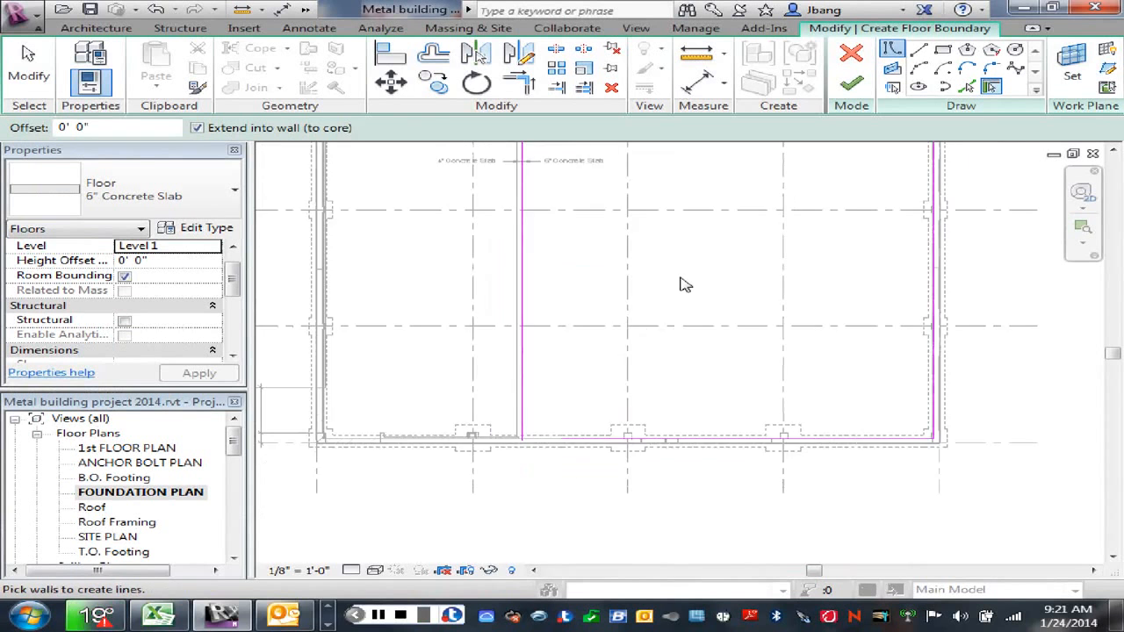
middle_drag(690, 221, 694, 344)
scroll(574, 321, up, 3)
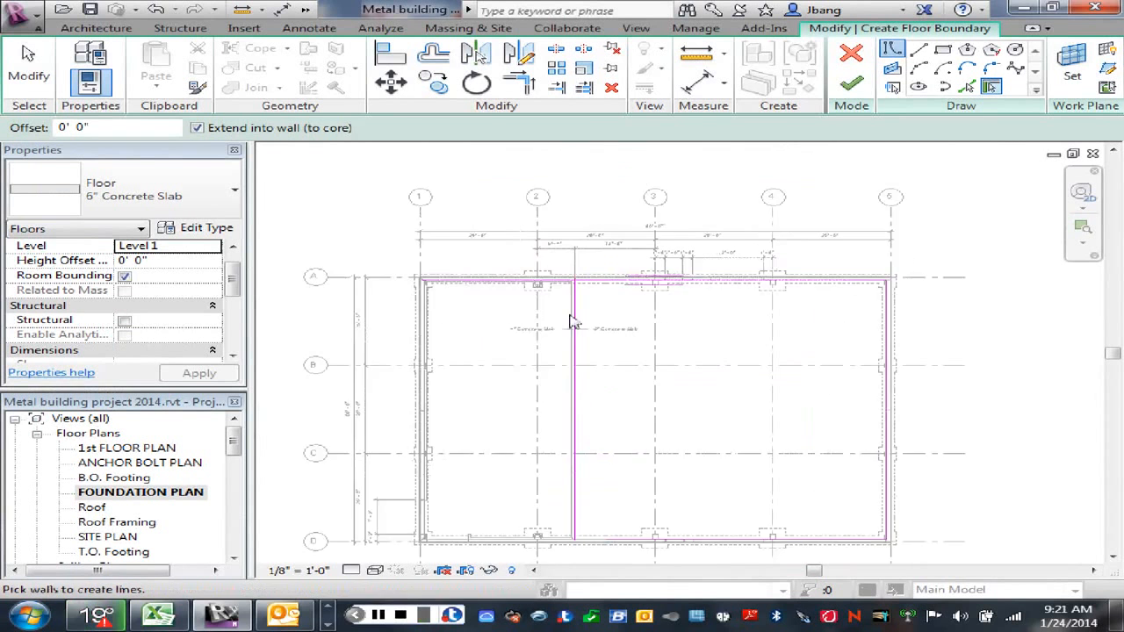
click(519, 82)
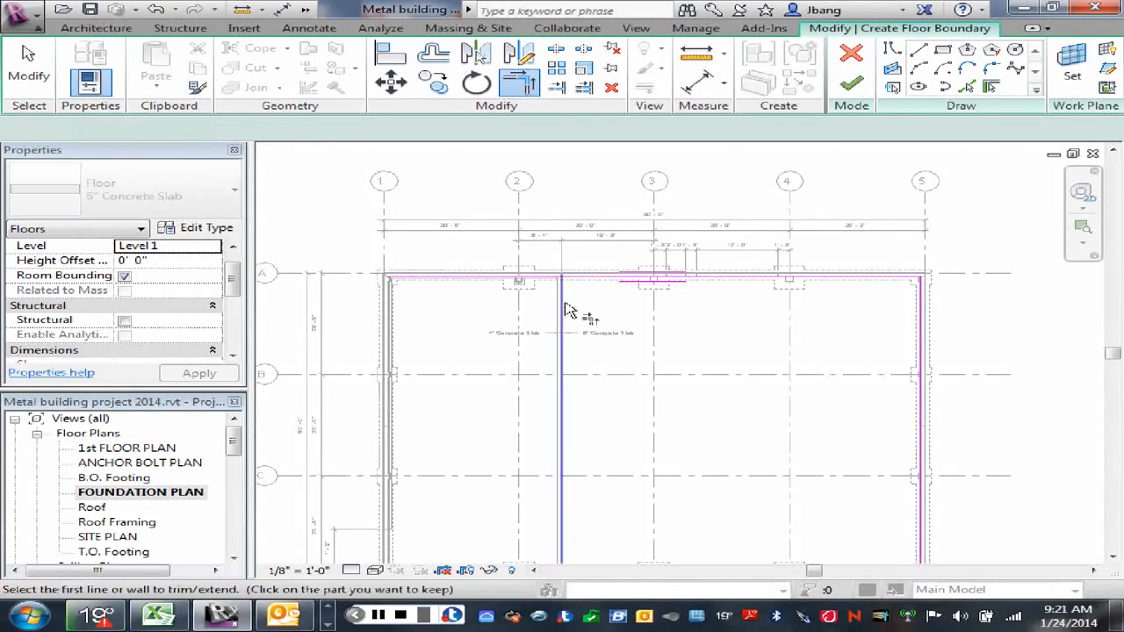
click(563, 306)
click(586, 280)
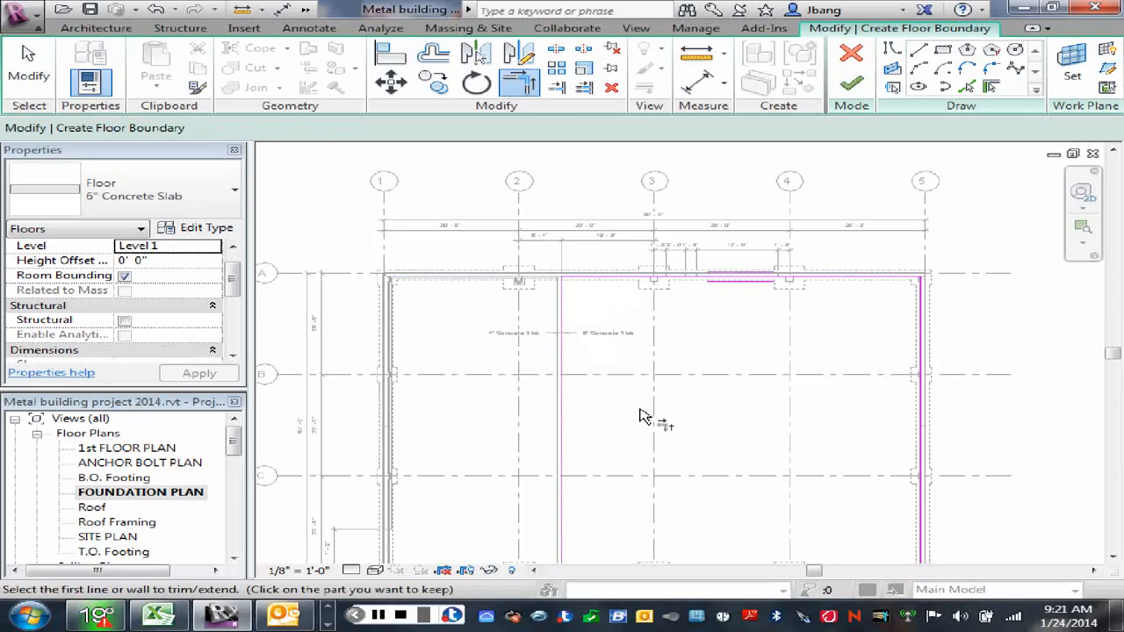
middle_drag(642, 429, 655, 305)
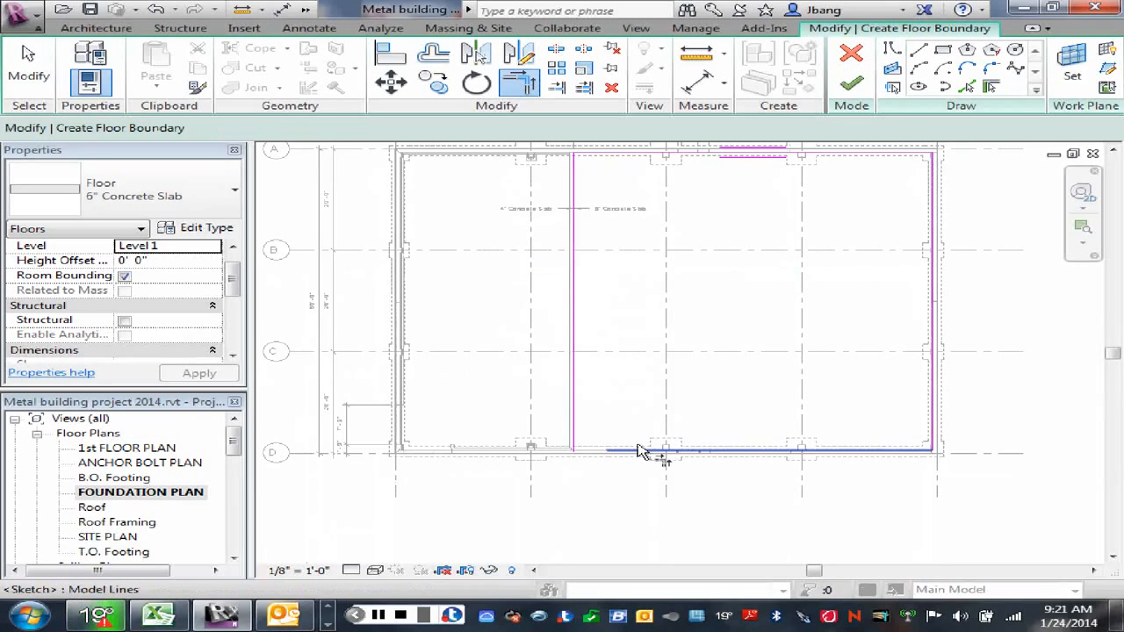
click(635, 449)
click(575, 424)
scroll(669, 373, down, 1)
middle_drag(729, 338, 711, 433)
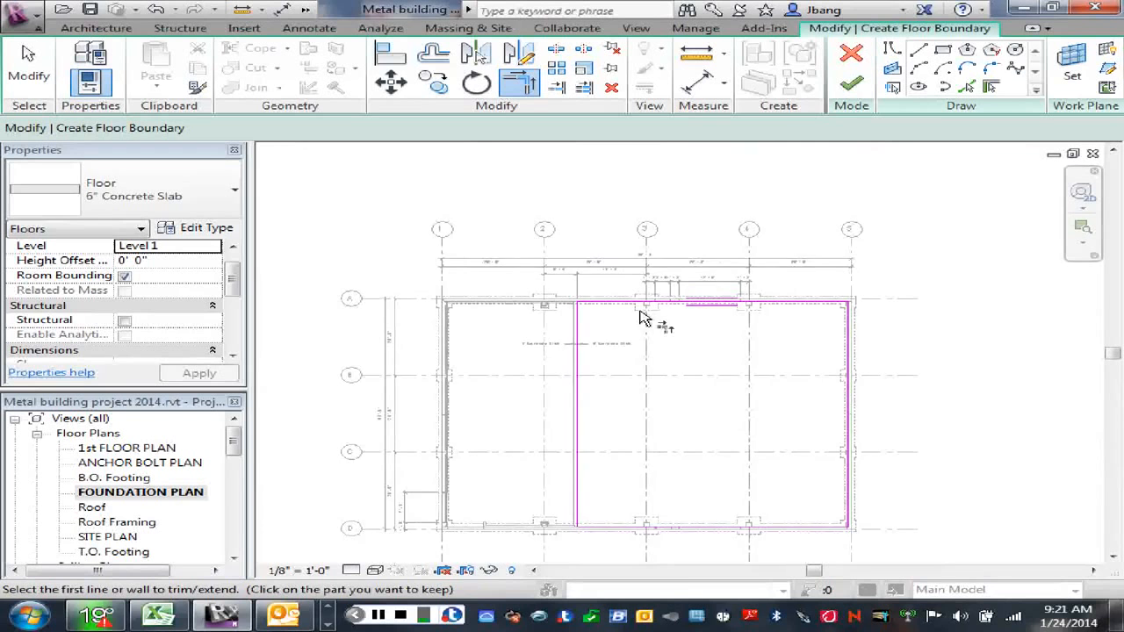
Step: Split the grid A boundary line at the pier on grid 3
scroll(646, 317, up, 2)
scroll(646, 318, up, 2)
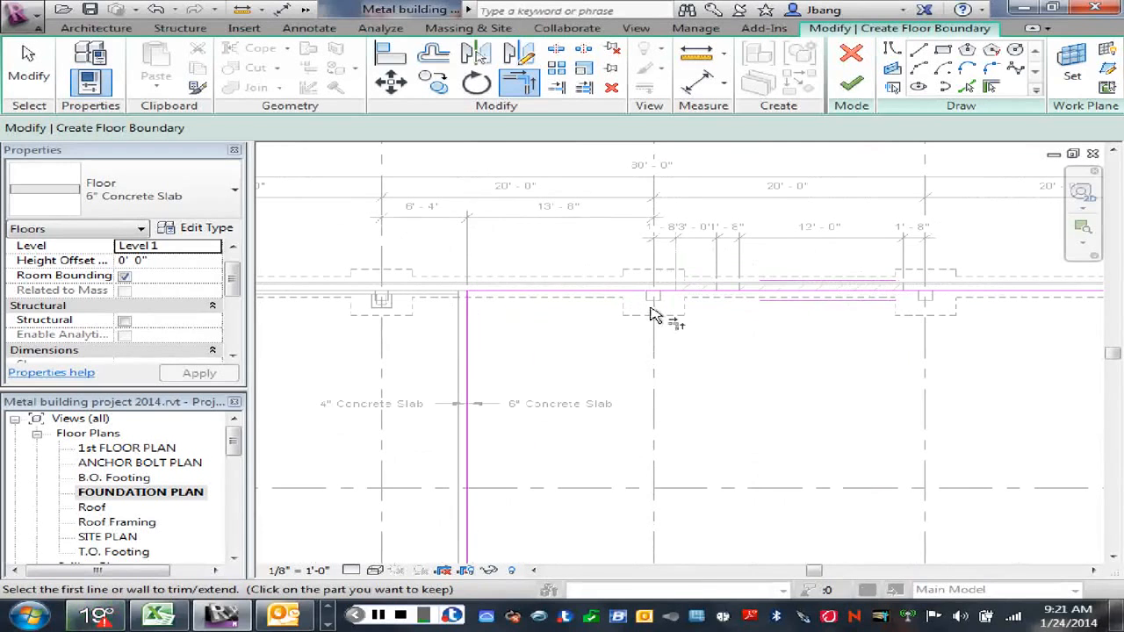
right_click(712, 346)
click(770, 356)
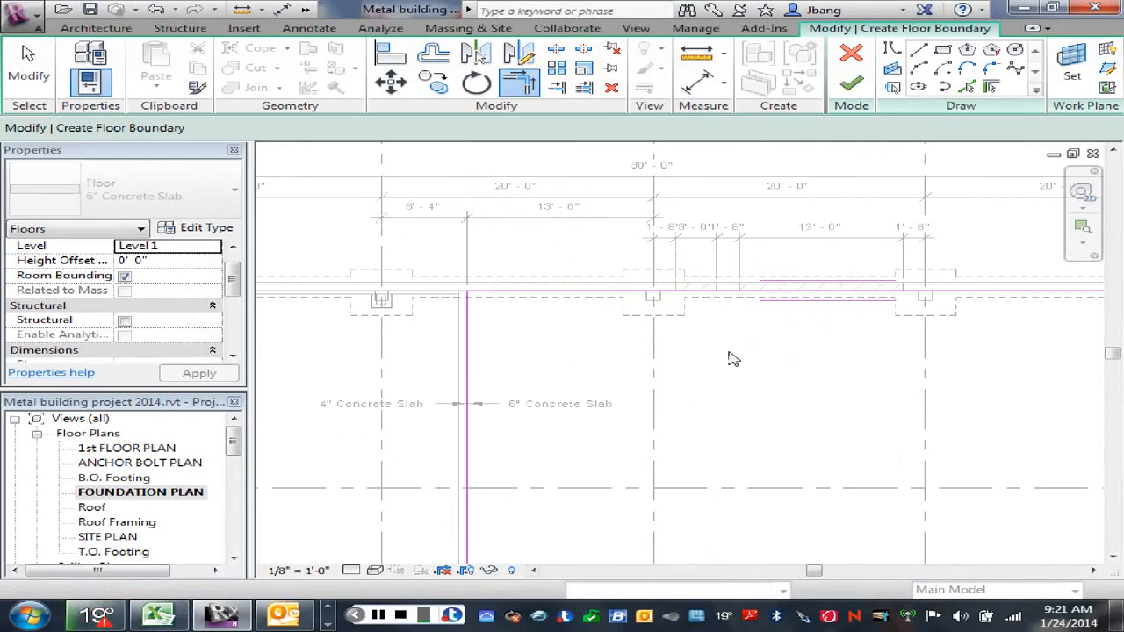
scroll(688, 325, up, 5)
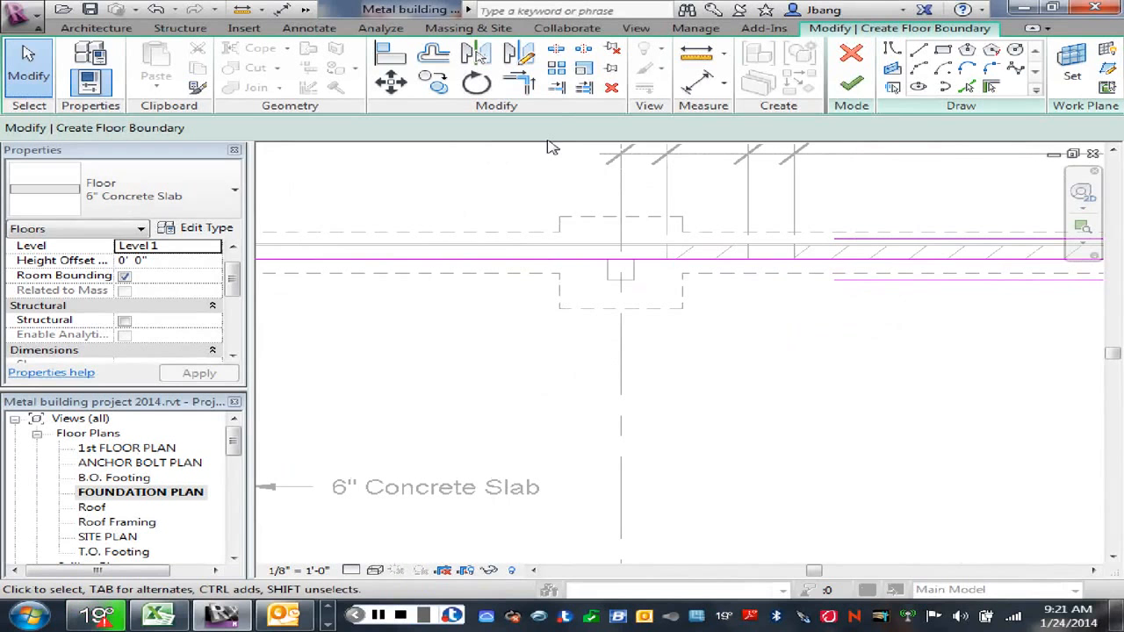
click(556, 49)
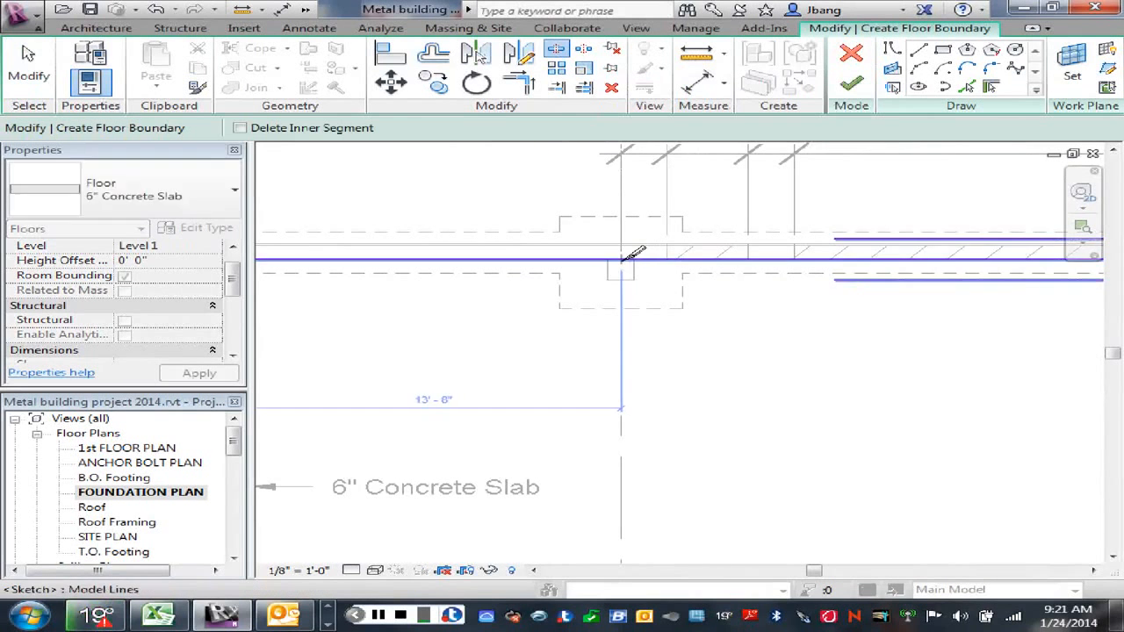
click(621, 259)
scroll(691, 318, down, 1)
right_click(692, 326)
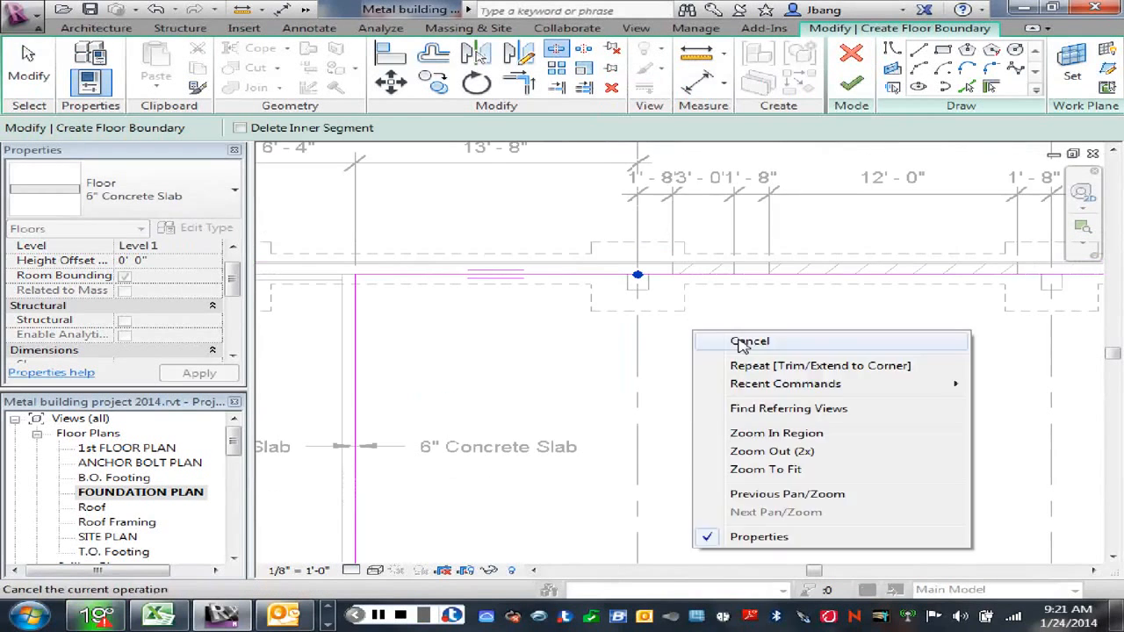
click(741, 340)
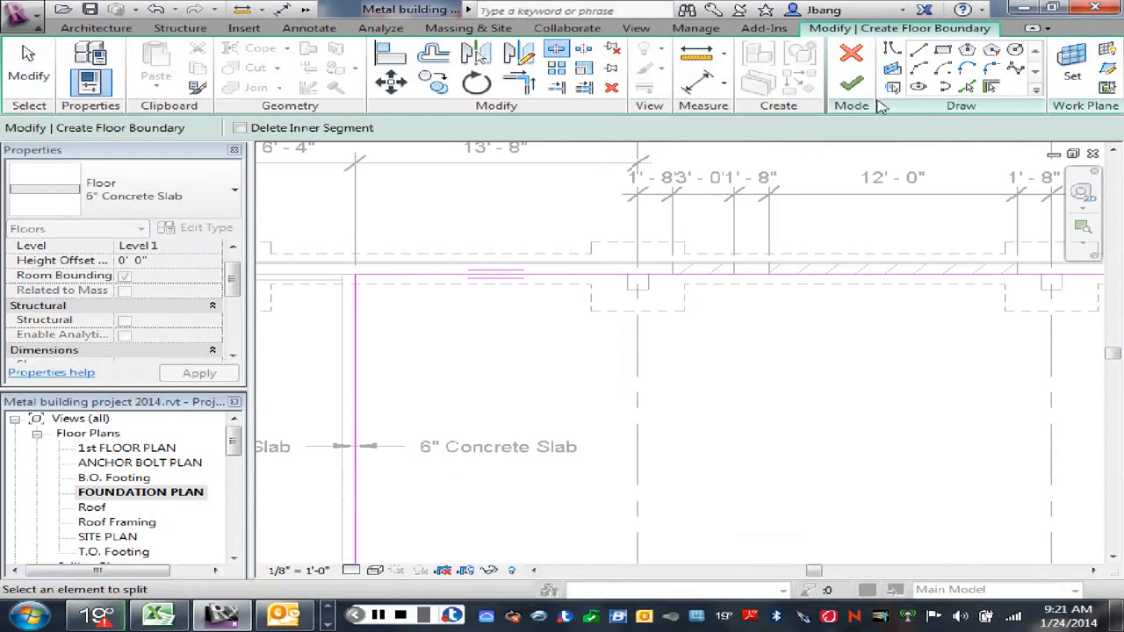
Step: Sketch a three-sided notch about 1'-0" wide around the pier at grids A and 3 with boundary lines
click(893, 50)
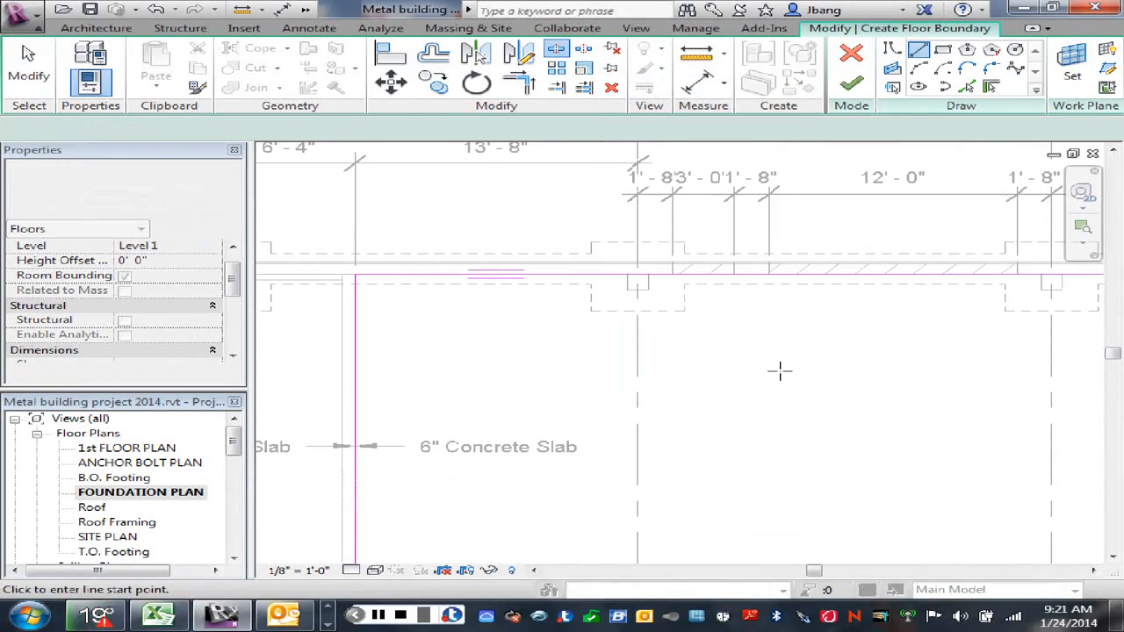
click(626, 277)
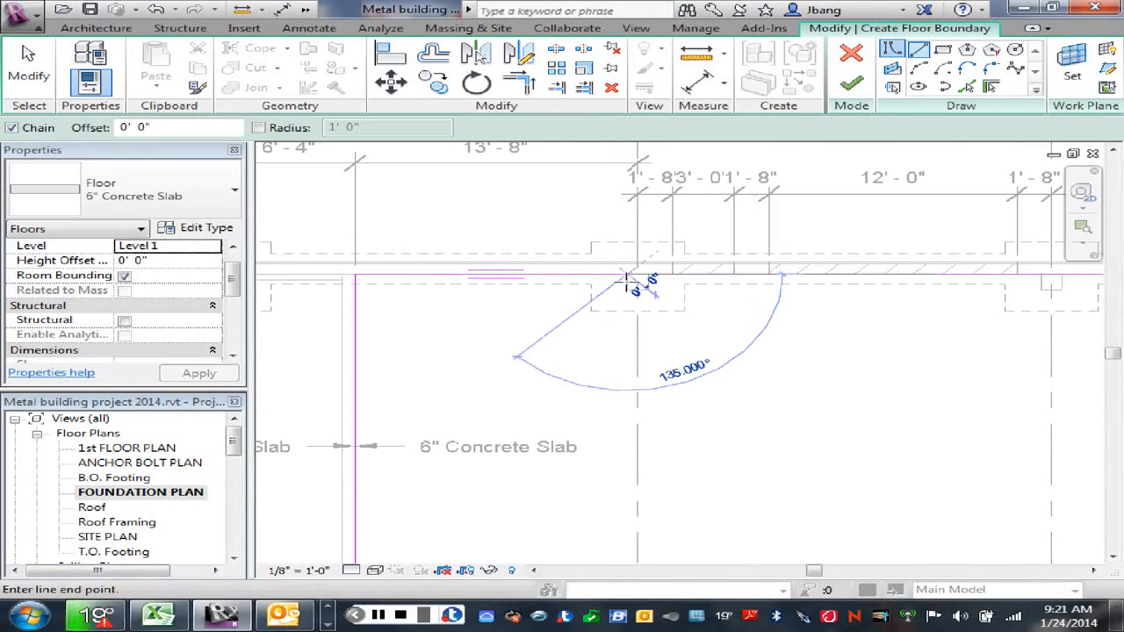
click(627, 290)
click(648, 291)
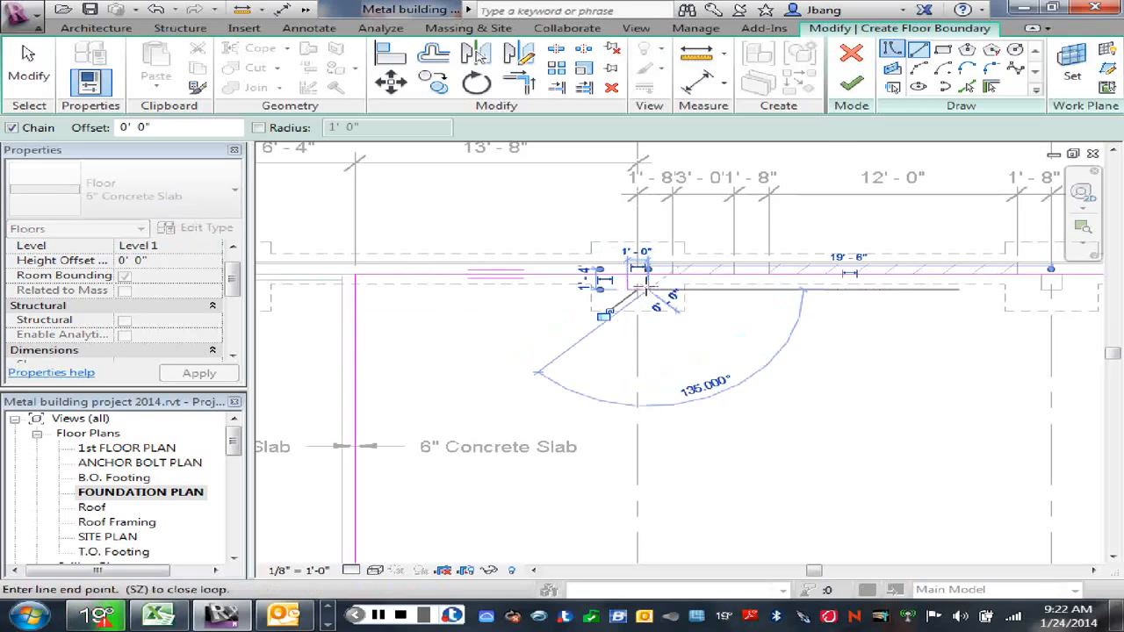
click(648, 274)
right_click(672, 312)
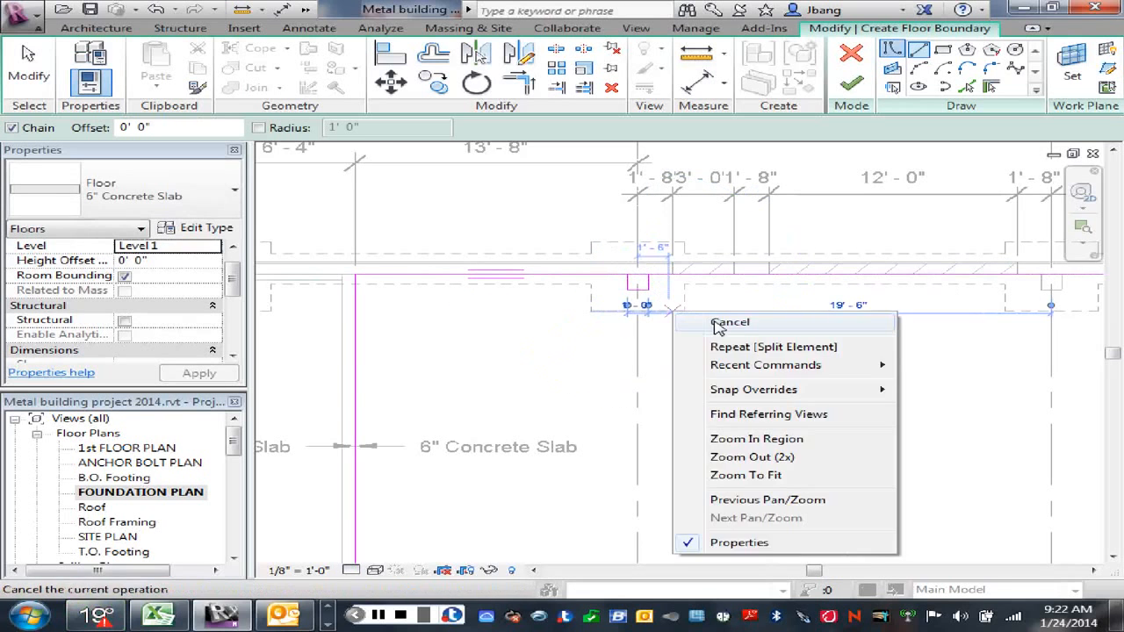
click(718, 323)
Step: Trim the split grid A boundary lines to the corners of the pier notch at grid 3
key(t)
key(r)
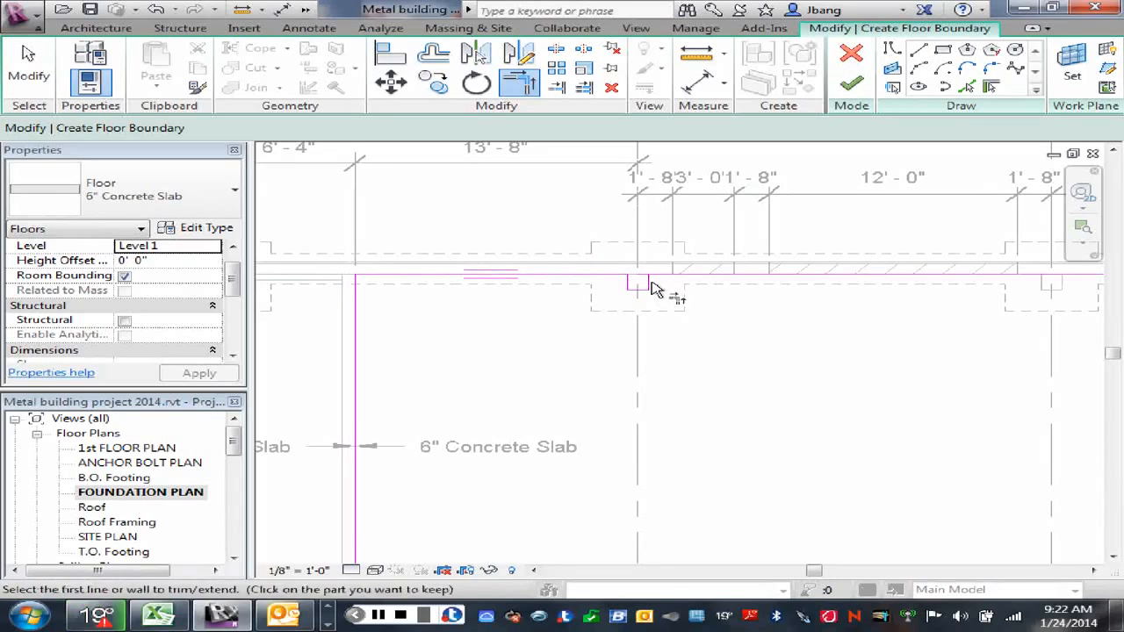
right_click(689, 324)
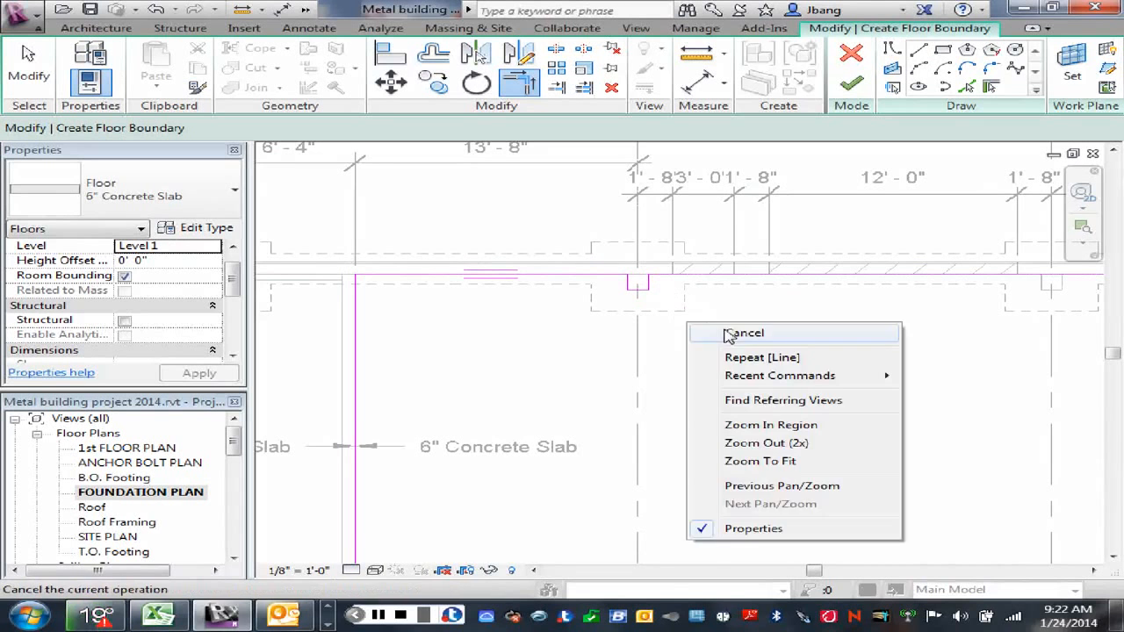
click(729, 335)
Step: Finish the floor sketch, declining both to attach the walls to the floor's bottom and to cut the overlapping volume from the walls
scroll(760, 414, down, 2)
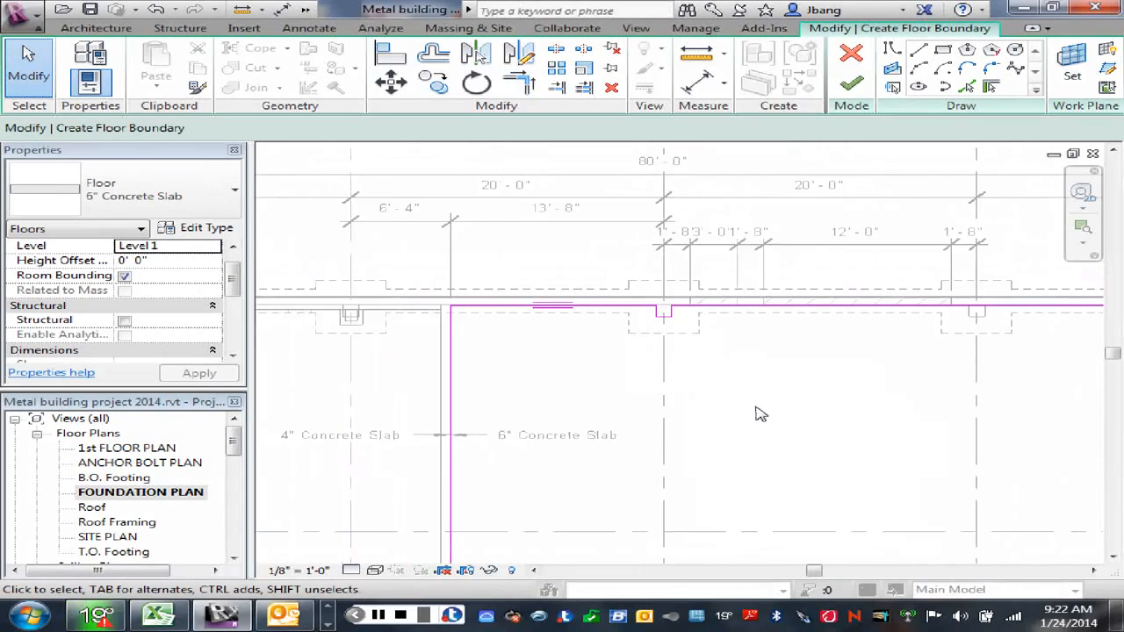
scroll(760, 414, down, 4)
middle_drag(792, 444, 702, 389)
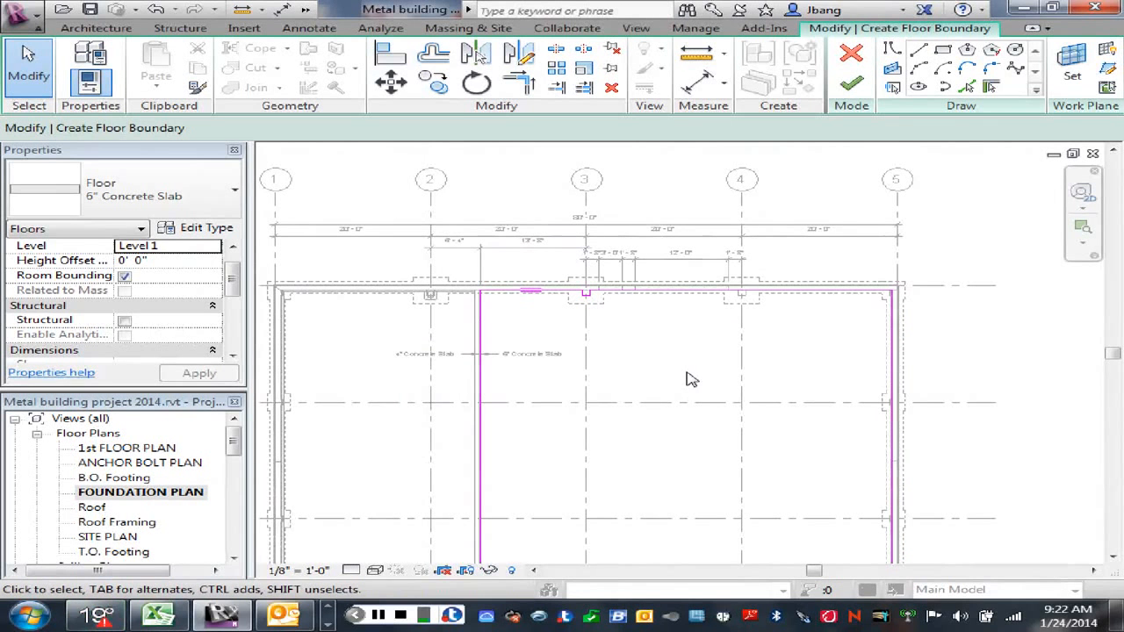
middle_drag(636, 360, 650, 327)
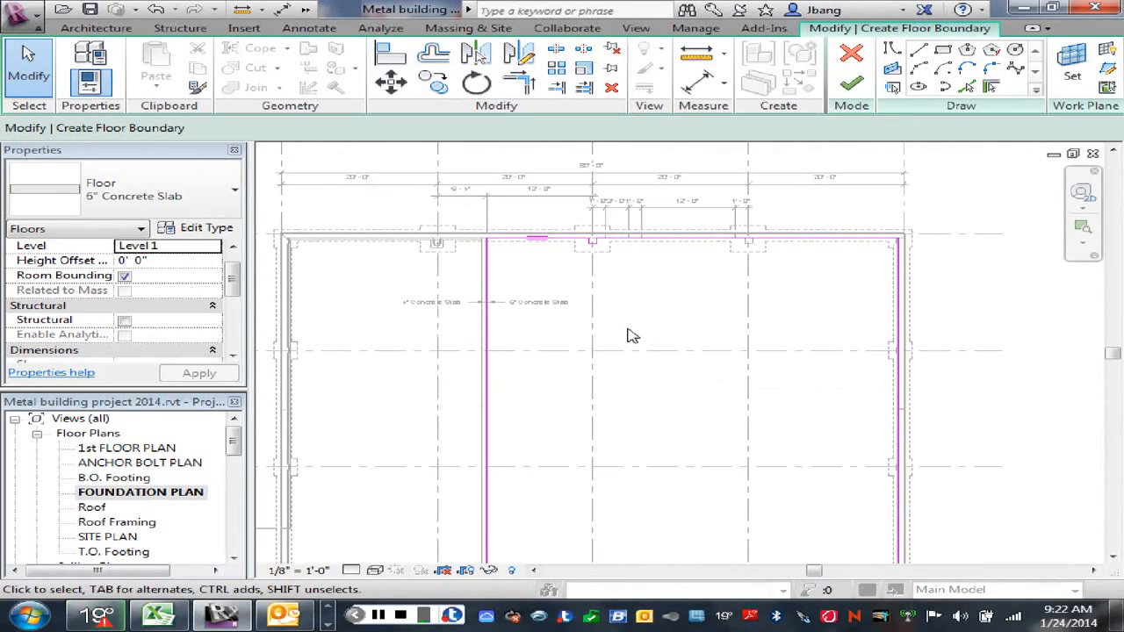
scroll(672, 307, up, 1)
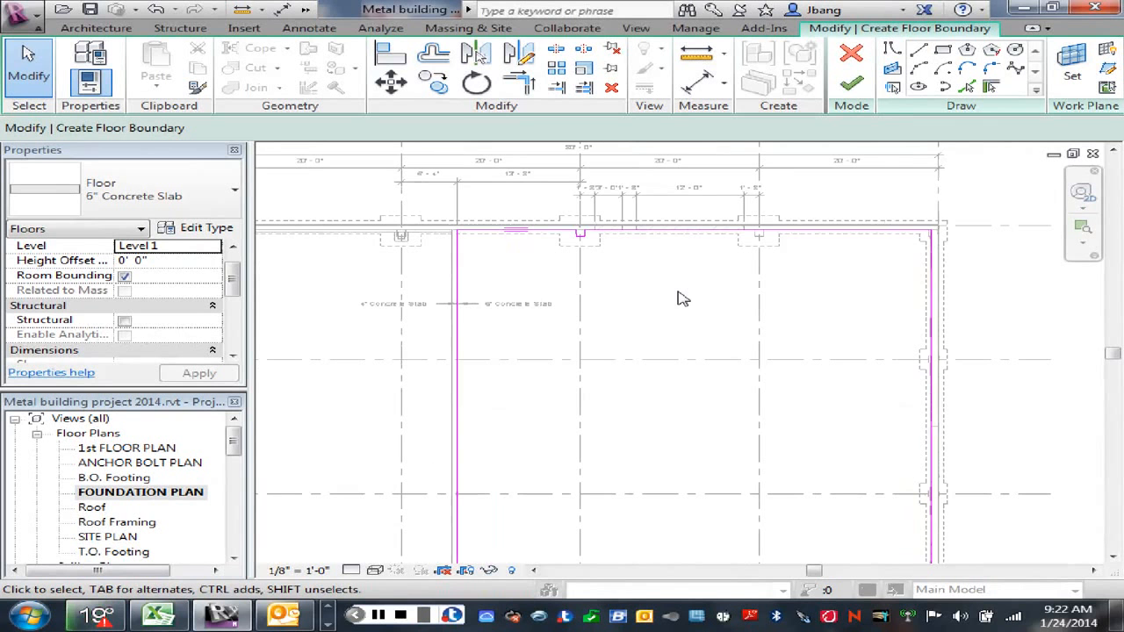
middle_drag(653, 301, 675, 270)
scroll(652, 251, down, 1)
scroll(656, 249, down, 1)
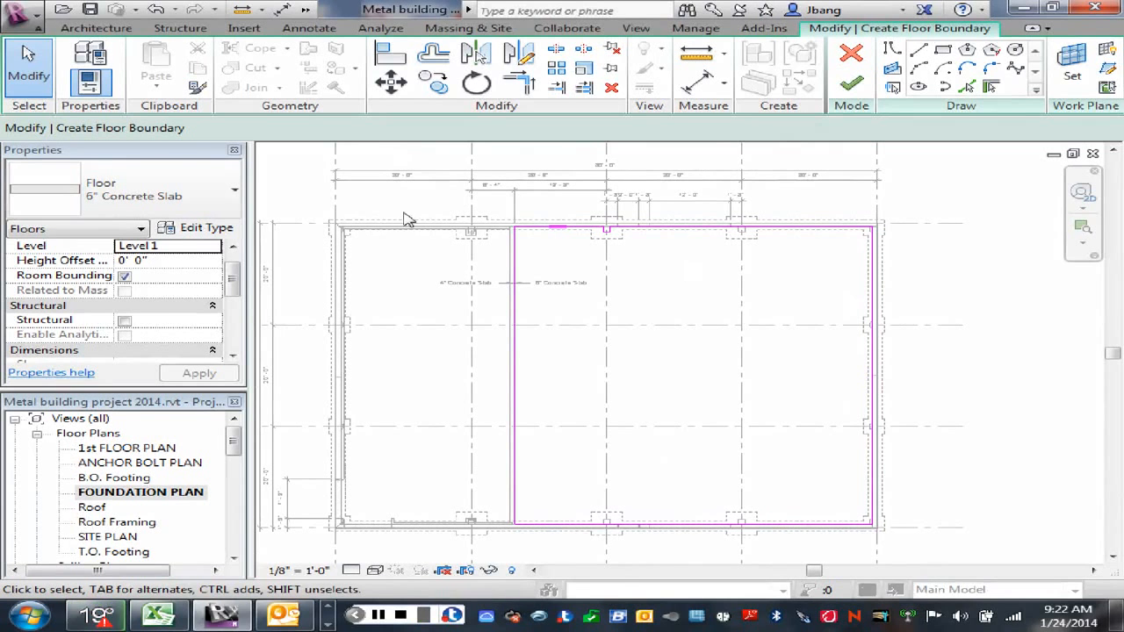
click(852, 85)
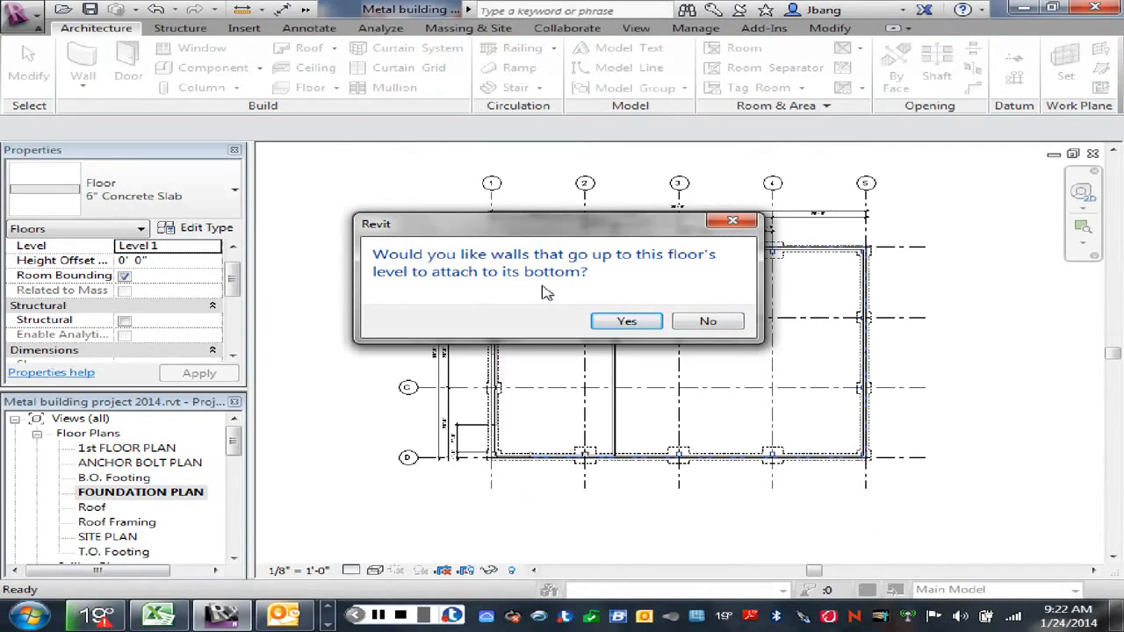
click(732, 325)
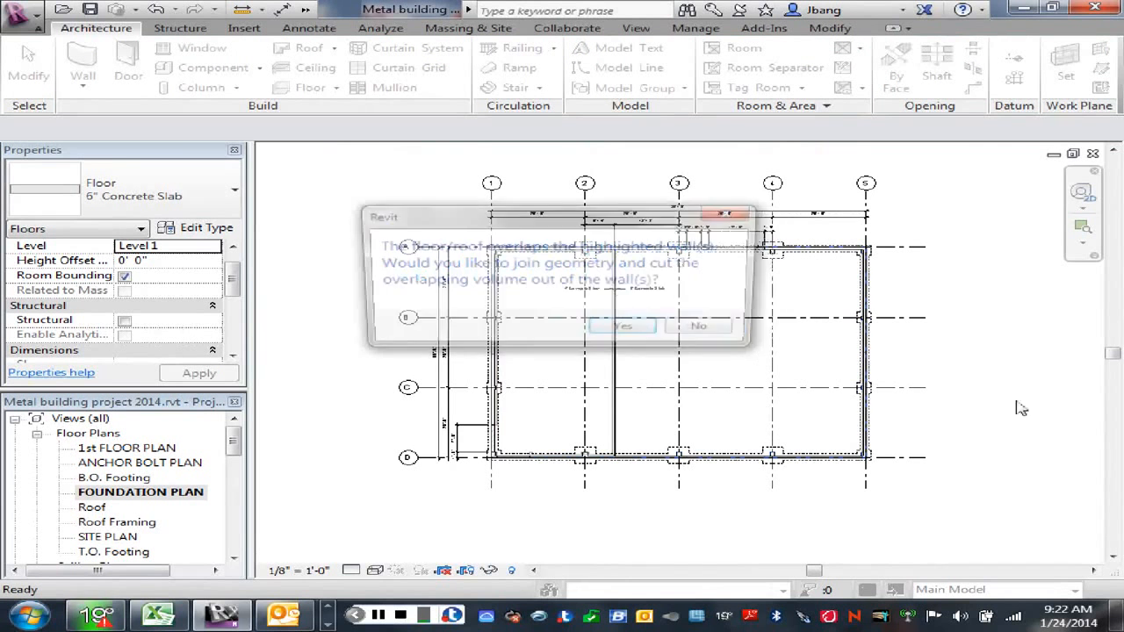
click(704, 331)
click(784, 378)
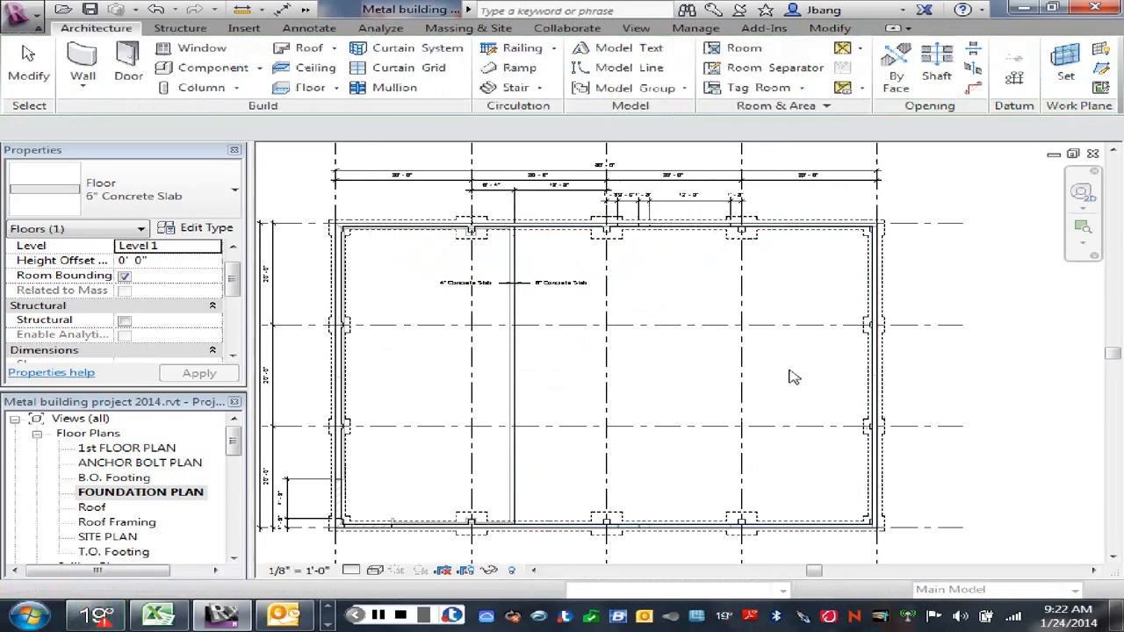
scroll(647, 364, up, 1)
scroll(642, 363, down, 3)
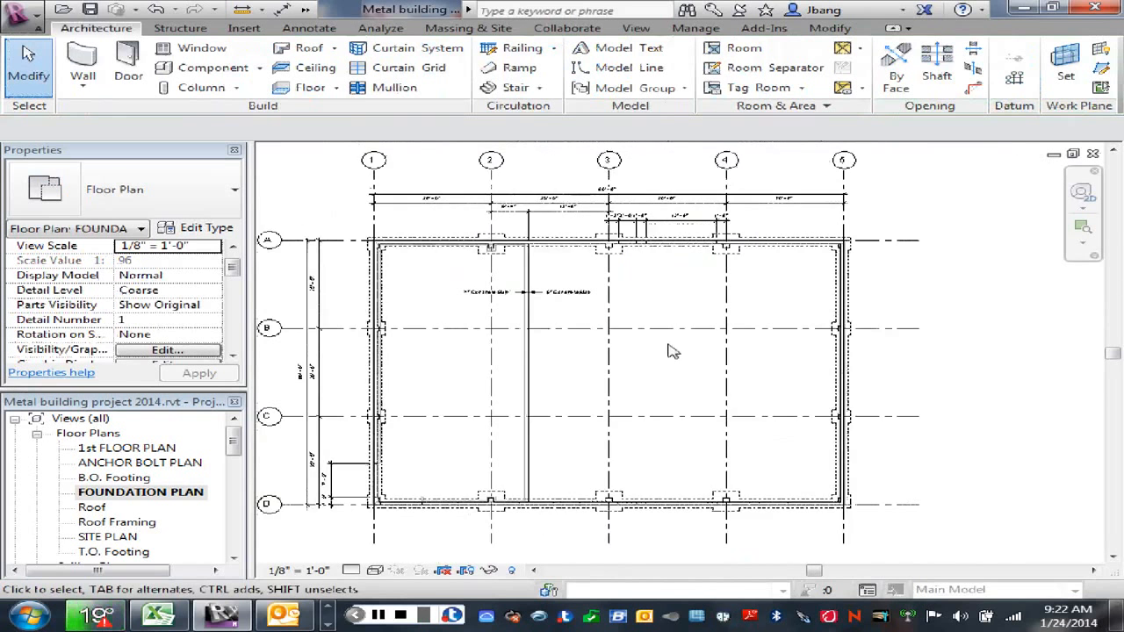
scroll(757, 300, up, 2)
scroll(752, 285, up, 2)
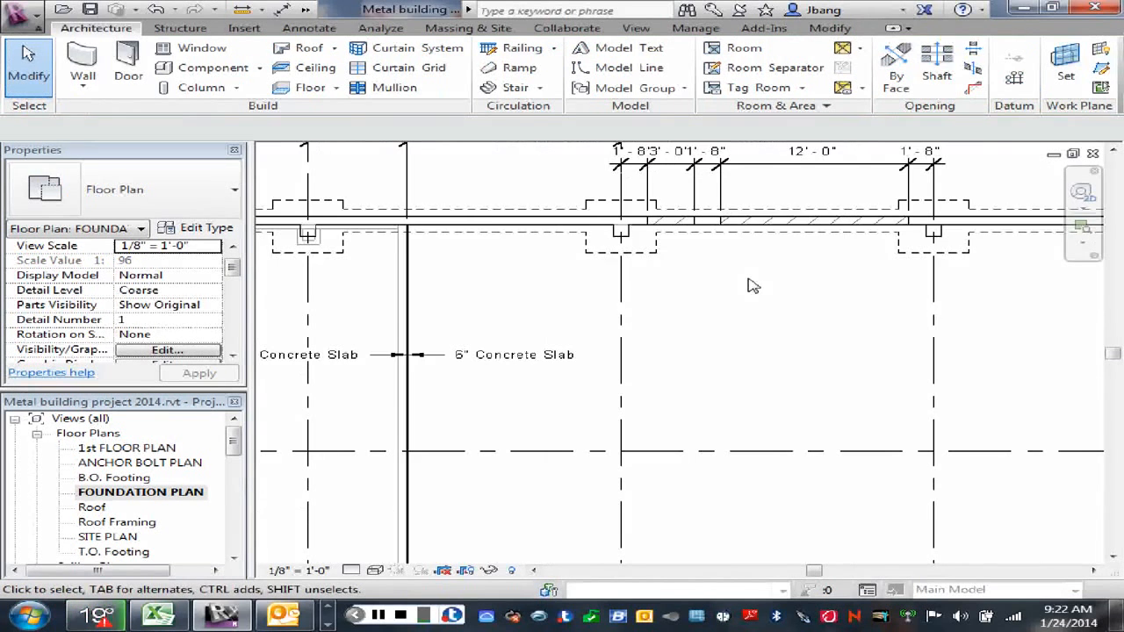
Step: Examine the door openings in the grid A foundation wall between grids 3 and 4 and the surrounding slab layout
middle_drag(725, 324, 723, 344)
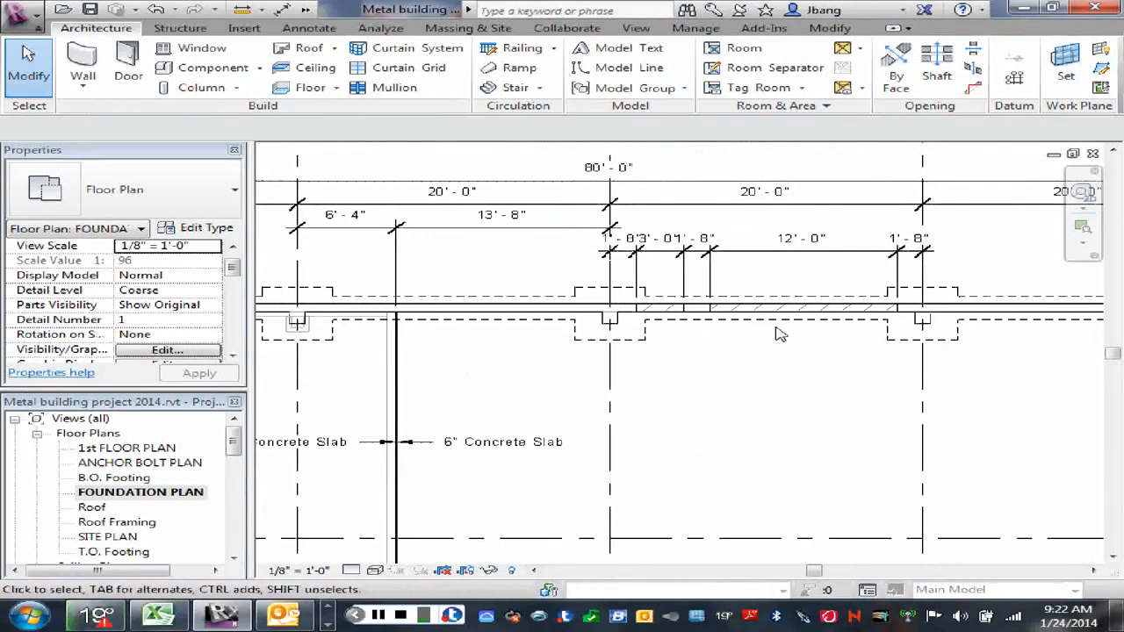
scroll(777, 327, up, 1)
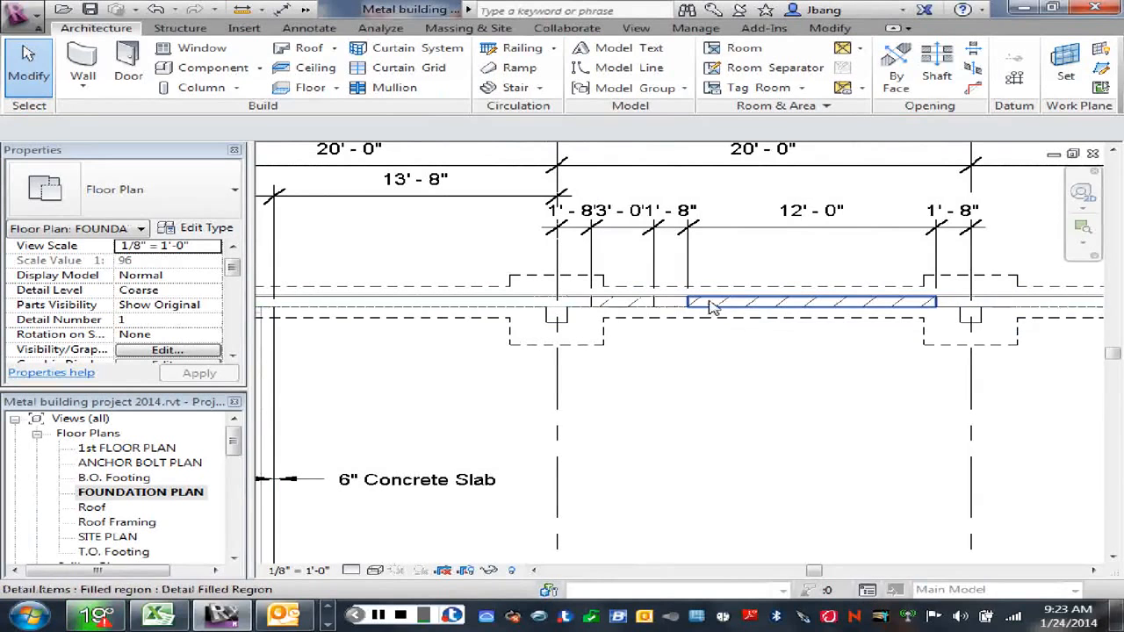
scroll(830, 316, up, 2)
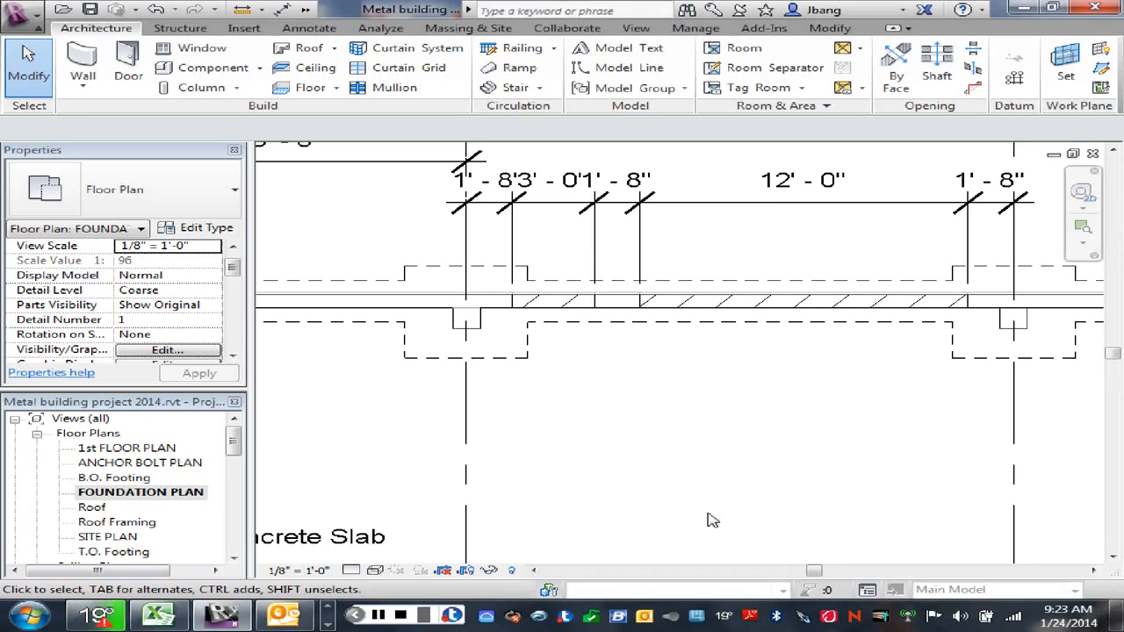
scroll(708, 513, down, 2)
middle_drag(705, 501, 781, 325)
scroll(780, 325, down, 1)
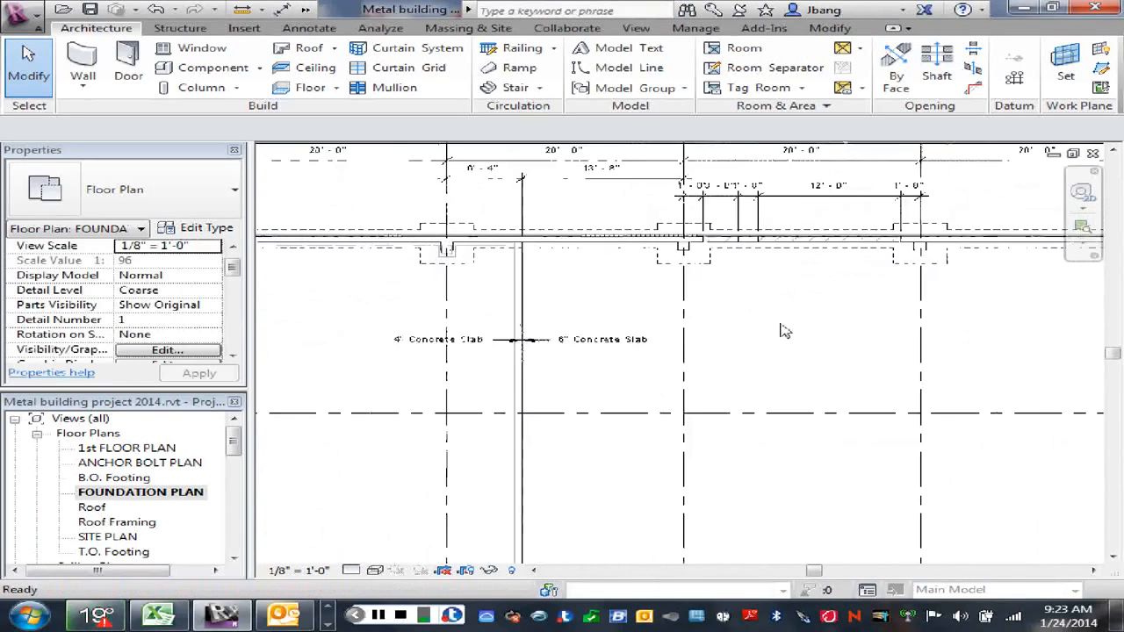
scroll(784, 331, down, 3)
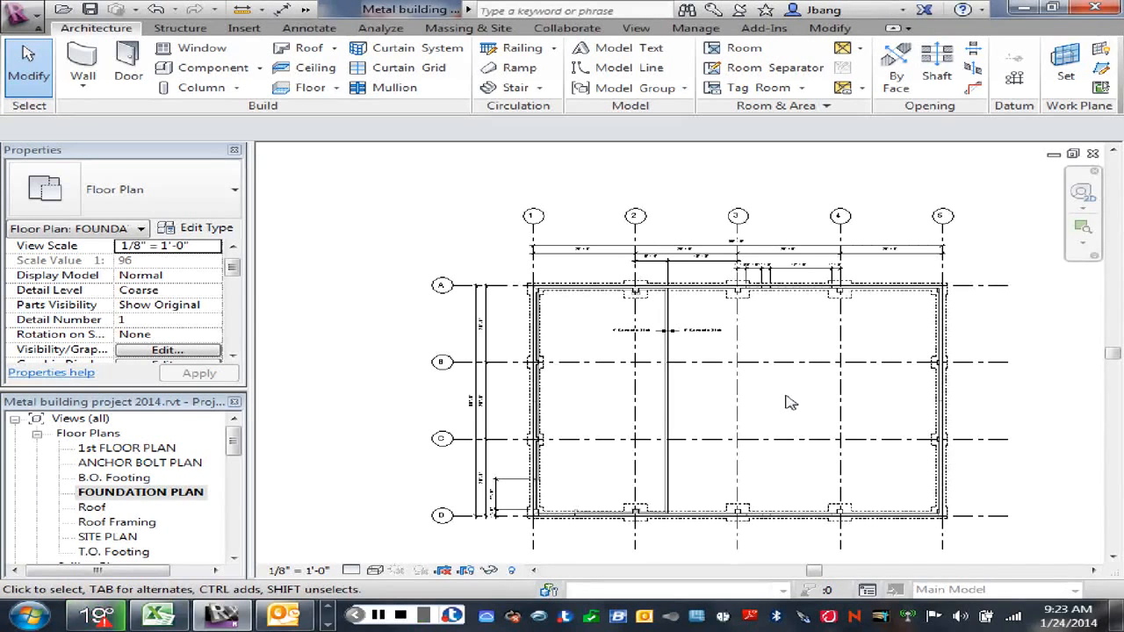
scroll(787, 318, up, 3)
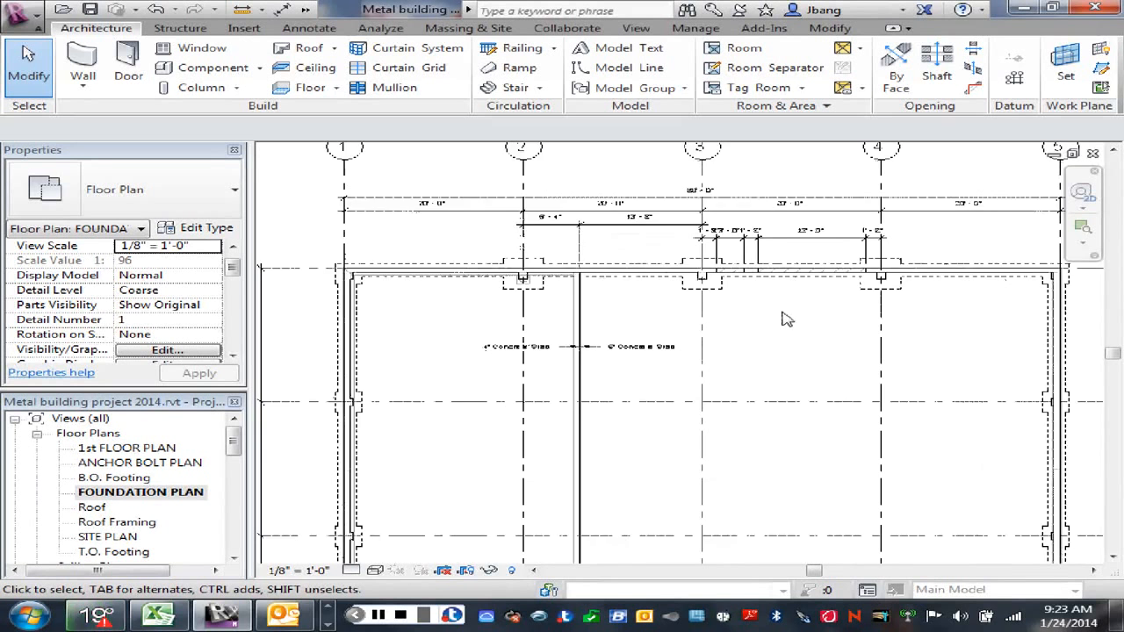
scroll(777, 318, up, 1)
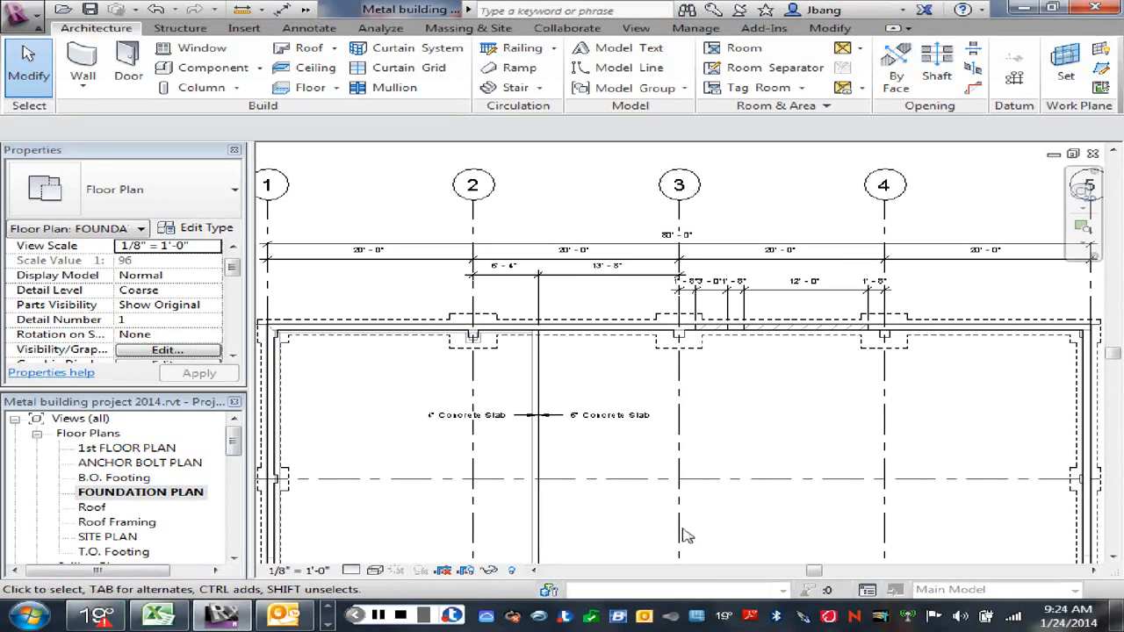
scroll(691, 527, down, 1)
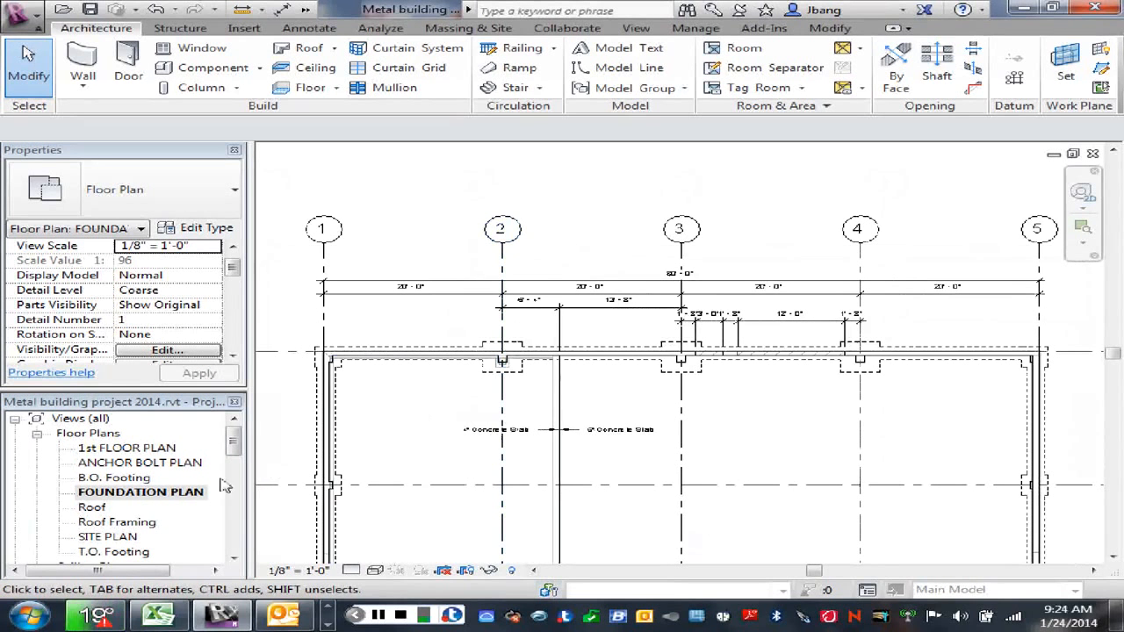
Step: Open the north elevation and start editing the profile of the 8" concrete foundation wall below the overhead door
drag(234, 453, 233, 481)
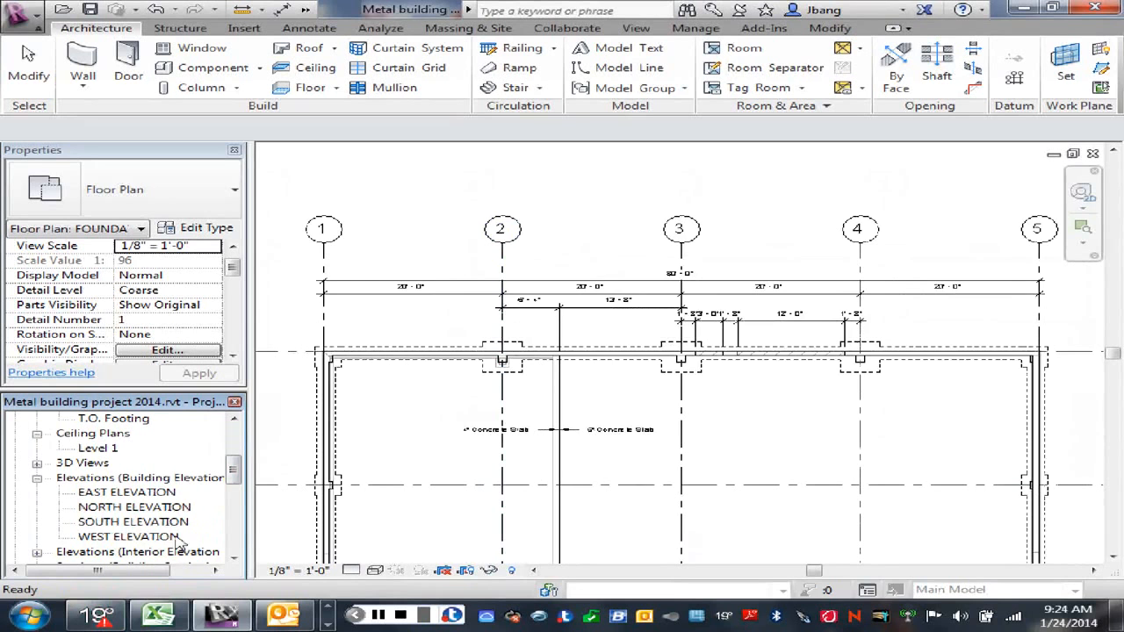
double_click(127, 509)
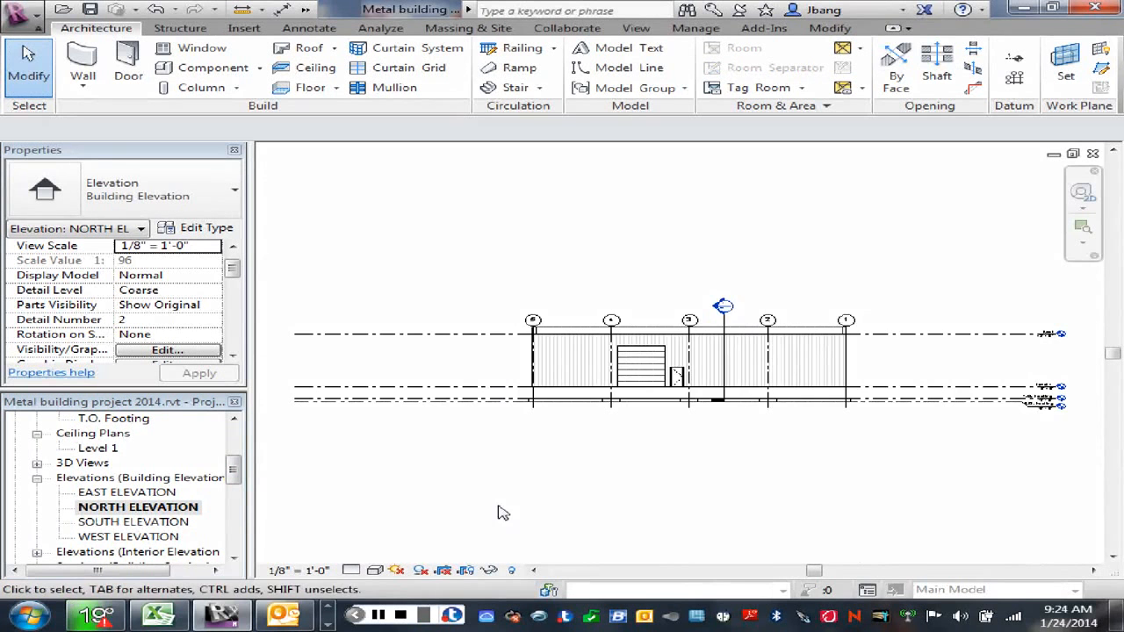
scroll(658, 446, up, 5)
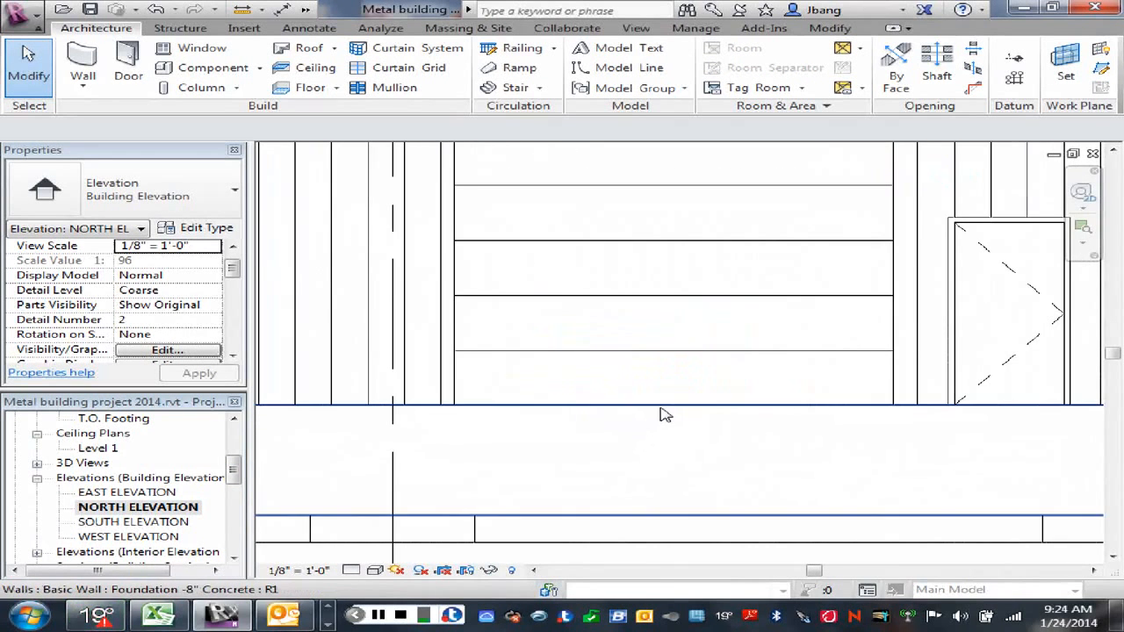
click(664, 414)
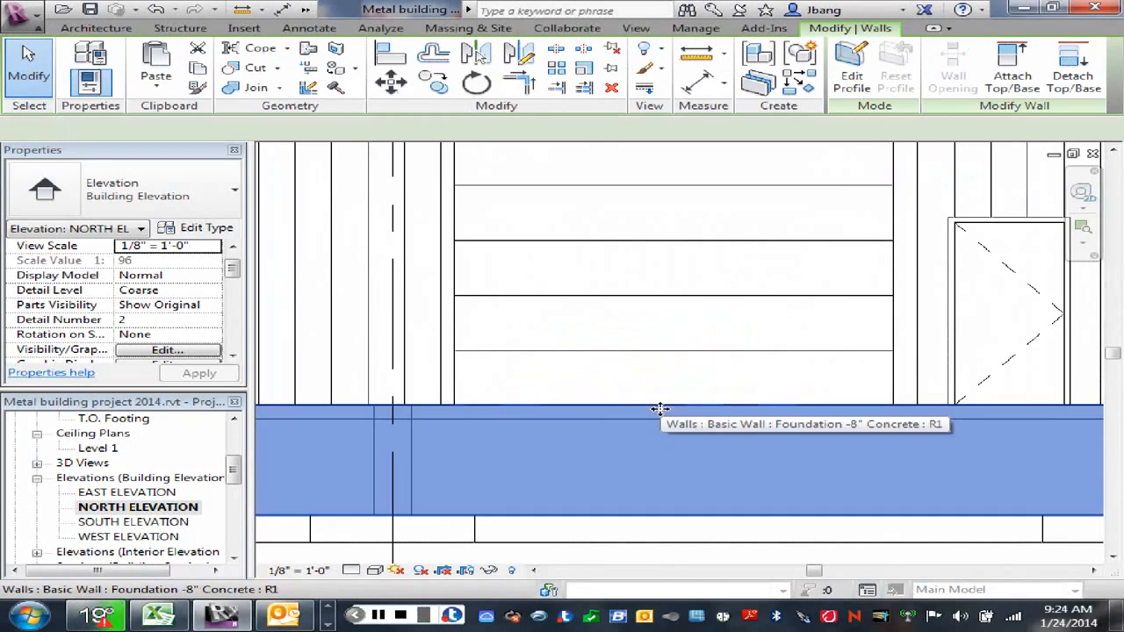
click(844, 78)
double_click(733, 464)
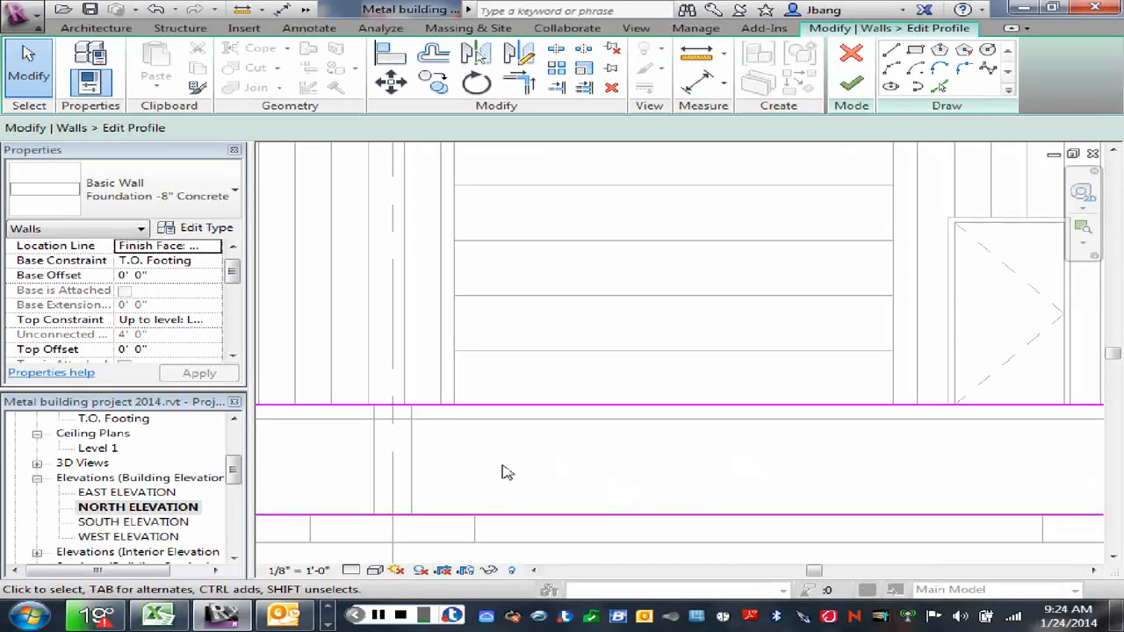
Step: Sketch a three-sided notch 12'-0" wide and 6" deep in the foundation wall profile below the overhead door
click(890, 52)
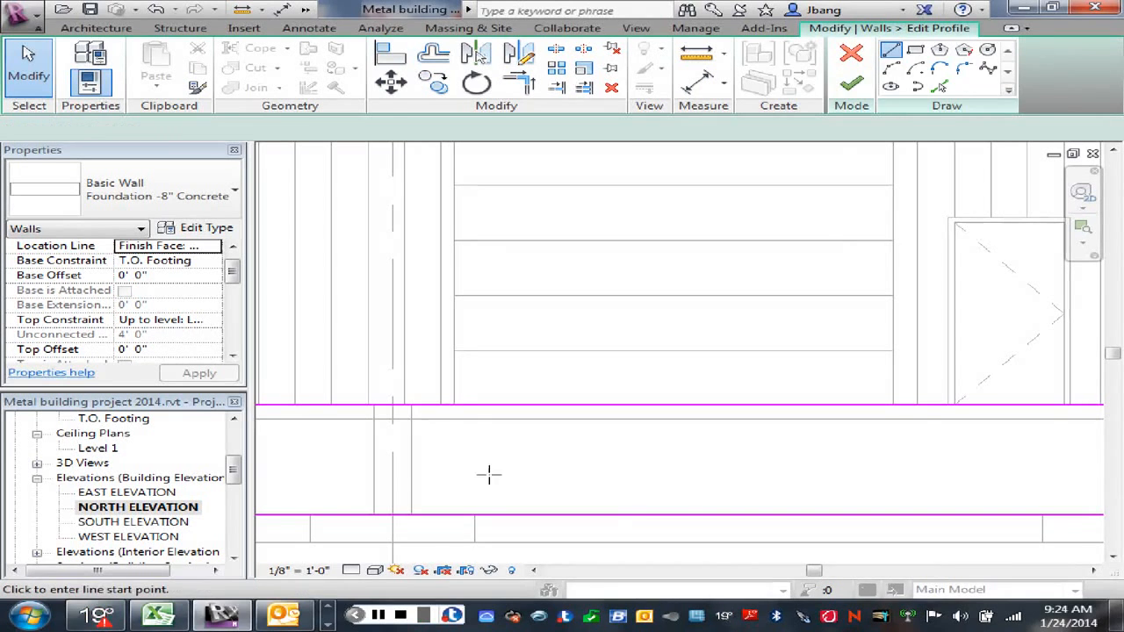
click(453, 405)
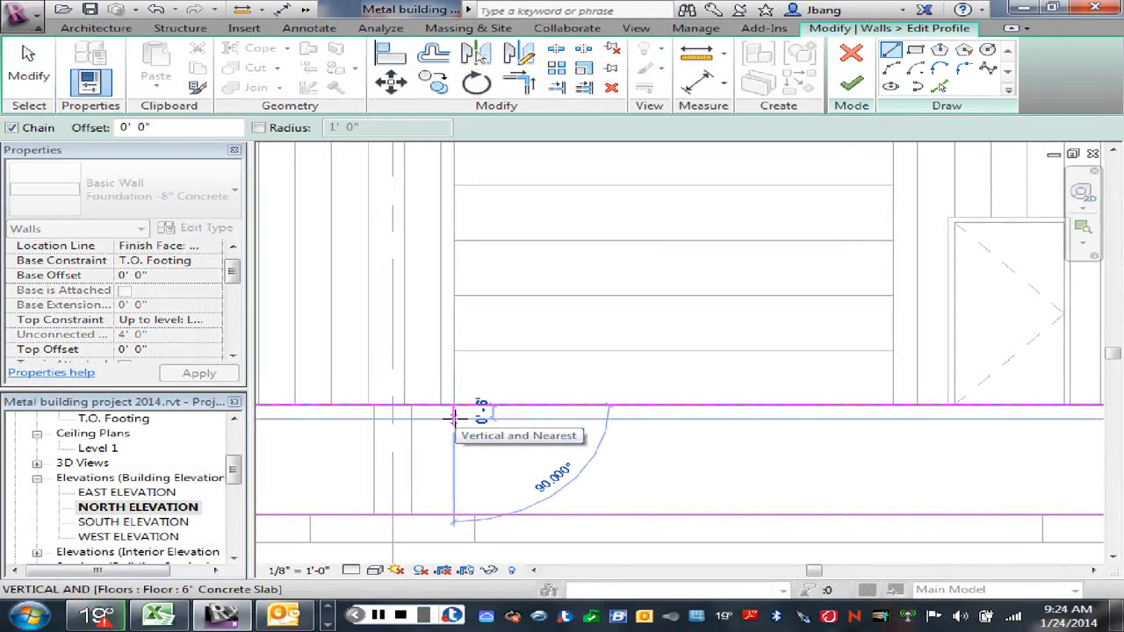
click(453, 416)
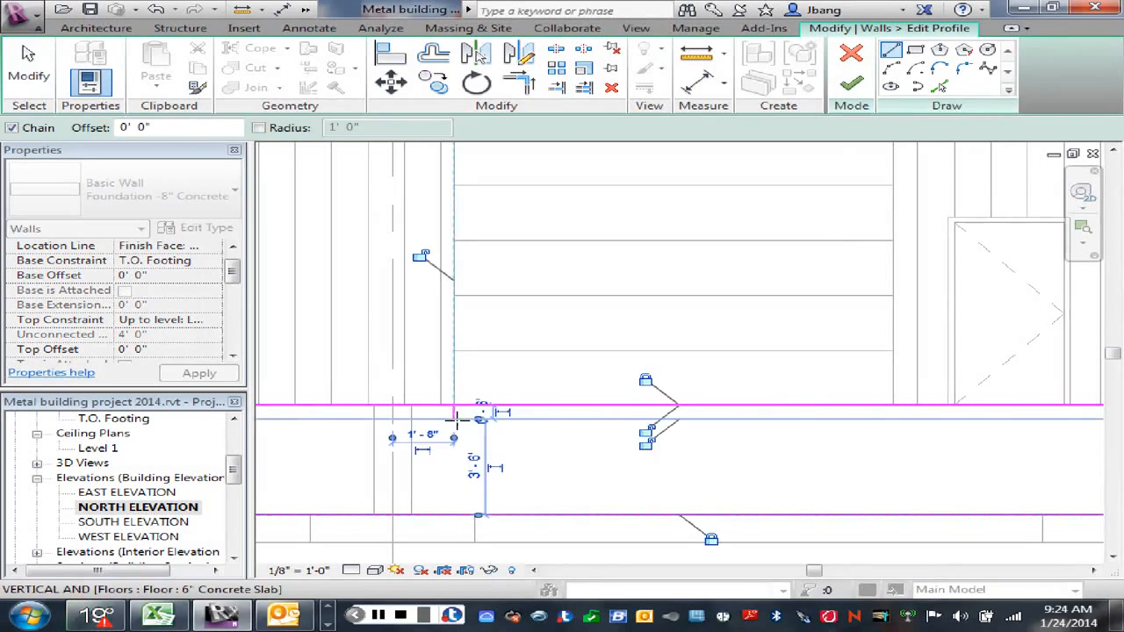
click(894, 418)
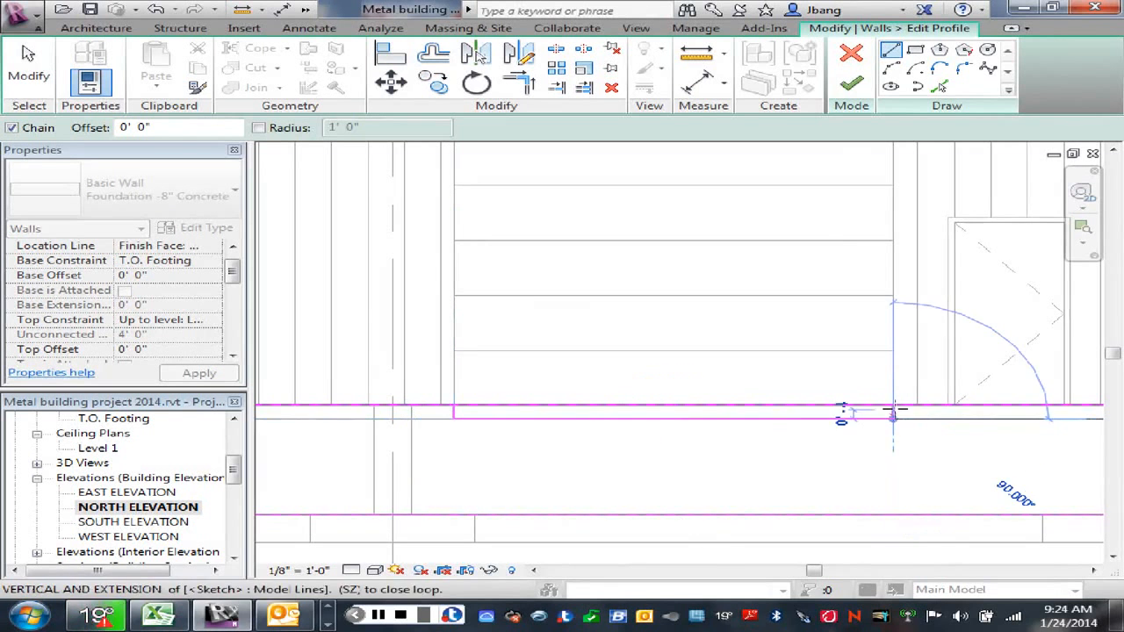
key(Escape)
right_click(843, 381)
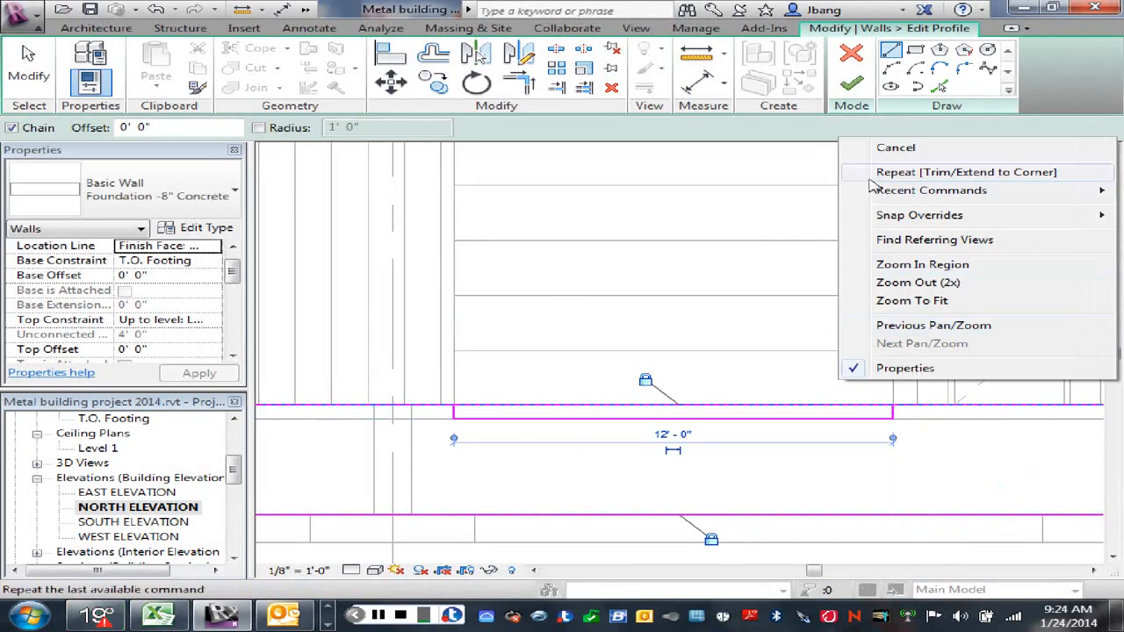
click(897, 151)
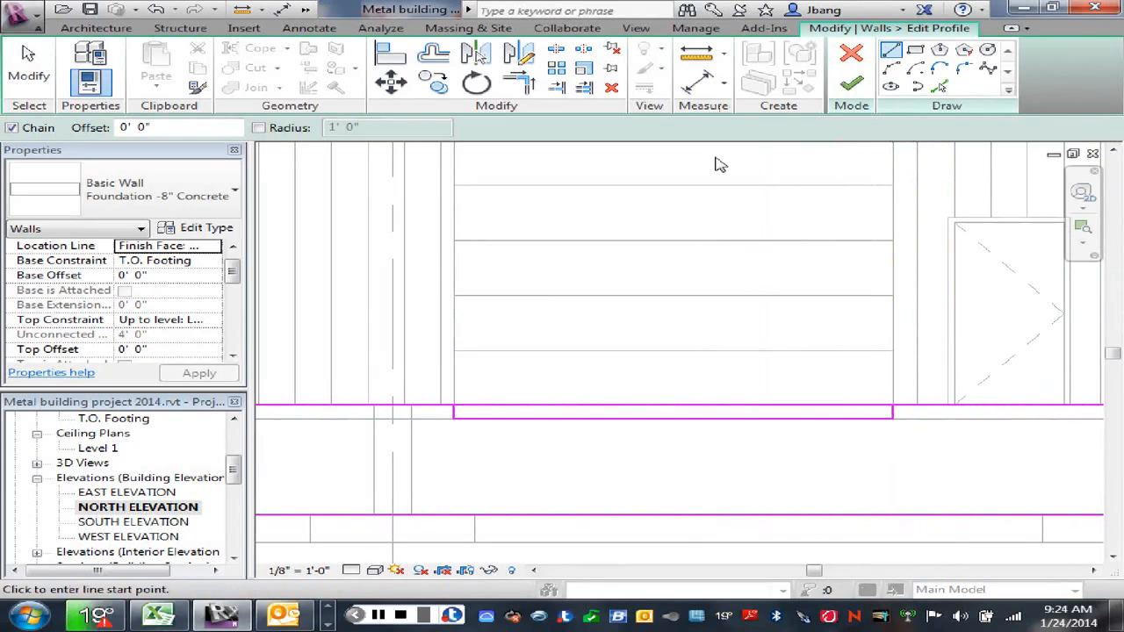
Step: Split the top profile line of the foundation wall between the two sides of the notch
click(555, 48)
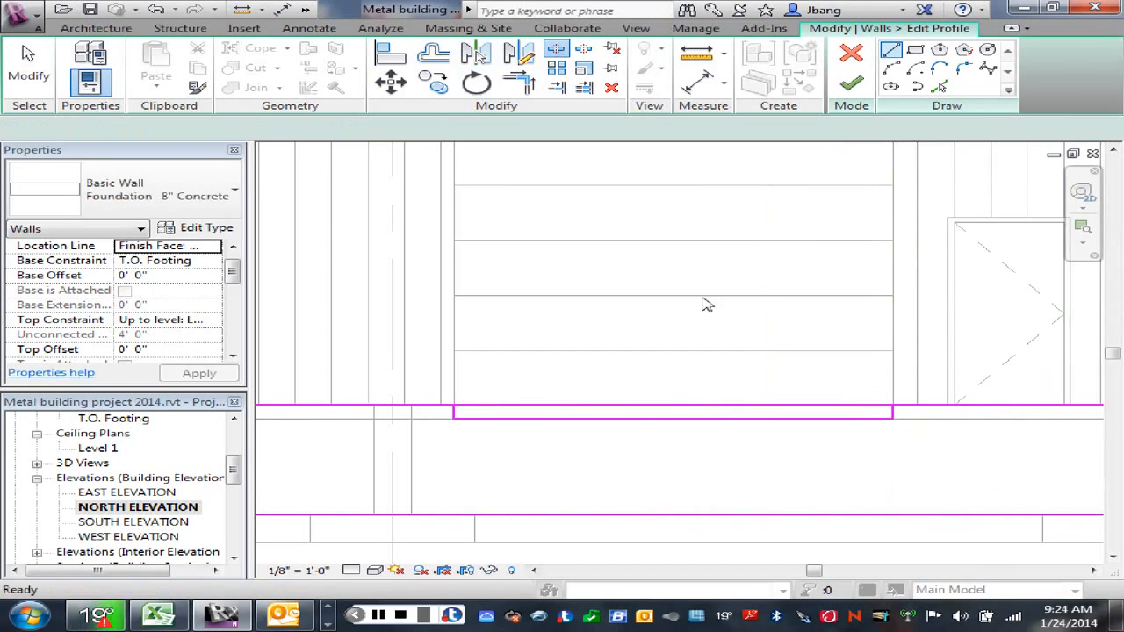
click(683, 406)
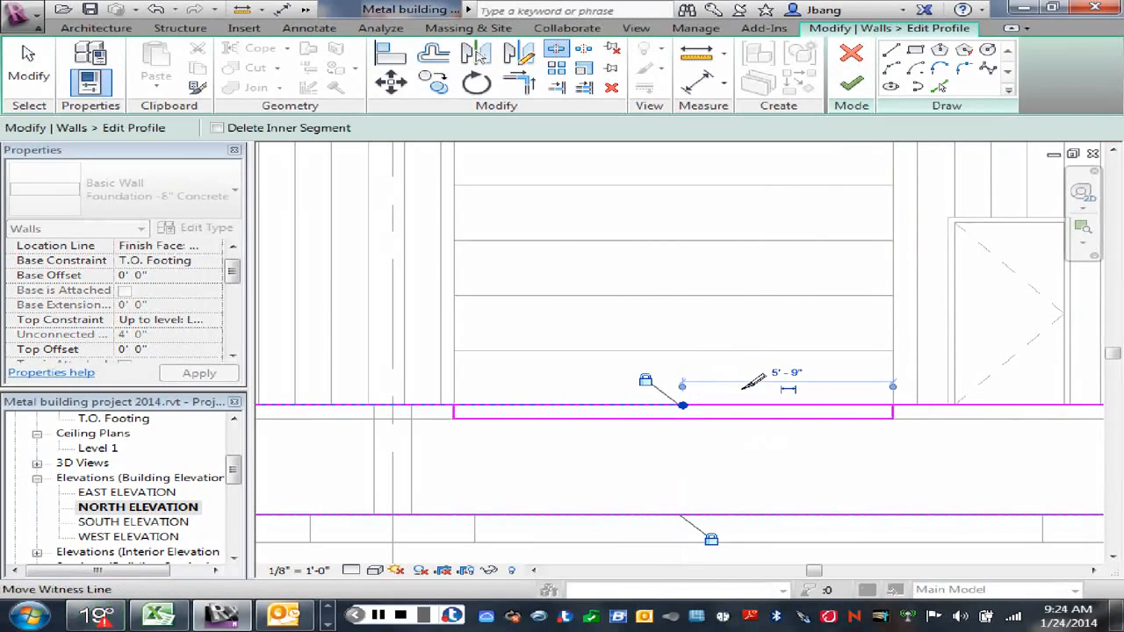
right_click(693, 389)
click(751, 179)
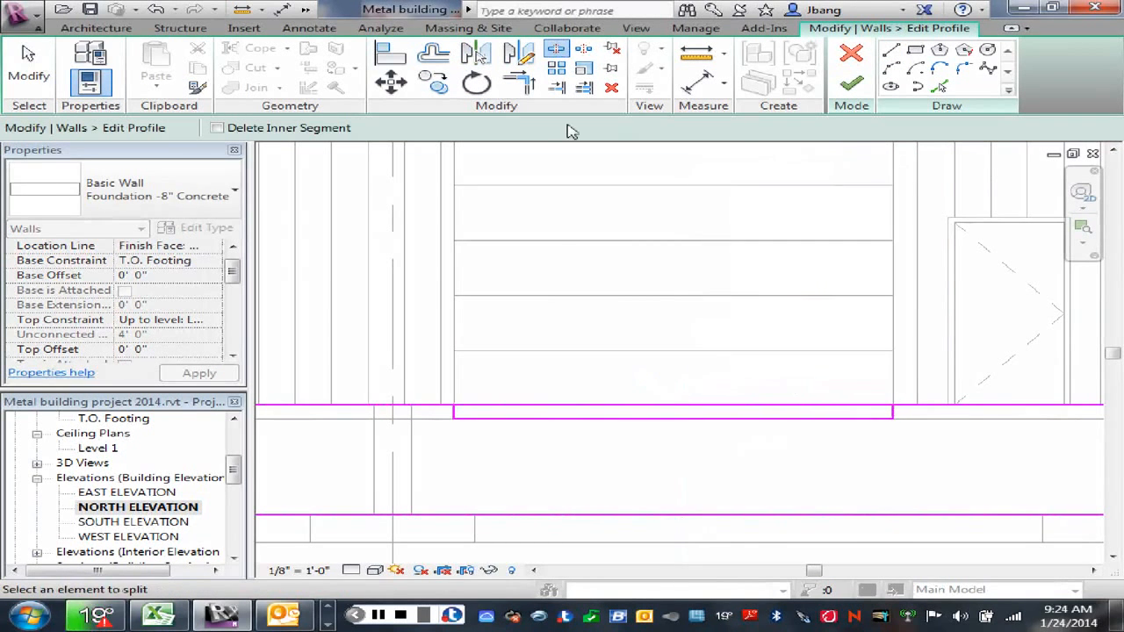
Step: Trim the split top profile lines to both sides of the notch and finish the foundation wall profile
click(518, 81)
click(455, 410)
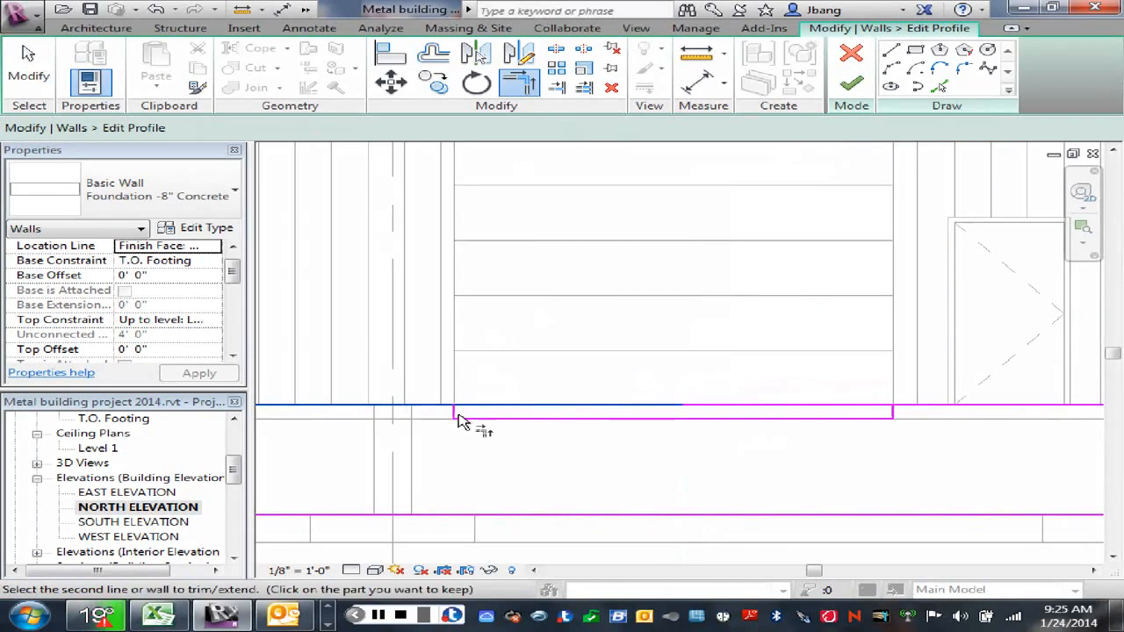
click(914, 410)
right_click(819, 366)
click(867, 374)
right_click(753, 307)
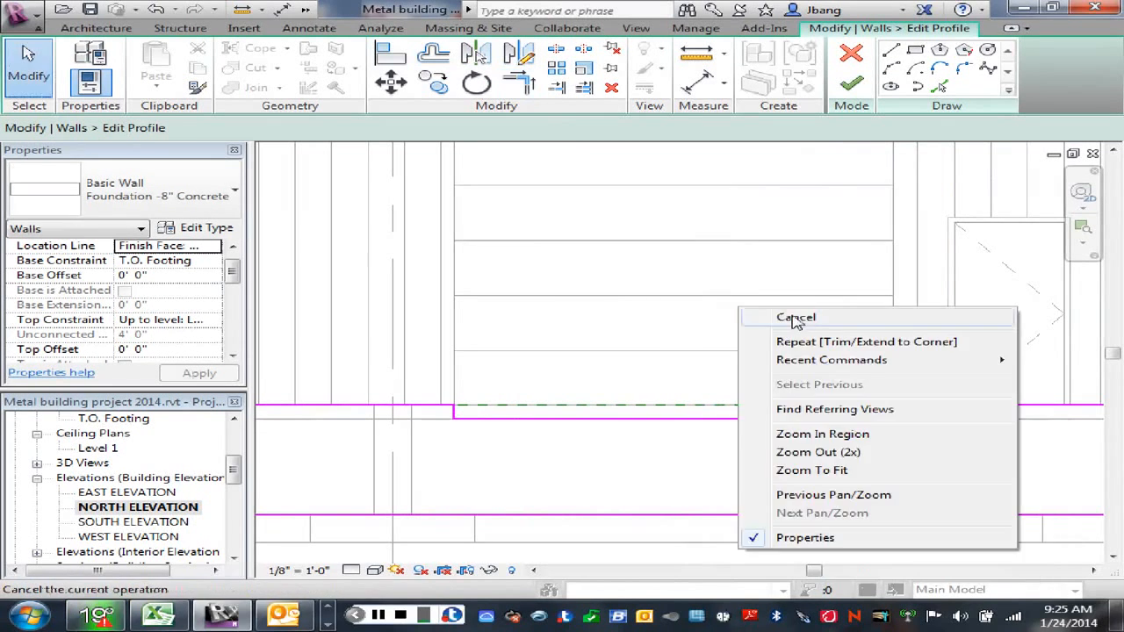
click(782, 316)
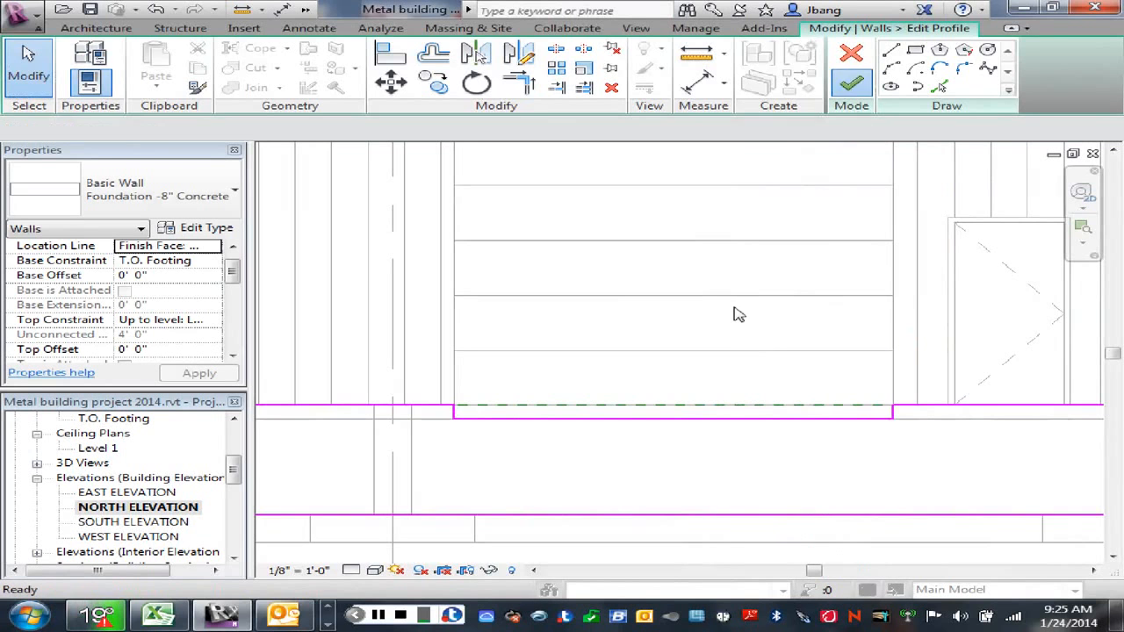
scroll(728, 316, down, 1)
key(Escape)
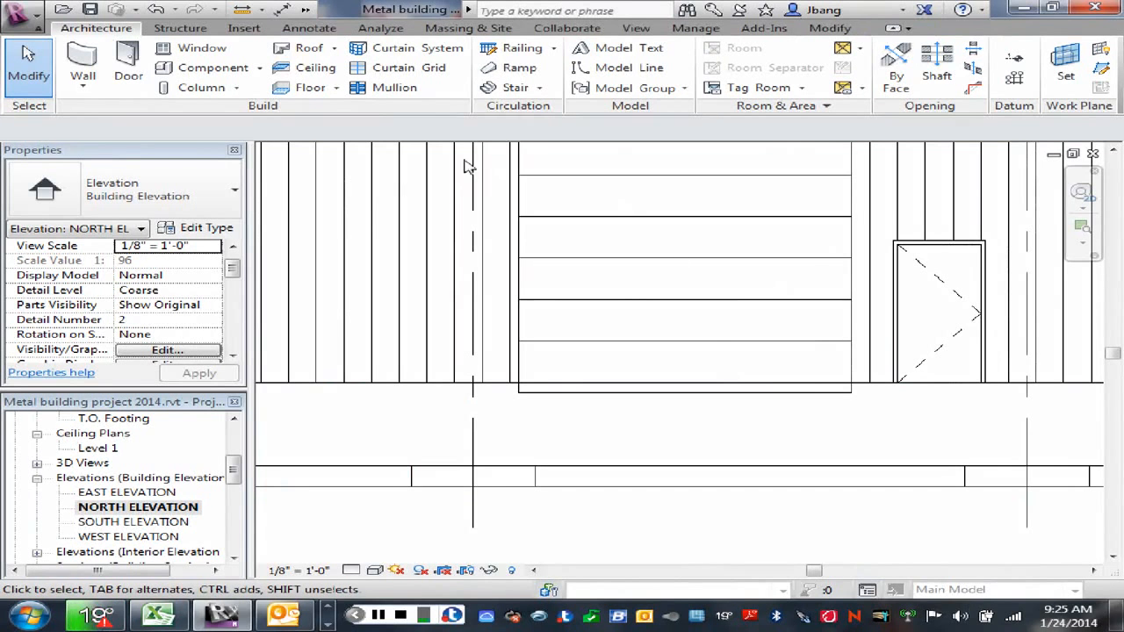
Step: Undo the foundation wall's profile edit and discard the remaining notch sketch
click(154, 11)
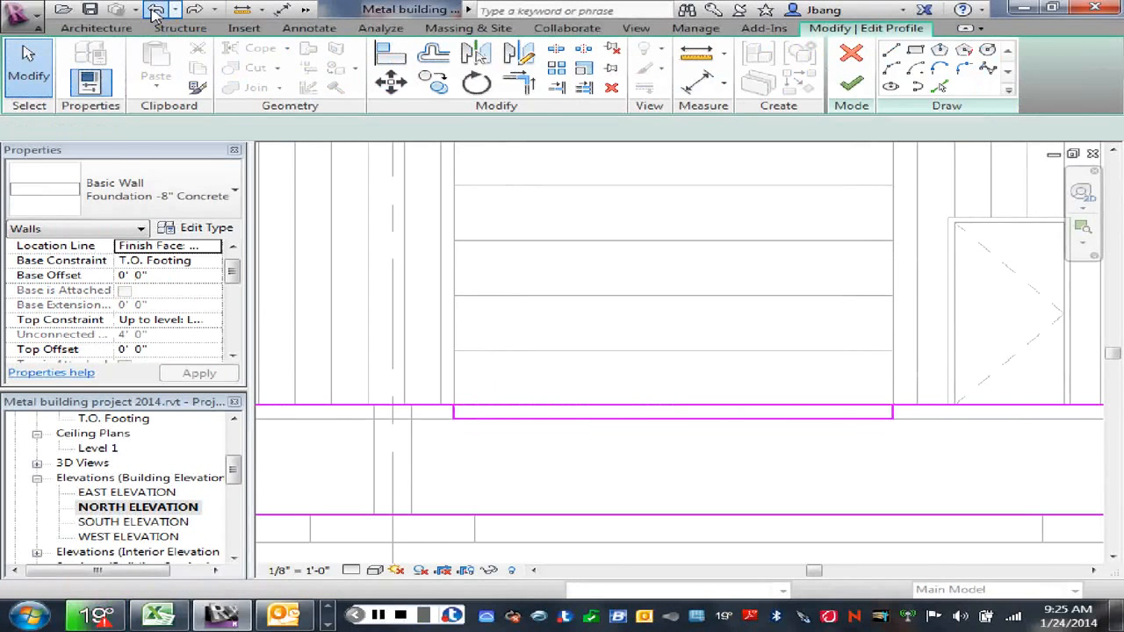
click(155, 14)
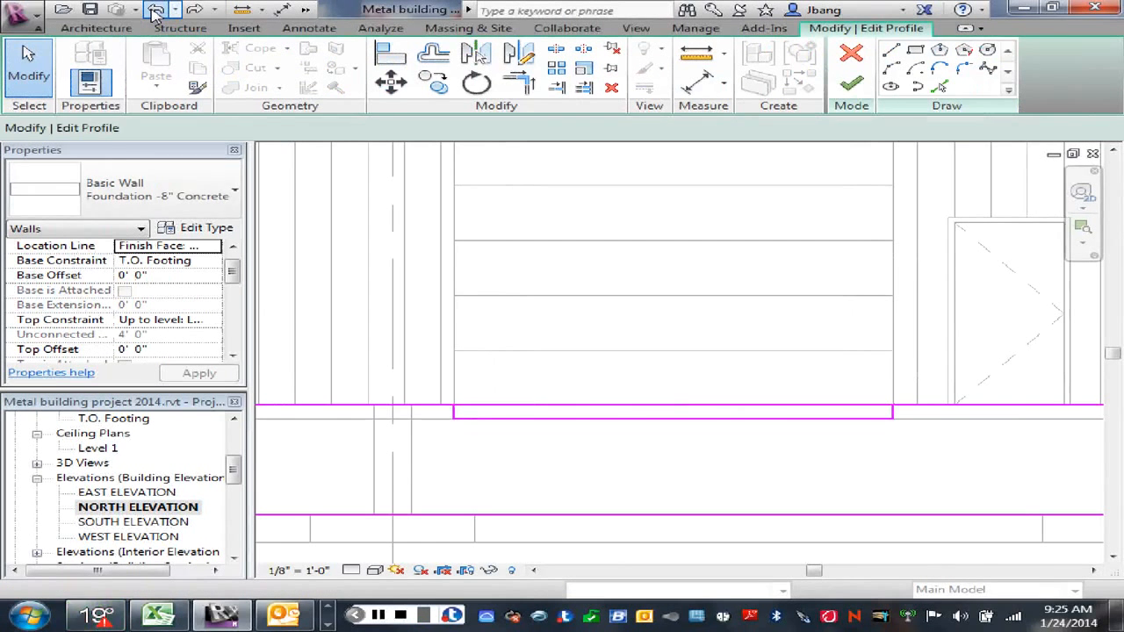
click(850, 54)
click(627, 329)
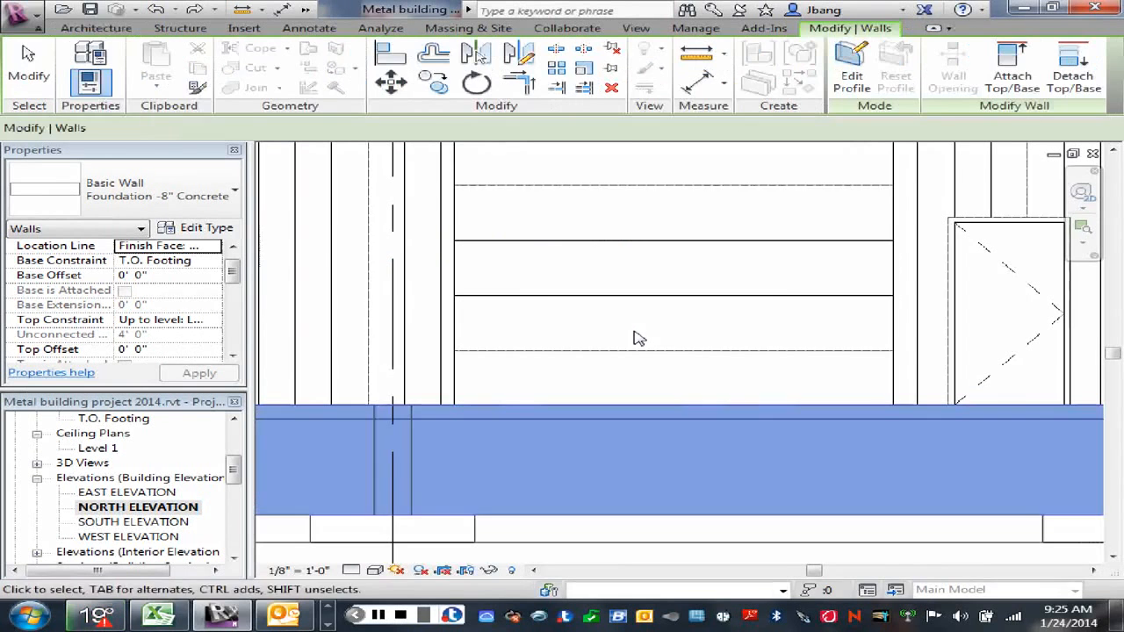
key(Escape)
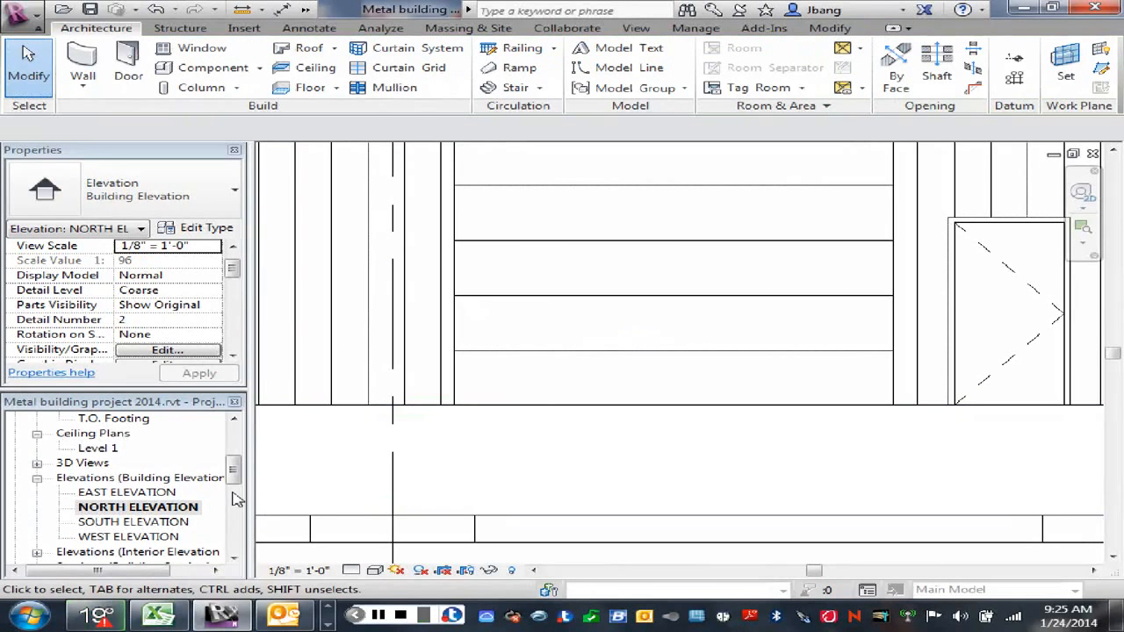
Step: Return to the foundation plan and examine the slab areas enclosed by the foundation walls
drag(231, 481, 233, 443)
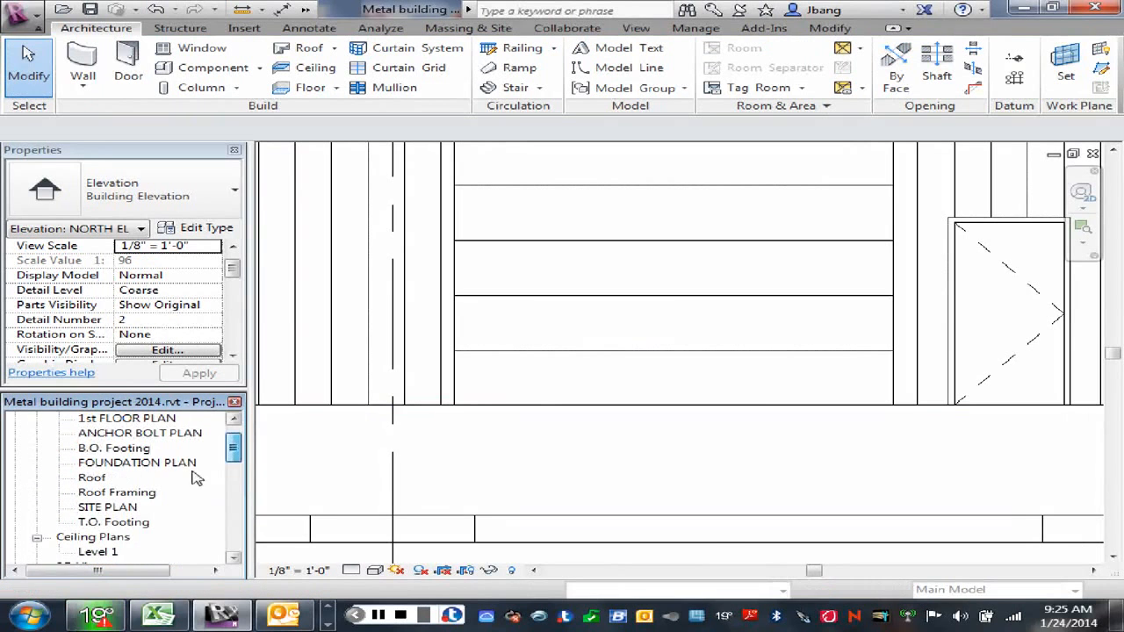
double_click(153, 462)
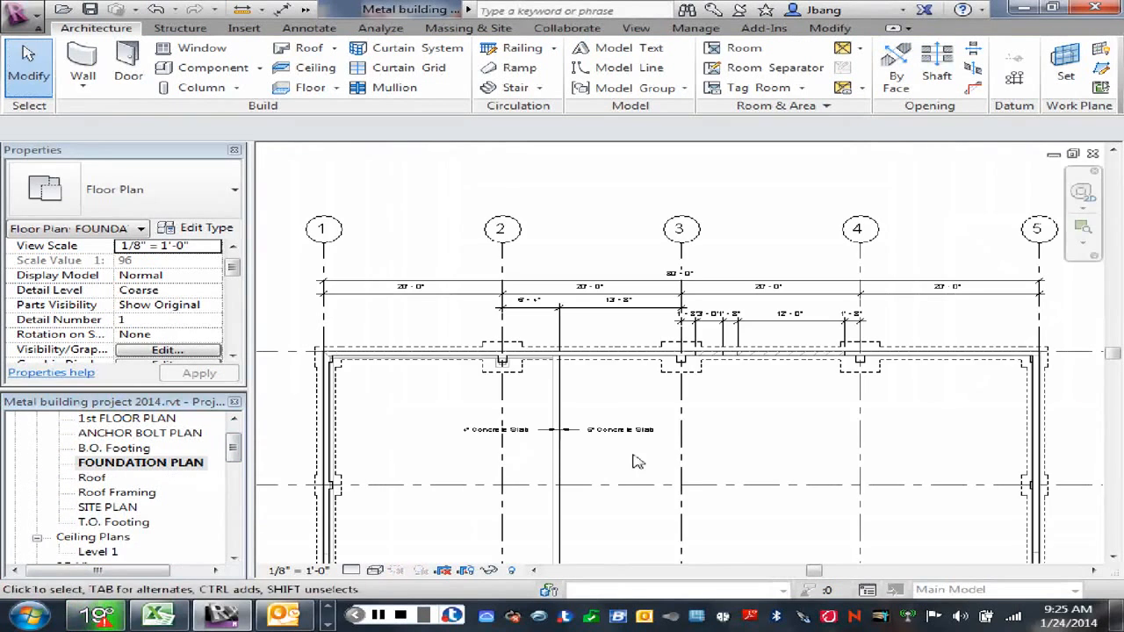
scroll(637, 461, down, 2)
scroll(644, 392, up, 1)
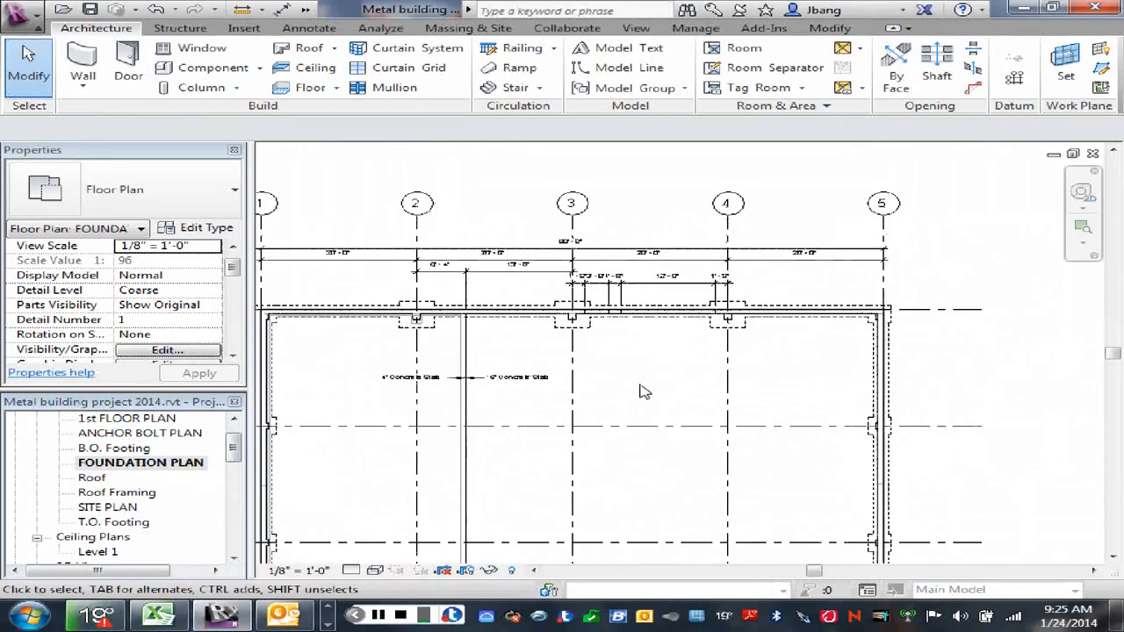
middle_drag(644, 392, 646, 297)
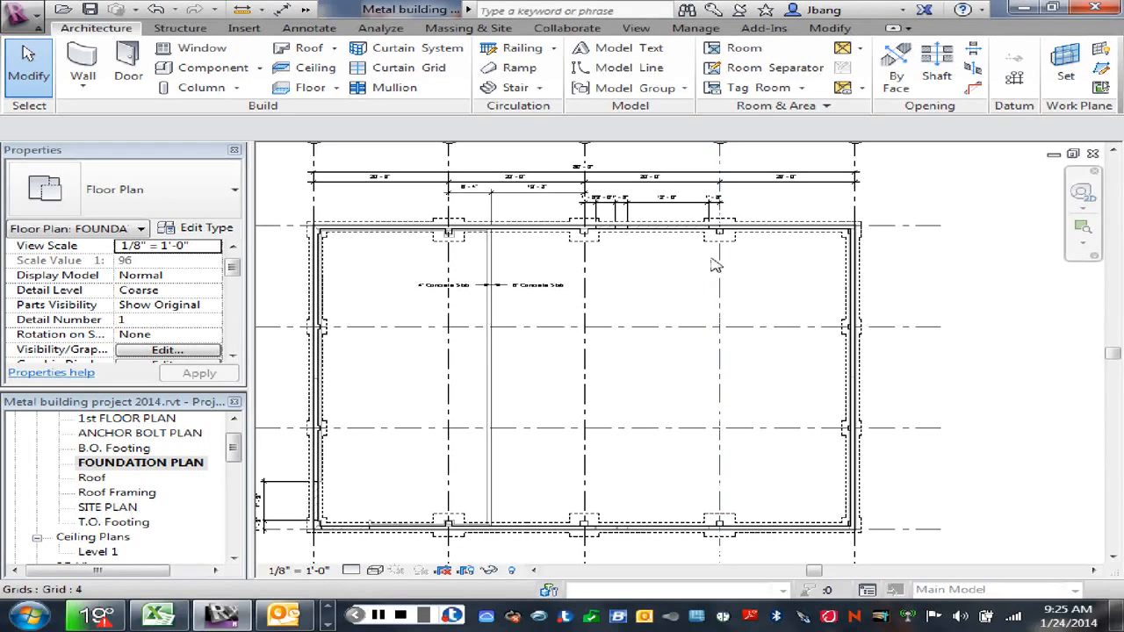
scroll(632, 381, up, 1)
middle_drag(637, 381, 657, 349)
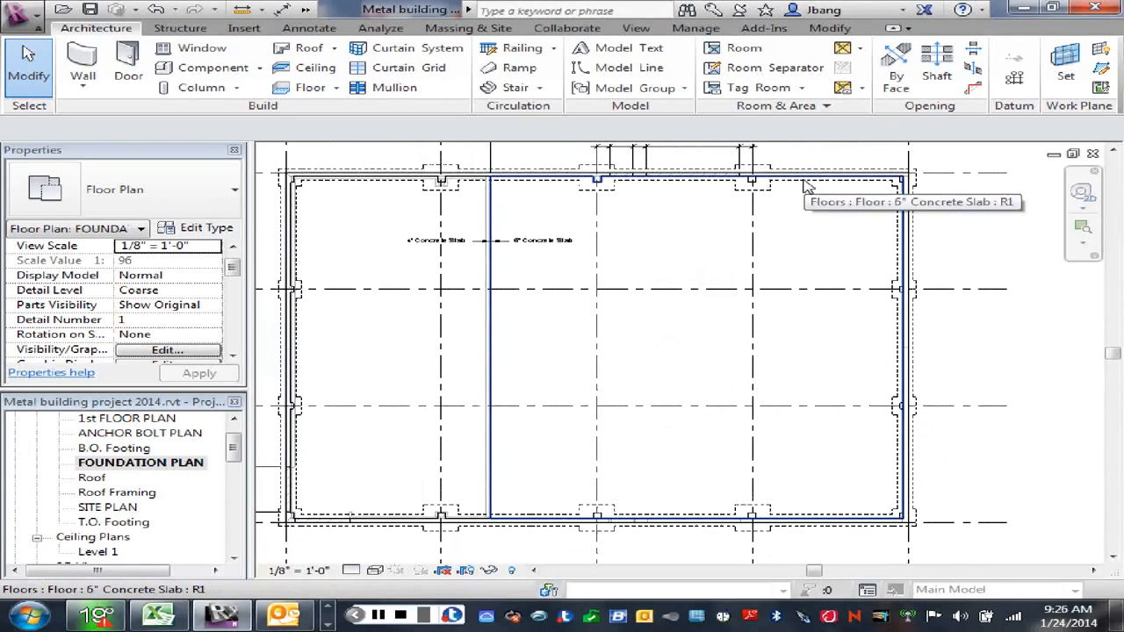
Step: Draw a thin detail line about 13'-0" long at 45° into the 6" slab from the grid 3 pier on wall A
right_click(808, 224)
click(851, 236)
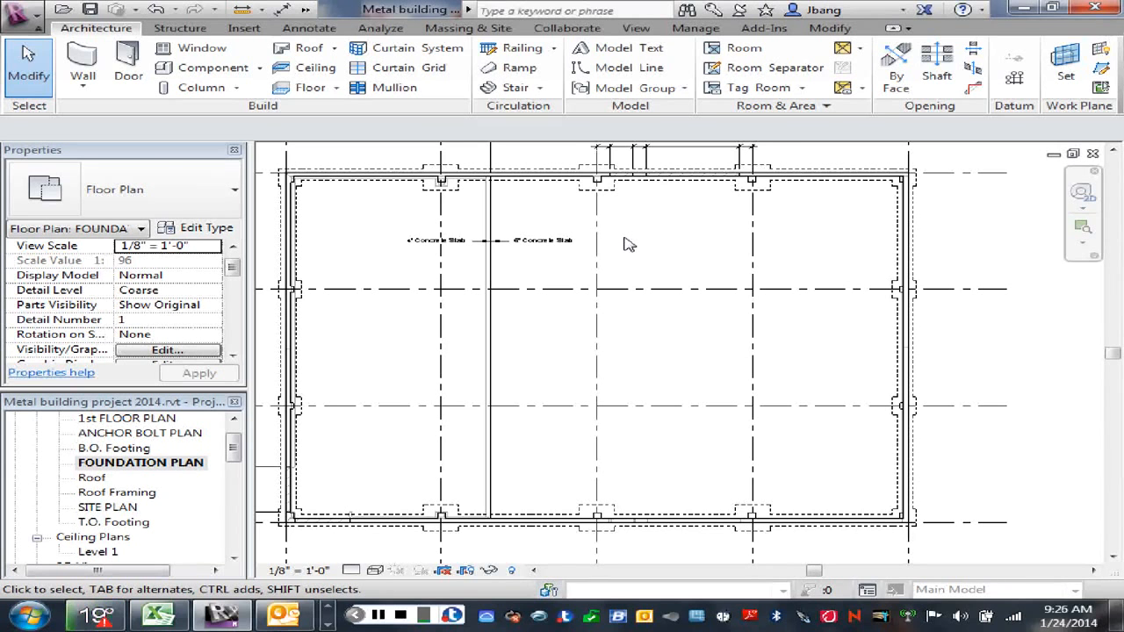
scroll(629, 230, up, 1)
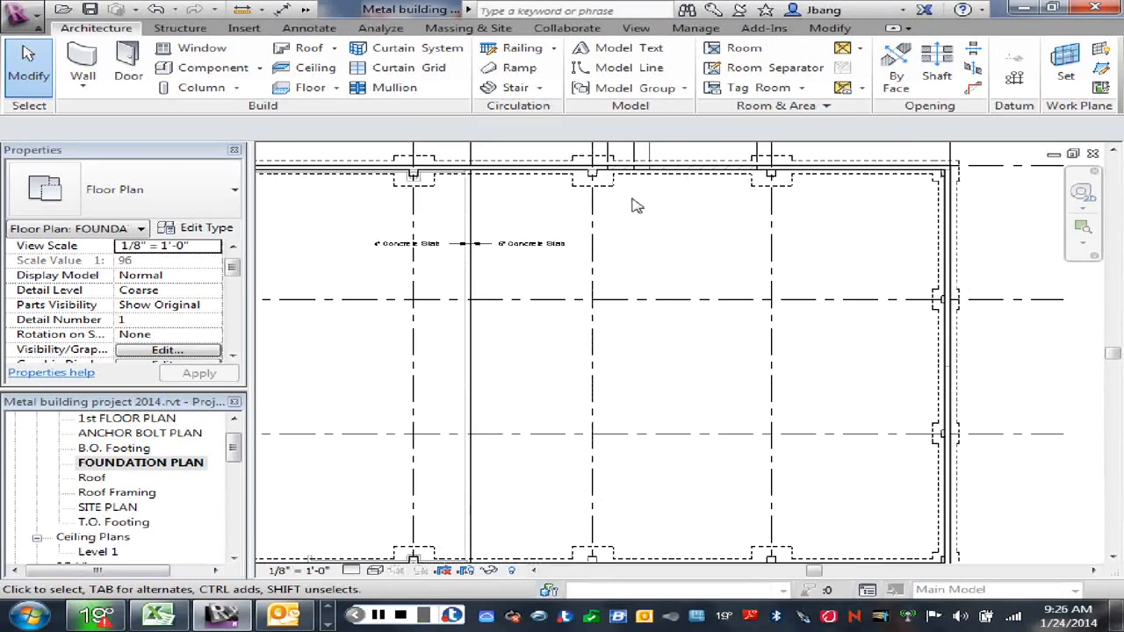
click(308, 29)
click(493, 47)
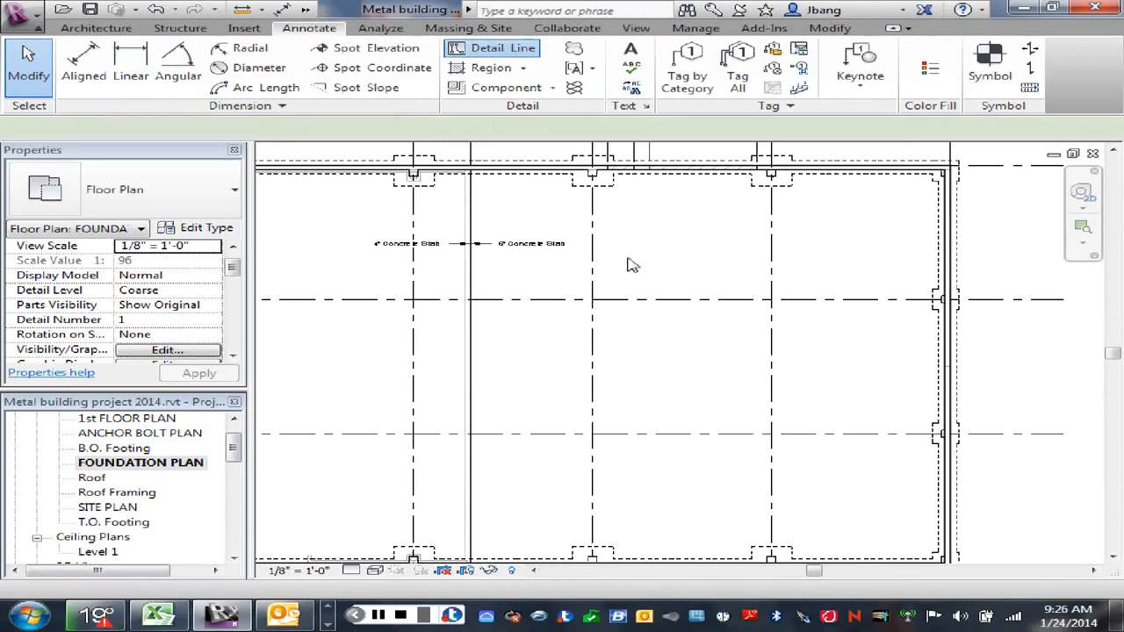
scroll(597, 178, up, 3)
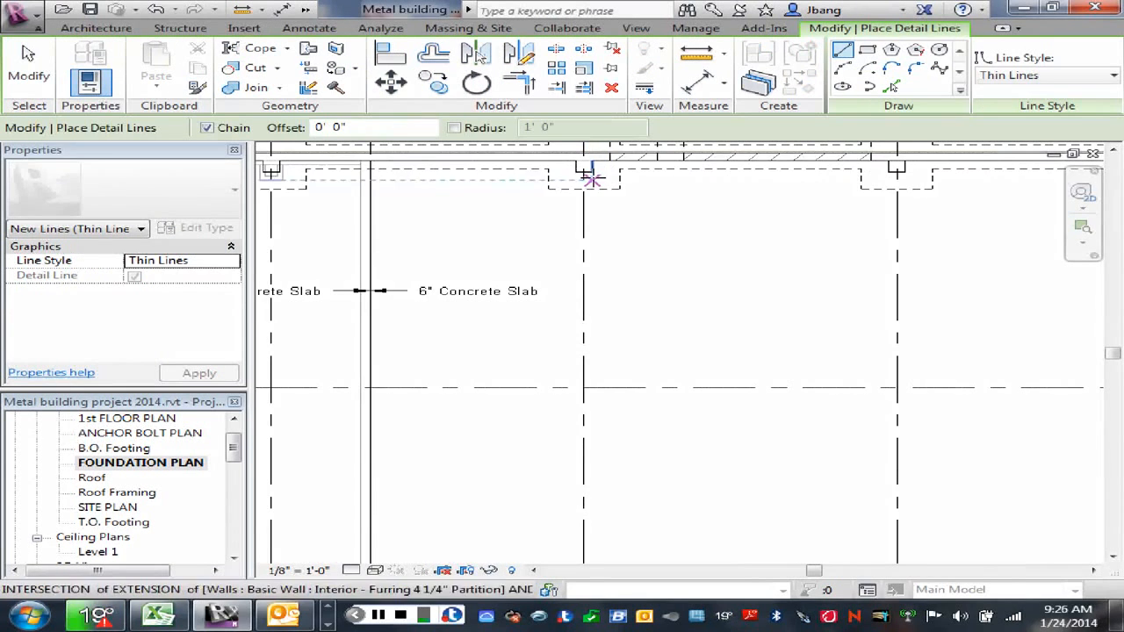
click(585, 167)
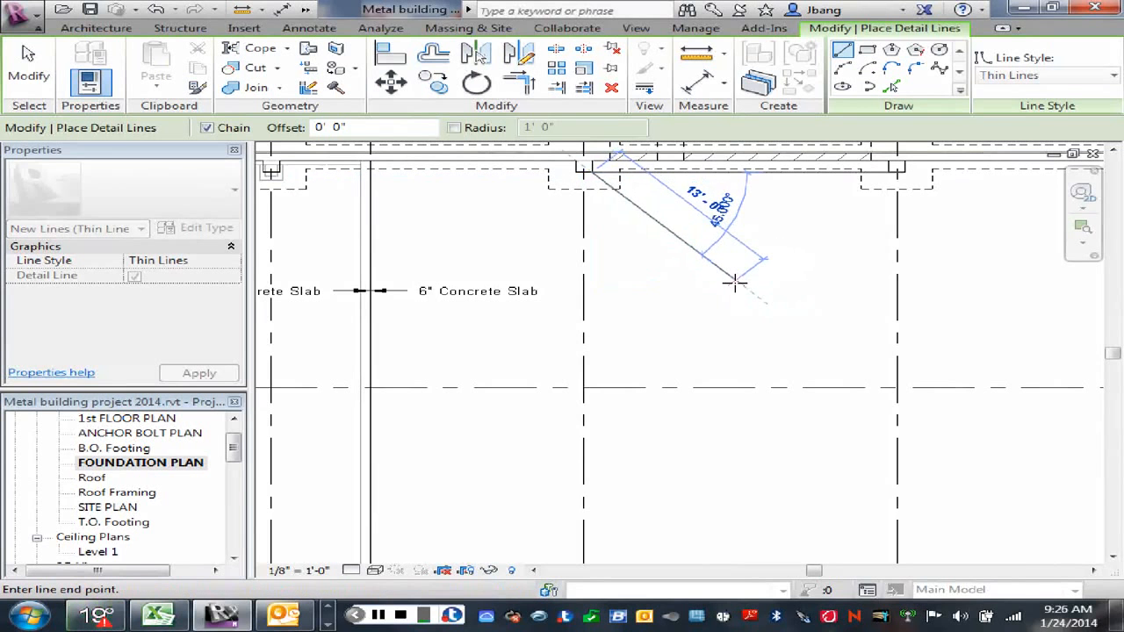
click(734, 281)
right_click(762, 249)
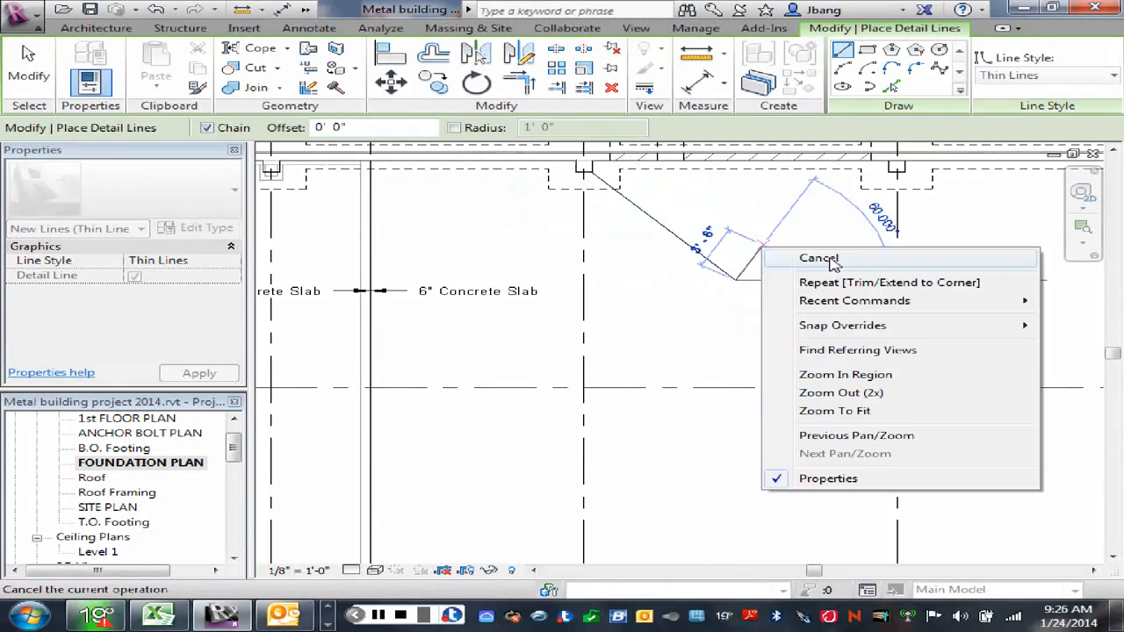
click(831, 258)
Step: Draw a second thin detail line about 11'-0" long from the grid 4 pier on wall A, angled toward the first diagonal's end
click(895, 169)
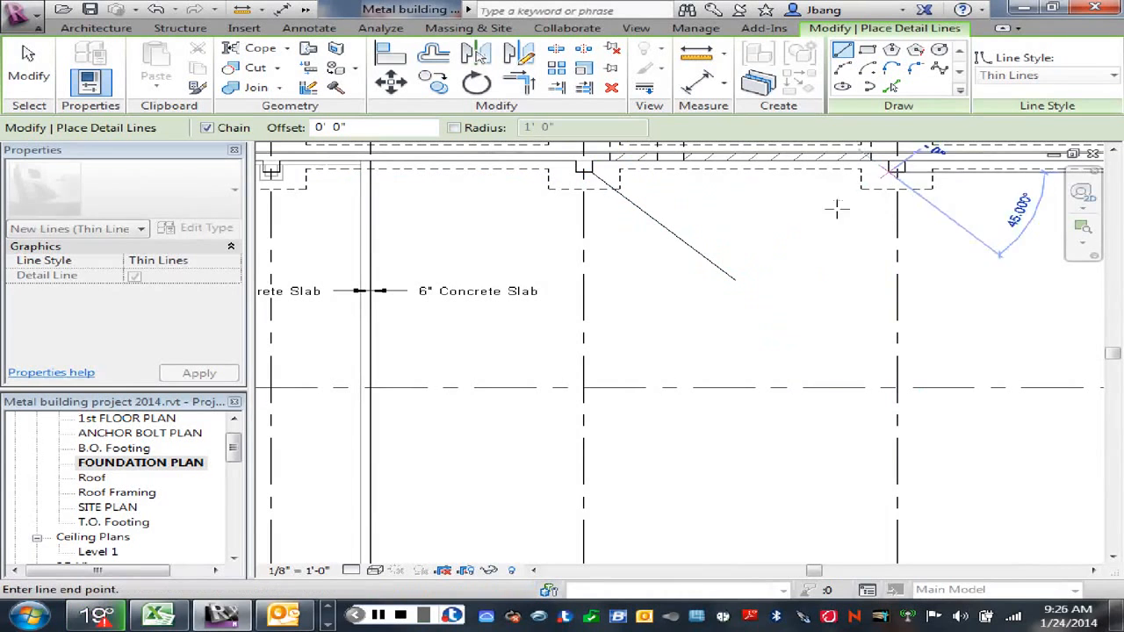
click(771, 265)
key(Escape)
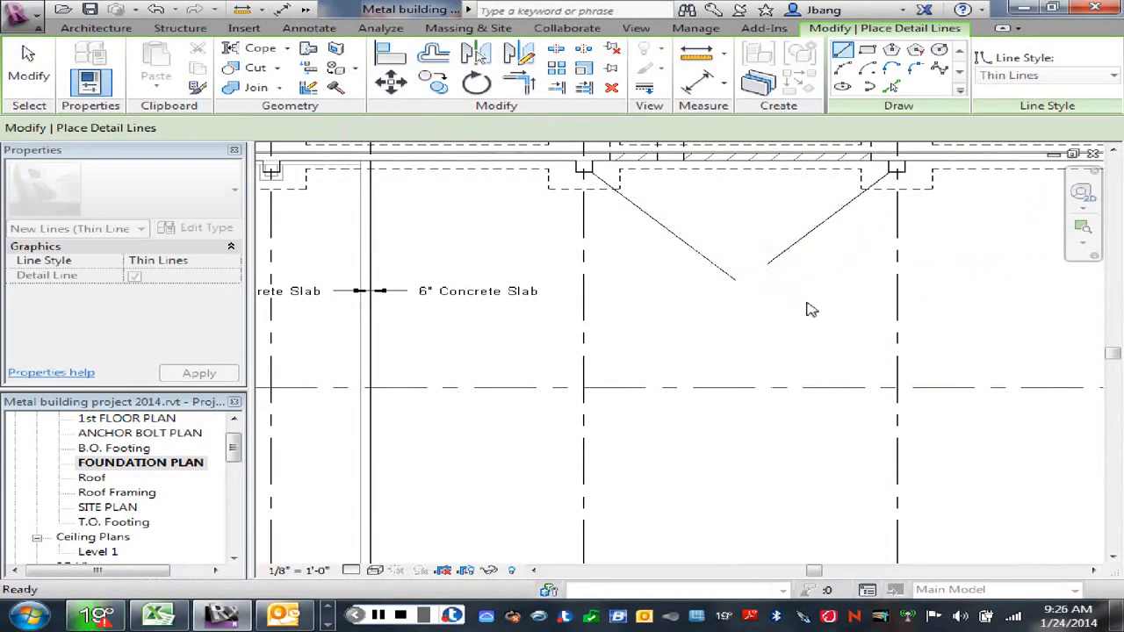
key(Escape)
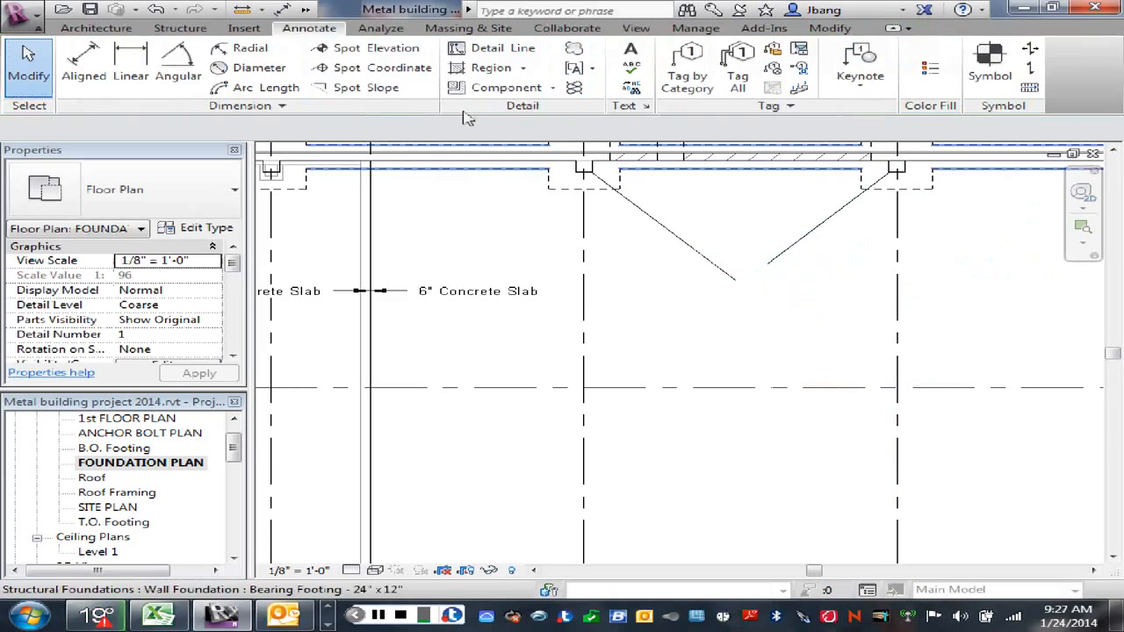
Step: Trim the two diagonal detail lines to a corner so they meet in a V below wall A
click(672, 235)
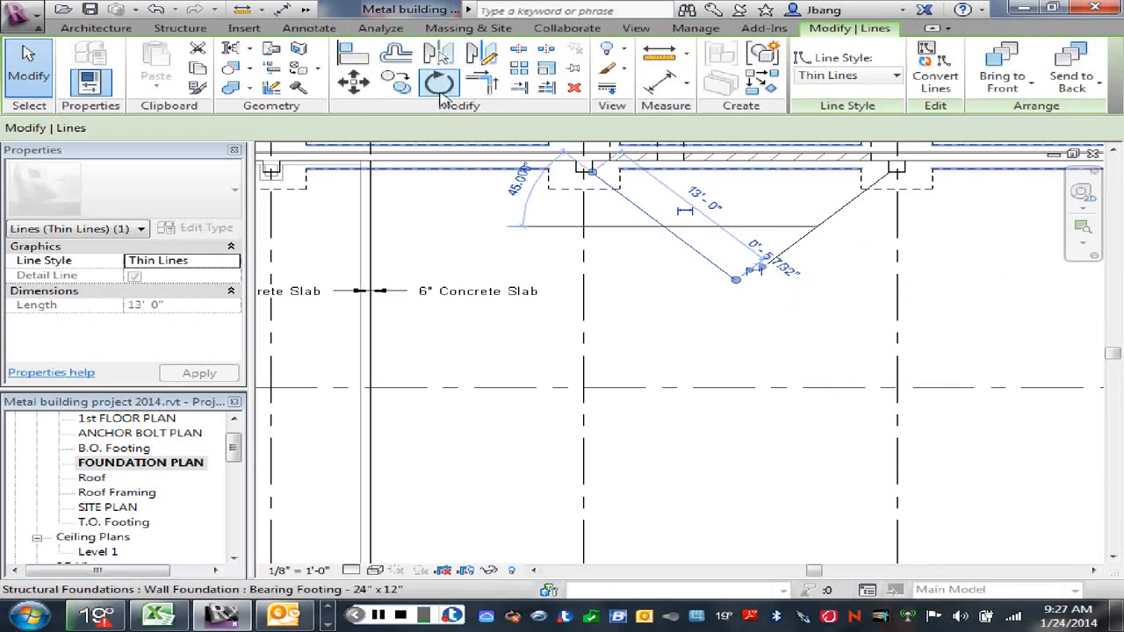
click(475, 53)
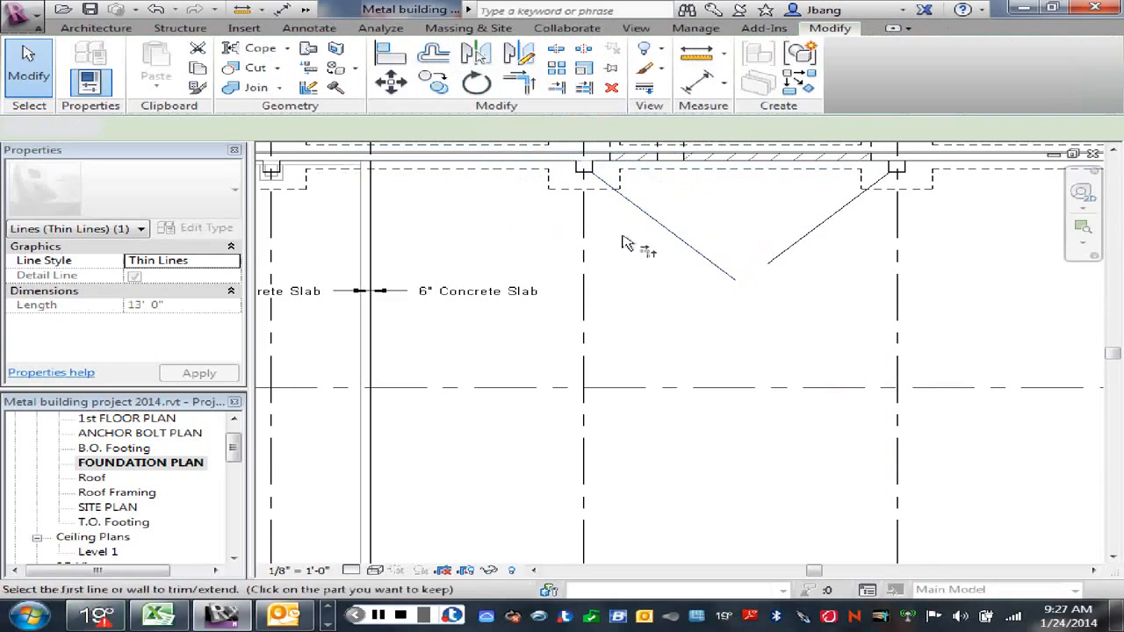
click(689, 233)
click(777, 263)
right_click(821, 296)
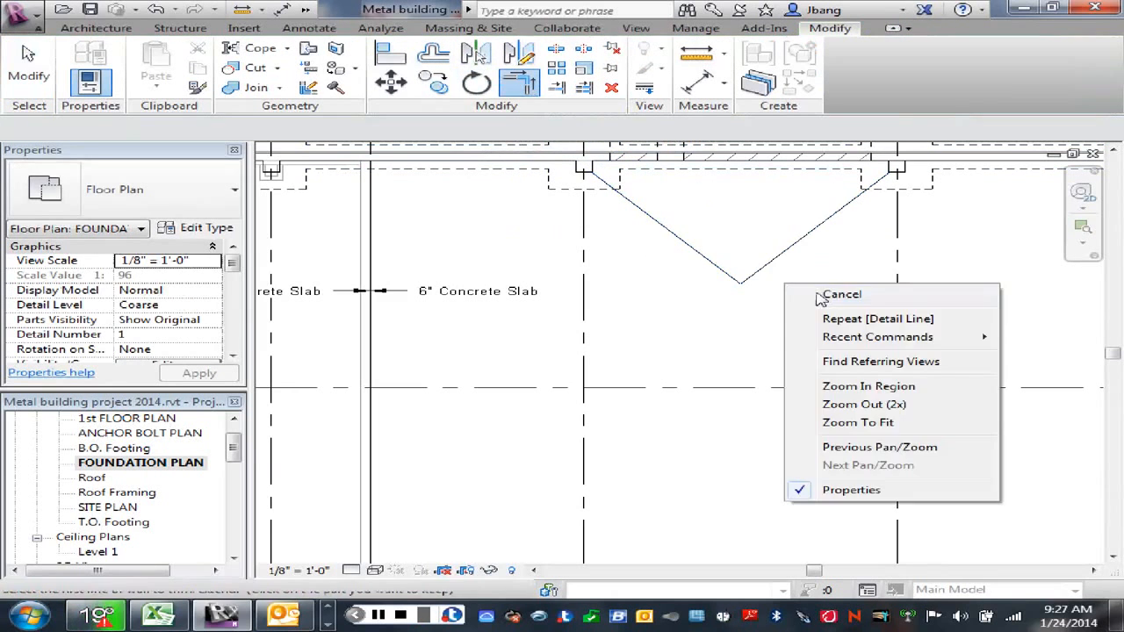
click(821, 297)
Step: Draw a vertical thin detail line from the V's apex down across the 6" slab, ending short of wall D
scroll(798, 296, down, 2)
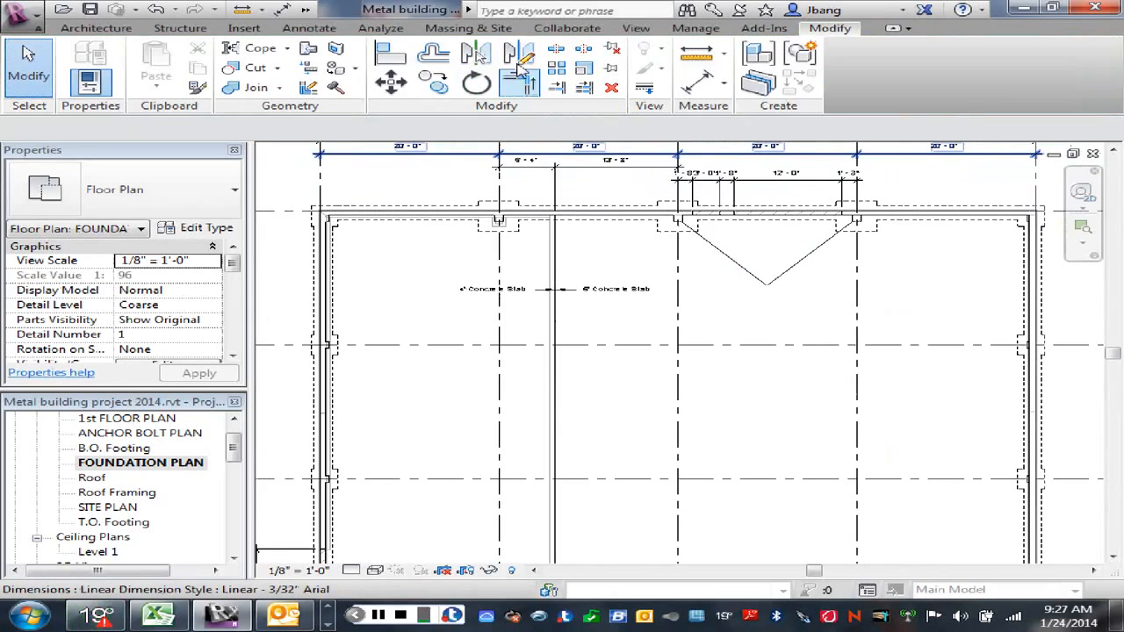
click(316, 28)
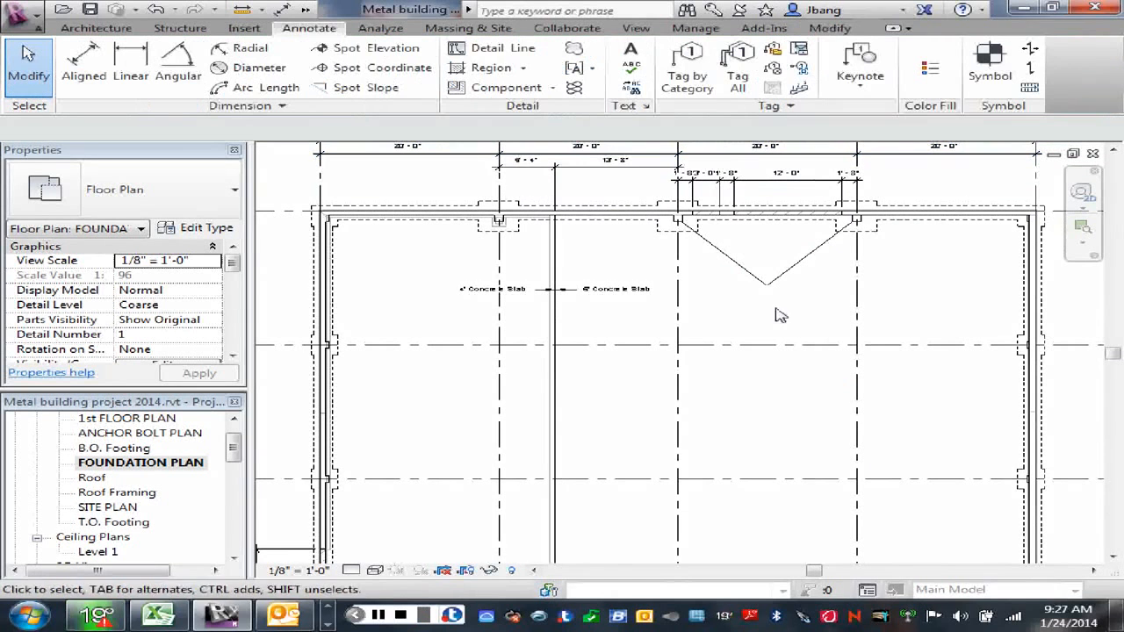
click(493, 48)
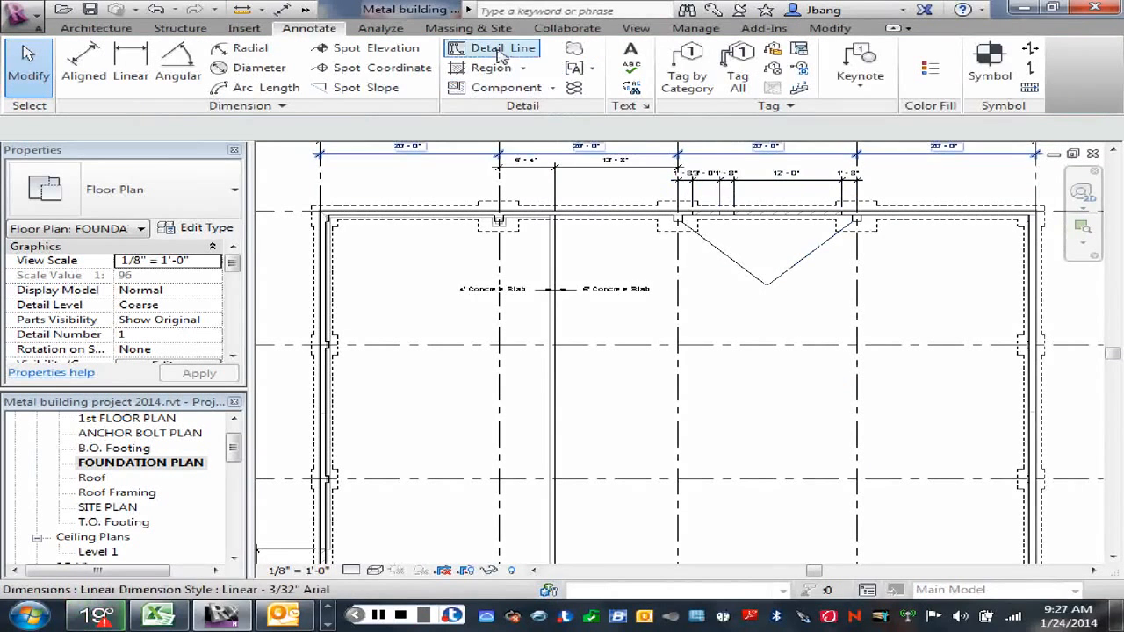
click(766, 286)
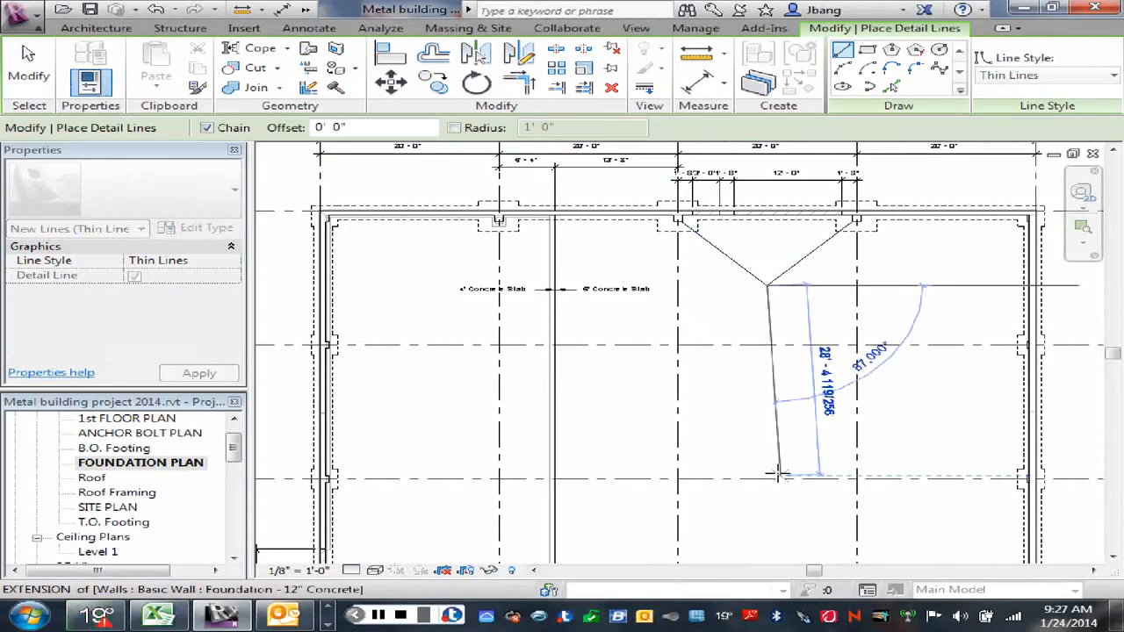
middle_drag(782, 474, 719, 404)
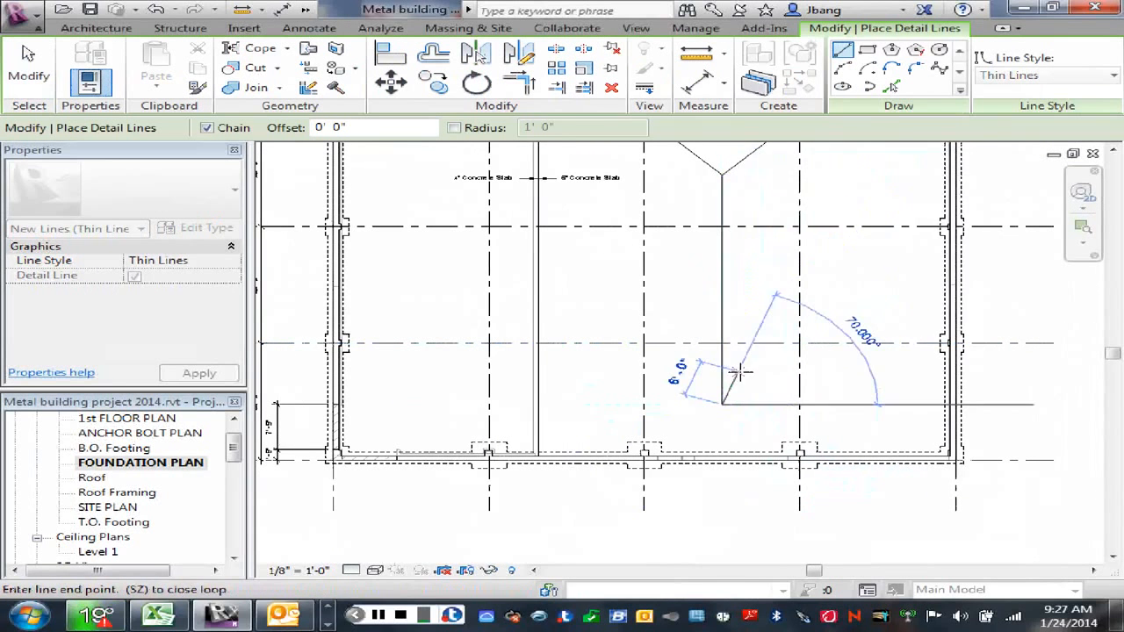
right_click(745, 376)
click(807, 140)
right_click(745, 203)
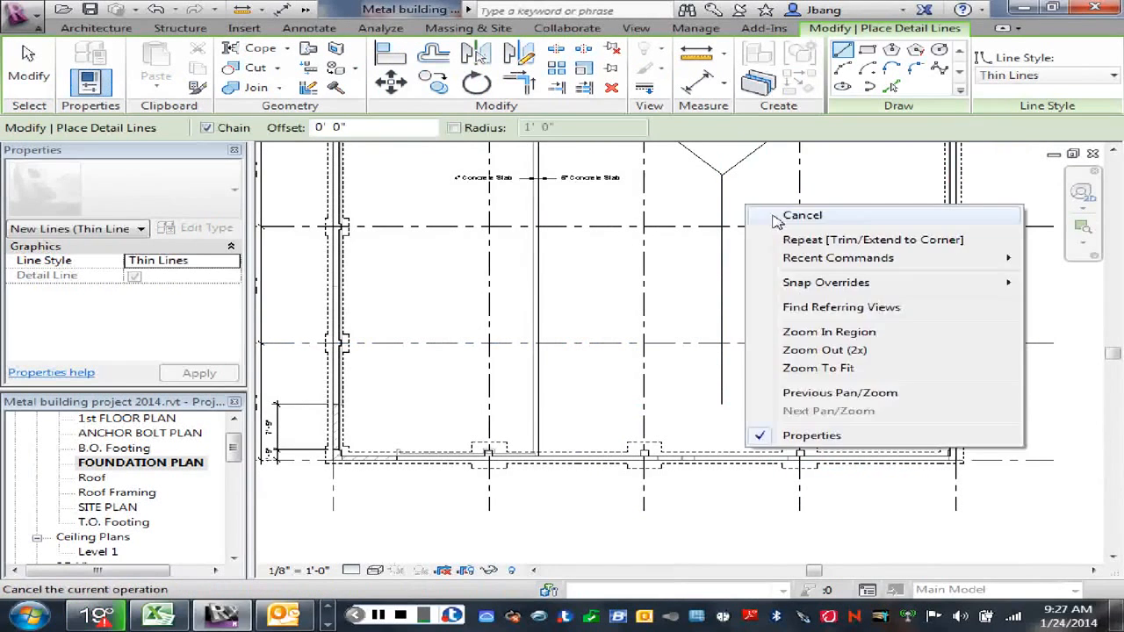
click(777, 216)
scroll(758, 261, down, 3)
mouse_move(762, 293)
middle_down()
mouse_move(768, 284)
mouse_move(759, 324)
middle_up()
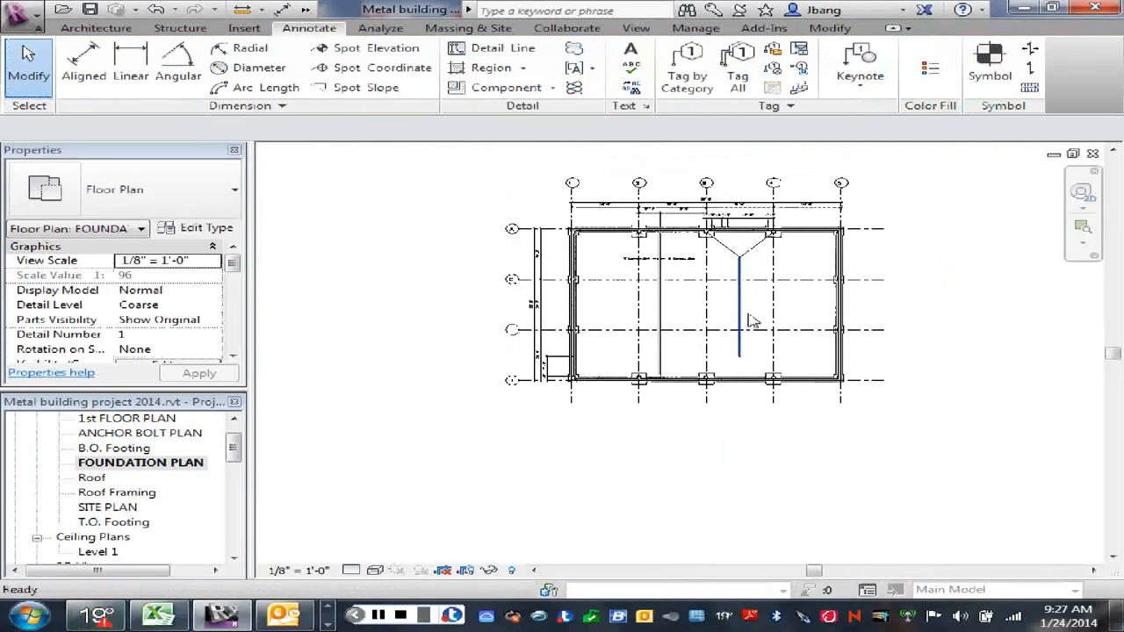
Step: Mirror copies of both diagonal detail lines to wall D about a horizontal axis drawn from the midpoint of the building's left end wall
scroll(759, 261, up, 2)
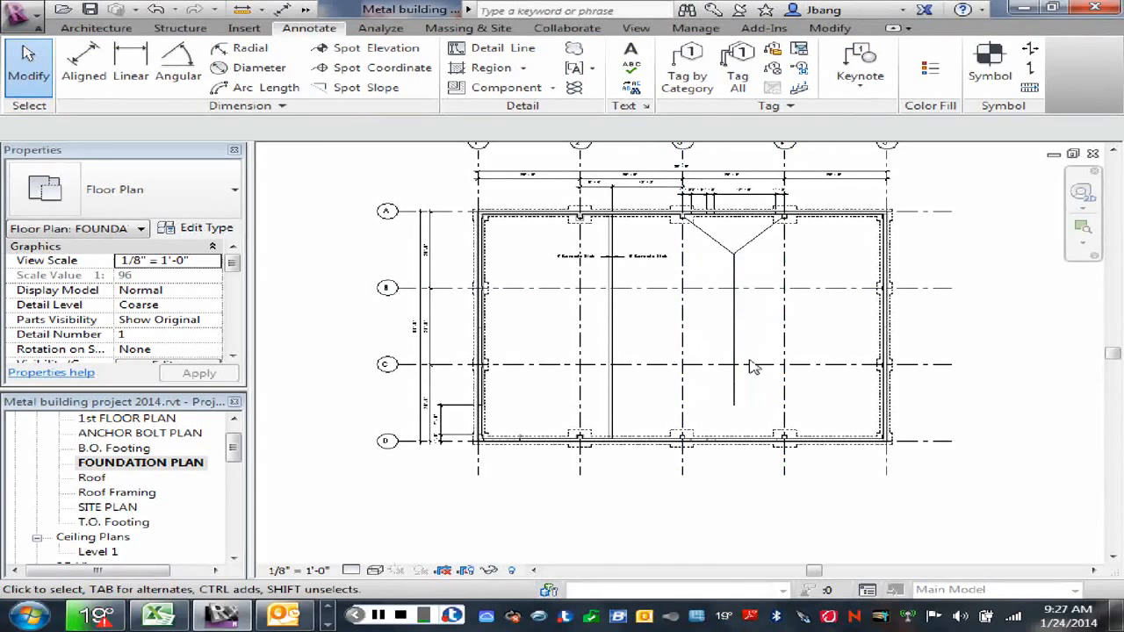
scroll(753, 369, up, 1)
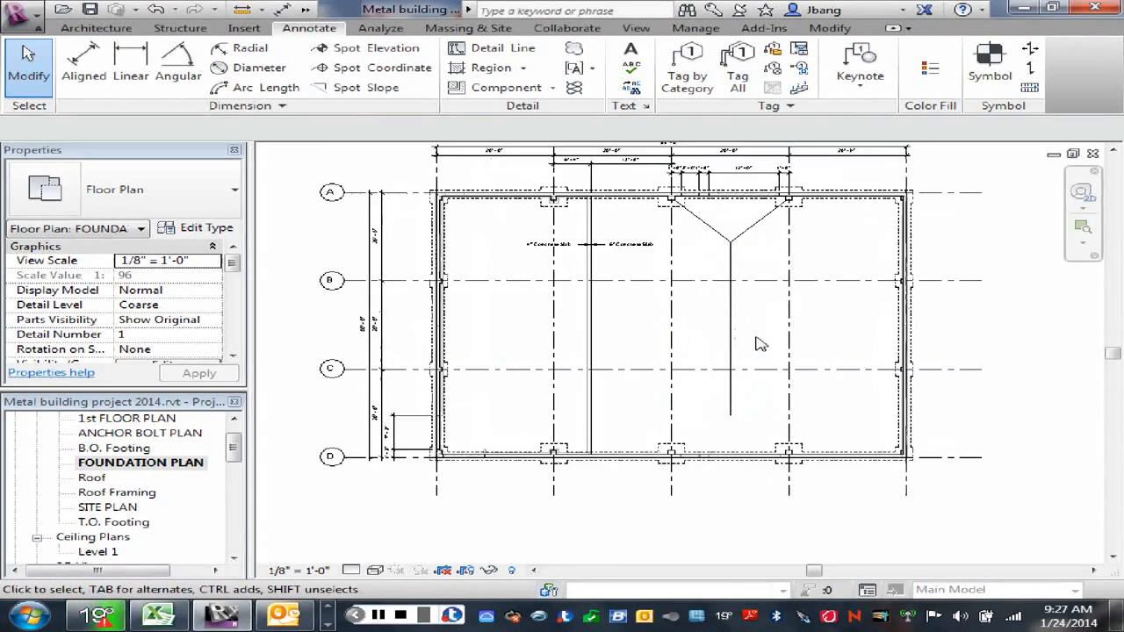
middle_drag(763, 353, 770, 340)
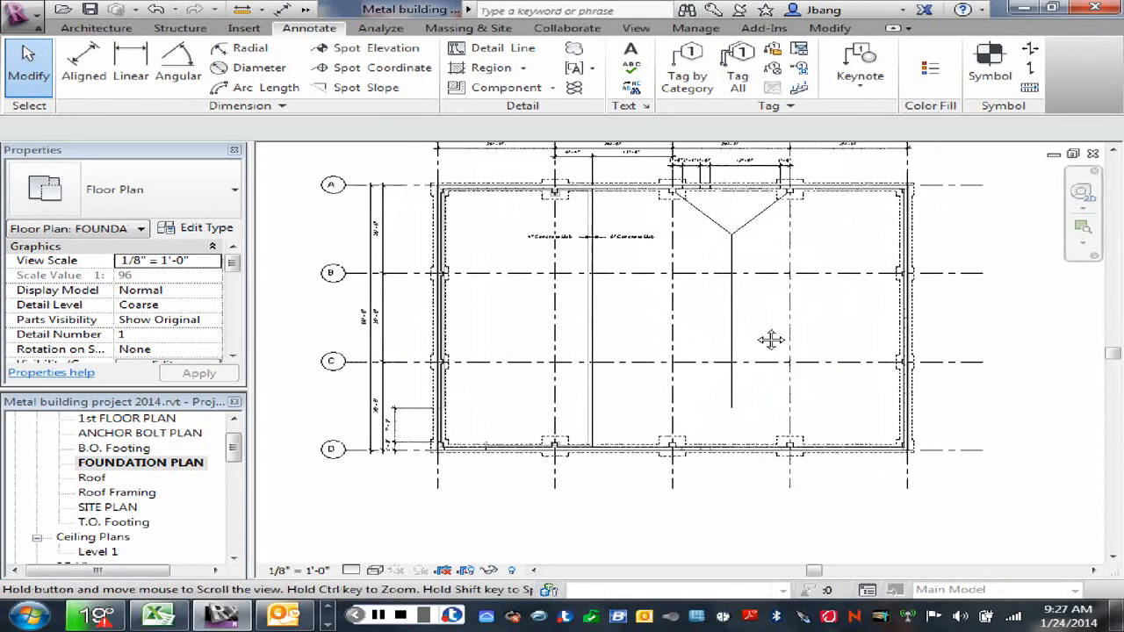
click(717, 227)
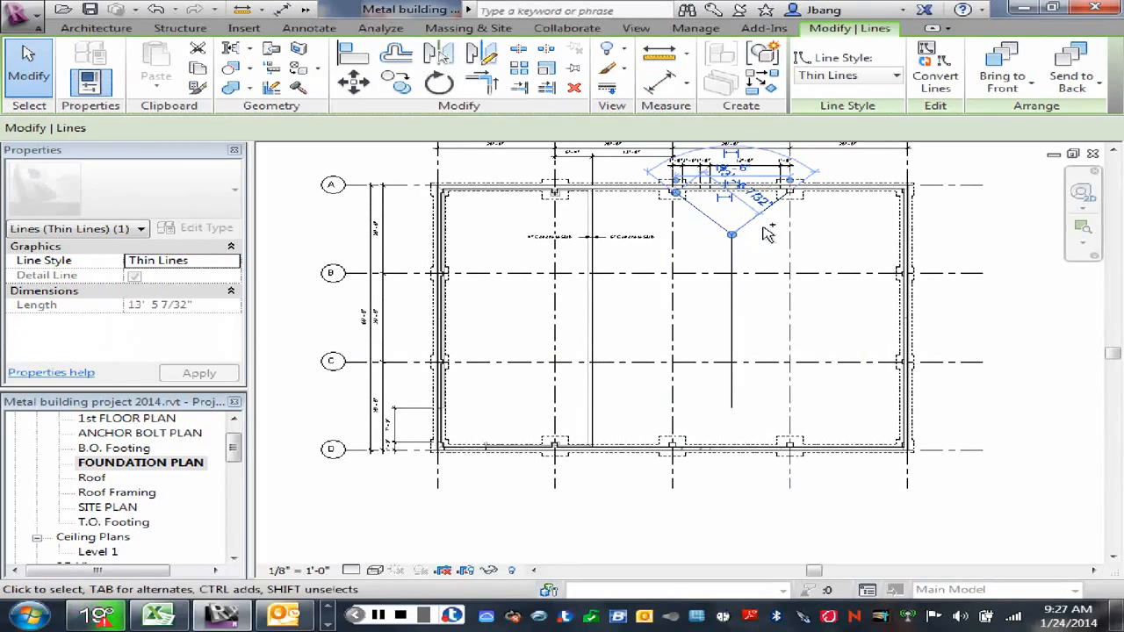
ctrl+click(759, 214)
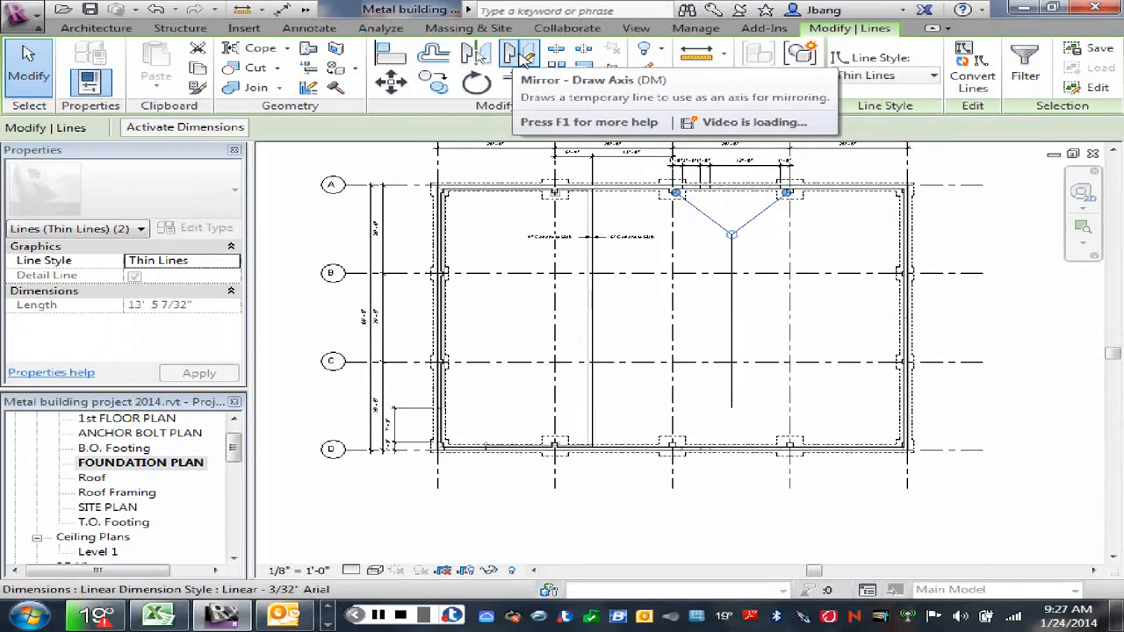
click(518, 52)
scroll(497, 325, up, 2)
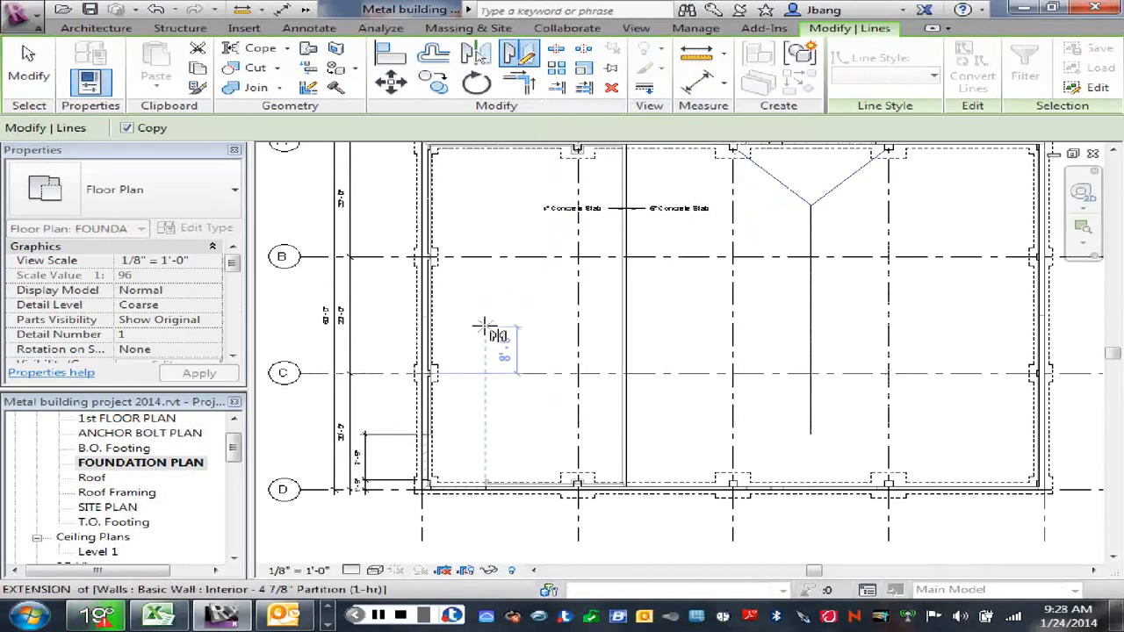
click(422, 317)
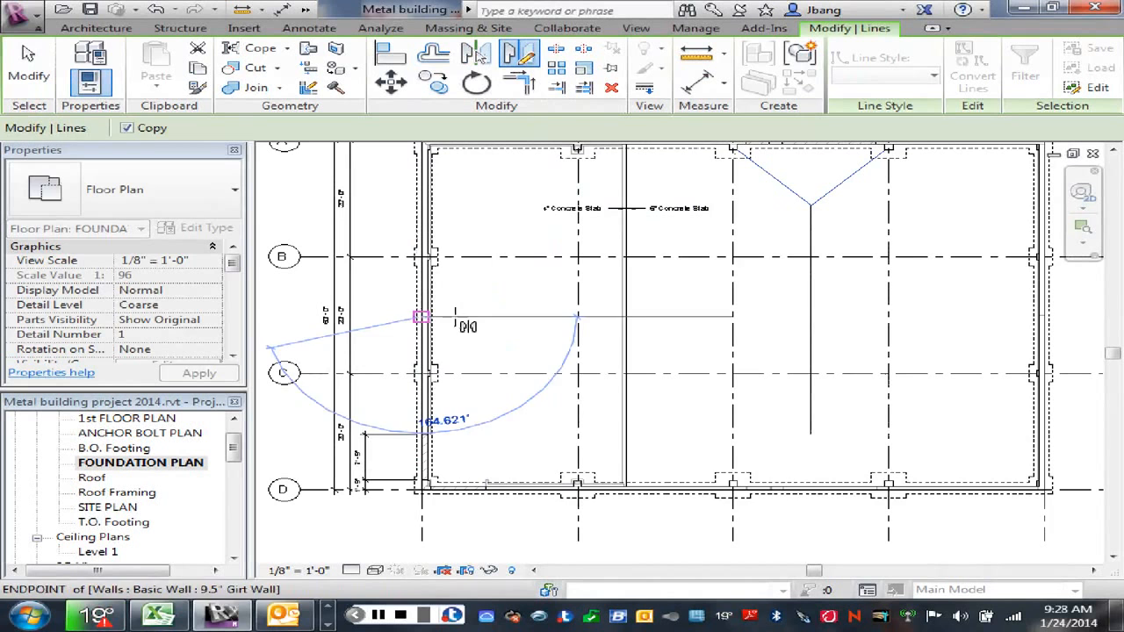
click(492, 318)
right_click(493, 321)
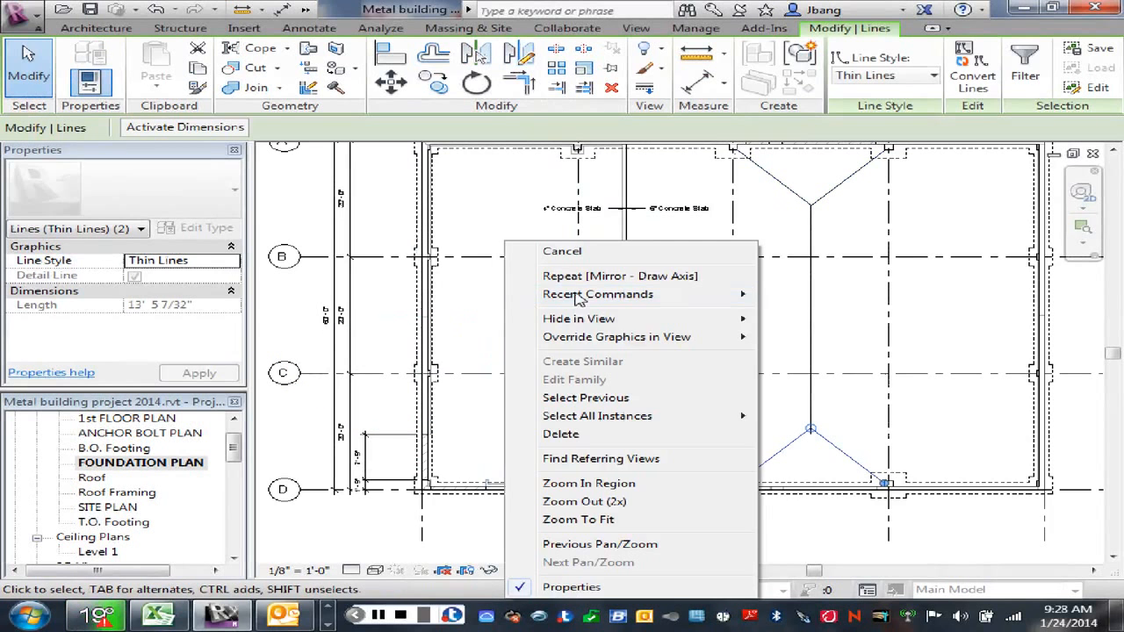
key(Escape)
key(Escape)
Step: Move the mirrored right-hand diagonal 6" up, using the corner of the grid 3 pier on wall D as the reference
scroll(806, 474, up, 3)
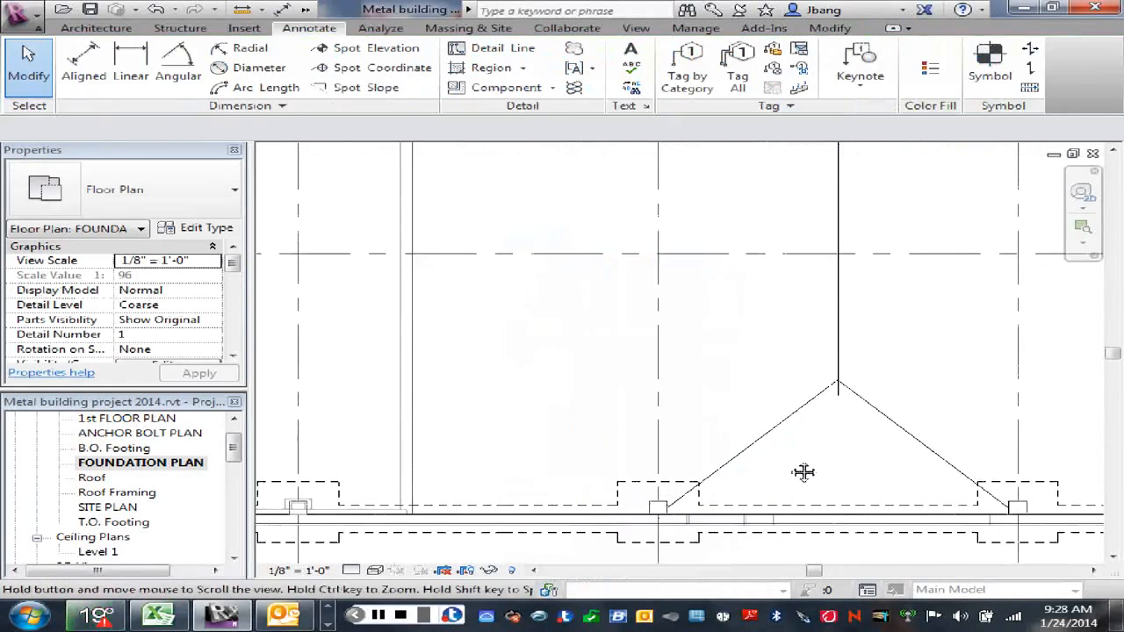
middle_drag(802, 472, 704, 398)
scroll(690, 395, up, 1)
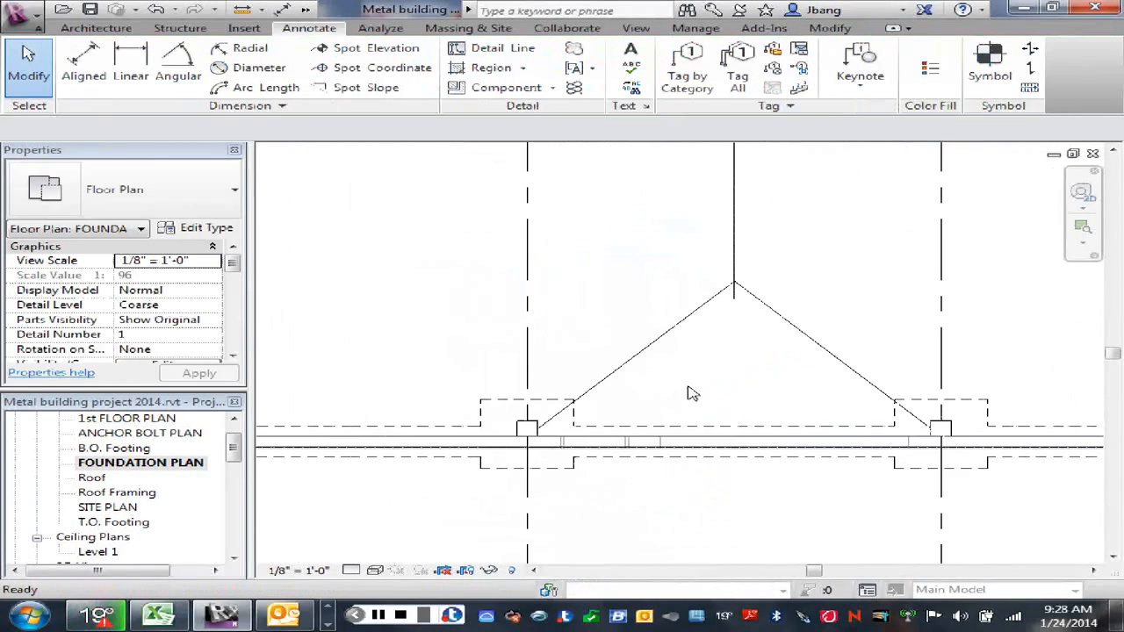
click(624, 361)
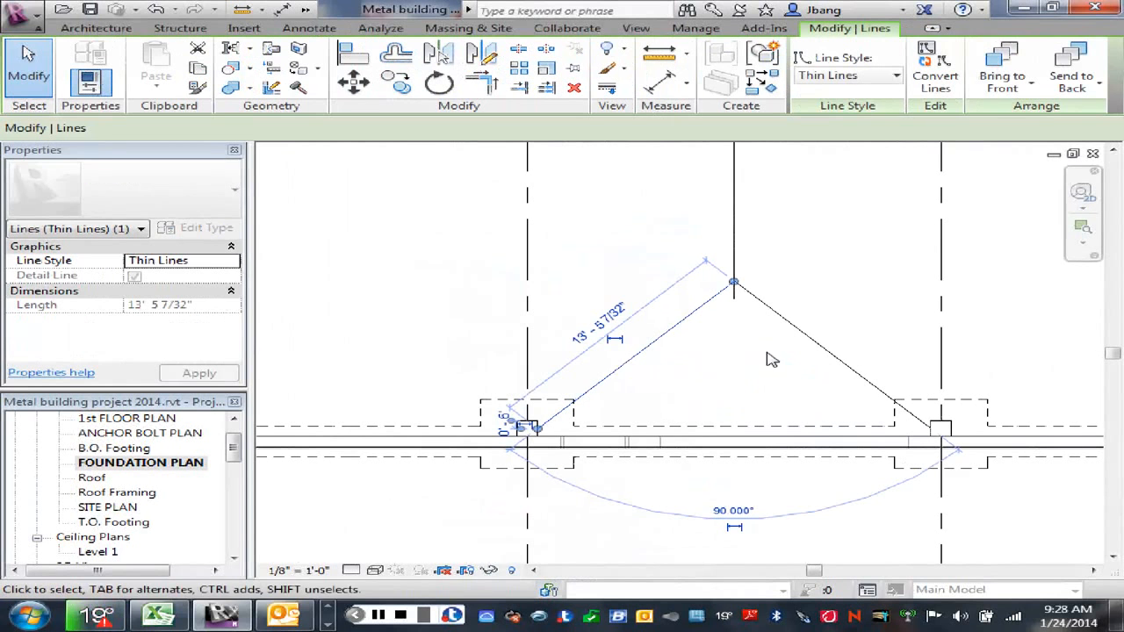
click(834, 357)
click(353, 81)
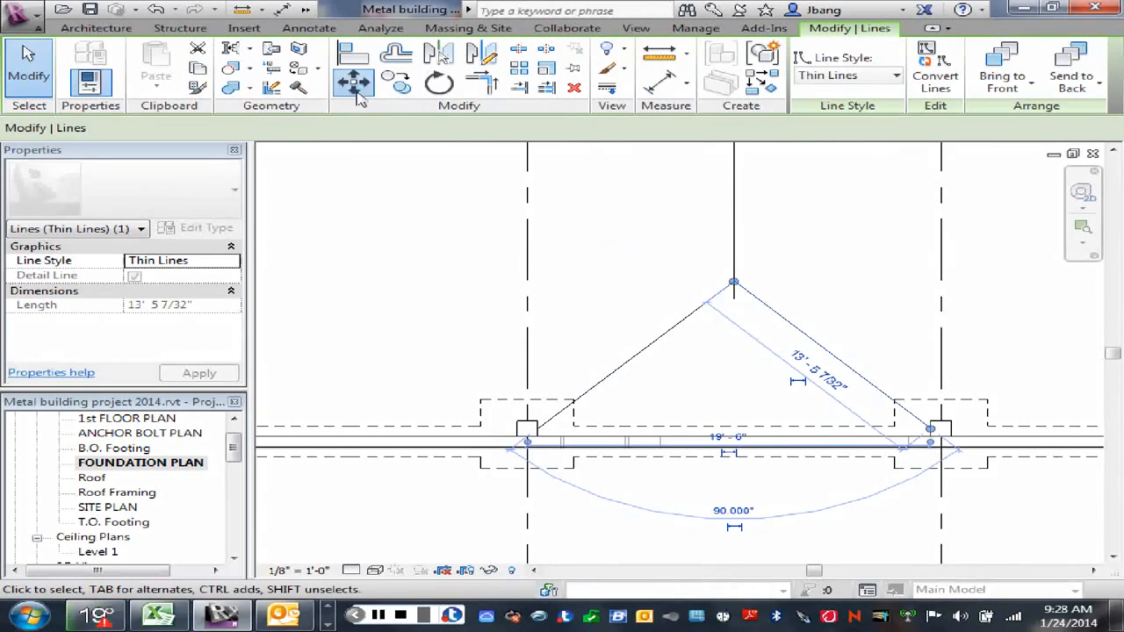
click(541, 435)
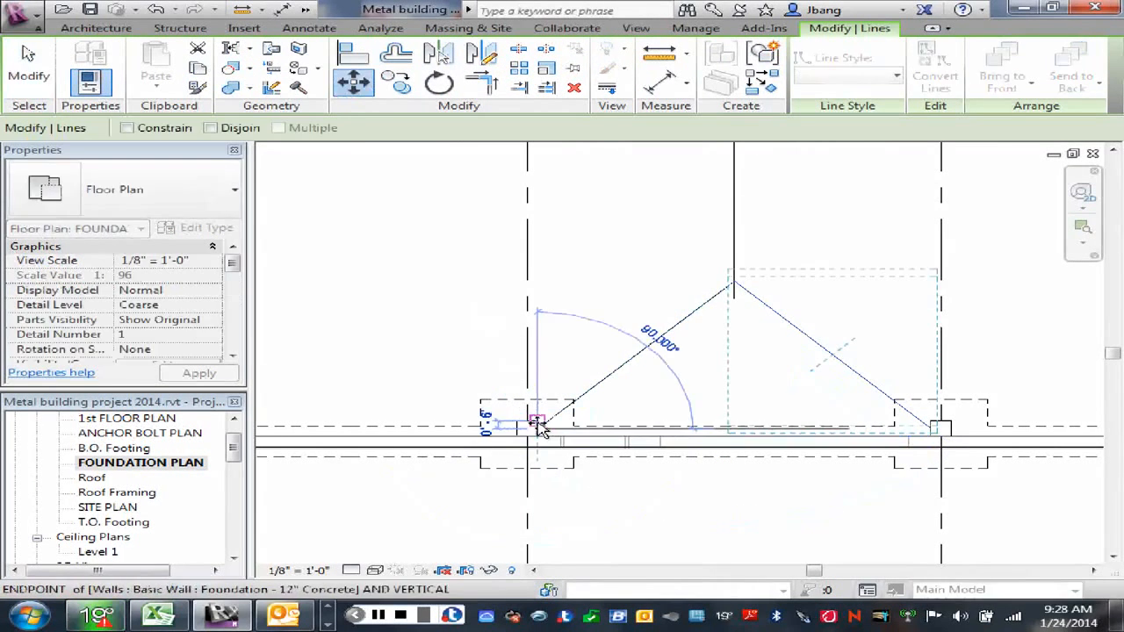
click(538, 422)
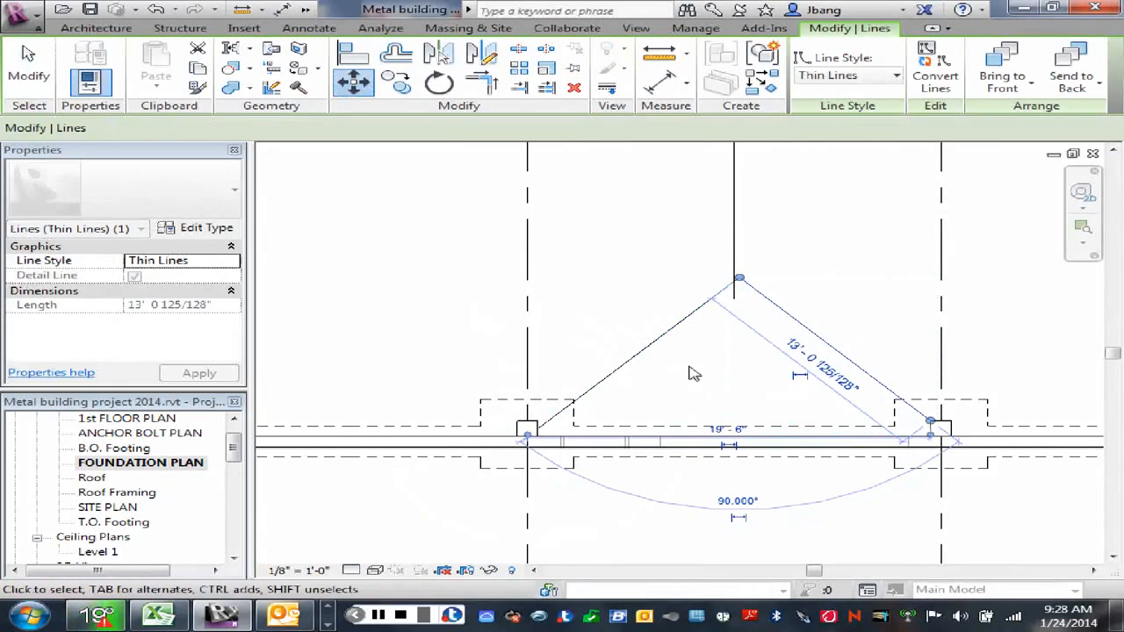
click(734, 373)
Step: Move the mirrored left-hand diagonal detail line up so its lower end meets the corner of the grid 3 pier on wall D
drag(817, 347, 744, 352)
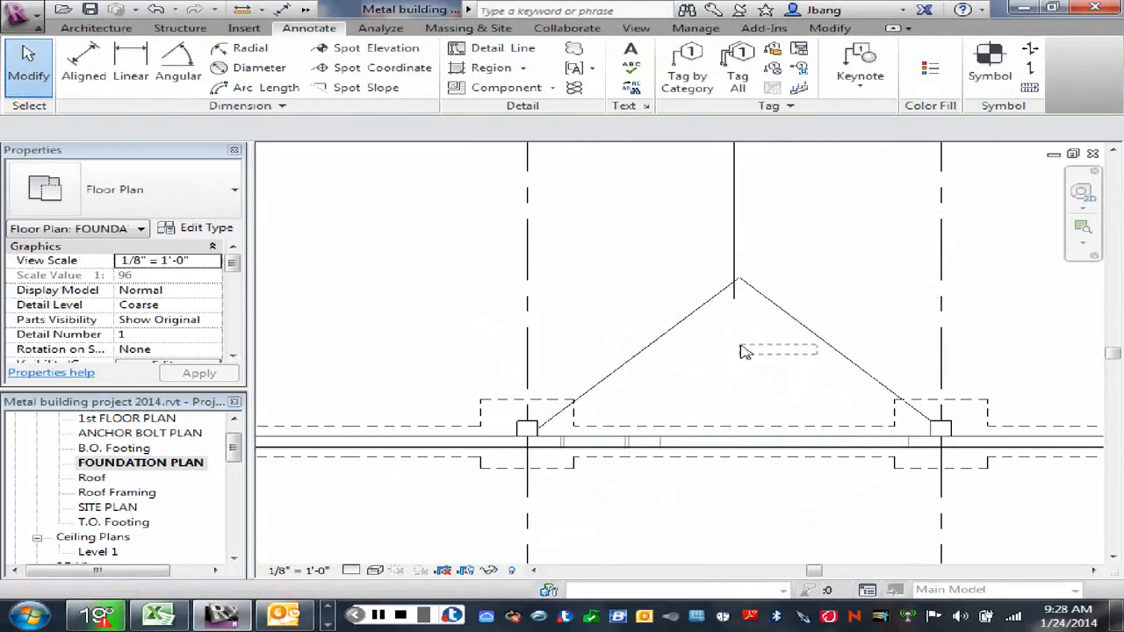
click(834, 352)
click(657, 347)
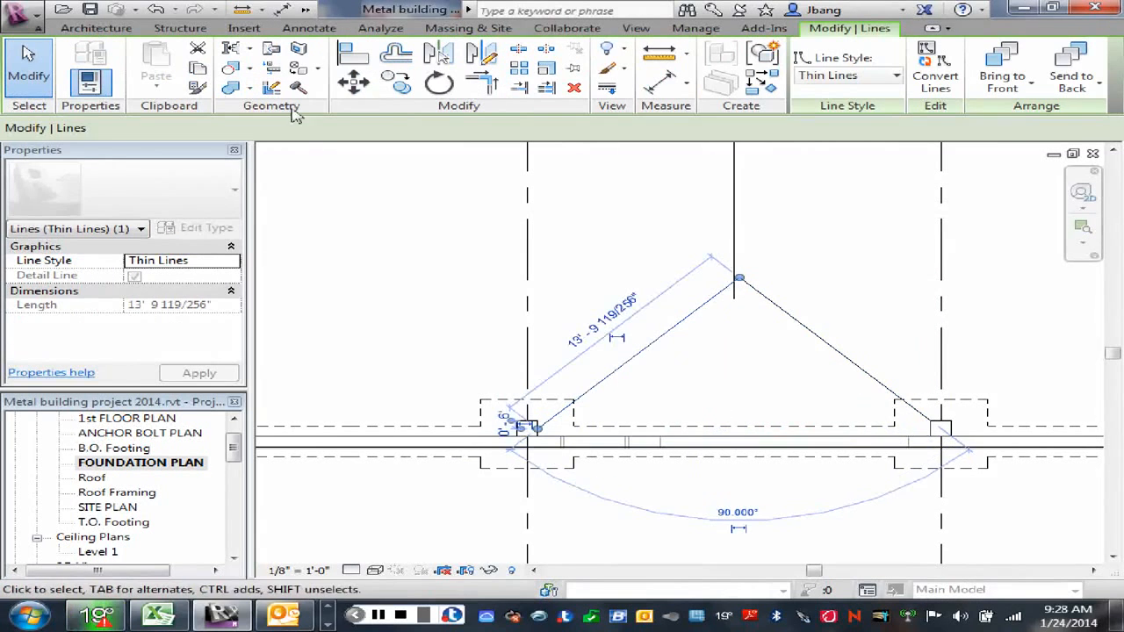
click(353, 81)
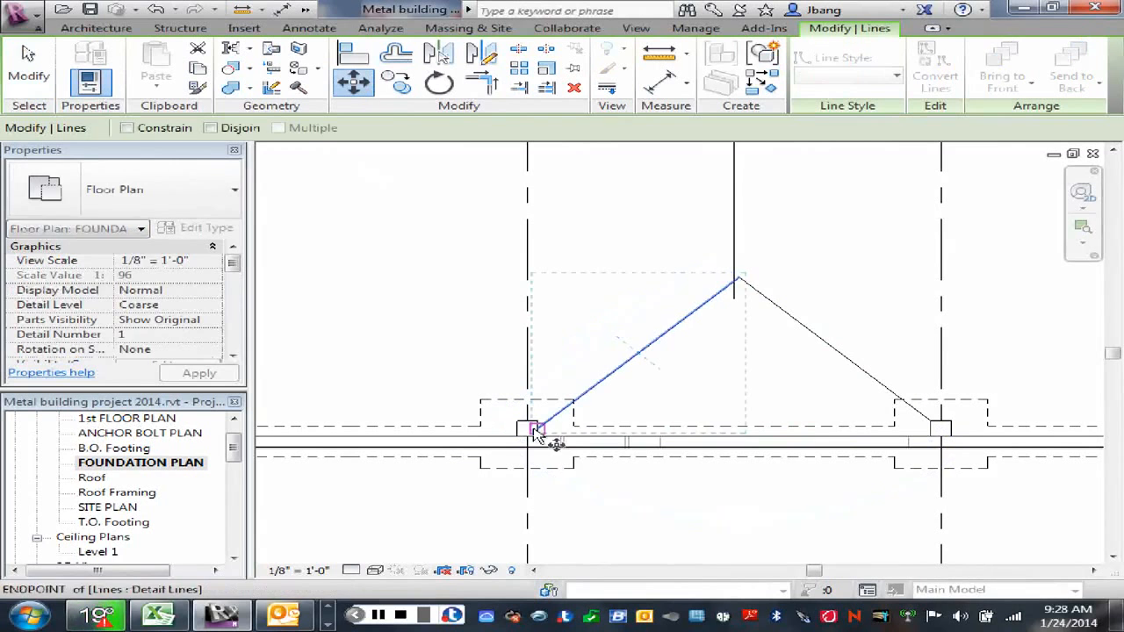
click(531, 427)
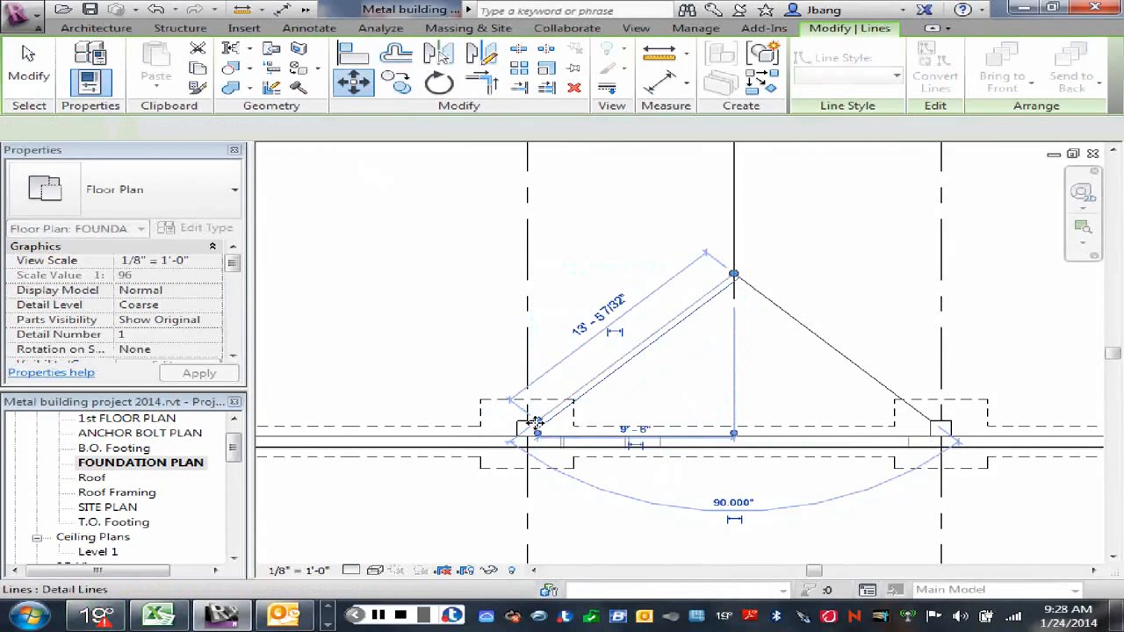
click(536, 422)
key(Escape)
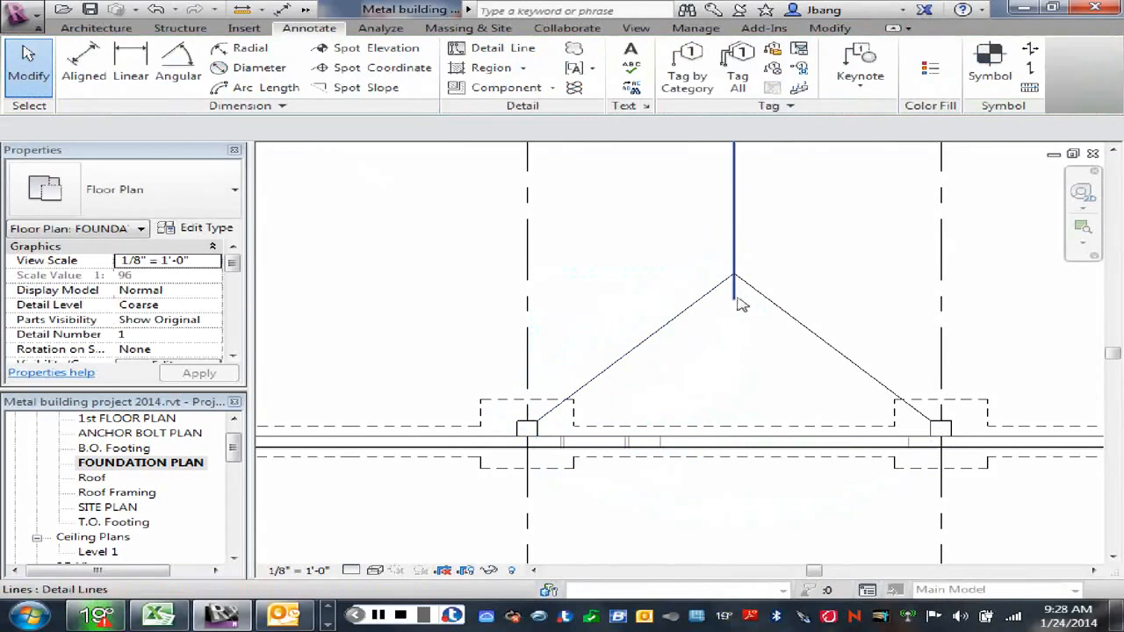
Step: Shorten the vertical detail line so its lower end meets the apex of the two diagonals near wall D
click(735, 299)
drag(734, 301, 735, 275)
click(778, 271)
scroll(787, 261, down, 4)
middle_drag(811, 285, 795, 377)
click(757, 274)
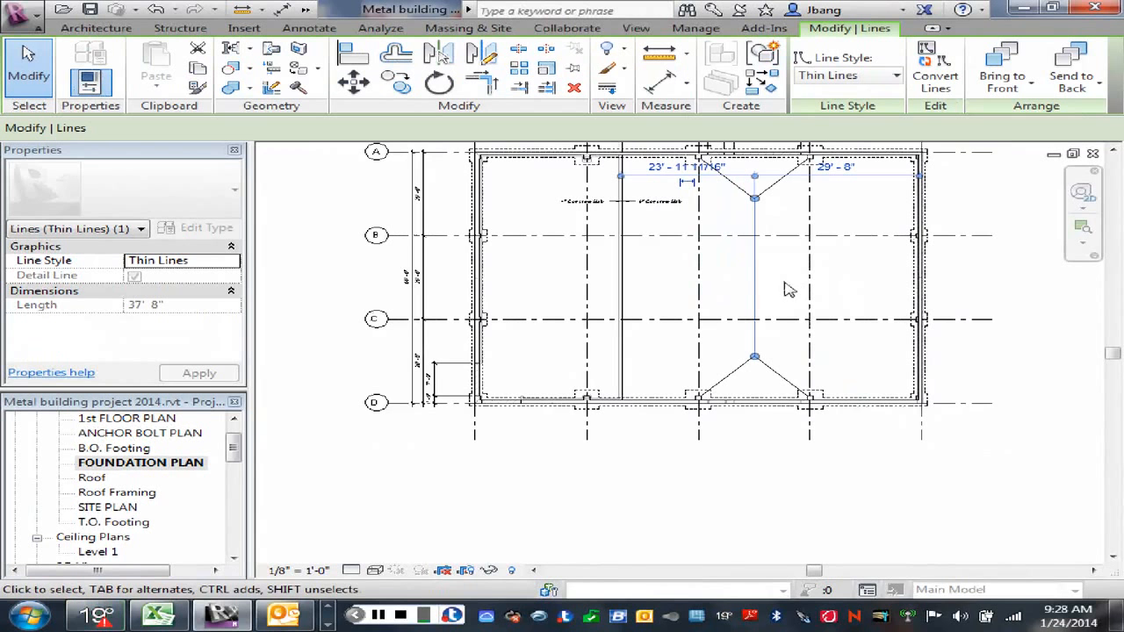
middle_drag(787, 290, 793, 334)
right_click(781, 327)
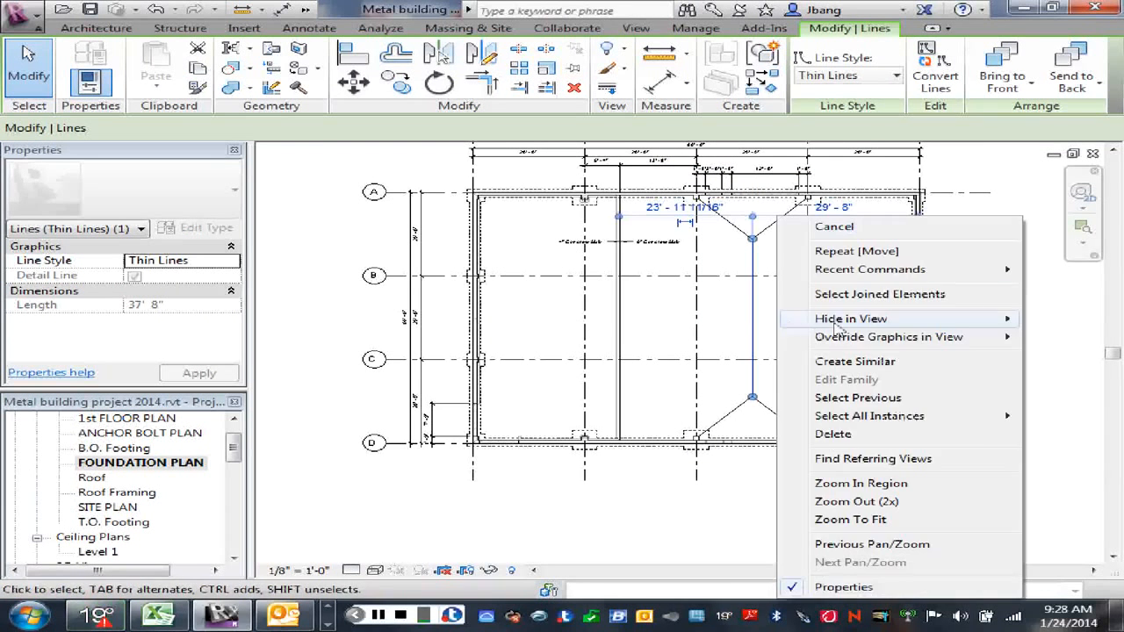
click(834, 230)
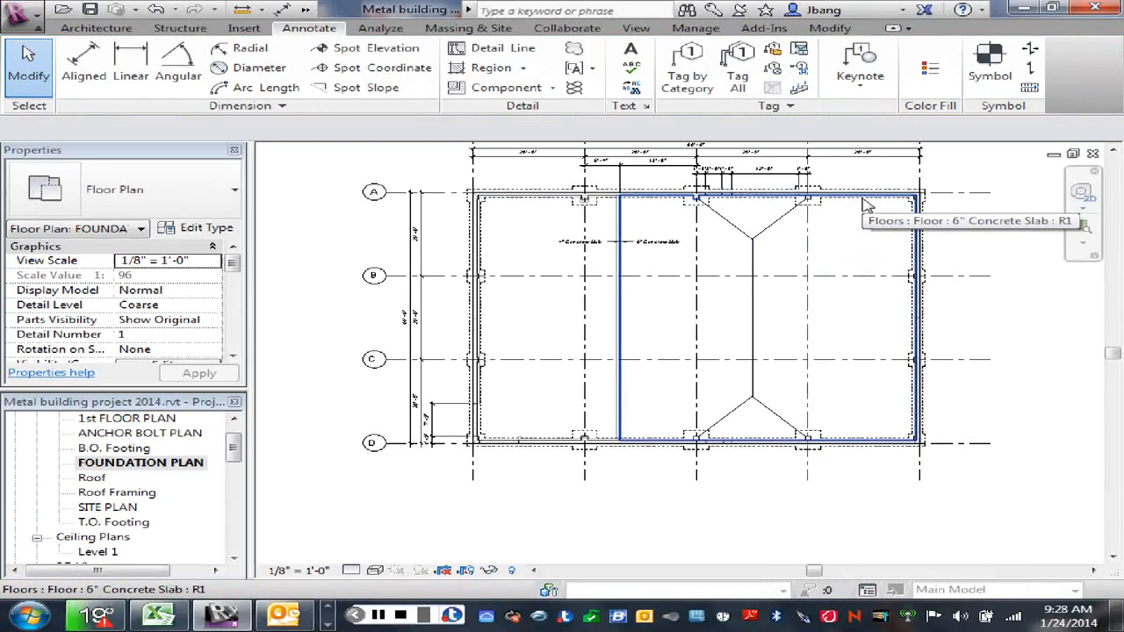
Step: In the 6" slab's boundary sketch, draw a 19'-0" wide rectangle from the grid 4 pier on wall D to wall A beside the grid 3 pier
click(864, 204)
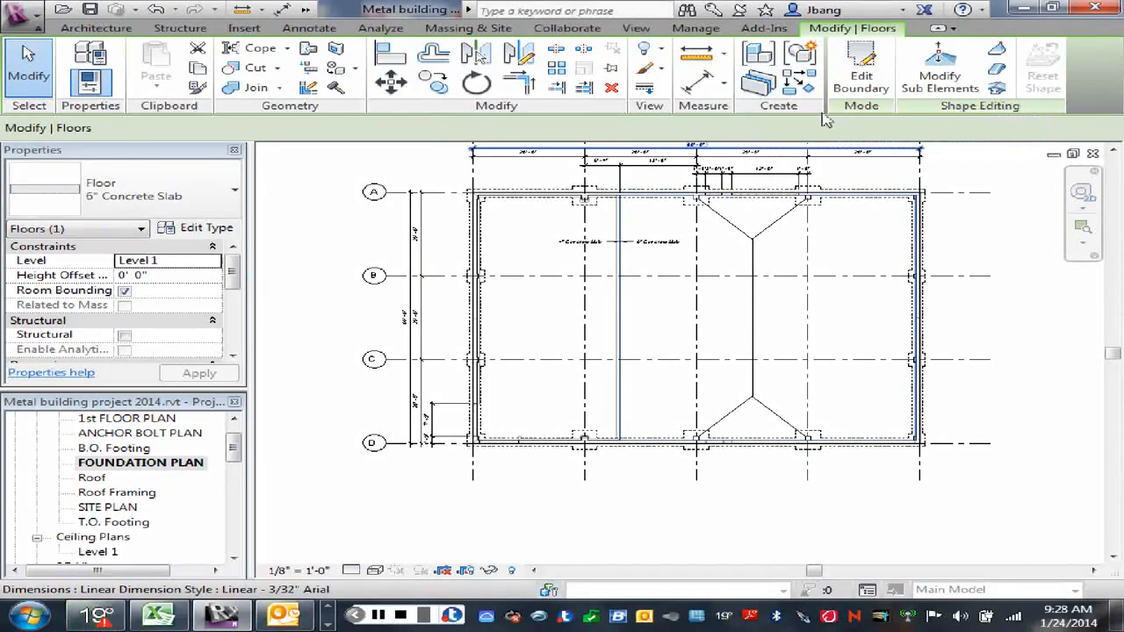
click(861, 84)
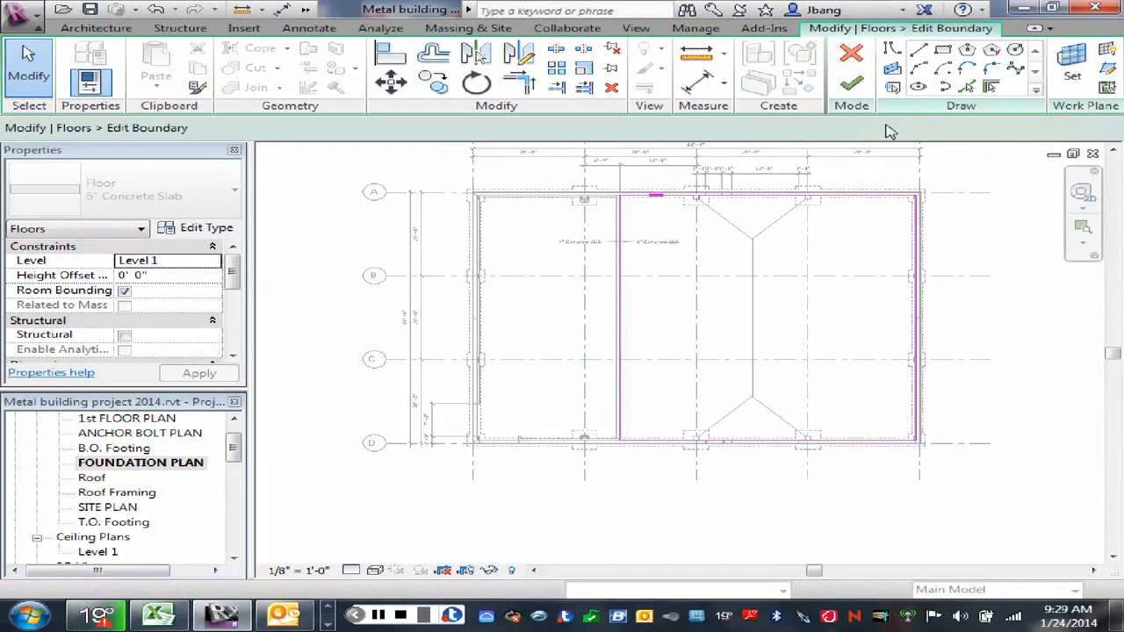
click(942, 50)
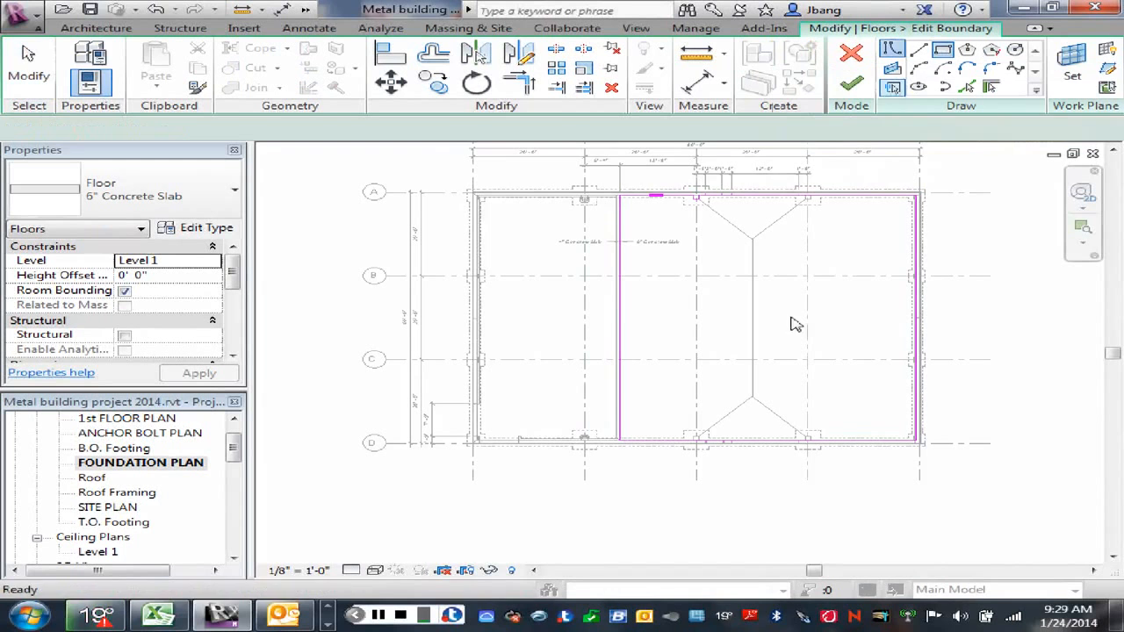
scroll(770, 430, up, 5)
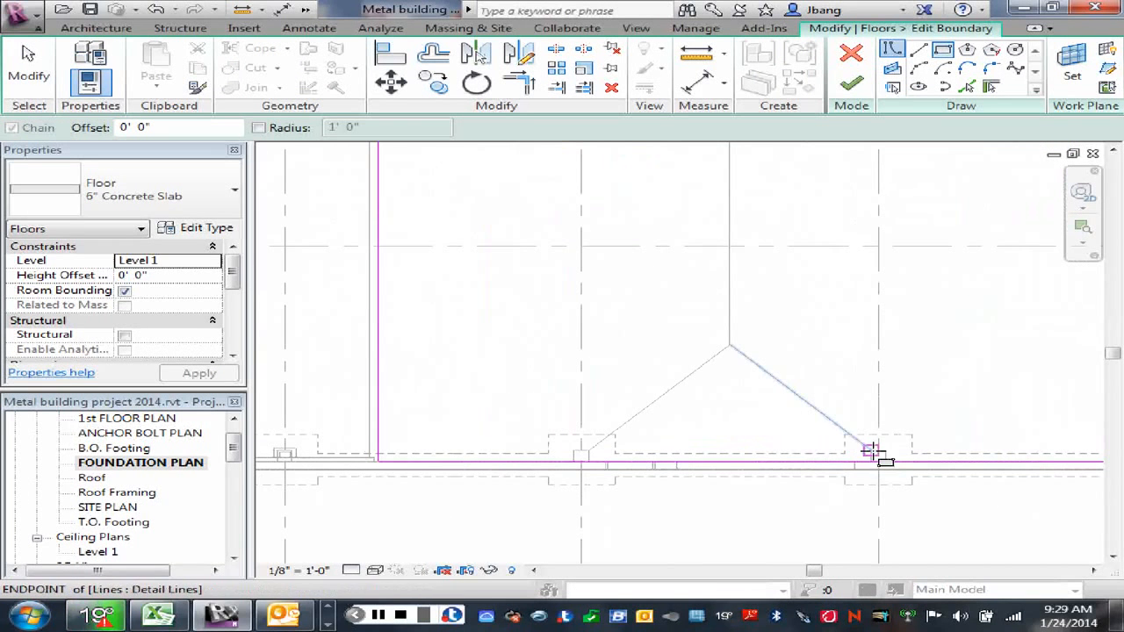
click(869, 452)
scroll(672, 258, down, 4)
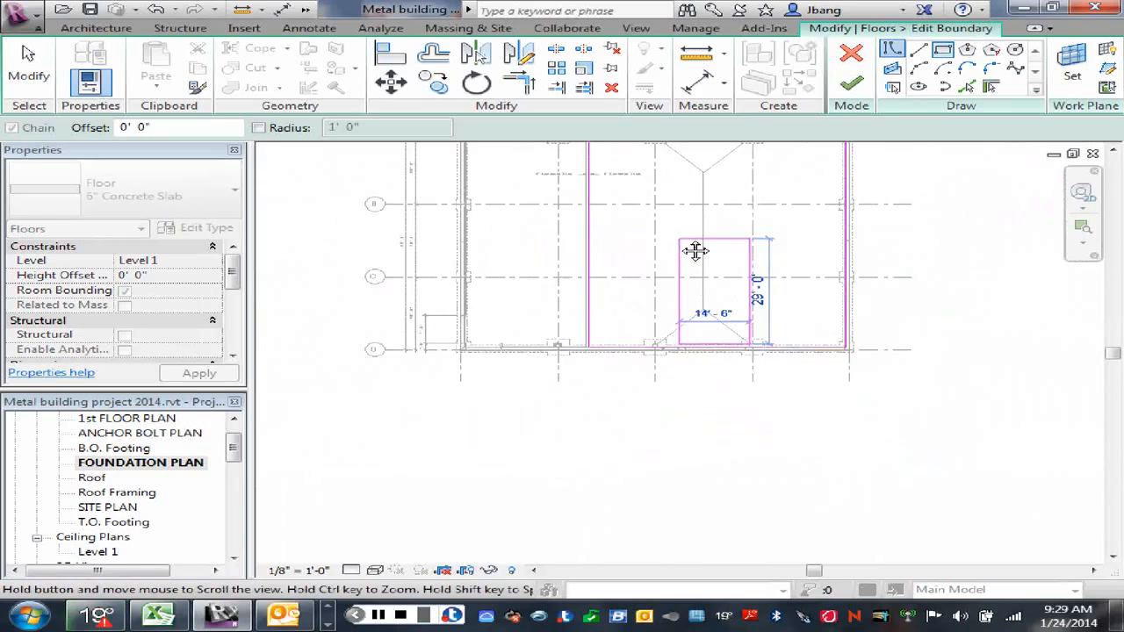
middle_drag(694, 251, 687, 270)
scroll(632, 339, up, 5)
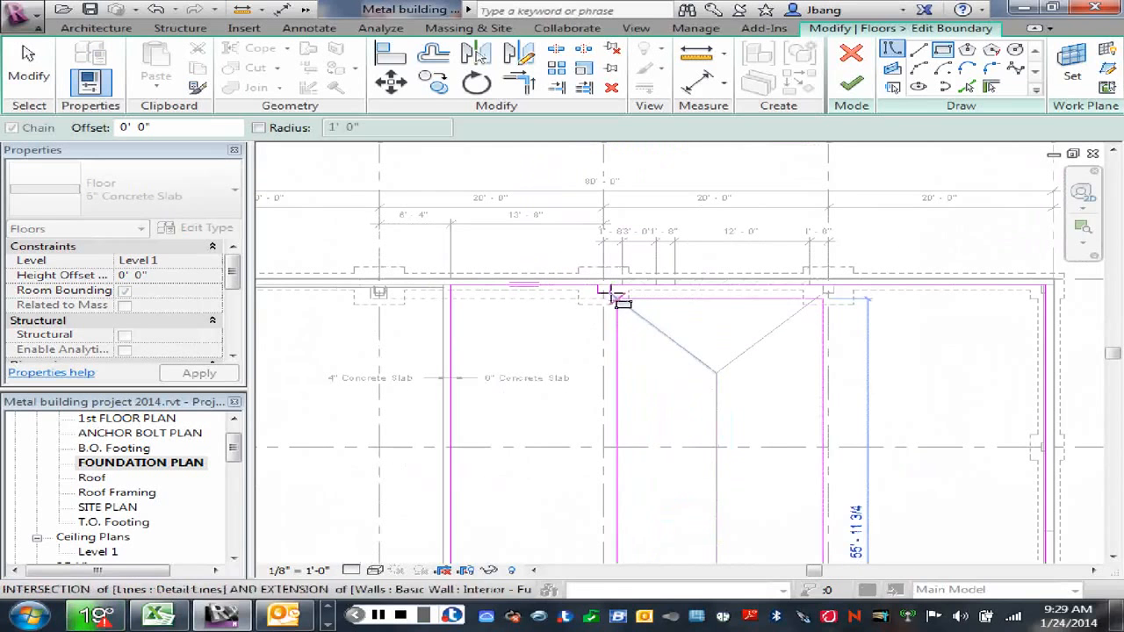
click(606, 287)
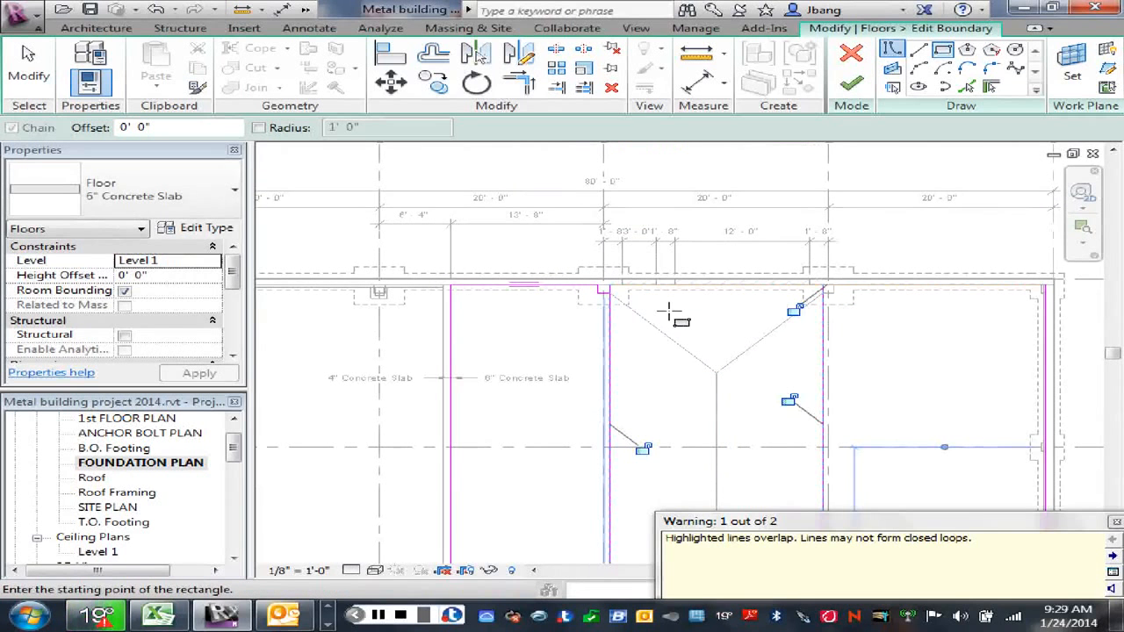
click(1115, 523)
right_click(677, 317)
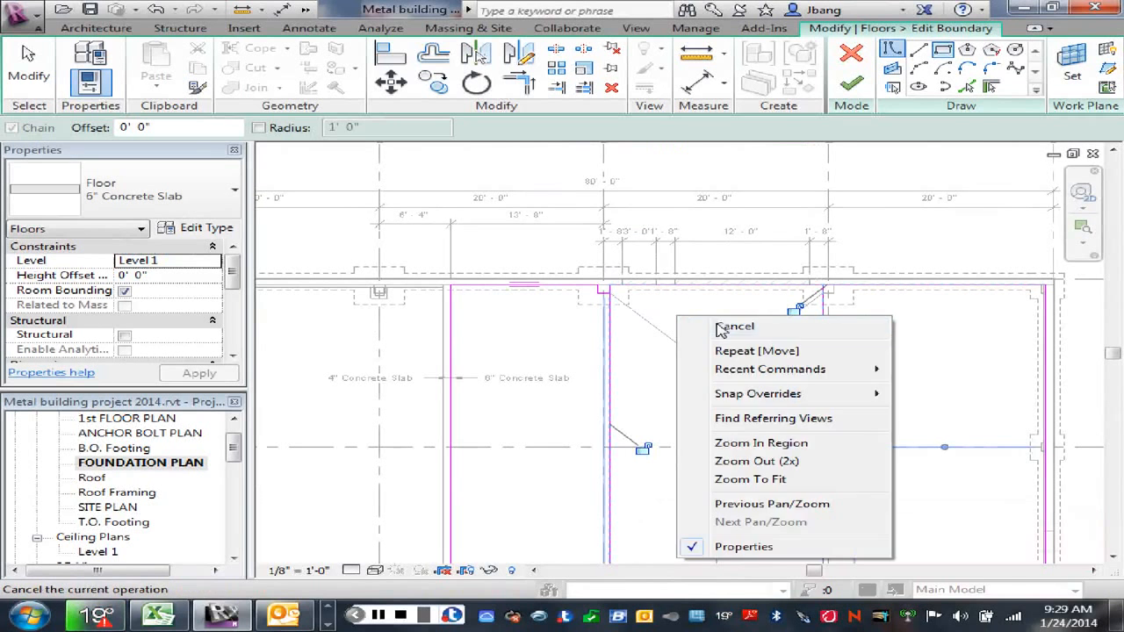
click(729, 326)
right_click(684, 315)
click(707, 327)
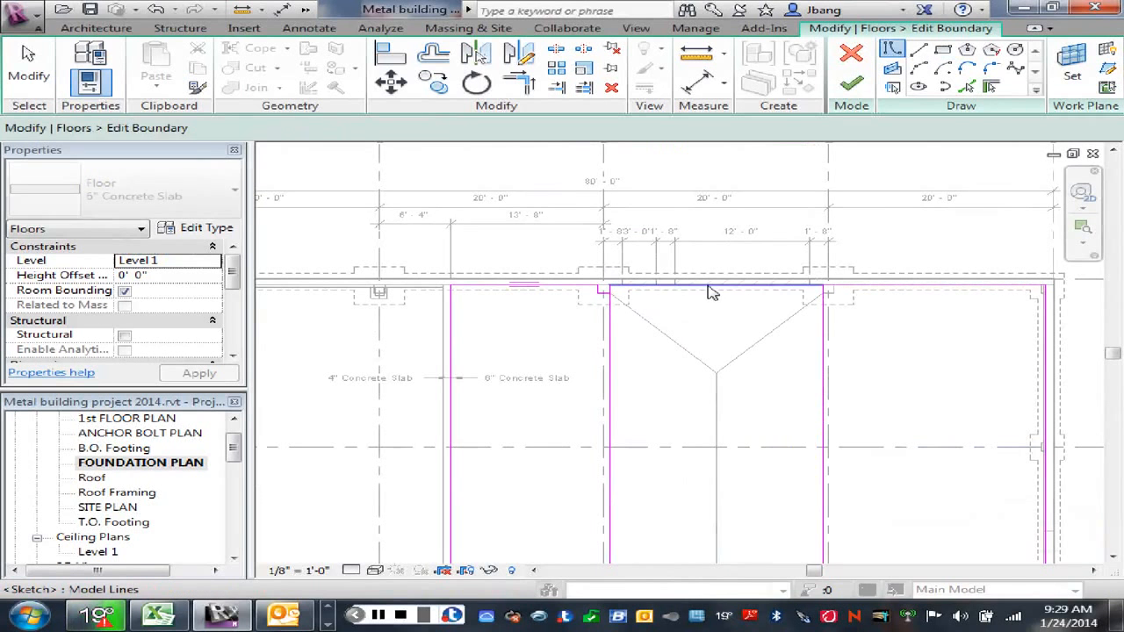
Step: Move the rectangle's edge along wall A down to the corner of the grid 3 pier
click(703, 294)
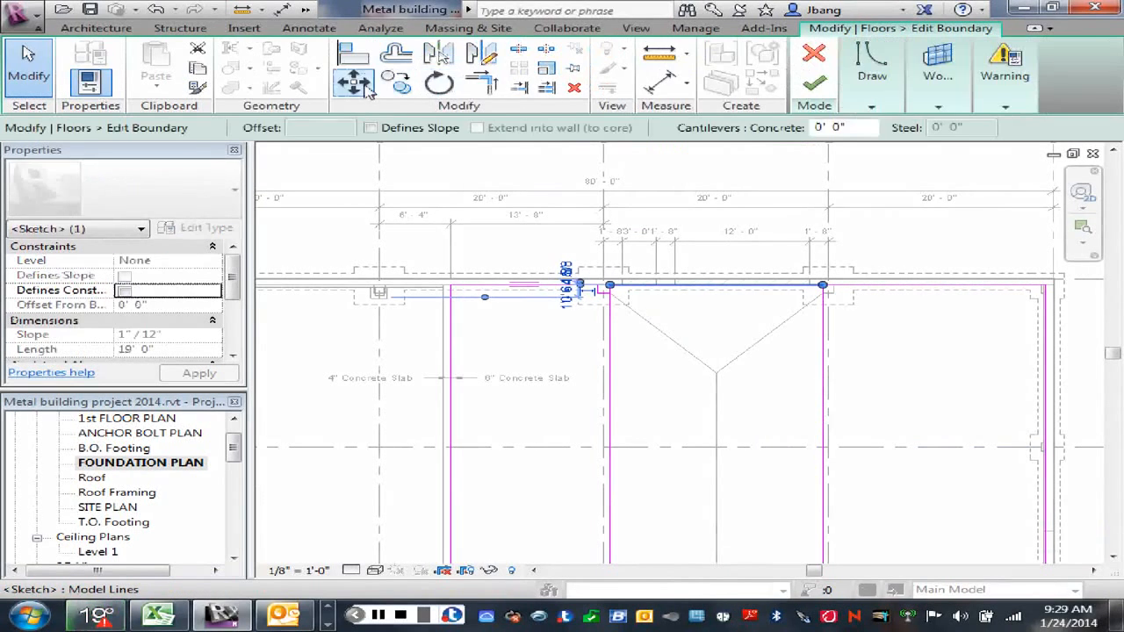
click(353, 81)
scroll(614, 294, up, 3)
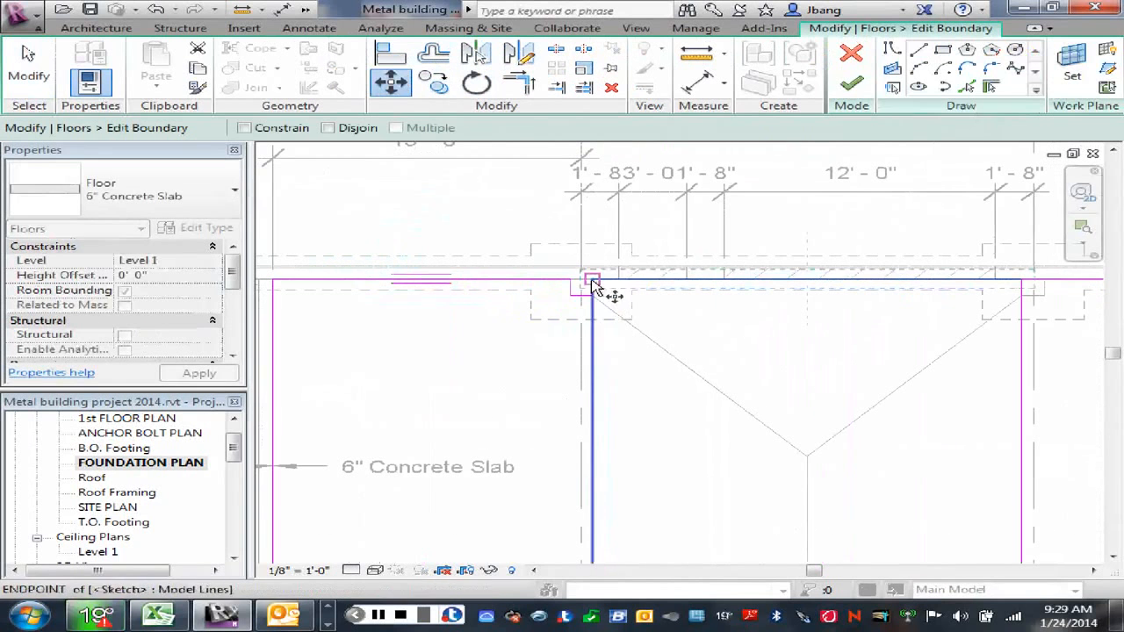
click(594, 287)
click(594, 298)
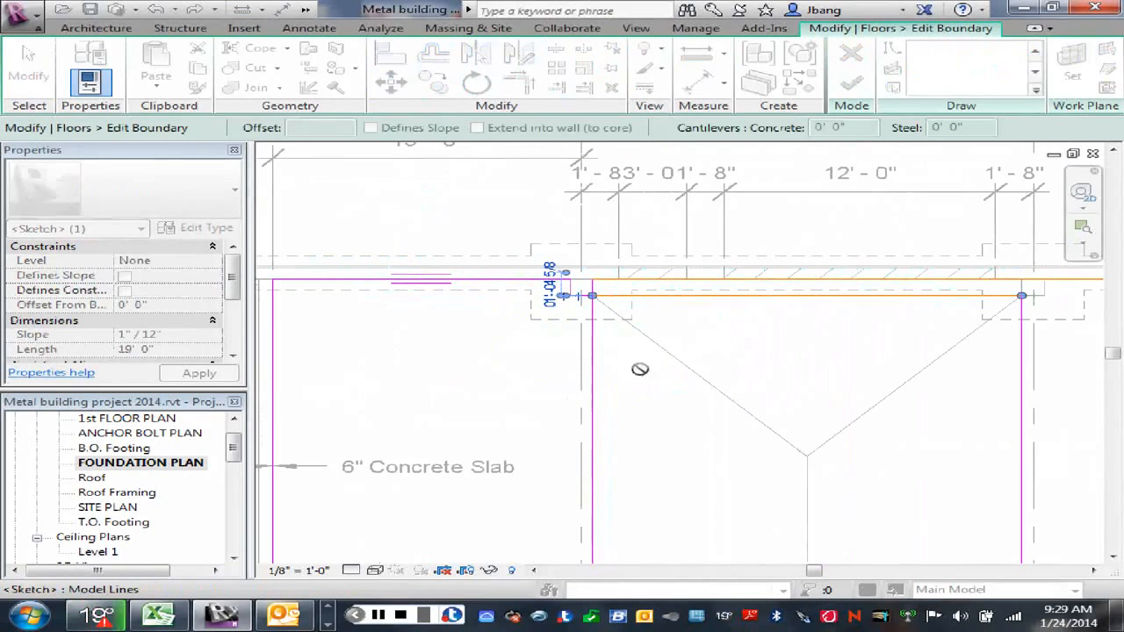
right_click(783, 349)
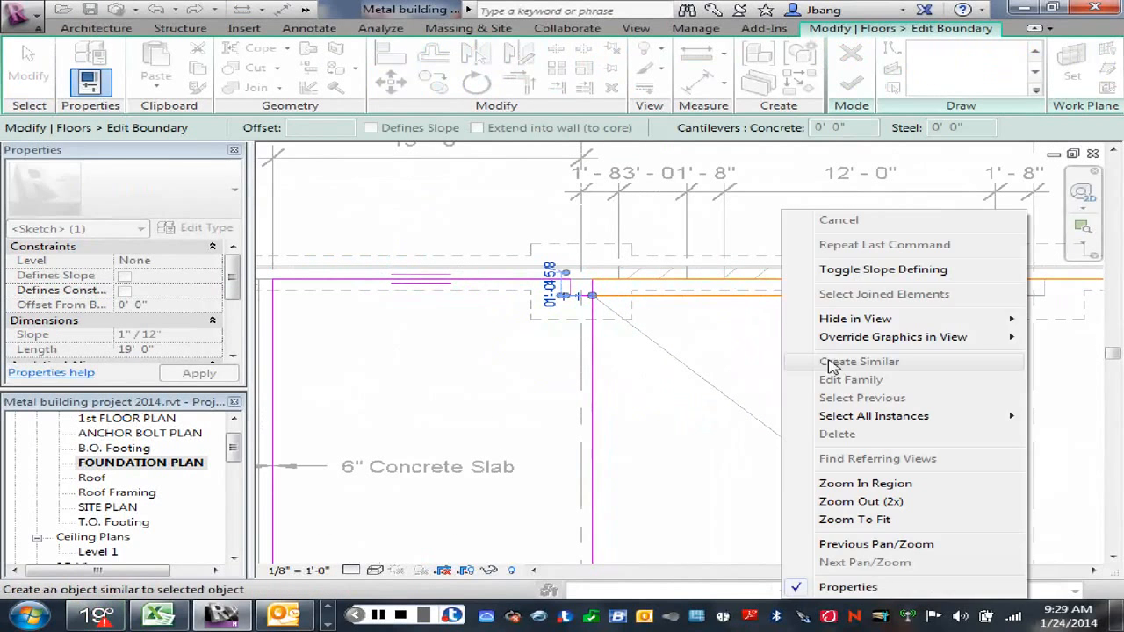
click(714, 343)
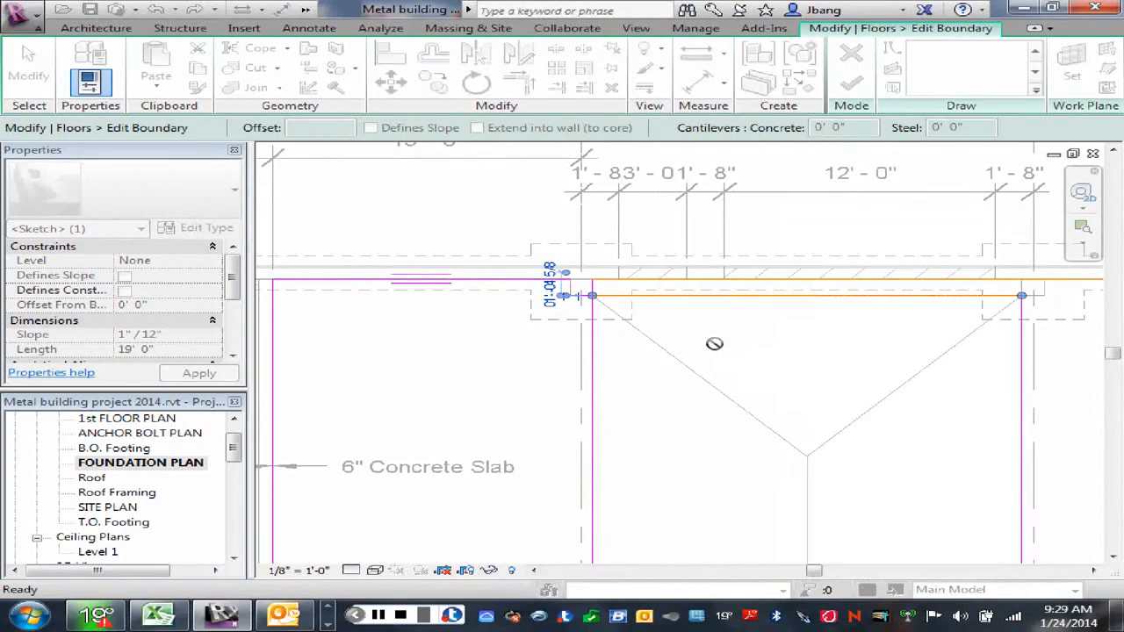
scroll(718, 342, down, 4)
right_click(762, 353)
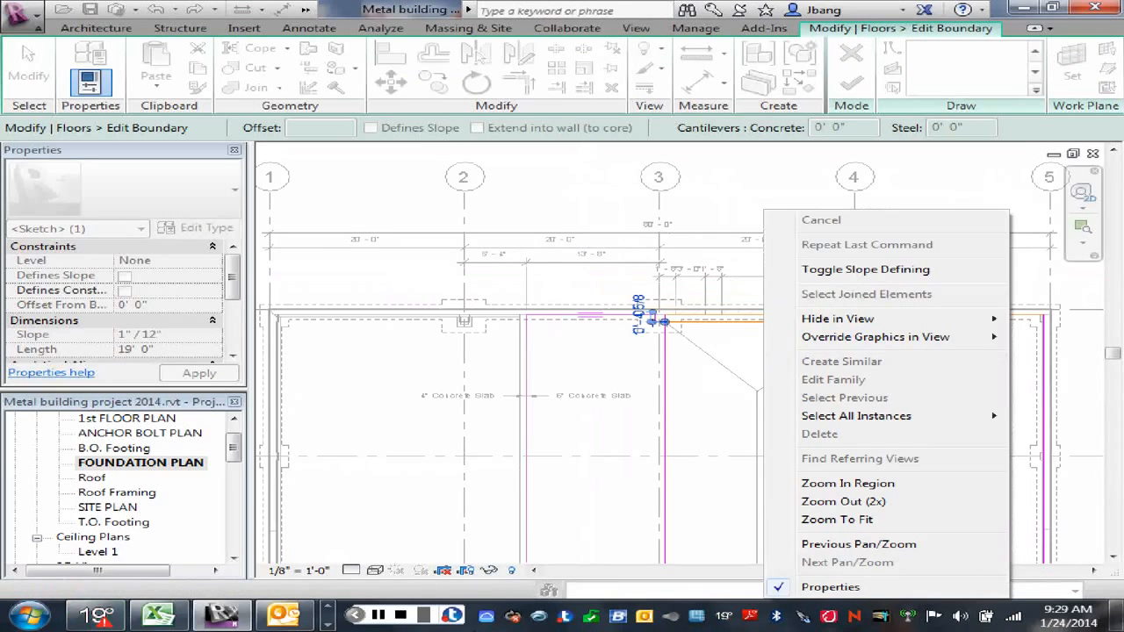
click(379, 619)
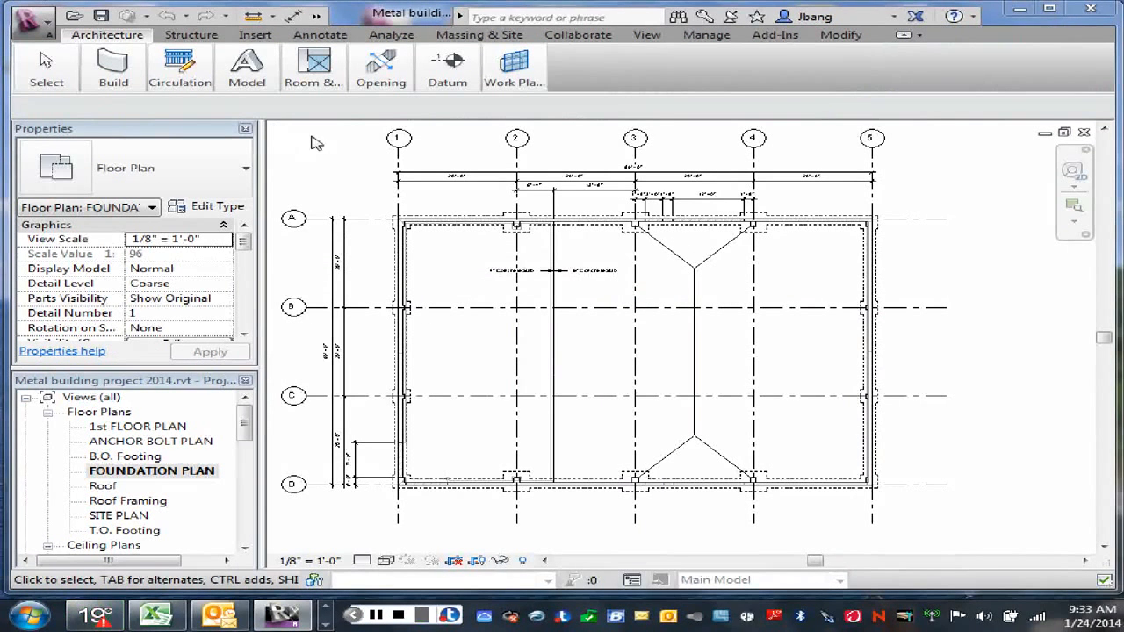
right_click(948, 177)
click(950, 177)
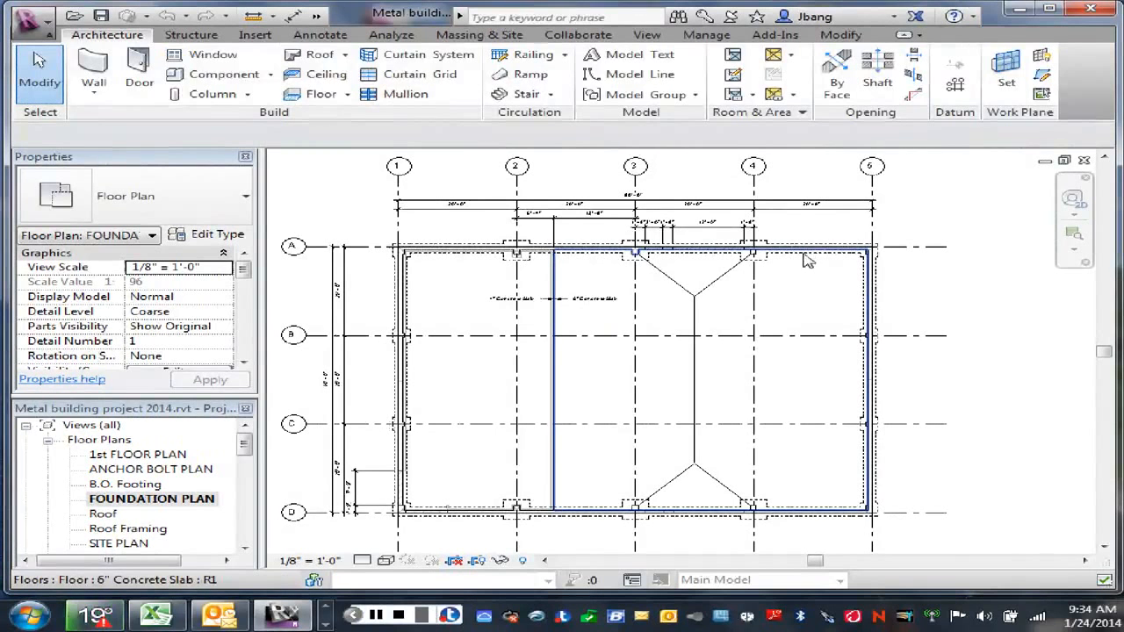
Step: Edit the 6" slab's boundary and sketch a rectangle from the diagonal's end at the grid 4 pier on wall D to the diagonal's end at the grid 3 pier on wall A
click(771, 274)
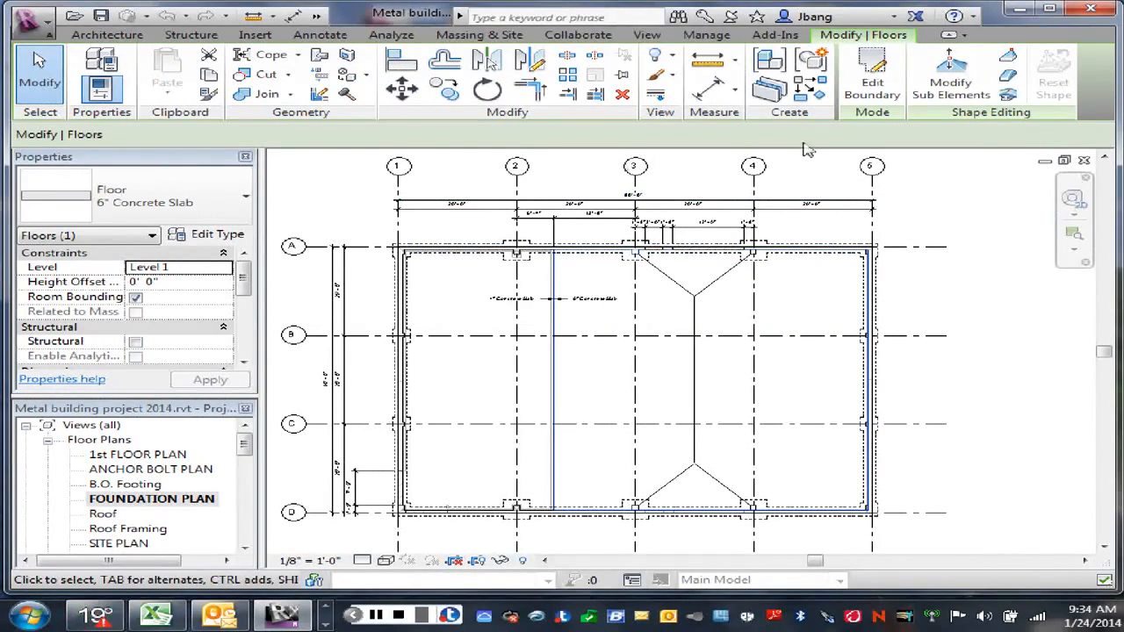
click(872, 79)
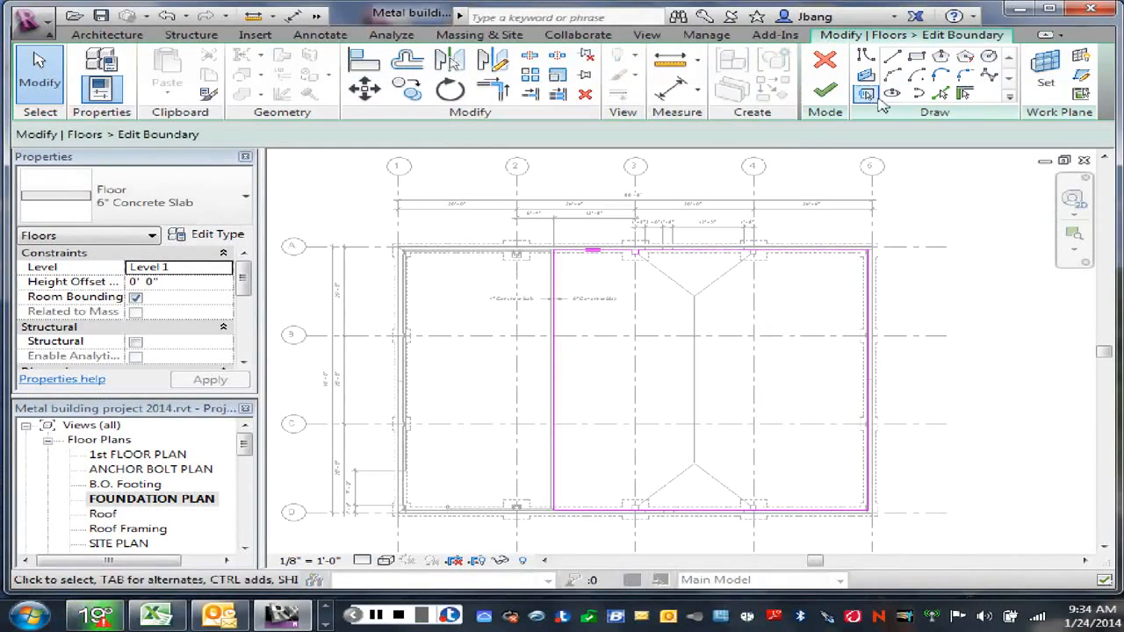
click(865, 56)
scroll(751, 518, up, 5)
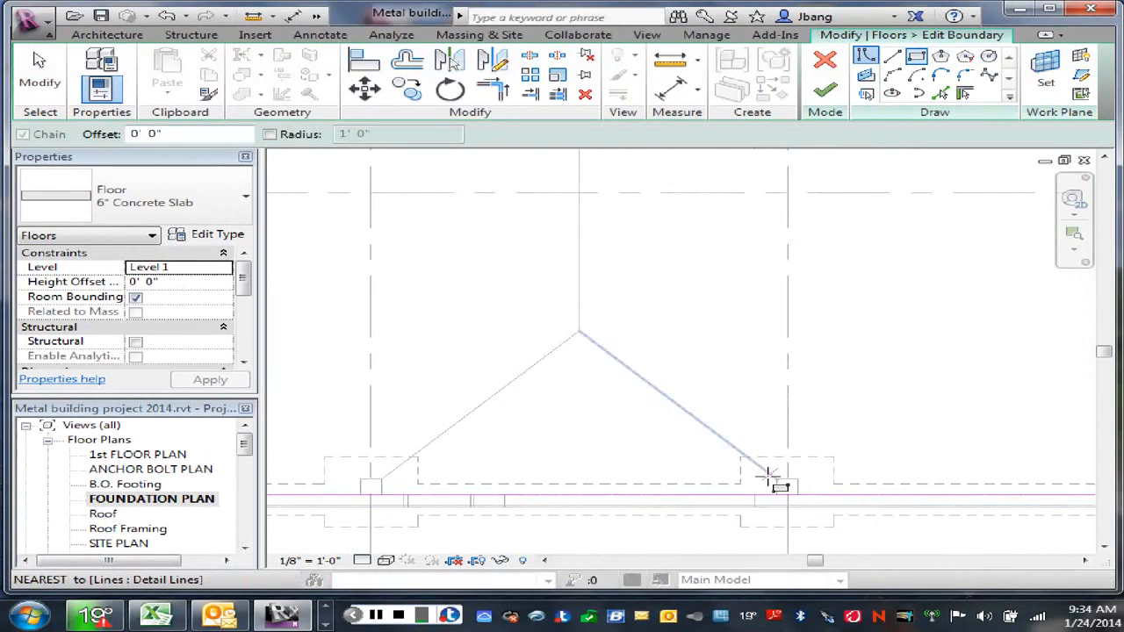
click(766, 475)
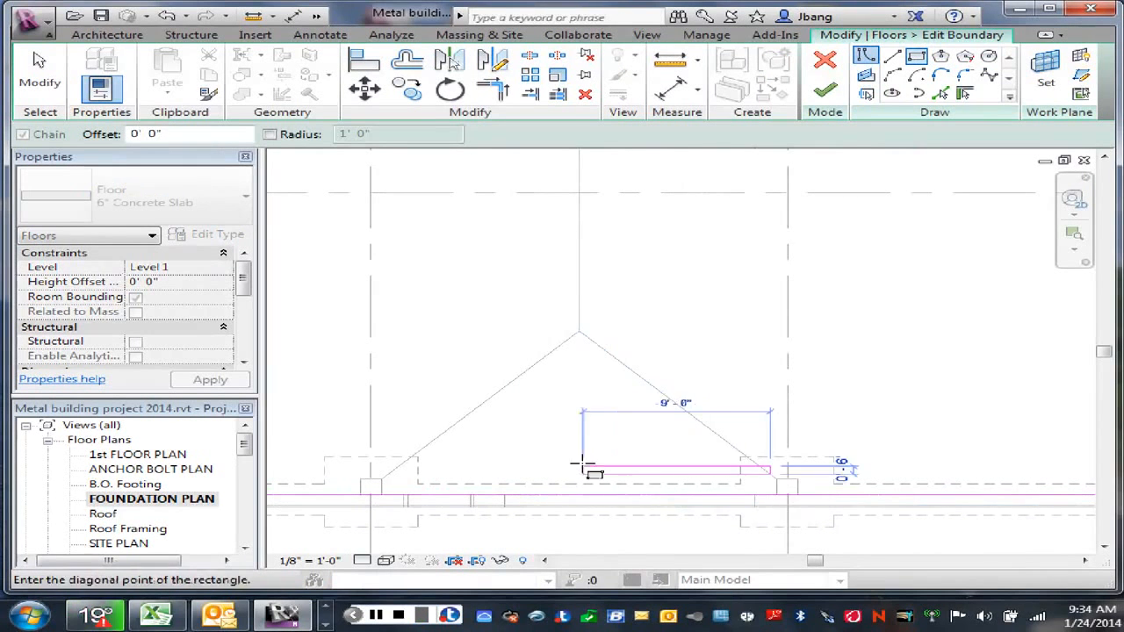
scroll(545, 395, down, 3)
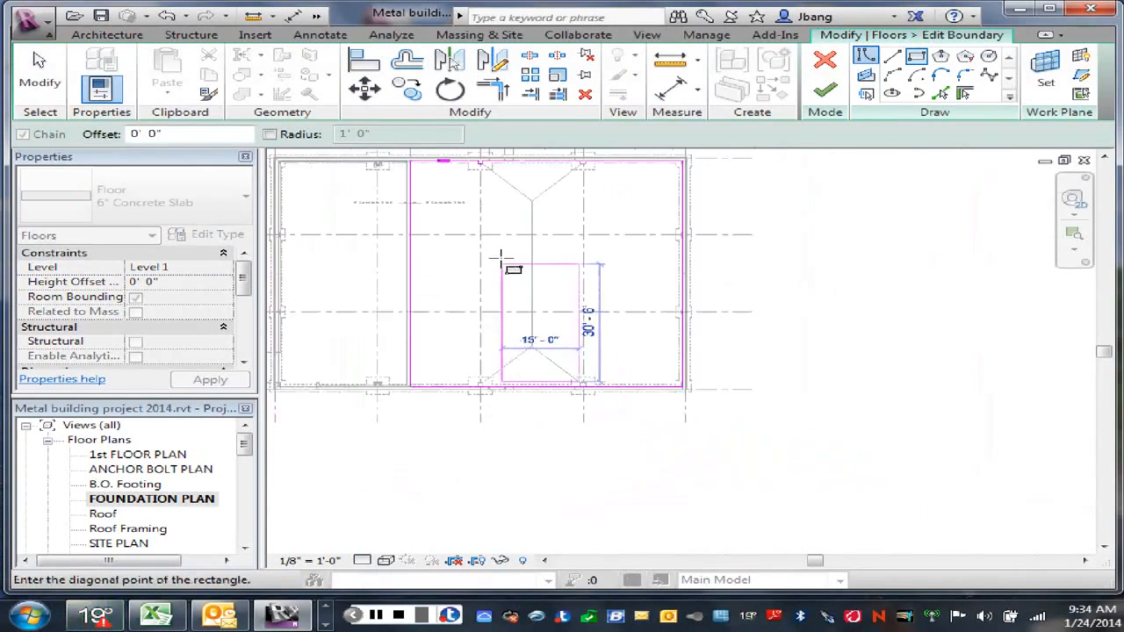
scroll(501, 226, up, 3)
scroll(497, 186, up, 3)
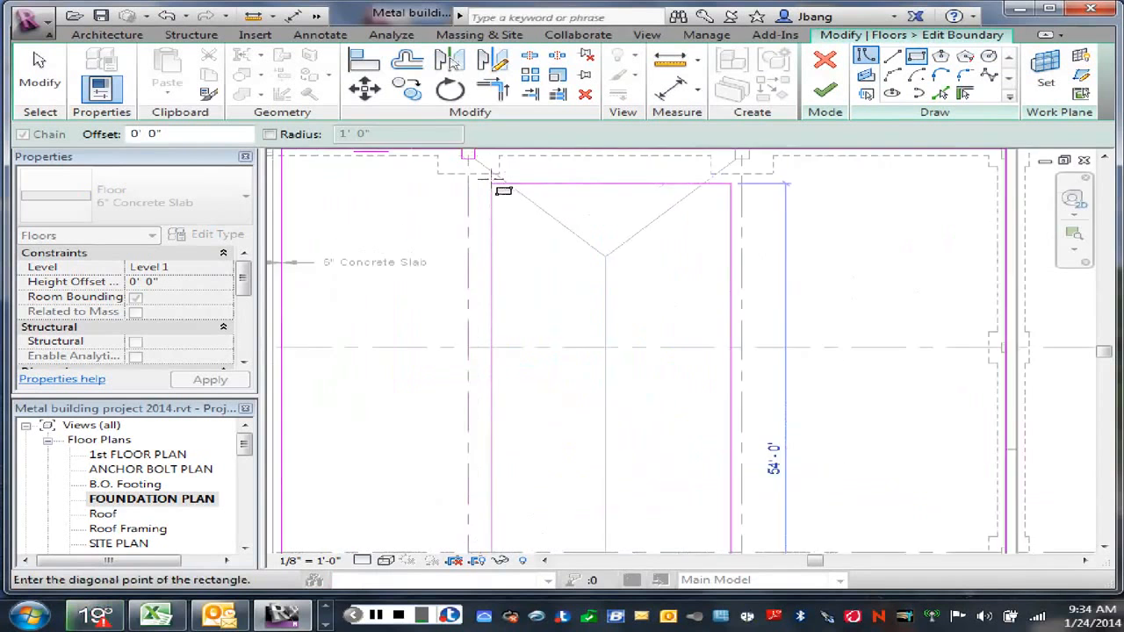
click(480, 160)
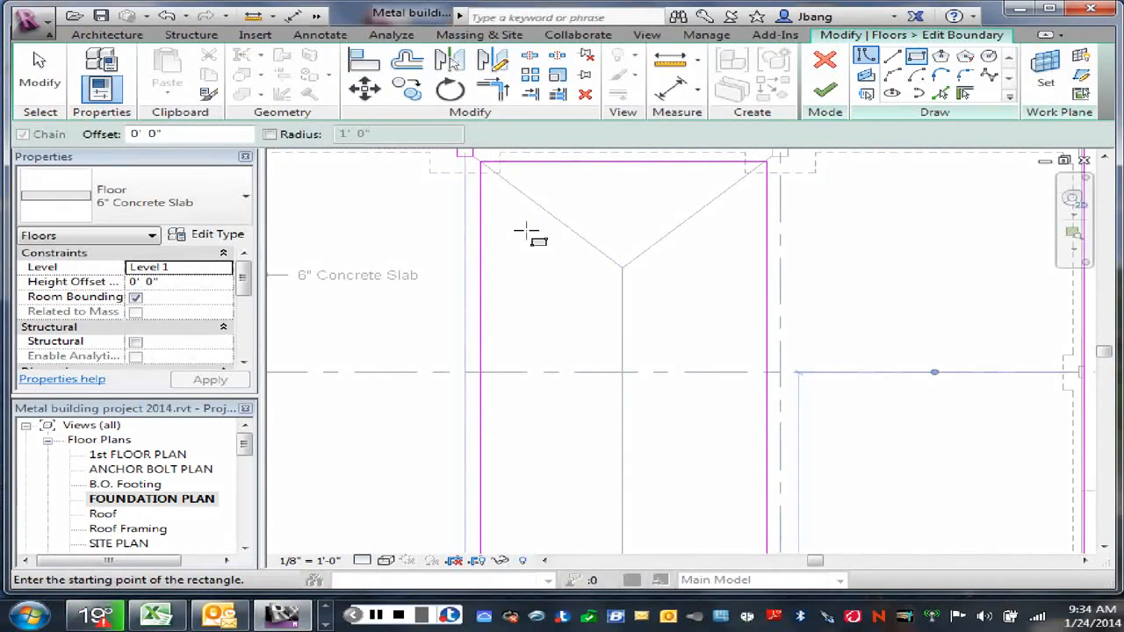
Step: Finish the 6" slab's boundary edit and decline joining geometry with the overlapping walls
scroll(540, 251, down, 2)
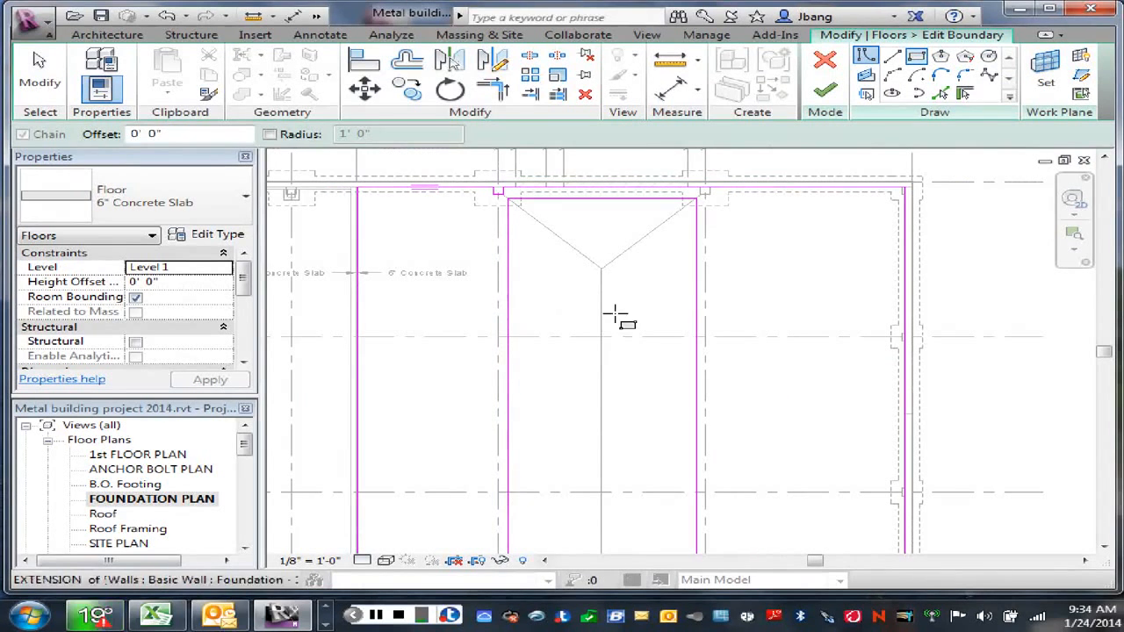
key(Escape)
key(Escape)
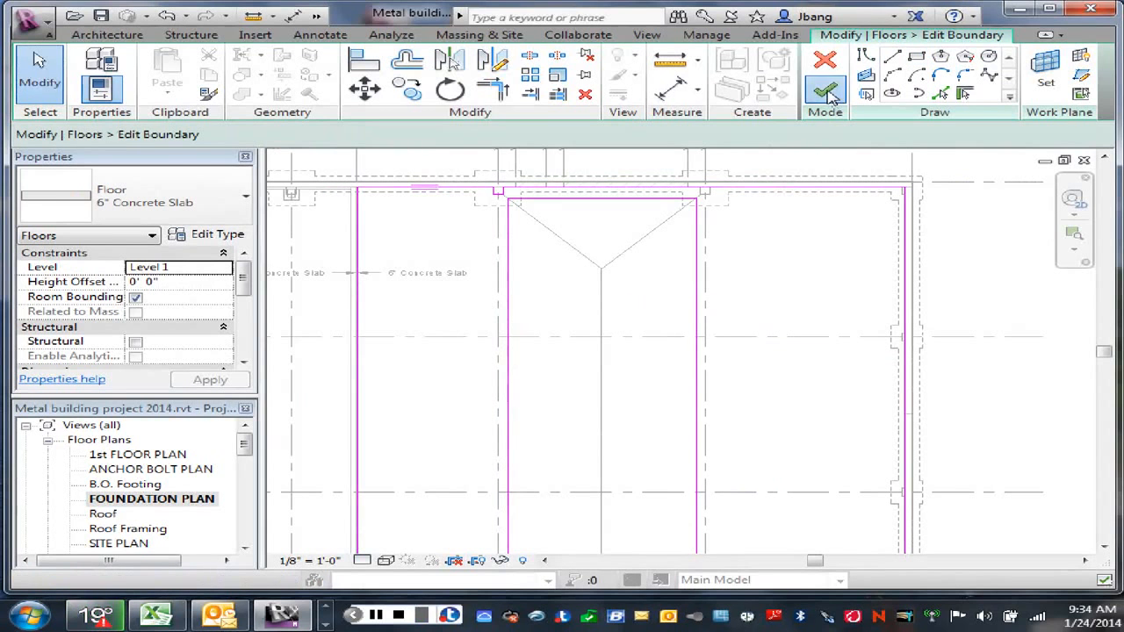
click(824, 90)
click(694, 322)
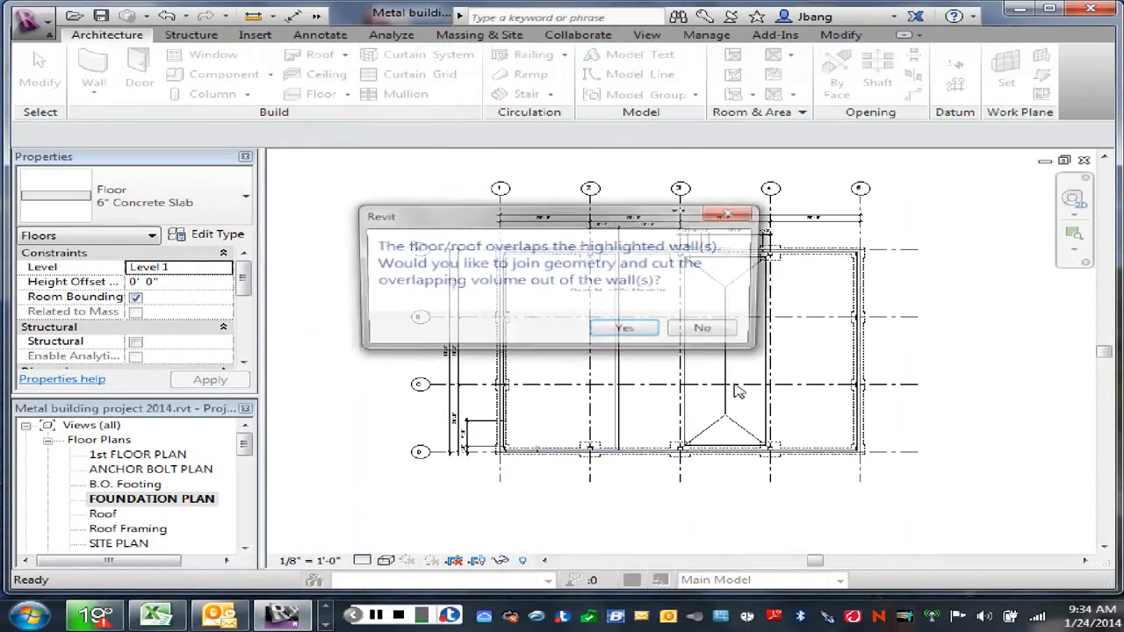
Step: Decline joining the slab with the overlapping walls, and examine its rectangular opening from below in the default 3D view
click(715, 335)
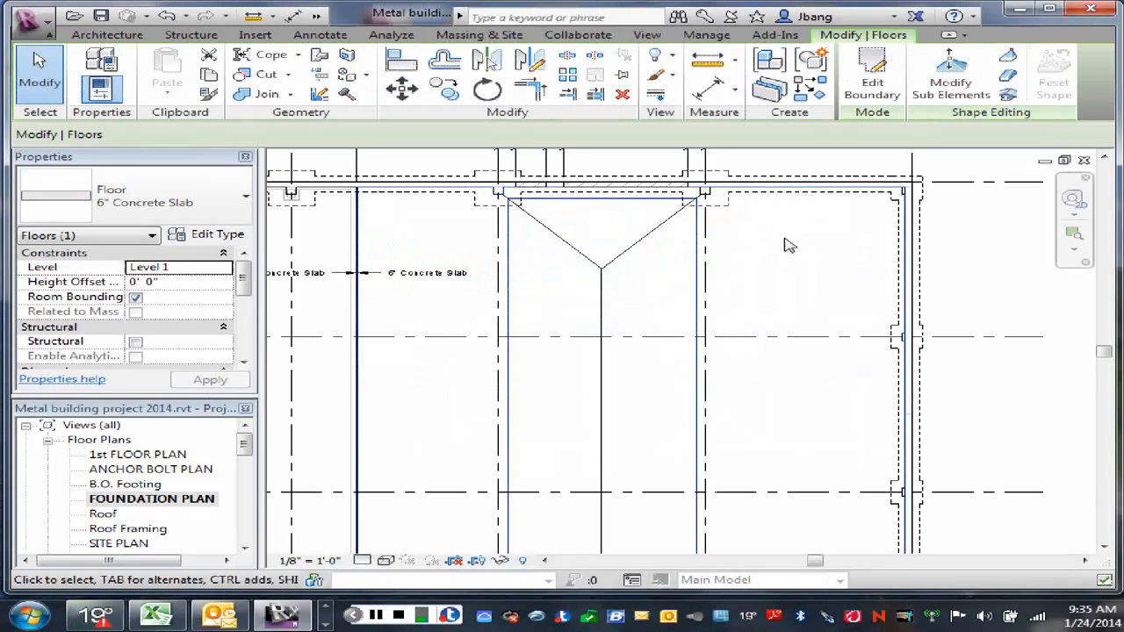
scroll(786, 283, down, 1)
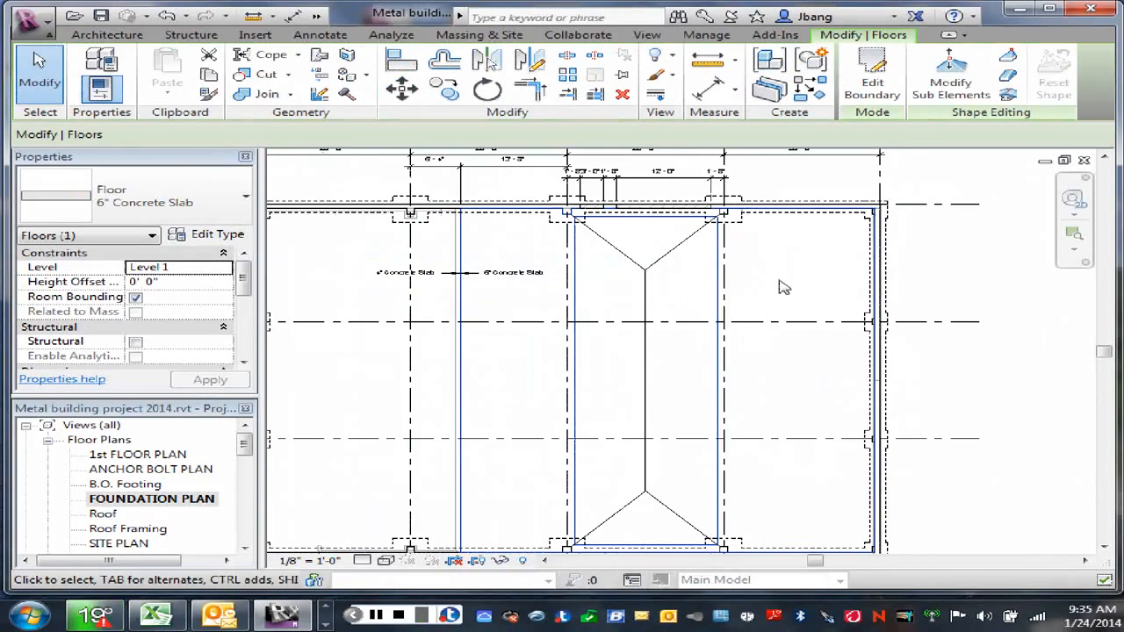
click(316, 16)
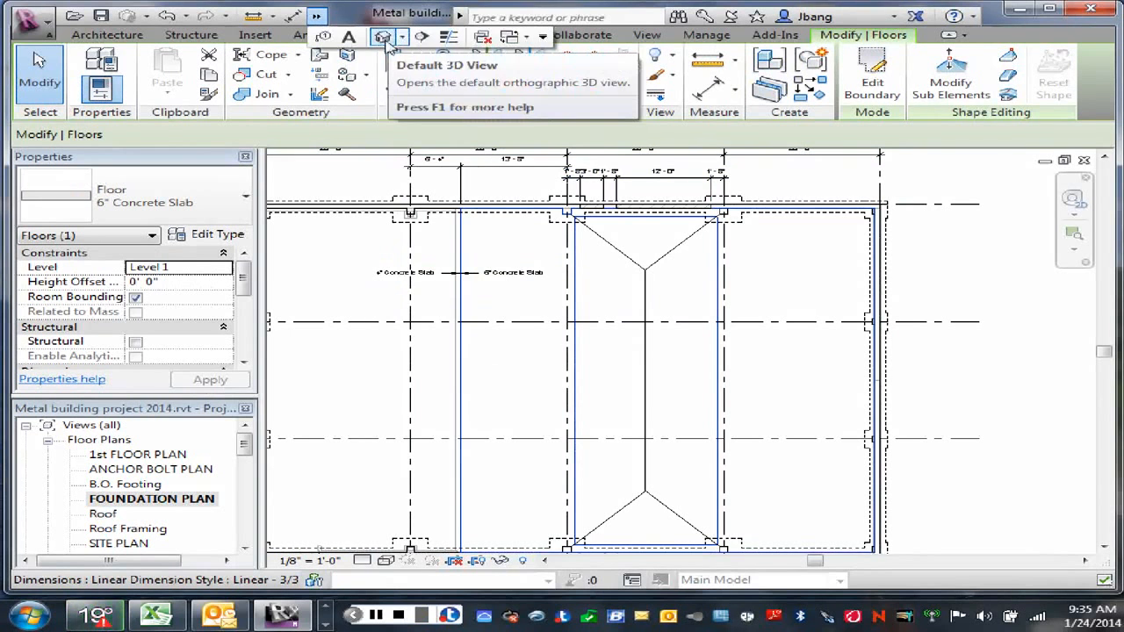
click(383, 37)
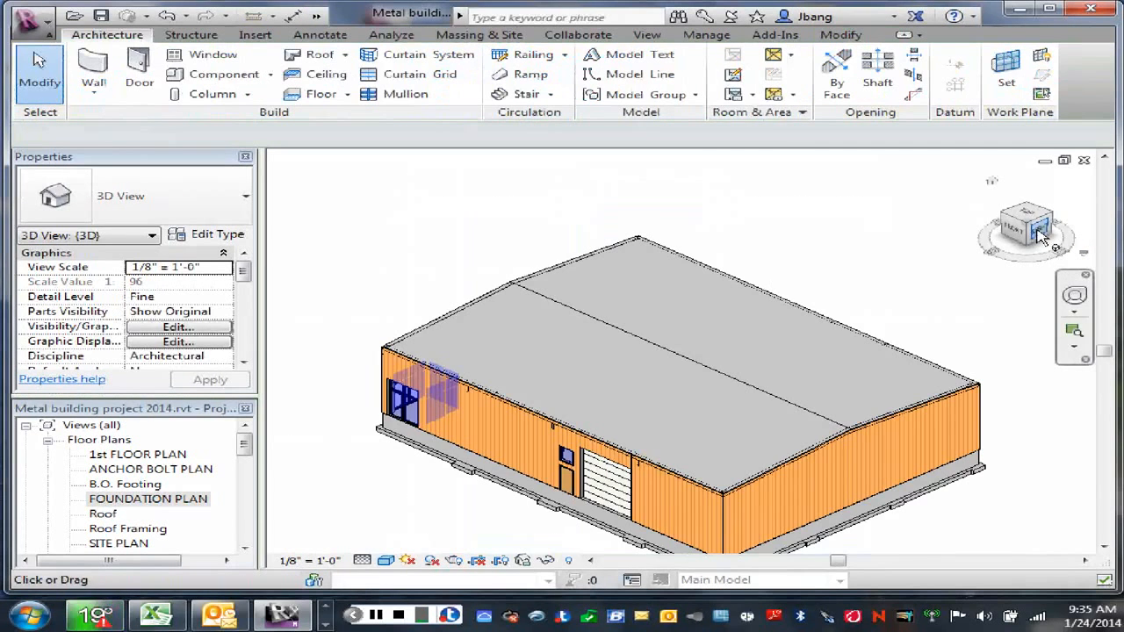
click(1038, 227)
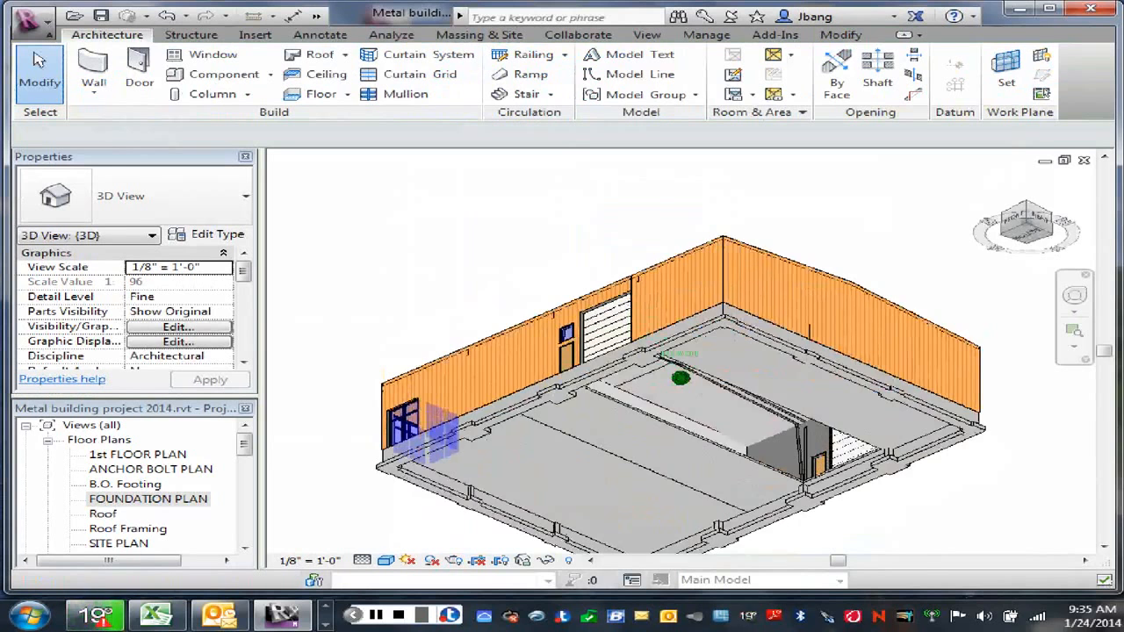
drag(1039, 227, 1069, 230)
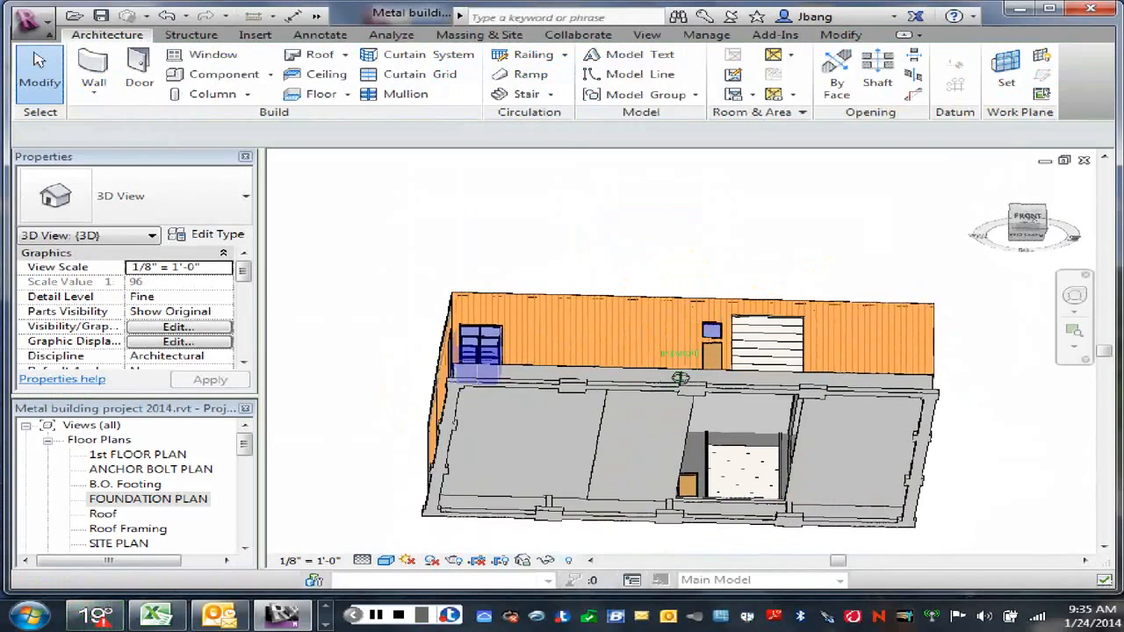
click(978, 210)
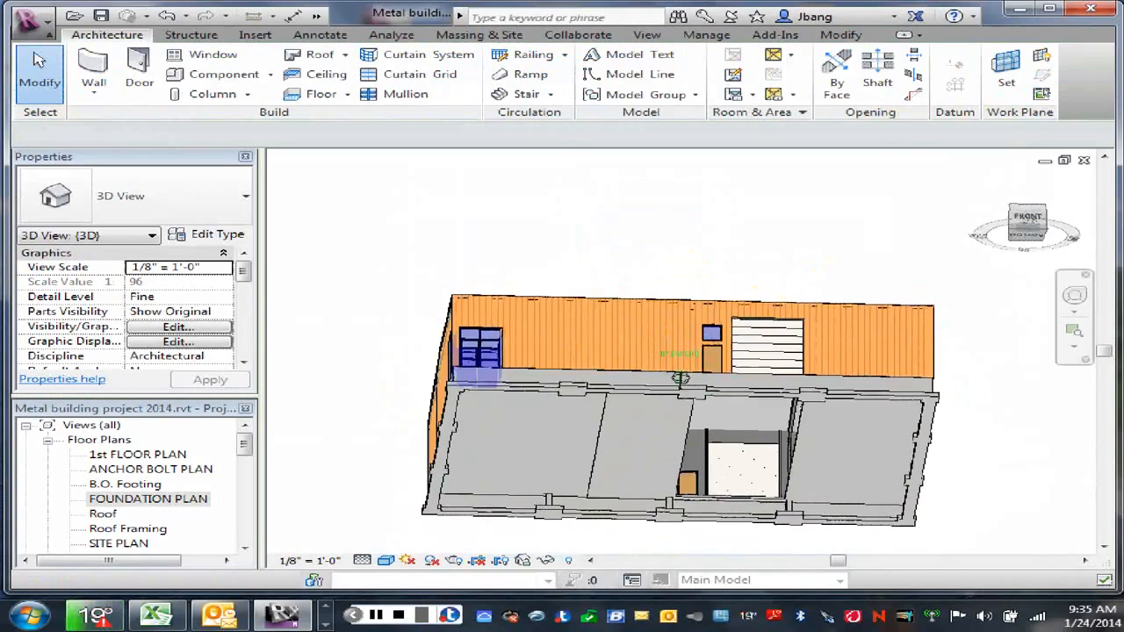
Step: In the FOUNDATION PLAN view, start a 6" Concrete Slab floor and sketch its boundary lines around the rectangular opening between grids 3 and 4
double_click(138, 500)
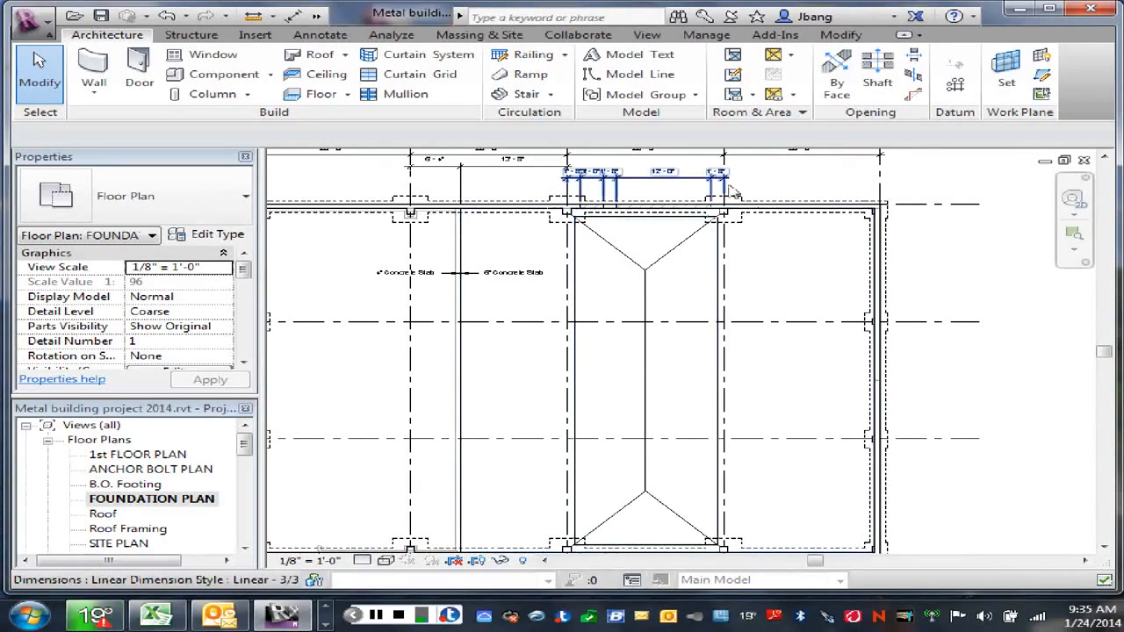
click(322, 95)
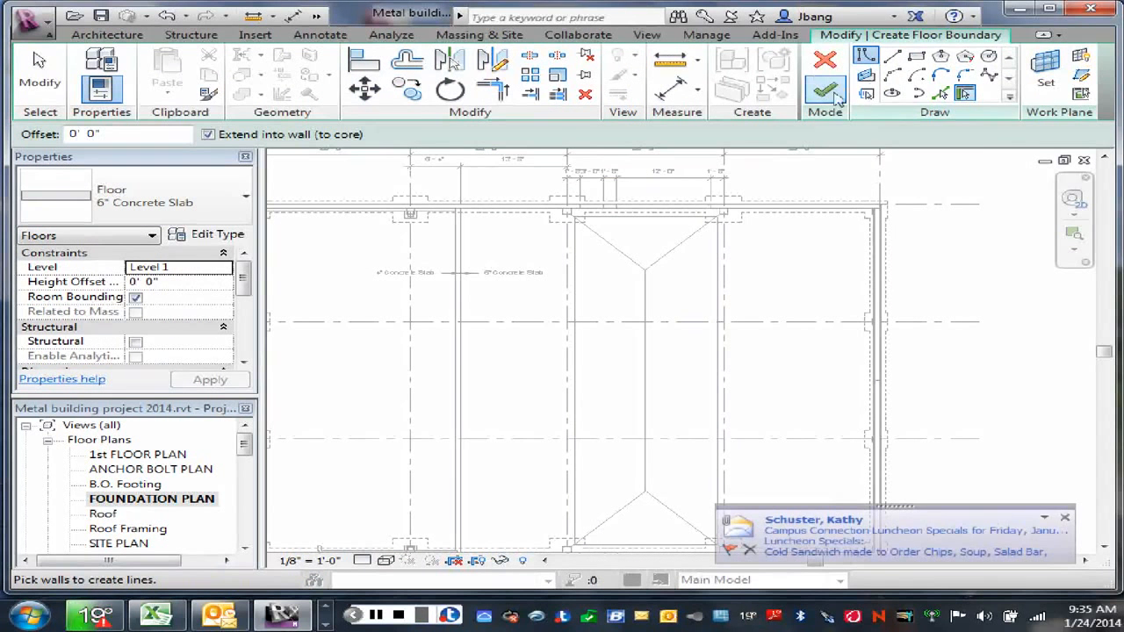
click(891, 56)
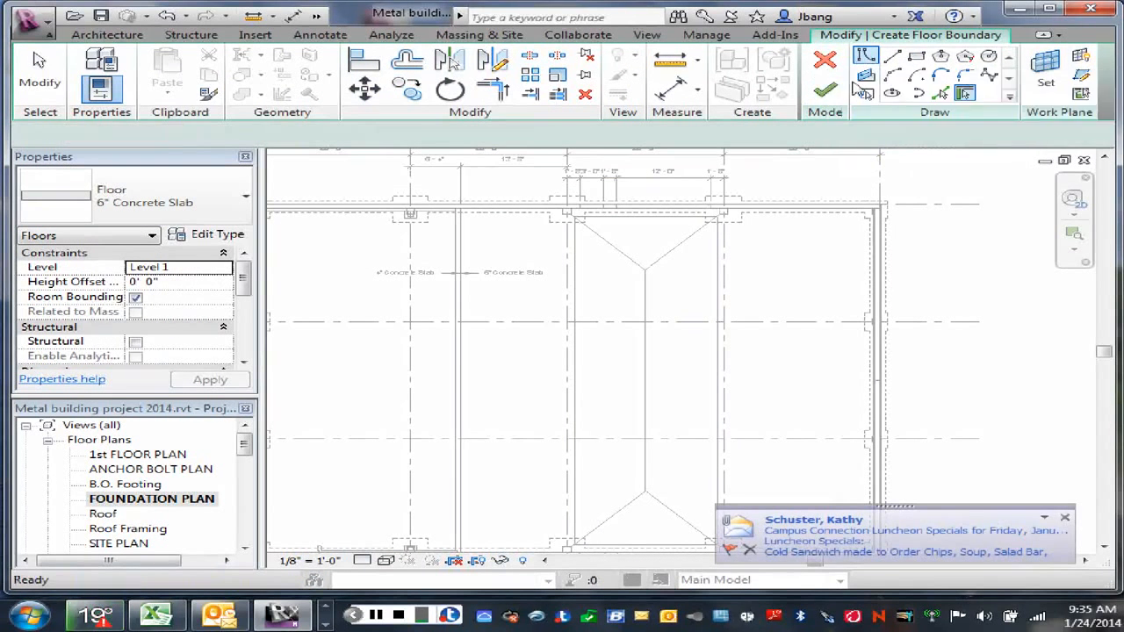
click(574, 544)
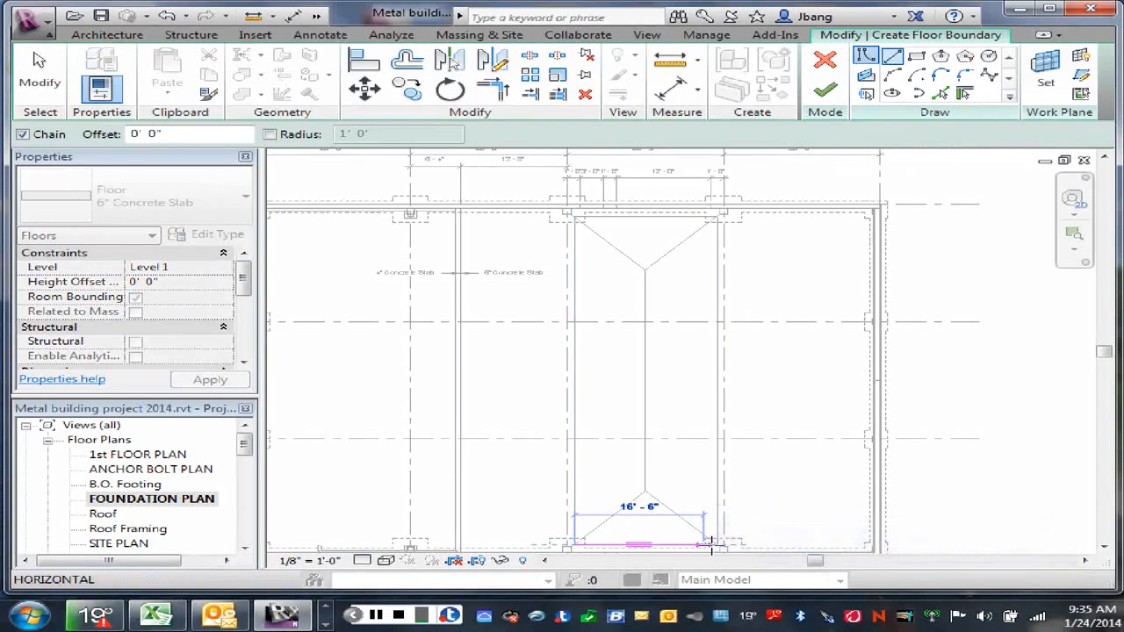
click(718, 544)
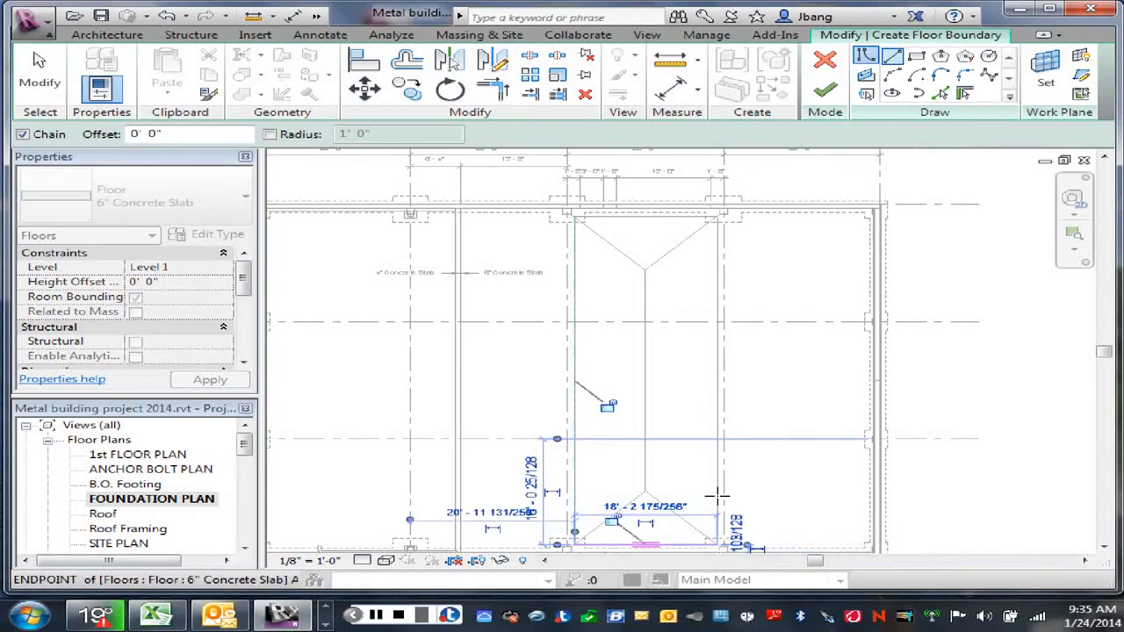
click(718, 218)
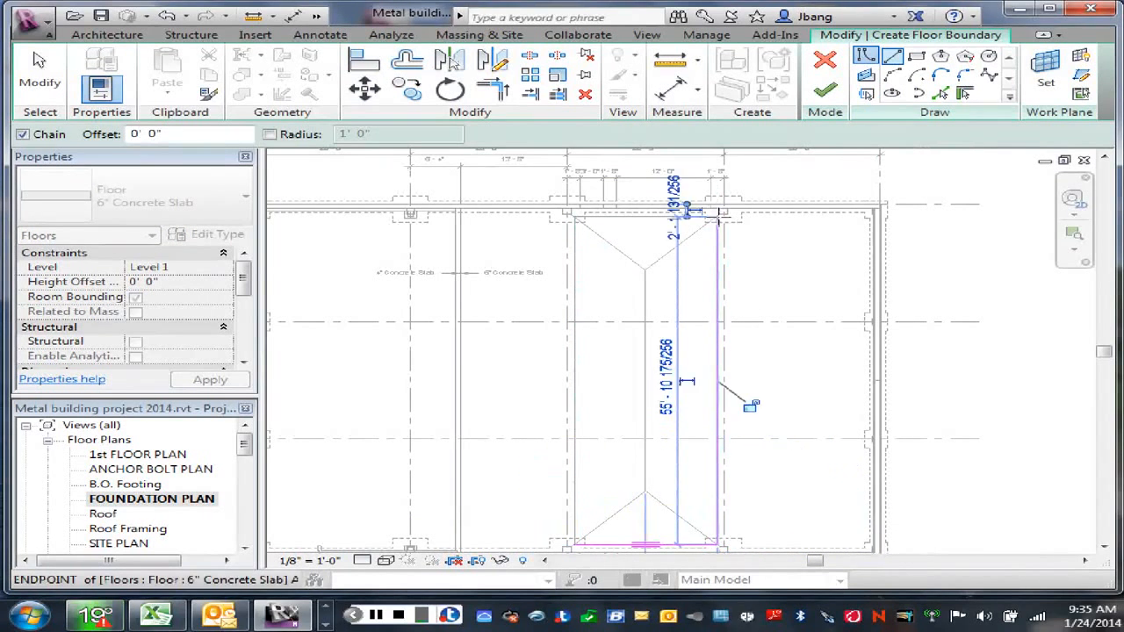
click(575, 216)
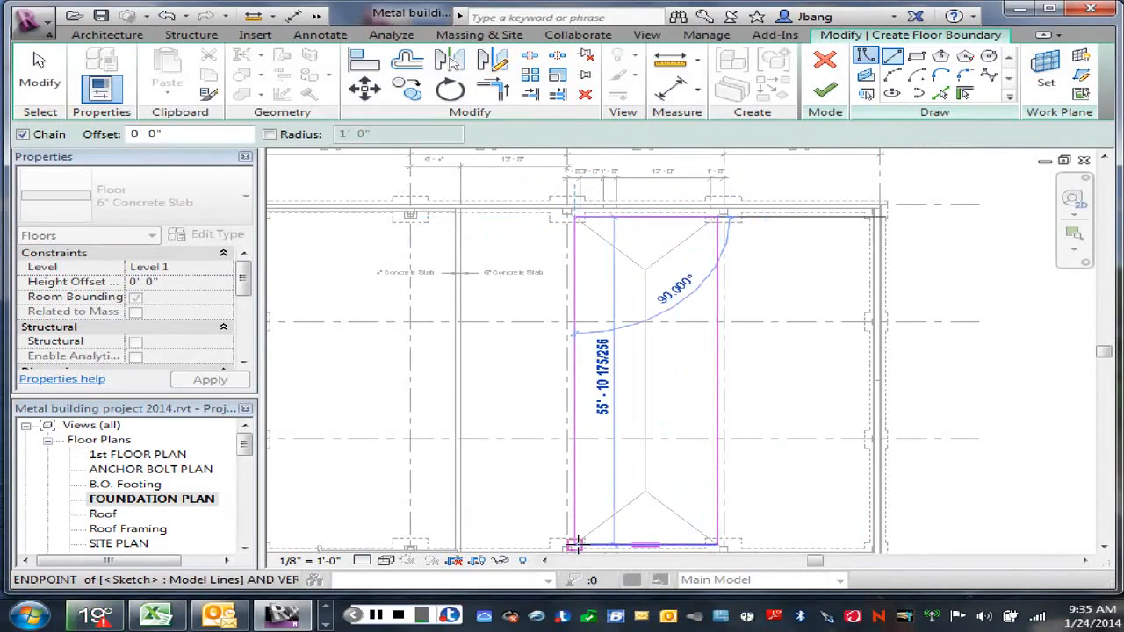
click(575, 544)
Step: Finish the new infill slab's boundary sketch and clear the selection
right_click(606, 392)
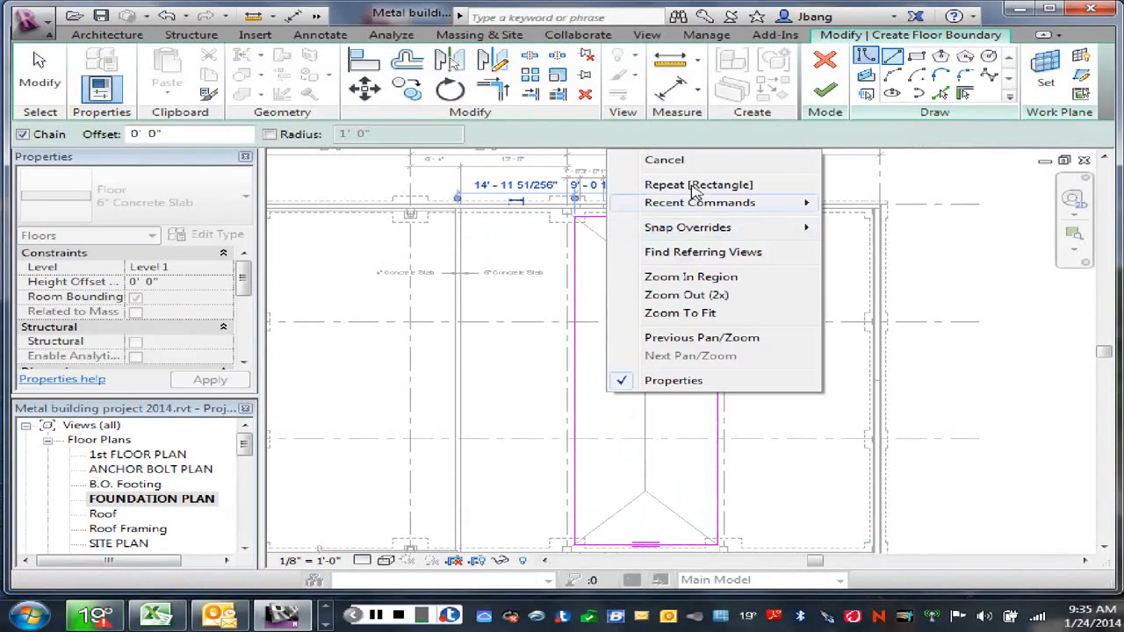
click(666, 161)
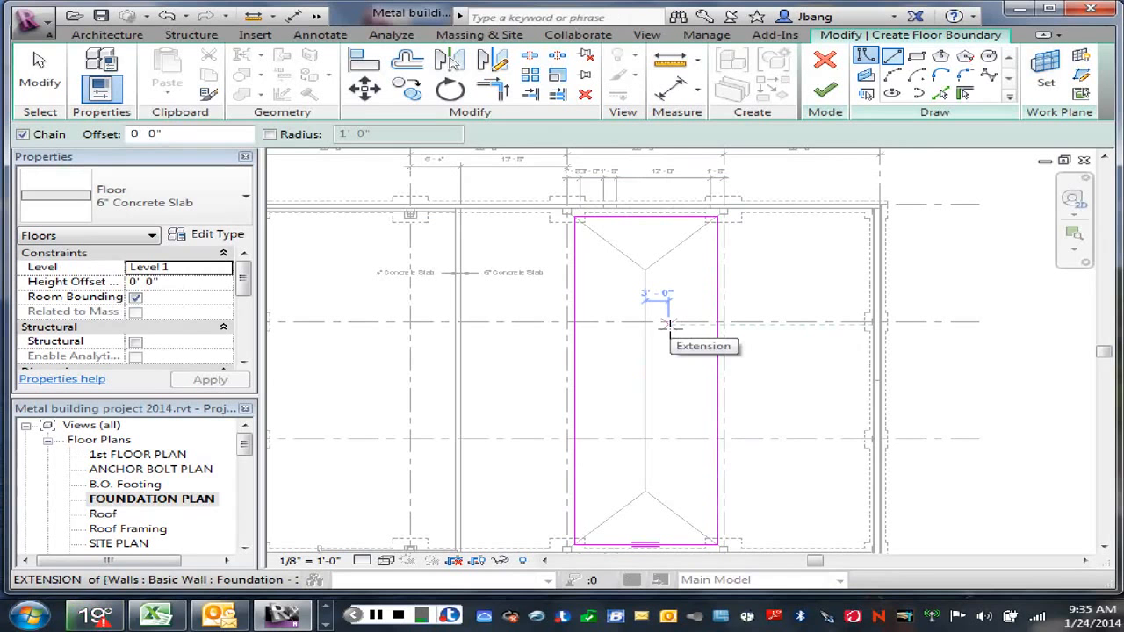
right_click(765, 283)
click(831, 295)
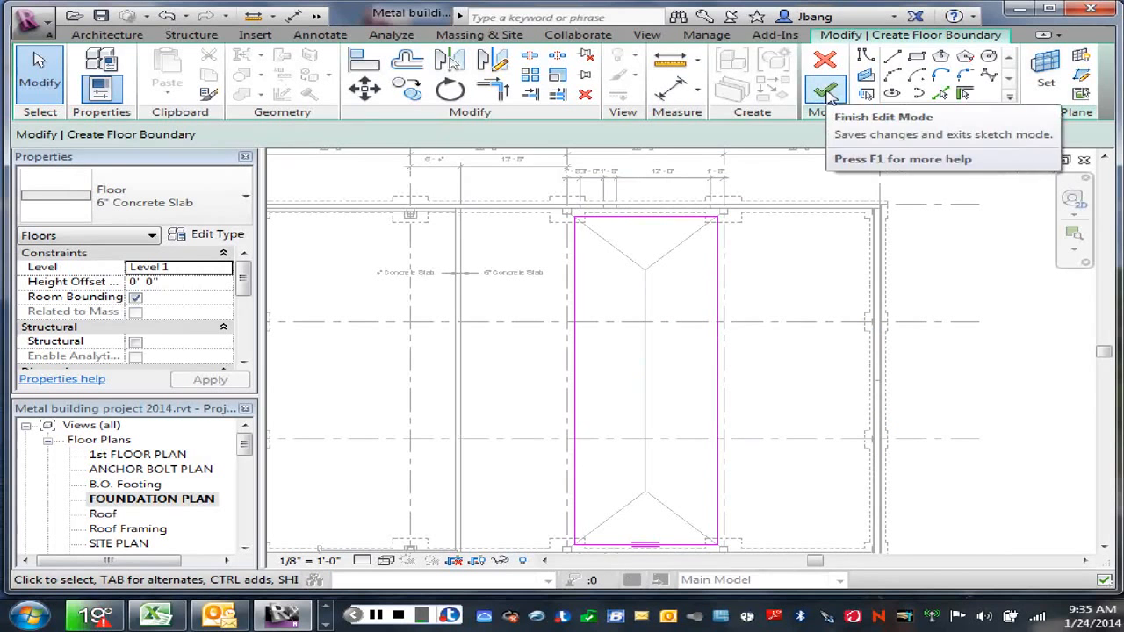
click(827, 90)
click(809, 302)
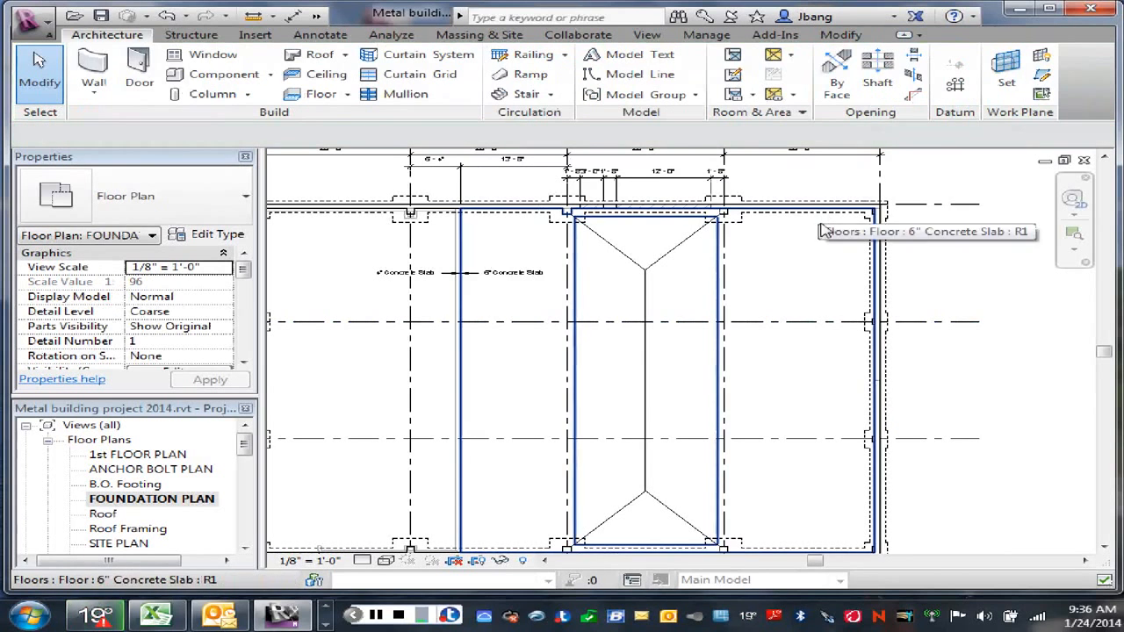
Step: Add a shape point to the infill slab at the centre detail line's endpoint near wall A
click(716, 292)
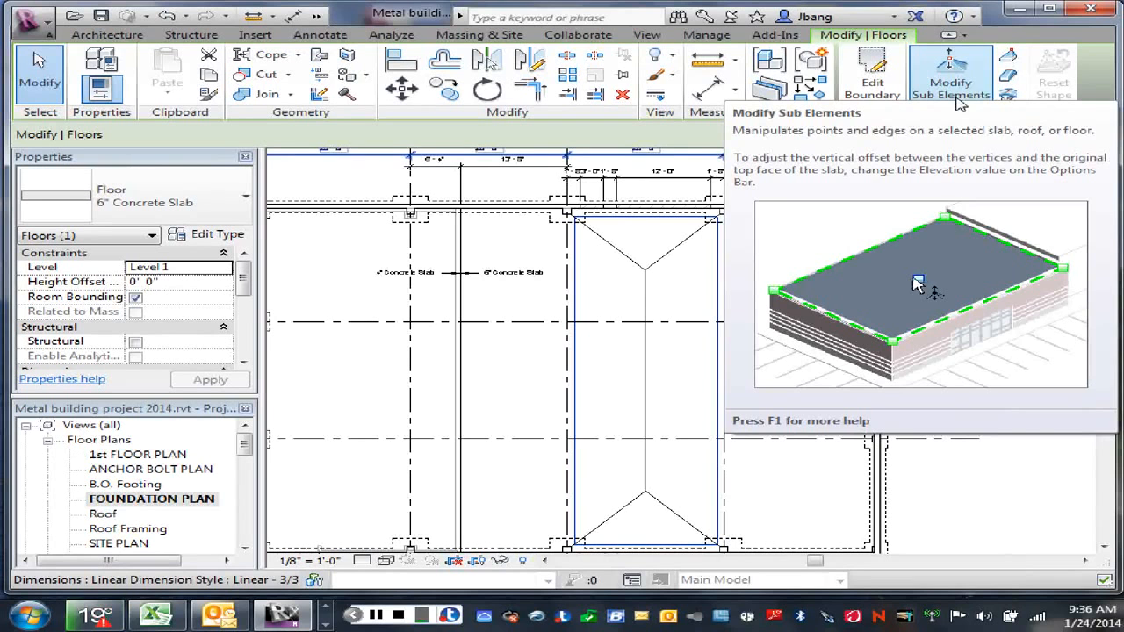
click(956, 88)
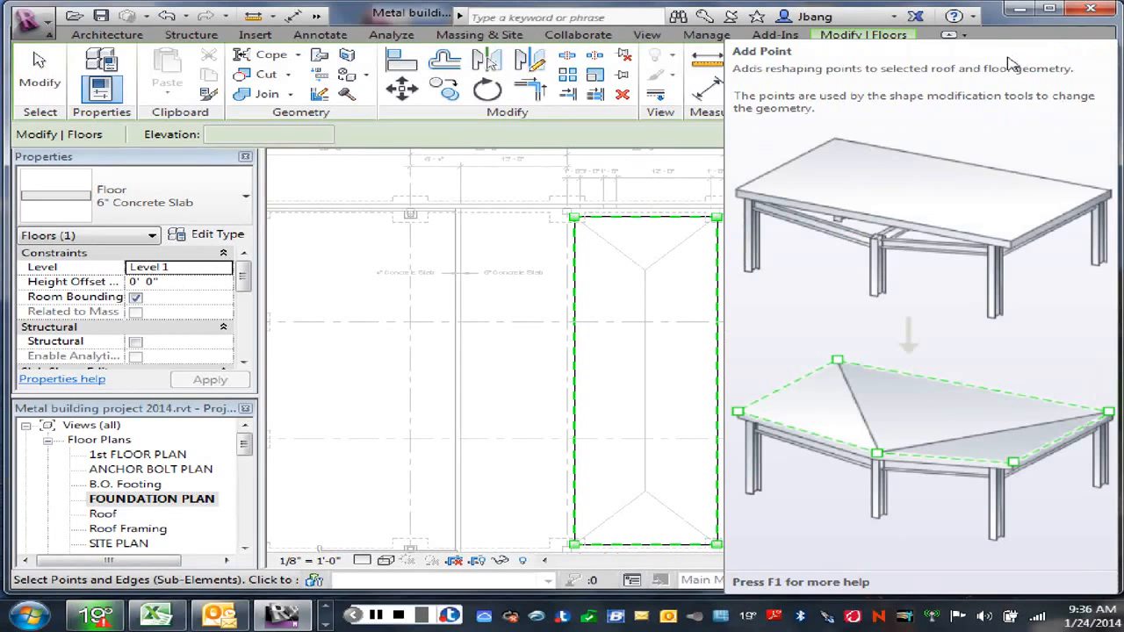
click(1007, 58)
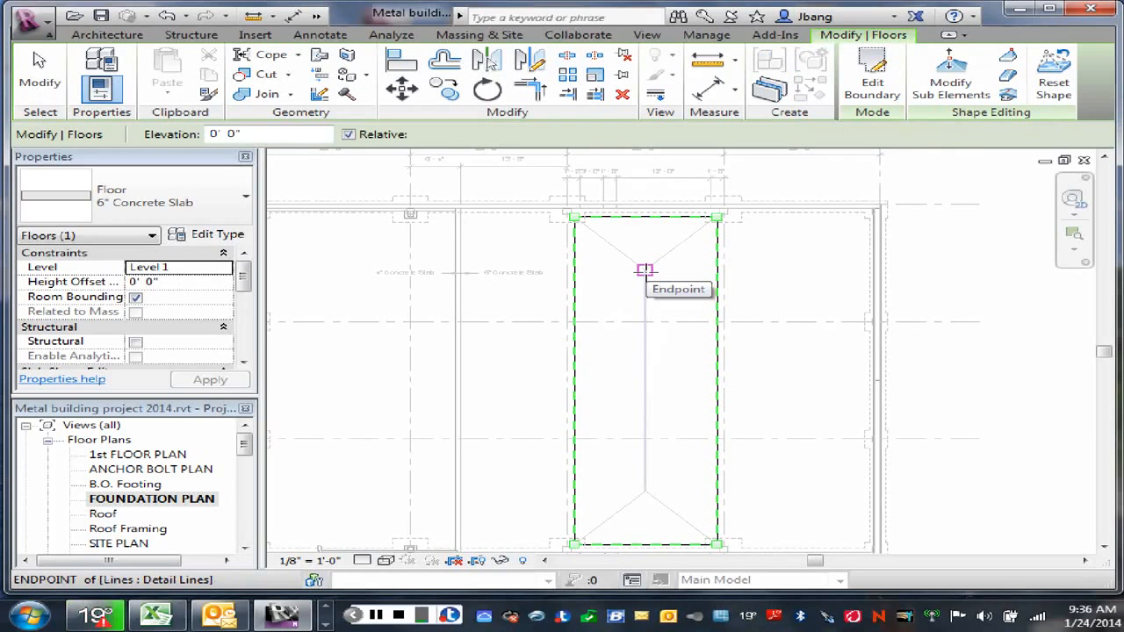
click(644, 270)
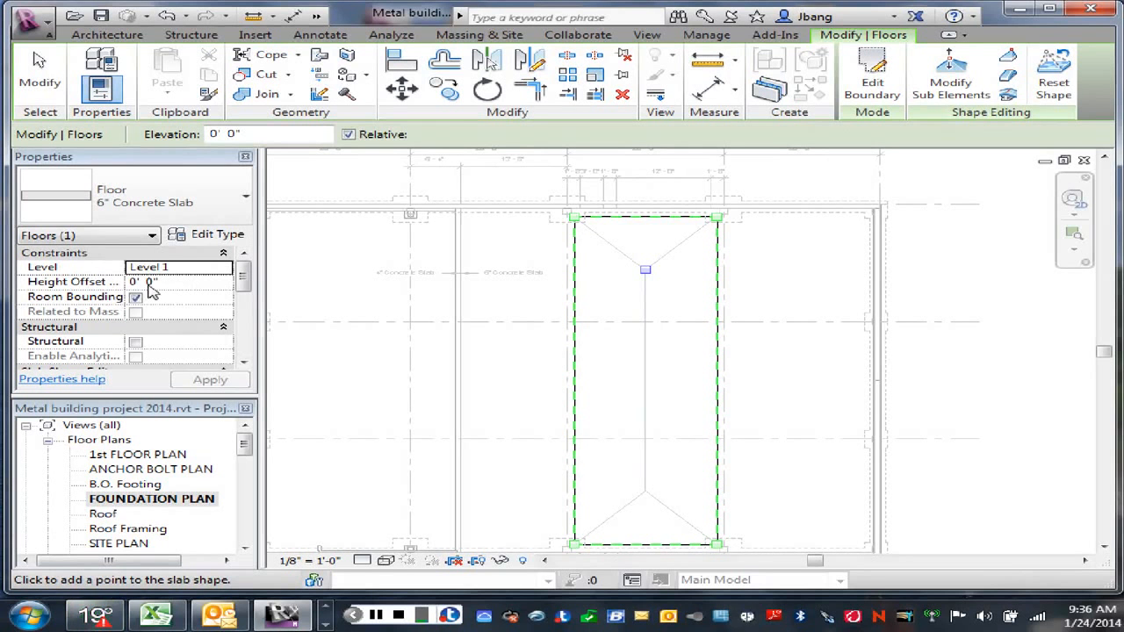
Step: Set the infill slab's height offset from Level 1 to -0' 0 1/4"
click(130, 282)
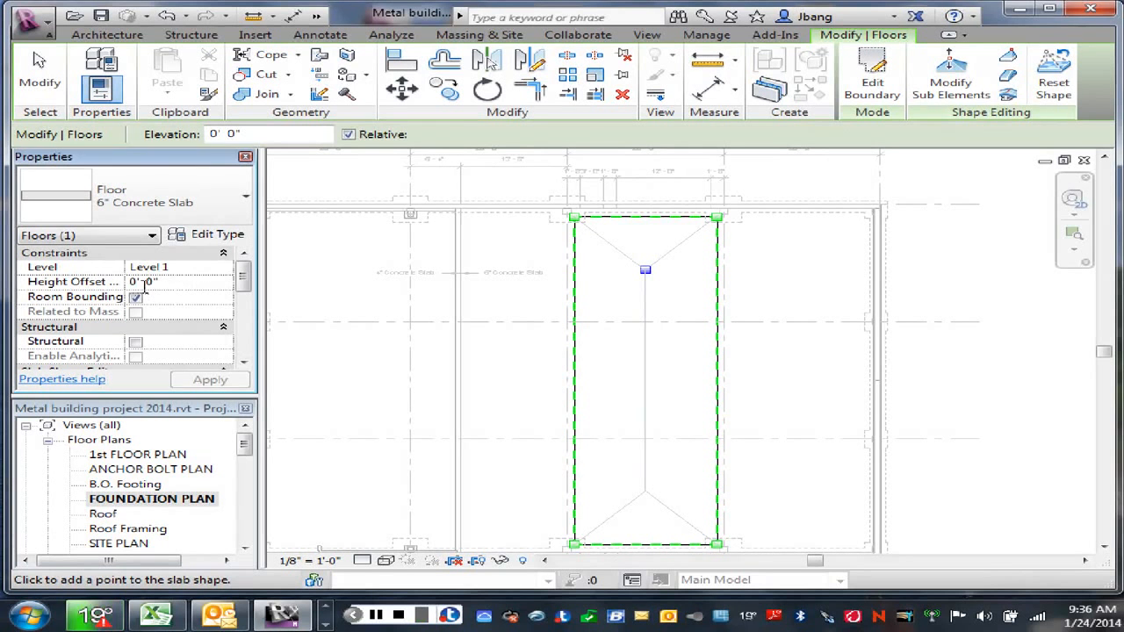
text(-)
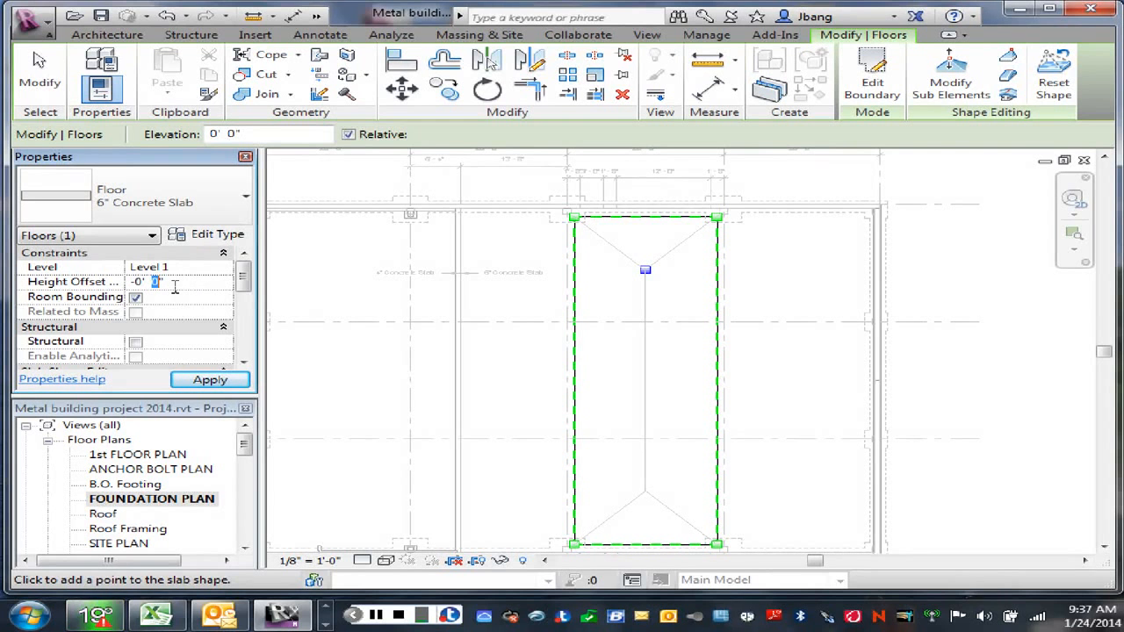
text(1/4)
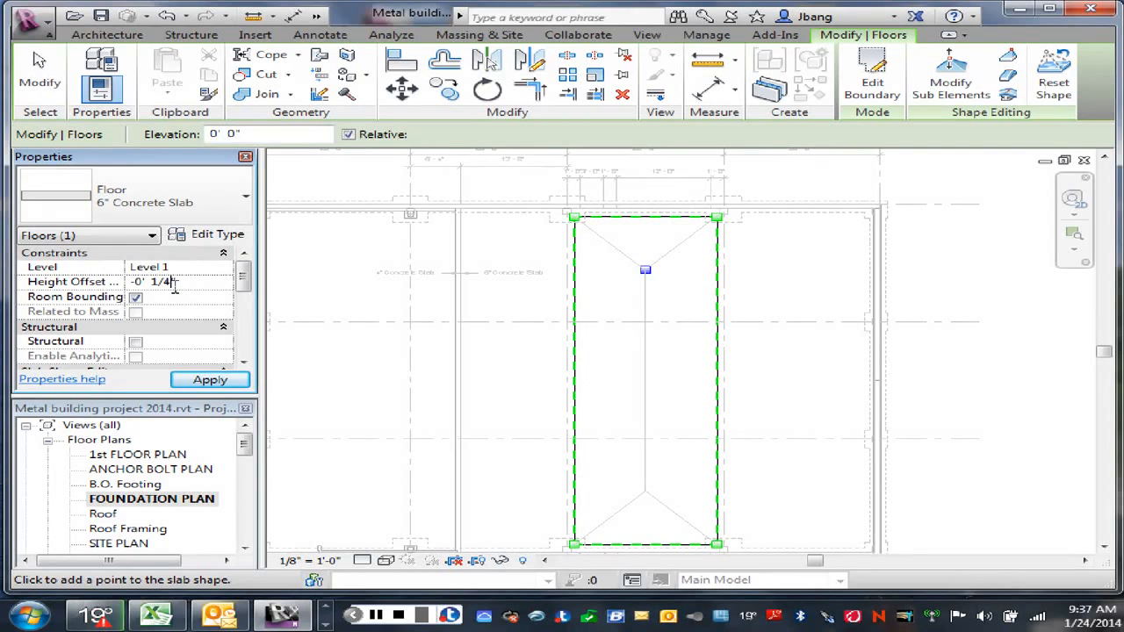
click(617, 310)
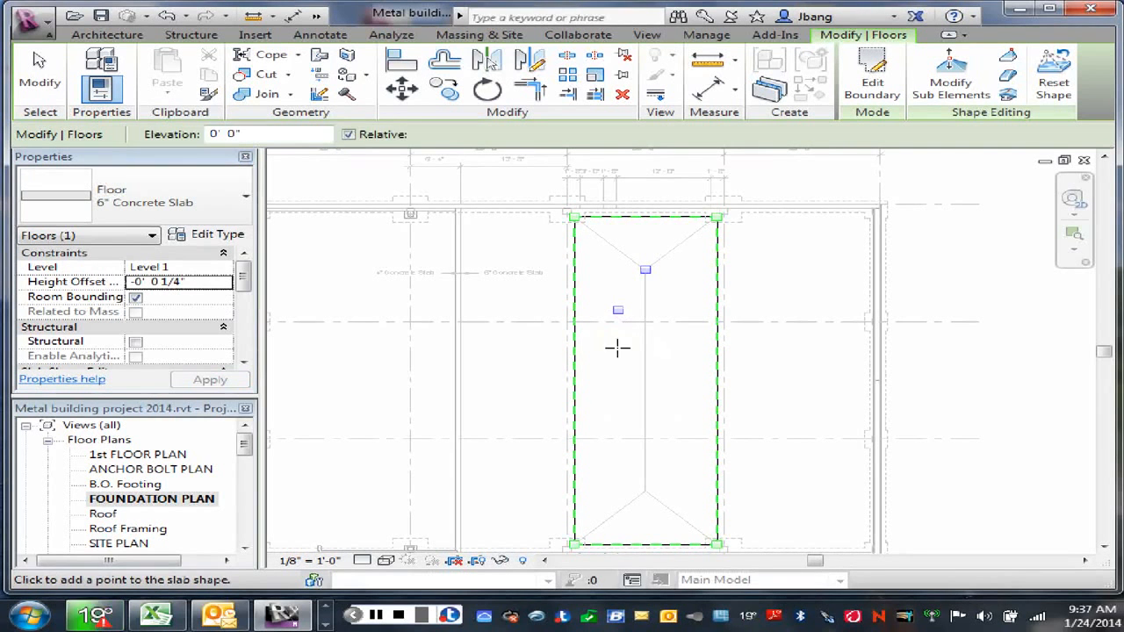
Step: Move the stray shape point beside the centre line to the centre detail line's endpoint near wall D
right_click(628, 343)
click(657, 347)
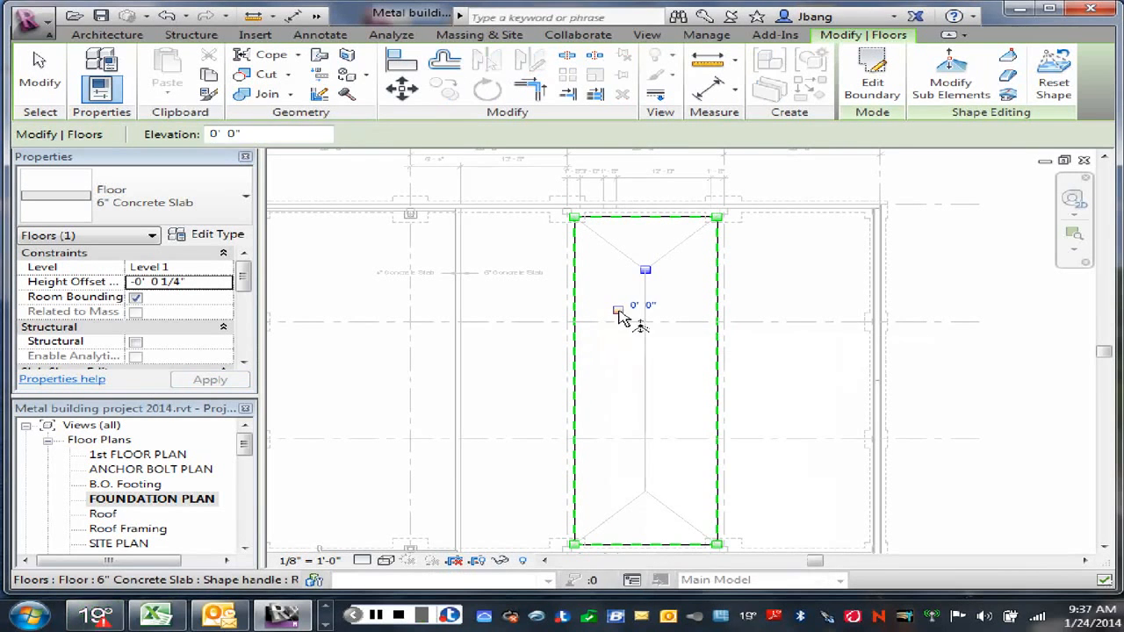
click(647, 491)
drag(645, 490, 643, 492)
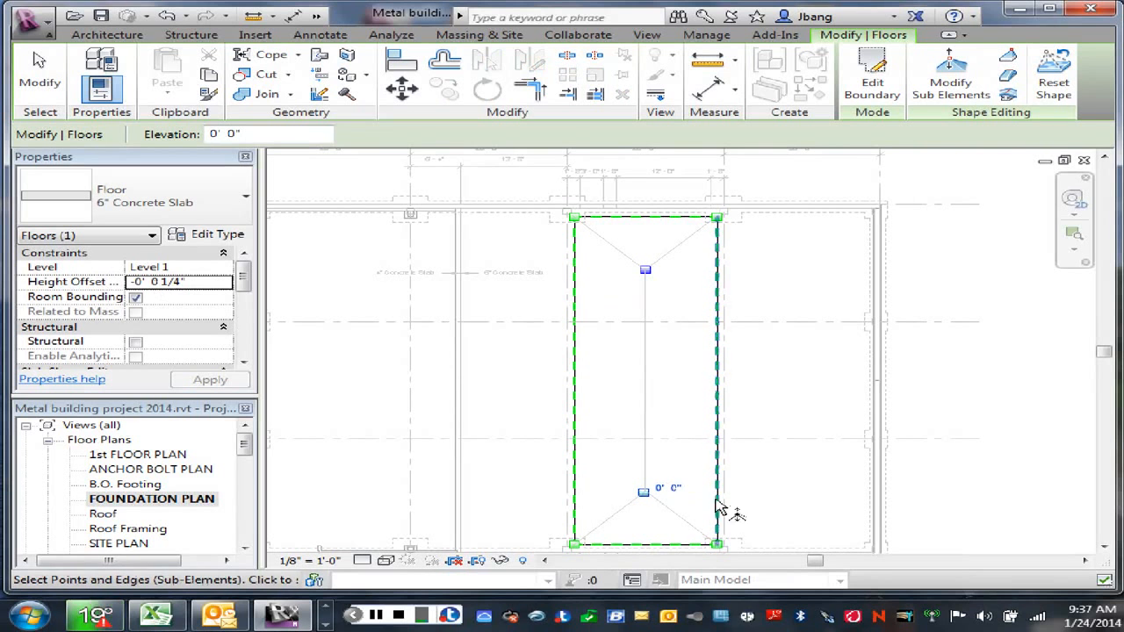
Step: Try setting the elevation of the shape point near wall D to 0' 0 1/4", and undo it
click(660, 488)
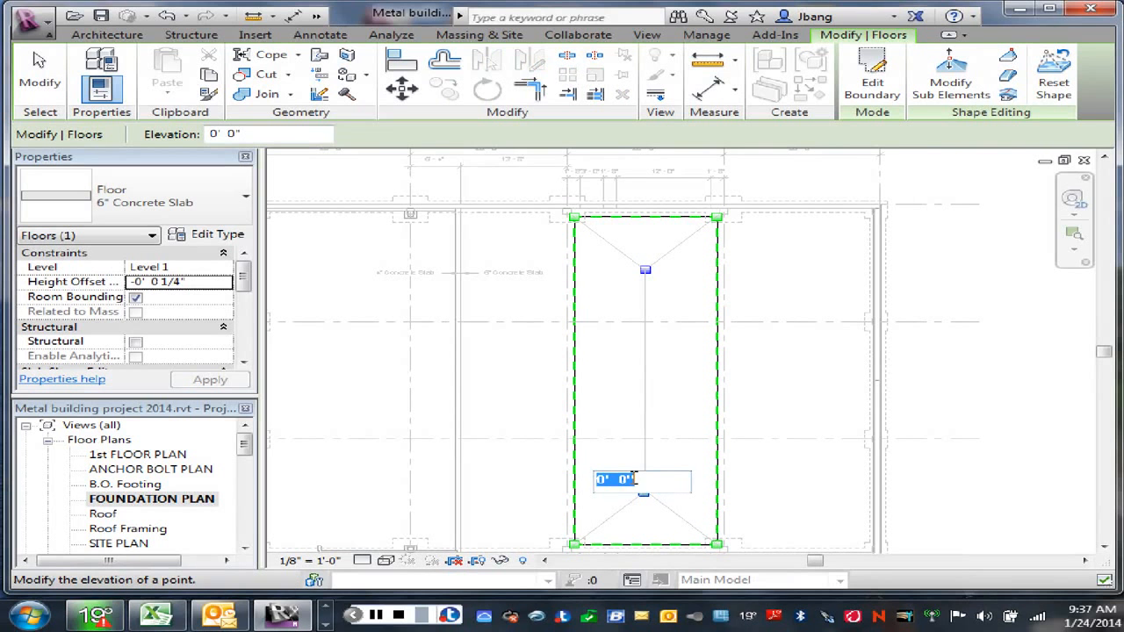
drag(619, 481, 630, 482)
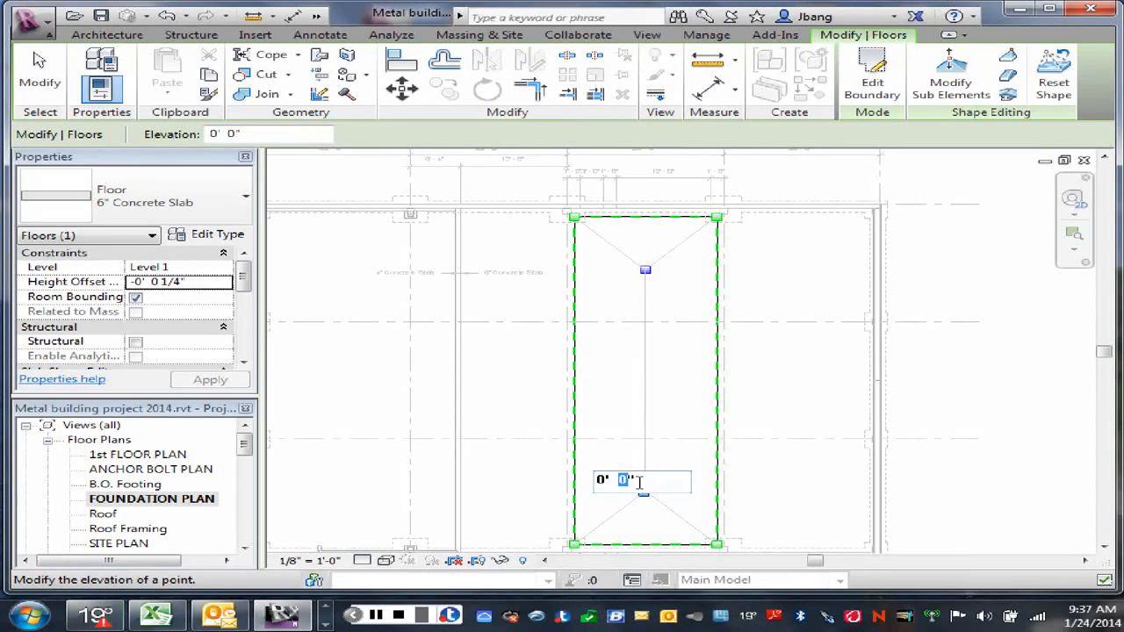
text(1/4")
key(Return)
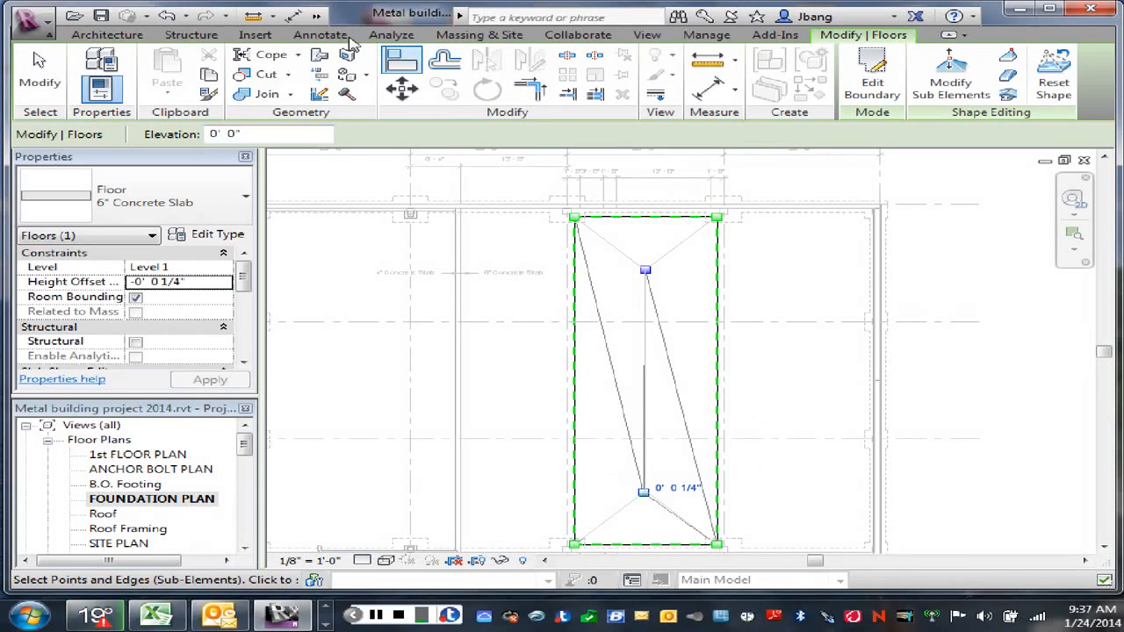
click(167, 16)
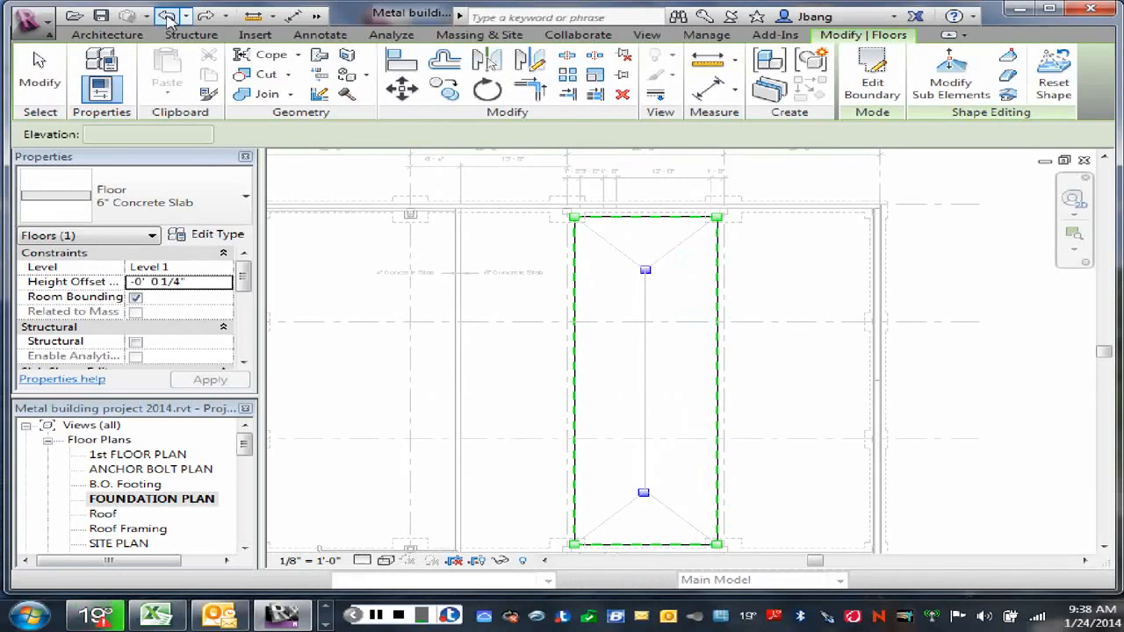
Step: Leave the infill slab's shape editing and reselect the slab
right_click(660, 297)
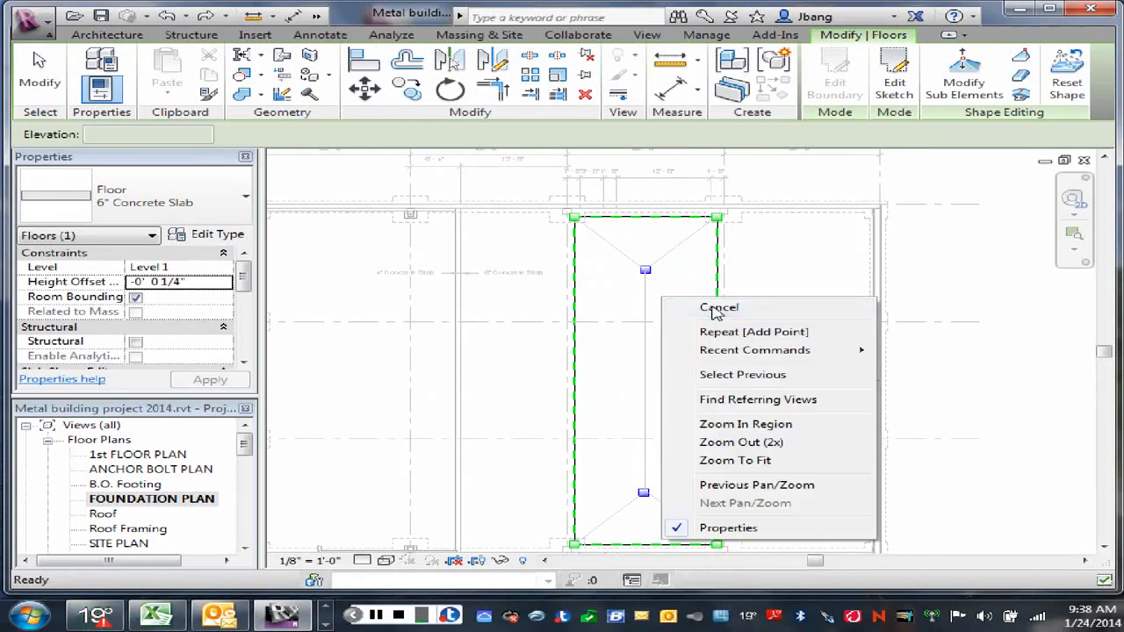
click(674, 302)
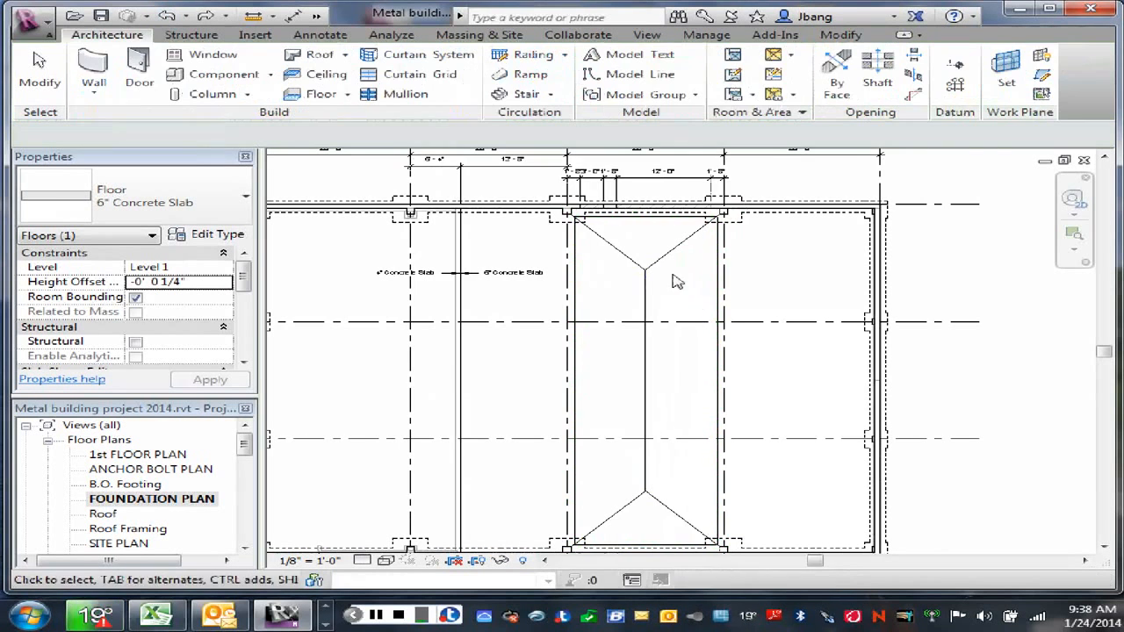
click(718, 273)
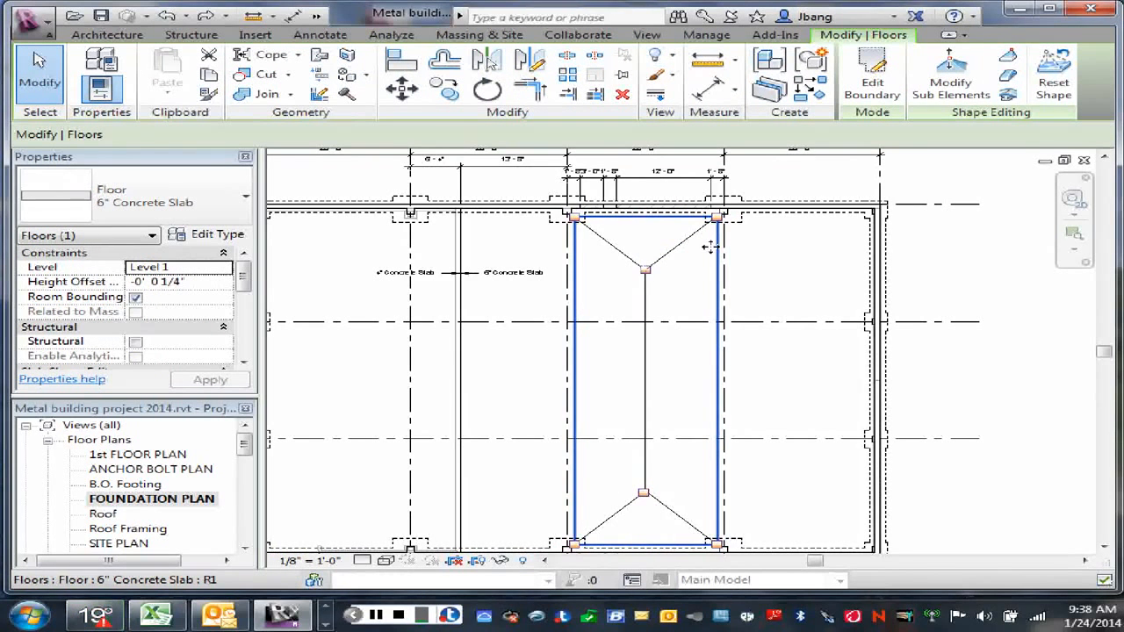
Step: Check the two centre-line shape points of the infill slab and set its height offset from Level 1 to 0' 0"
click(949, 86)
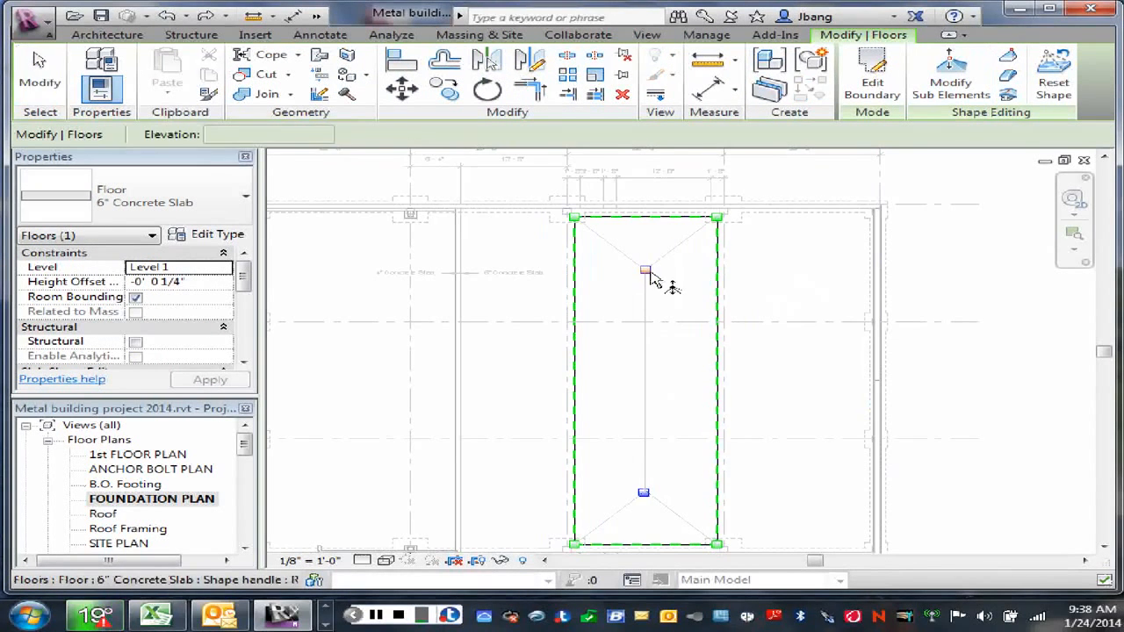
click(649, 273)
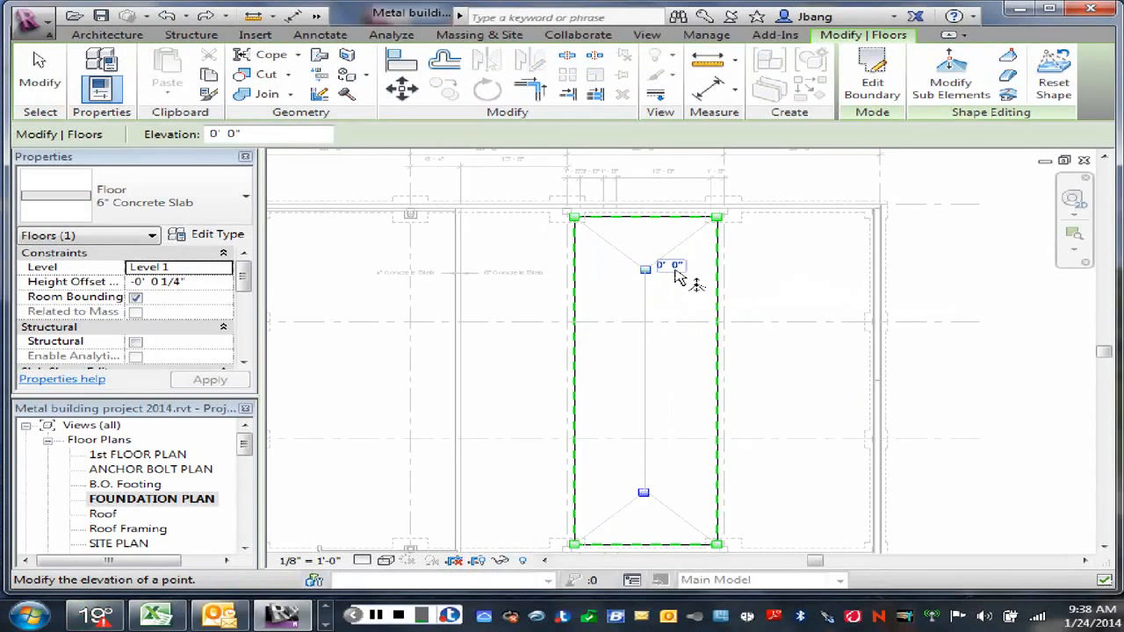
click(672, 286)
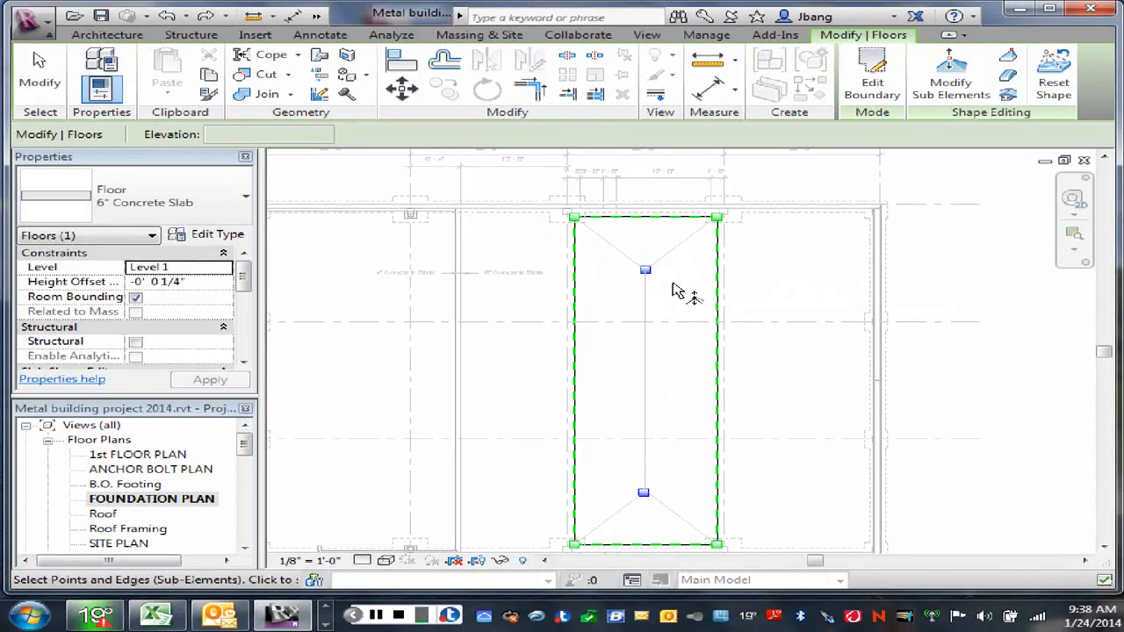
click(646, 497)
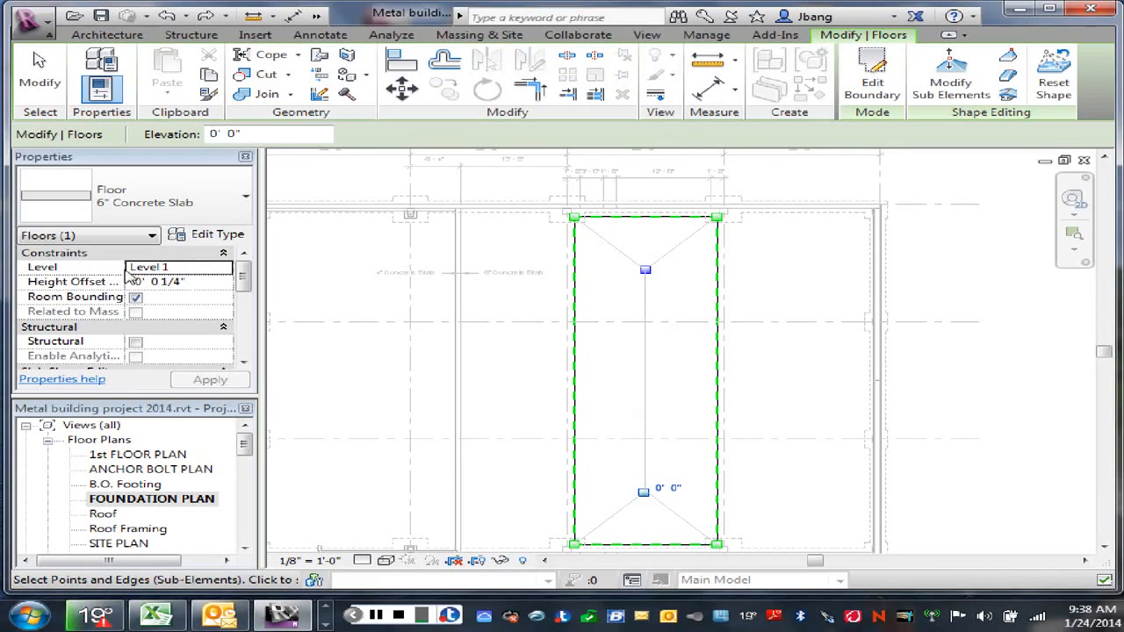
click(180, 282)
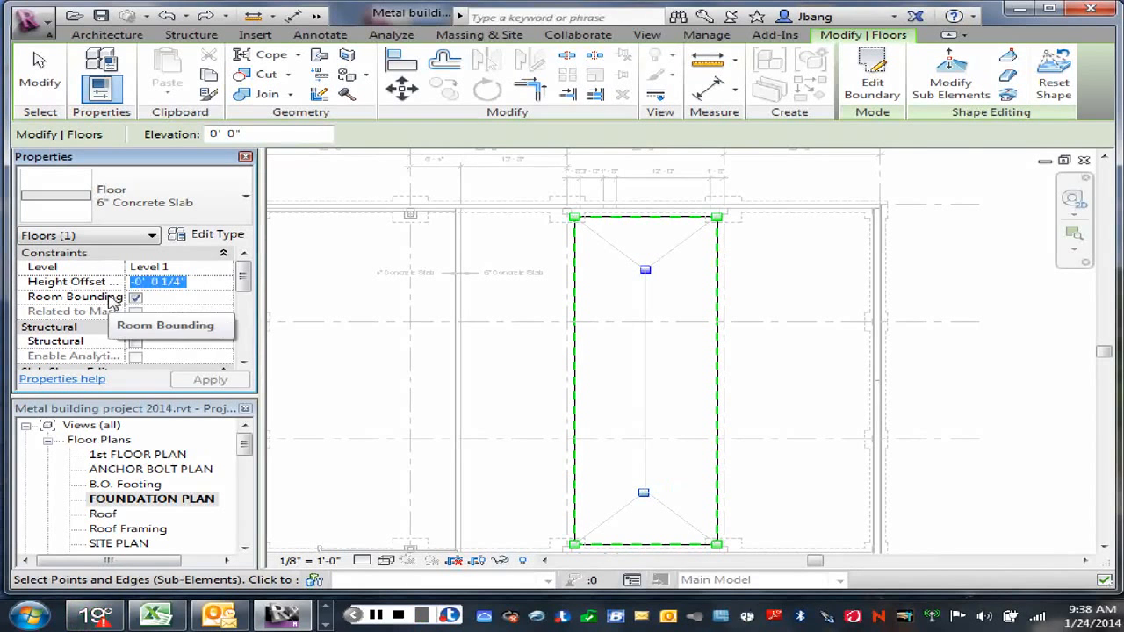
text(0)
click(211, 380)
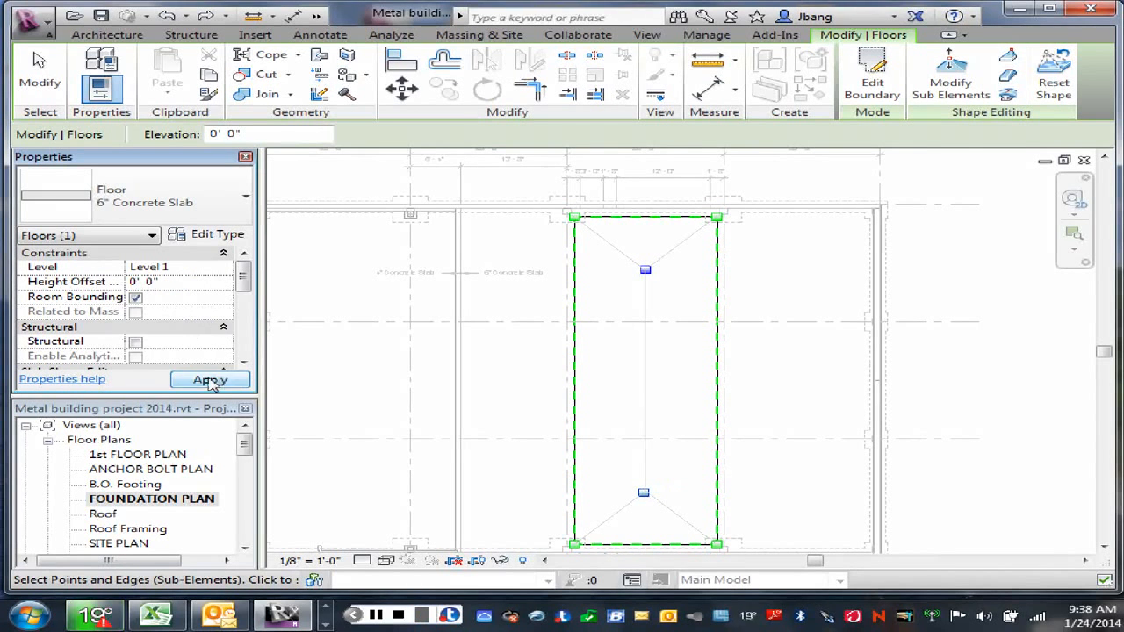
Step: Set the elevation of the upper shape point on the slab's centre line to -0' 0 1/4"
click(644, 276)
click(646, 275)
click(665, 265)
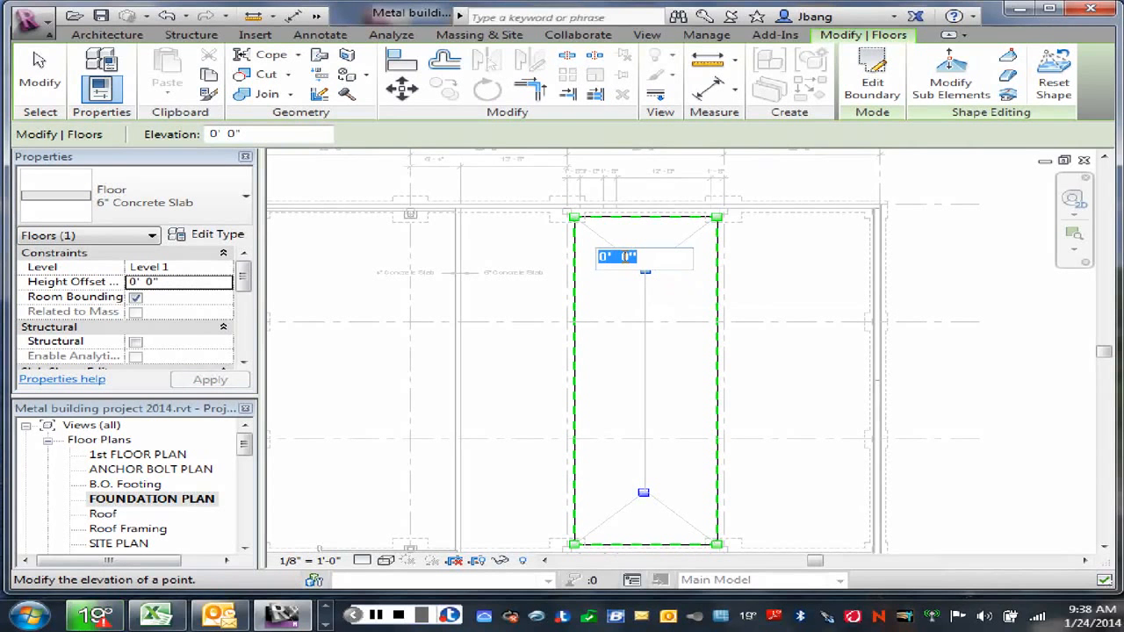
click(624, 257)
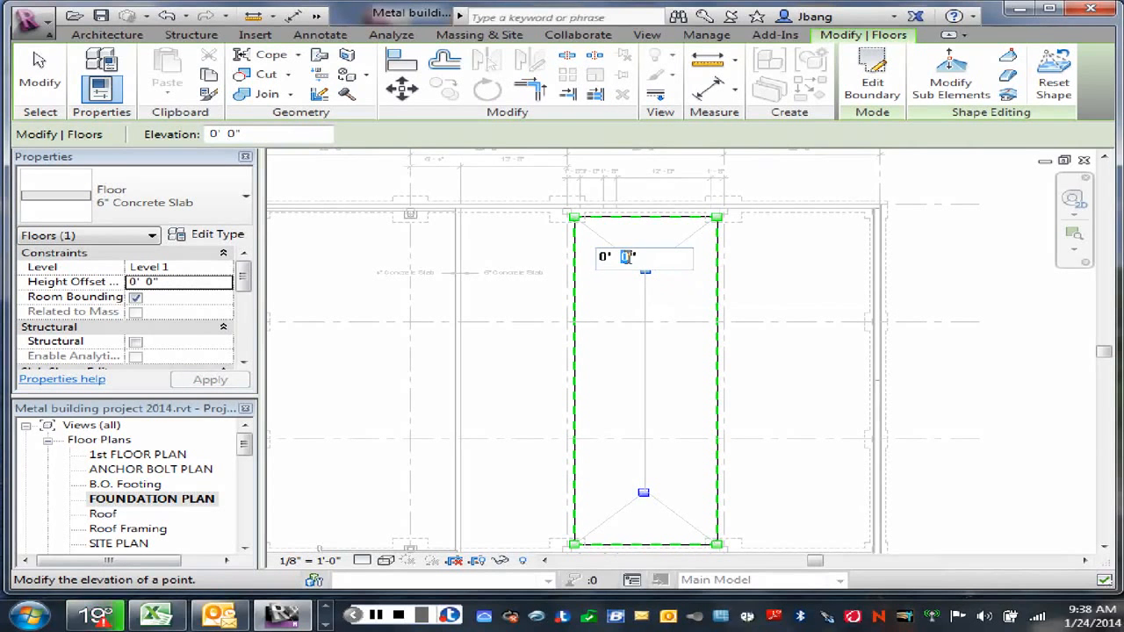
text(1/4)
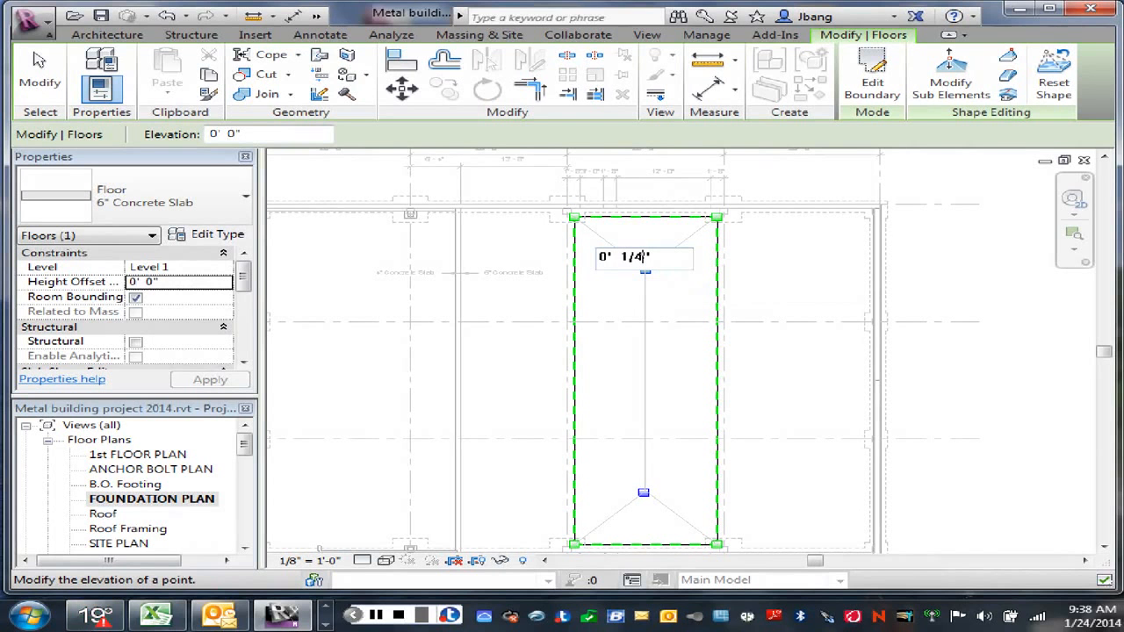
click(599, 256)
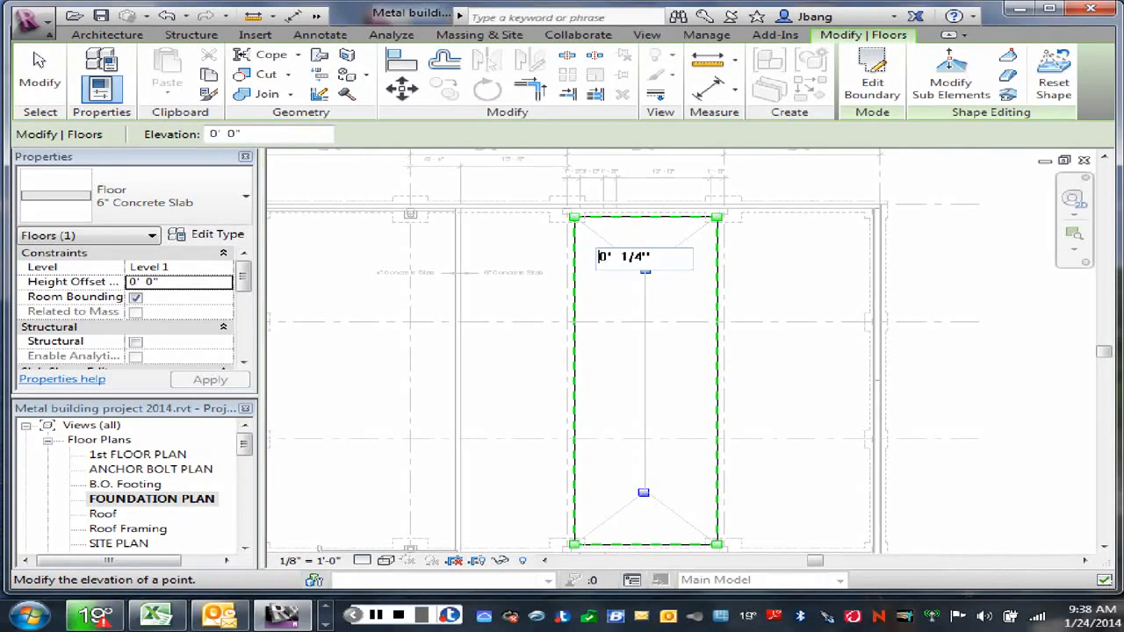
text(-)
key(Return)
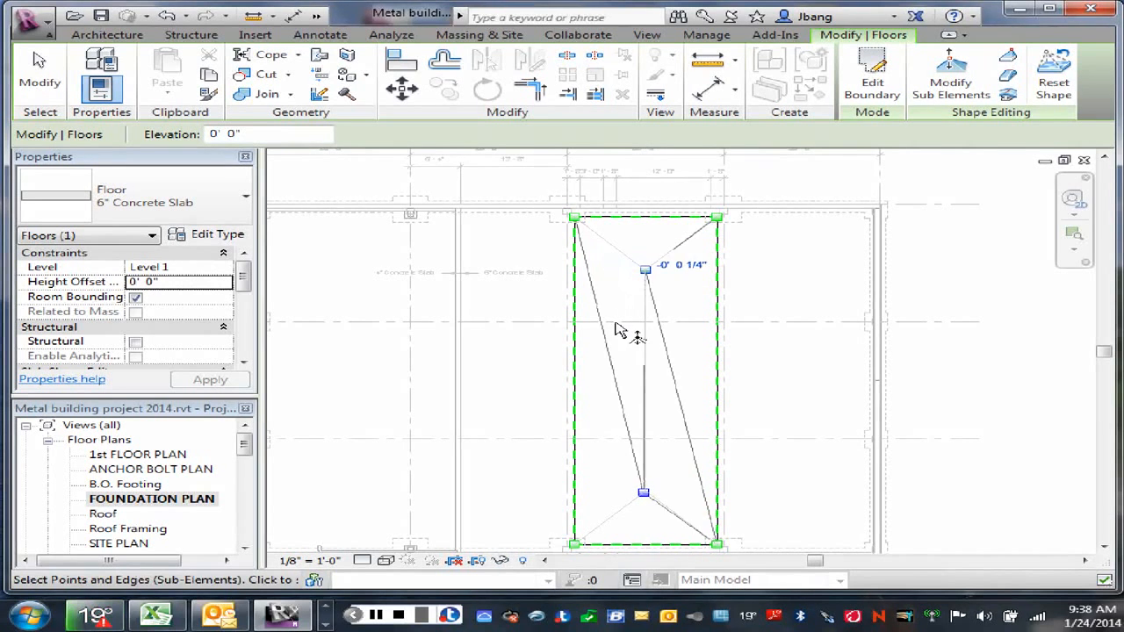
Step: Set the elevation of the lower shape point on the slab's centre line to -0' 2"
click(645, 494)
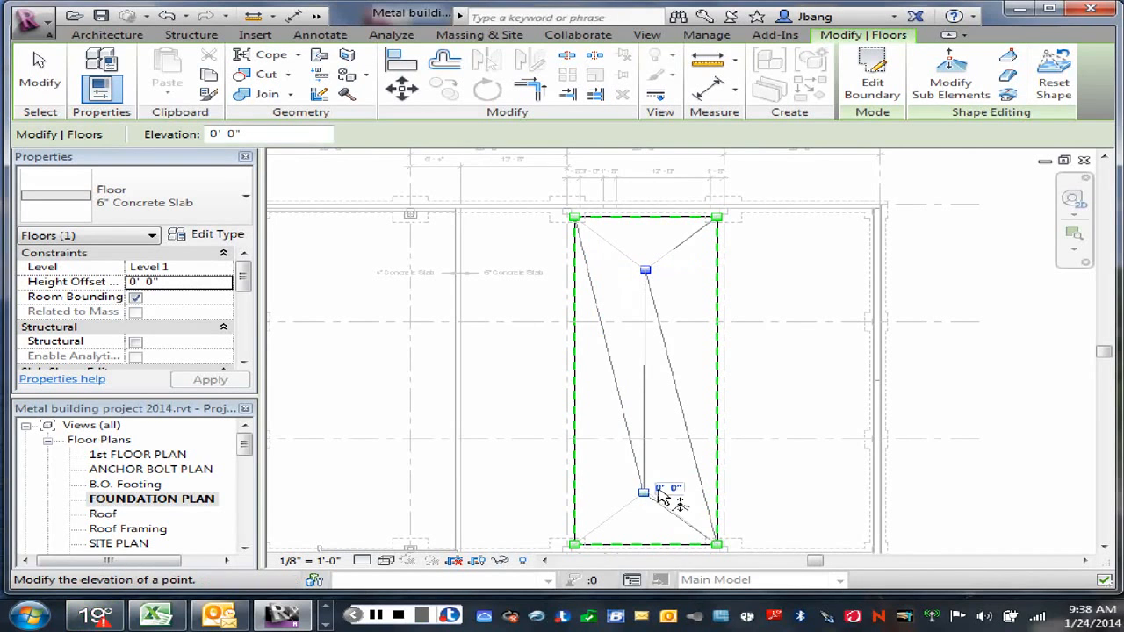
click(666, 489)
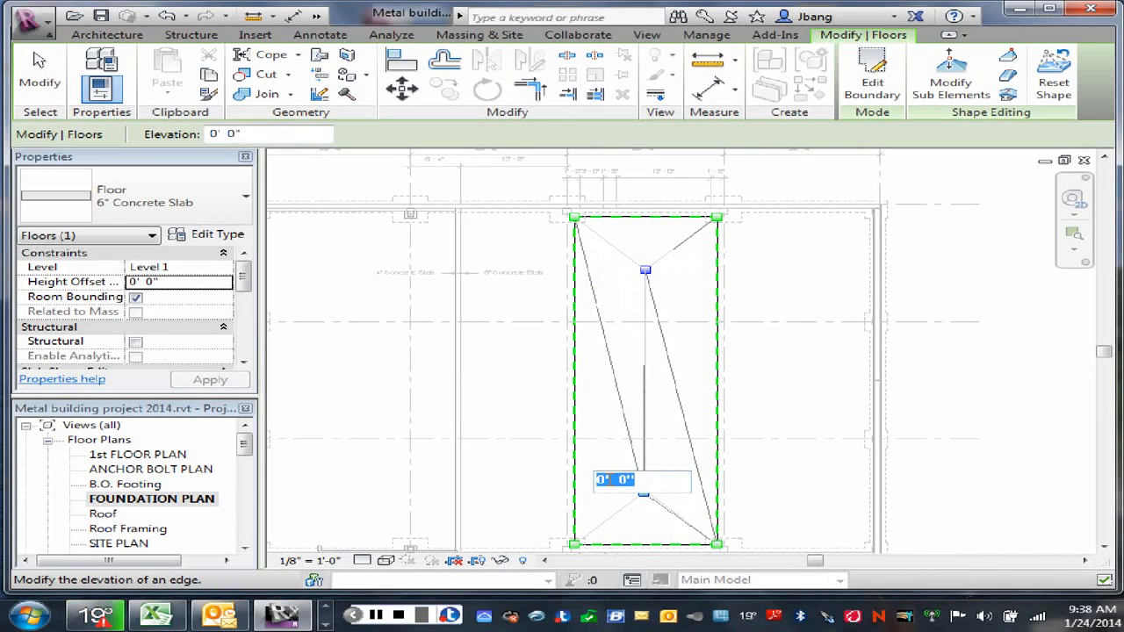
click(601, 479)
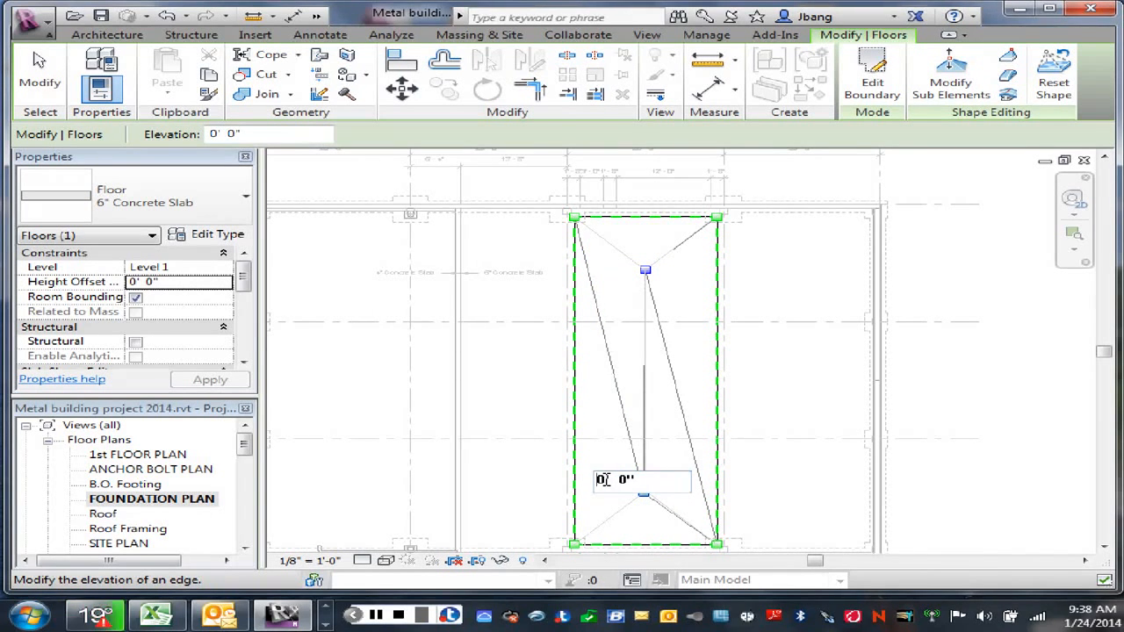
text(1)
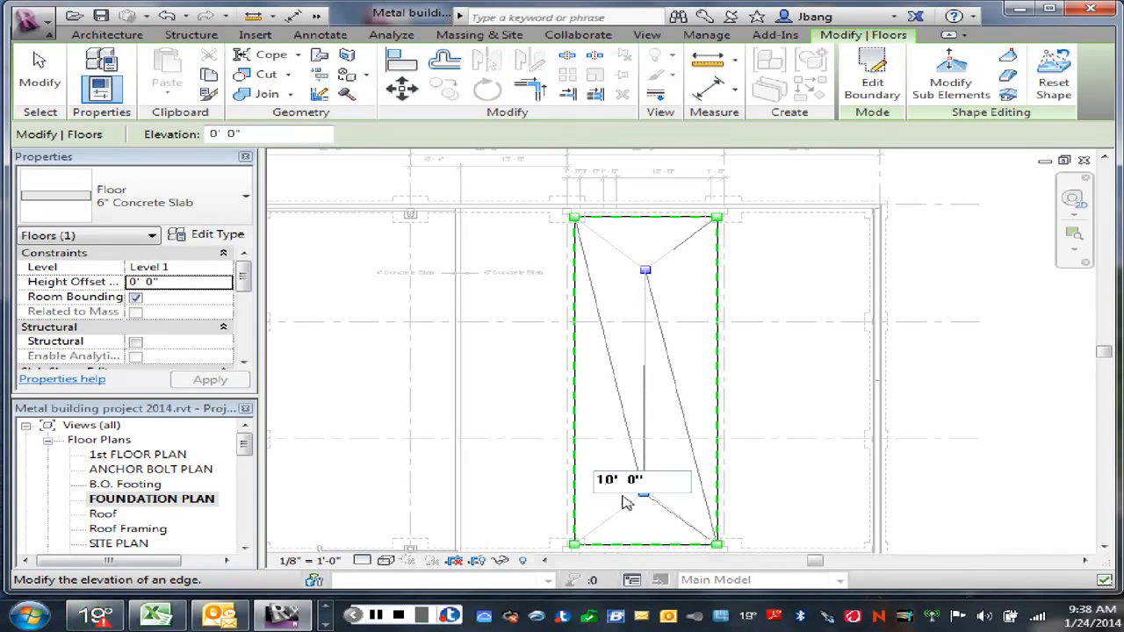
double_click(606, 479)
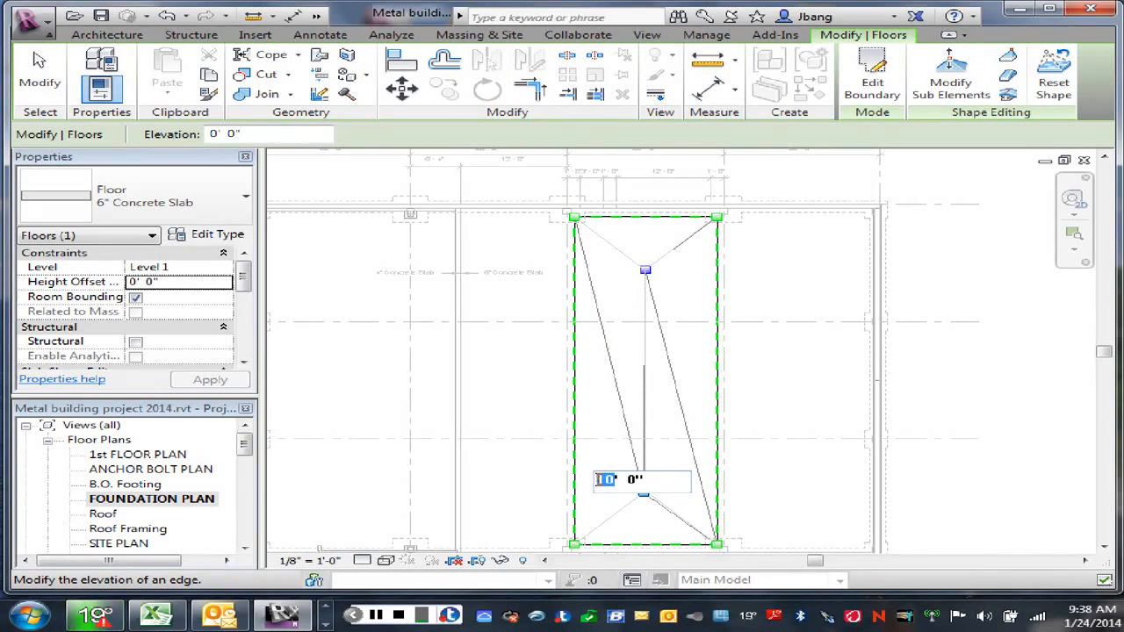
key(BackSpace)
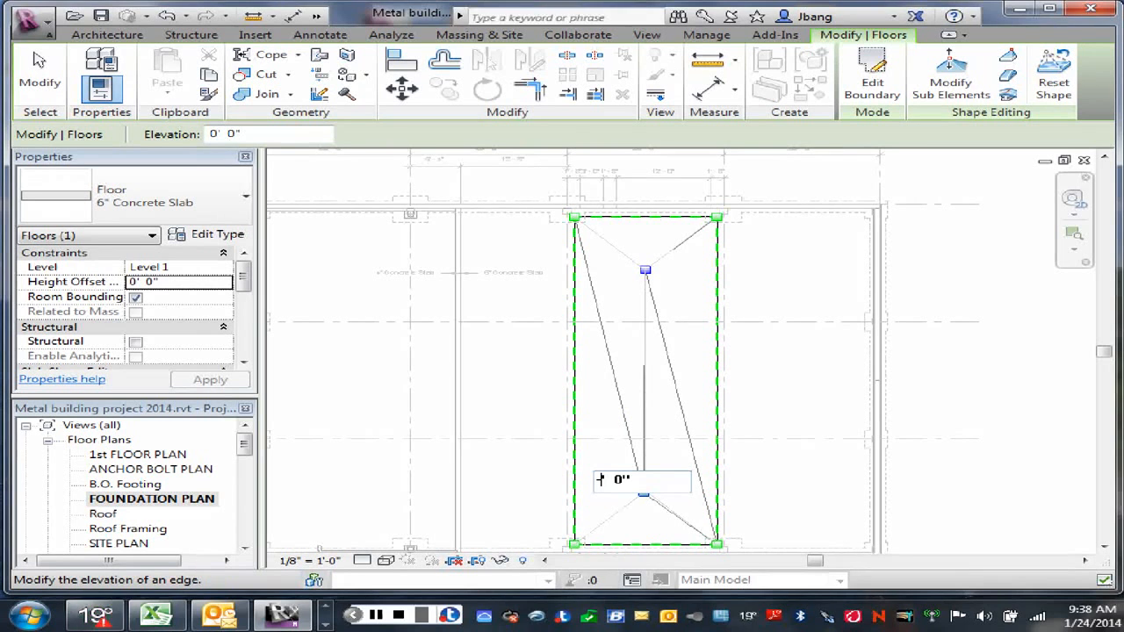
text(-0' )
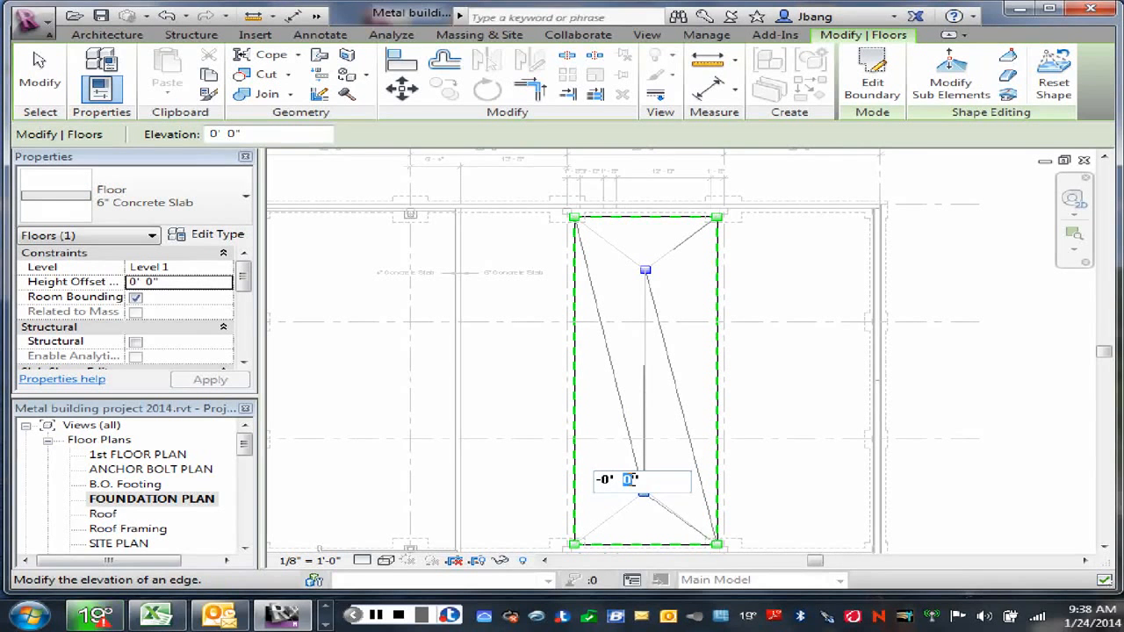
text(2)
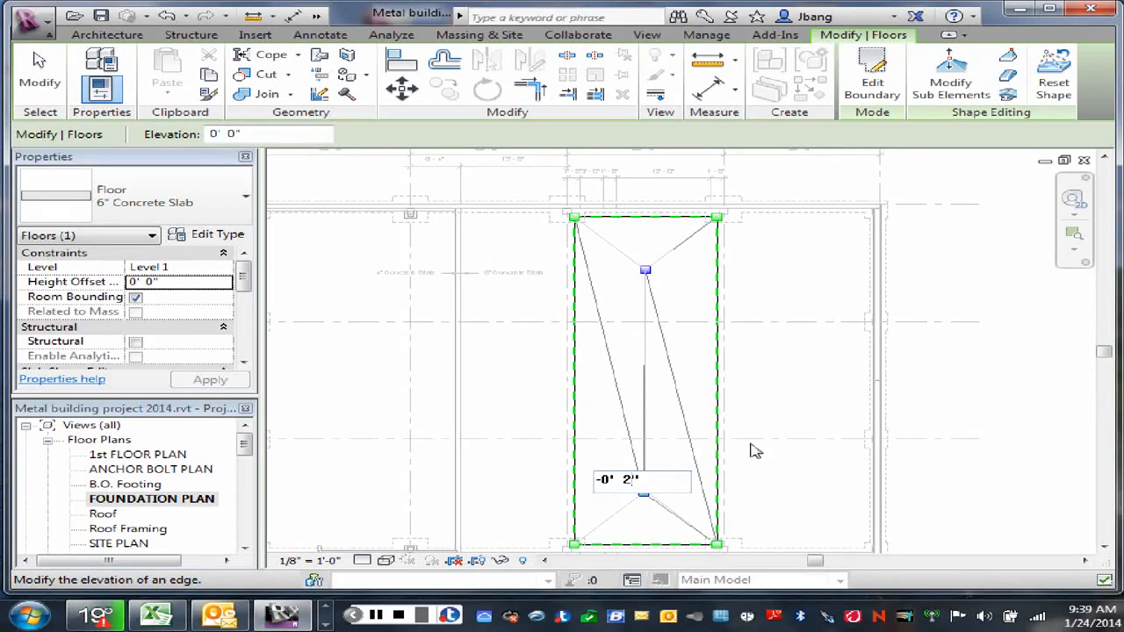
key(Return)
click(647, 276)
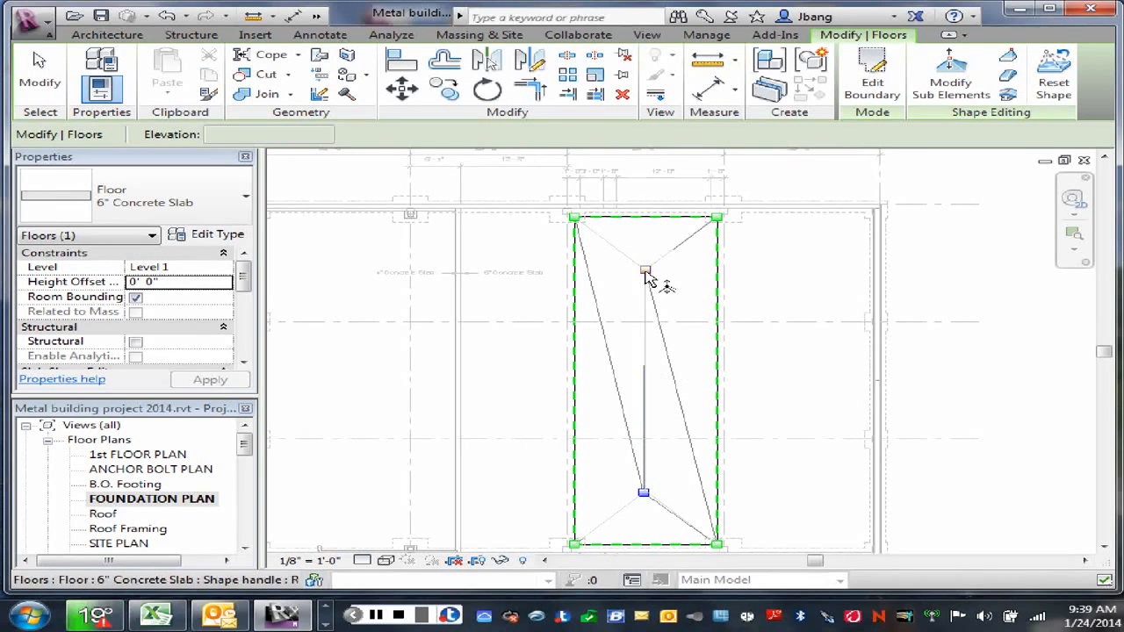
click(648, 269)
right_click(672, 242)
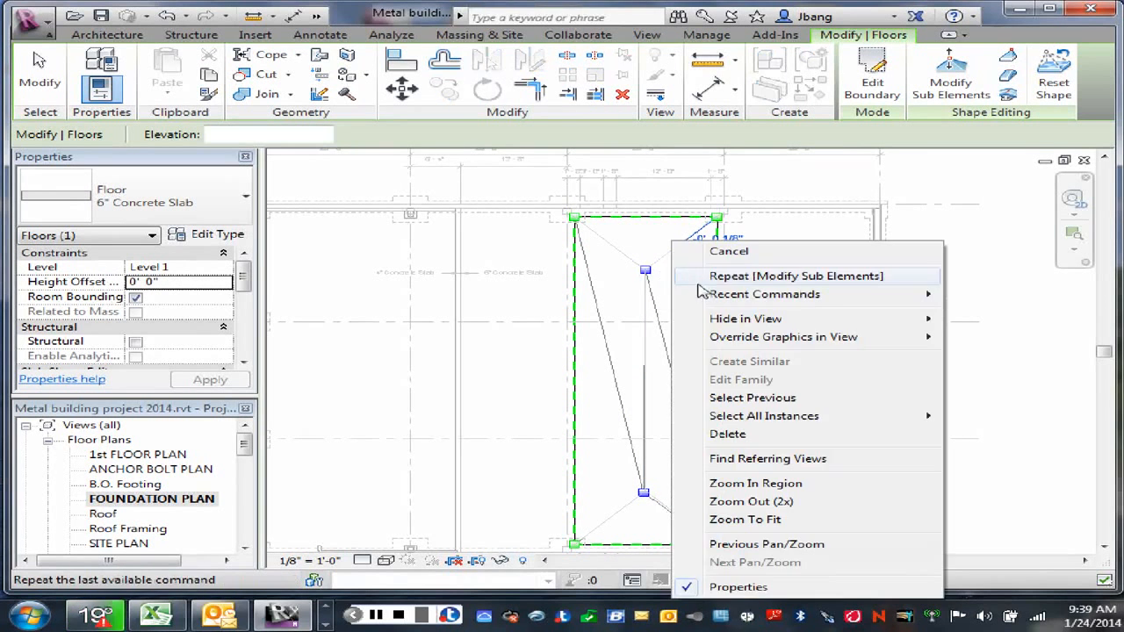
click(720, 252)
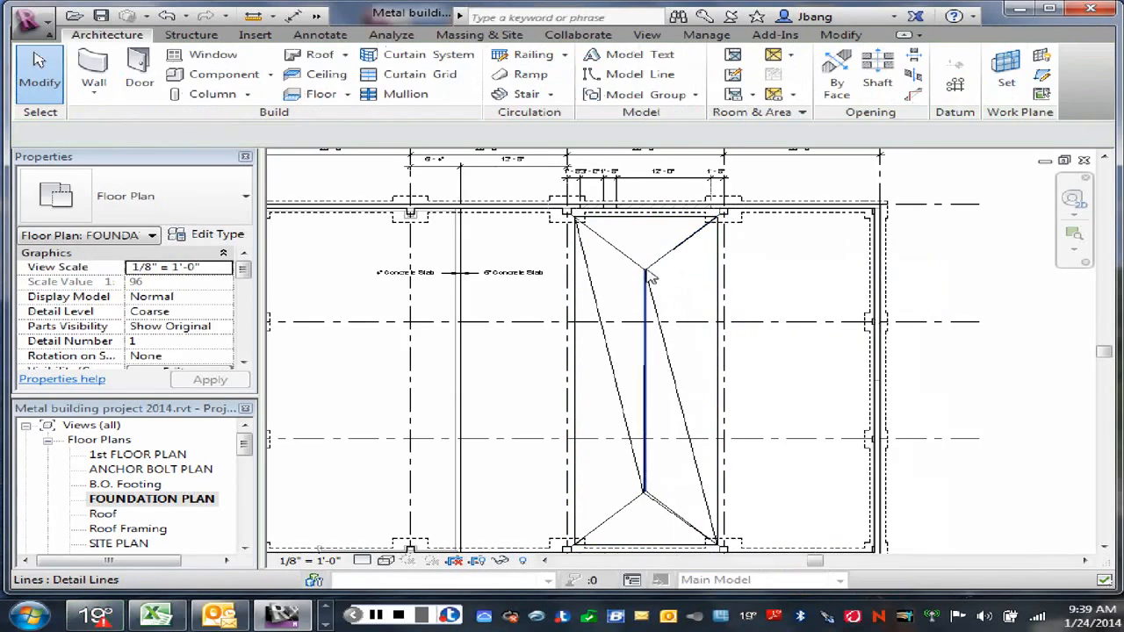
click(718, 271)
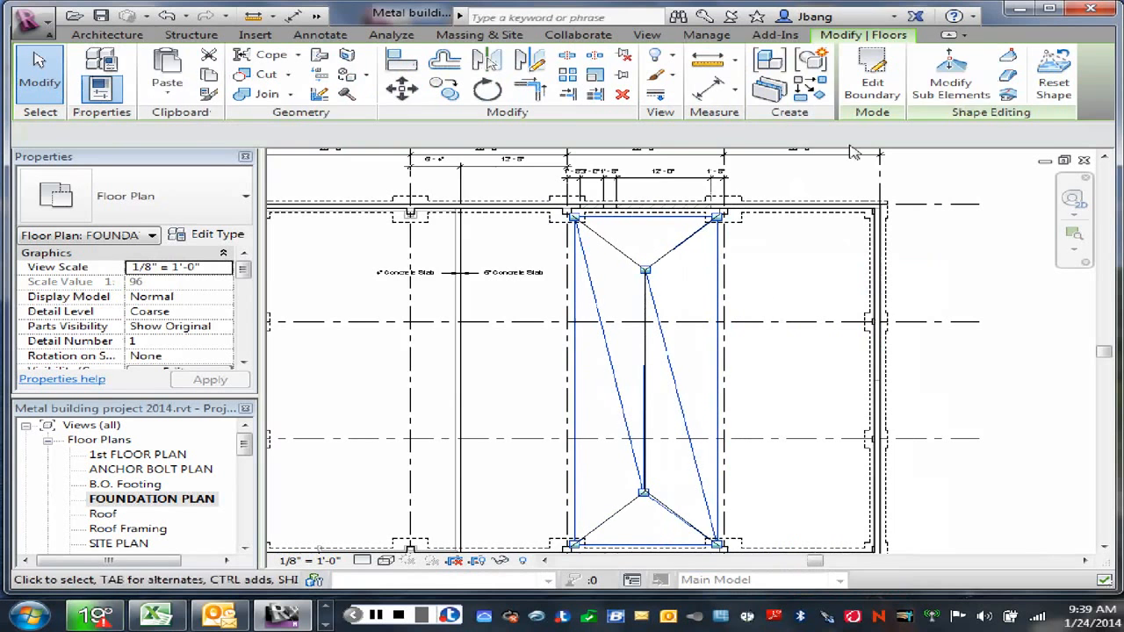
click(951, 79)
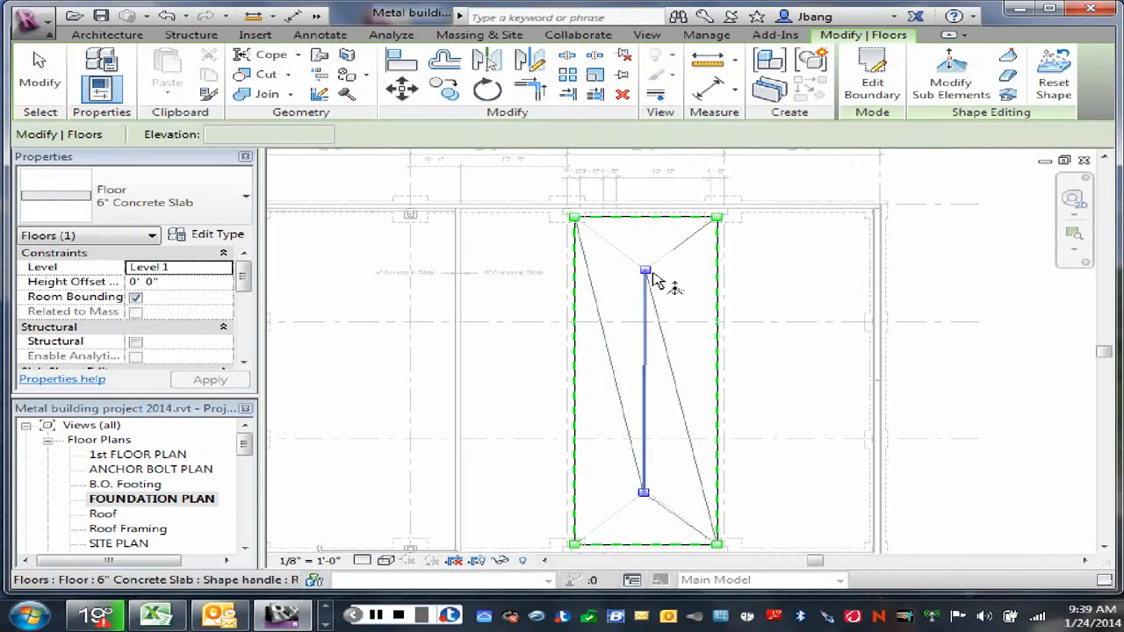
click(647, 273)
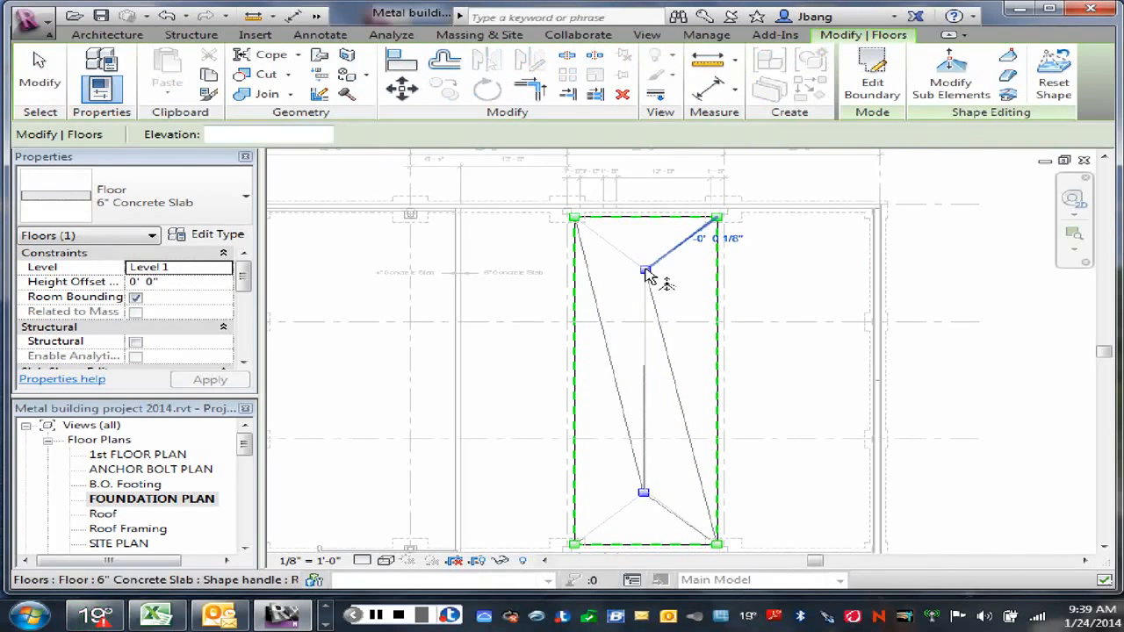
right_click(654, 281)
click(667, 252)
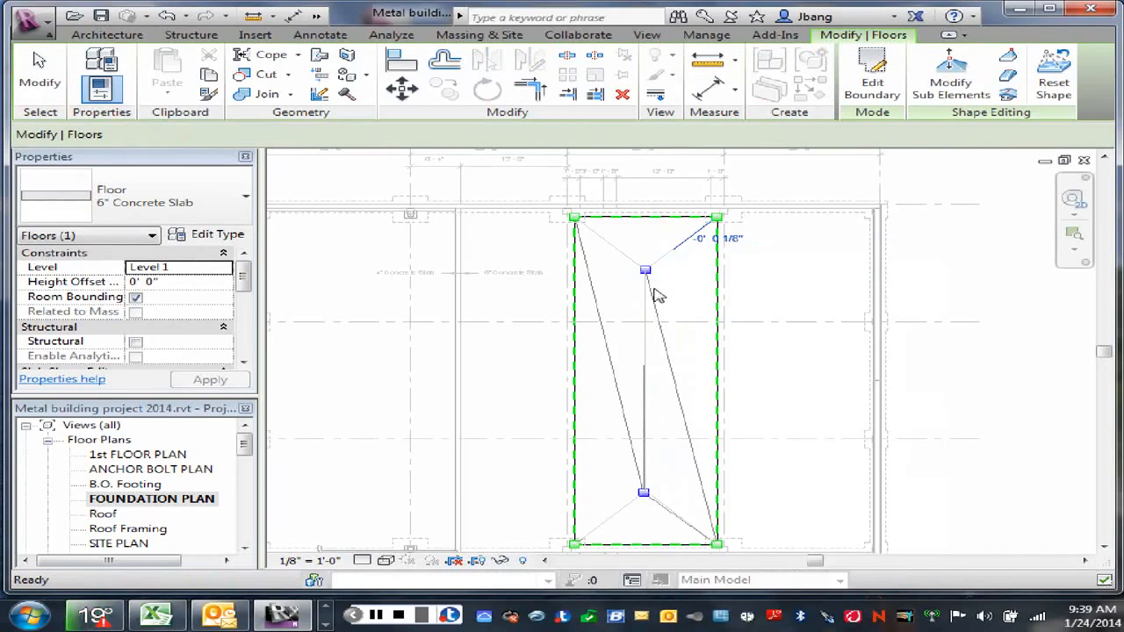
scroll(658, 296, up, 3)
key(Escape)
key(Escape)
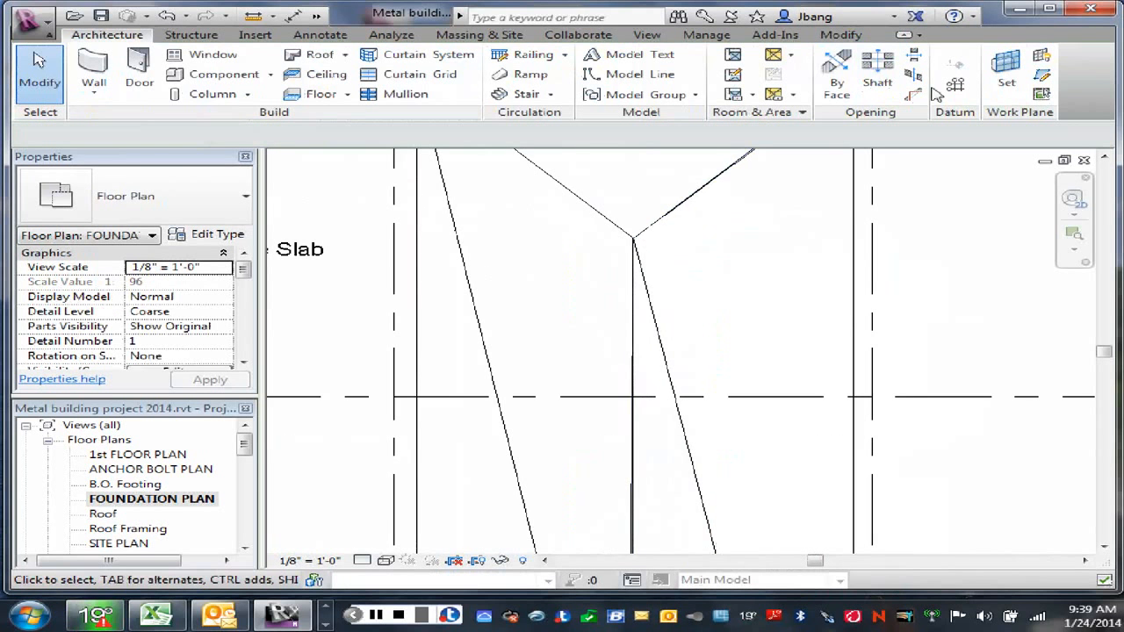
Step: Reopen the infill slab's shape editing and set the upper centre-line shape point's elevation to -0' 2"
scroll(734, 232, down, 2)
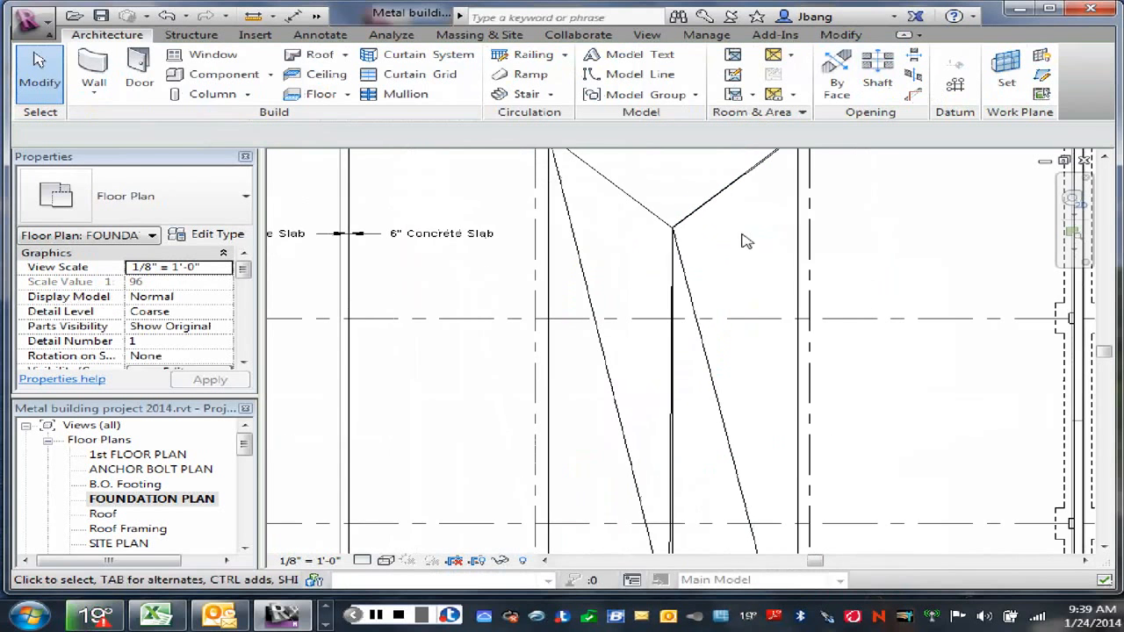
click(801, 226)
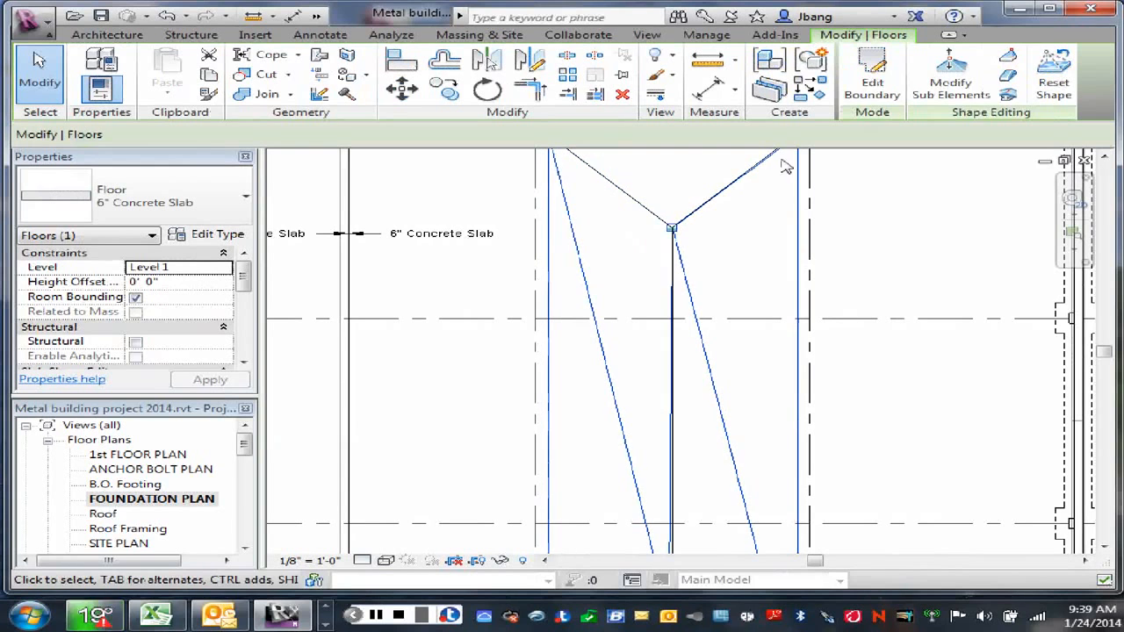
click(952, 83)
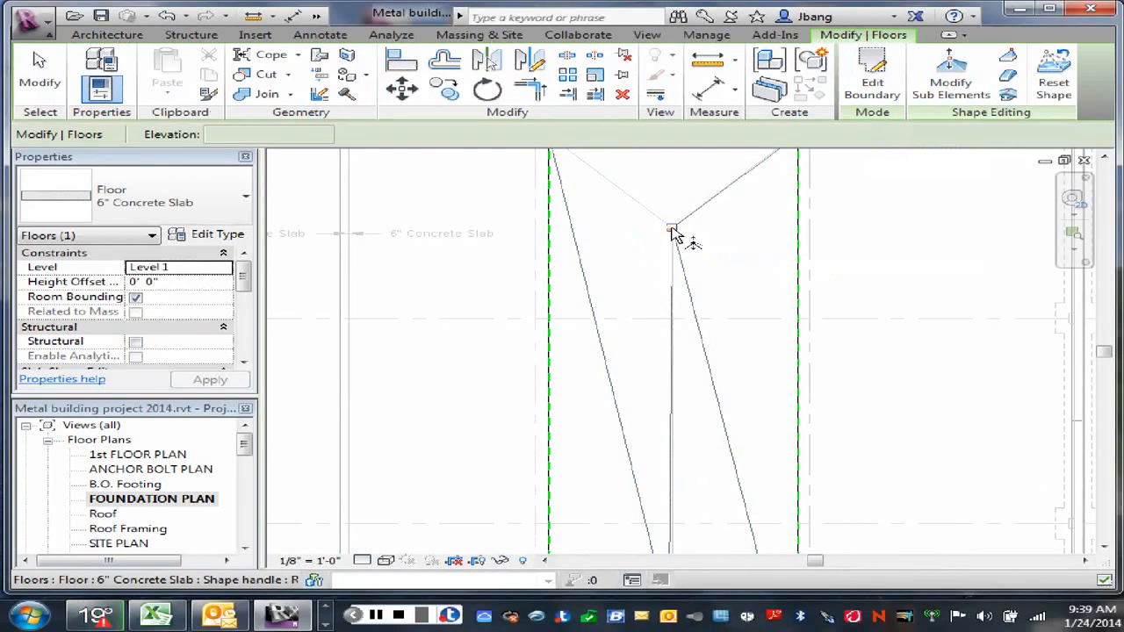
click(672, 230)
click(716, 224)
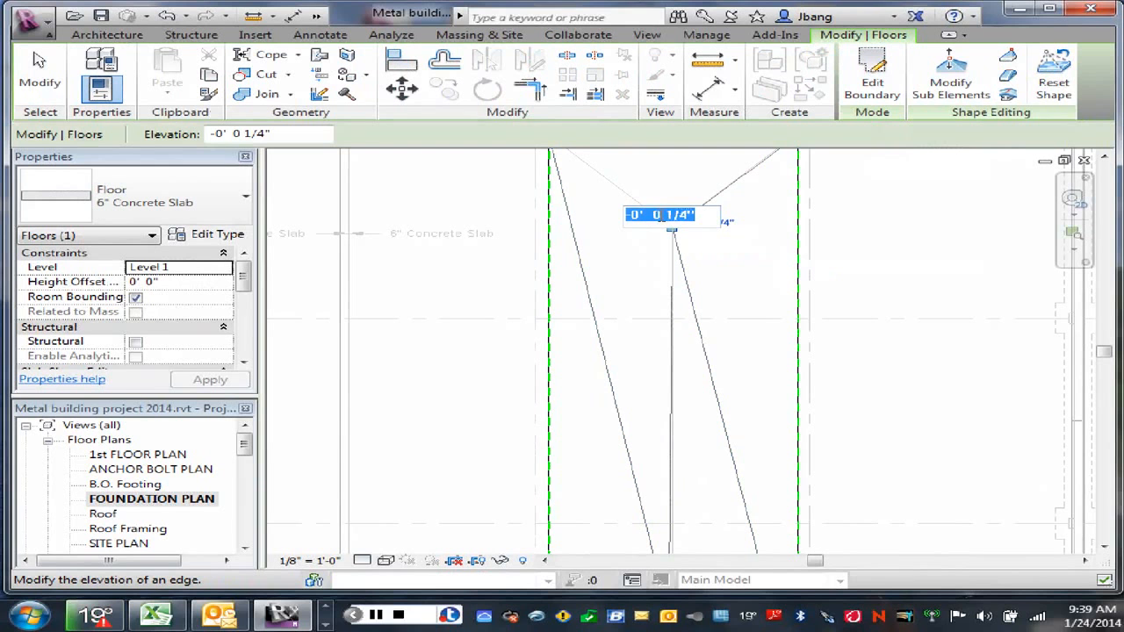
drag(665, 214, 690, 214)
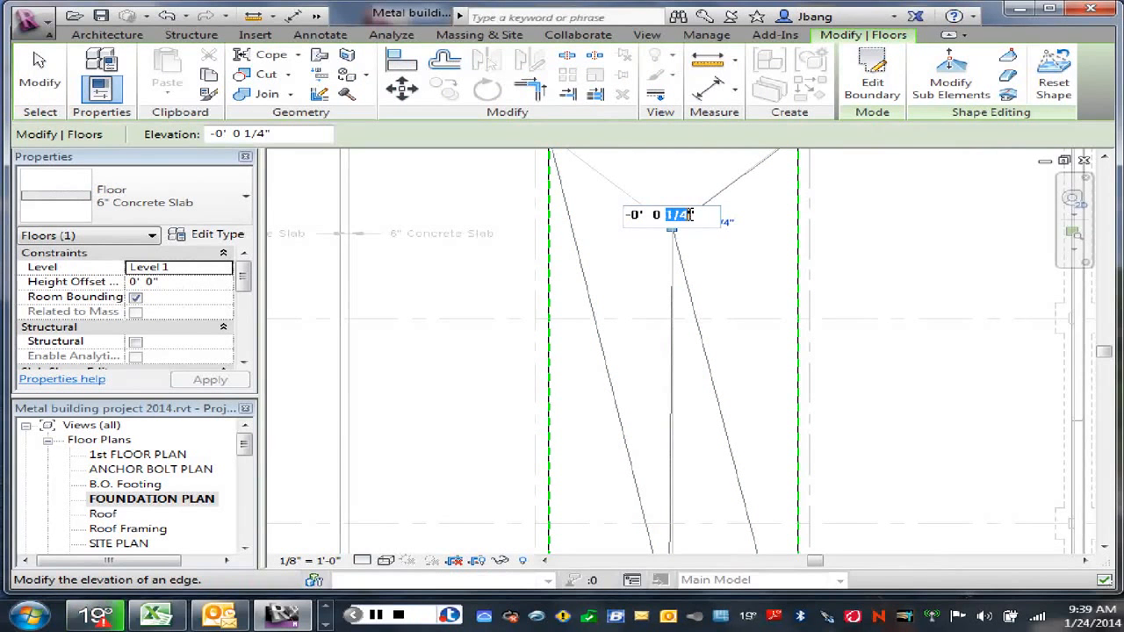
text(2)
key(Return)
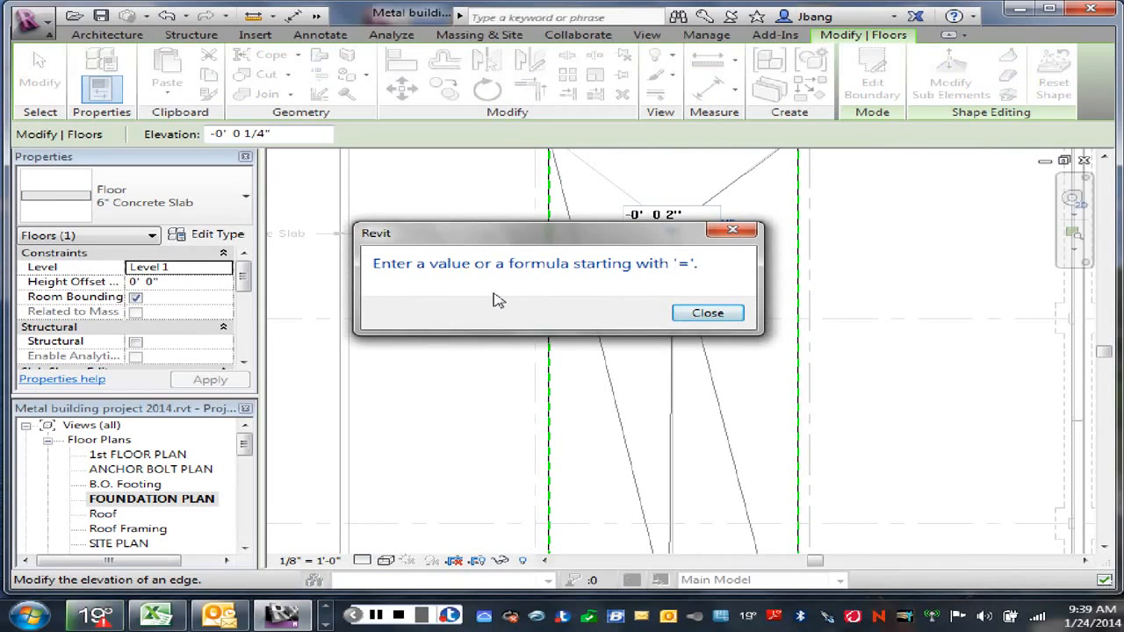
click(710, 314)
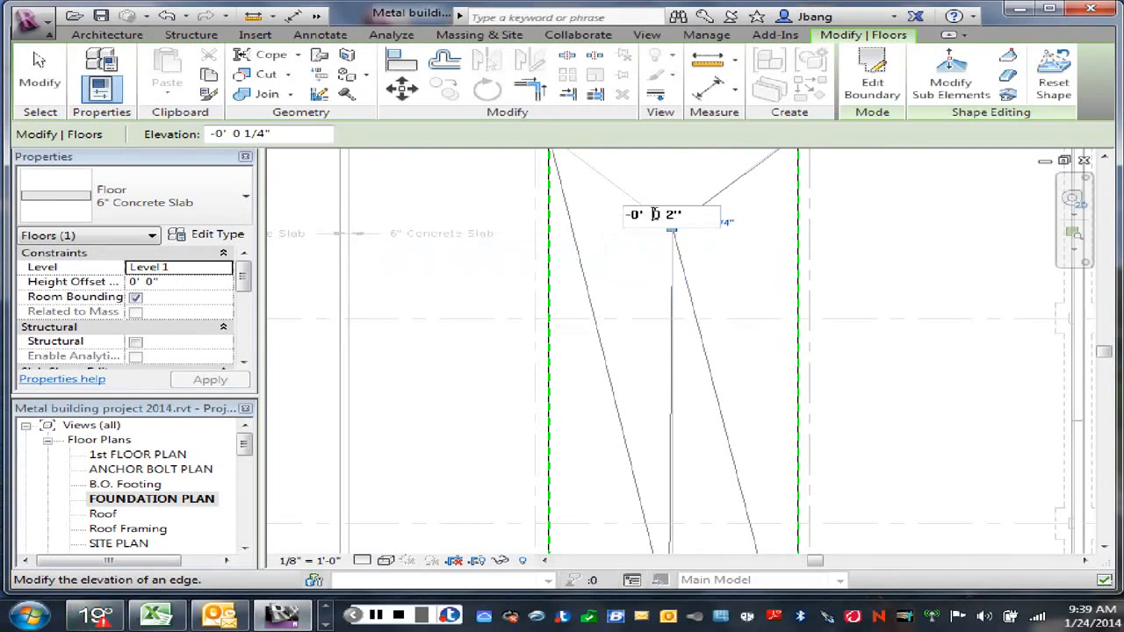
key(BackSpace)
click(728, 273)
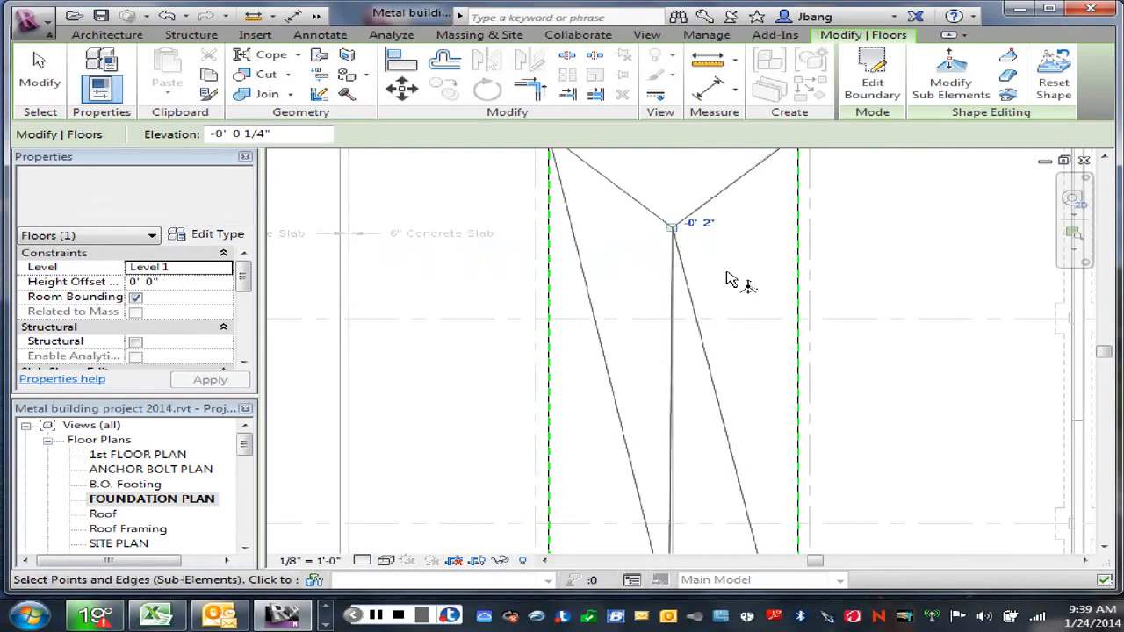
Step: Finish editing the infill slab's shape and examine its fold lines against the foundation plan between grids 3 and 4
click(728, 272)
scroll(735, 303, down, 2)
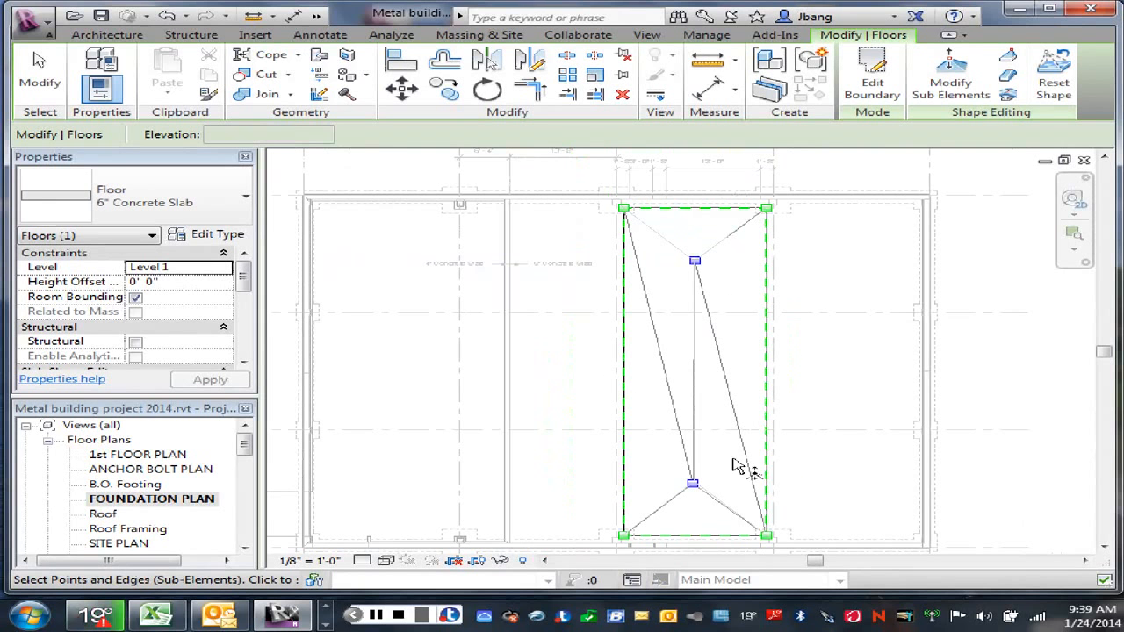
right_click(813, 378)
click(866, 133)
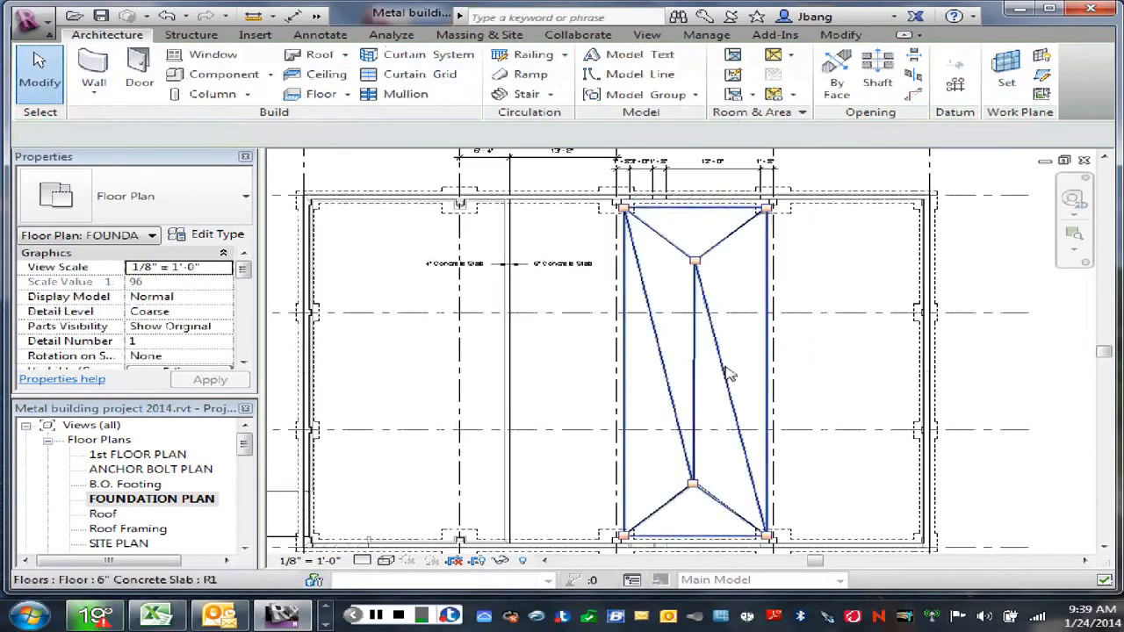
scroll(627, 327, up, 2)
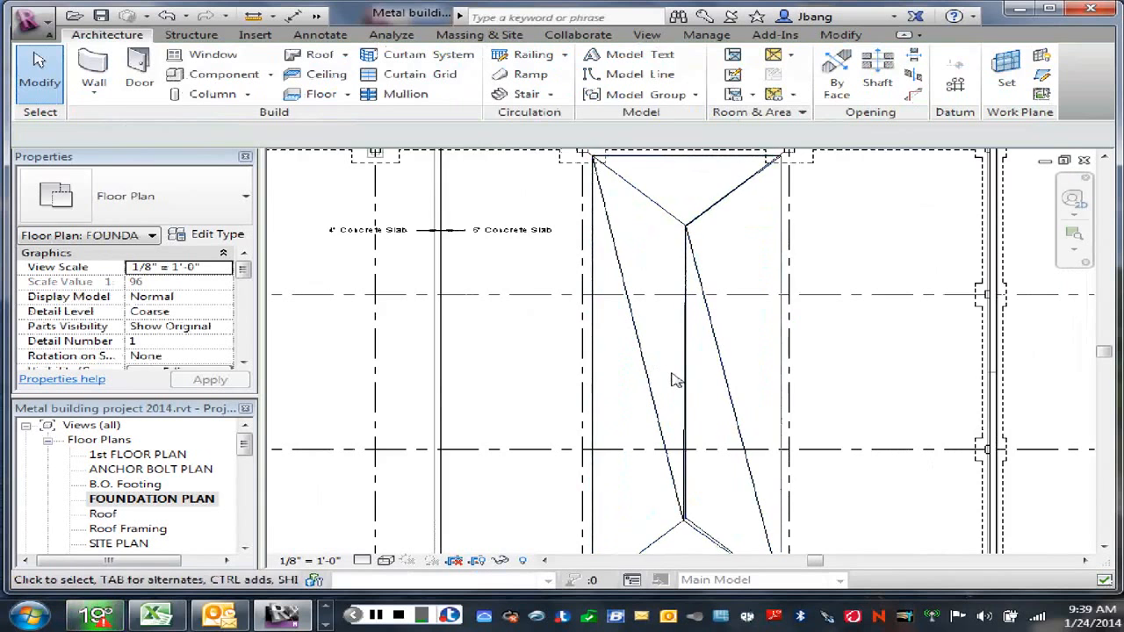
scroll(673, 373, down, 2)
scroll(667, 347, up, 2)
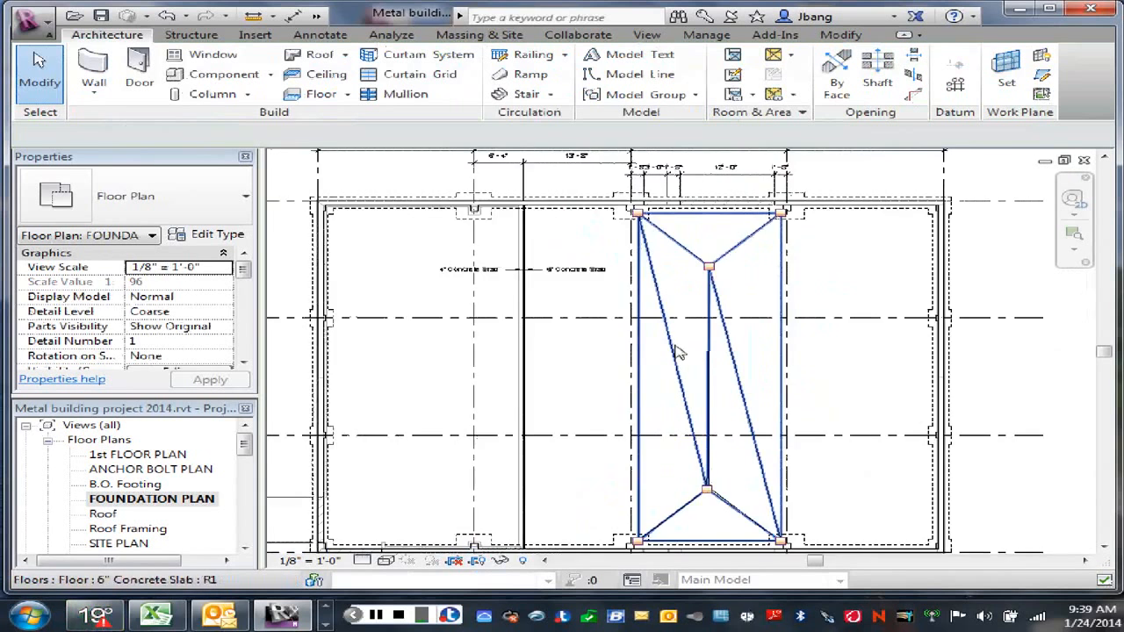
middle_drag(677, 351, 709, 412)
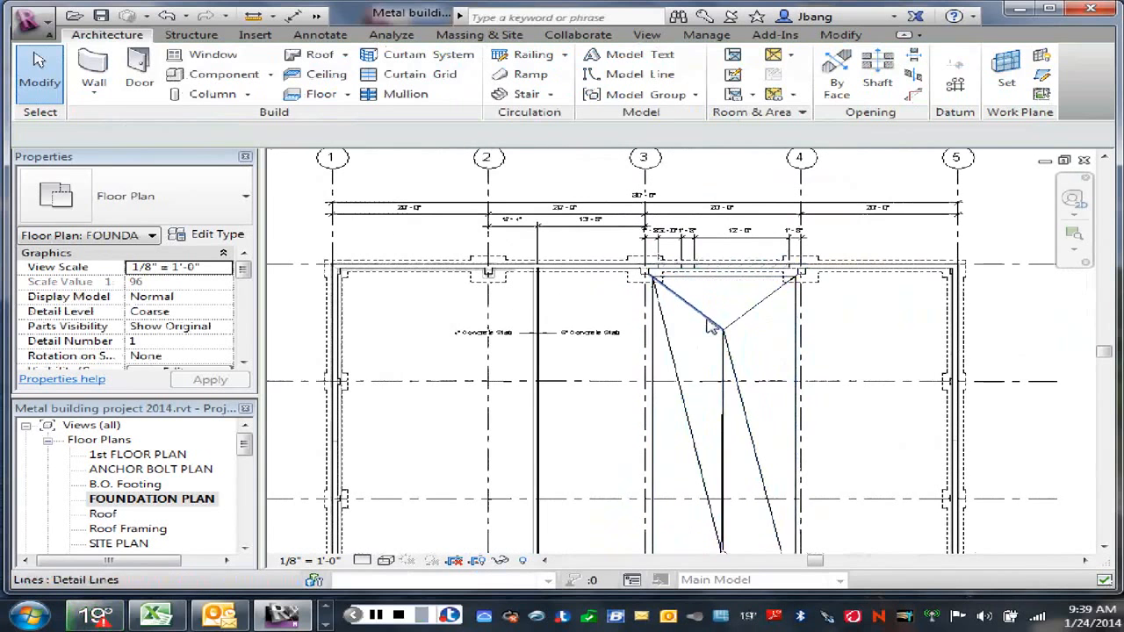
click(798, 341)
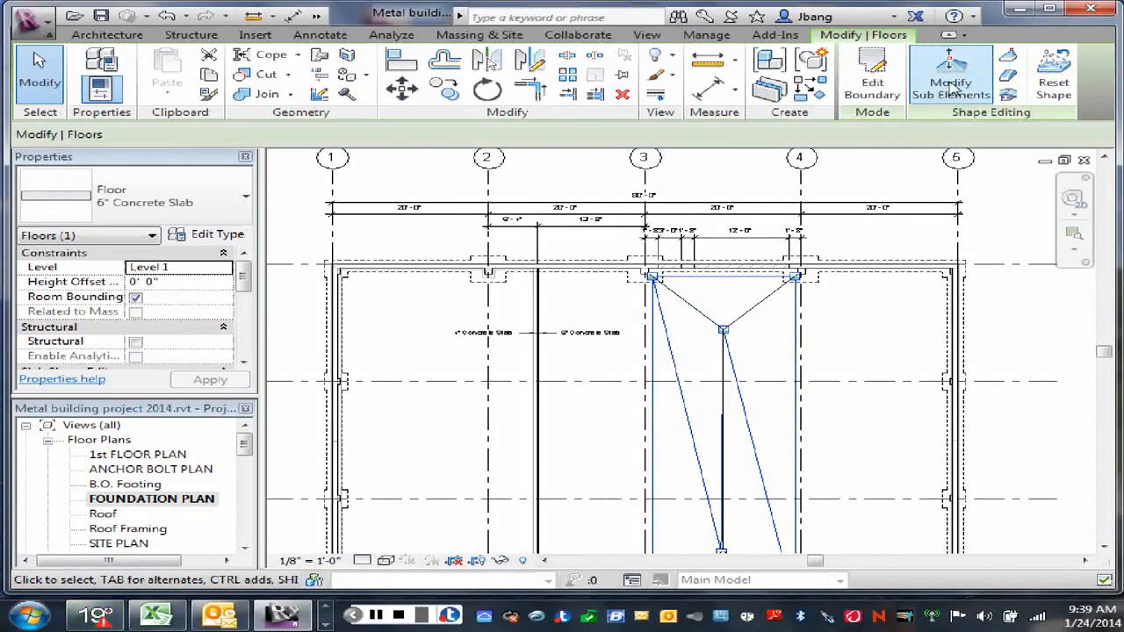
click(869, 88)
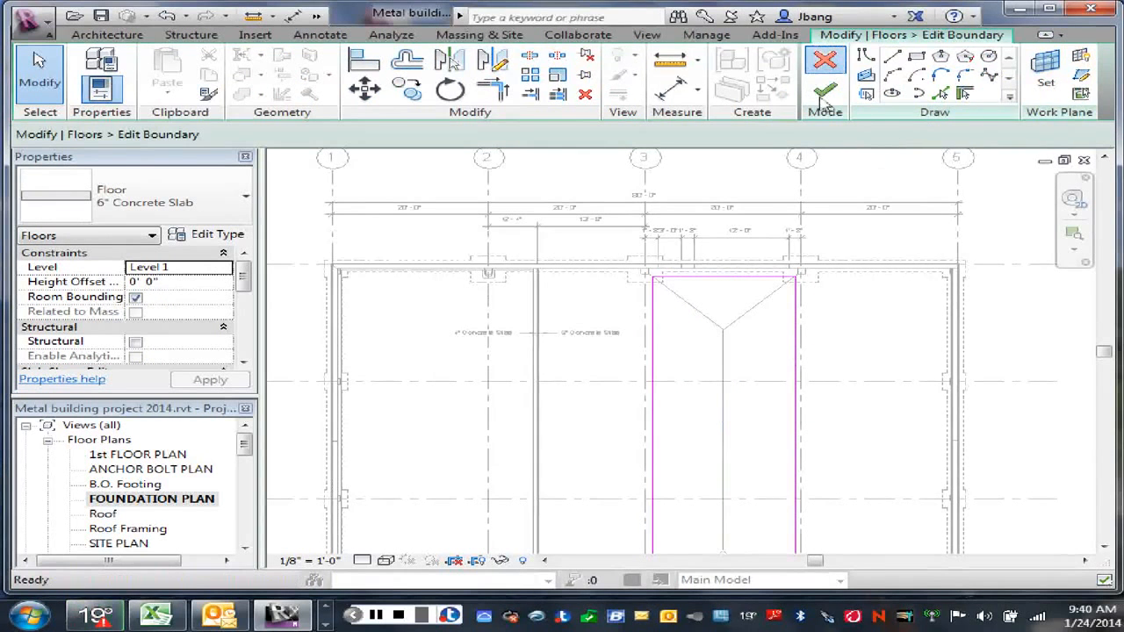
click(827, 60)
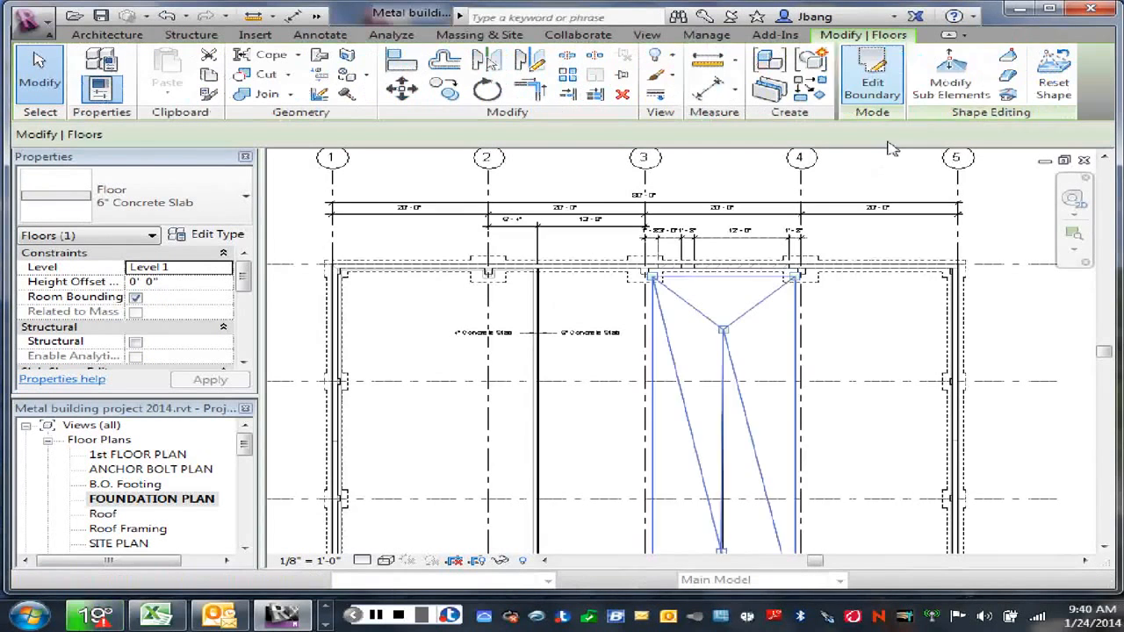
Step: Check the elevations of the infill slab's four corner shape points and its centre-line points, and leave shape editing
click(950, 83)
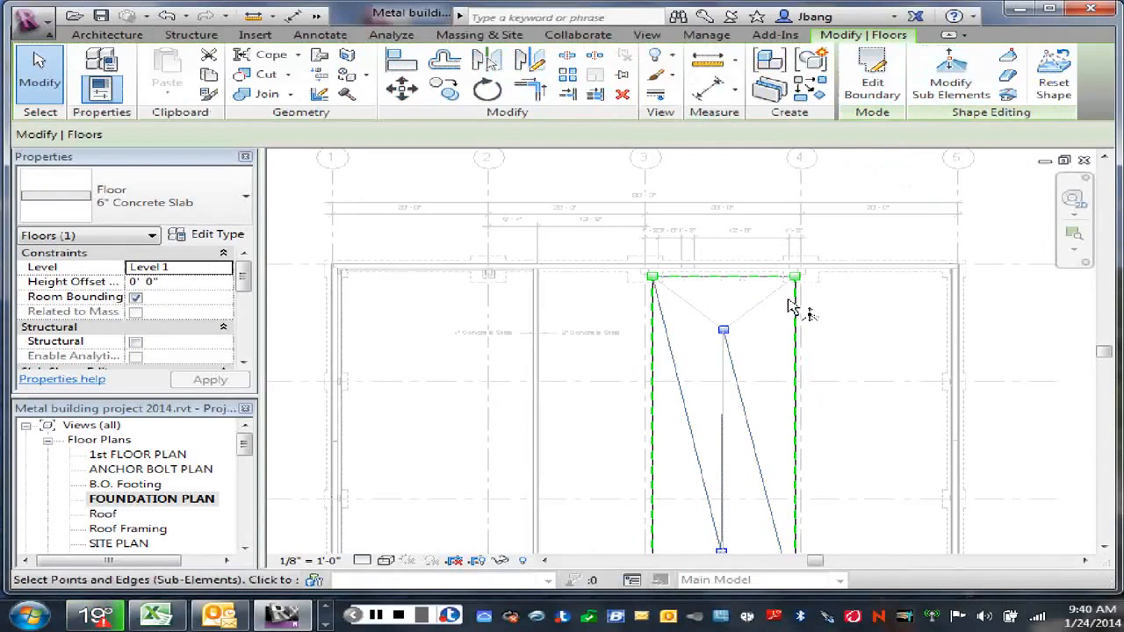
click(653, 279)
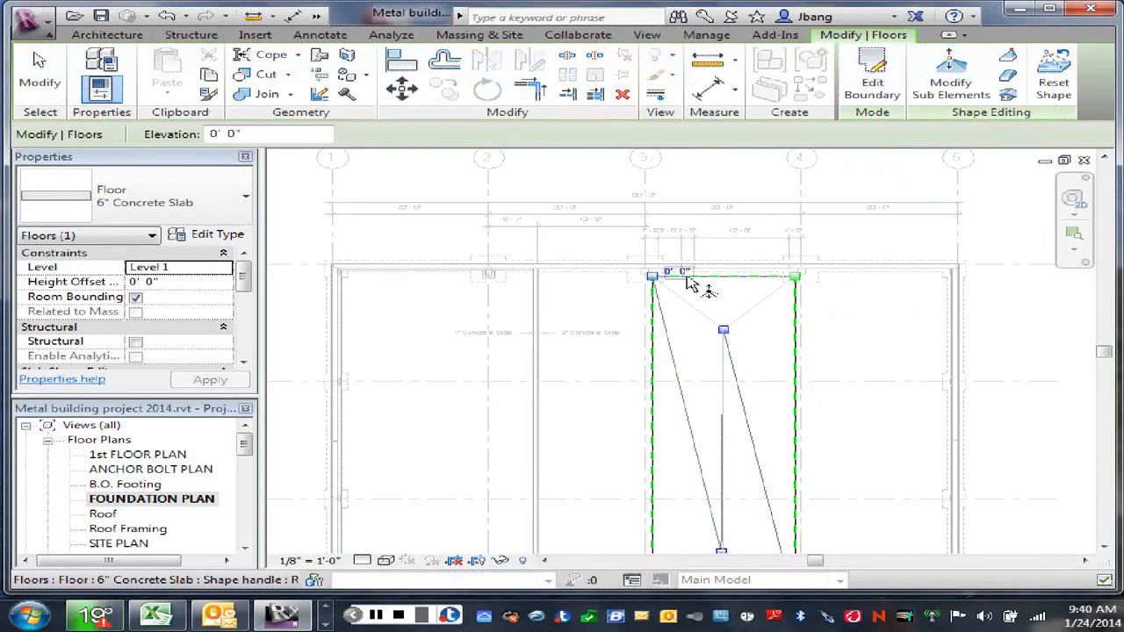
click(797, 279)
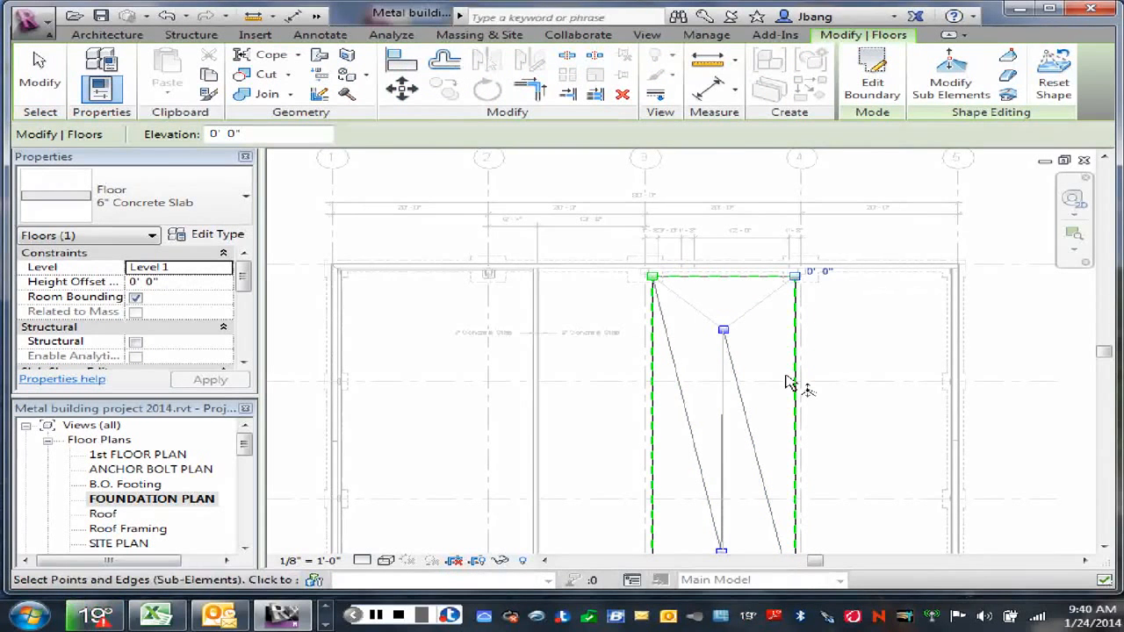
scroll(845, 456, down, 2)
middle_drag(846, 457, 849, 346)
scroll(804, 451, up, 2)
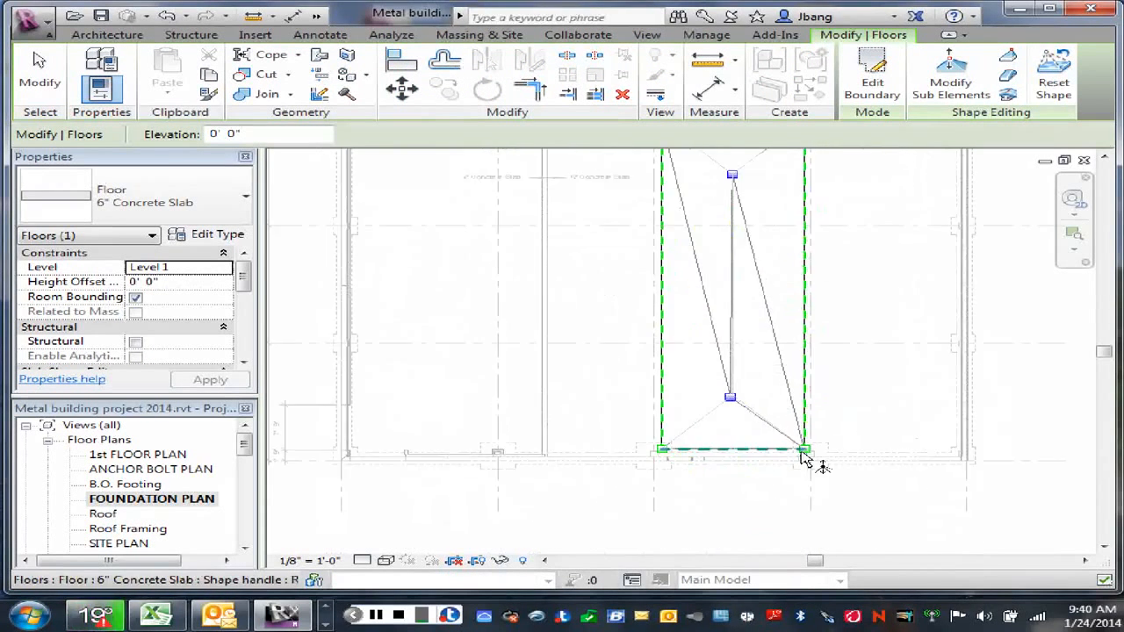
click(804, 451)
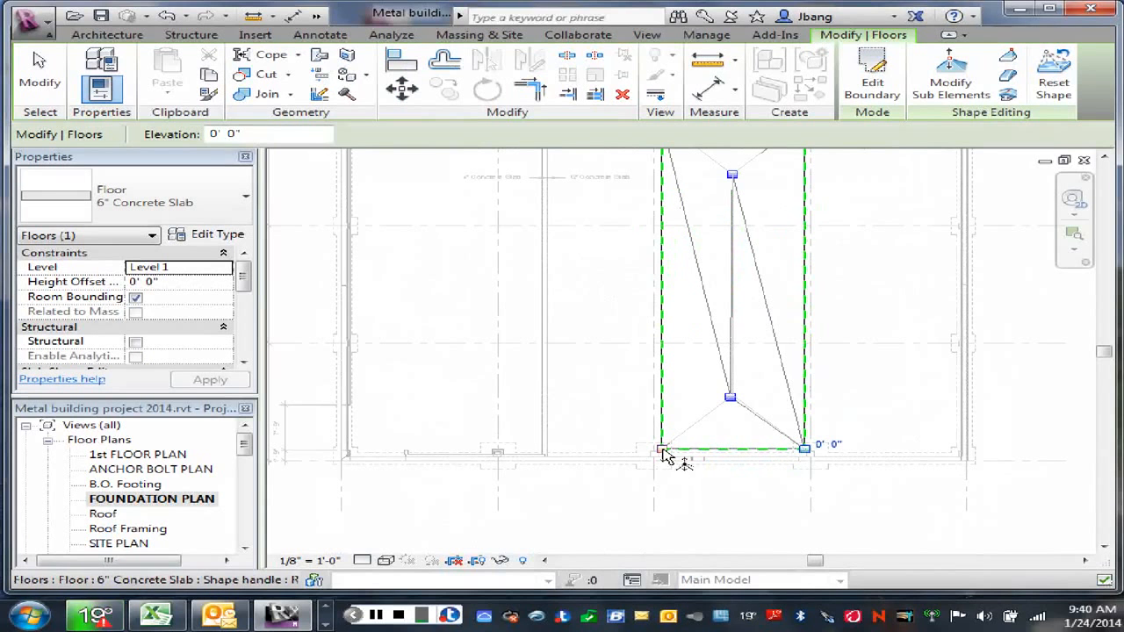
click(663, 452)
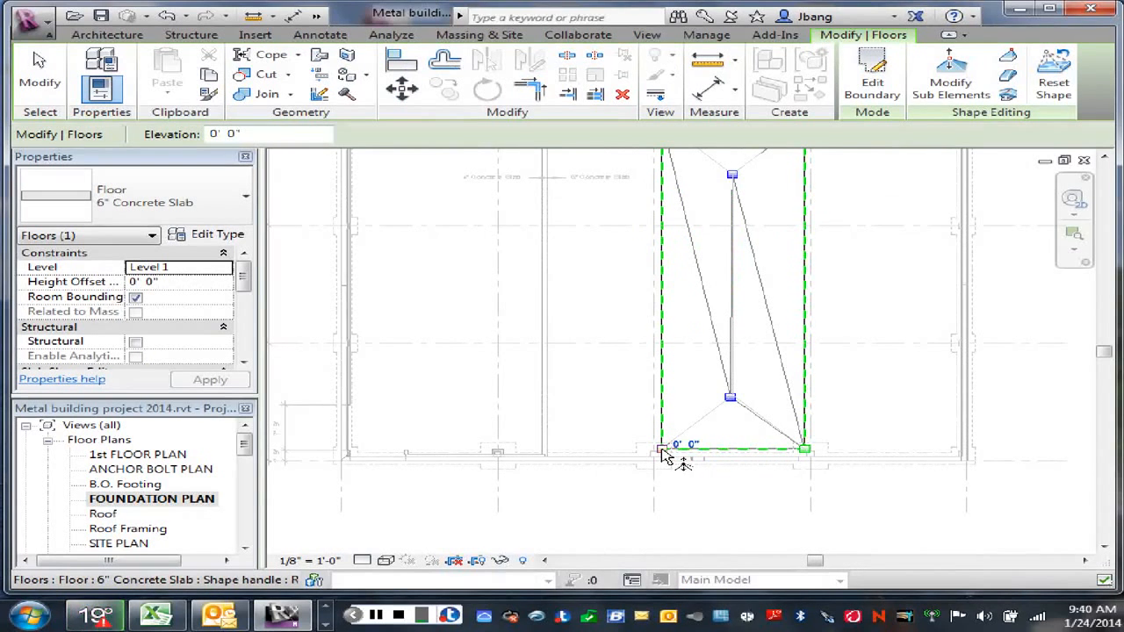
click(729, 420)
click(730, 400)
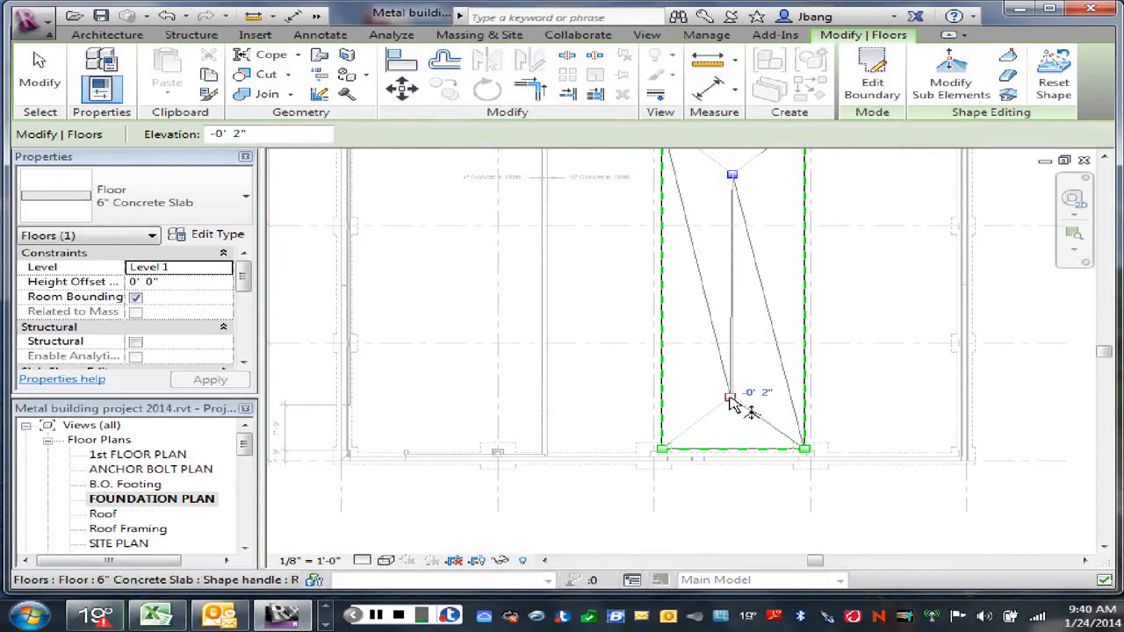
click(732, 178)
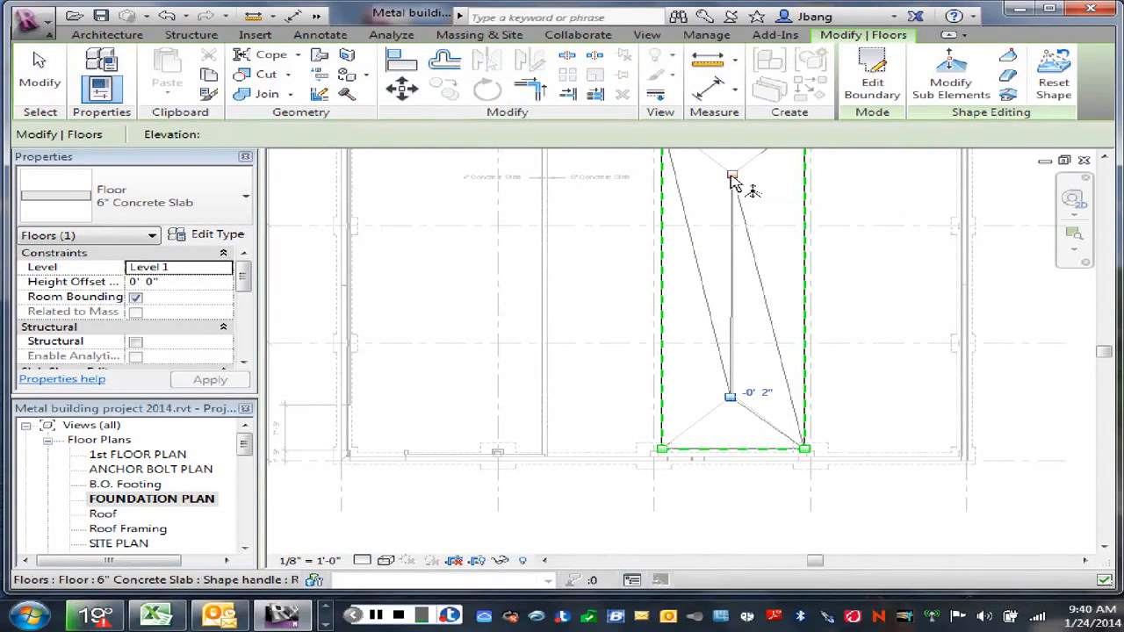
right_click(784, 230)
click(812, 233)
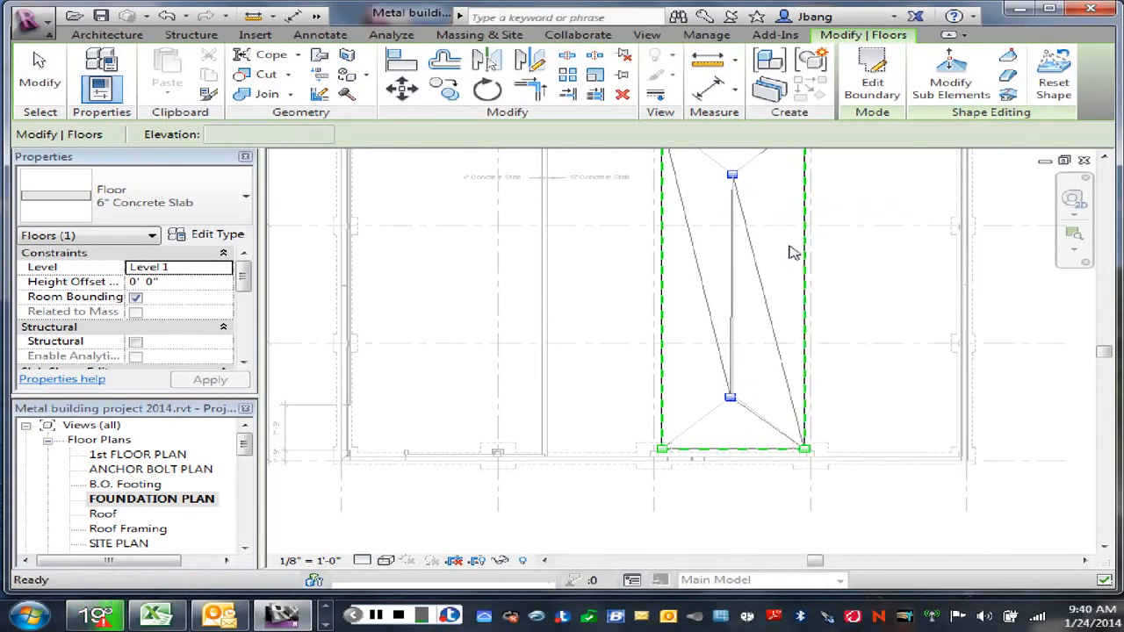
Step: Stretch the diagonal detail line's upper end slightly past its corner with the centre line, near the infill slab's lower shape point
scroll(773, 261, down, 3)
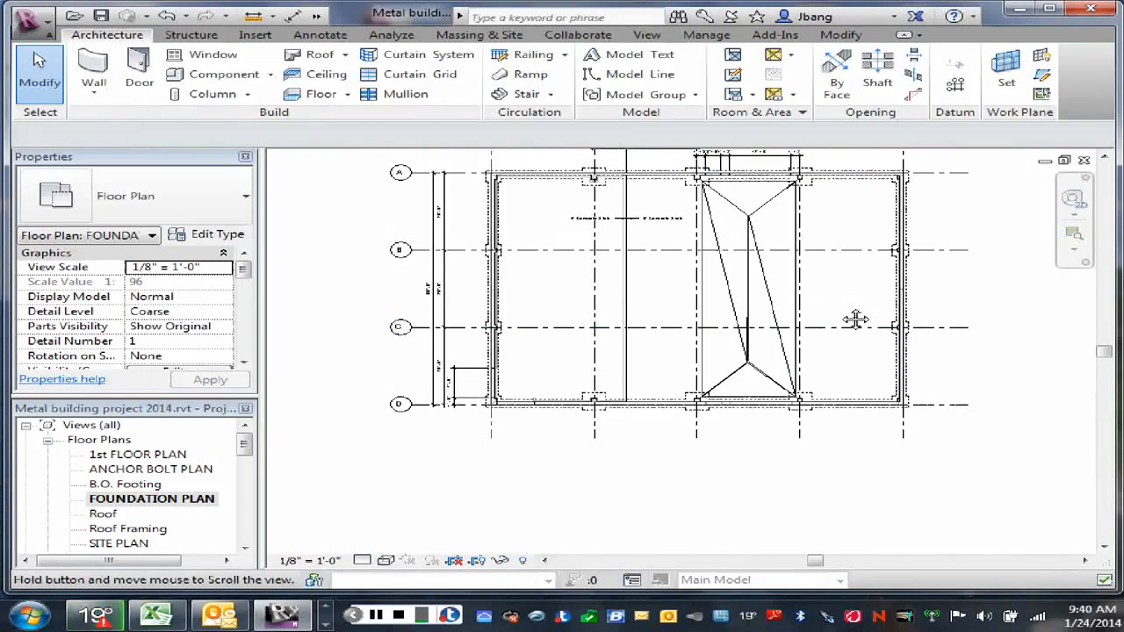
scroll(834, 351, up, 3)
scroll(729, 391, up, 6)
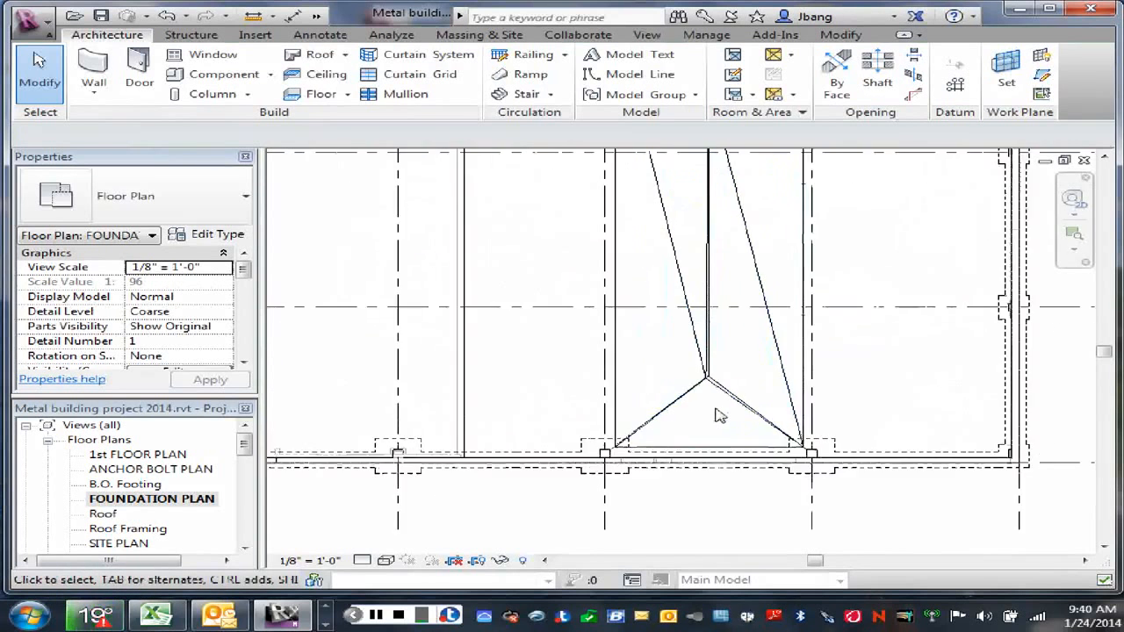
scroll(695, 360, up, 2)
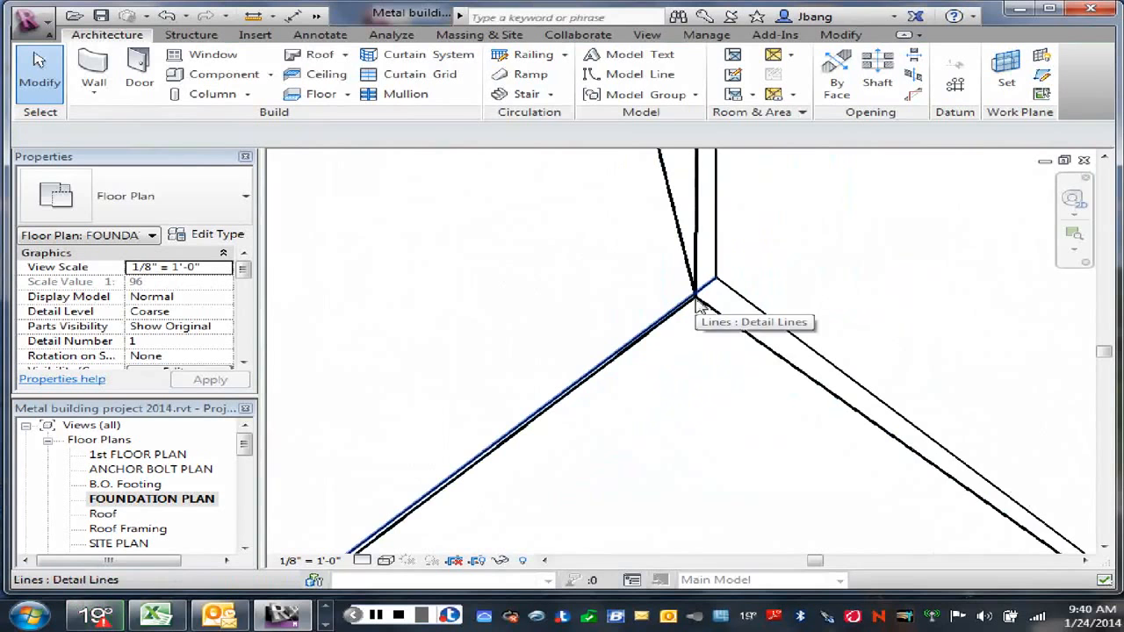
click(700, 304)
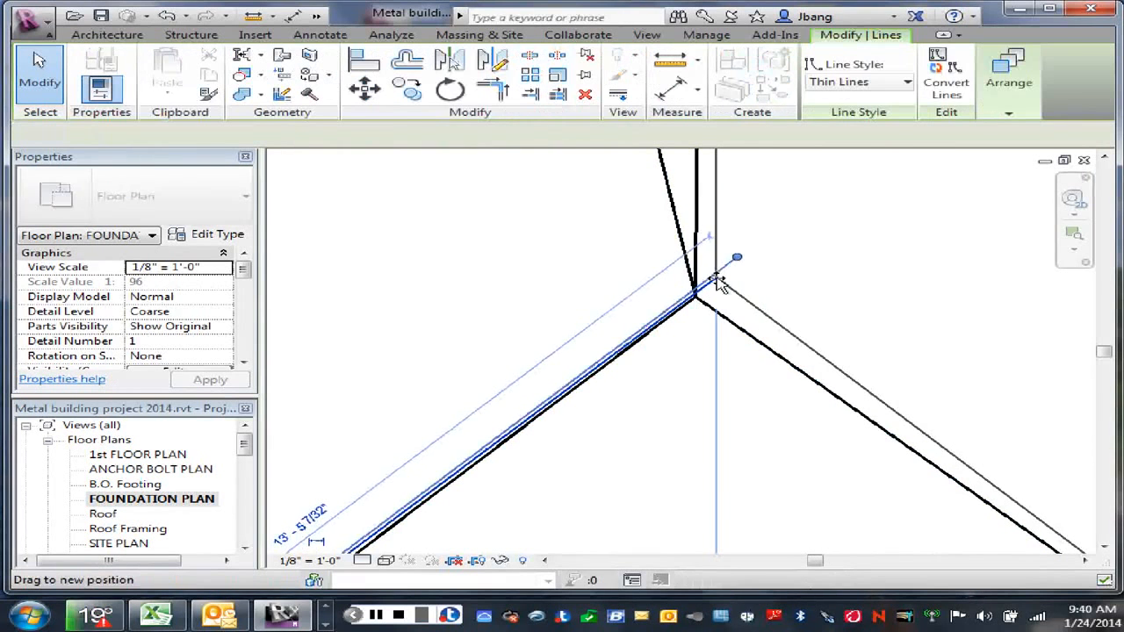
click(770, 278)
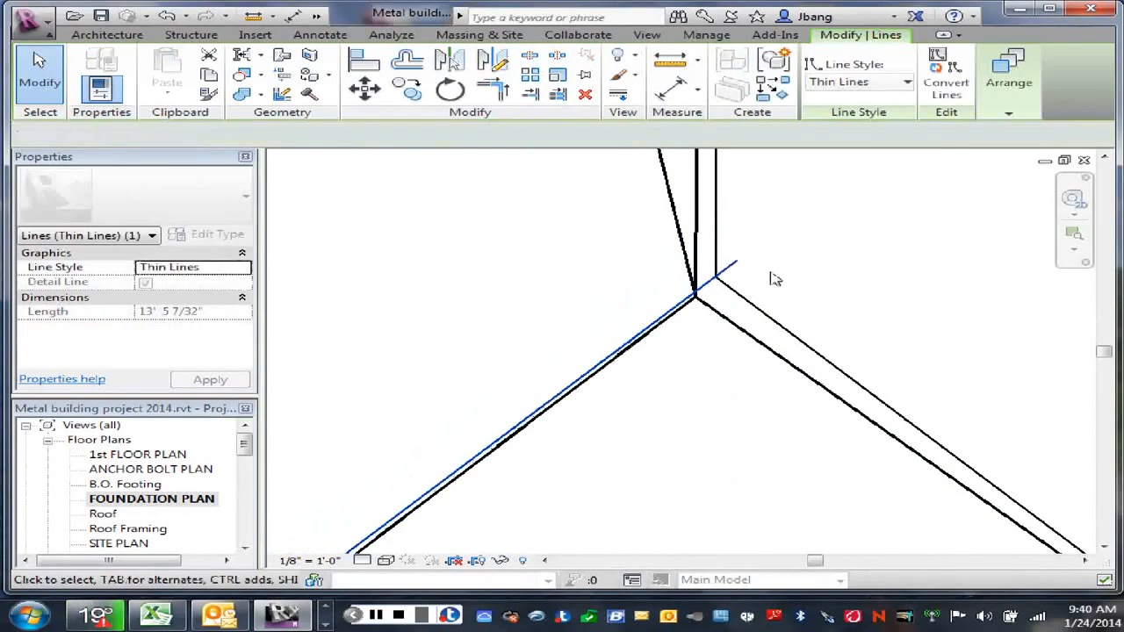
scroll(693, 334, down, 4)
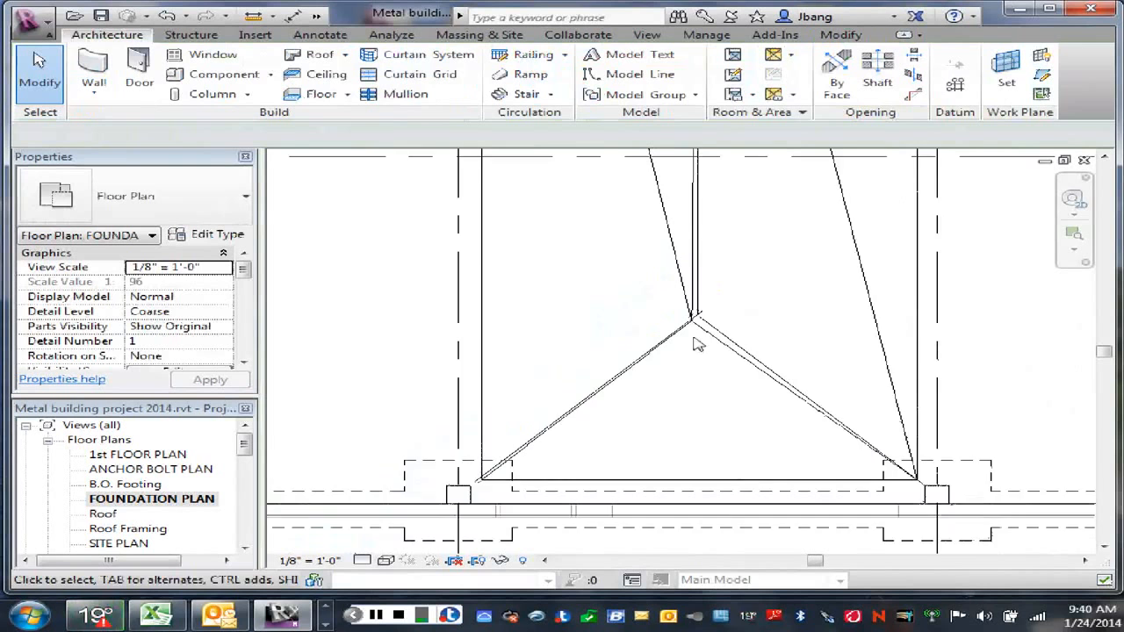
right_click(692, 338)
click(745, 131)
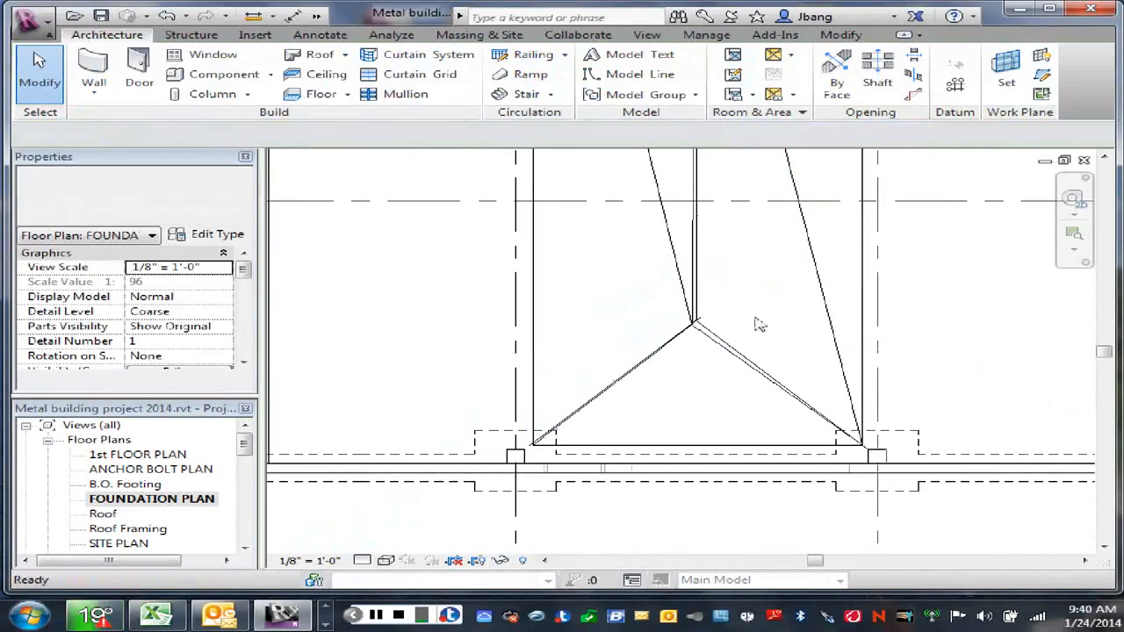
Step: Reopen the infill slab's shape editing and move its lower shape point onto the centre line where the detail lines meet
key(Tab)
click(744, 363)
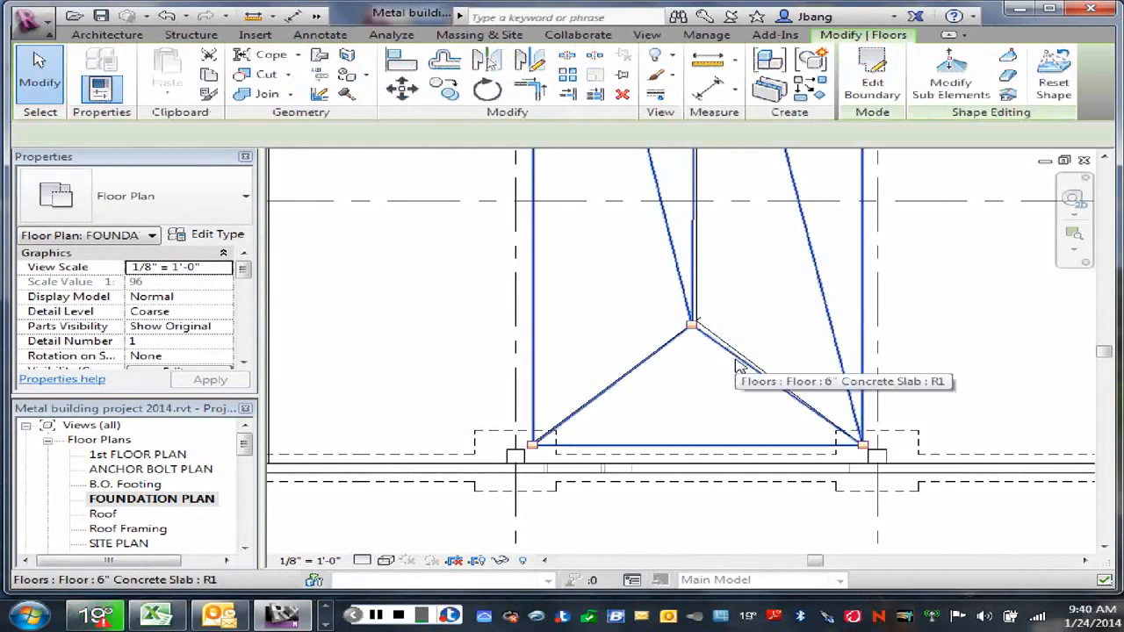
click(960, 98)
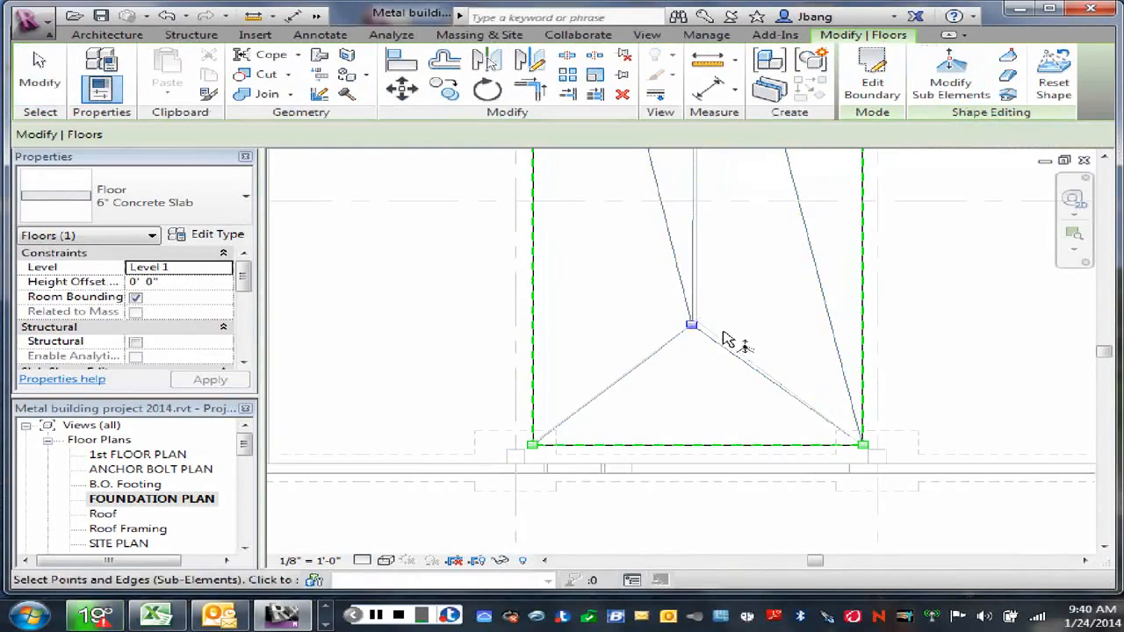
click(690, 327)
scroll(692, 326, up, 5)
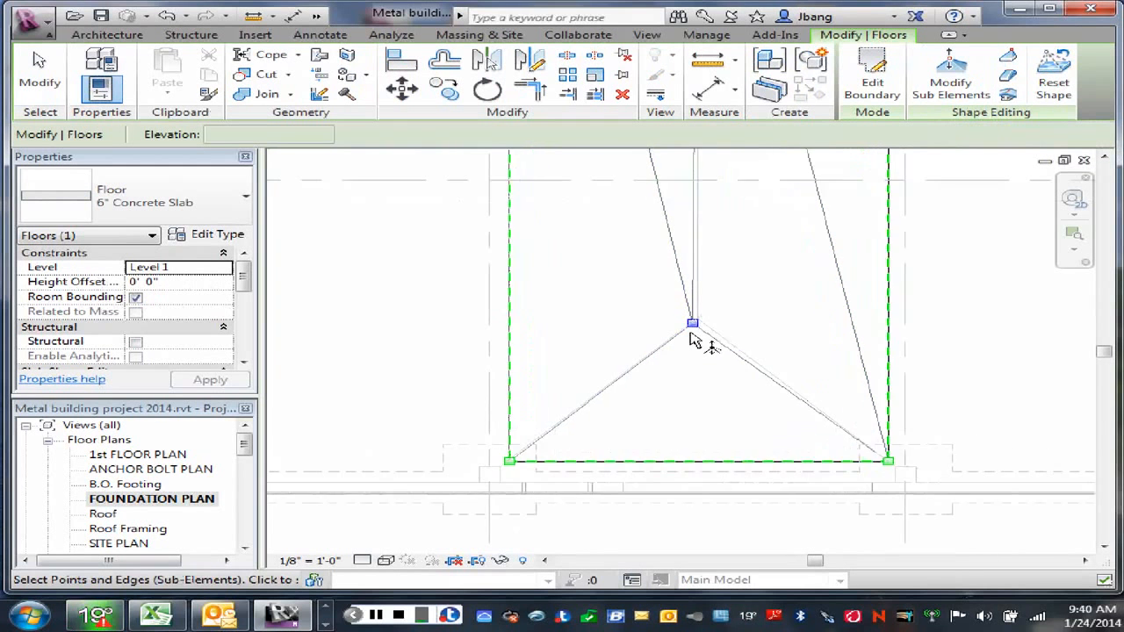
drag(708, 288, 736, 261)
scroll(801, 258, down, 6)
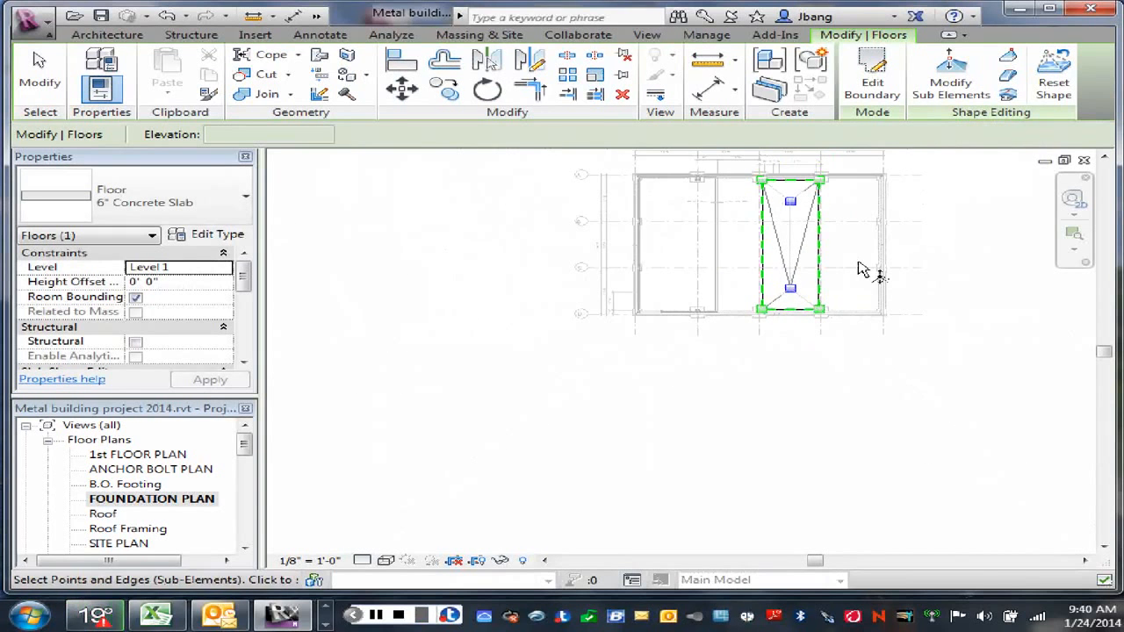
right_click(852, 249)
click(905, 254)
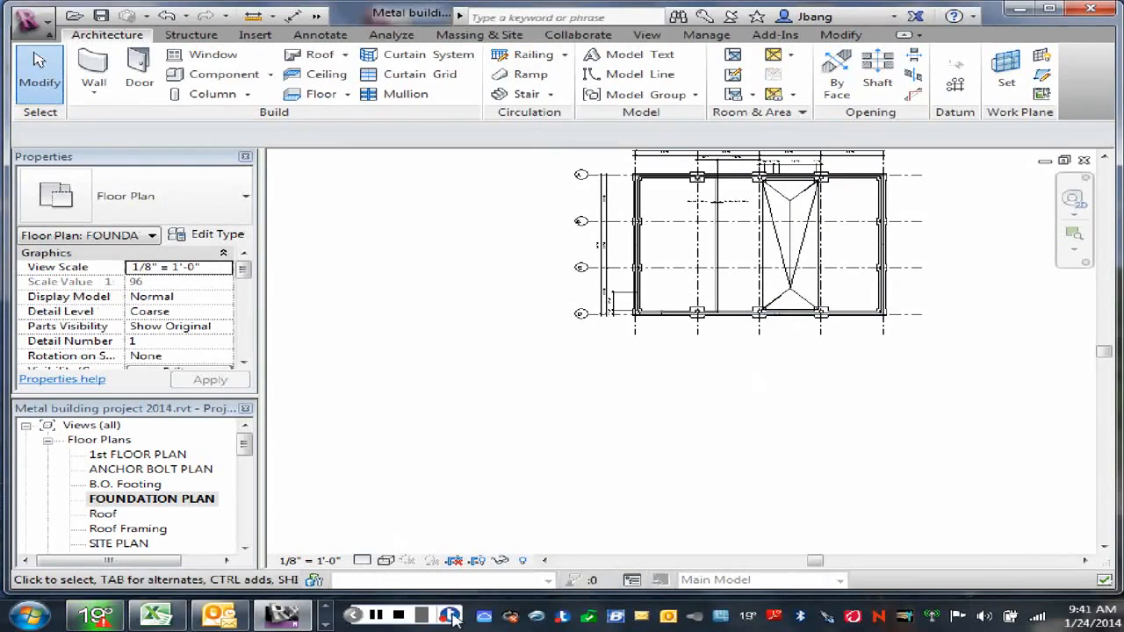
click(377, 617)
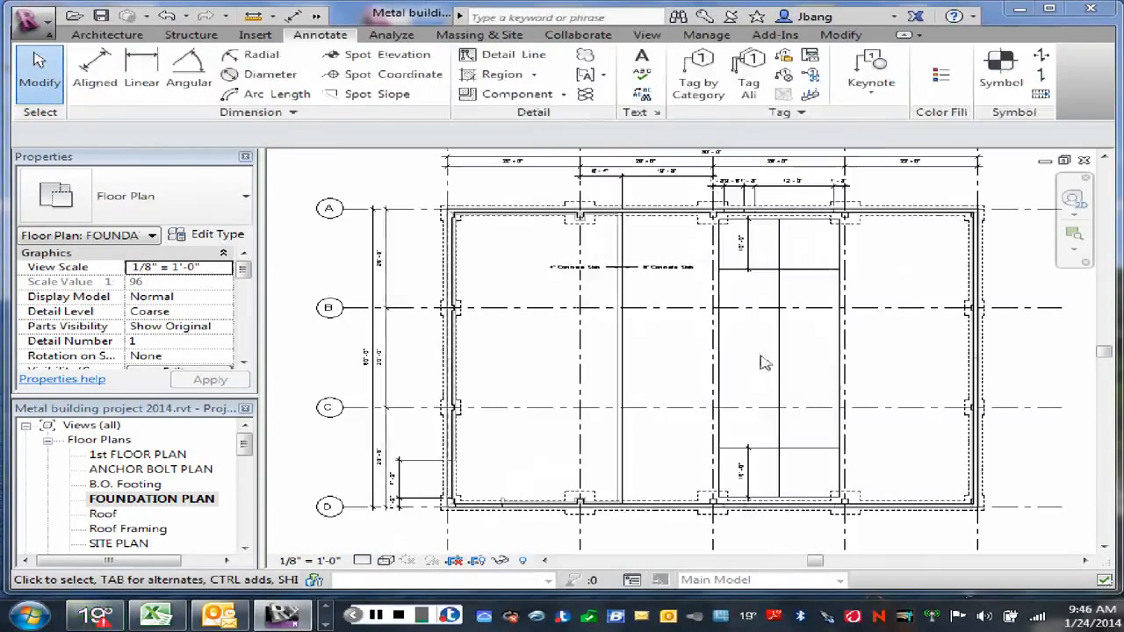
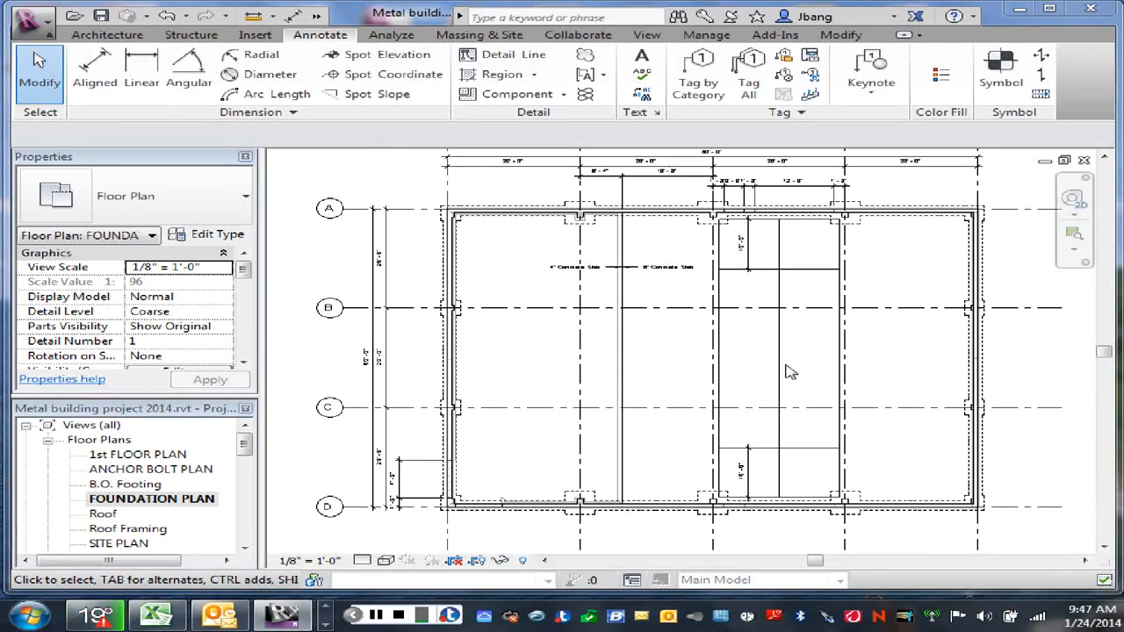
Step: Offset copies of the infill slab's vertical centre detail line 6" to both sides with the Offset tool
right_click(793, 358)
click(858, 124)
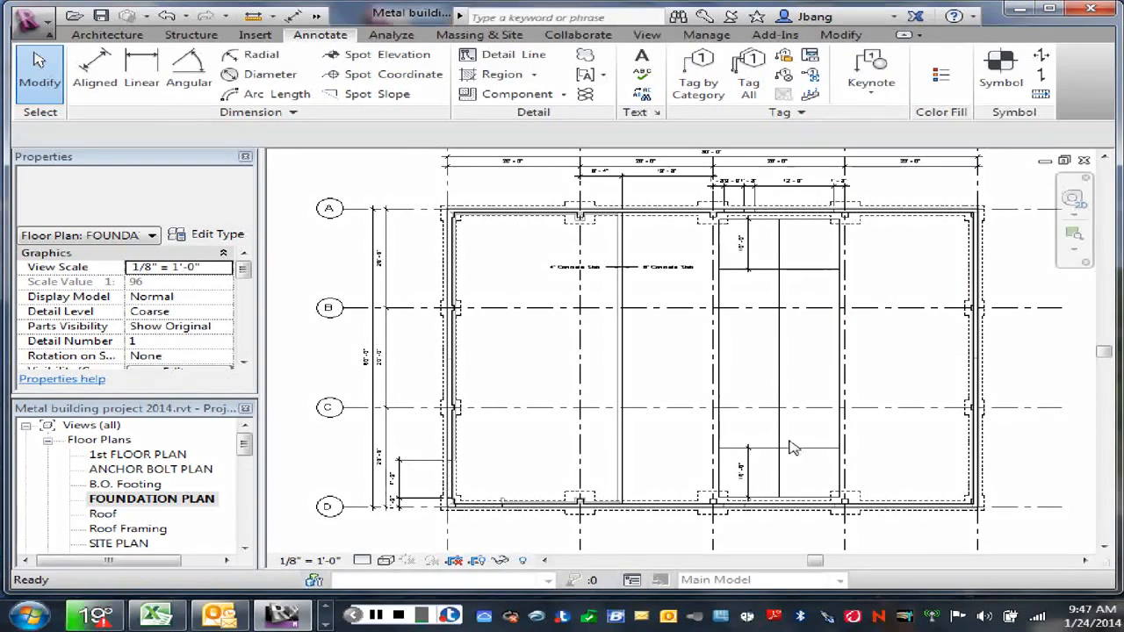
click(778, 369)
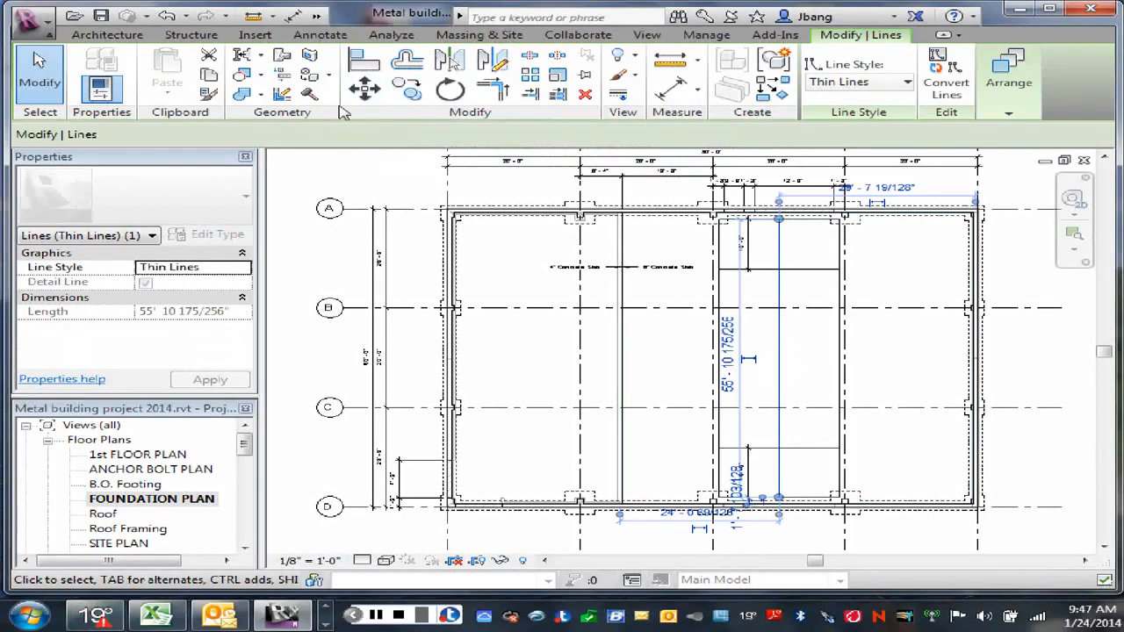
click(406, 58)
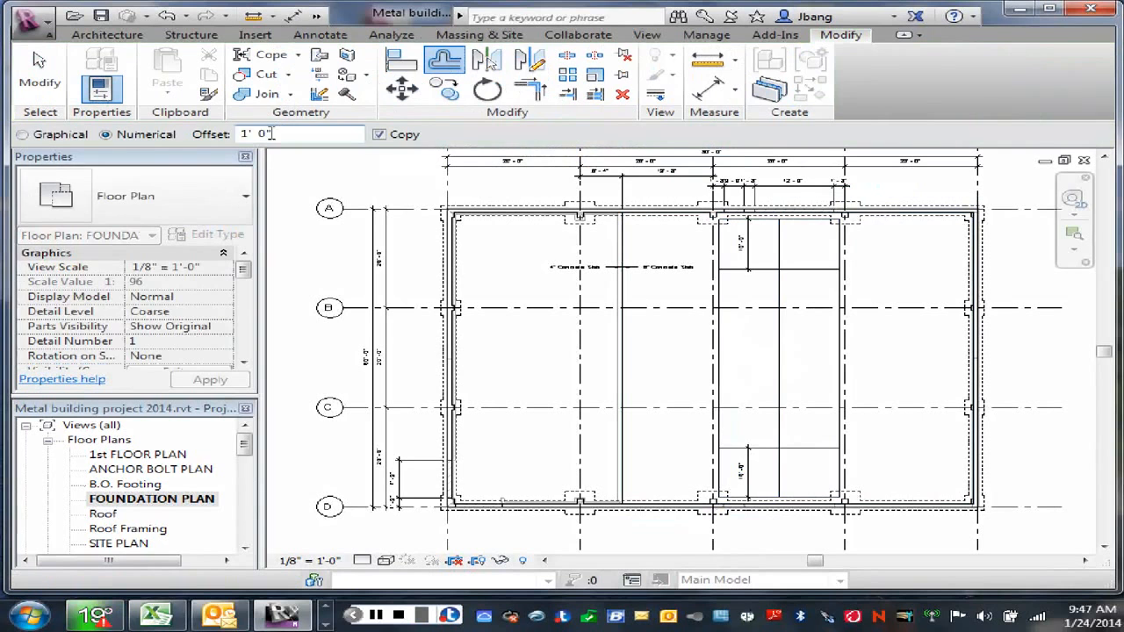
drag(270, 134, 225, 143)
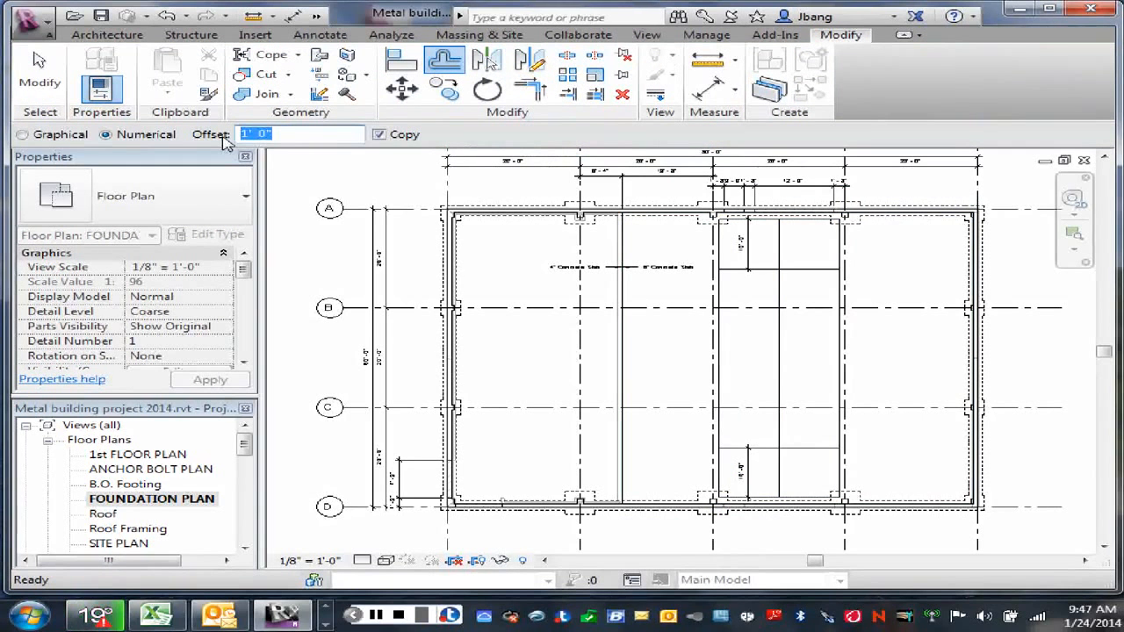
text(6)
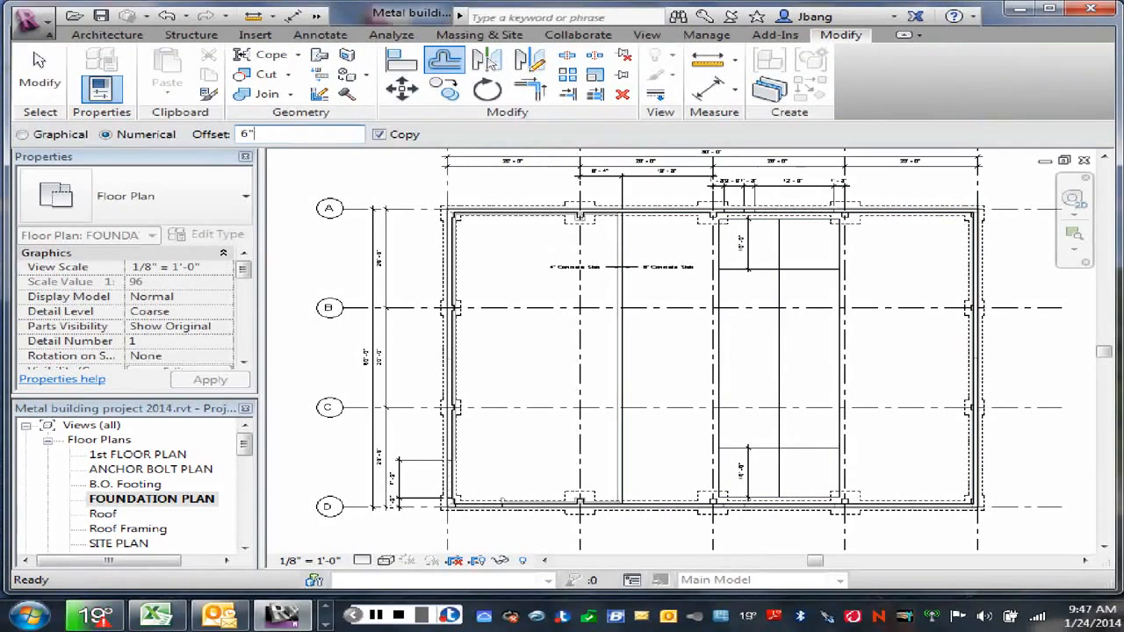
click(780, 363)
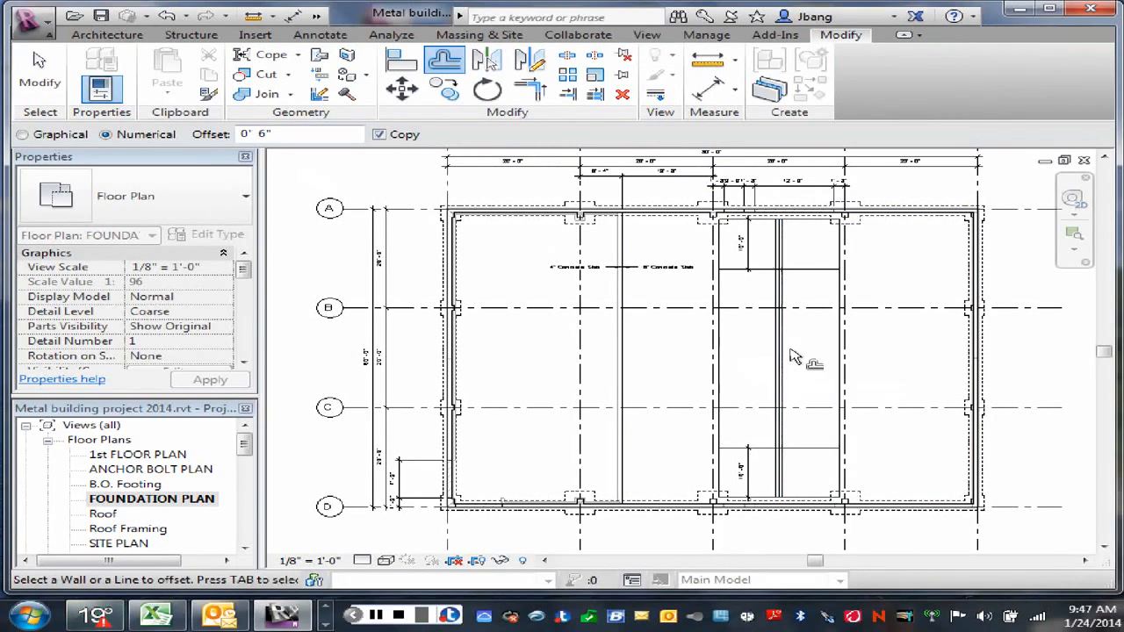
right_click(791, 351)
click(848, 361)
right_click(815, 353)
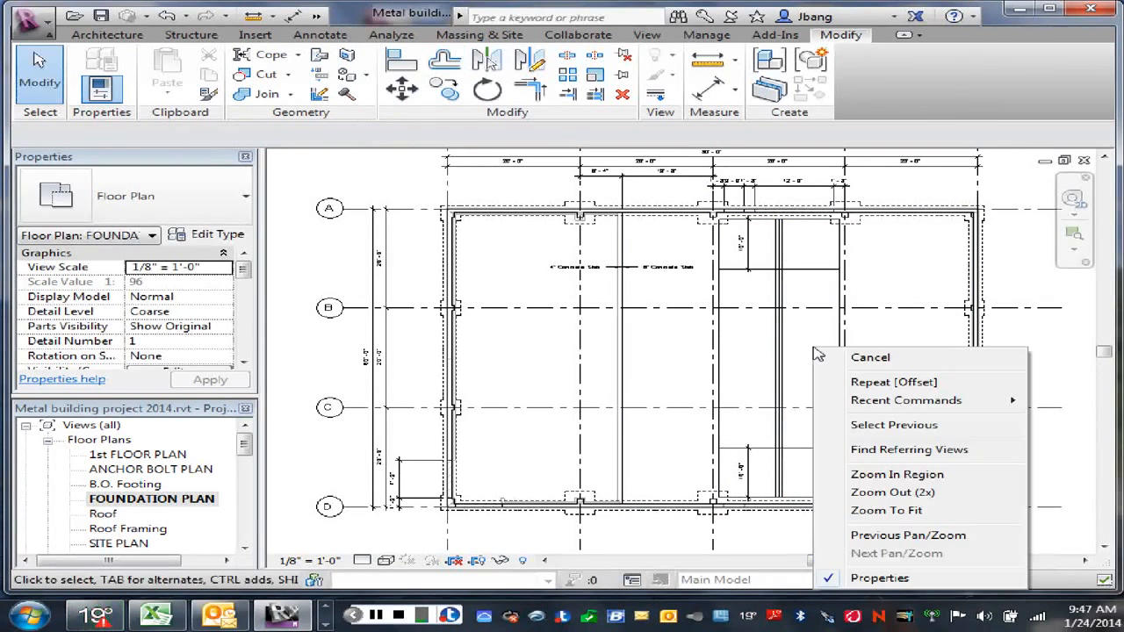
click(801, 302)
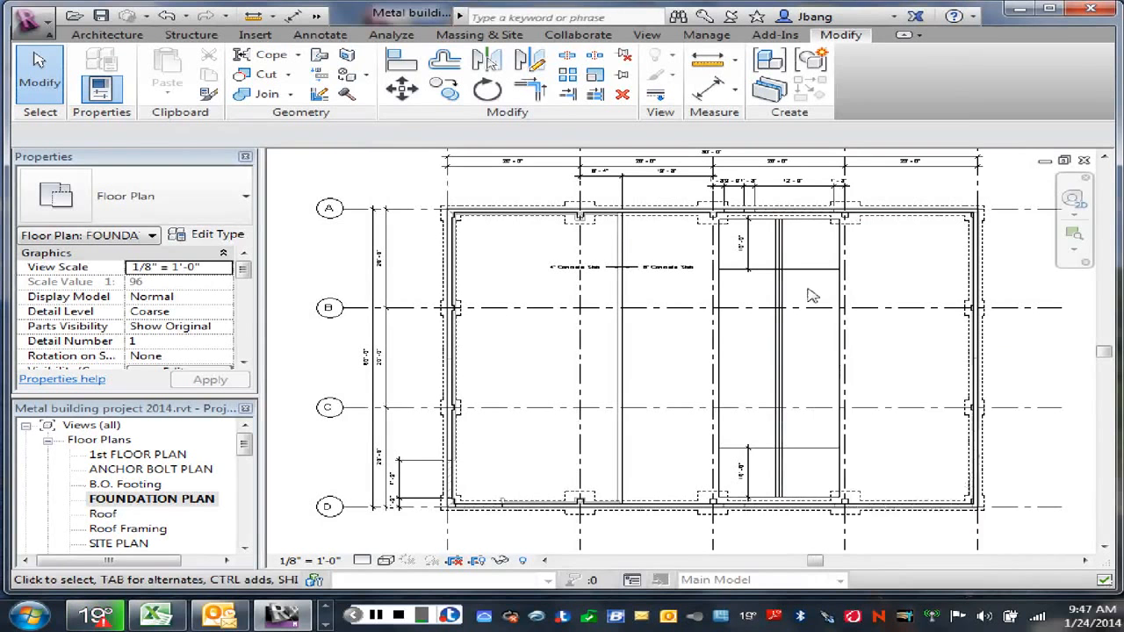
Step: Delete the original centre detail line between the two offset copies on the infill slab
right_click(807, 291)
click(865, 301)
scroll(797, 352, up, 2)
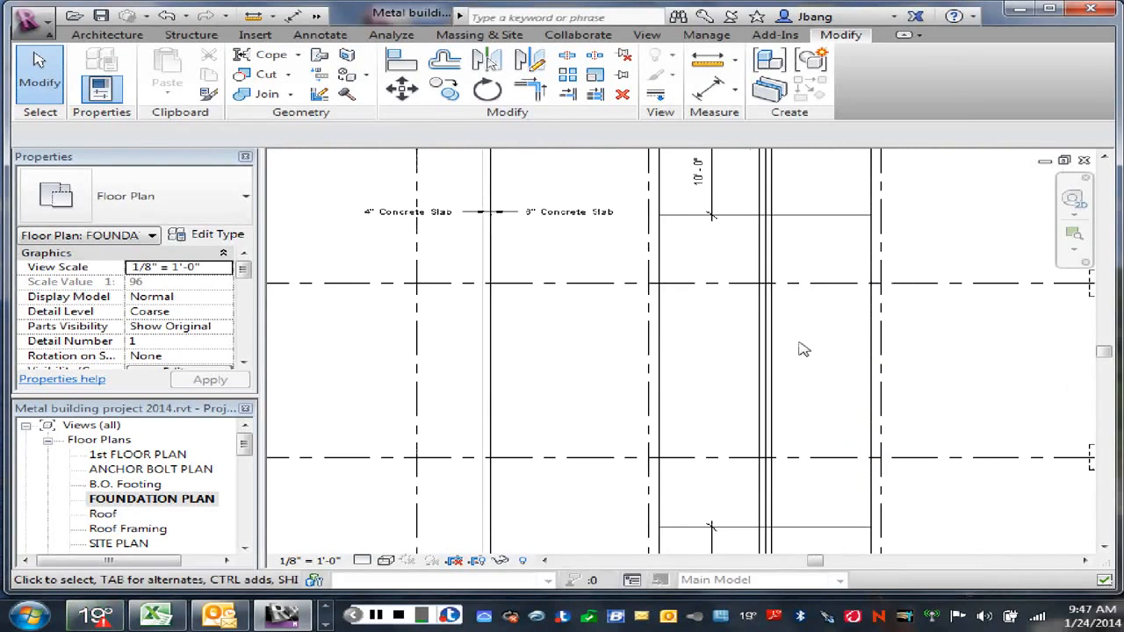
middle_drag(797, 351, 776, 336)
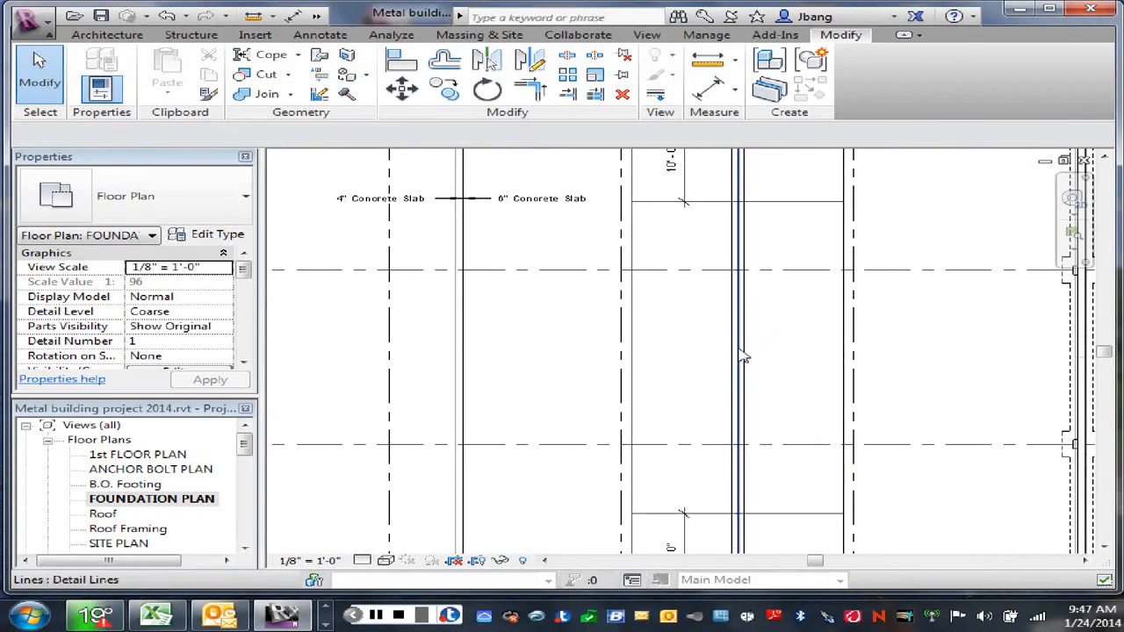
click(739, 354)
click(777, 369)
scroll(779, 370, down, 3)
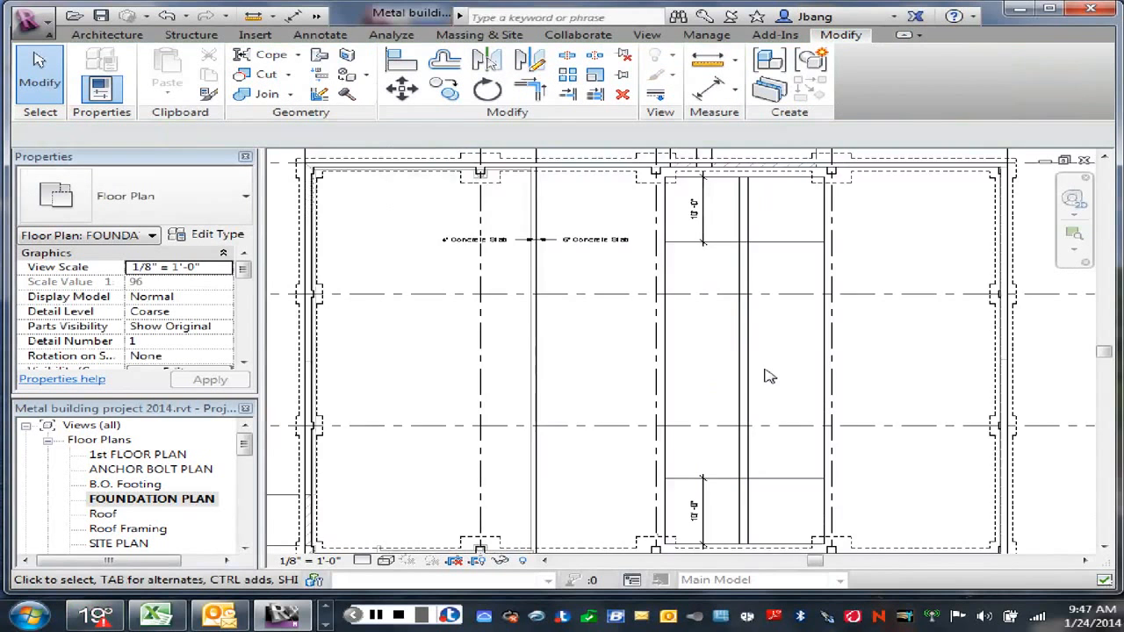
scroll(650, 192, down, 1)
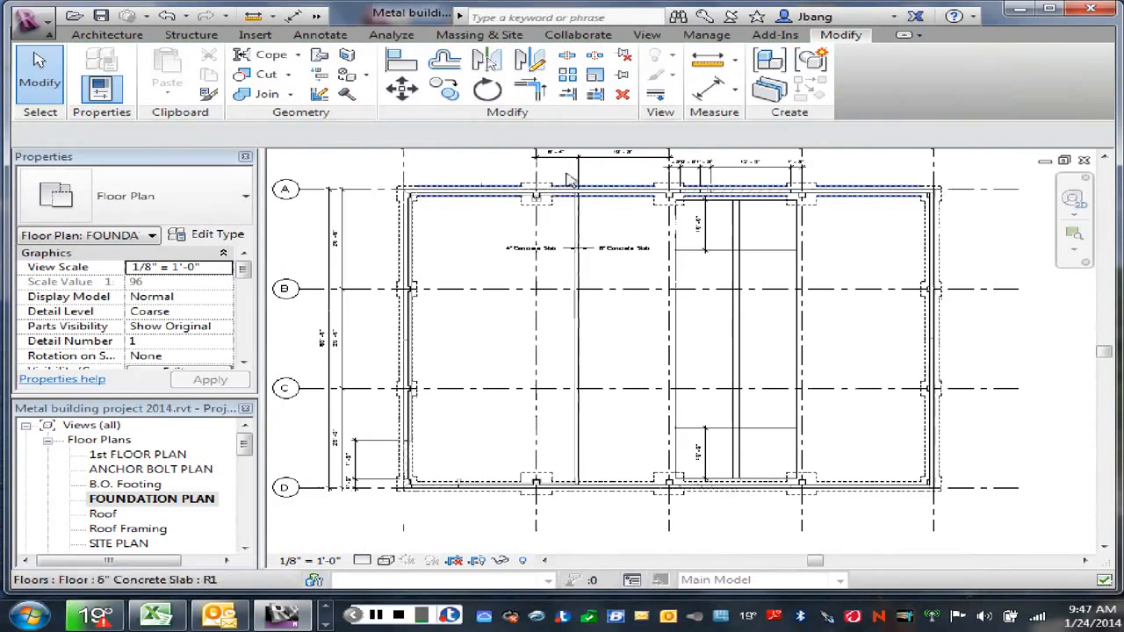
Step: Reopen the infill slab's shape editing and move its upper shape point onto the intersection of the left offset line and the upper horizontal detail line
click(799, 282)
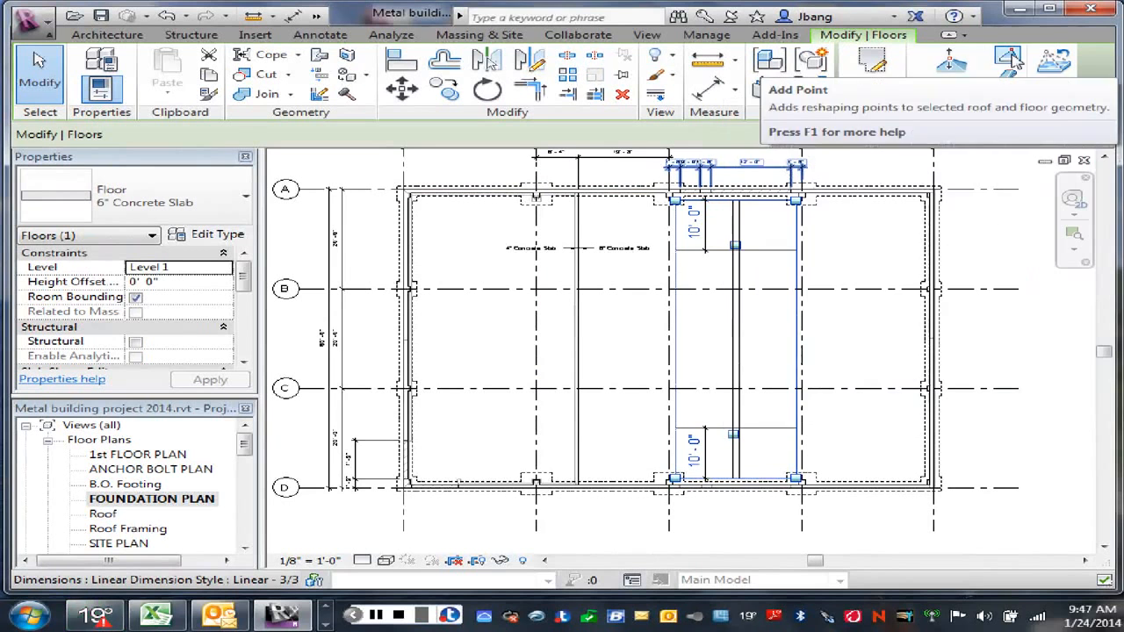
click(953, 67)
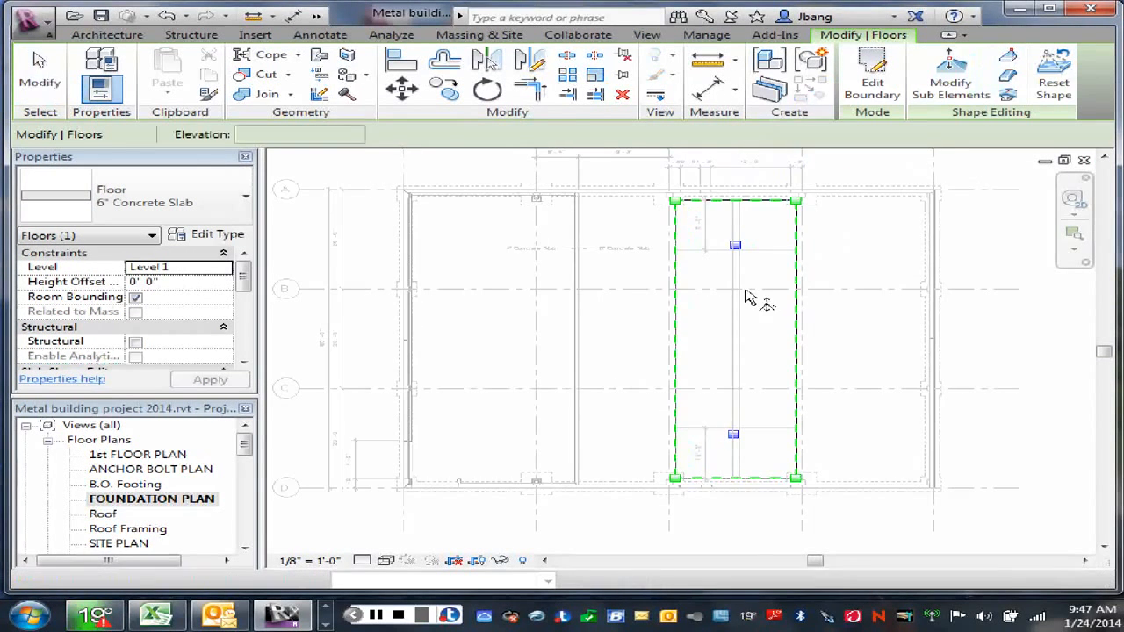
scroll(742, 263, up, 3)
scroll(741, 262, up, 3)
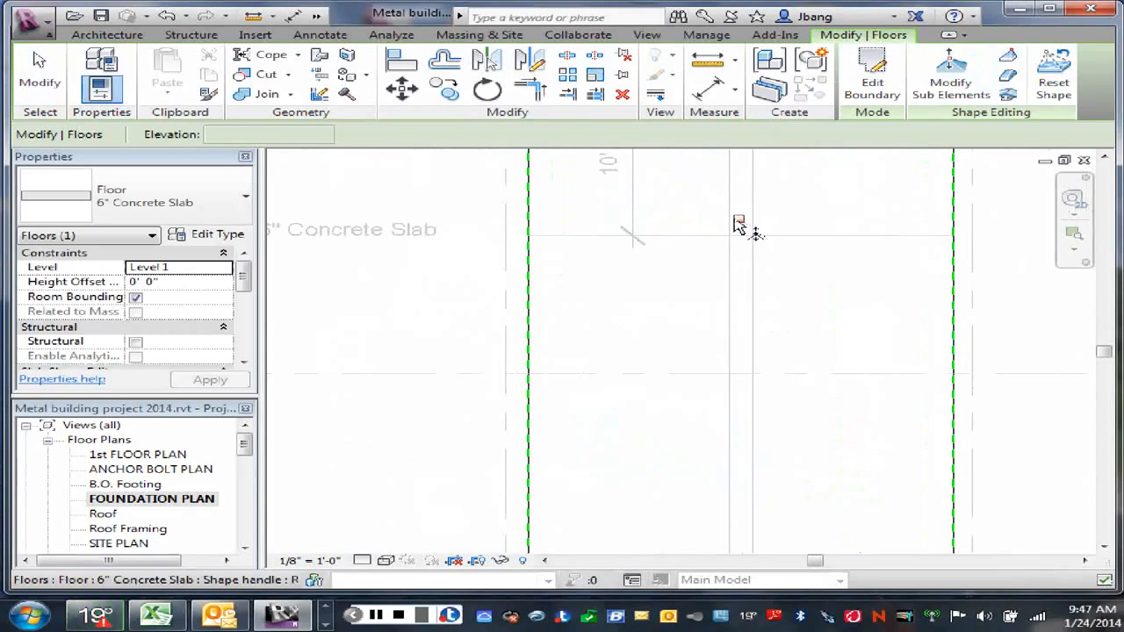
click(739, 222)
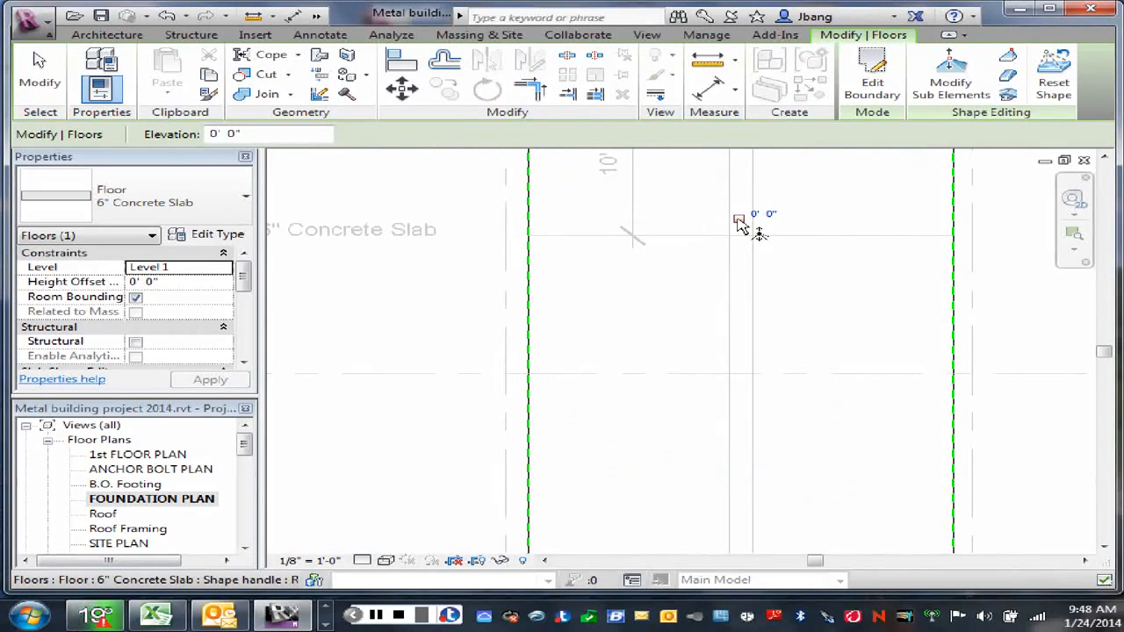
right_click(741, 224)
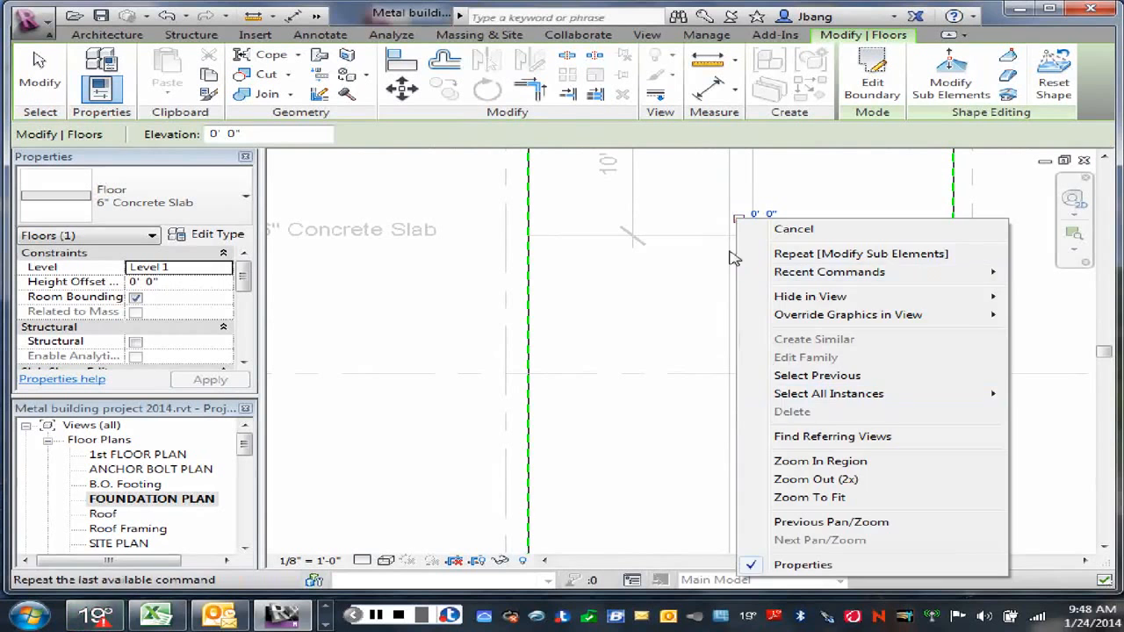
click(665, 283)
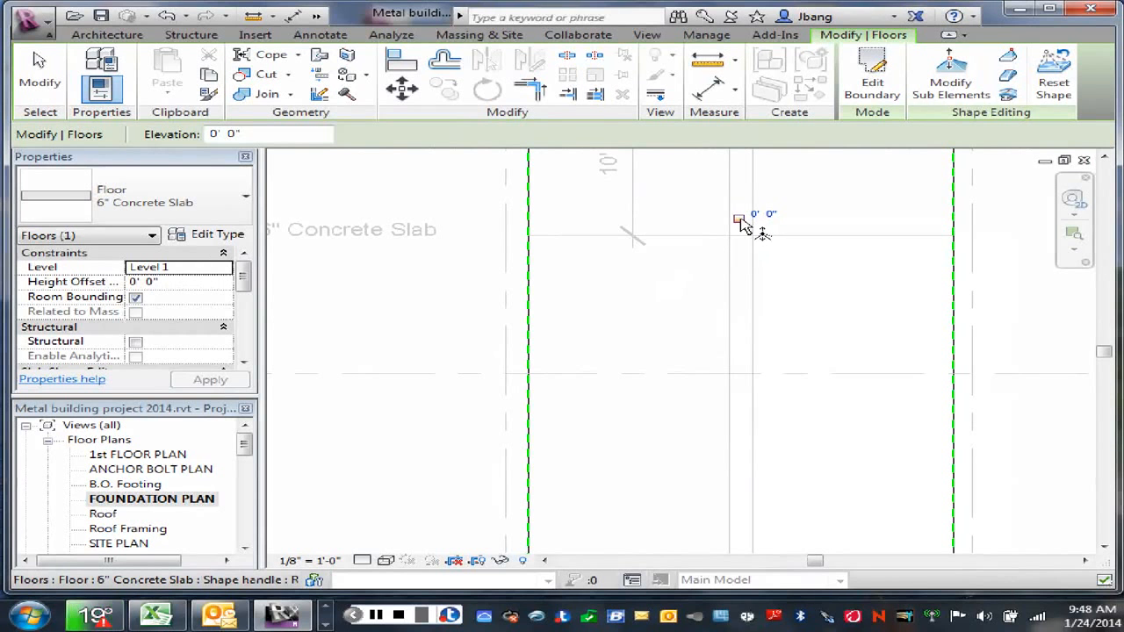
key(m)
key(v)
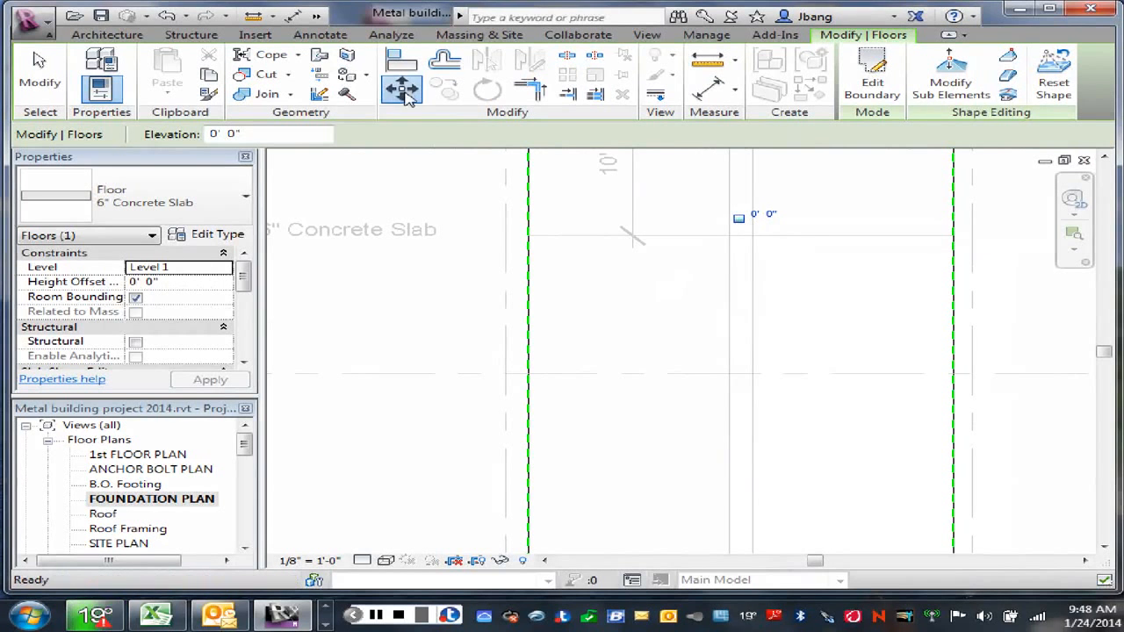
scroll(740, 224, up, 3)
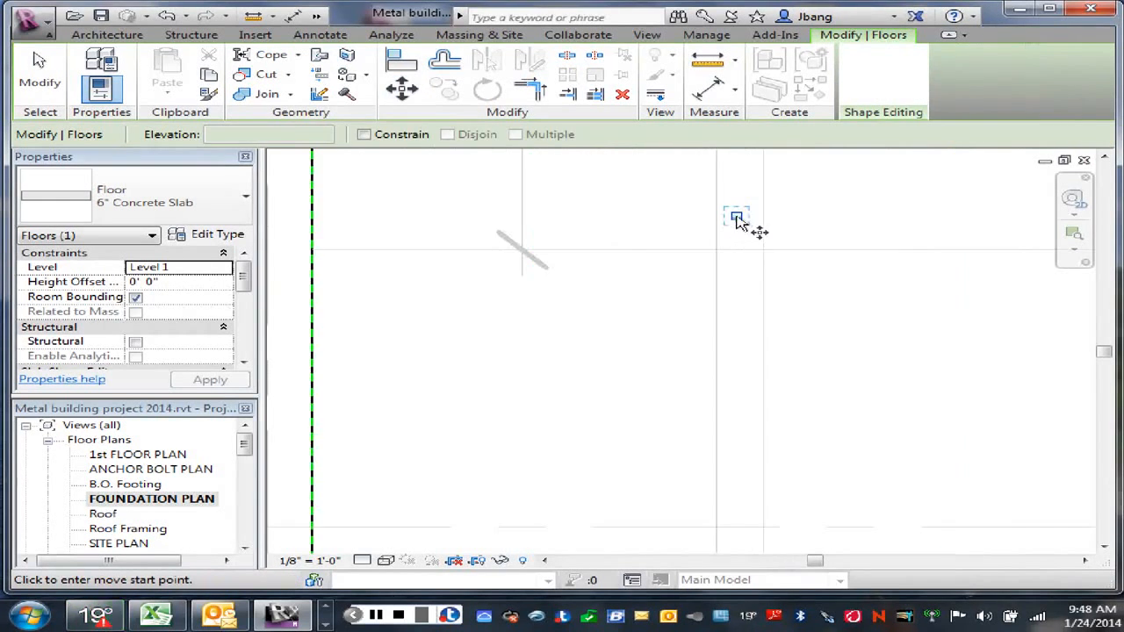
click(738, 219)
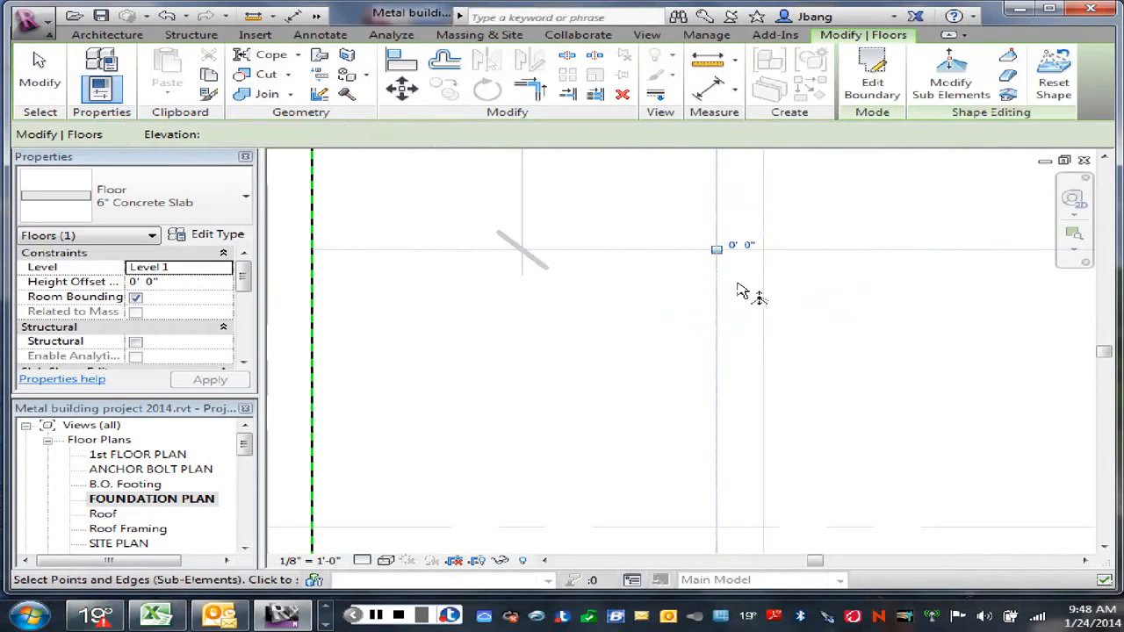
Step: Set the moved upper shape point's elevation to -0' 2"
scroll(742, 272, down, 3)
scroll(761, 290, down, 2)
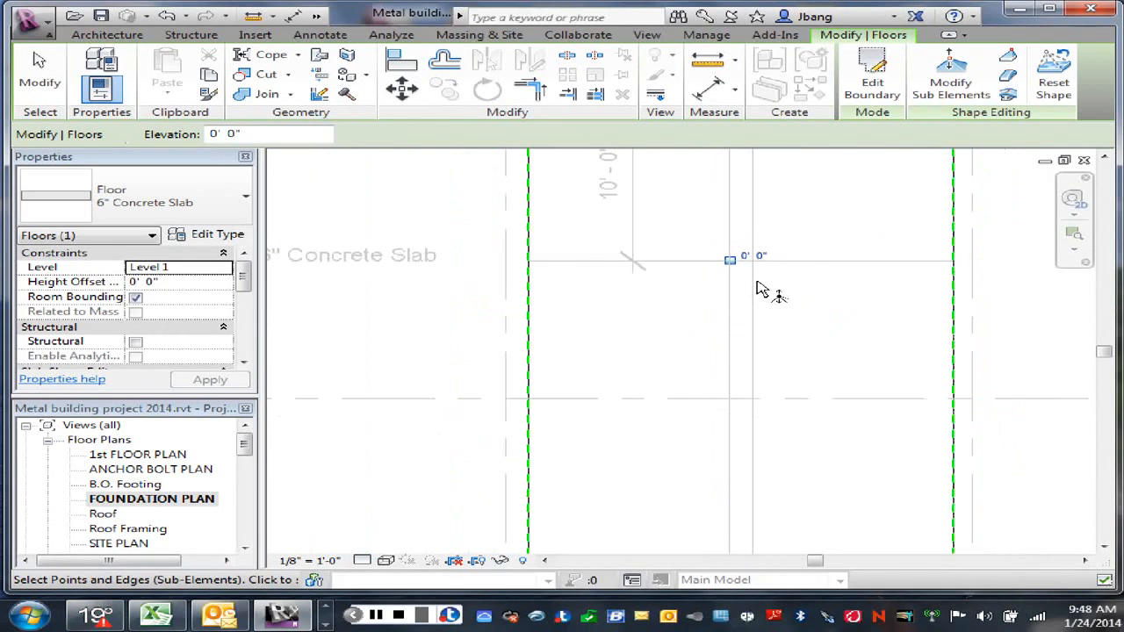
click(754, 256)
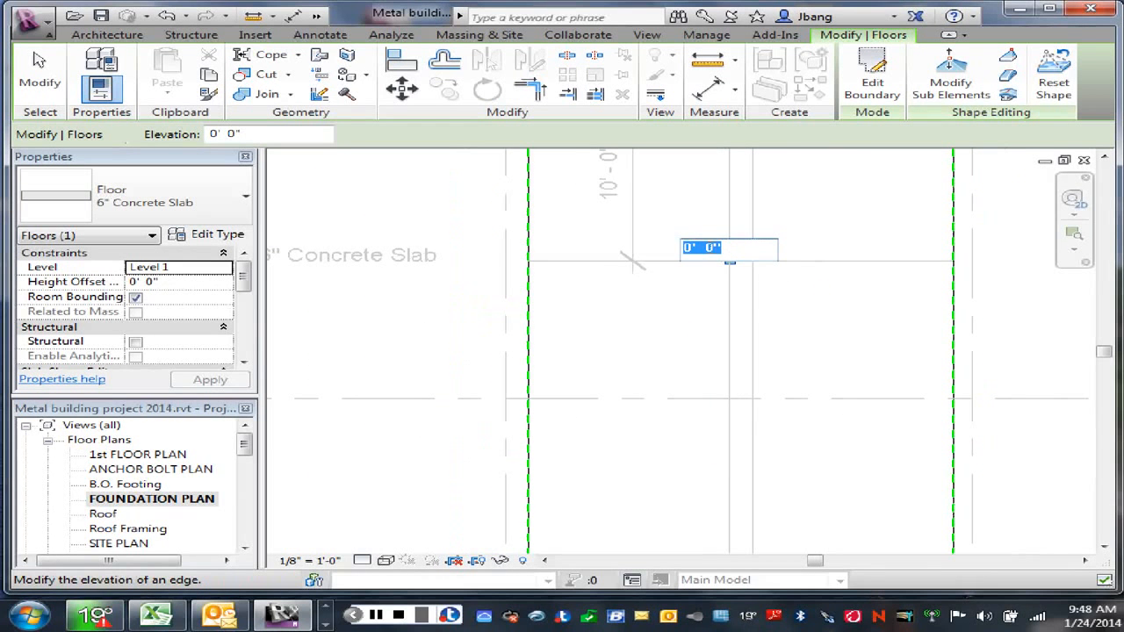
click(687, 249)
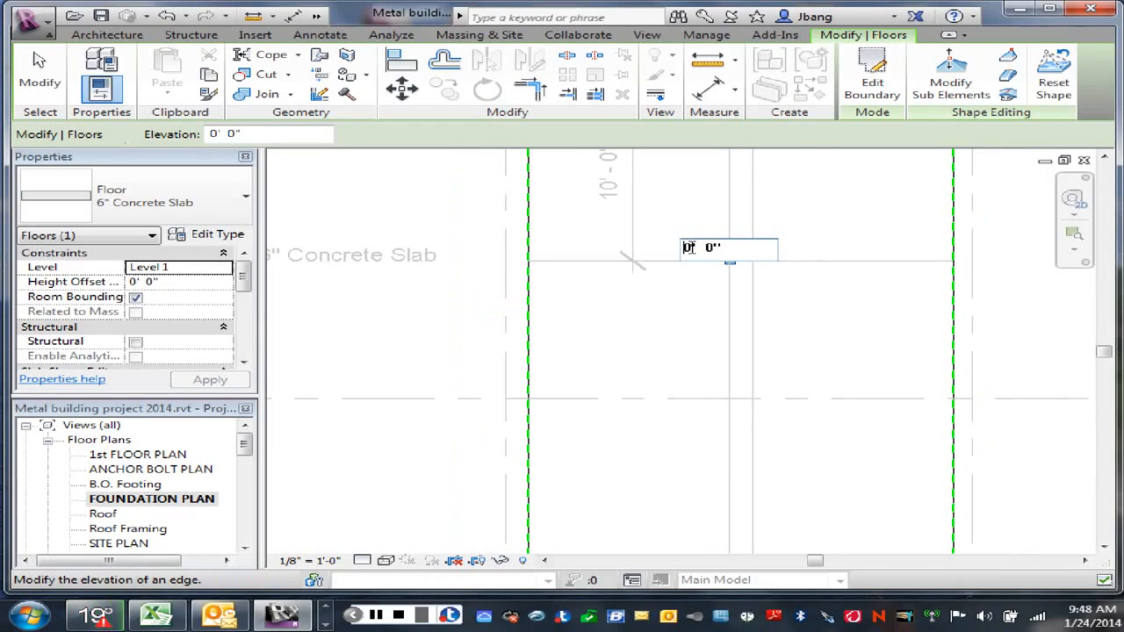
text(1-2)
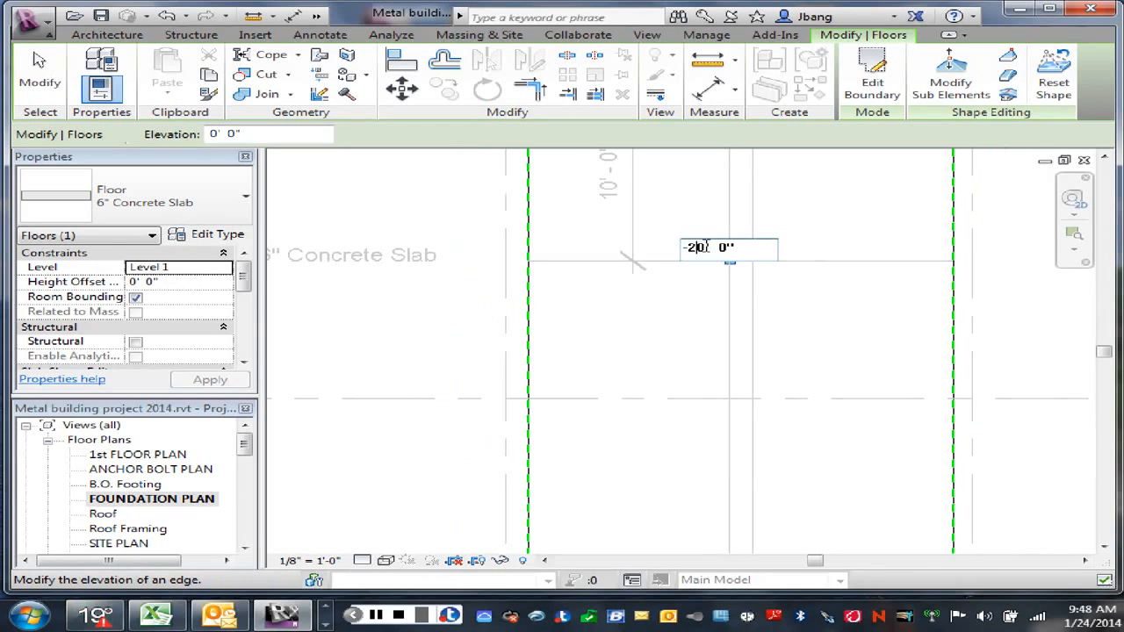
drag(707, 247, 684, 250)
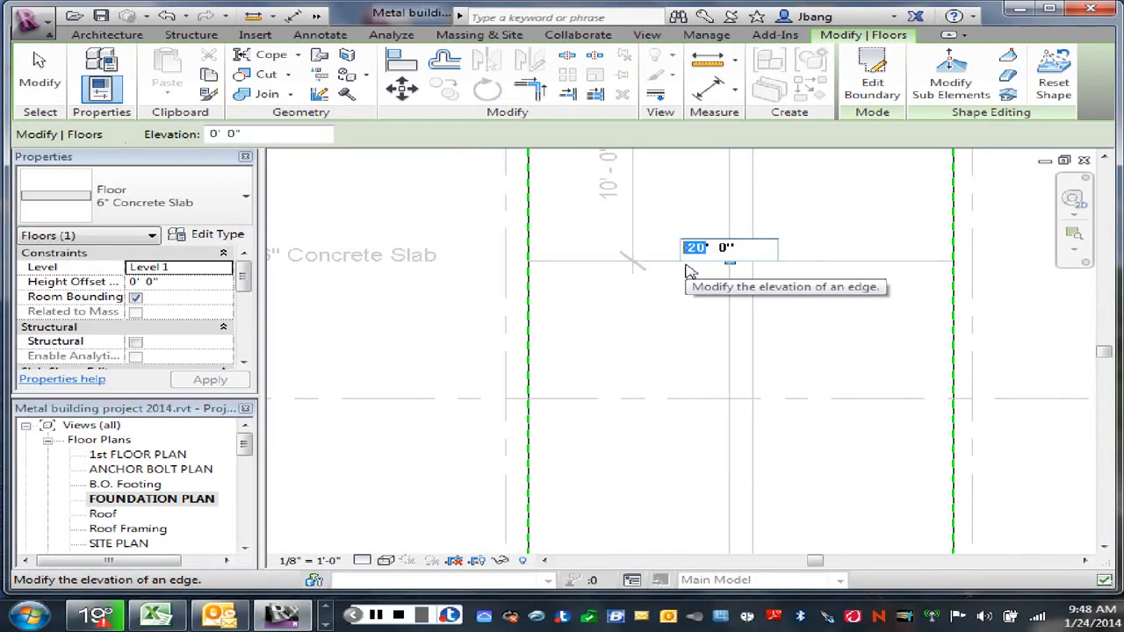
text(-0' )
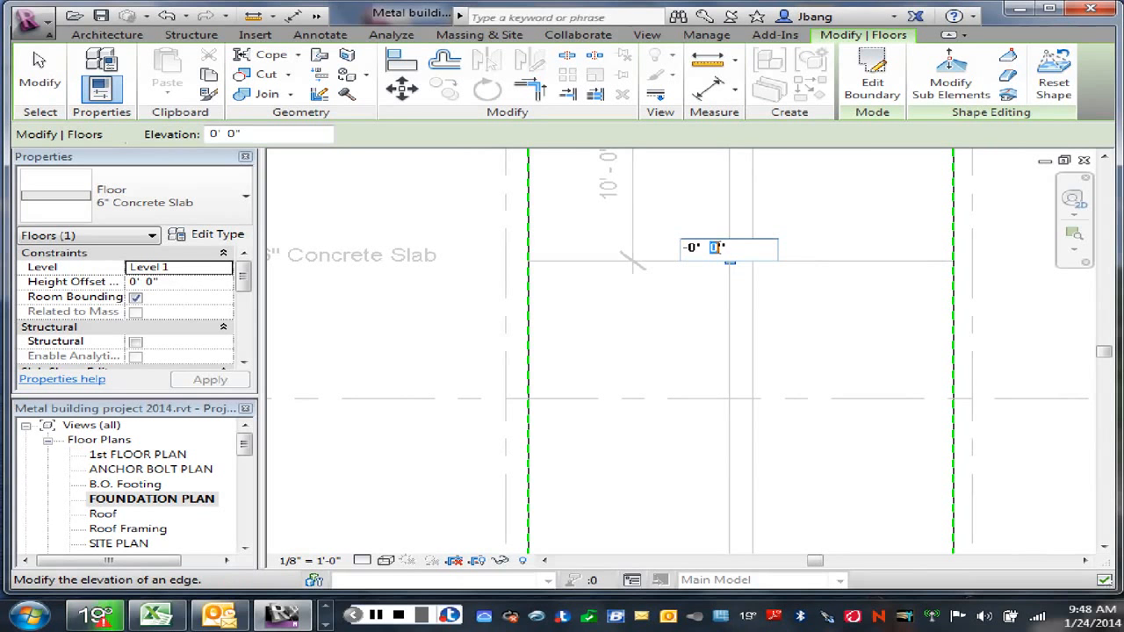
text(2)
key(Return)
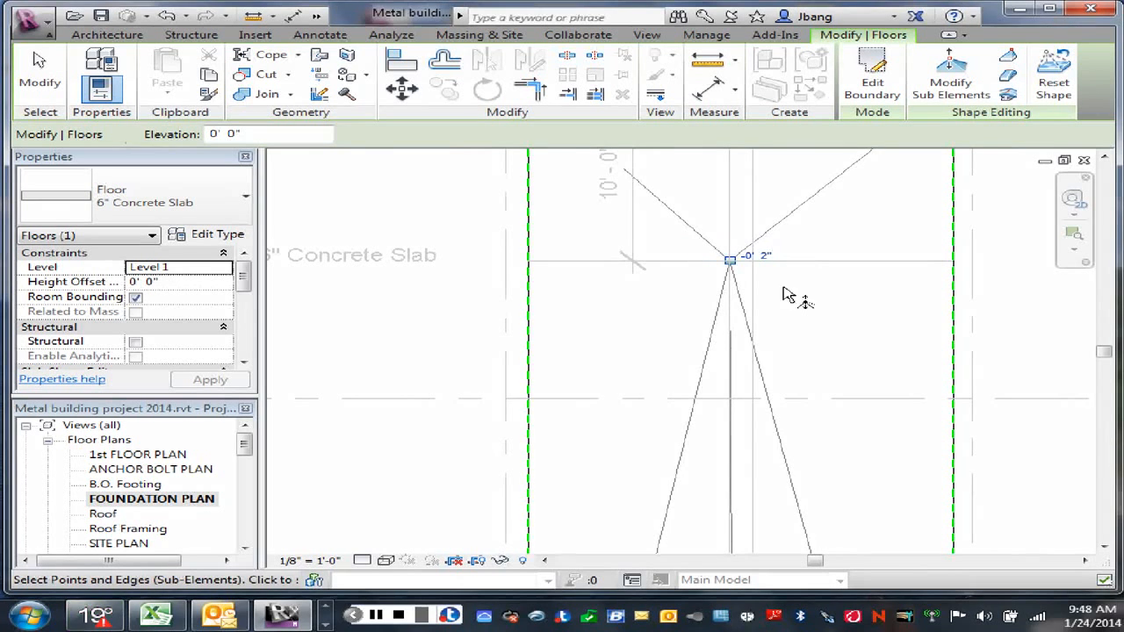
Step: Add a shape point where the right offset line crosses the upper horizontal detail line, and set its elevation to -0' 2"
click(1009, 73)
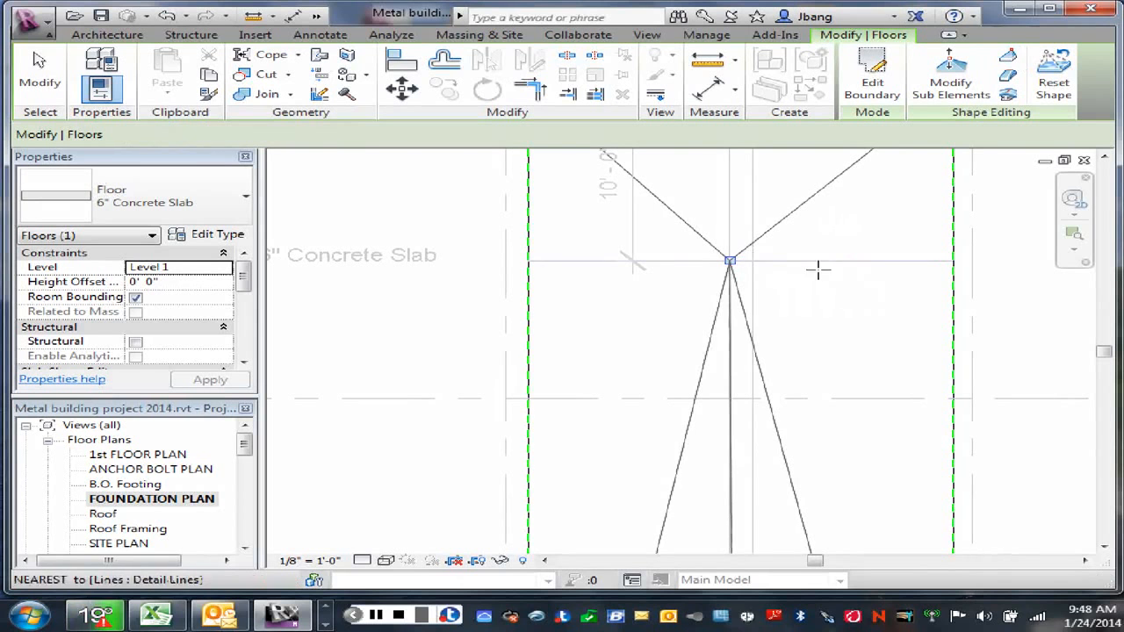
click(753, 261)
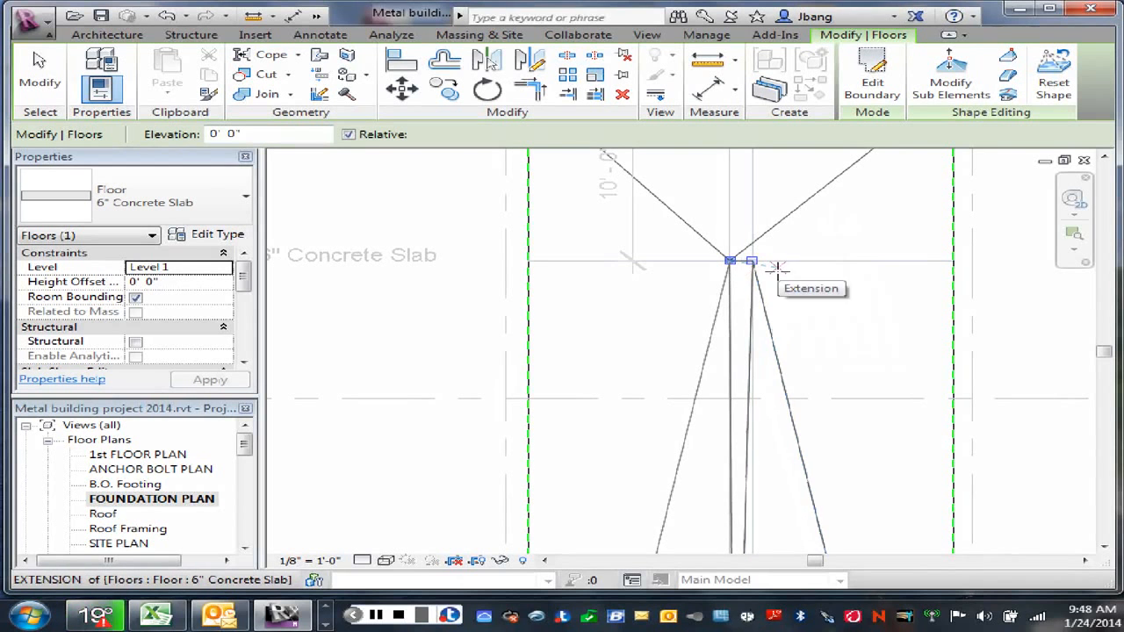
key(Escape)
click(752, 262)
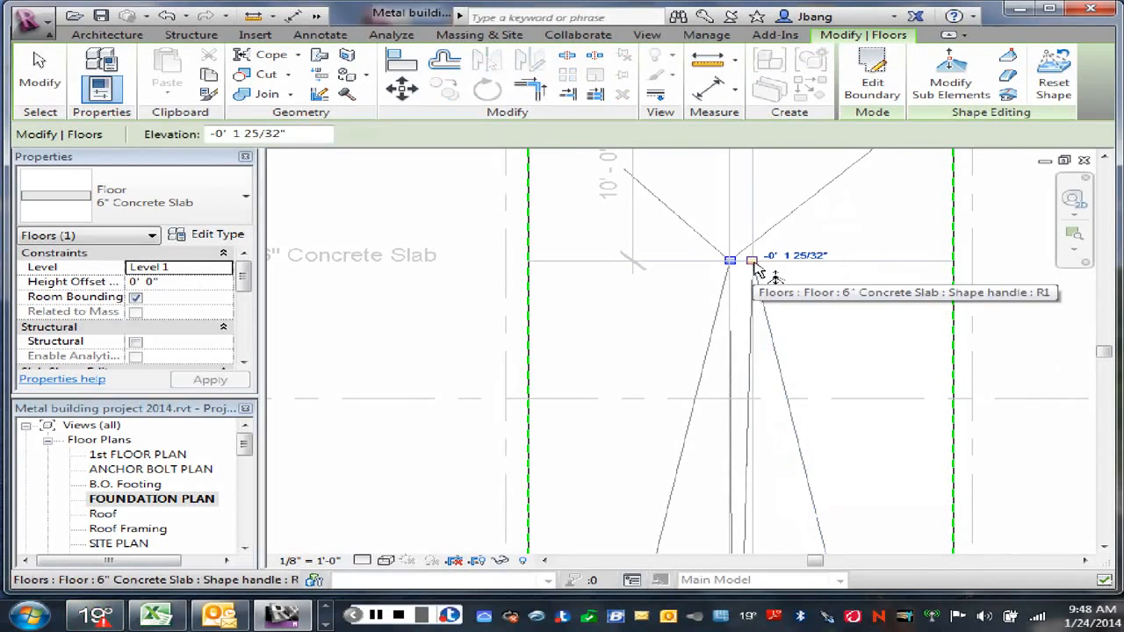
click(790, 254)
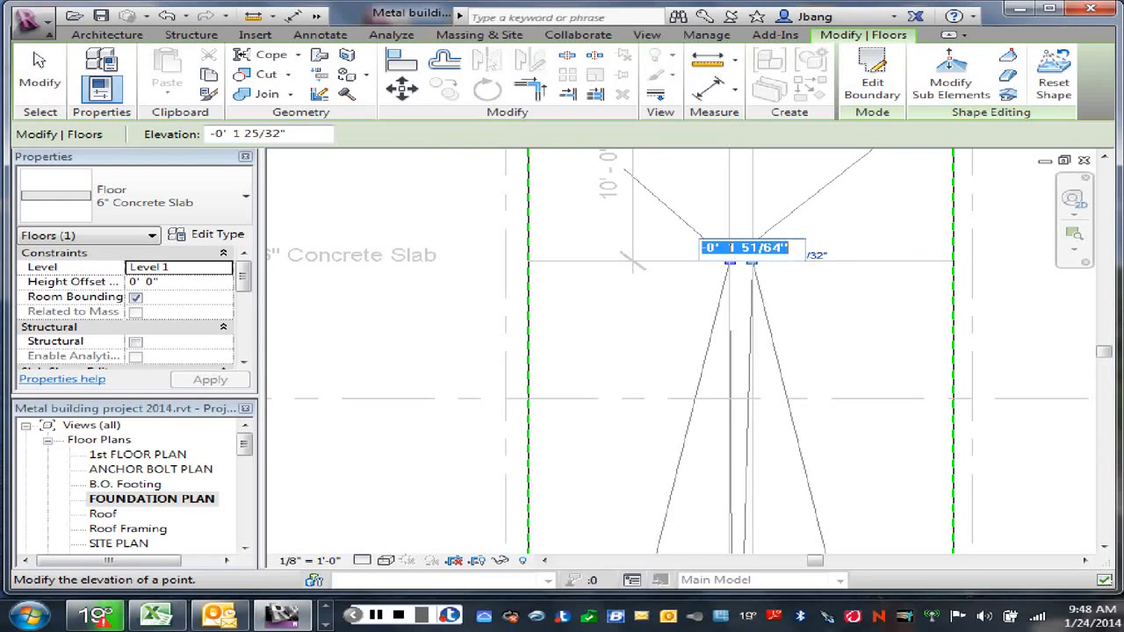
drag(729, 247, 782, 248)
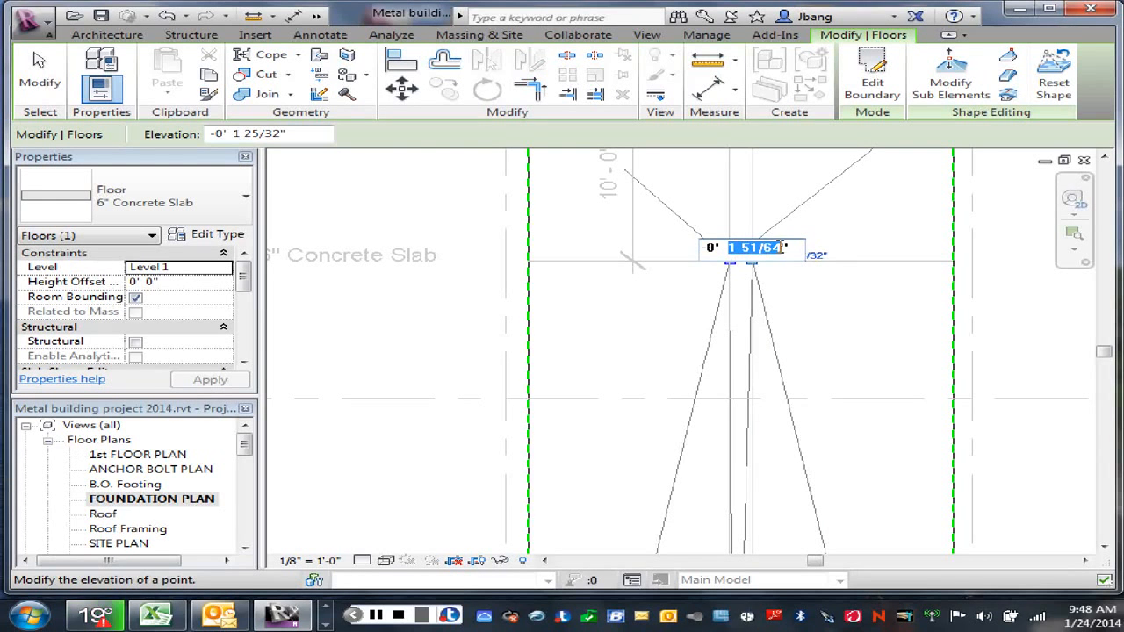
text(2)
key(Return)
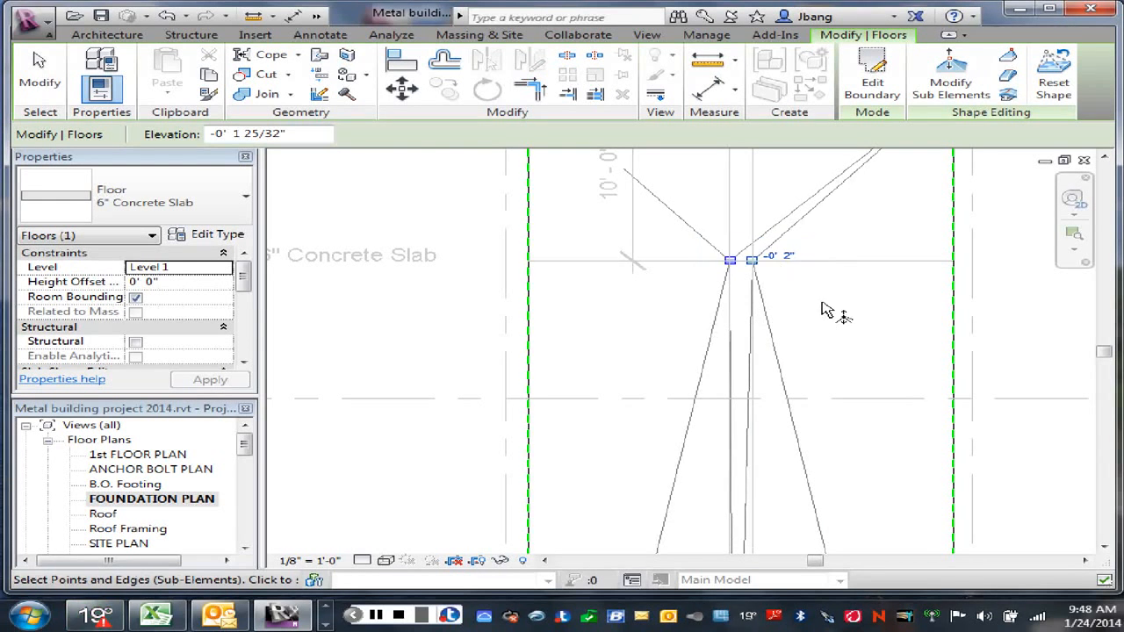
scroll(816, 309, down, 2)
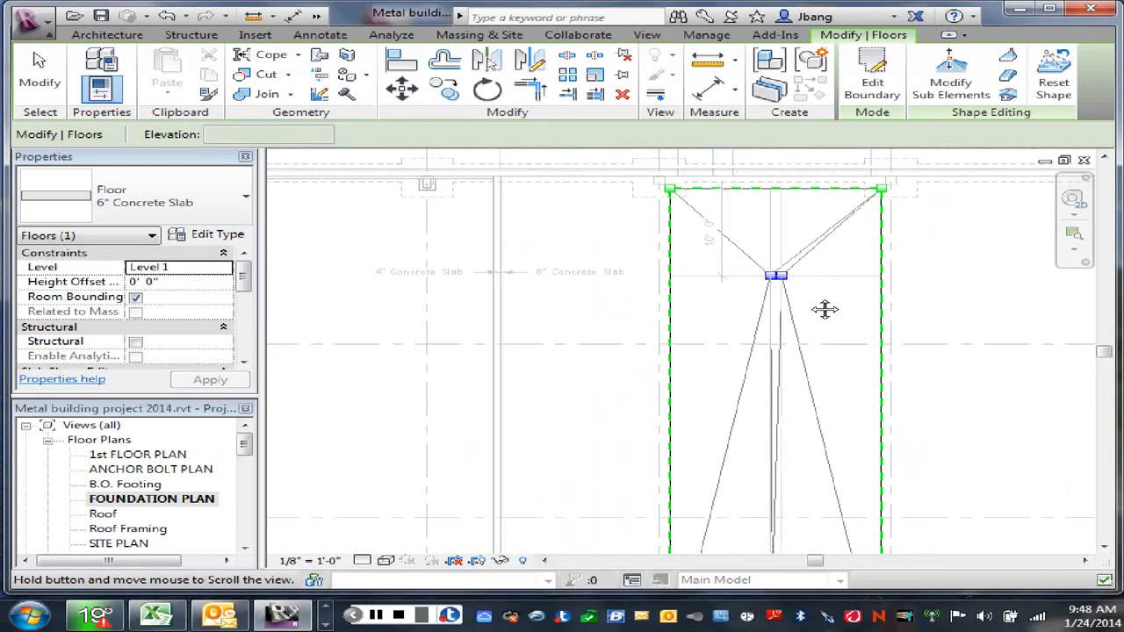
scroll(817, 309, up, 3)
scroll(788, 278, up, 2)
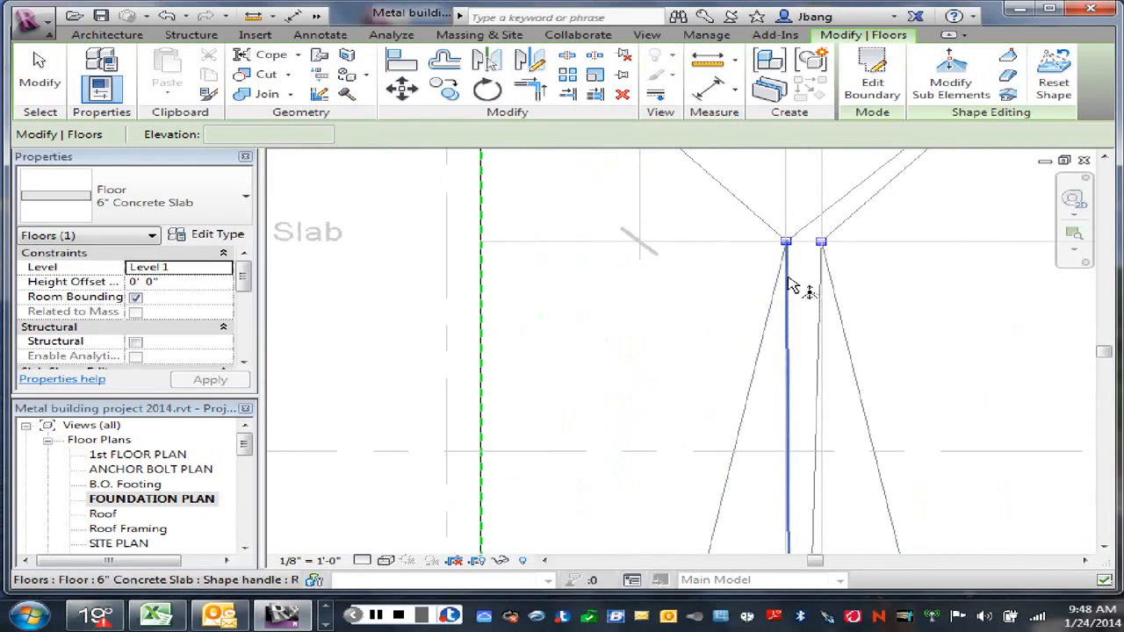
scroll(789, 278, down, 2)
scroll(812, 395, down, 3)
middle_drag(813, 429, 807, 274)
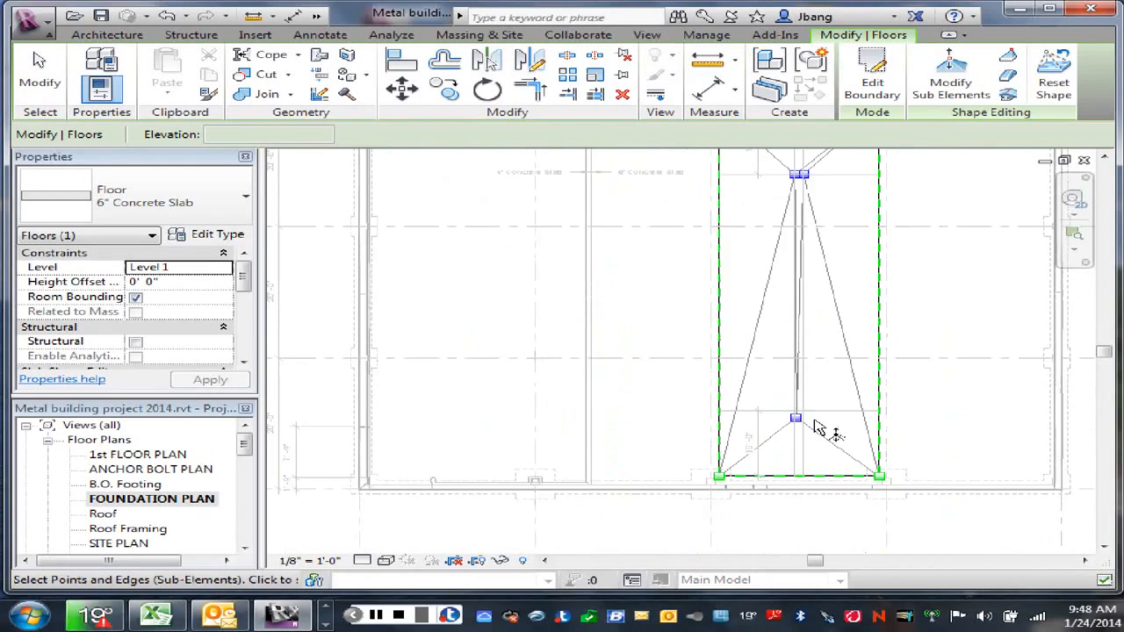
scroll(816, 428, up, 4)
right_click(766, 407)
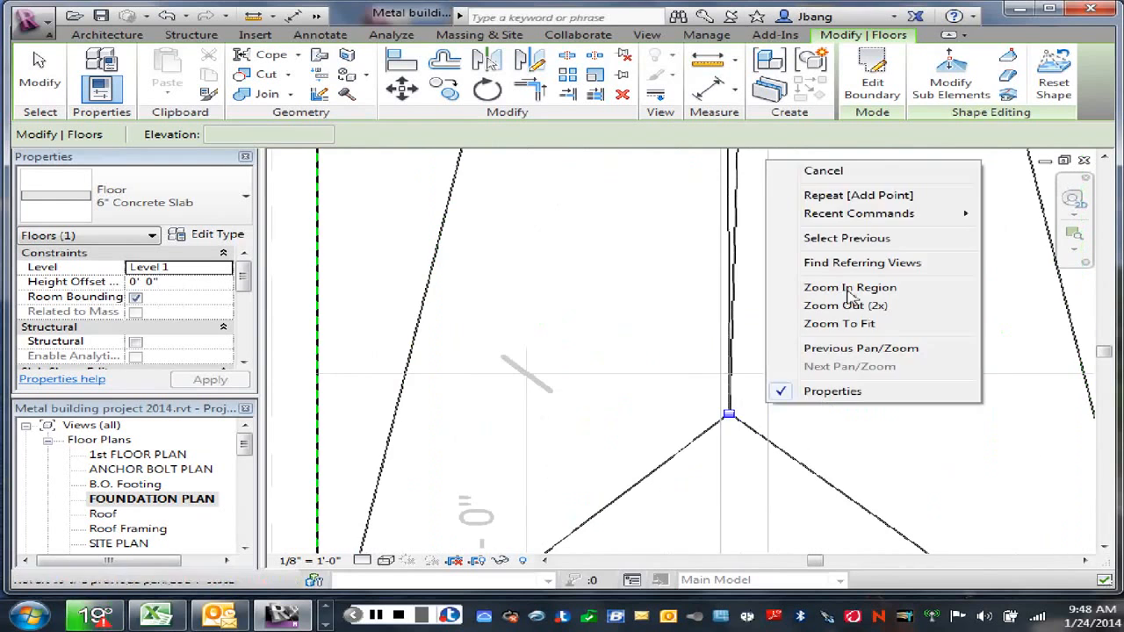
click(842, 174)
key(Escape)
scroll(733, 460, up, 5)
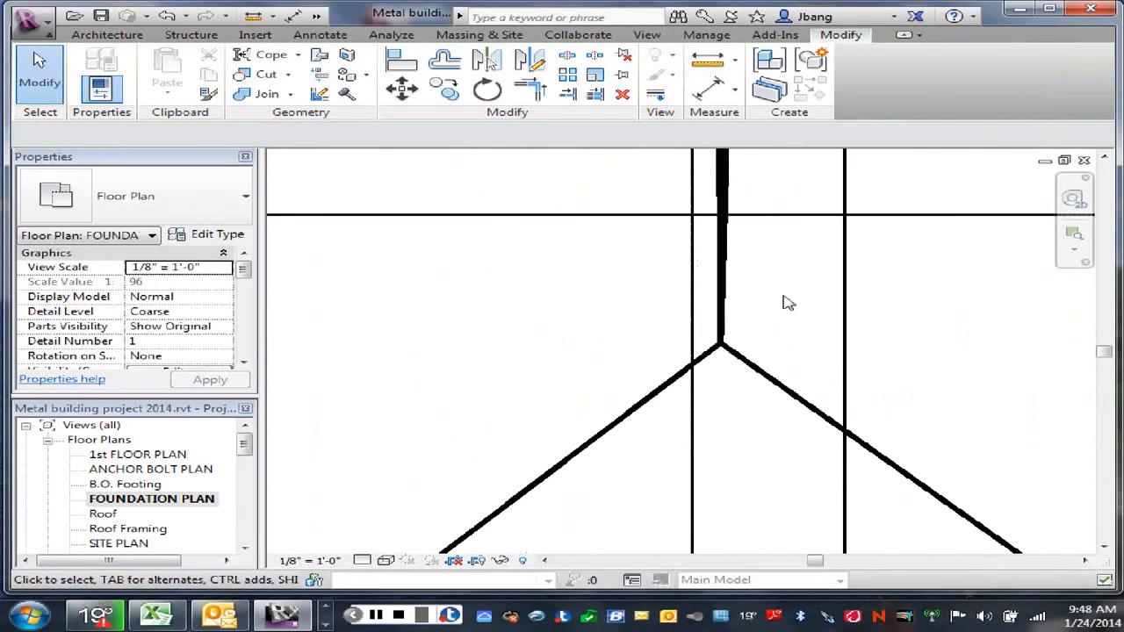
scroll(788, 302, down, 5)
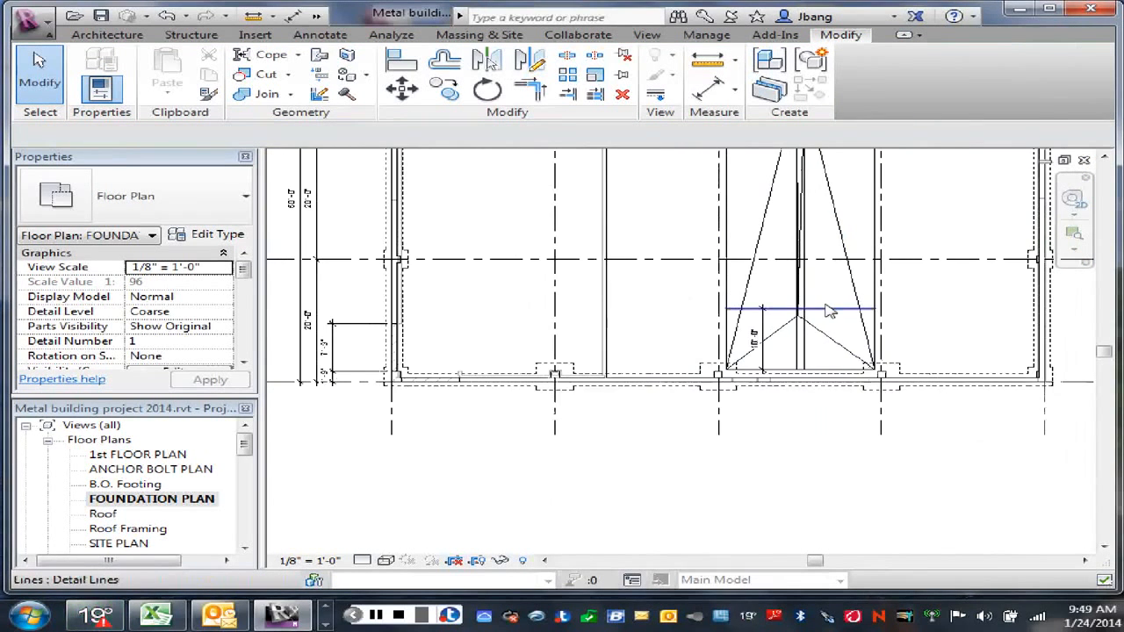
scroll(830, 311, down, 4)
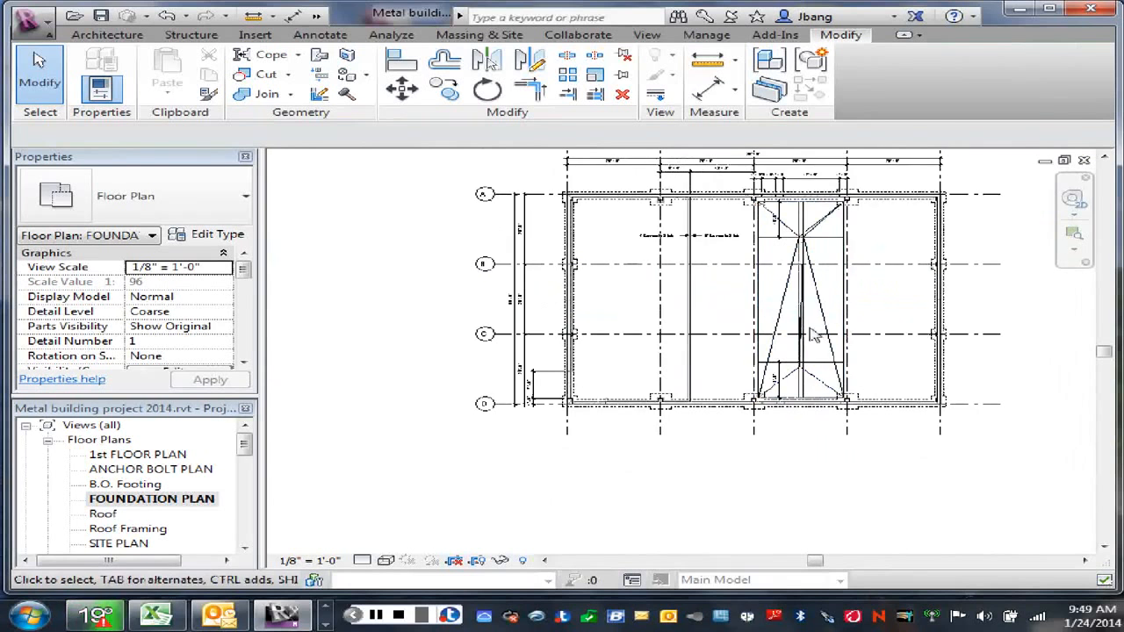
scroll(815, 355, up, 1)
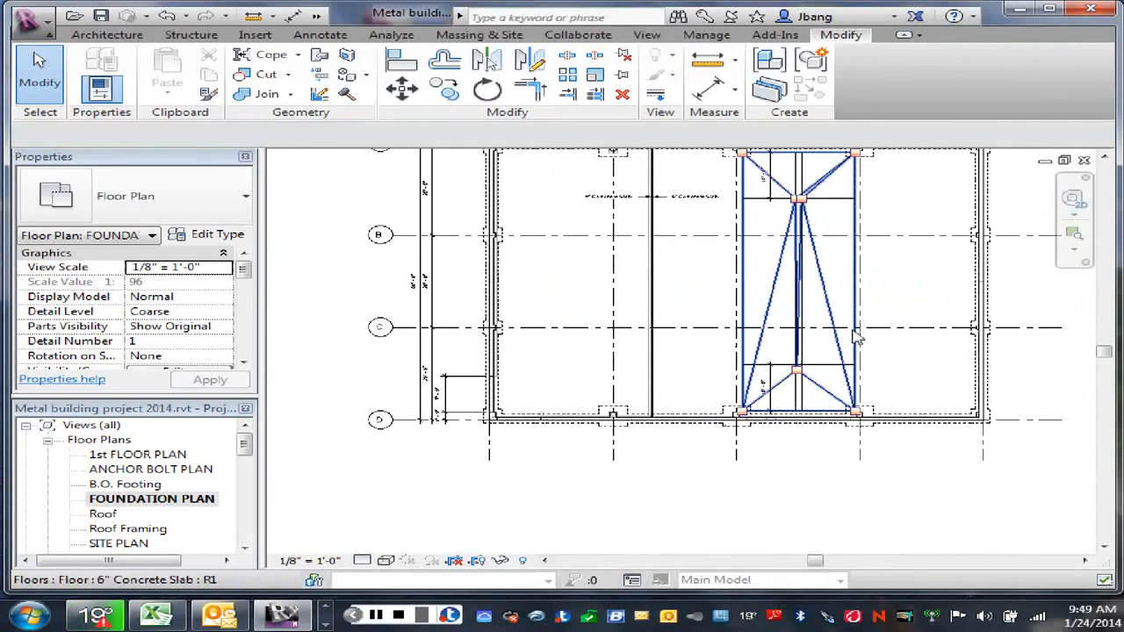
Step: Reopen the infill slab's shape editing and move its lower shape point onto the intersection of the left offset line and the lower horizontal detail line
click(856, 338)
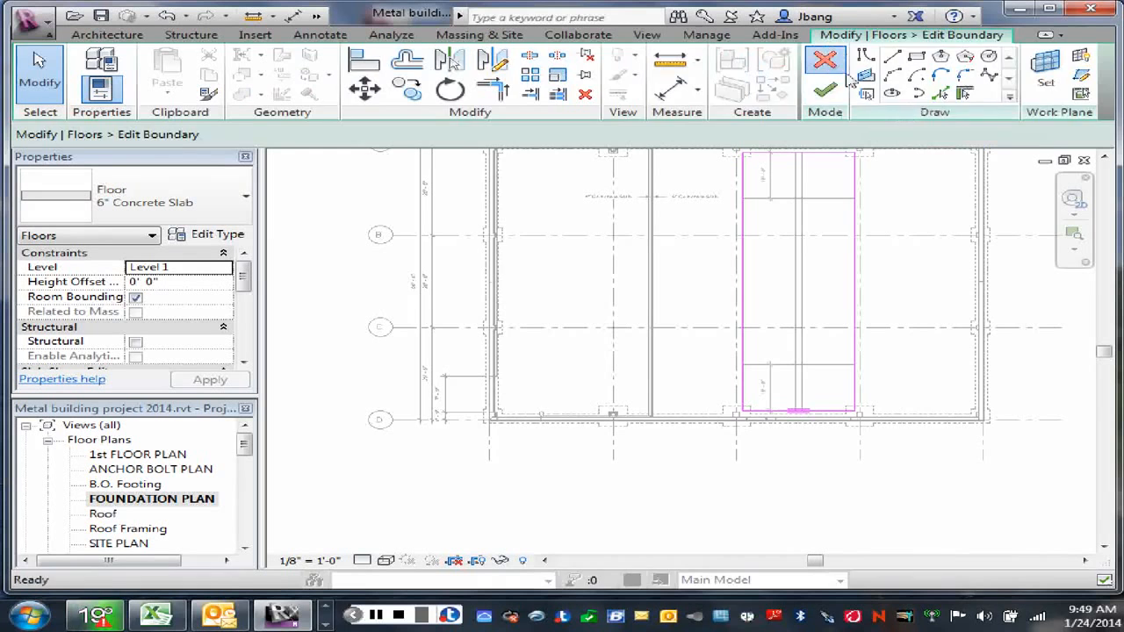
click(832, 65)
click(972, 99)
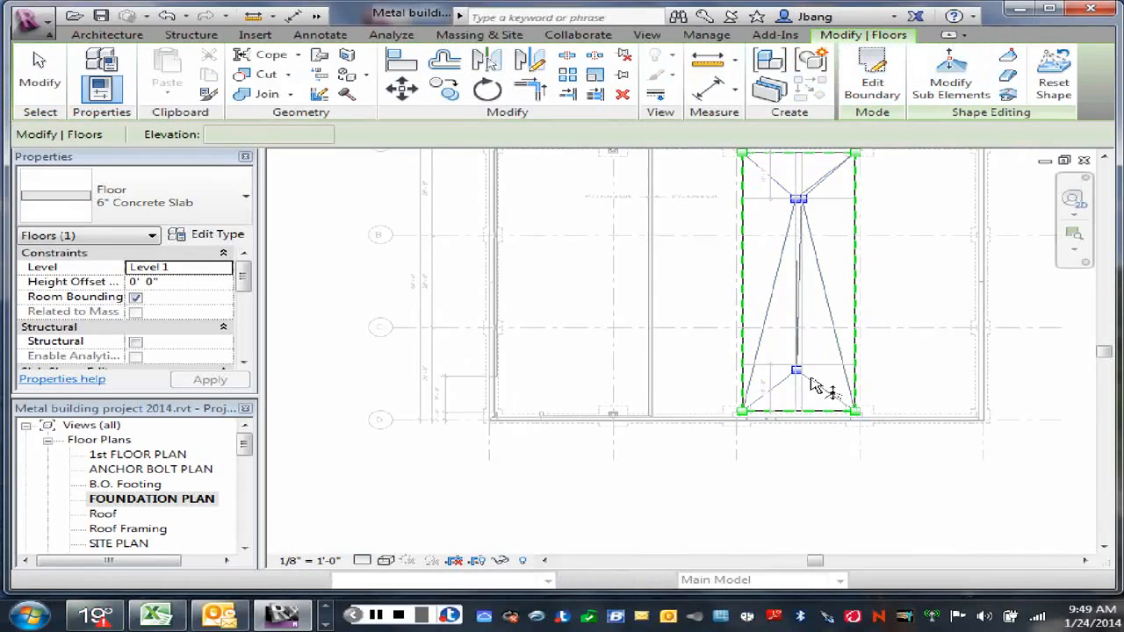
scroll(803, 378, up, 3)
scroll(795, 375, up, 3)
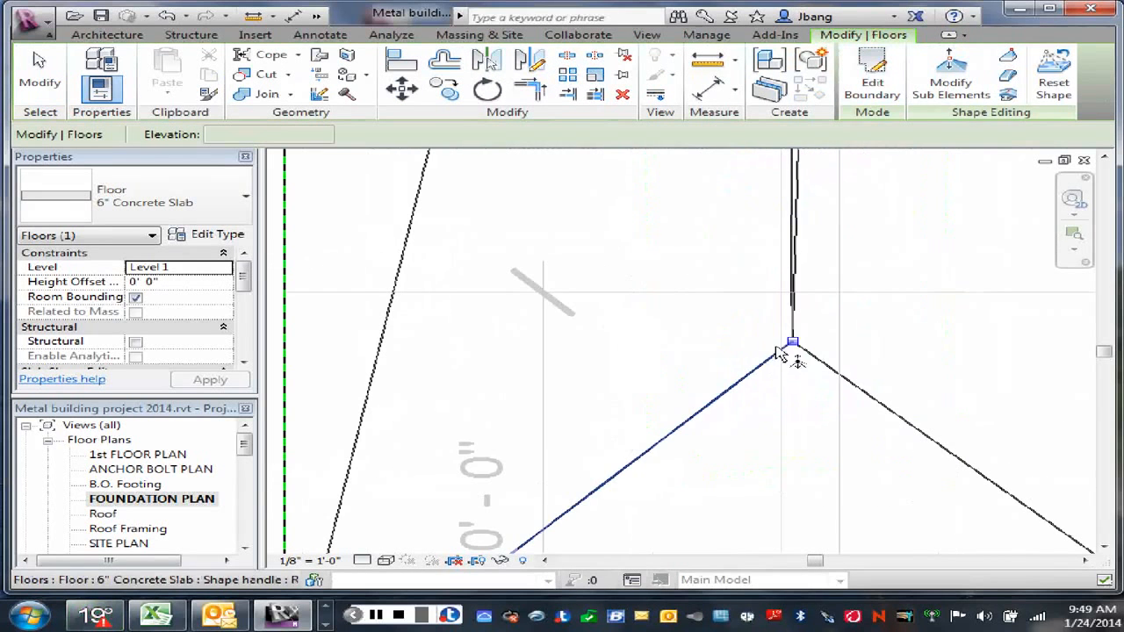
drag(794, 348, 783, 294)
Step: Set the moved lower shape point's elevation to -0' 2"
click(799, 288)
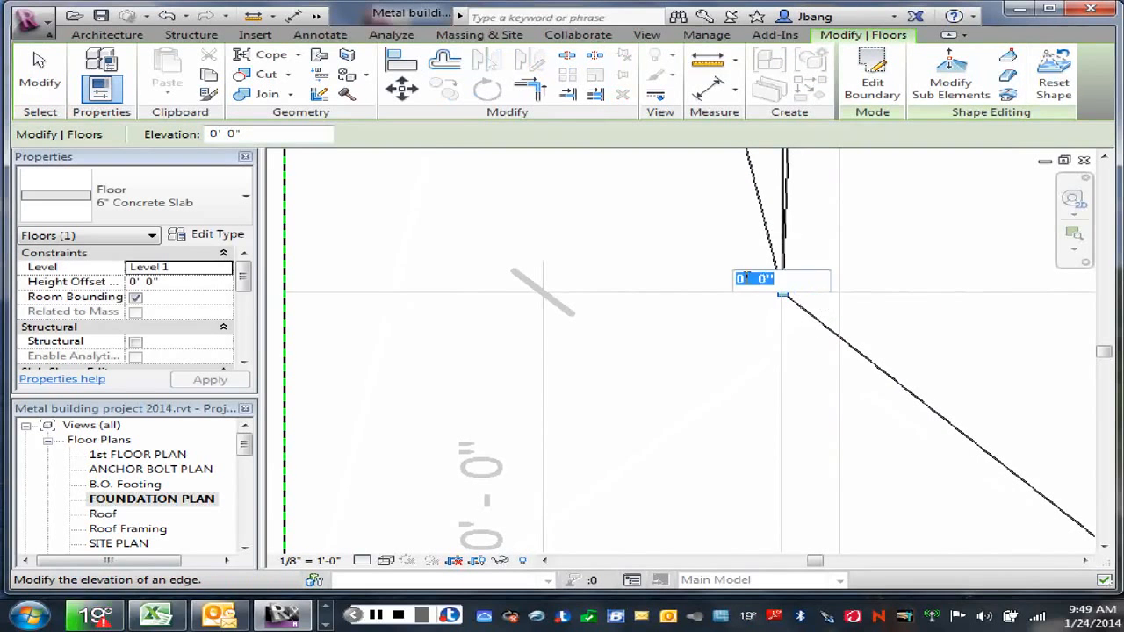
click(749, 279)
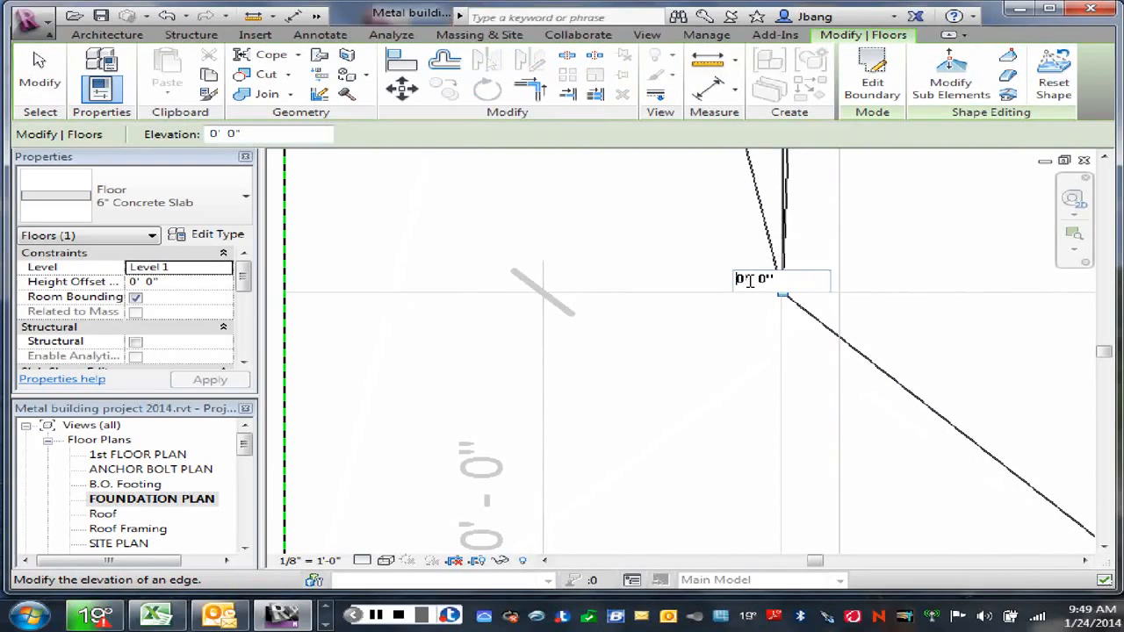
text(-)
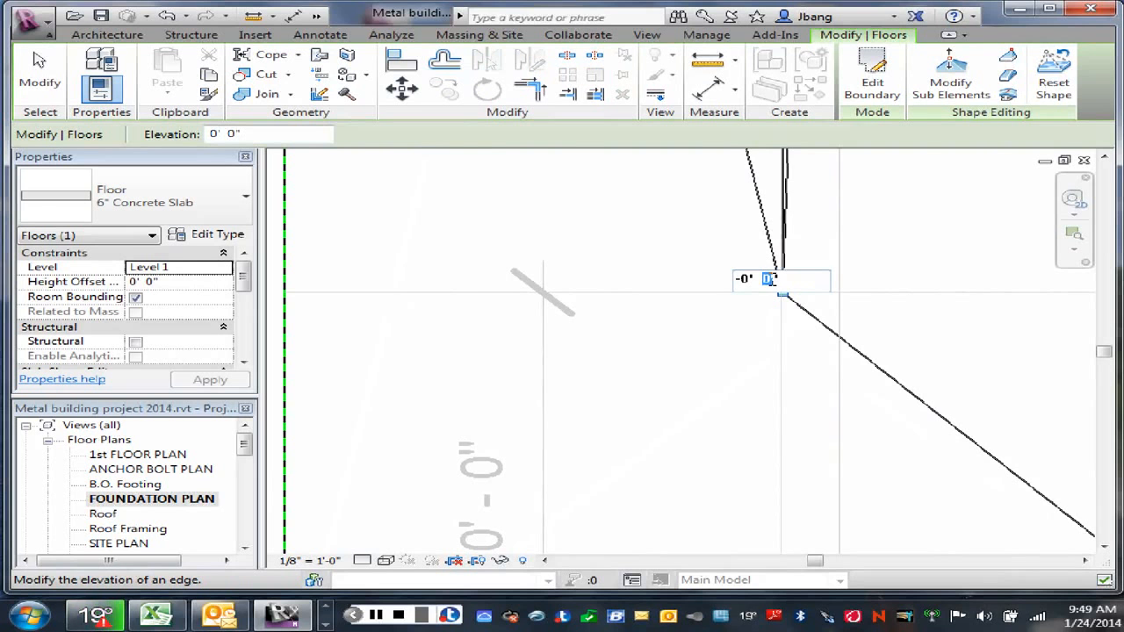
key(Return)
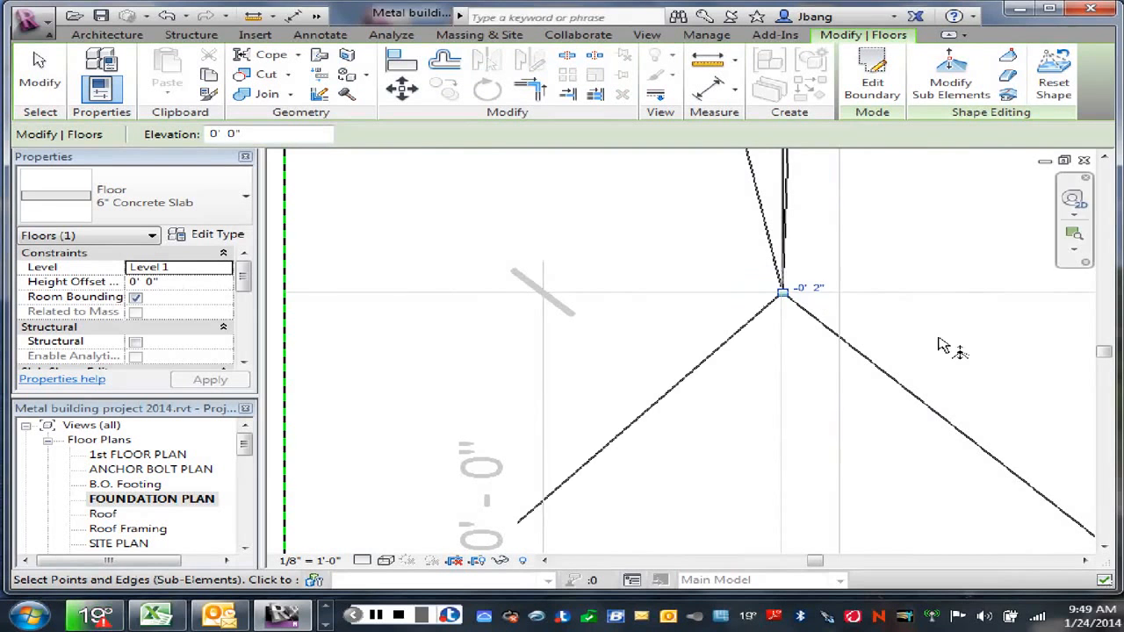
Step: Add a shape point where the right offset line crosses the lower horizontal detail line
scroll(900, 312, down, 1)
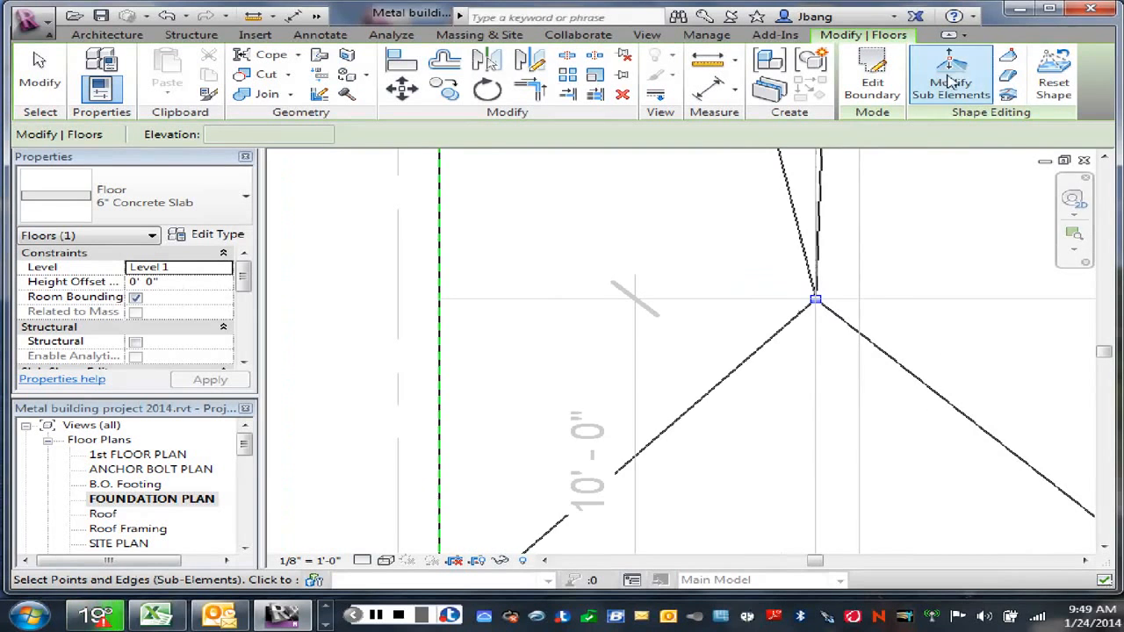
click(1008, 55)
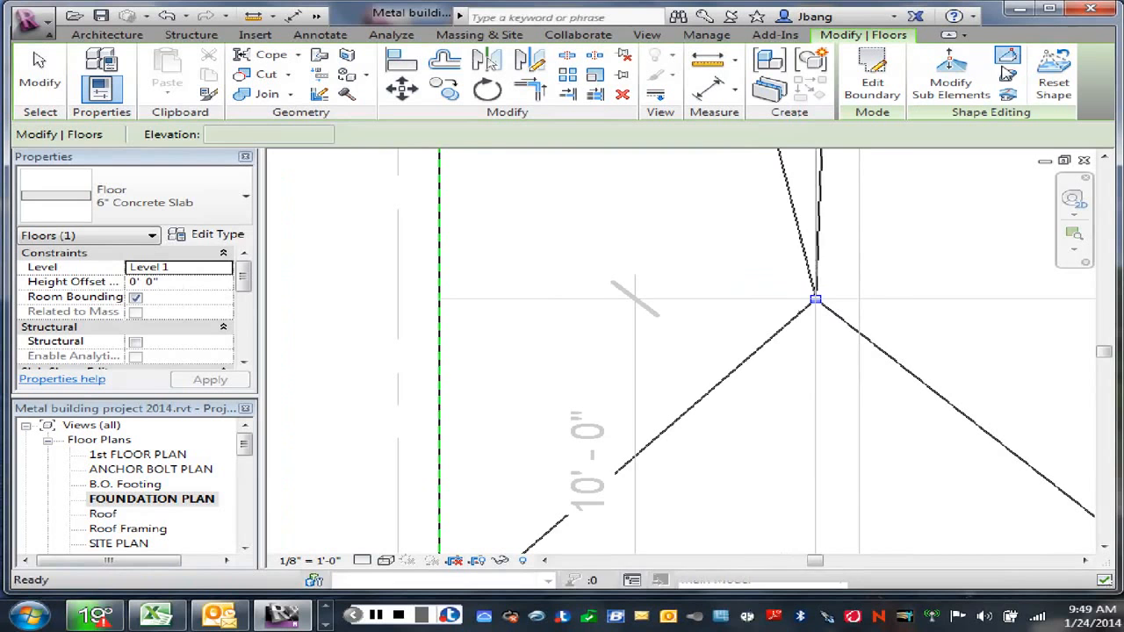
click(858, 300)
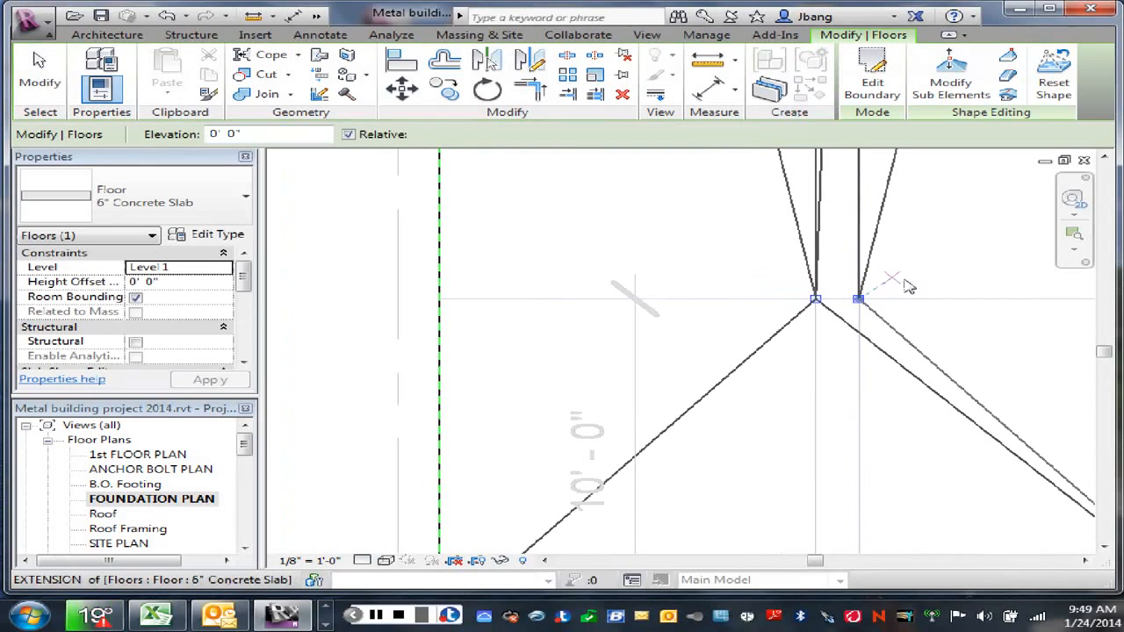
right_click(895, 280)
click(941, 290)
Step: Set the elevation of the new lower shape point on the right offset line to -0' 2" and leave shape editing
click(858, 300)
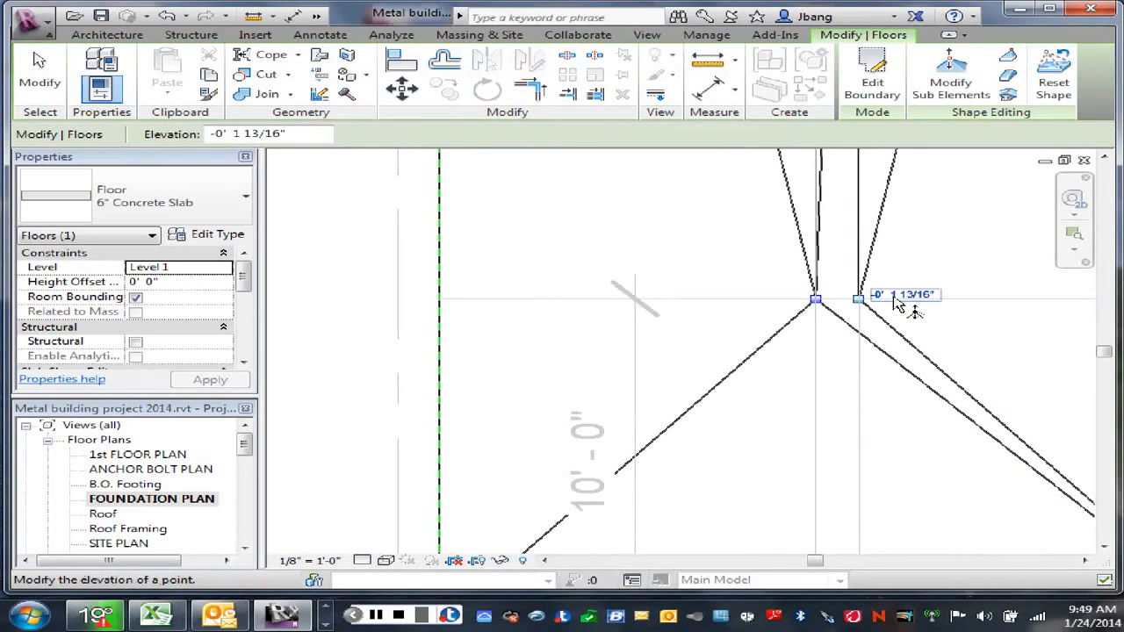
click(894, 296)
click(827, 285)
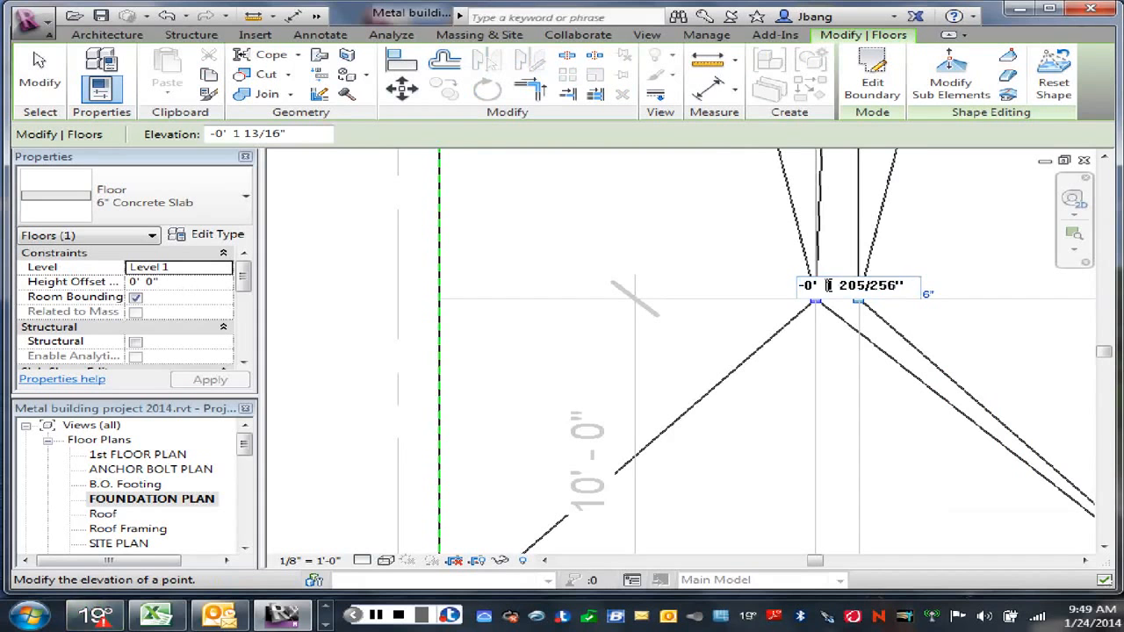
drag(862, 287, 895, 289)
text(2)
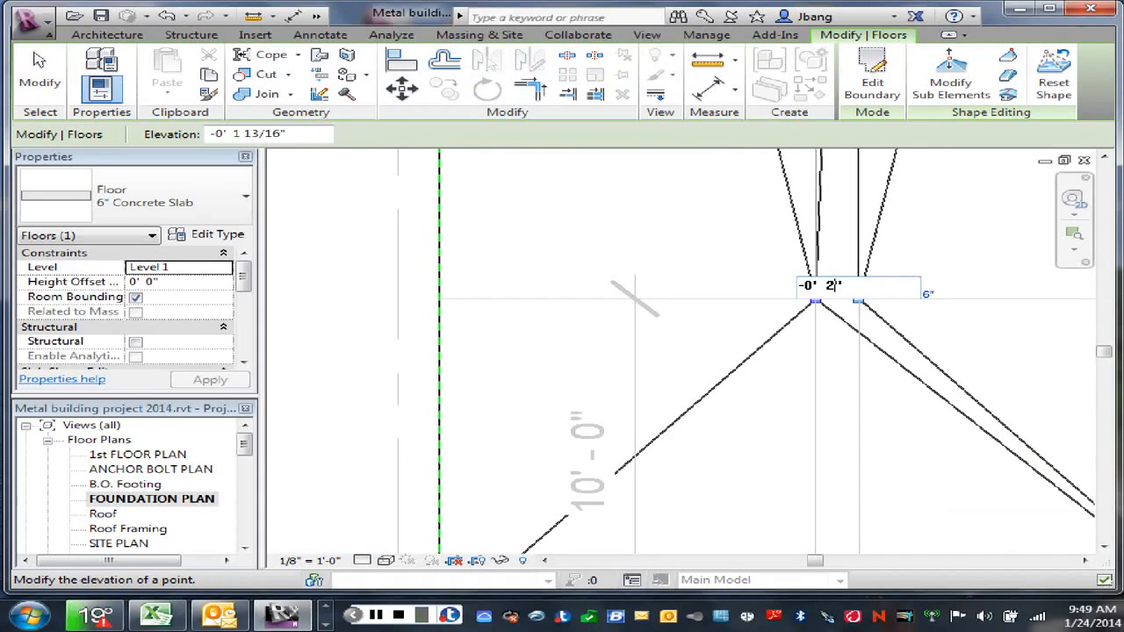
key(Return)
right_click(965, 316)
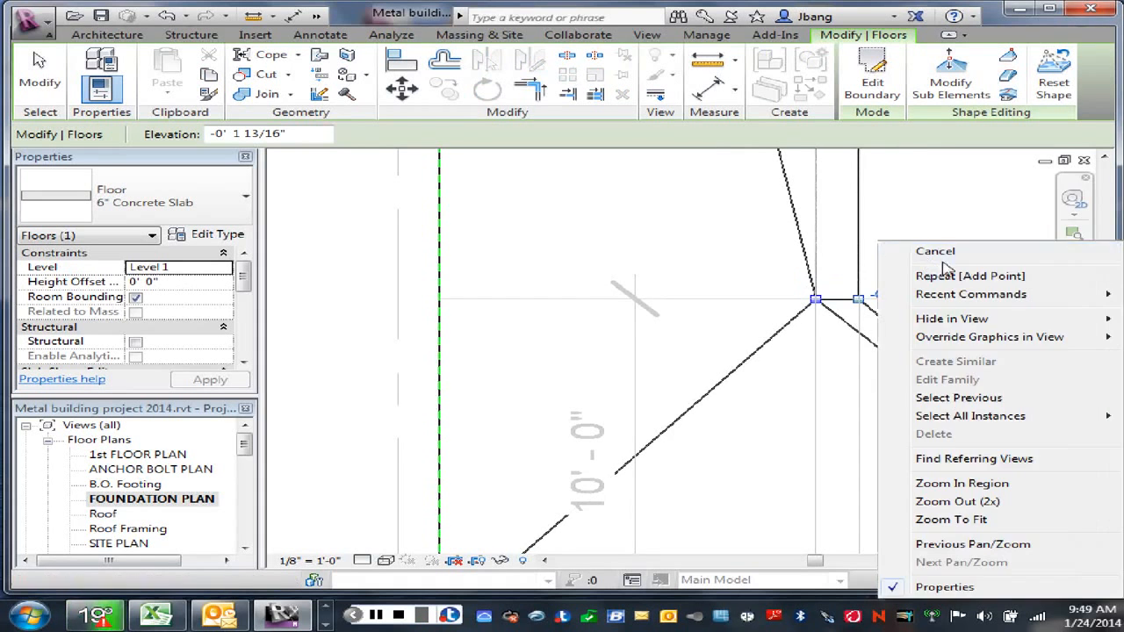
click(938, 253)
Step: Start shape editing on the flat infill slab and add shape points where both offset lines cross the upper horizontal detail line
scroll(922, 254, down, 5)
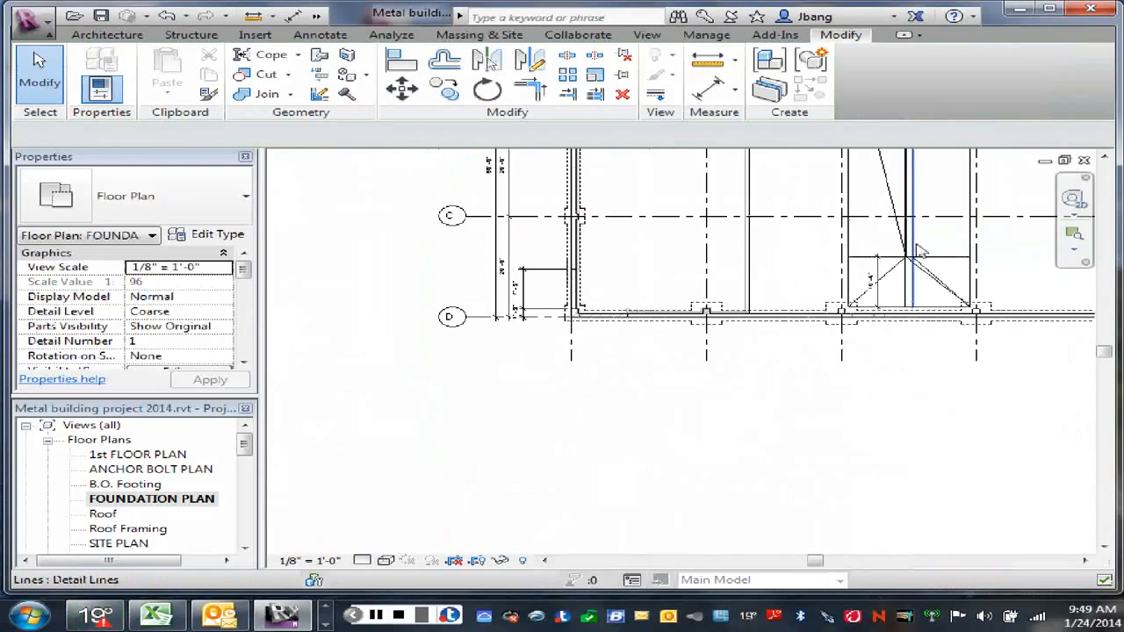
middle_drag(890, 349, 876, 442)
scroll(904, 319, down, 3)
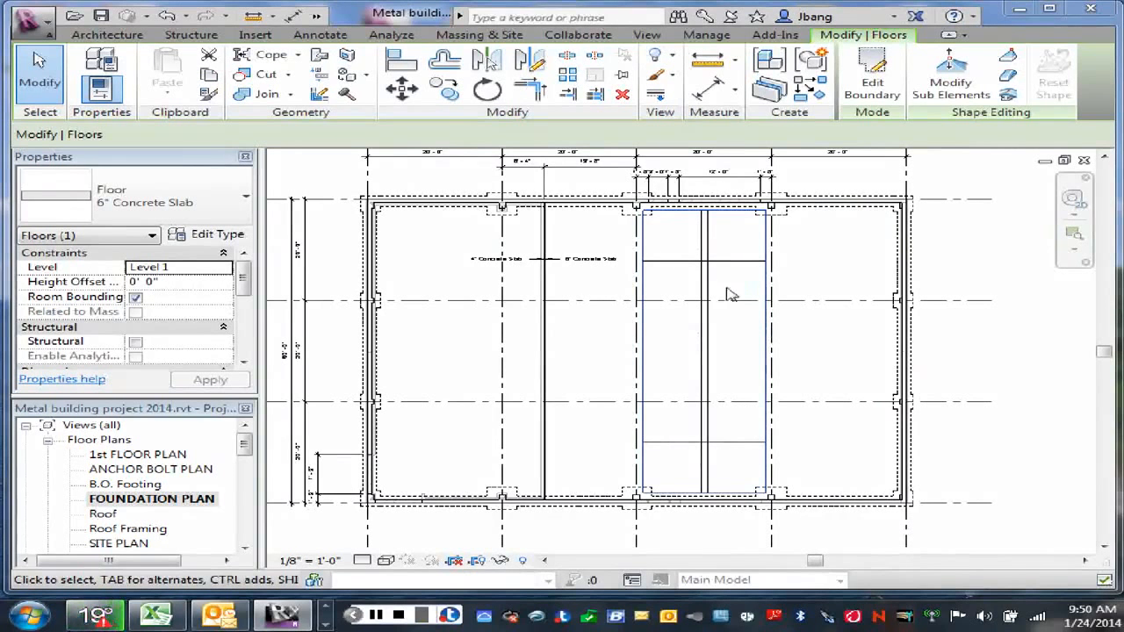
click(951, 89)
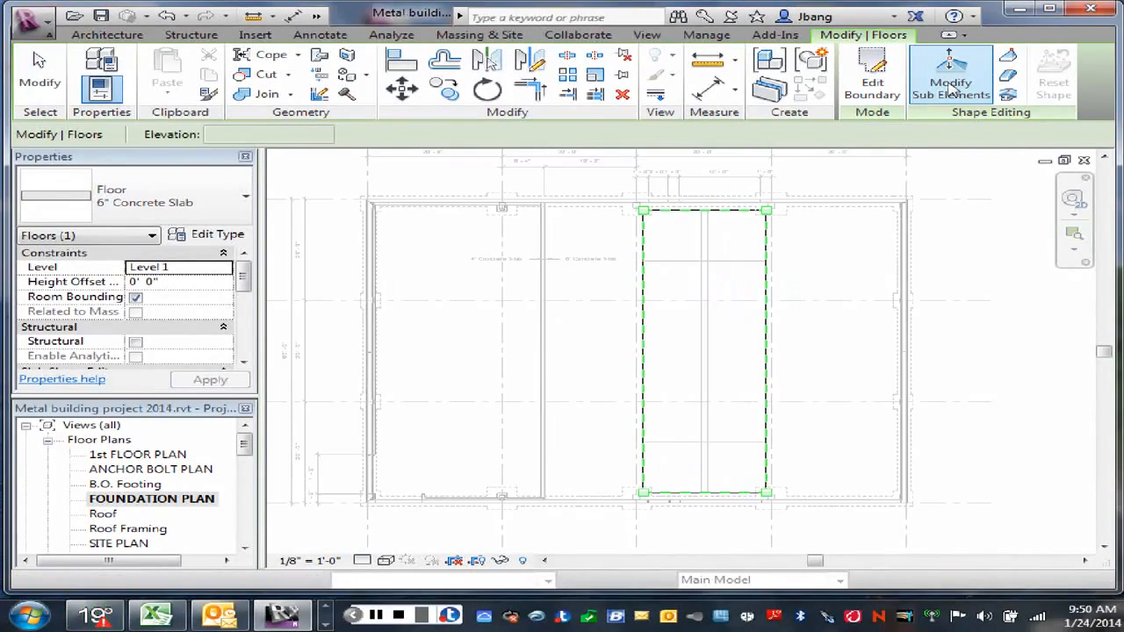
click(1008, 58)
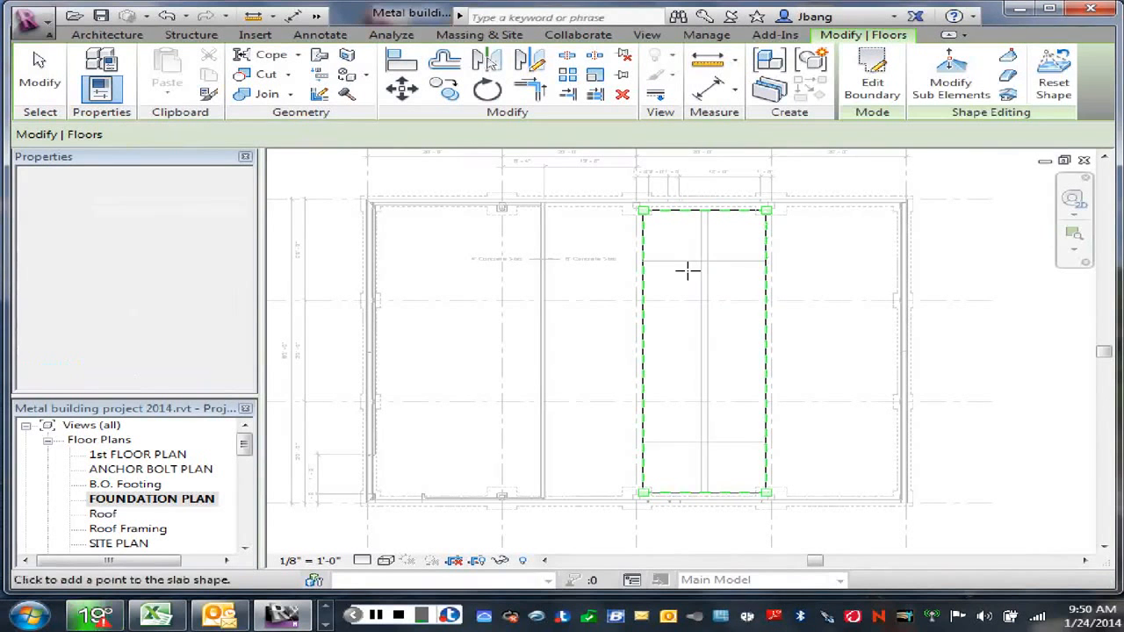
scroll(696, 268, up, 3)
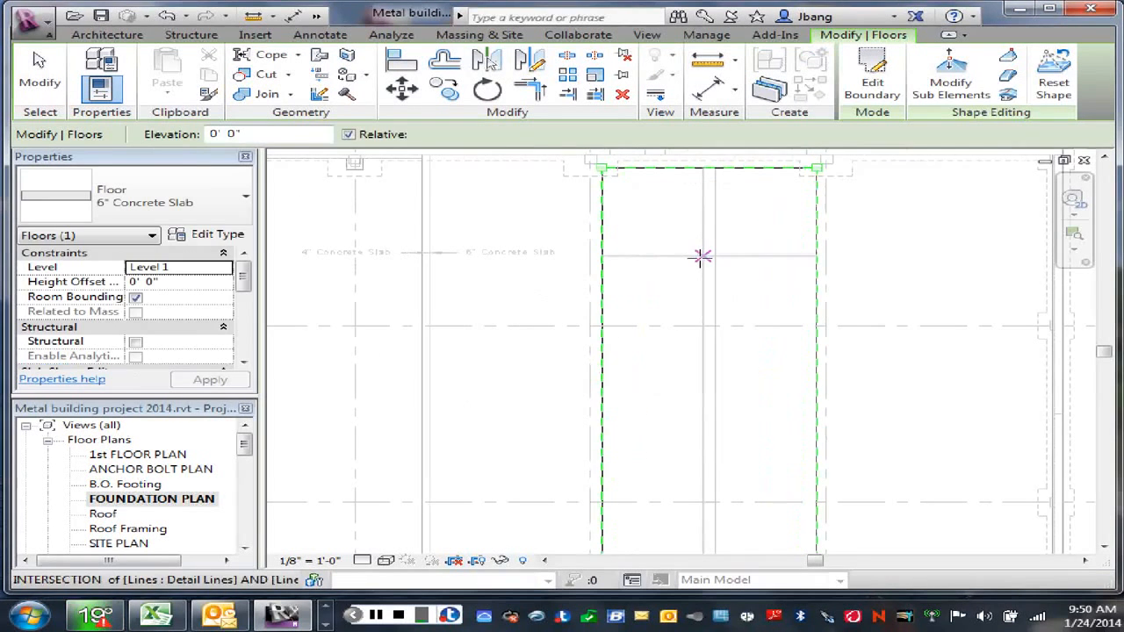
scroll(701, 256, up, 2)
click(704, 252)
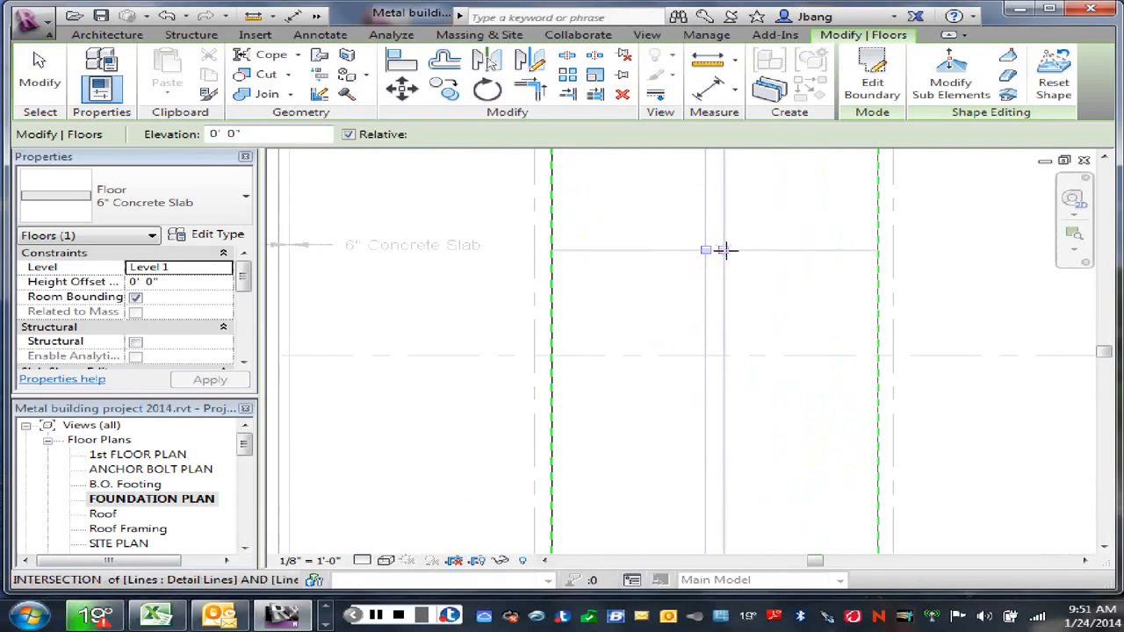
click(723, 250)
Step: Add shape points where both offset lines cross the lower horizontal detail line, and exit the slab's shape editing
scroll(737, 310, down, 2)
middle_drag(744, 416, 755, 300)
scroll(726, 472, up, 2)
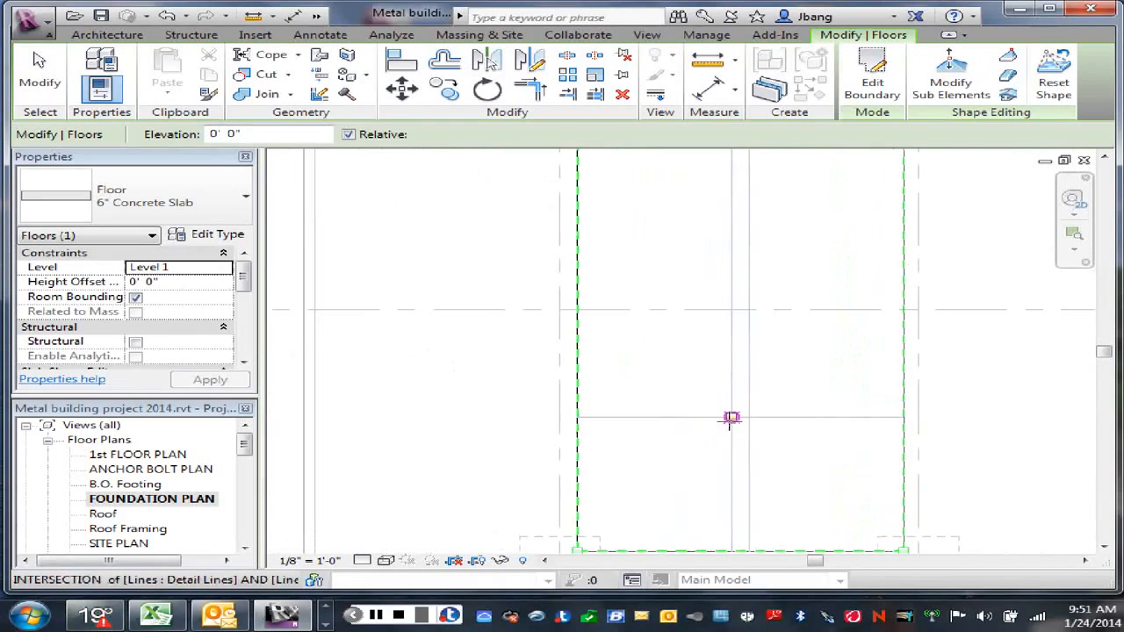
click(731, 418)
click(750, 417)
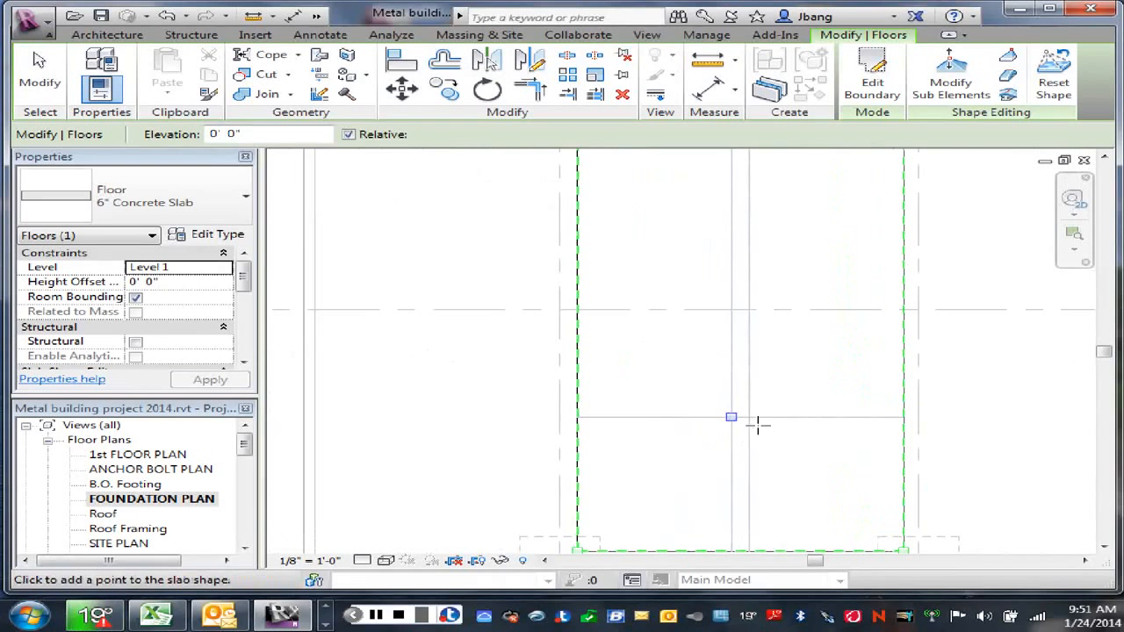
right_click(773, 367)
click(825, 130)
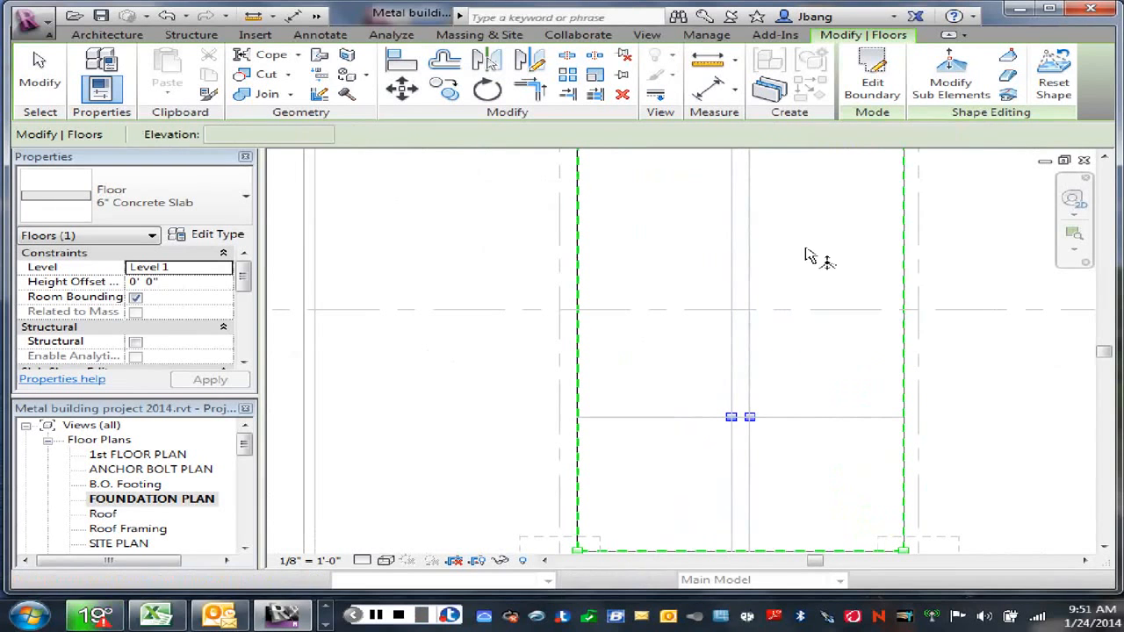
right_click(817, 345)
click(834, 138)
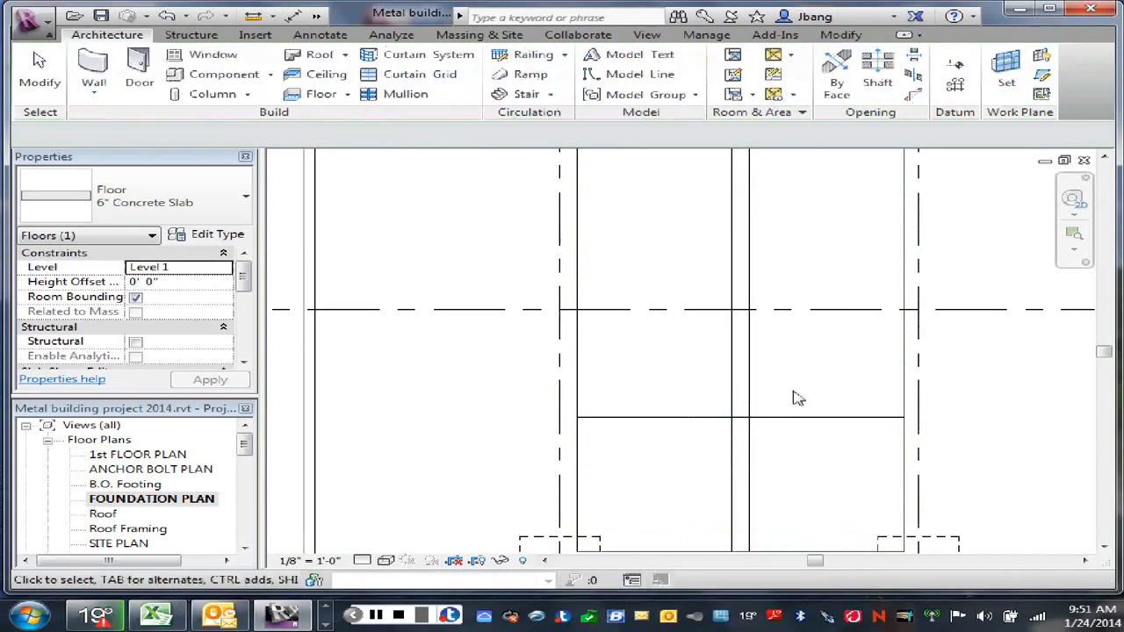
Step: Set the elevation of the infill slab's lower shape point on the right offset line to -0' 2" and leave shape editing
click(904, 219)
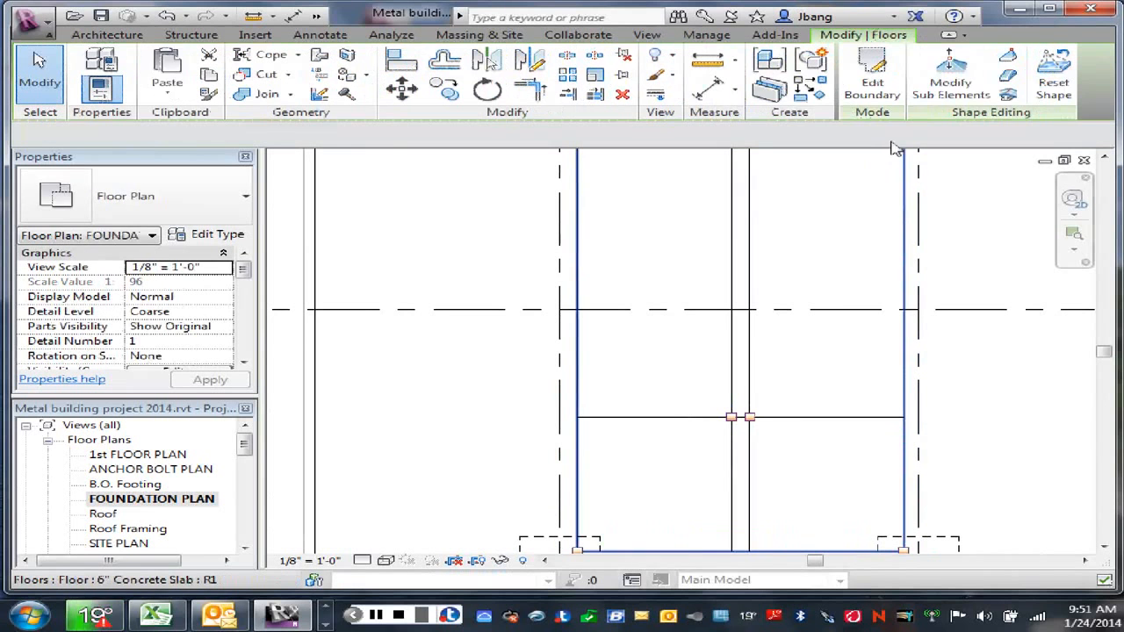
click(962, 88)
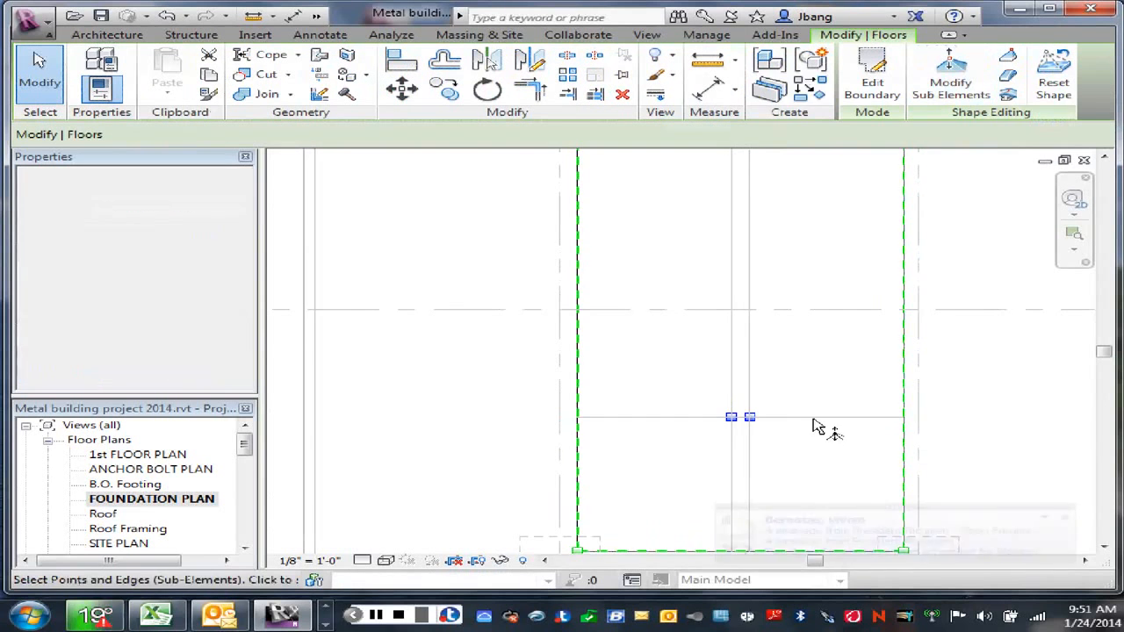
click(750, 419)
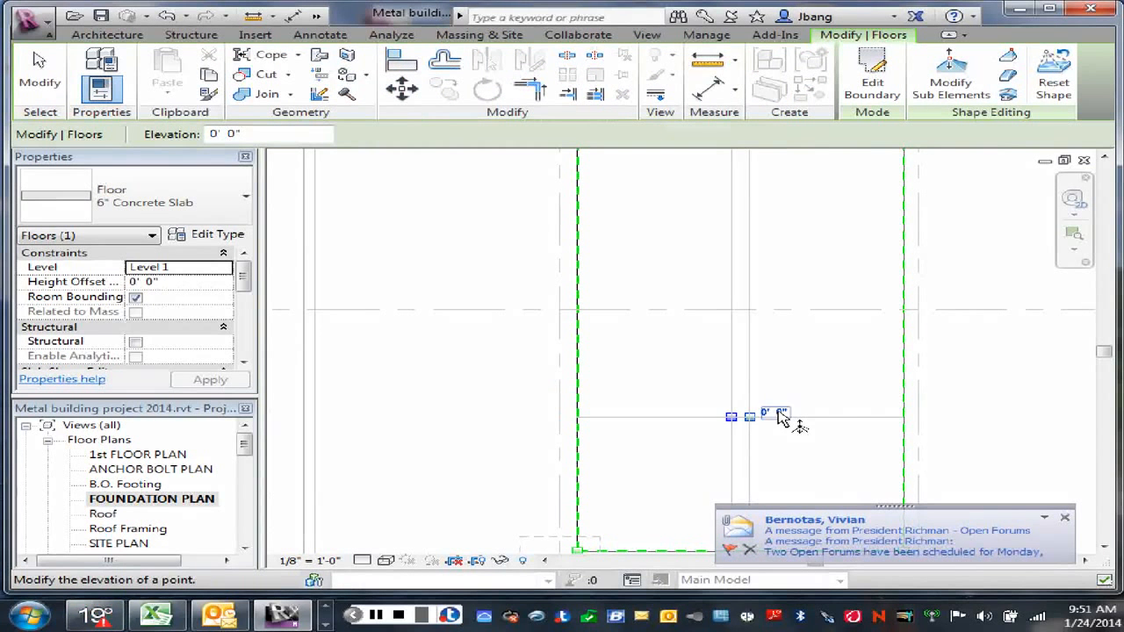
click(776, 413)
click(709, 404)
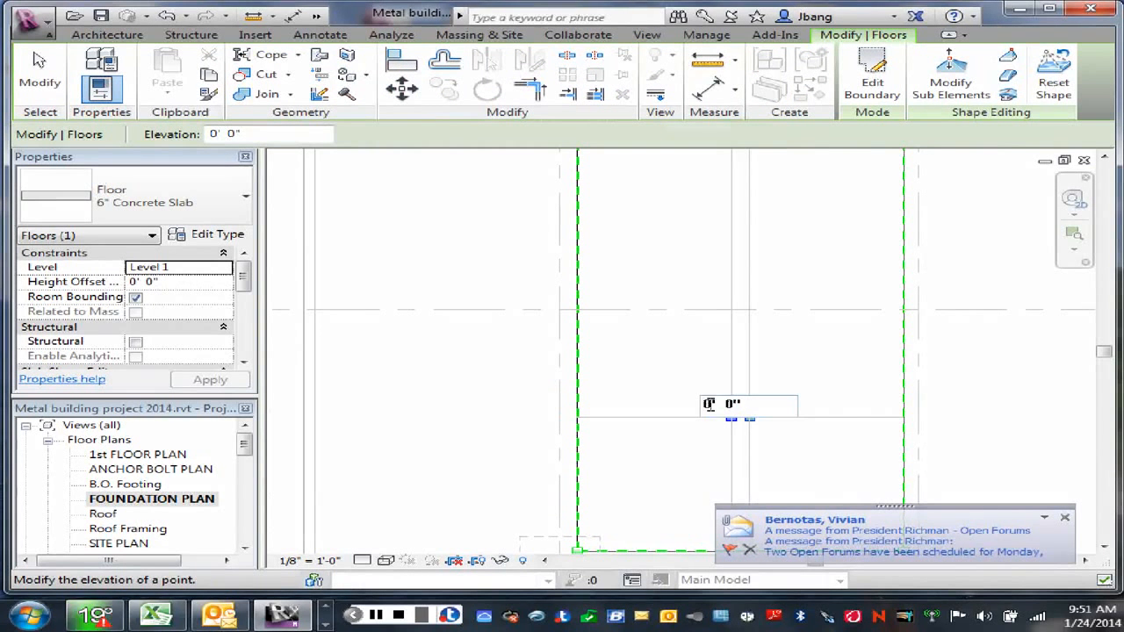
text(-)
double_click(735, 403)
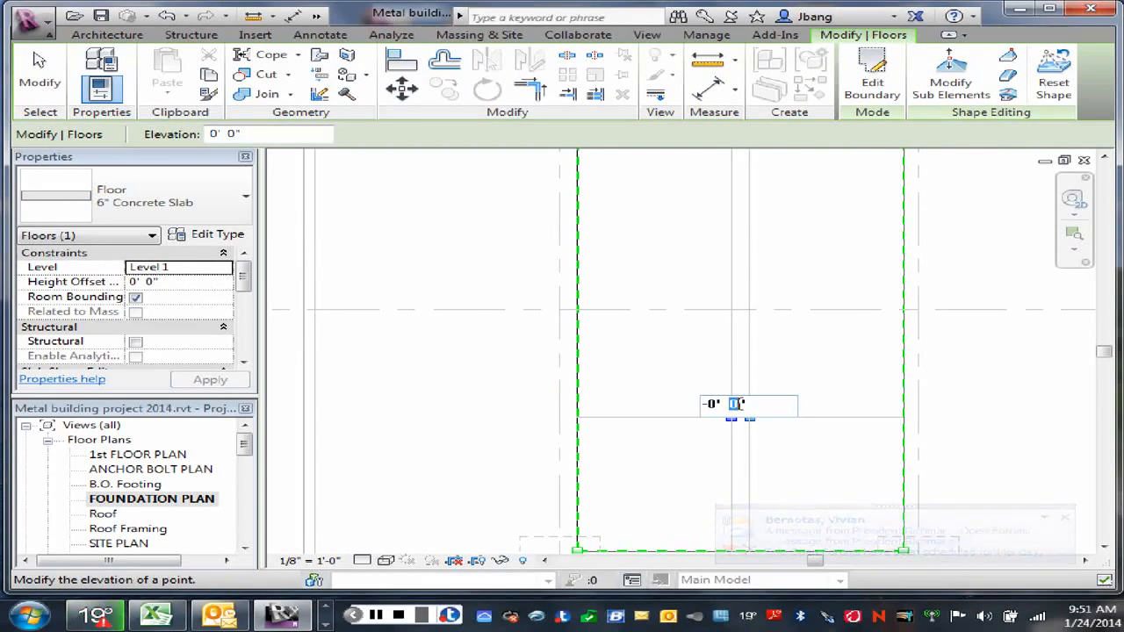
text(2)
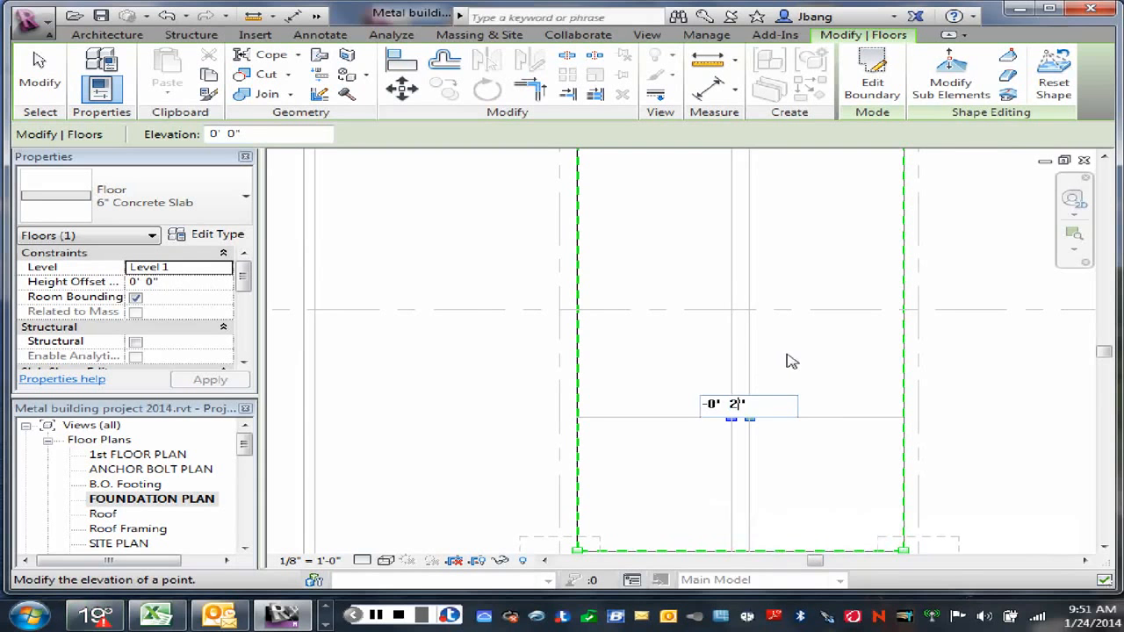
key(Return)
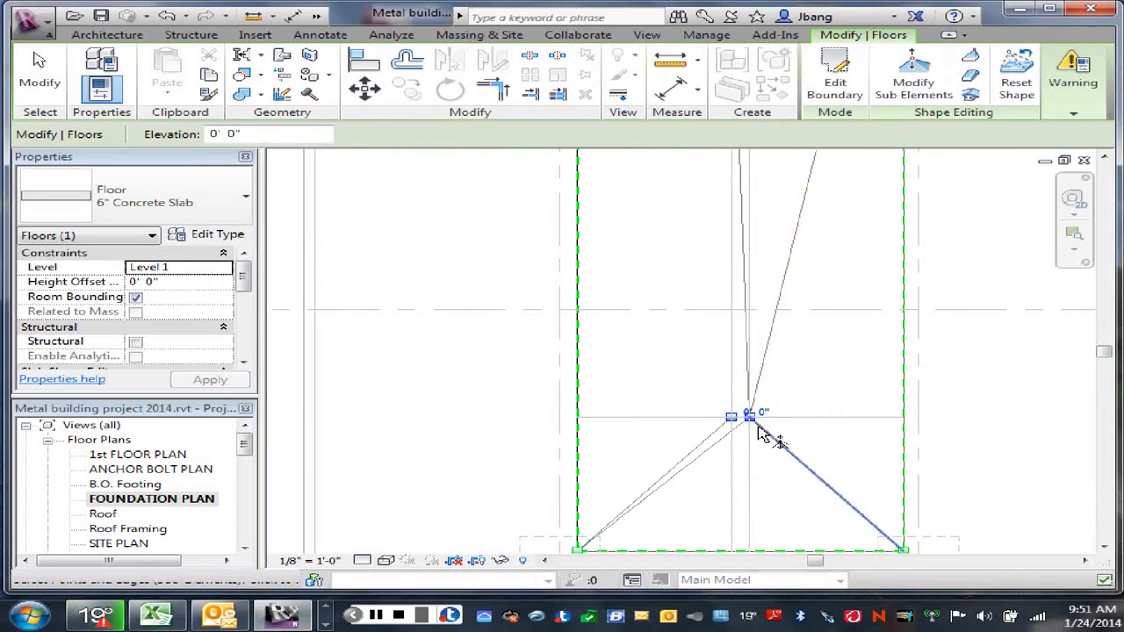
right_click(815, 410)
click(842, 48)
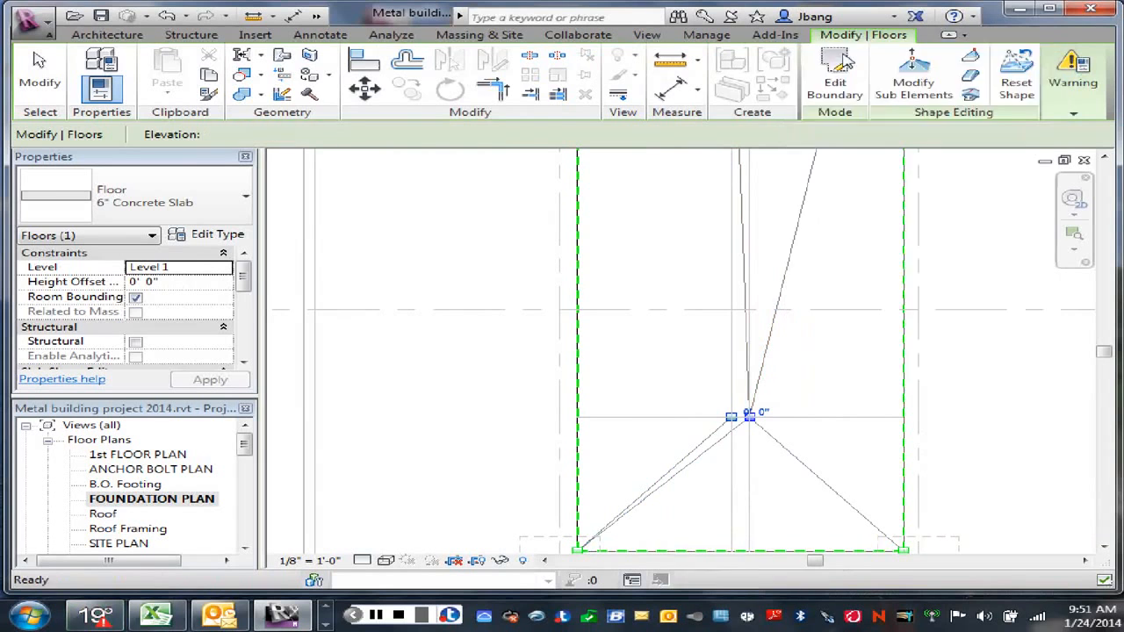
key(Escape)
right_click(812, 404)
click(846, 163)
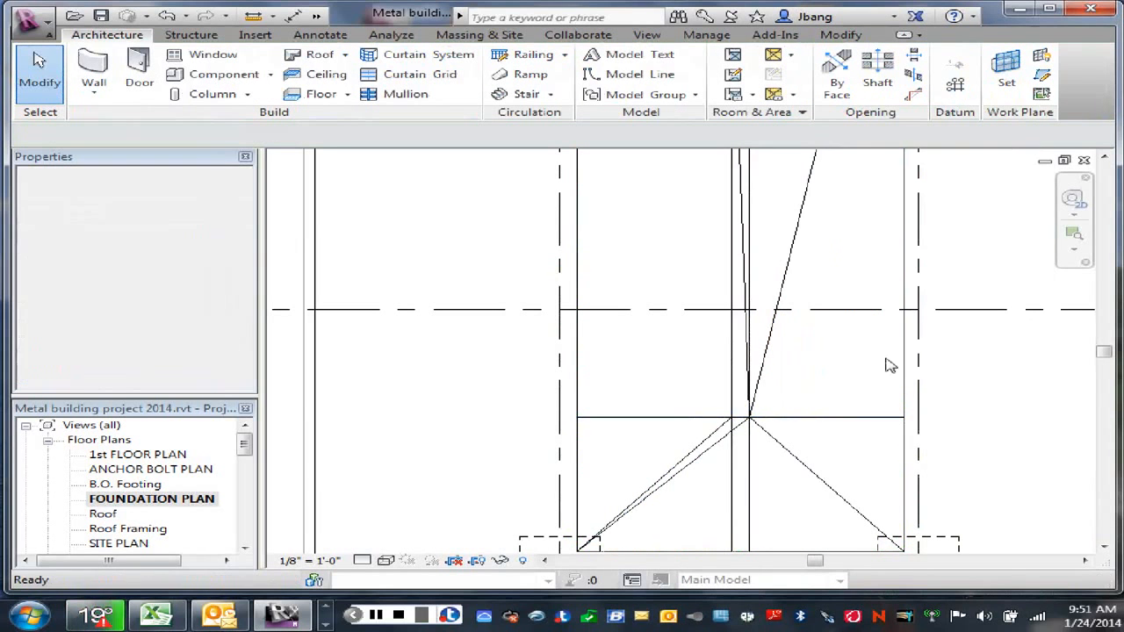
Step: Resume shape editing on the infill slab and set the lower shape point on the left offset line to -0' 2"
click(863, 321)
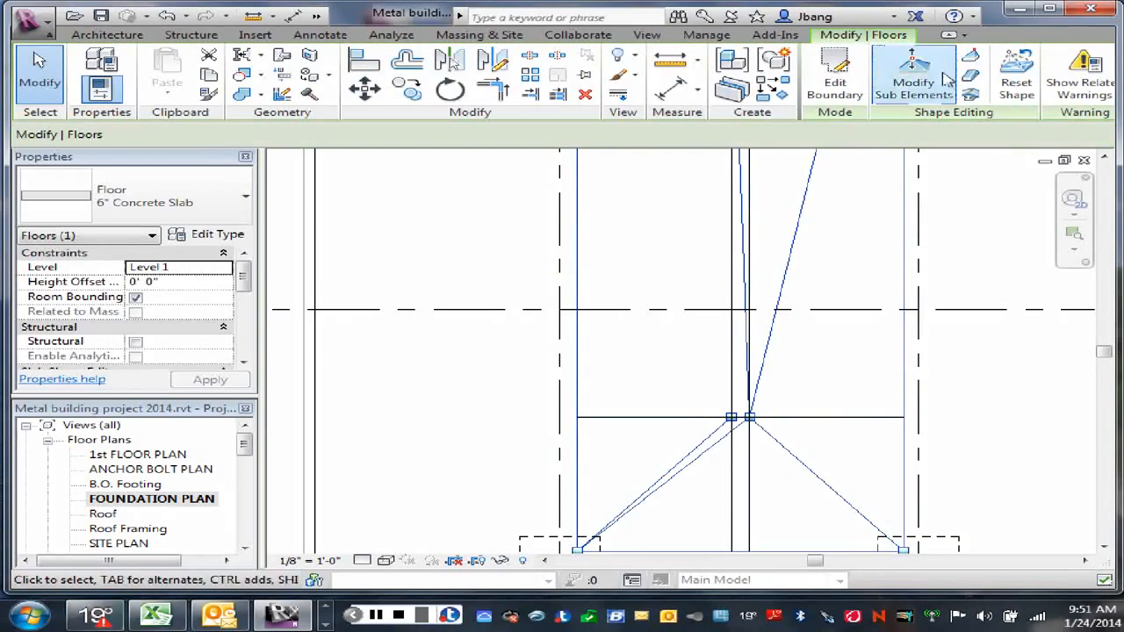
click(911, 77)
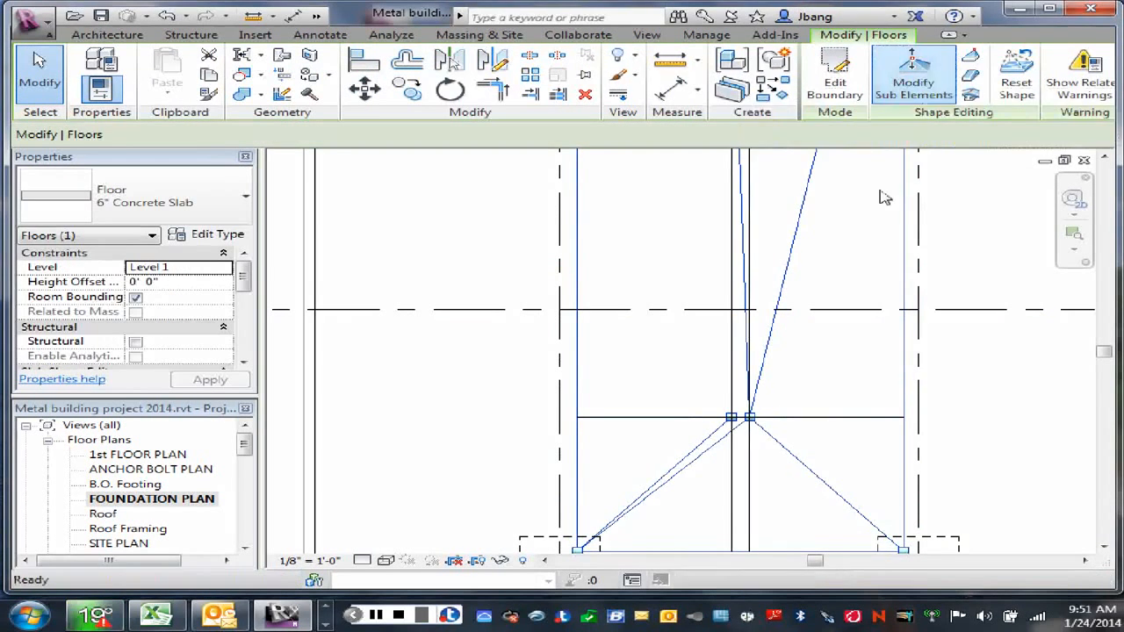
click(729, 419)
scroll(730, 423, up, 3)
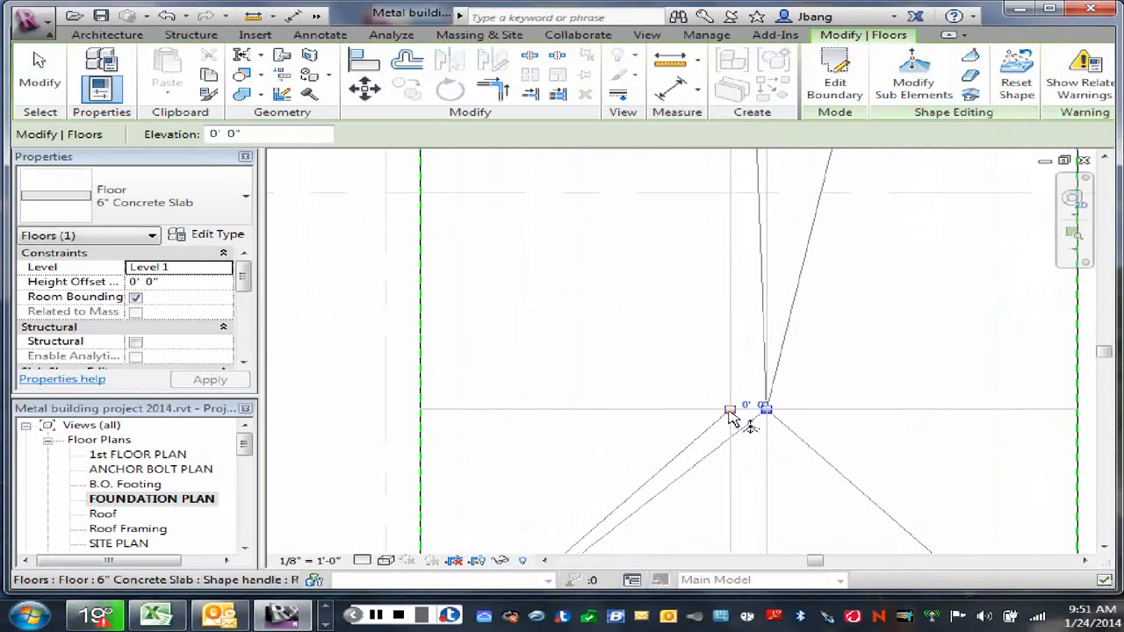
click(755, 404)
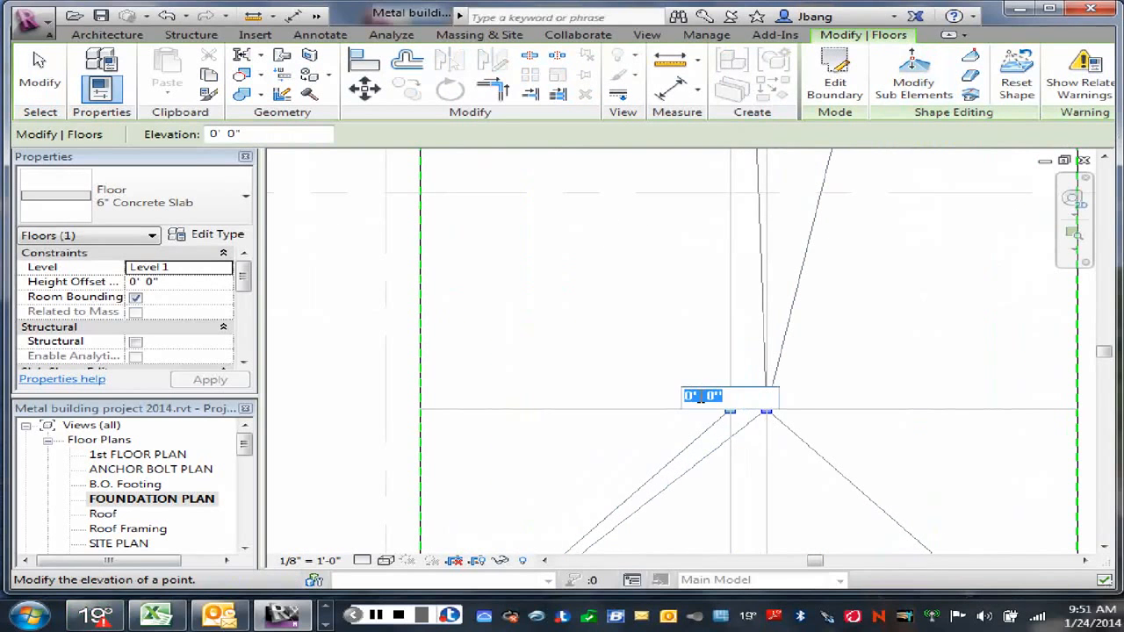
click(693, 396)
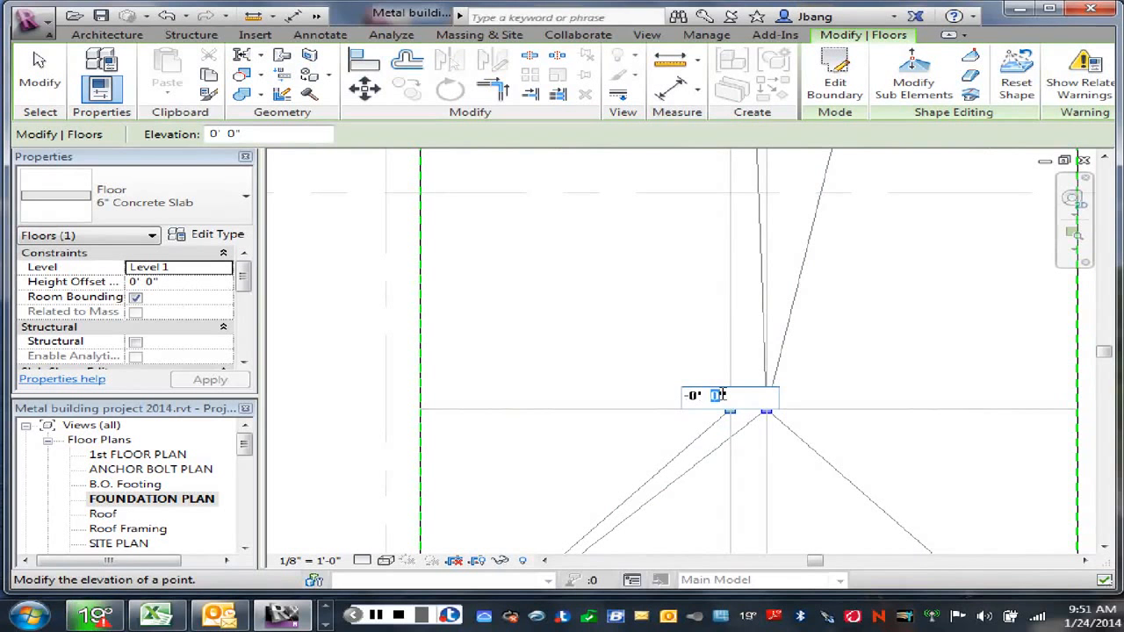
key(Return)
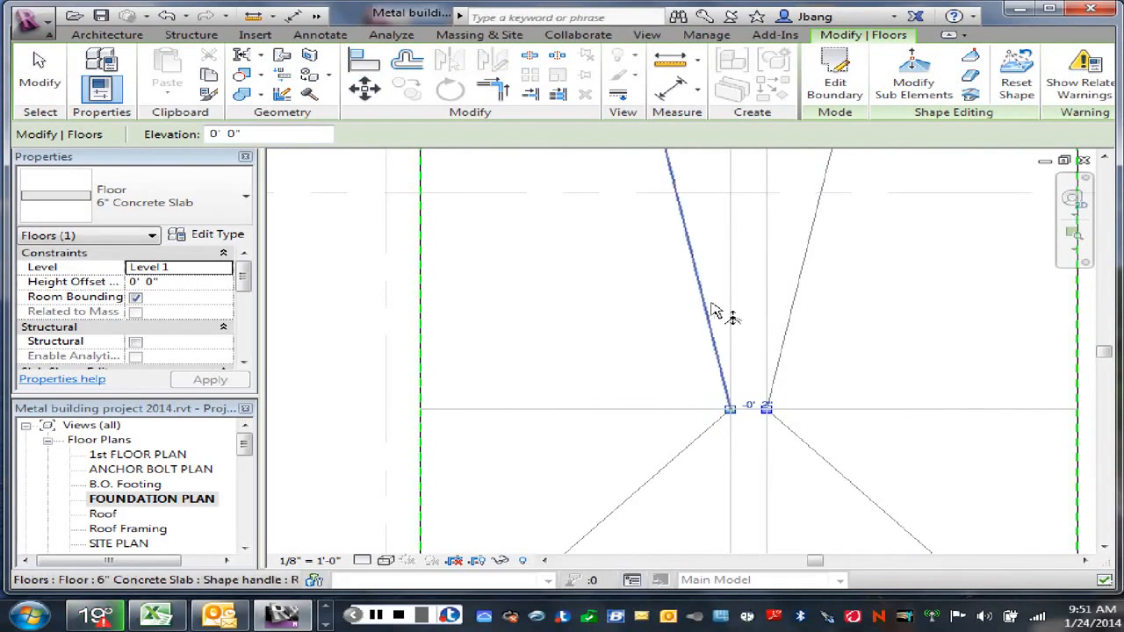
Step: Set the elevation of the upper shape point on the right offset line to -0' 2" and dismiss the warning
scroll(746, 316, down, 3)
scroll(749, 281, up, 6)
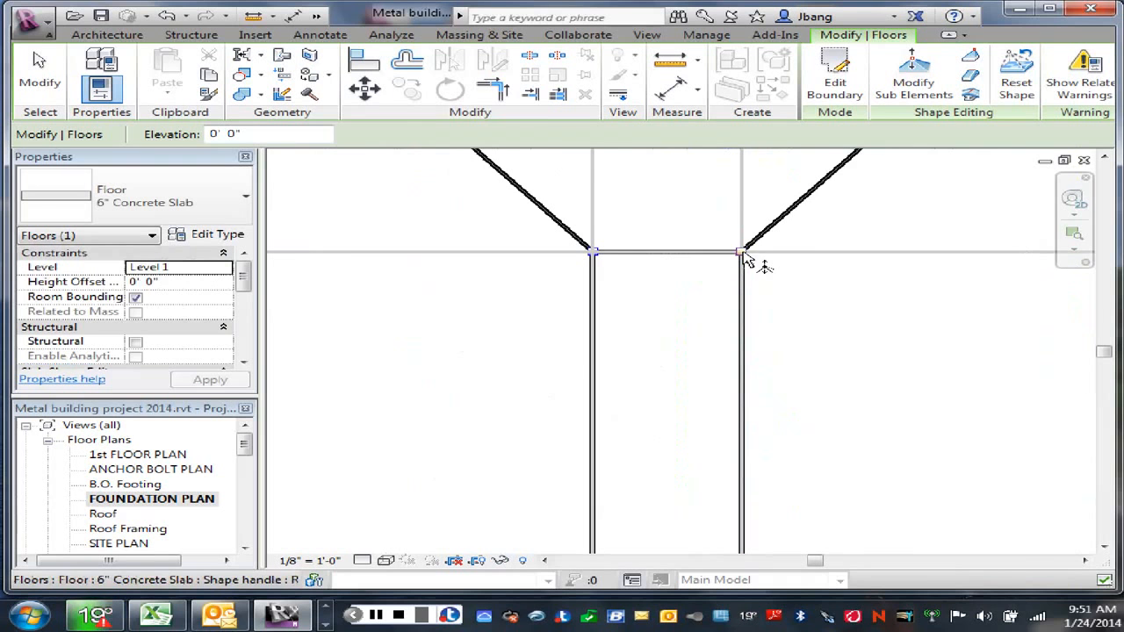
click(744, 254)
click(748, 246)
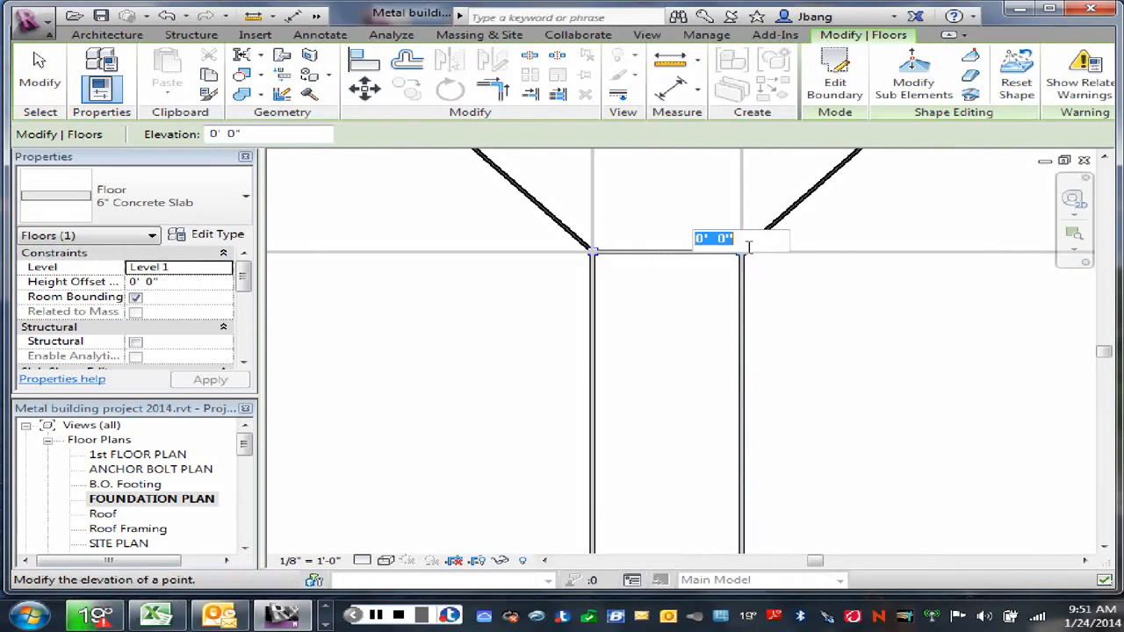
click(700, 238)
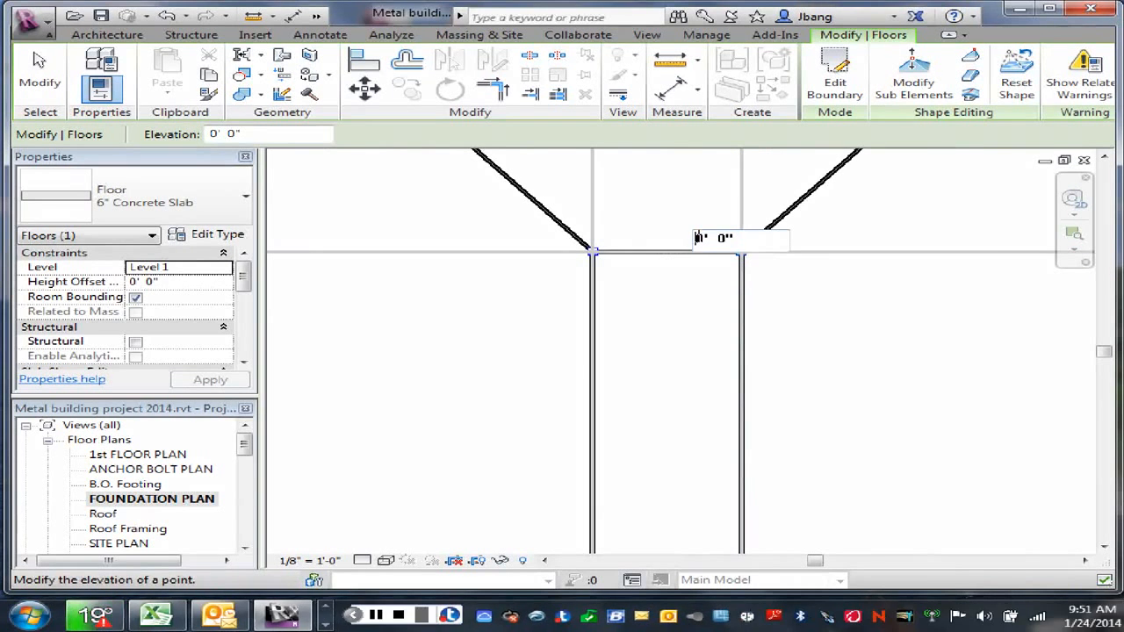
text(-0' )
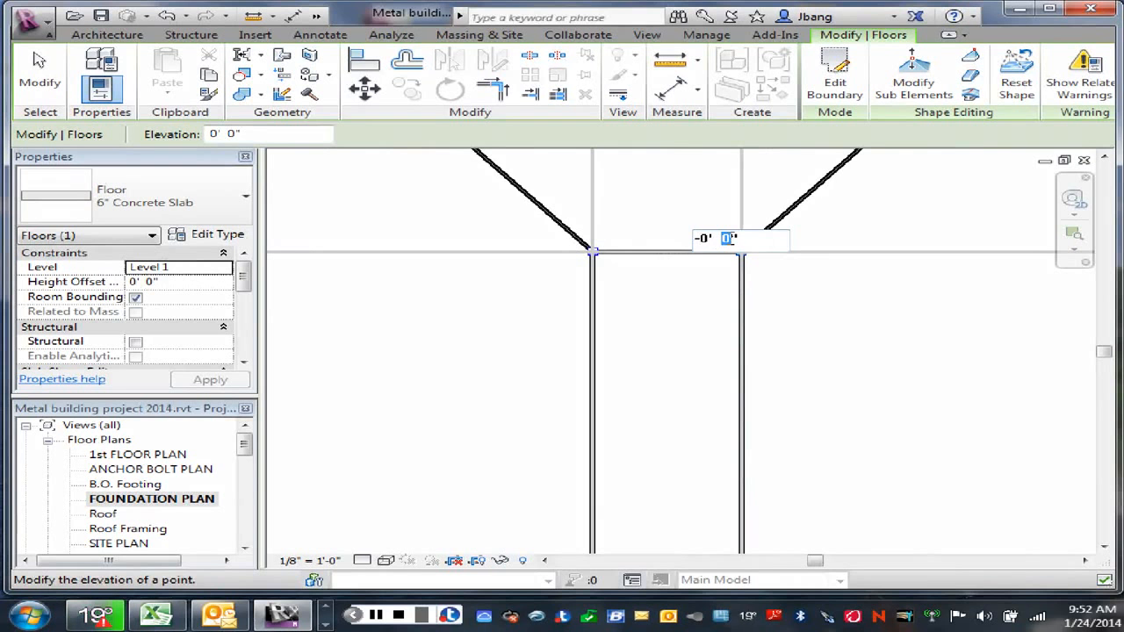
text(2)
key(Return)
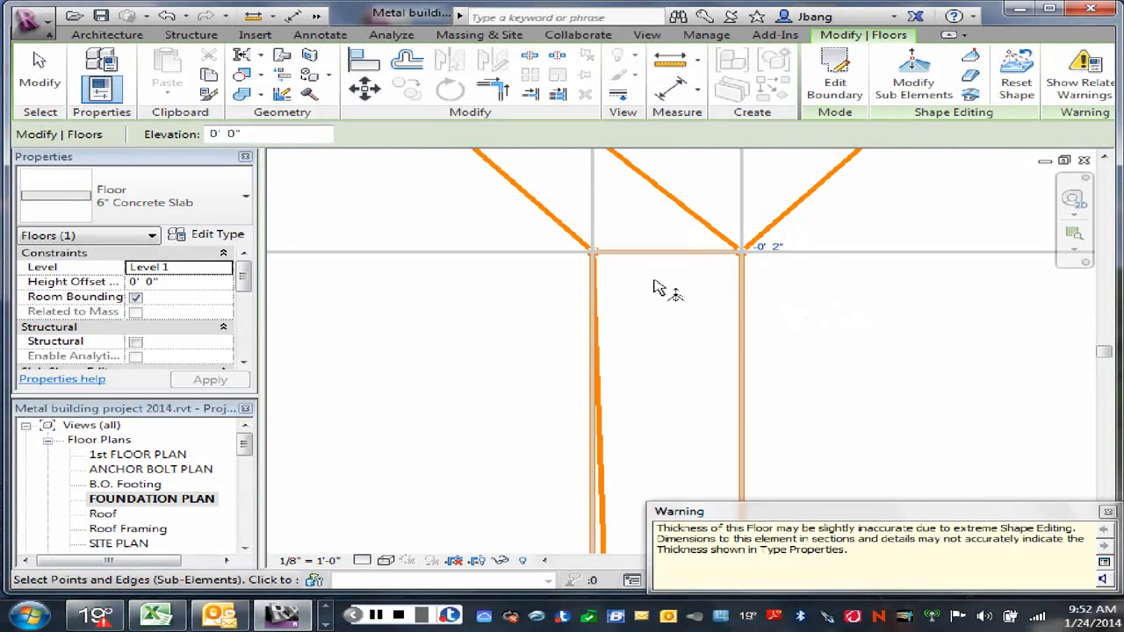
click(1108, 511)
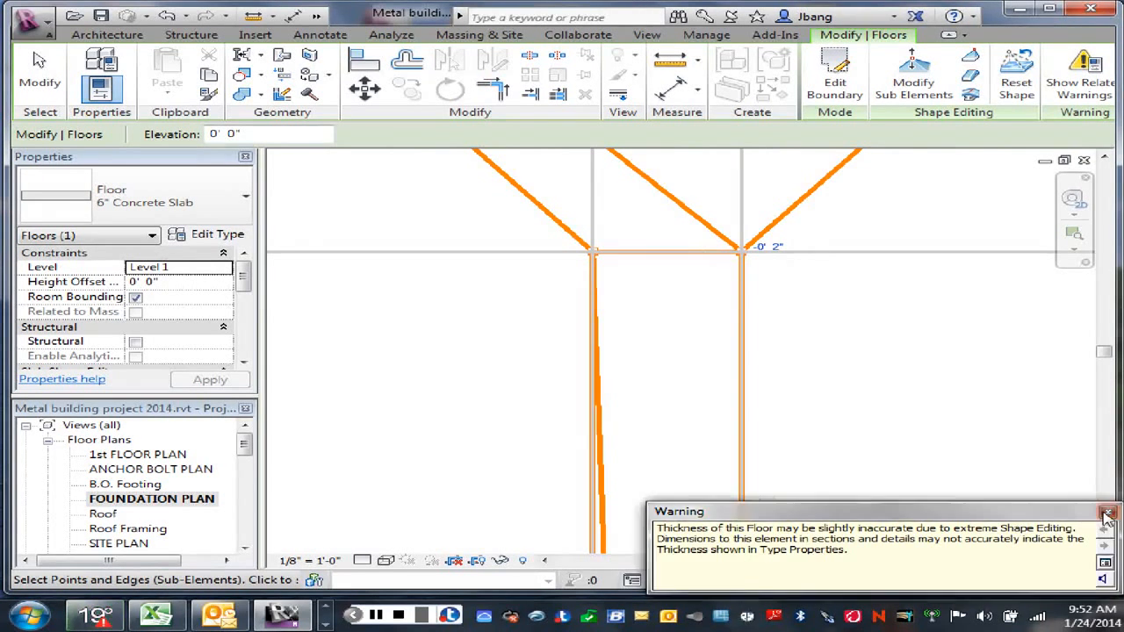
Step: Set the elevation of the upper shape point on the left offset line to -0' 2" and exit the slab's shape editing
click(601, 255)
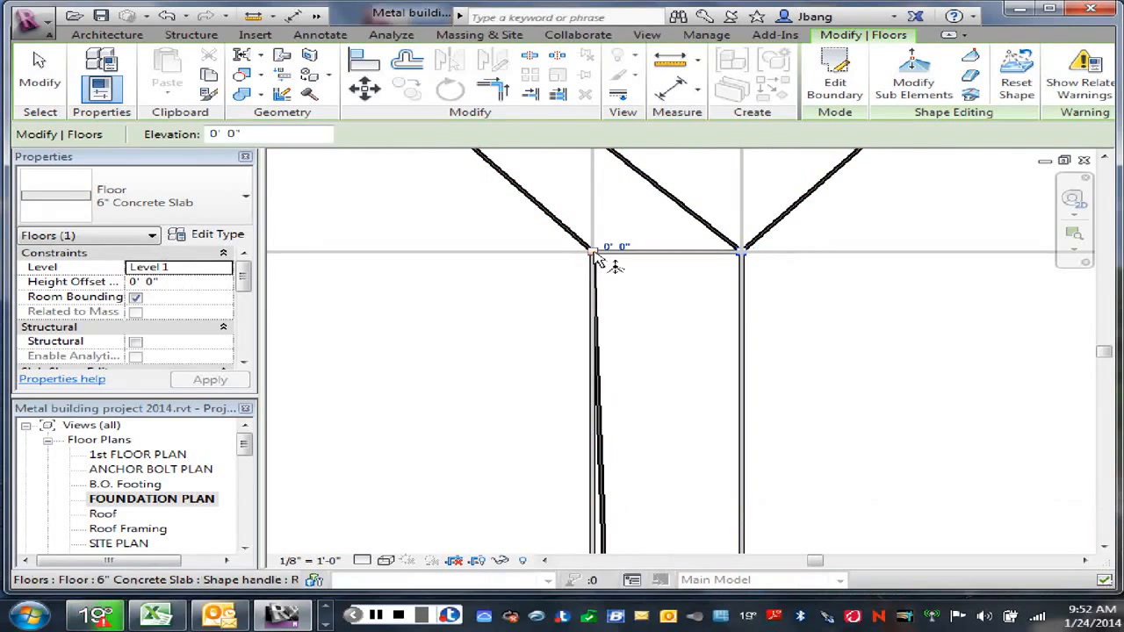
click(616, 247)
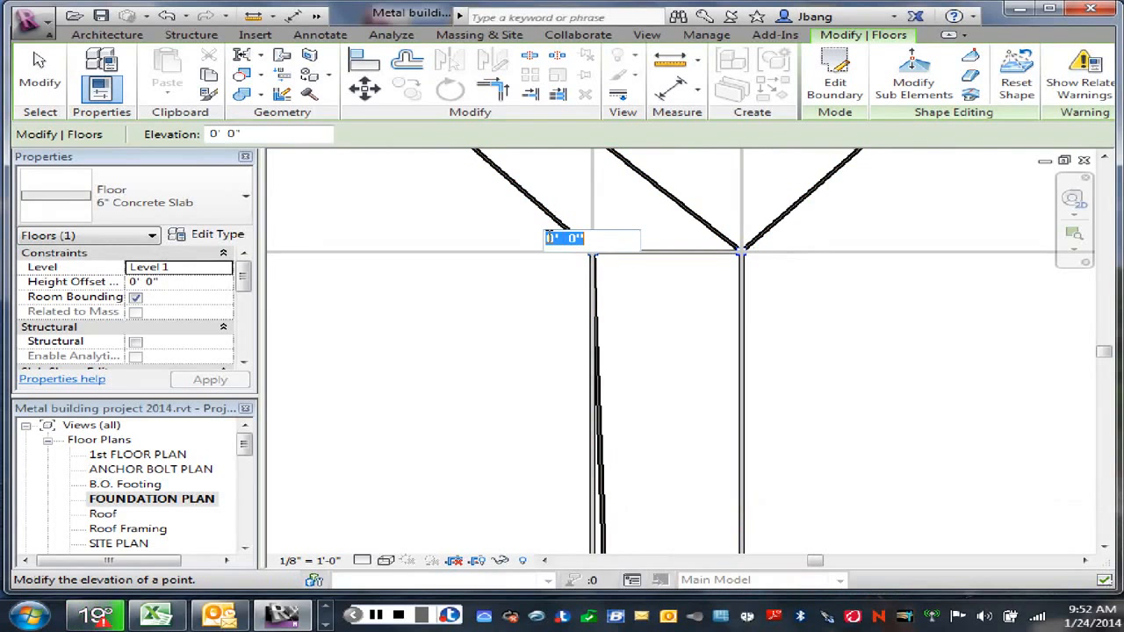
click(554, 239)
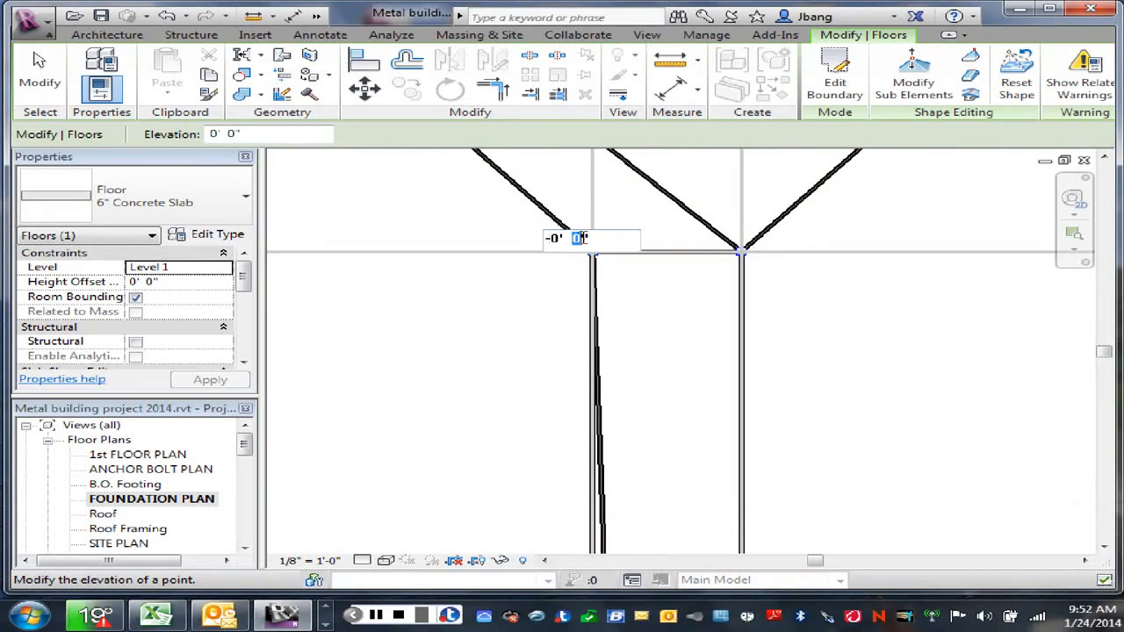
text(2)
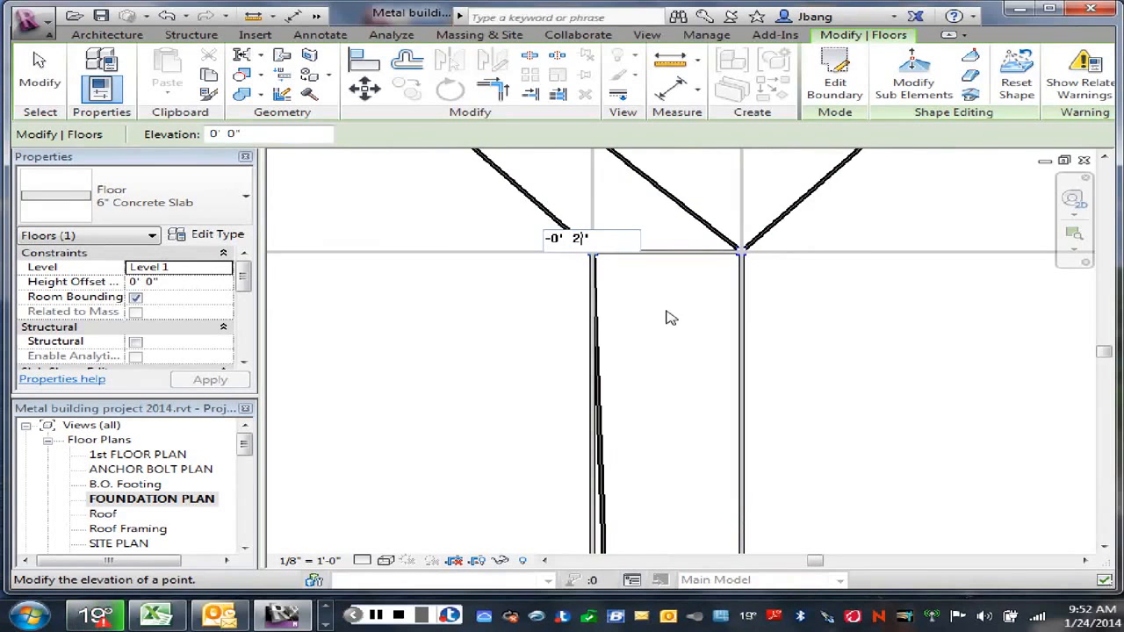
key(Return)
click(884, 338)
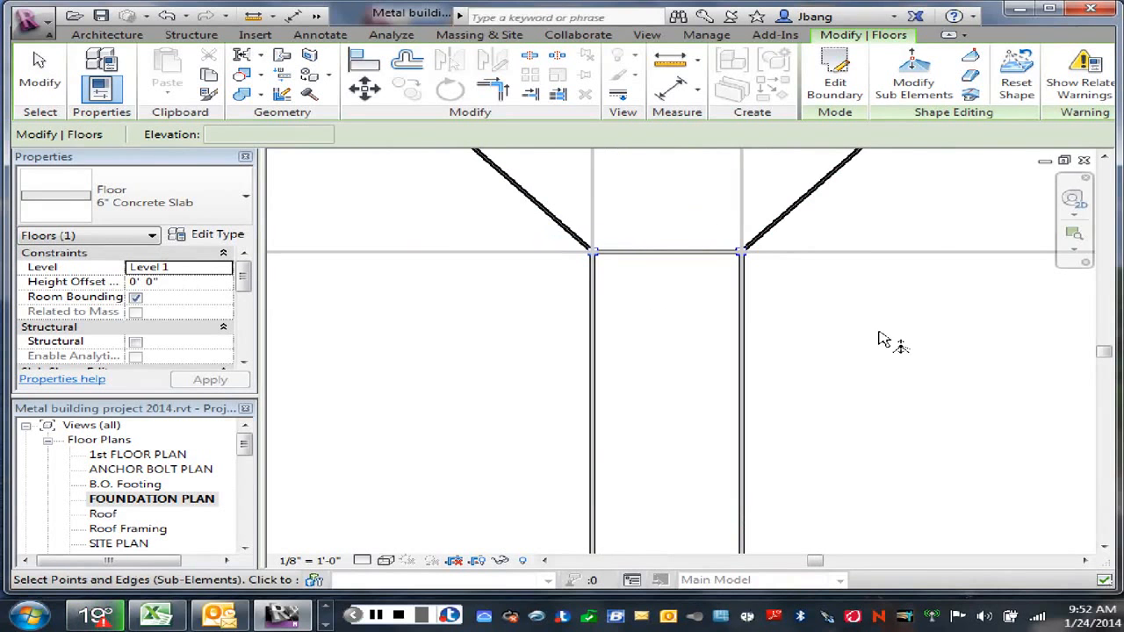
scroll(879, 337, down, 8)
scroll(878, 369, down, 3)
middle_drag(848, 354, 781, 321)
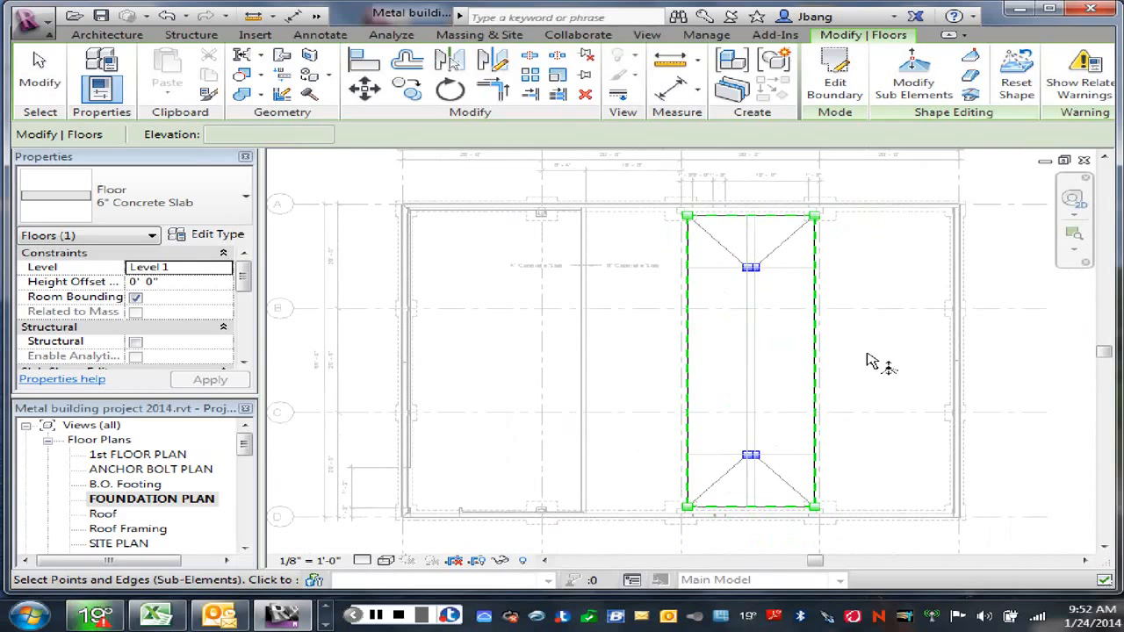
right_click(852, 171)
click(892, 187)
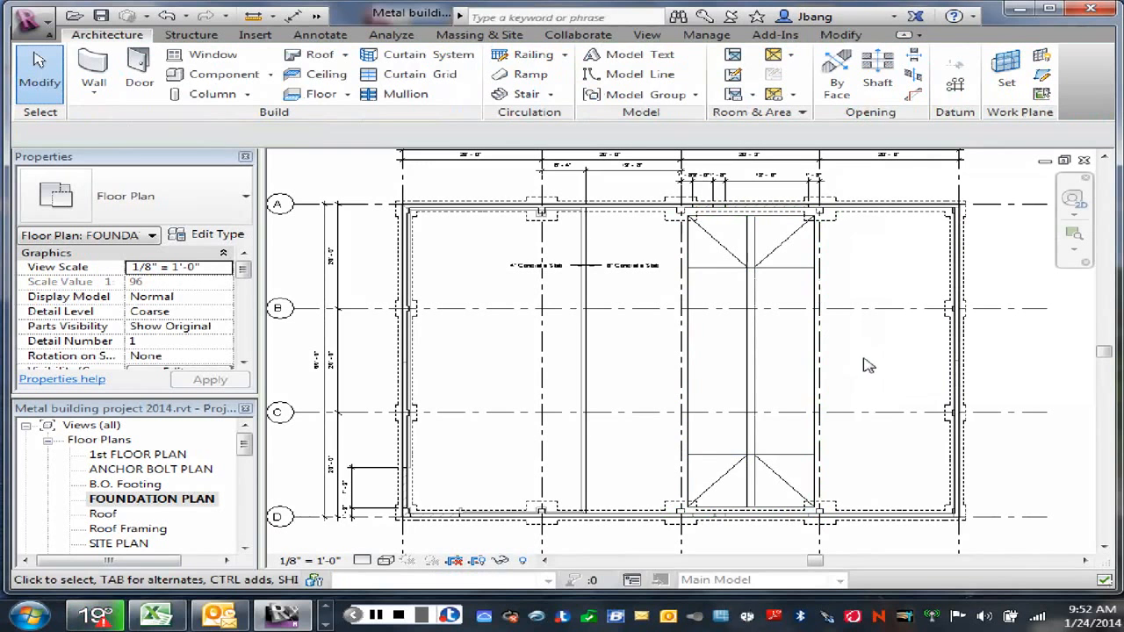
Step: Delete the two horizontal detail lines and the two vertical offset lines used as guides across the infill slab
click(789, 273)
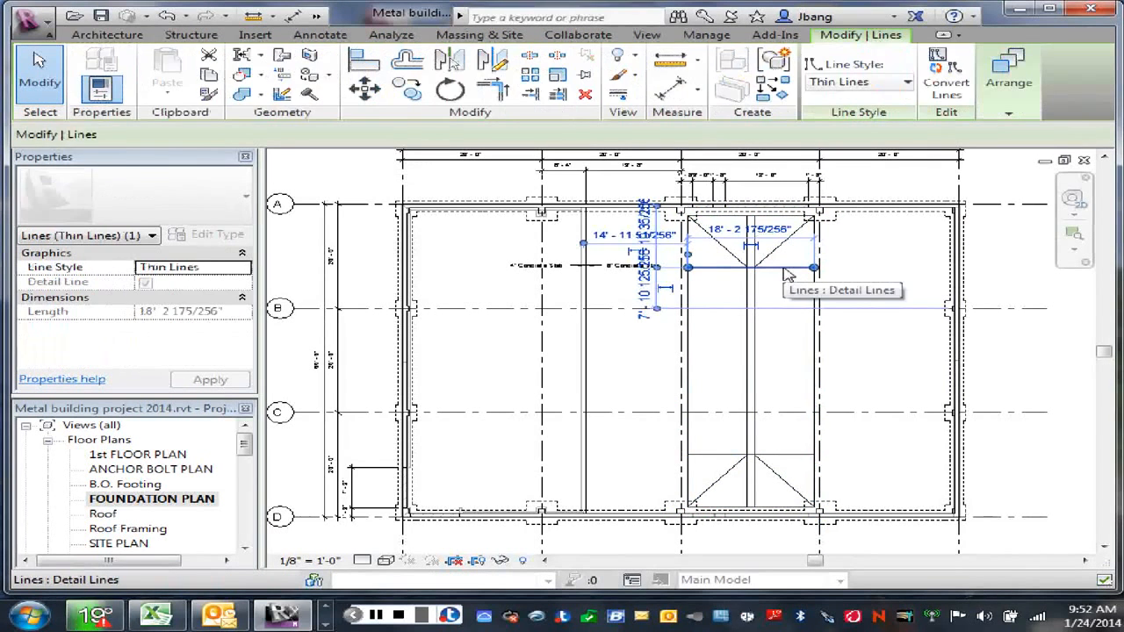
key(Escape)
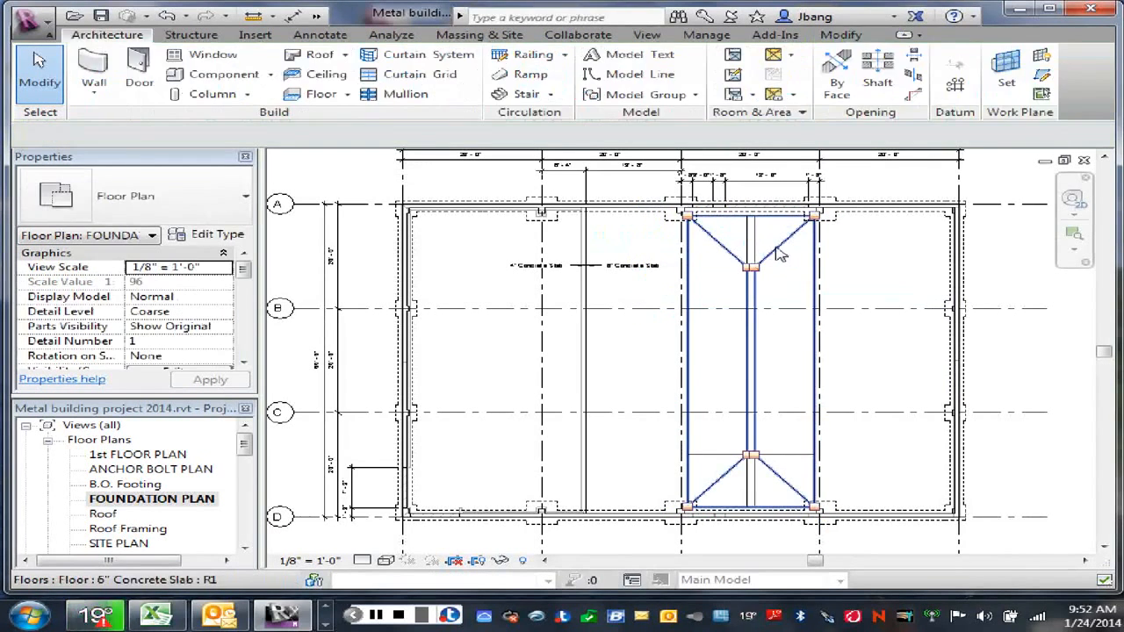
click(781, 253)
key(Escape)
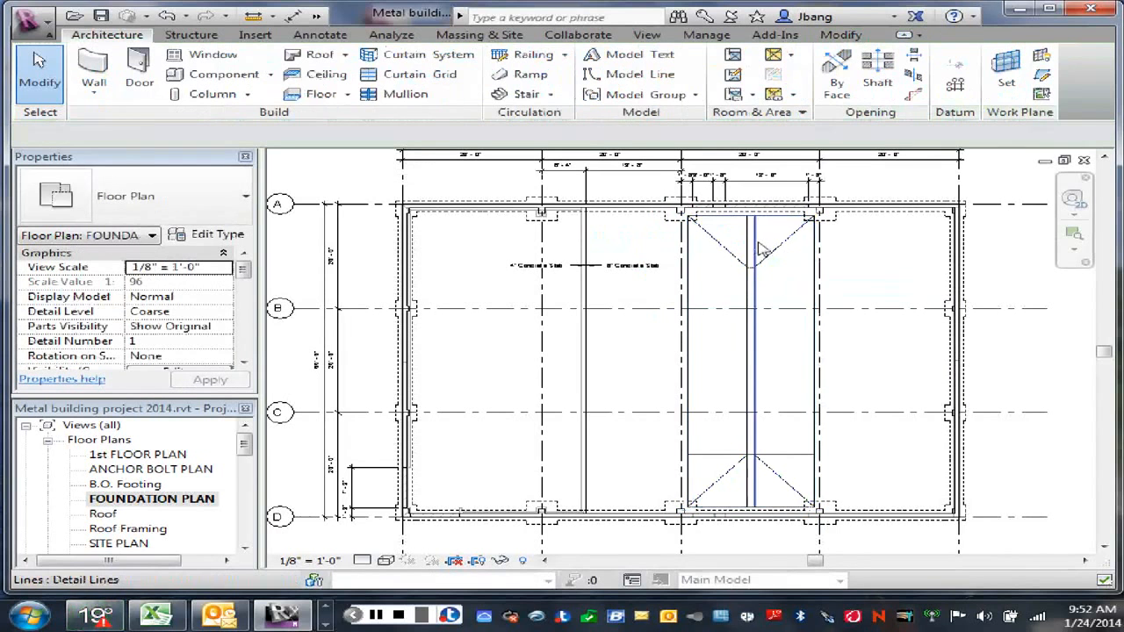
click(758, 242)
key(Delete)
click(752, 245)
key(Delete)
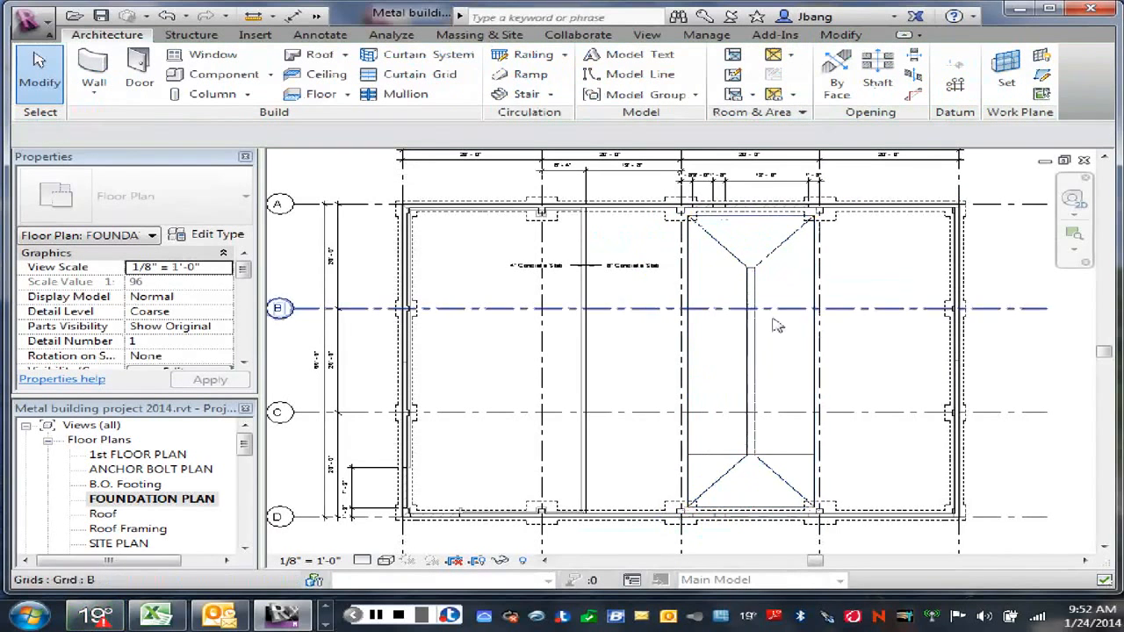
click(789, 454)
key(Escape)
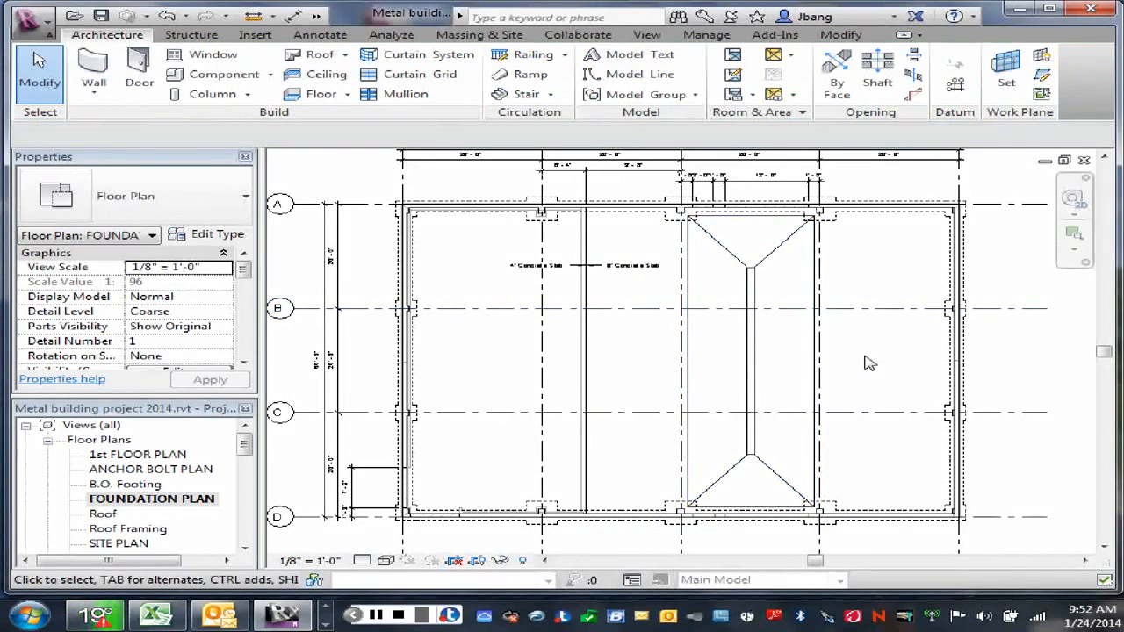
scroll(779, 413, down, 3)
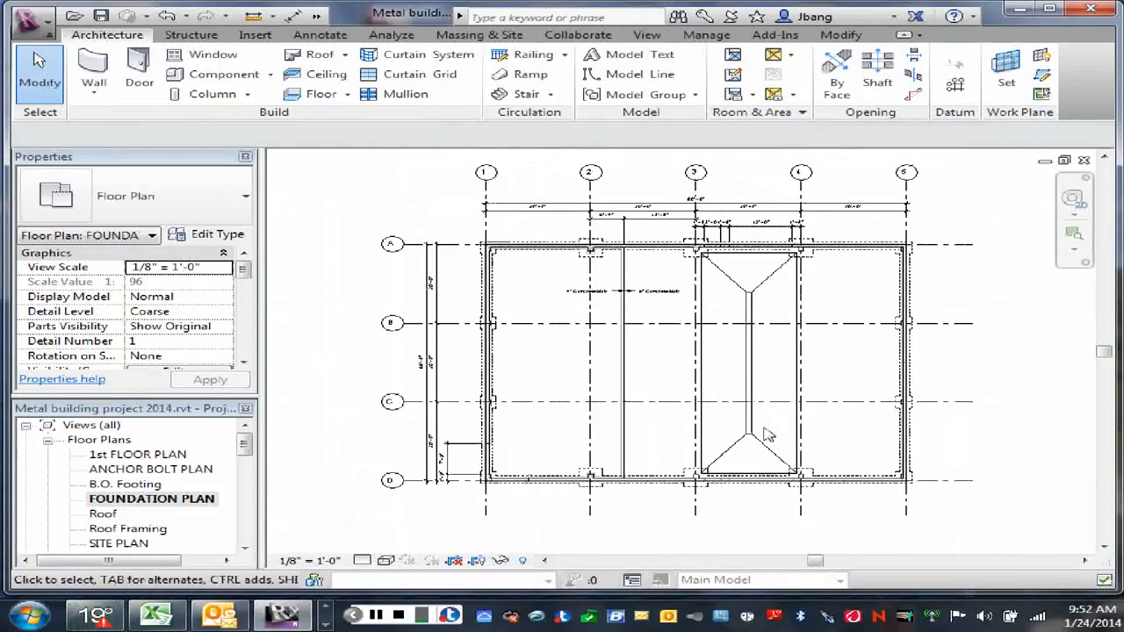
scroll(749, 373, up, 2)
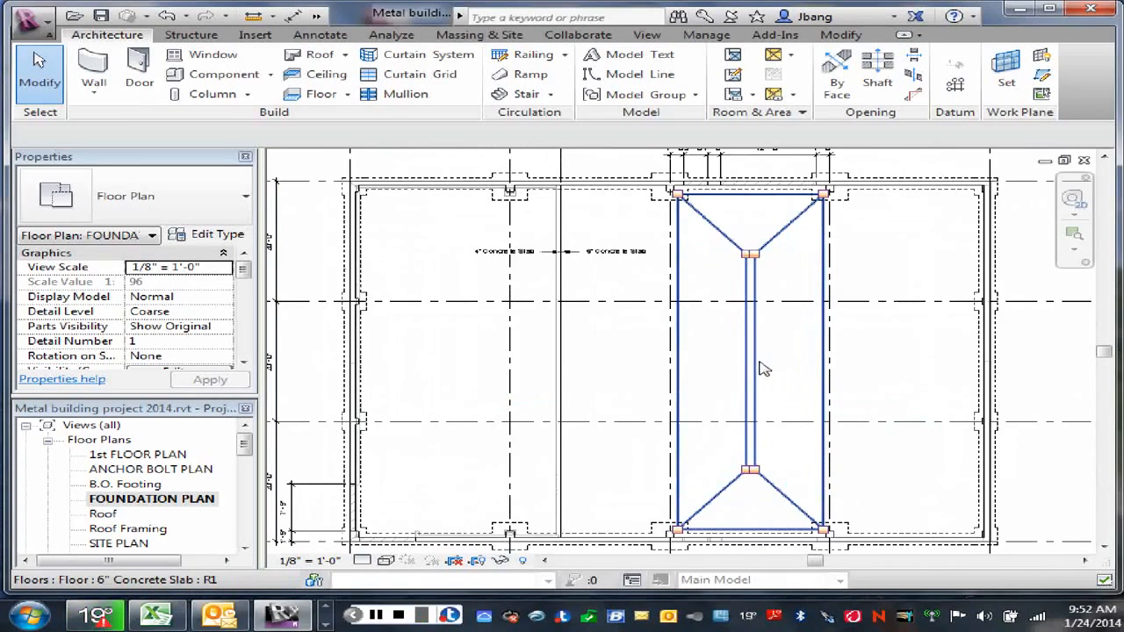
Step: Examine the underside of the sloped infill slab from below in the default 3D view
click(317, 16)
click(382, 37)
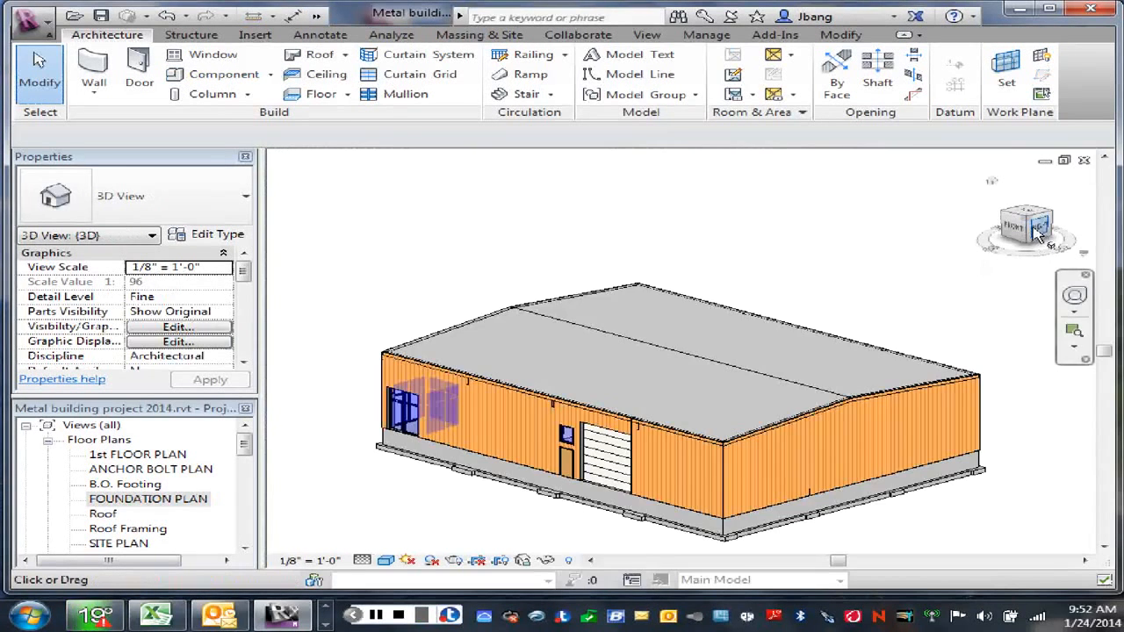
drag(1028, 232, 1058, 161)
scroll(759, 409, up, 3)
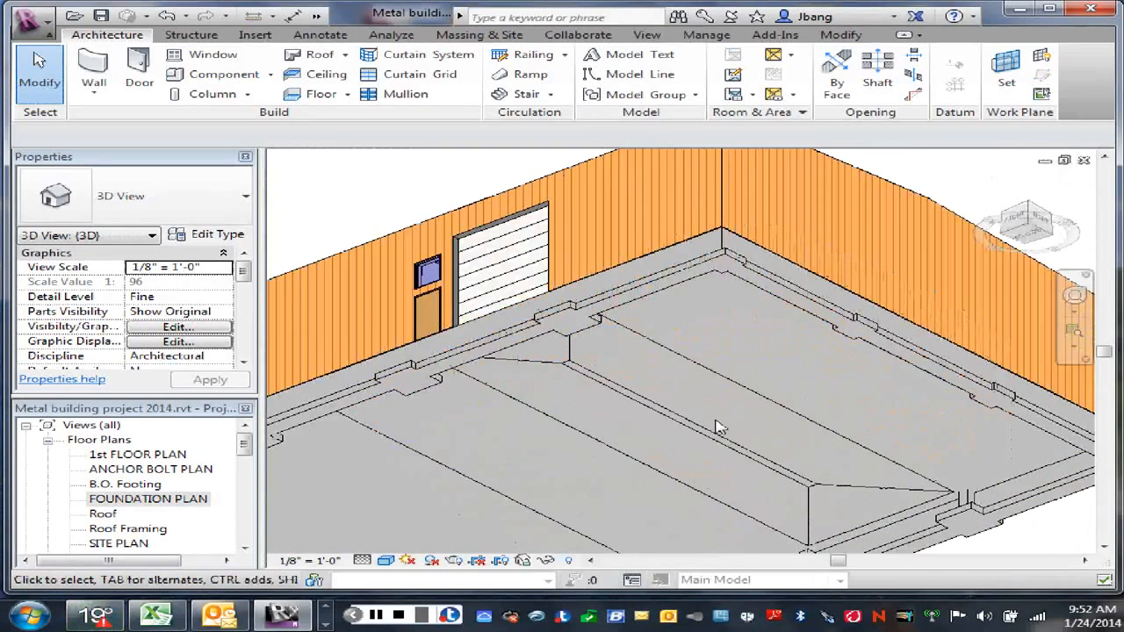
scroll(679, 414, up, 2)
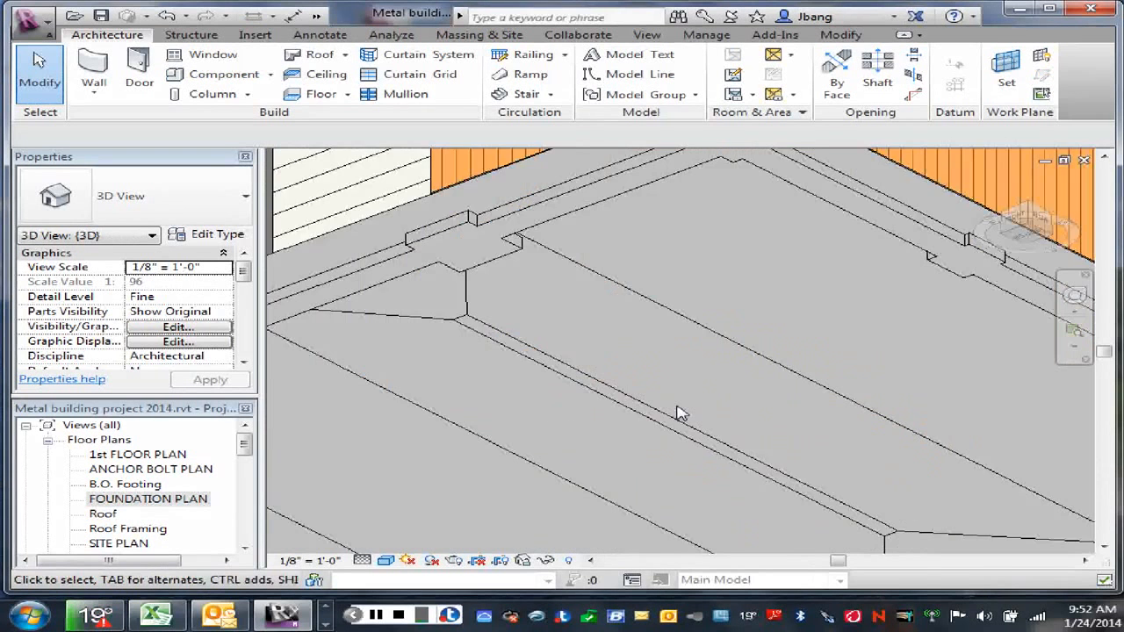
scroll(679, 415, down, 3)
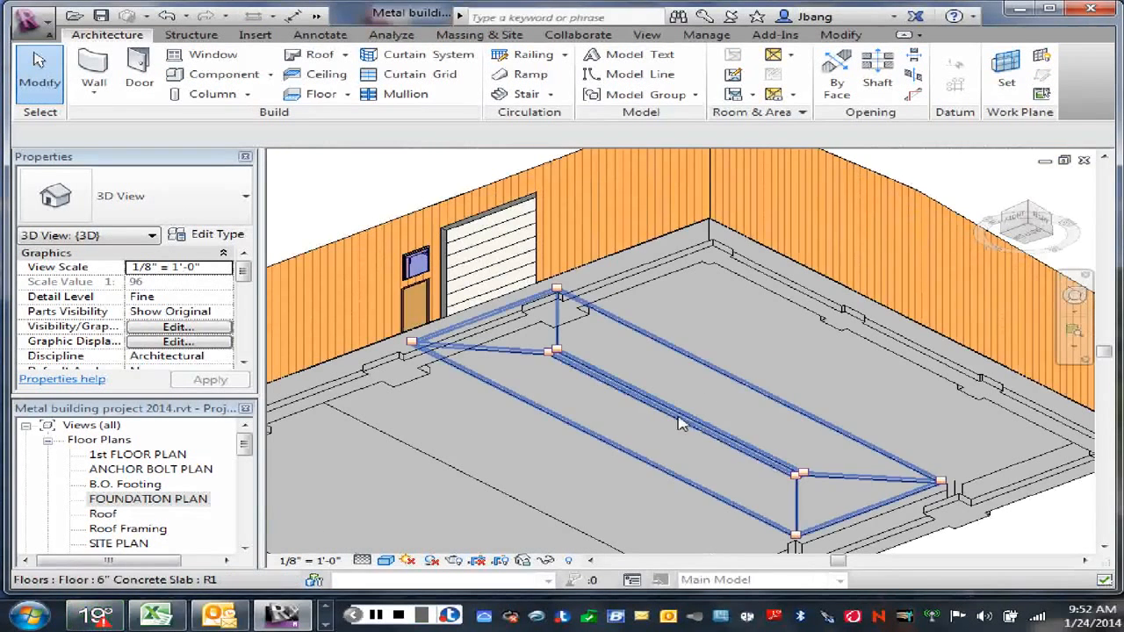
scroll(679, 416, down, 2)
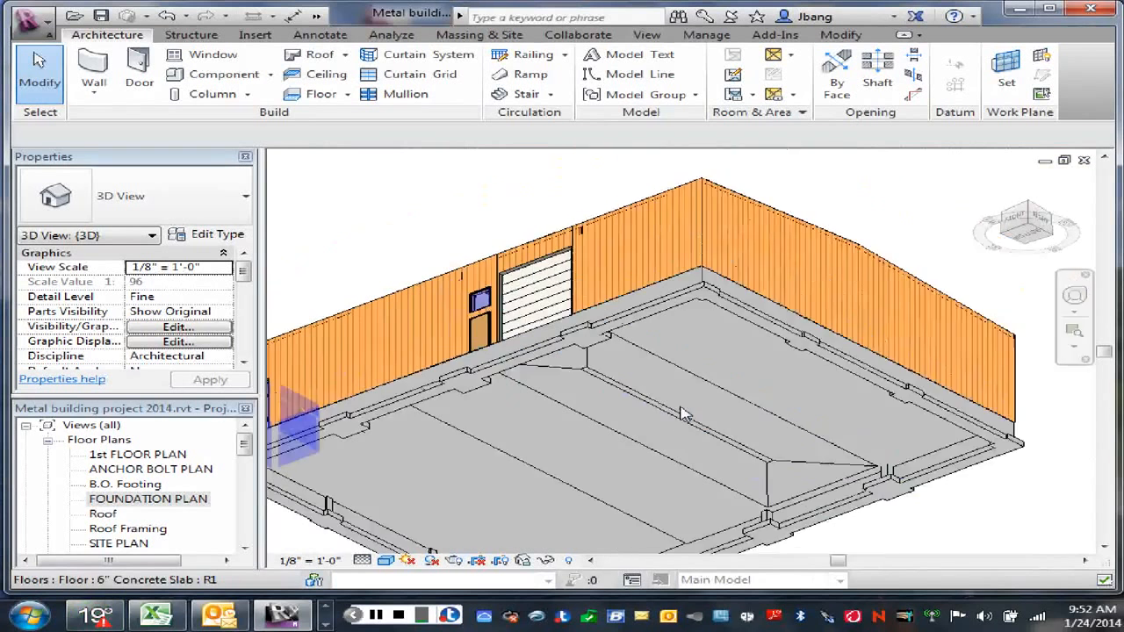
scroll(679, 416, up, 2)
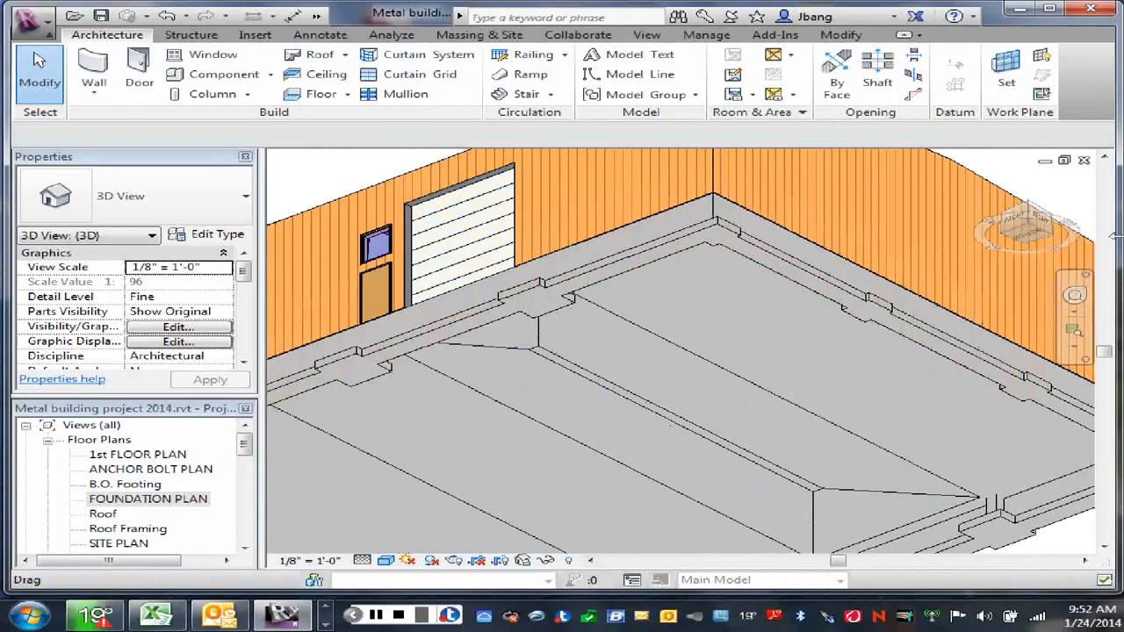
scroll(882, 287, down, 1)
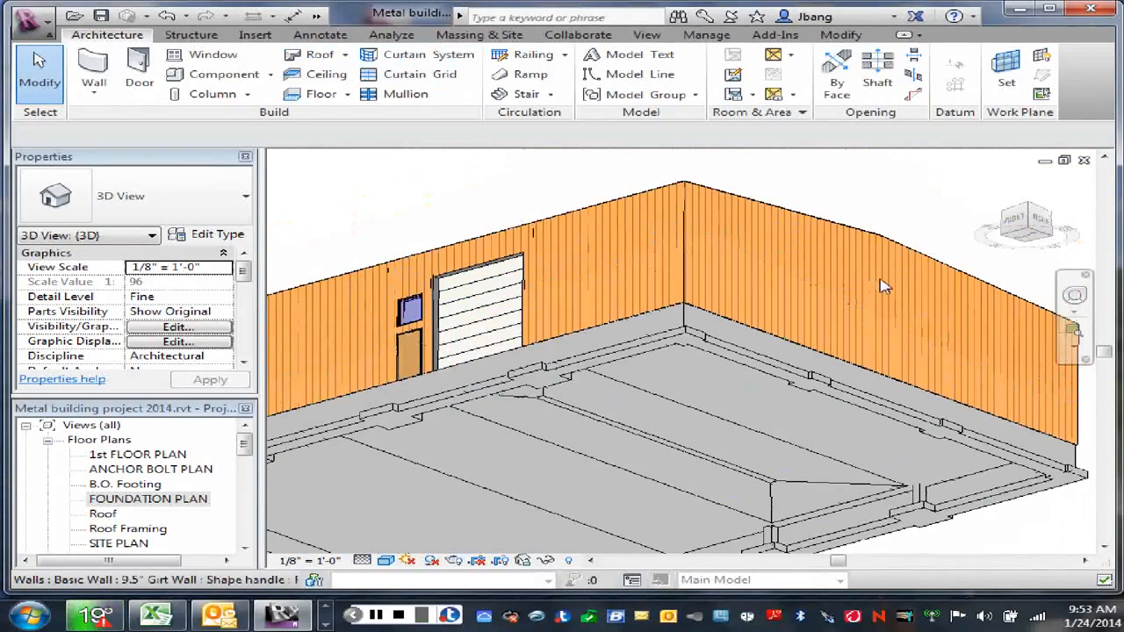
scroll(882, 287, down, 3)
Step: In the FOUNDATION PLAN view, draw a horizontal building section across the infill slab, from just outside grid 3 to just past grid 4
double_click(147, 498)
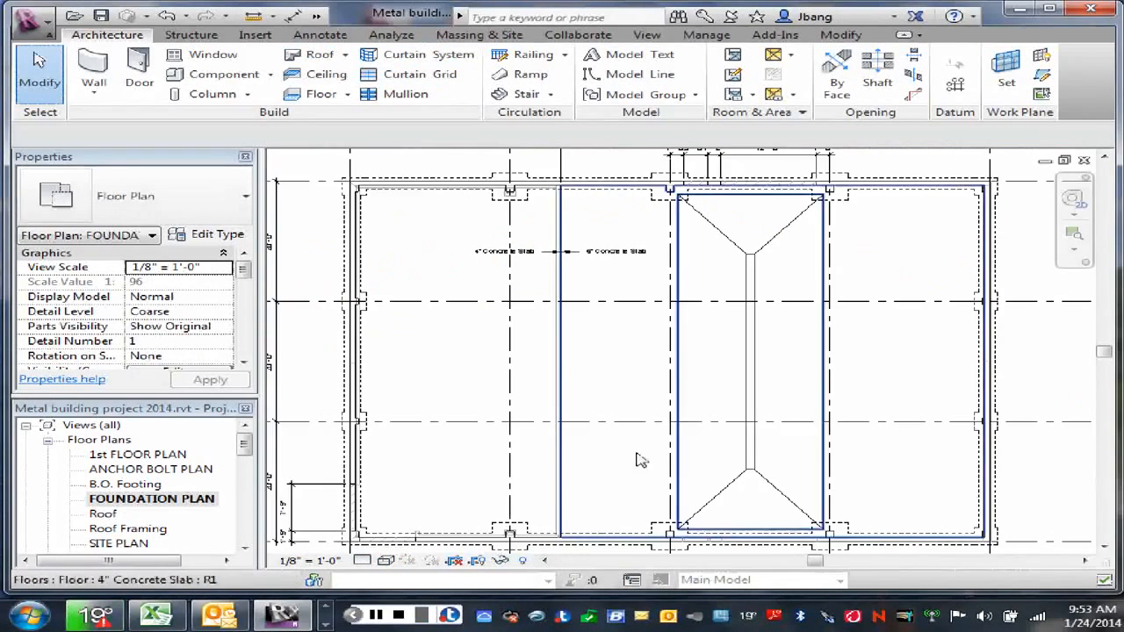
middle_drag(728, 367, 702, 369)
scroll(749, 380, up, 1)
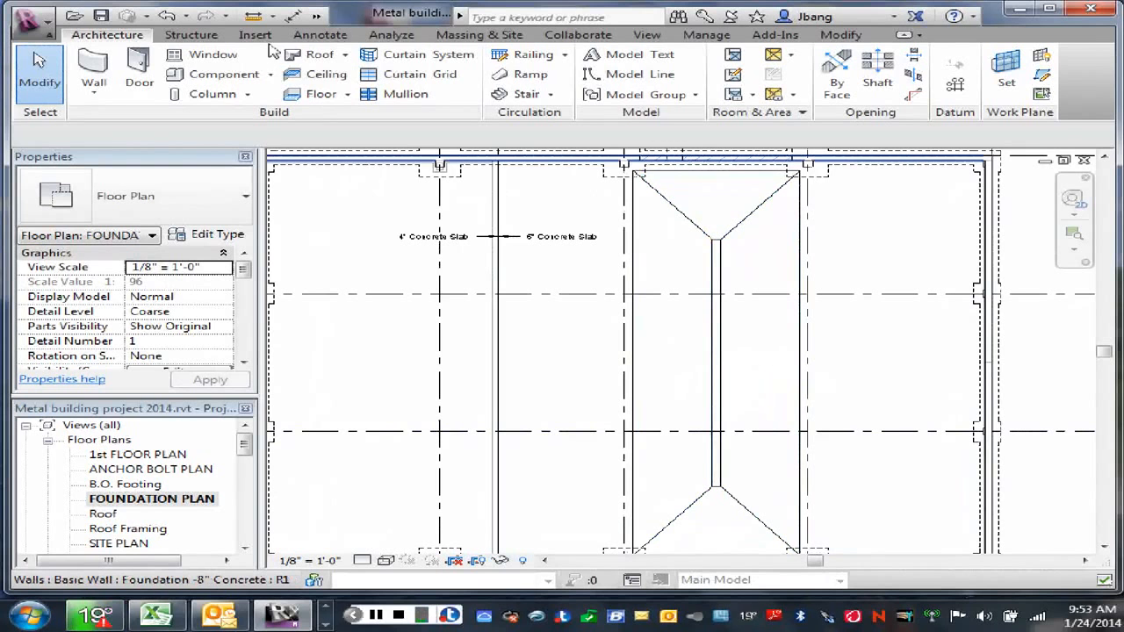
click(317, 19)
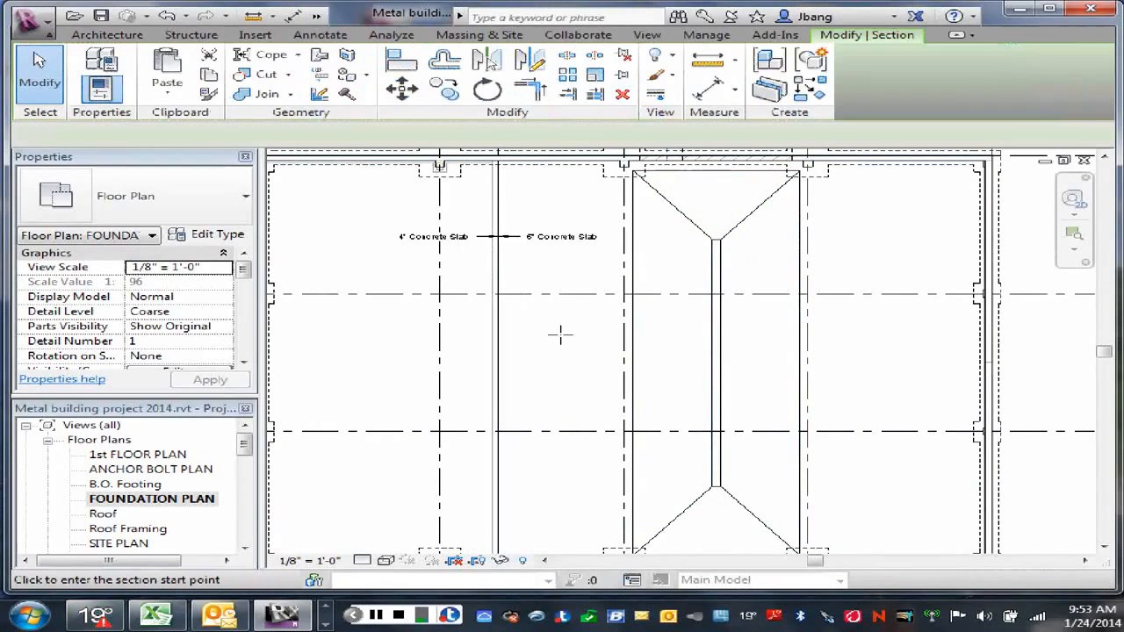
click(598, 365)
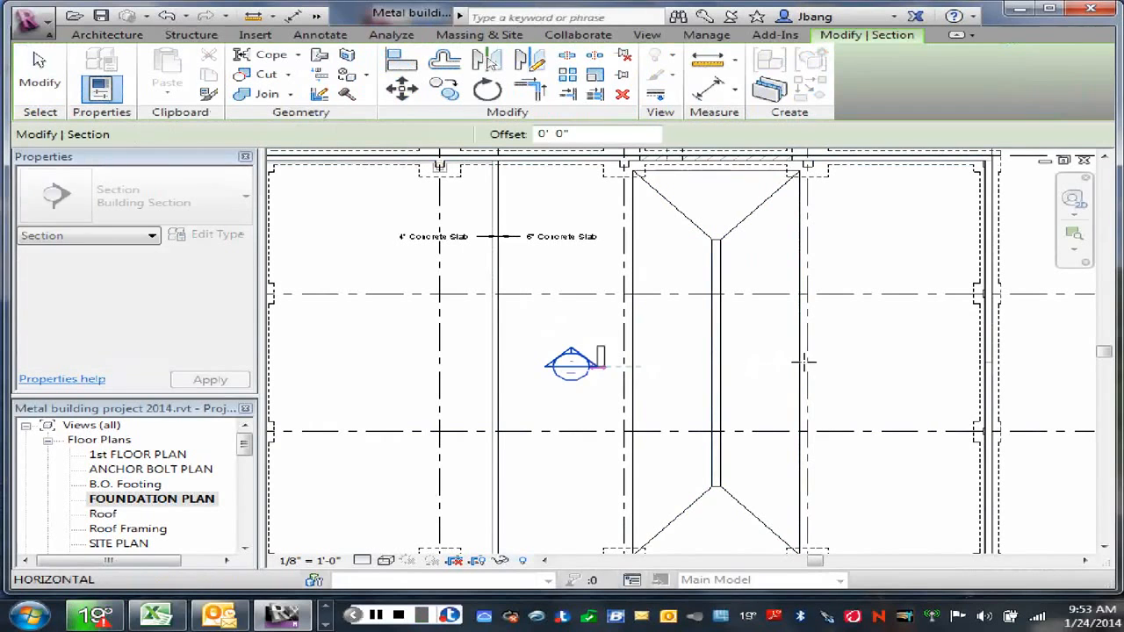
click(839, 364)
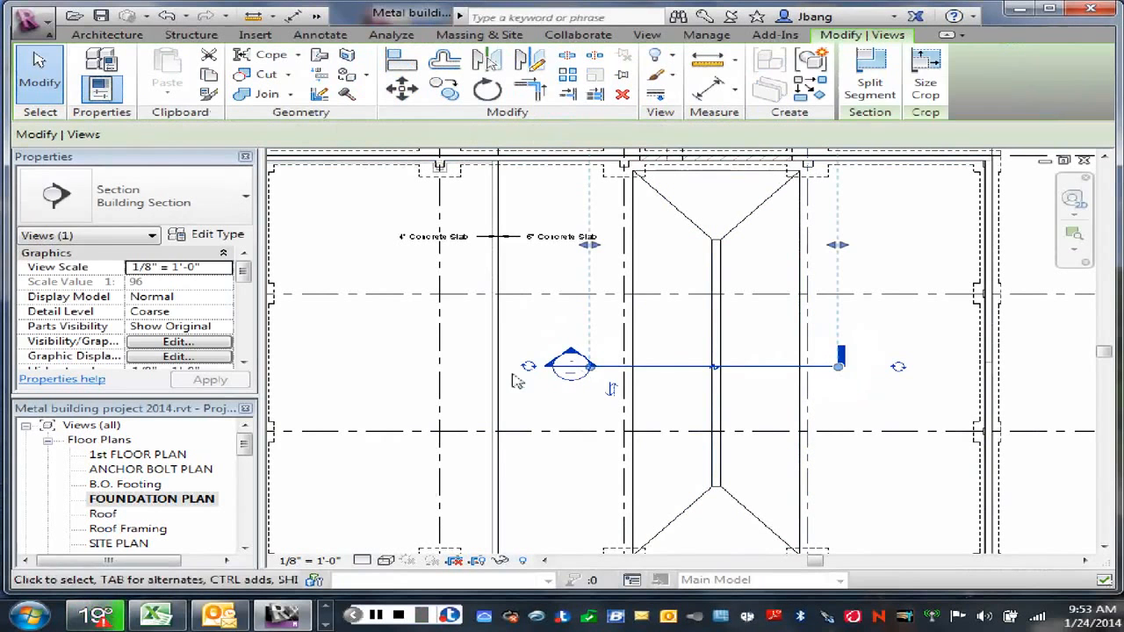
right_click(545, 339)
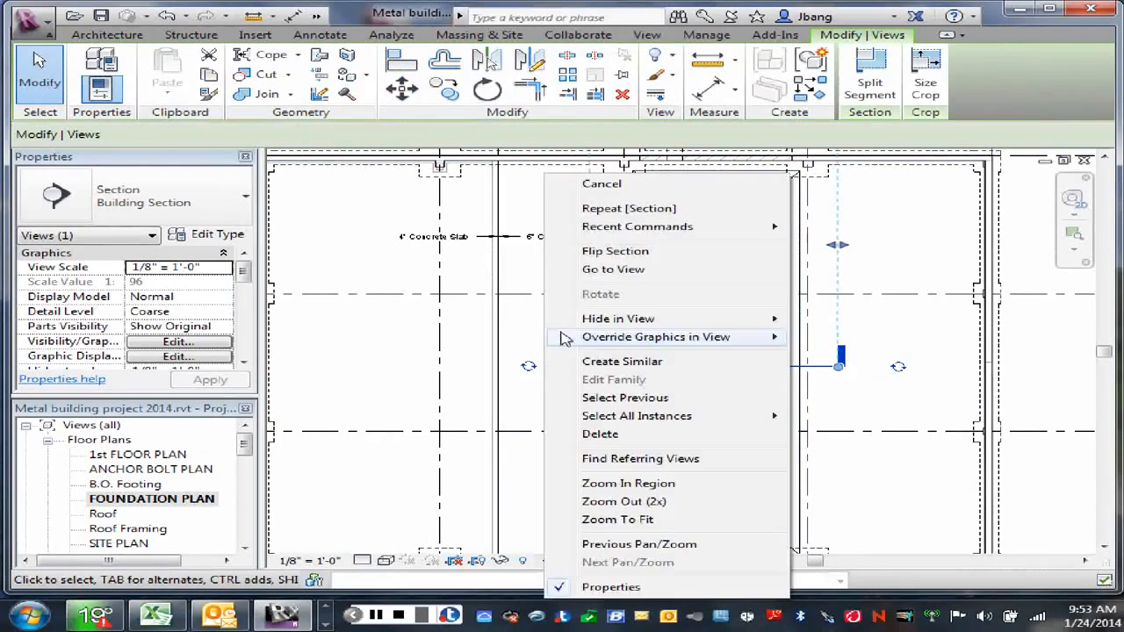
click(600, 184)
Step: Open the new building section and examine the sloped profile of the 6" concrete infill slab
double_click(573, 357)
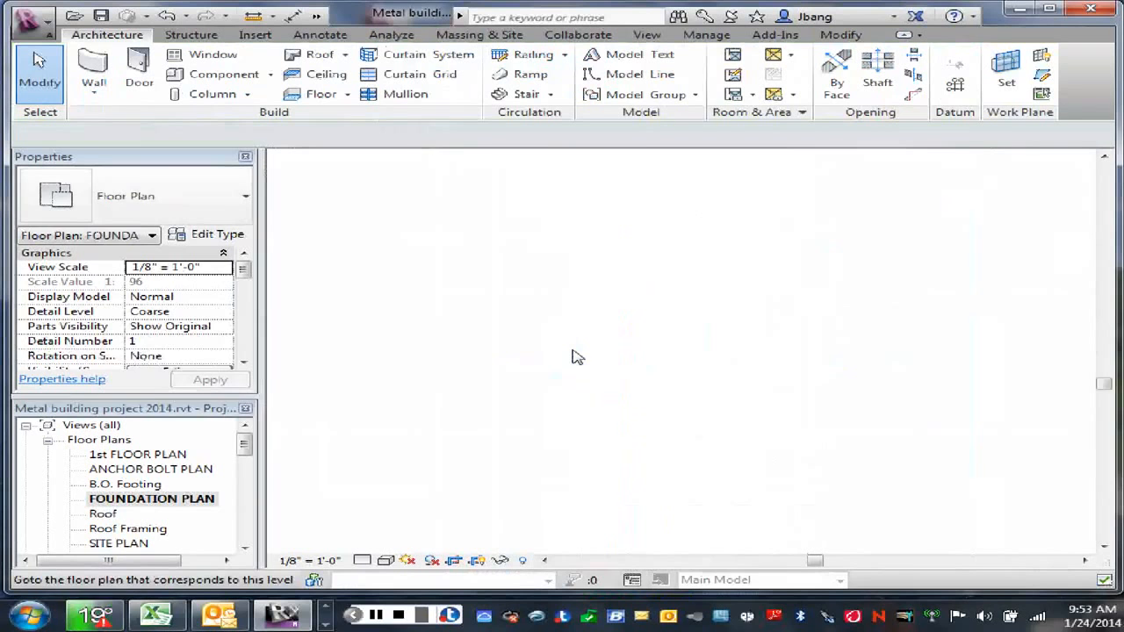
scroll(690, 472, up, 3)
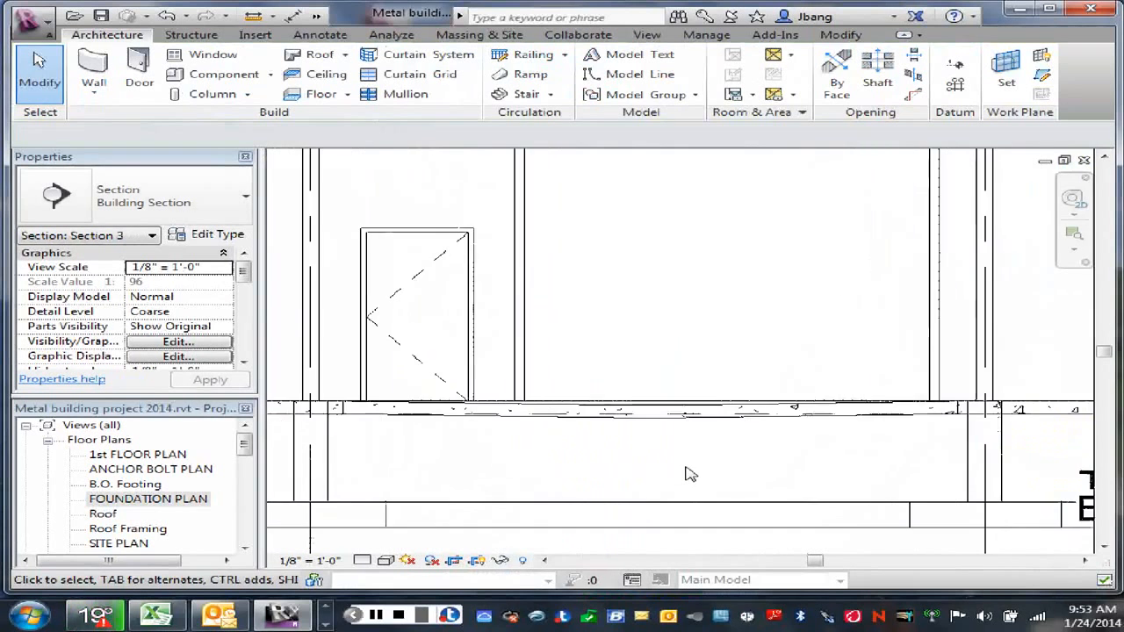
scroll(690, 471, up, 2)
middle_drag(691, 472, 742, 427)
scroll(743, 427, up, 1)
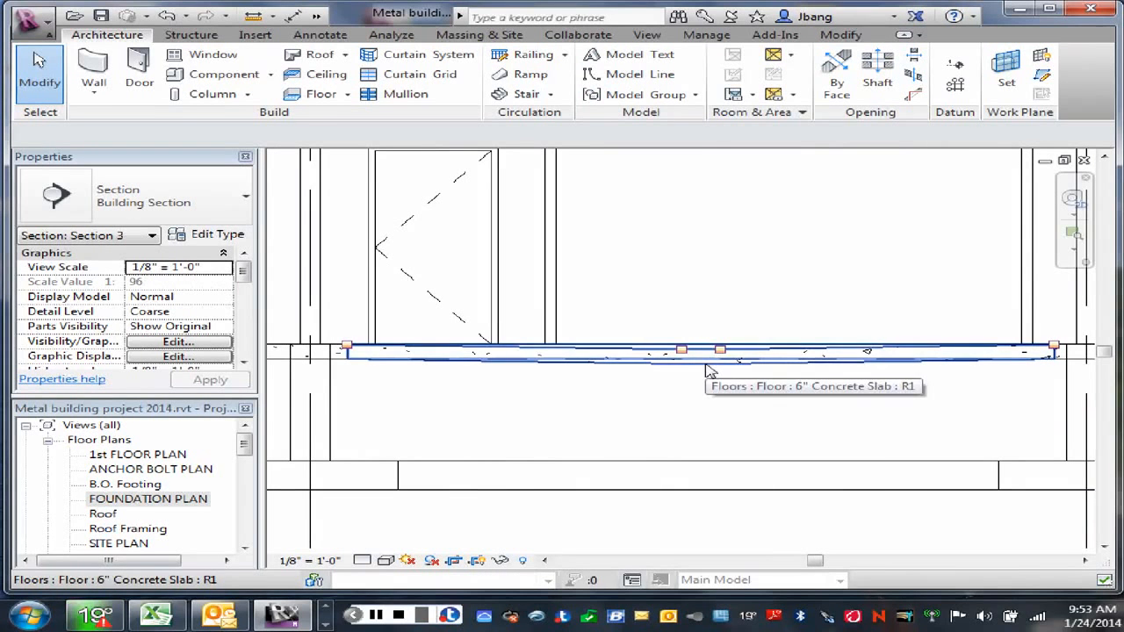
right_click(664, 249)
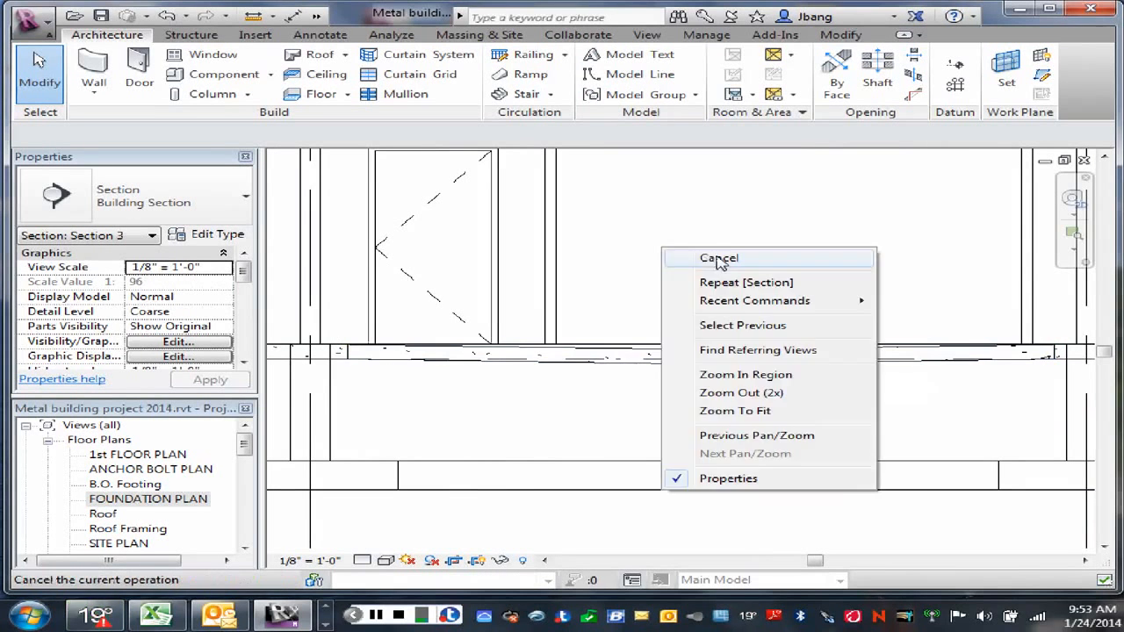
click(719, 259)
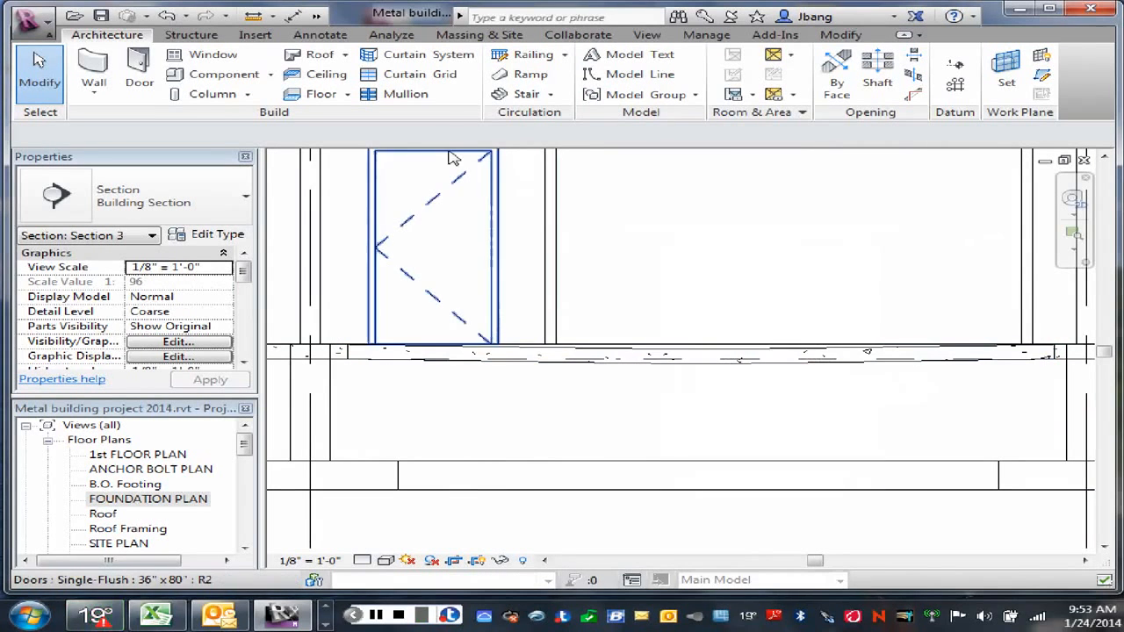
Step: Return to the FOUNDATION PLAN view around the section line through the infill slab
click(161, 500)
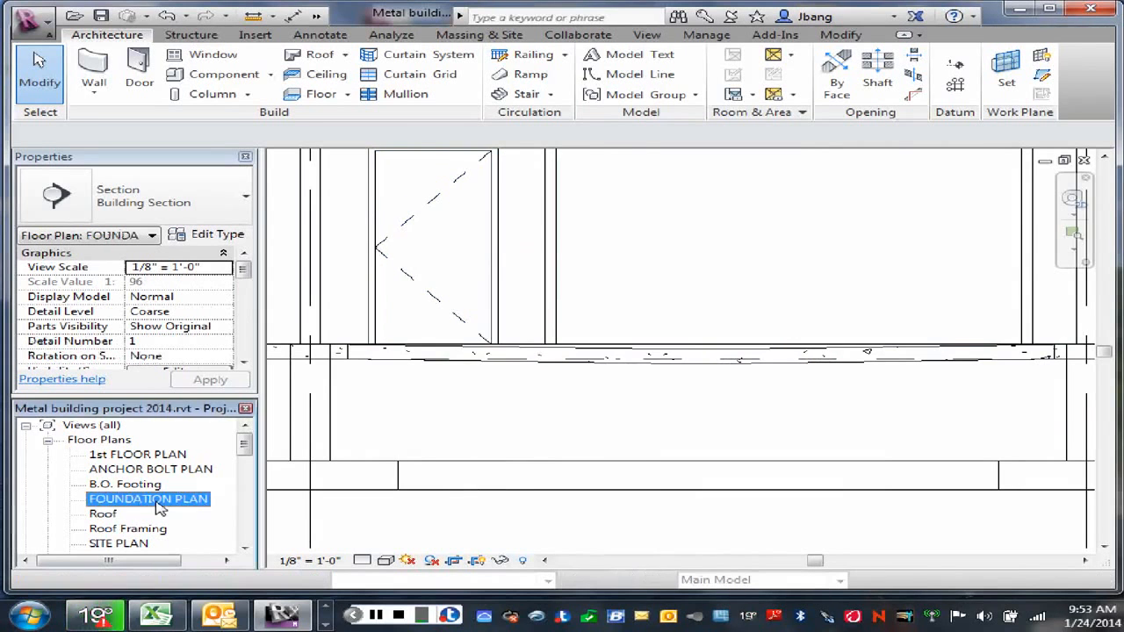
double_click(162, 508)
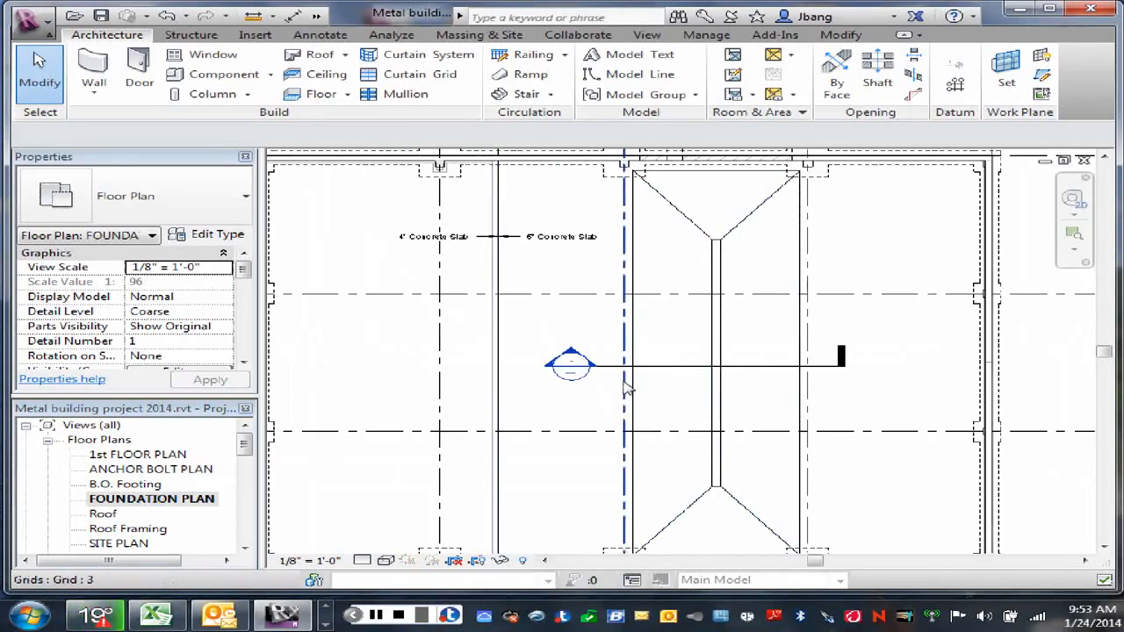
middle_drag(764, 322, 690, 293)
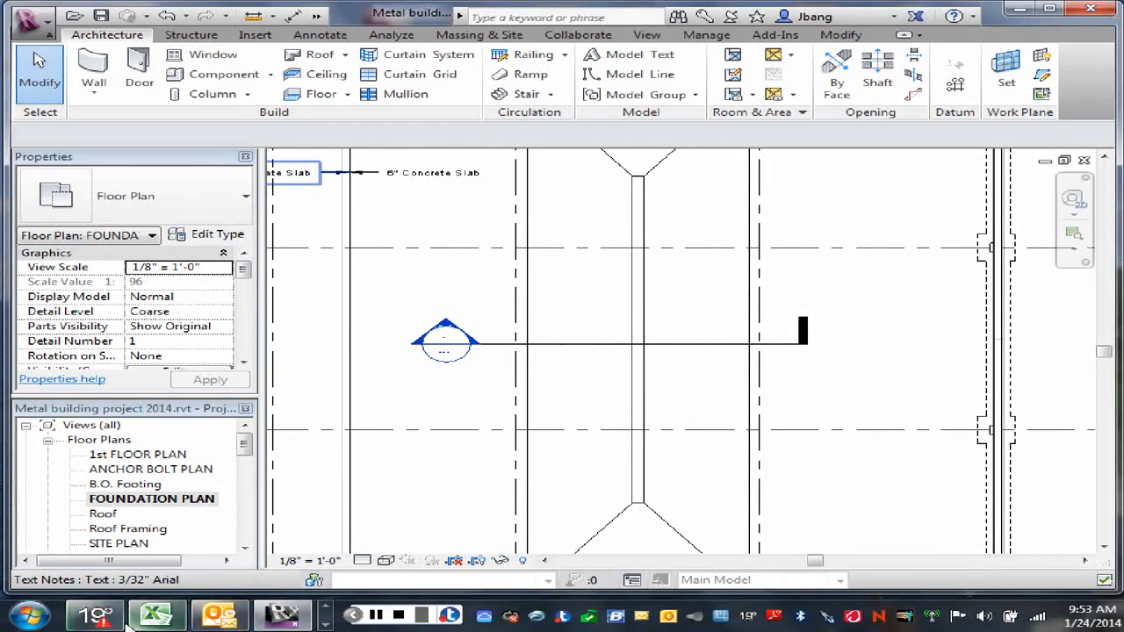
Step: Open a new Internet Explorer window and search the web for Revitcity
click(325, 615)
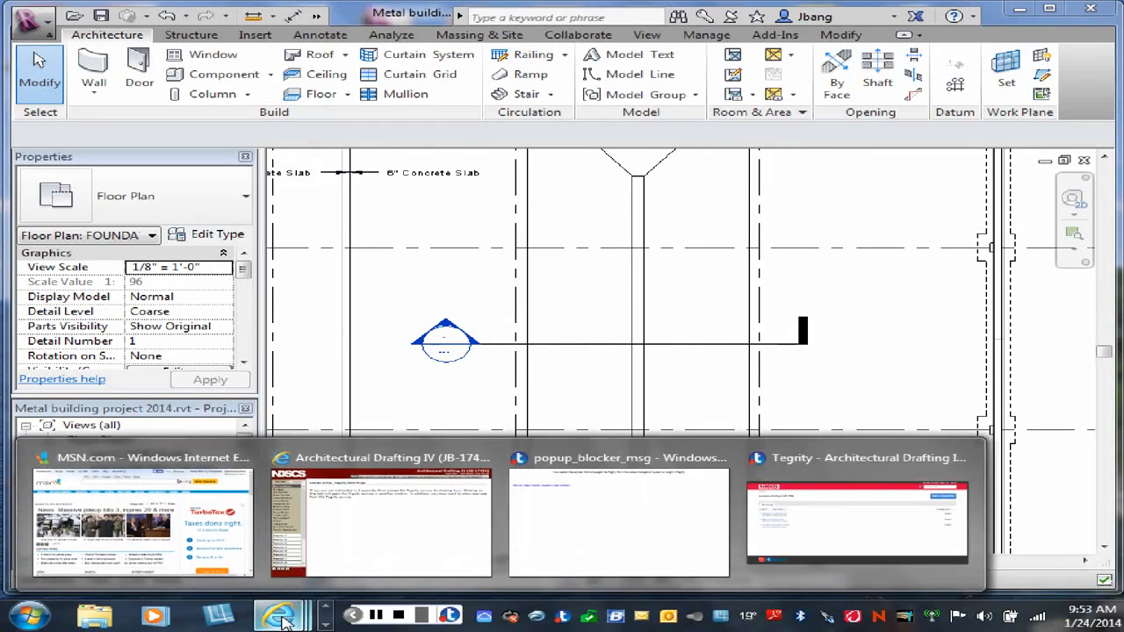
right_click(281, 618)
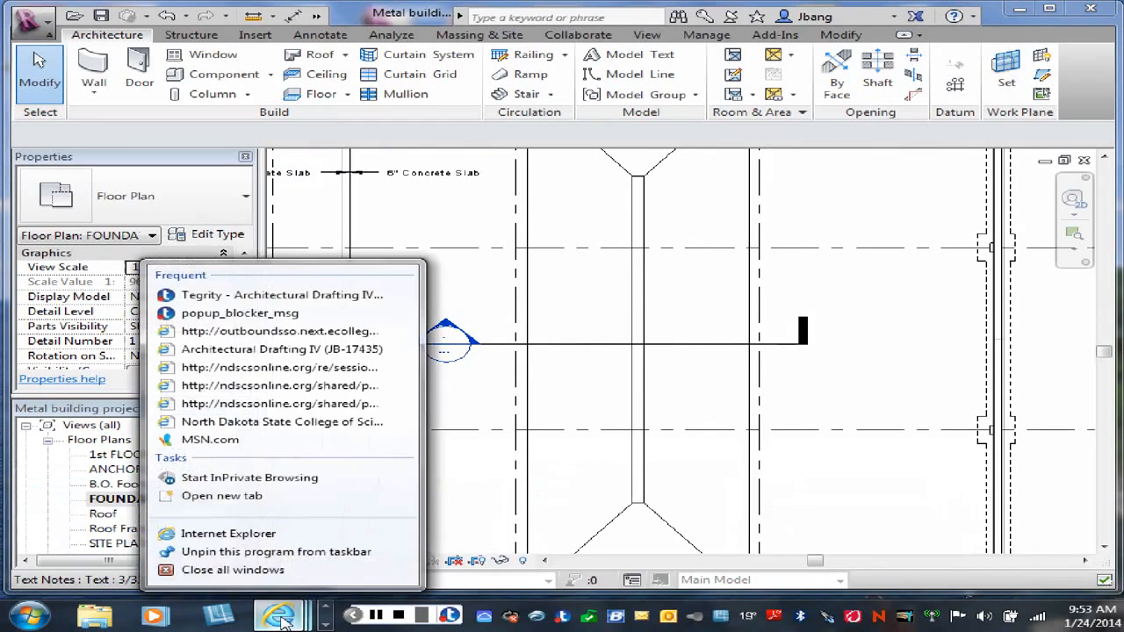
click(217, 533)
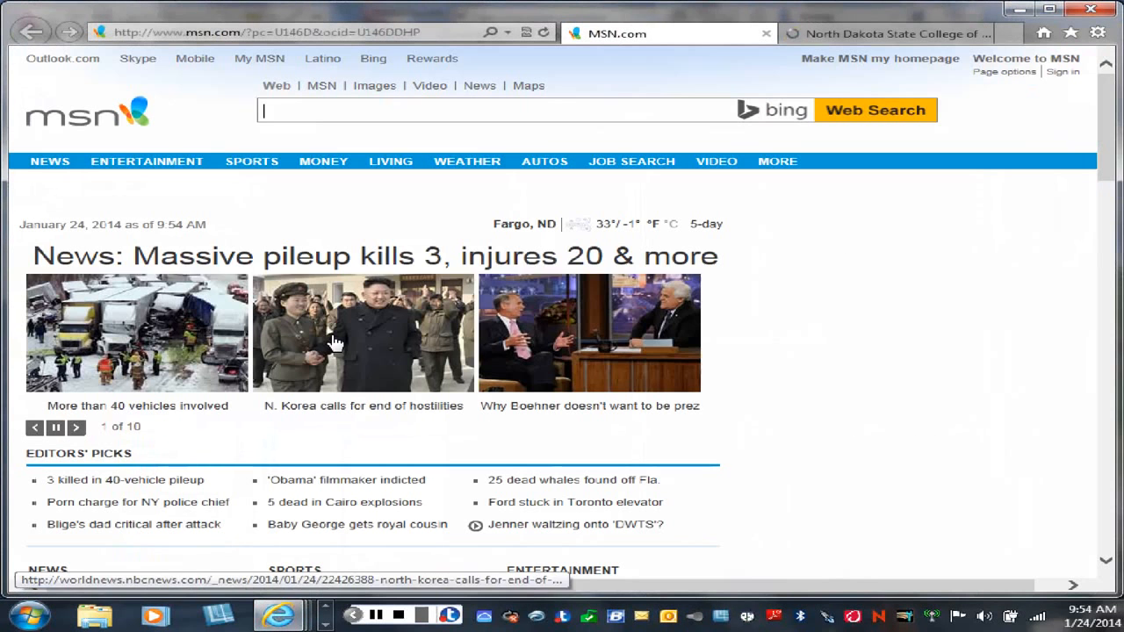
click(272, 114)
text(Re)
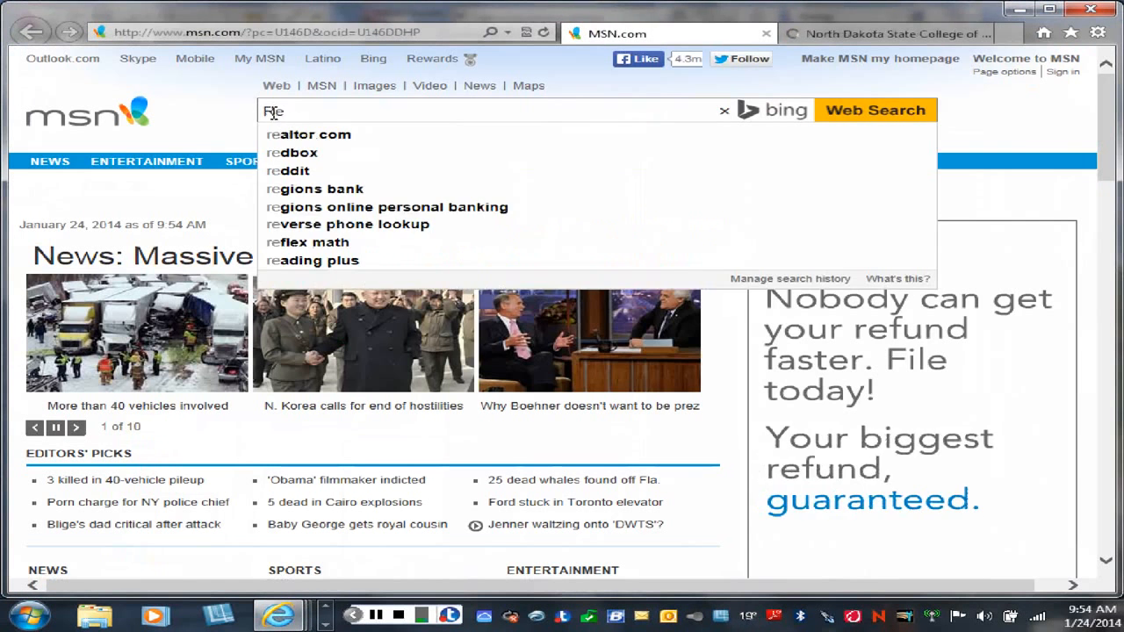
text(vitc)
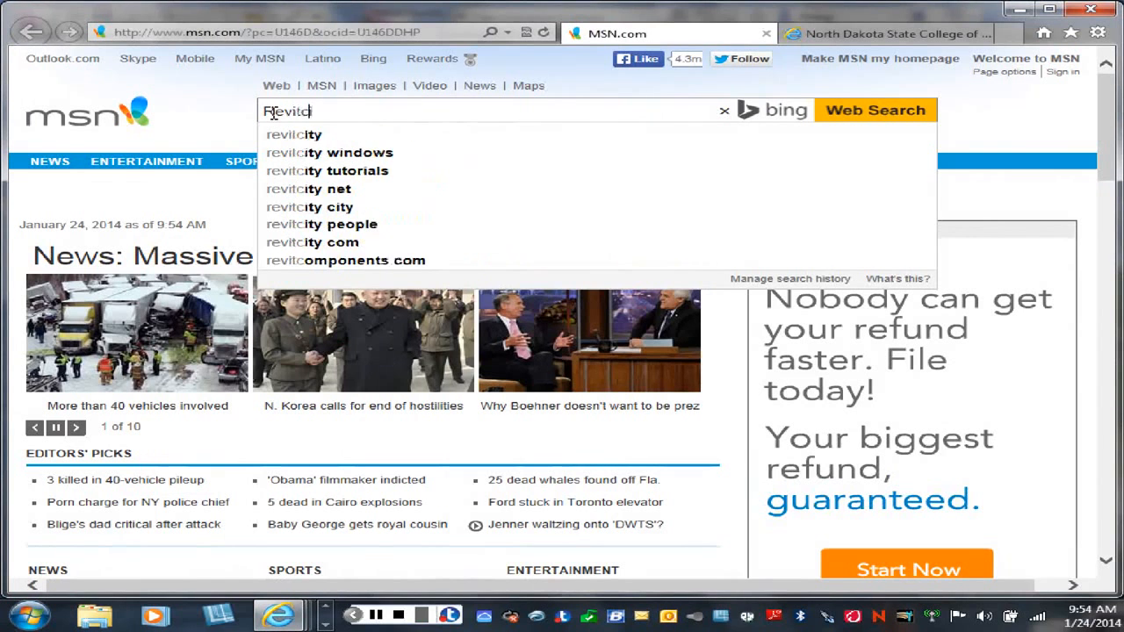
text(ity)
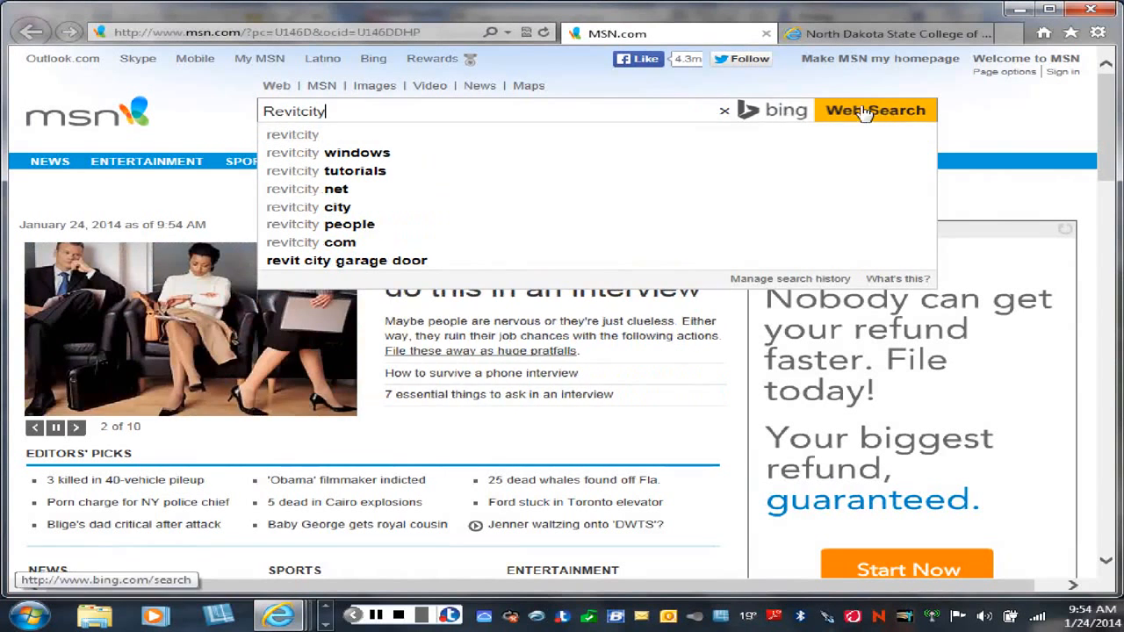
click(865, 111)
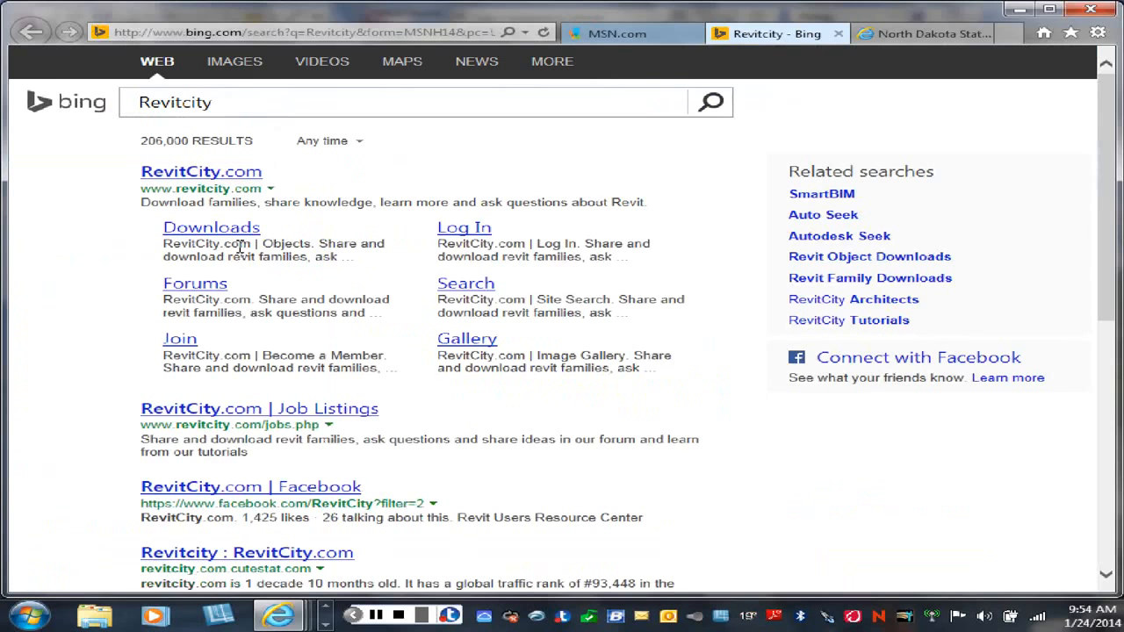
Step: Open RevitCity's Downloads page from the search results and search its objects for Trench Drain
click(218, 231)
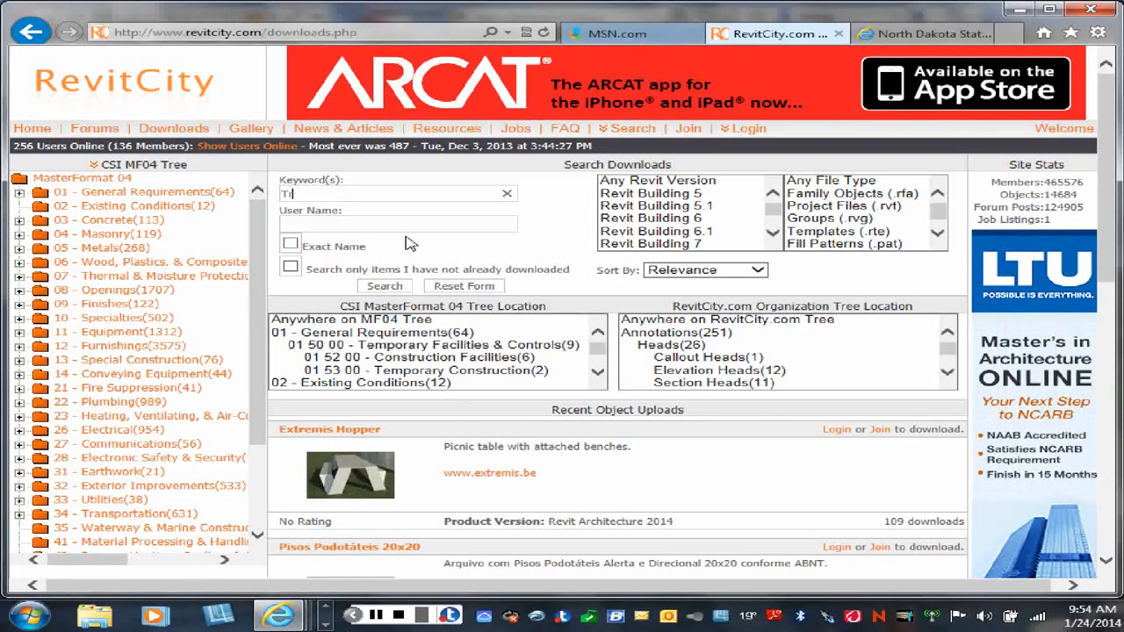
text(ch Drain)
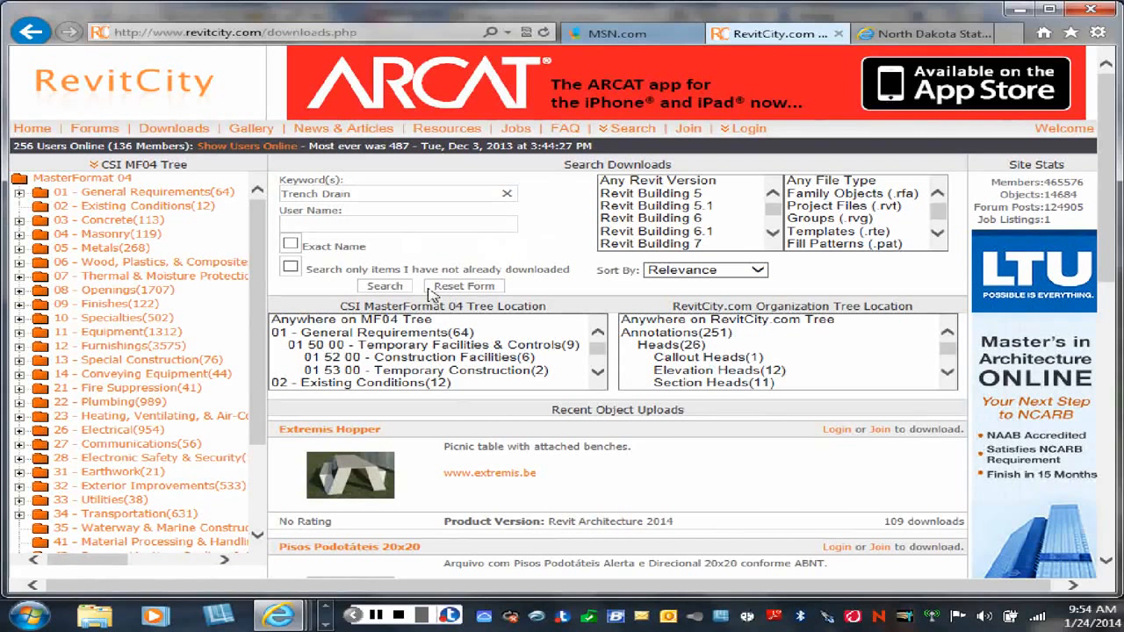
click(394, 288)
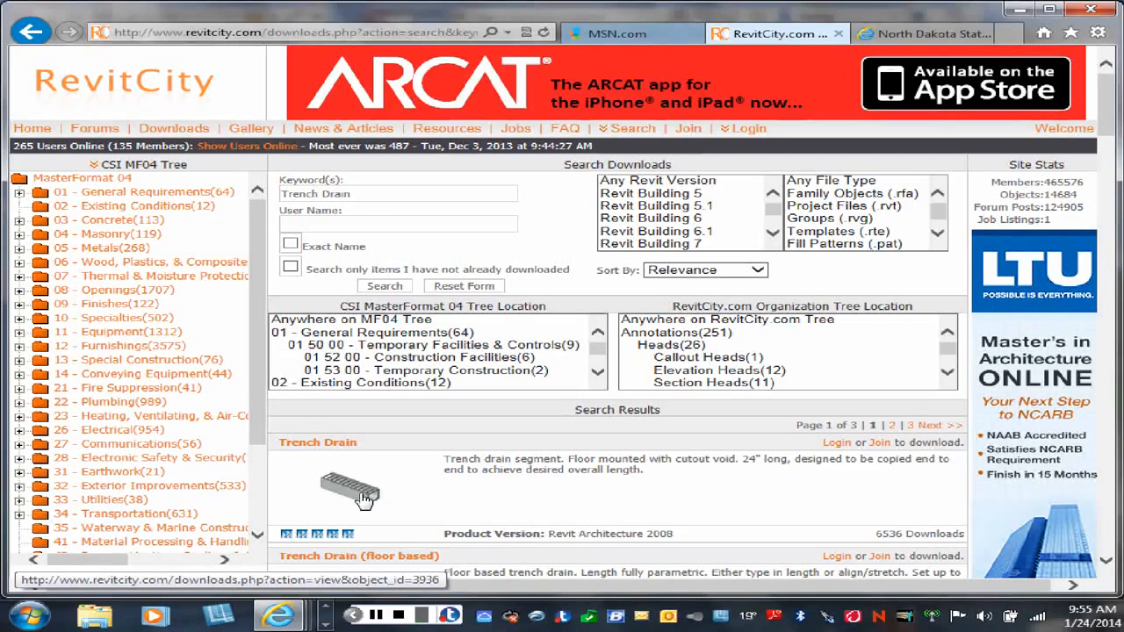
Step: Log in to RevitCity from the first Trench Drain result with the account's user name and password
click(837, 444)
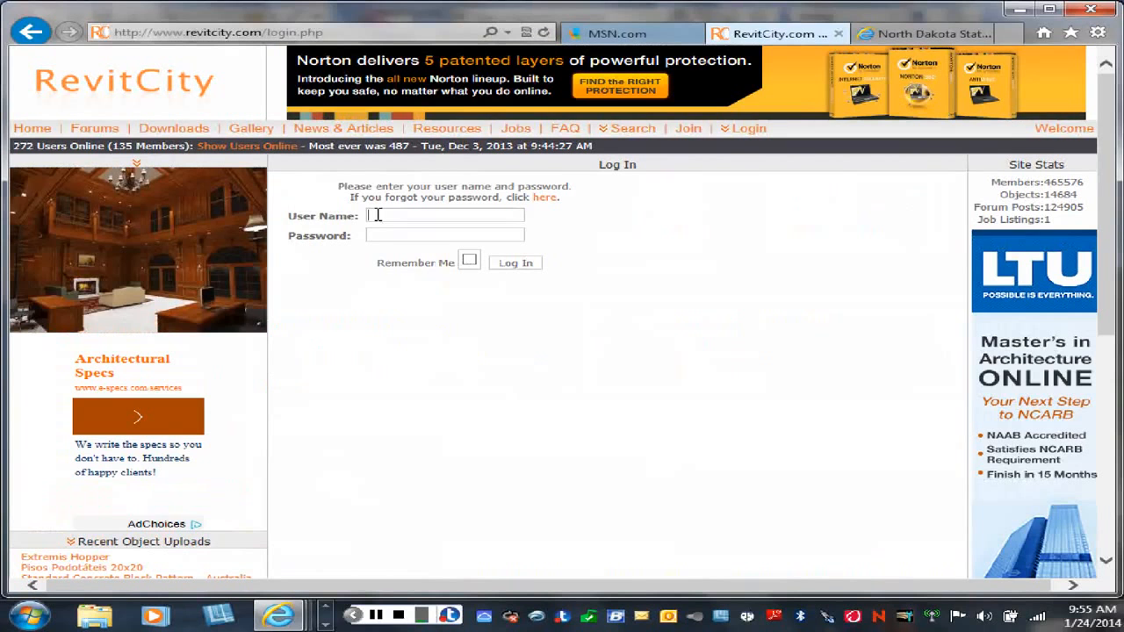
text(j)
text(ban)
text(g)
text(•••)
text(•••)
click(522, 265)
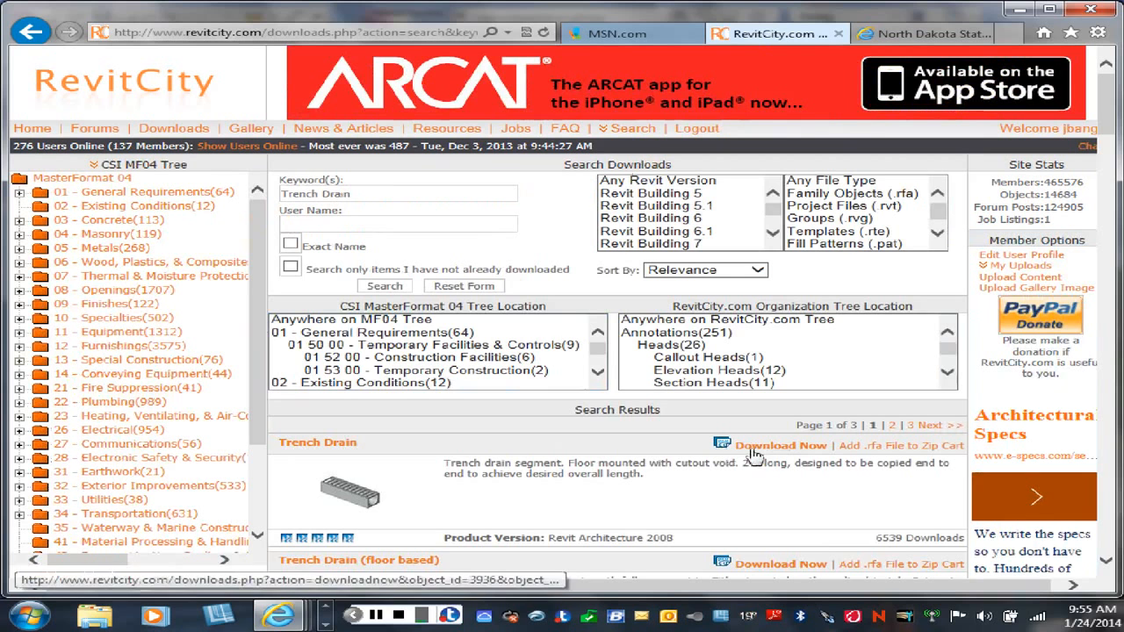
Step: Download the first Trench Drain family, Trench_Drain_3936.rfa, and open it in Revit
click(754, 447)
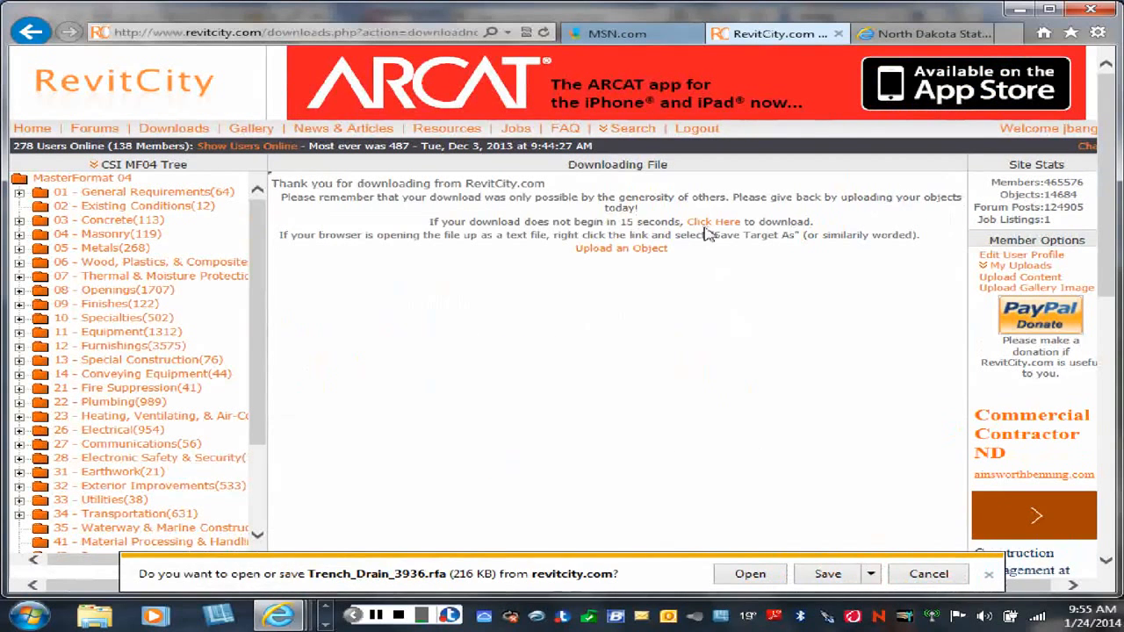
click(764, 581)
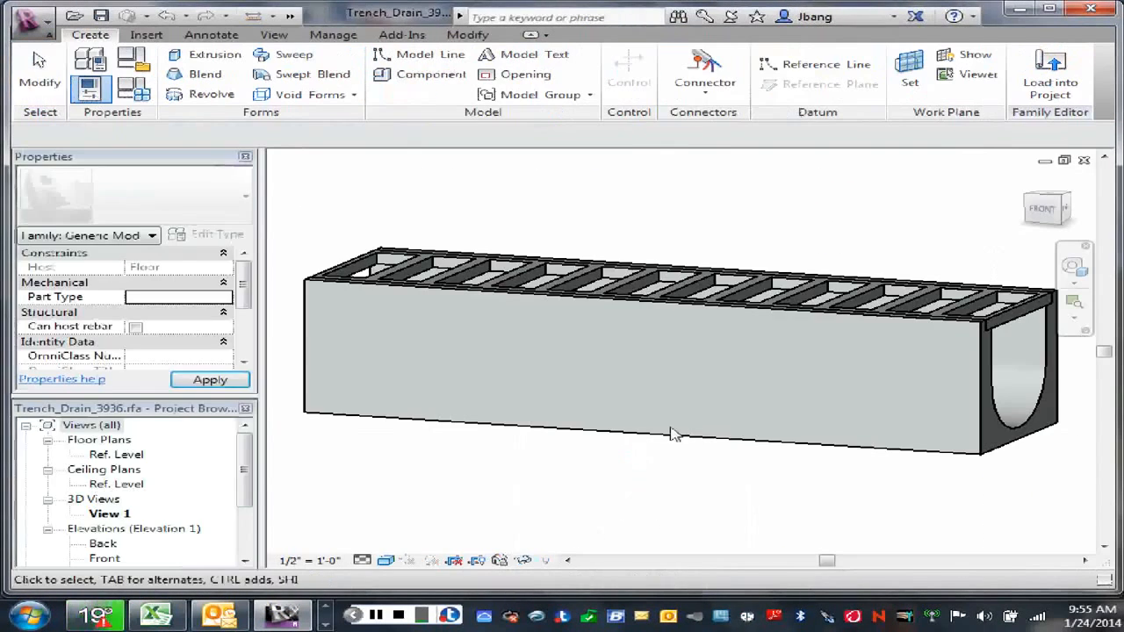
Step: Load the trench drain family into the metal building project and choose its 8" Wide type for placement
click(1063, 209)
mouse_move(1049, 211)
mouse_down()
mouse_move(979, 228)
mouse_move(1059, 230)
mouse_up()
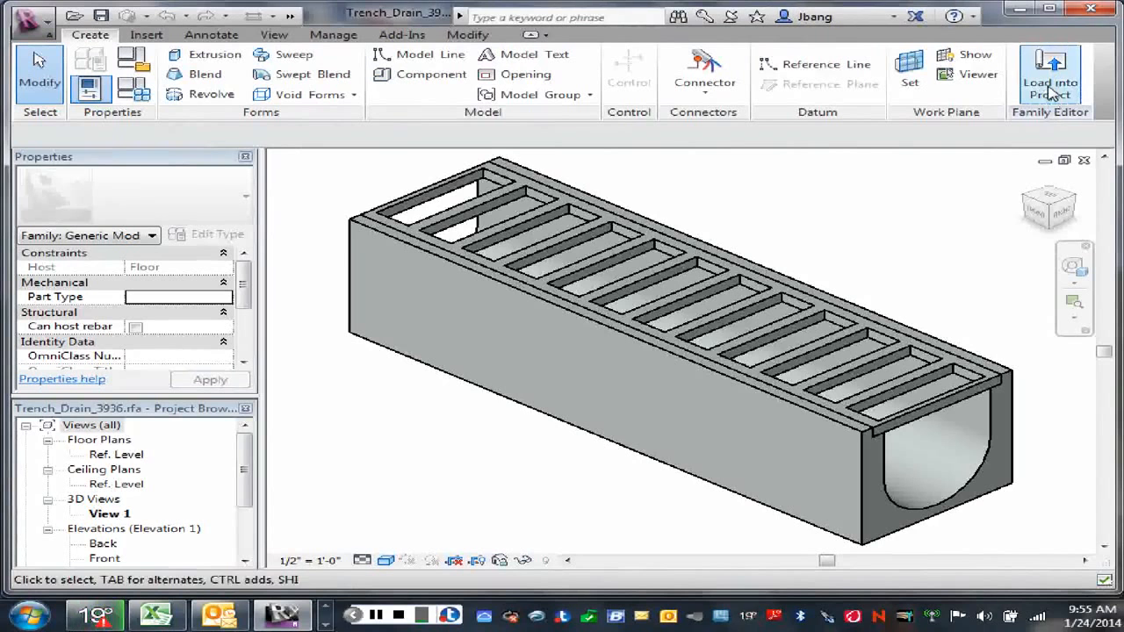
click(1052, 94)
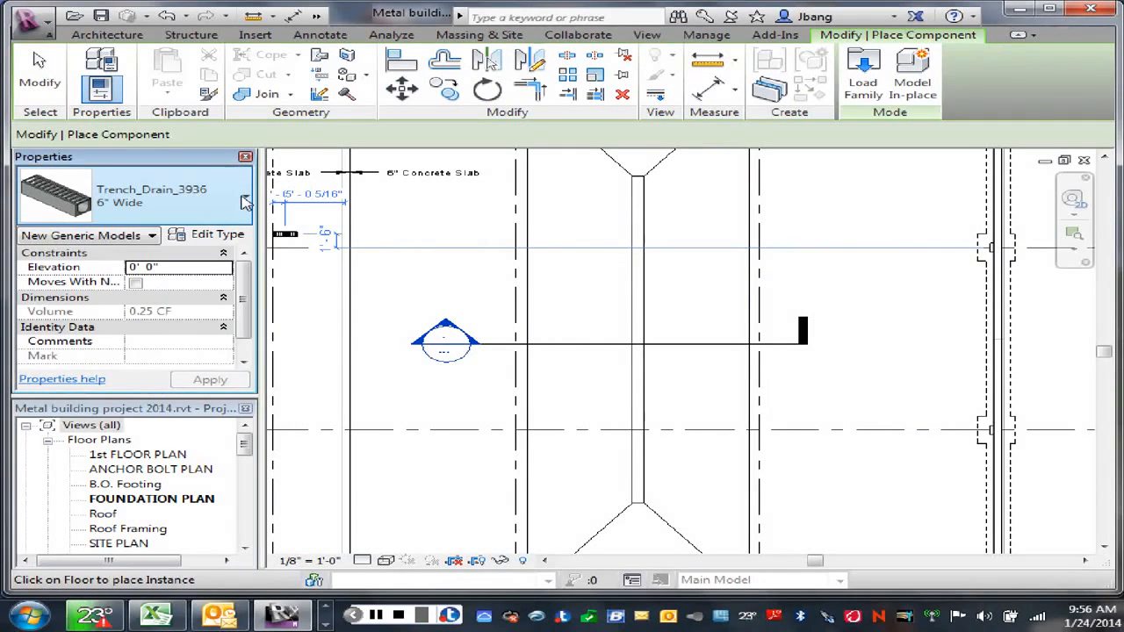
click(245, 202)
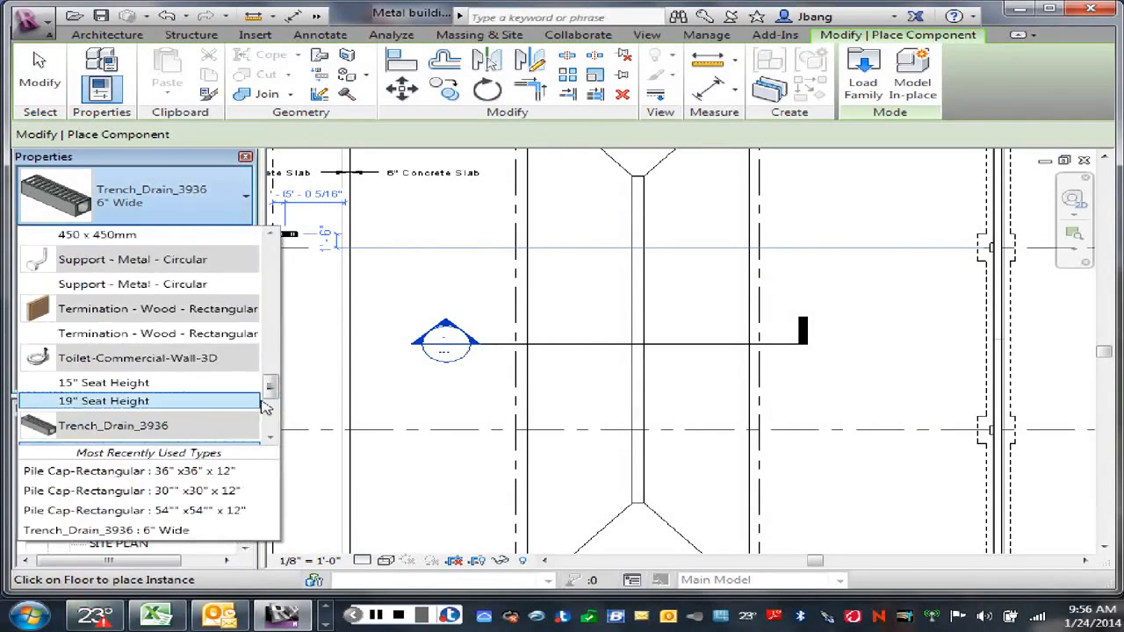
scroll(274, 403, down, 2)
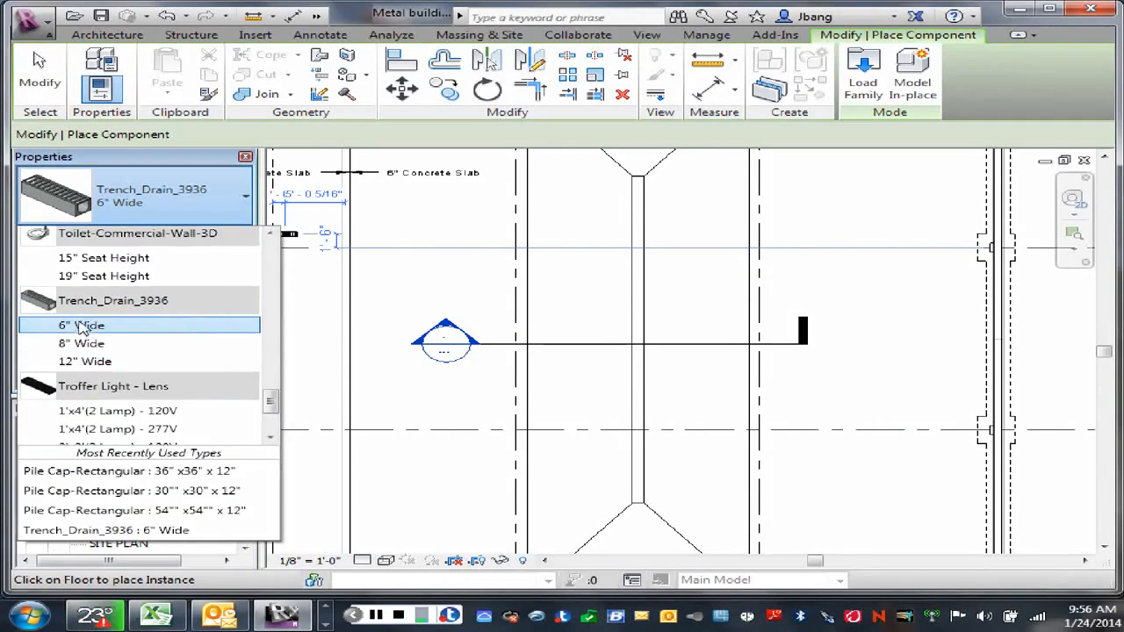
click(167, 344)
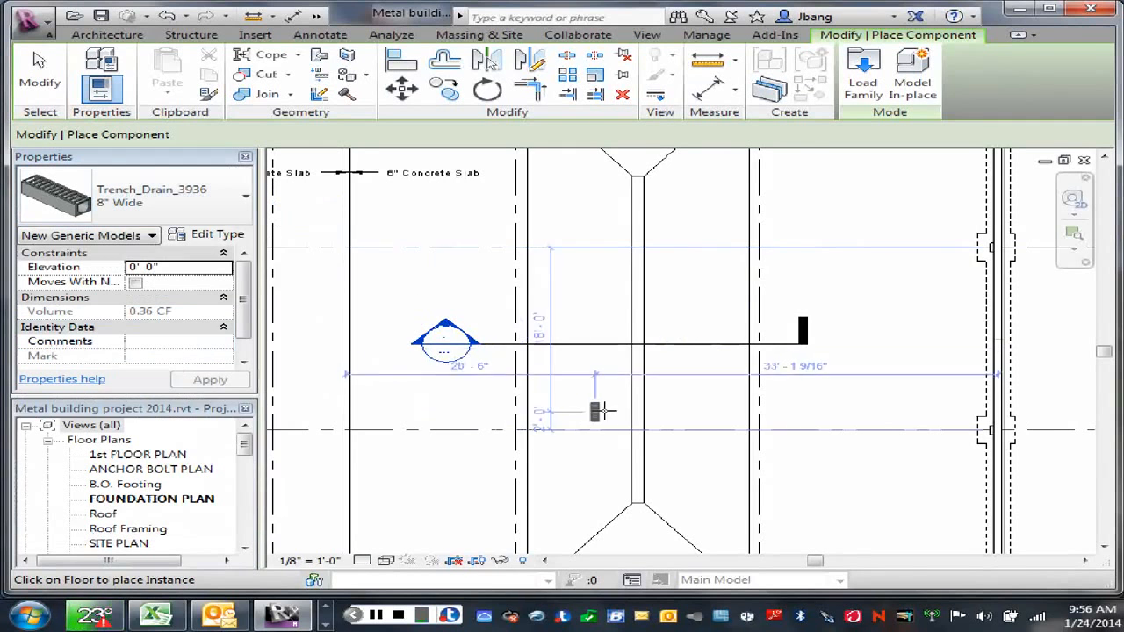
Step: Place one 8" Wide trench drain crosswise over the narrow central slot of the 6" slab, below grid C, and end placement
scroll(647, 447, up, 4)
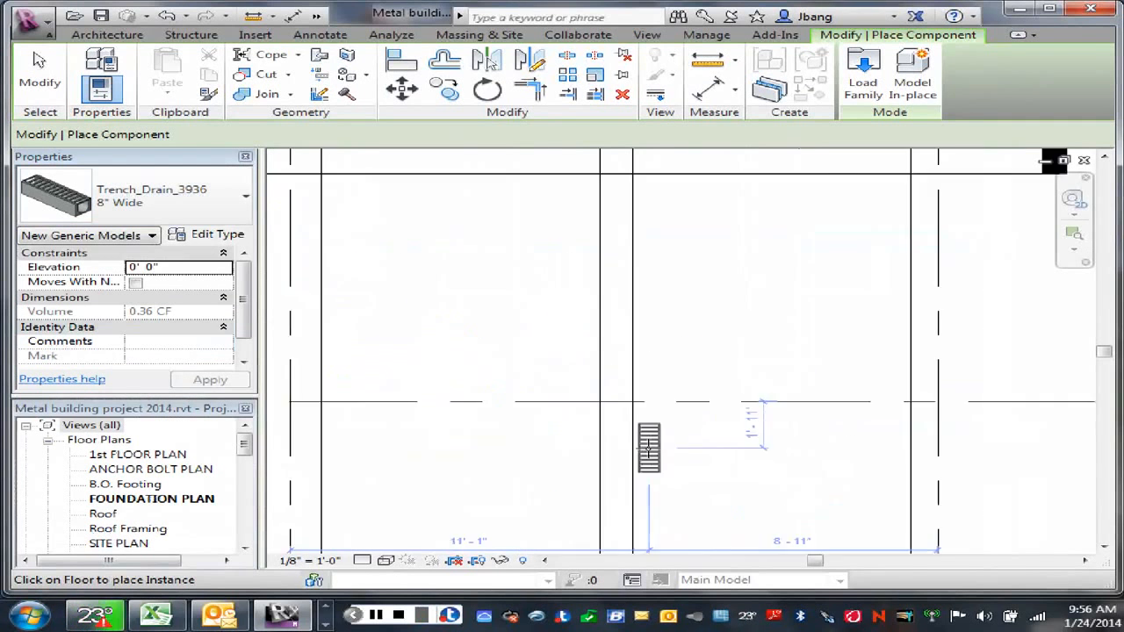
scroll(648, 448, up, 2)
middle_drag(647, 464, 659, 283)
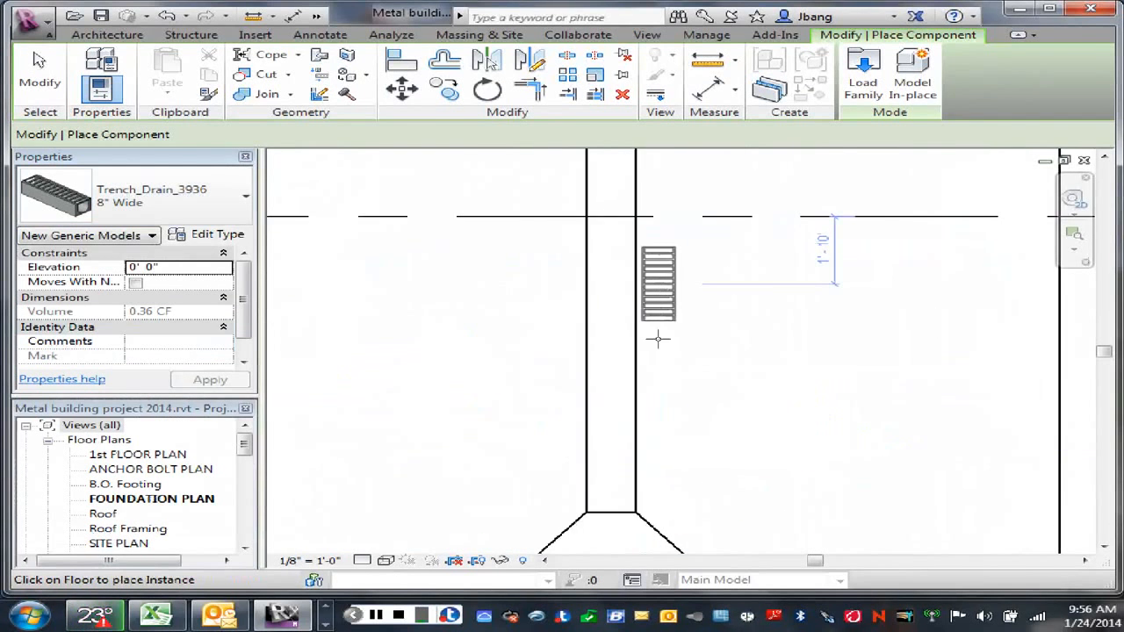
scroll(658, 338, down, 2)
key(space)
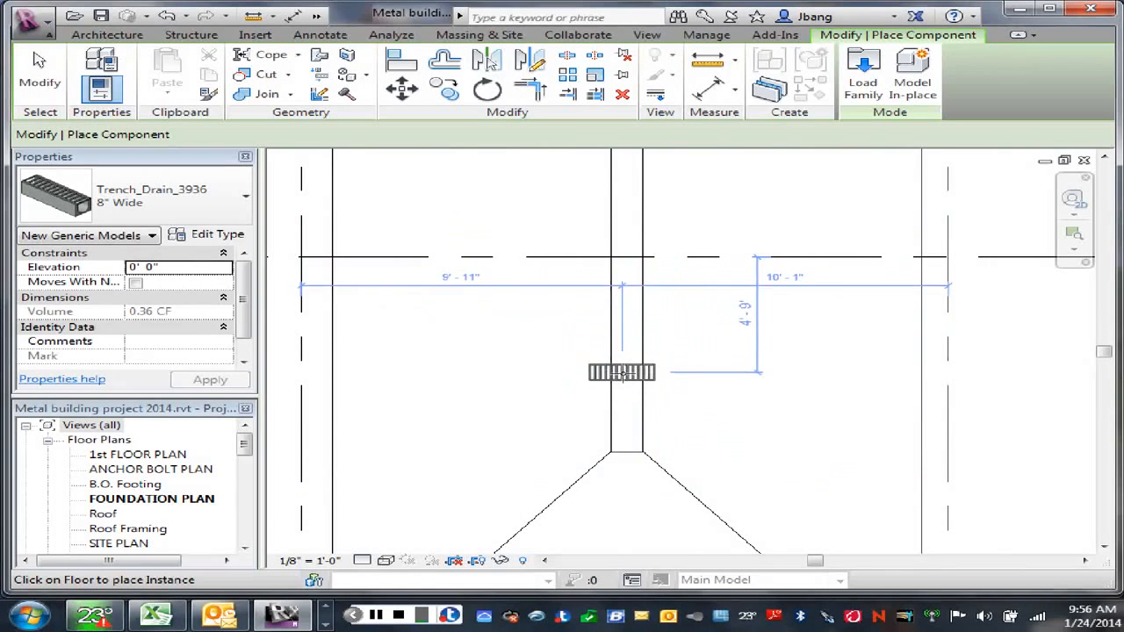
right_click(721, 380)
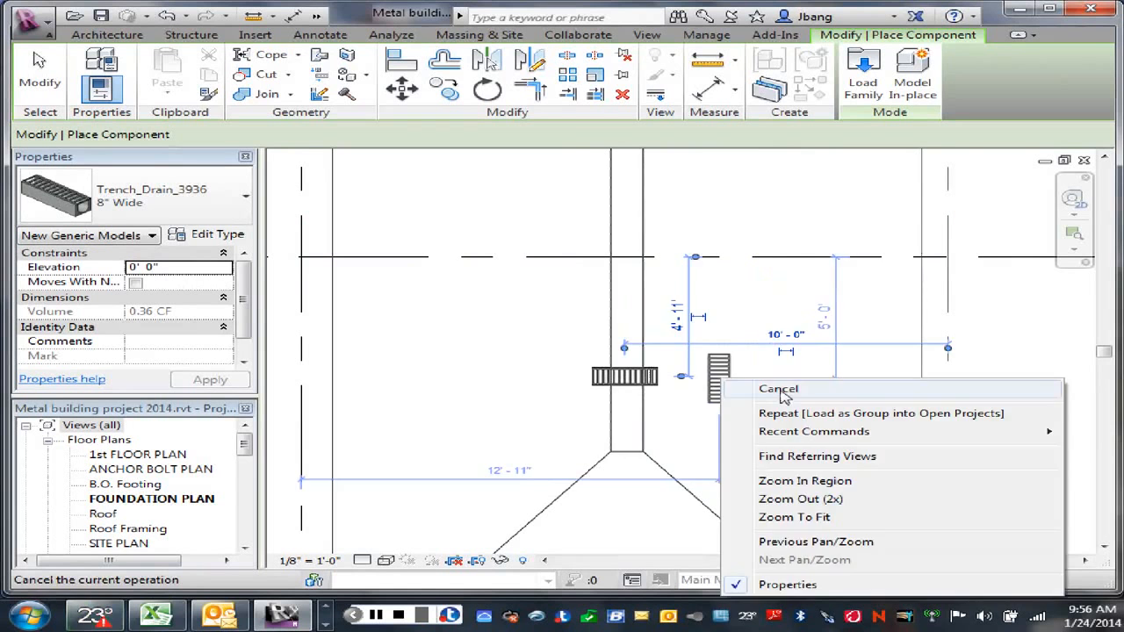
key(Escape)
right_click(811, 360)
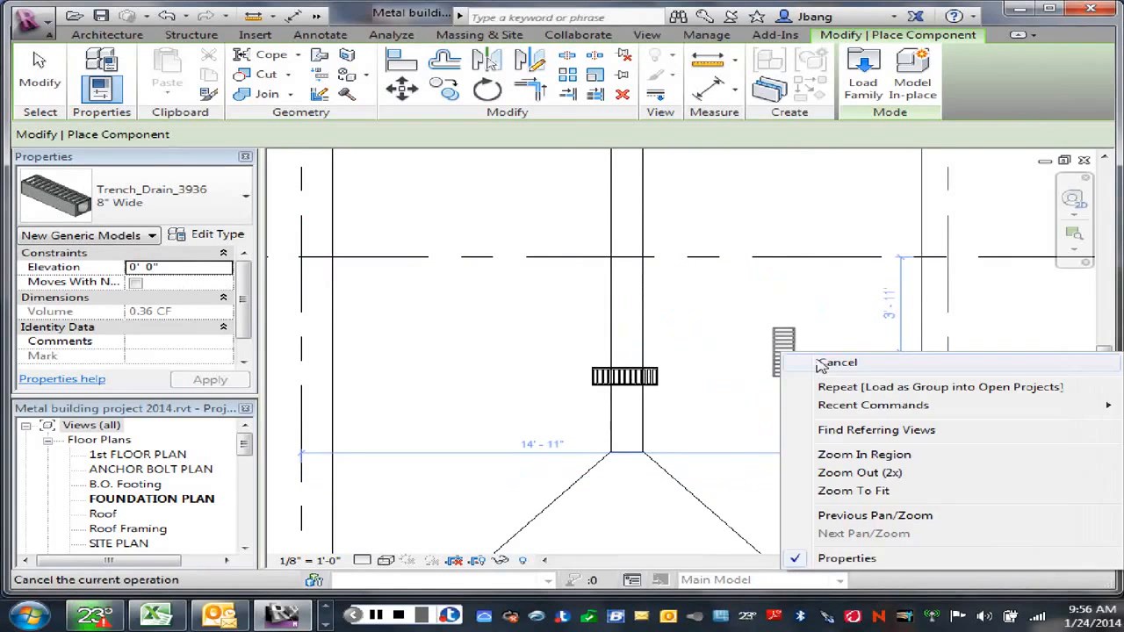
click(836, 362)
Step: Rotate the placed trench drain 90° so it runs lengthwise along the slot
click(632, 383)
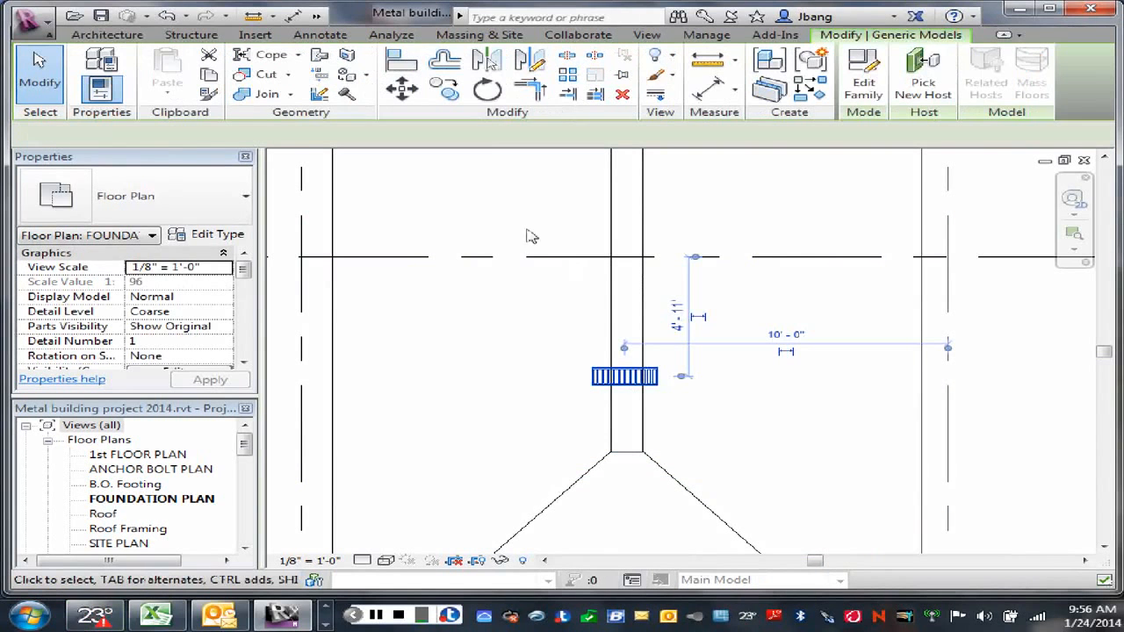
click(488, 90)
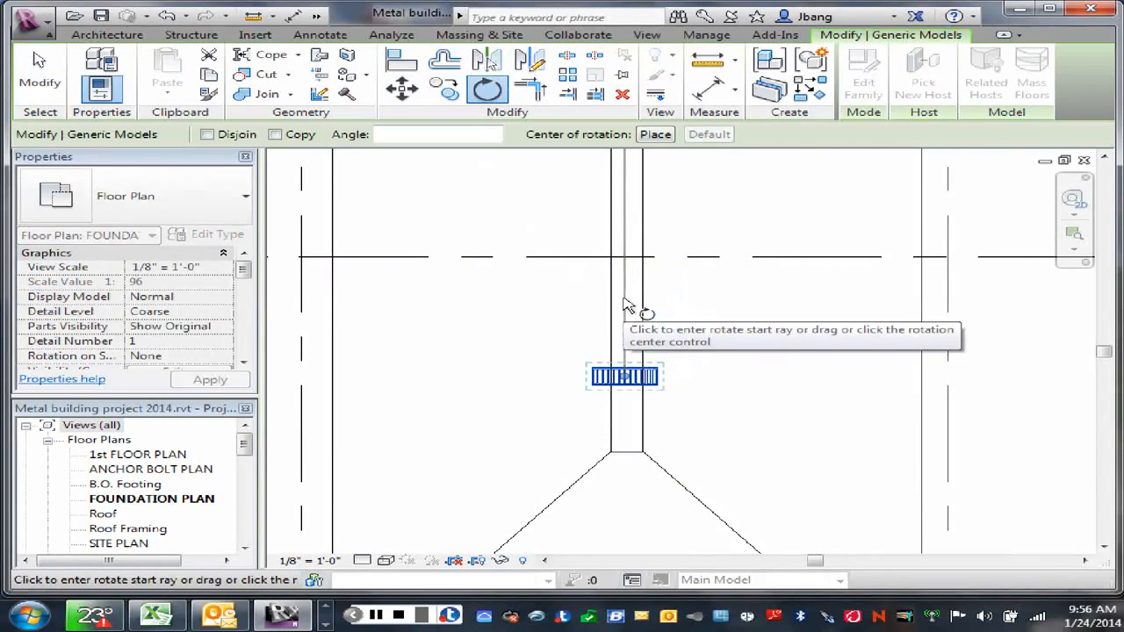
click(626, 327)
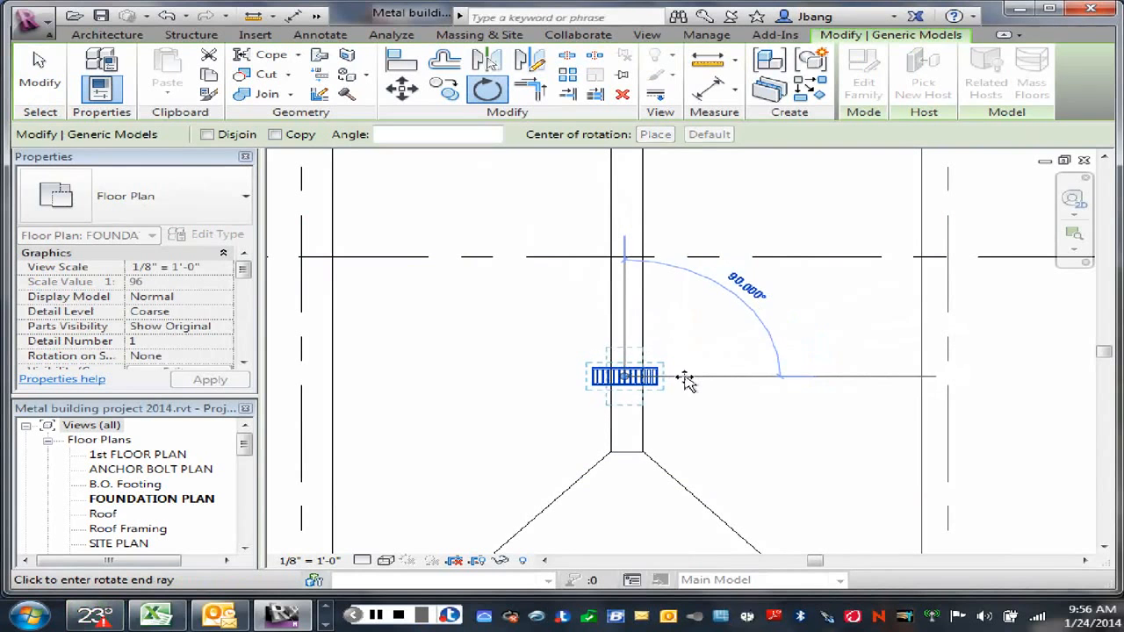
click(688, 379)
click(672, 389)
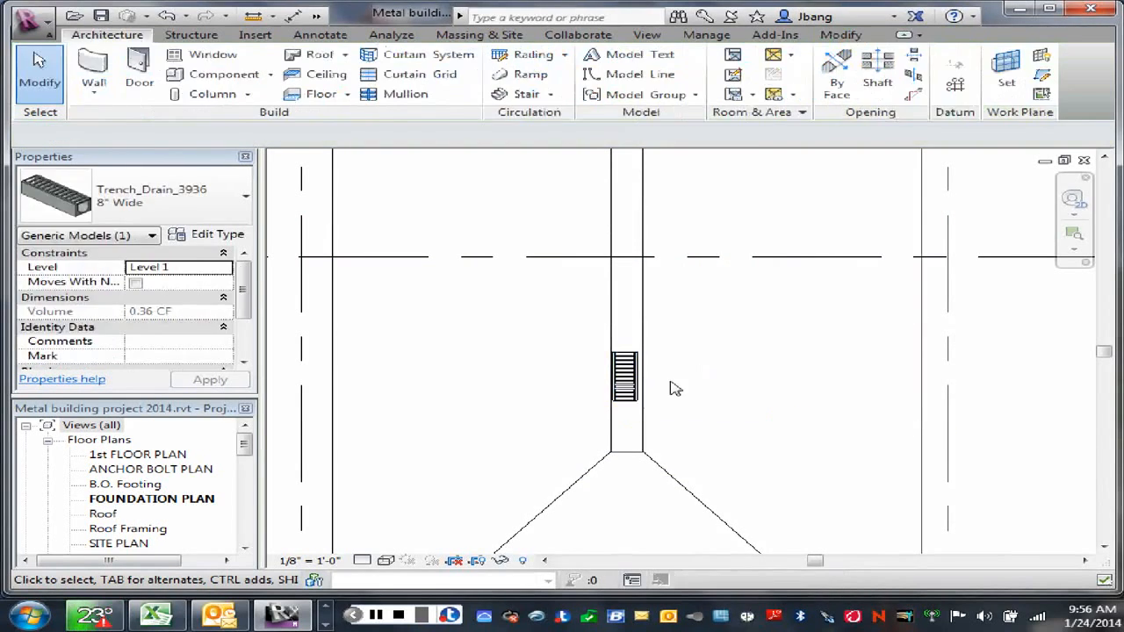
Step: Move the trench drain horizontally about 1" to centre it between the slot's two long edges
scroll(617, 406, up, 2)
scroll(617, 405, up, 3)
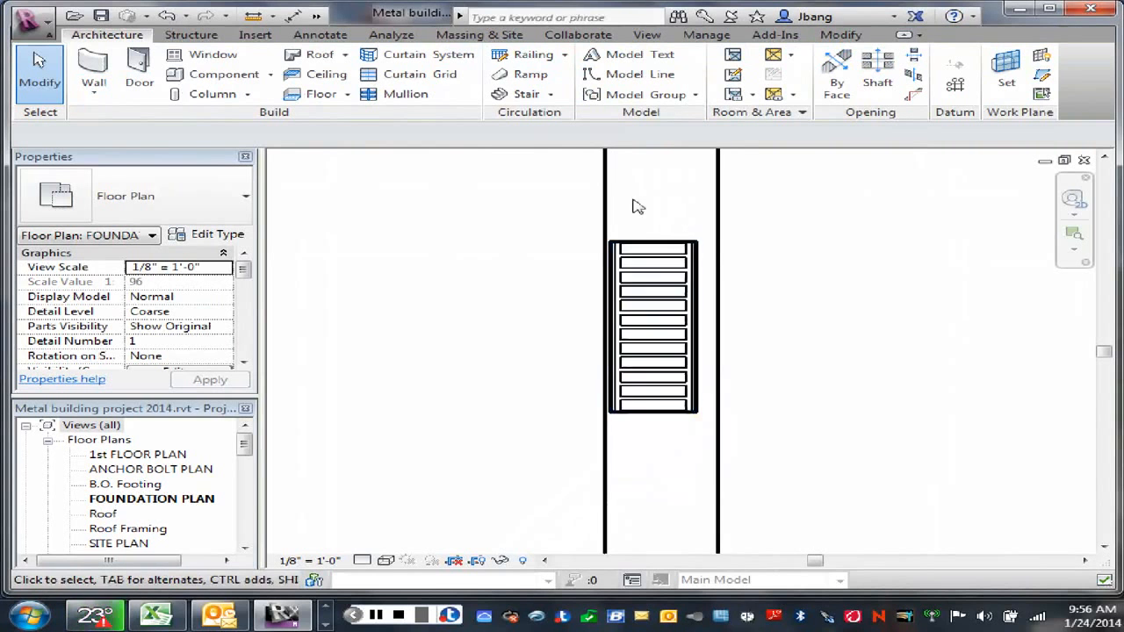
scroll(579, 167, up, 1)
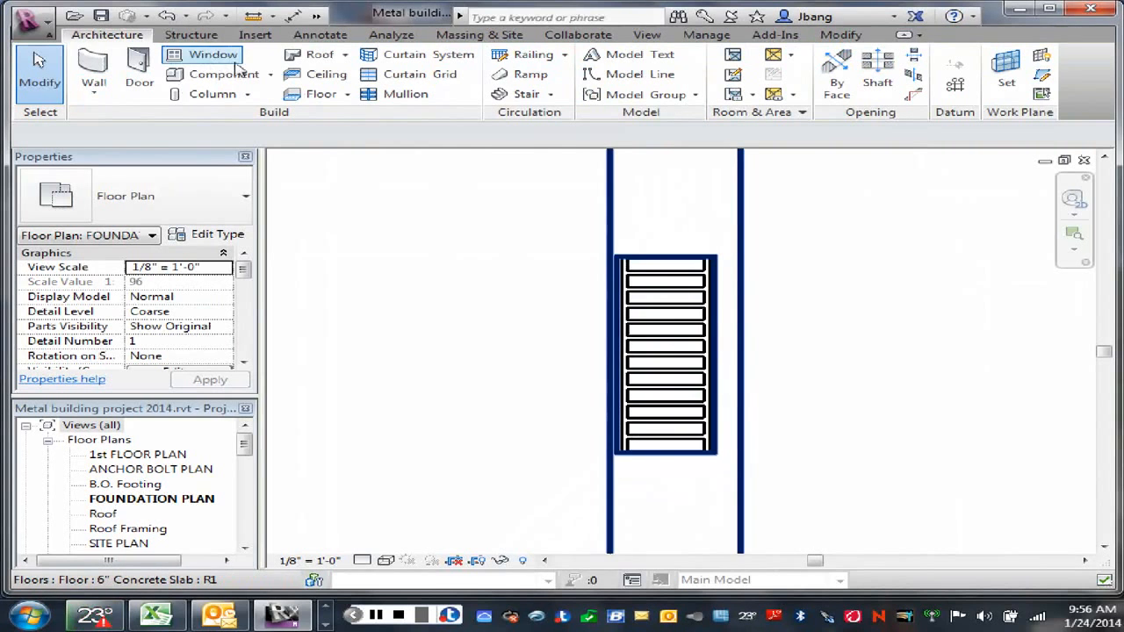
click(645, 296)
key(m)
key(v)
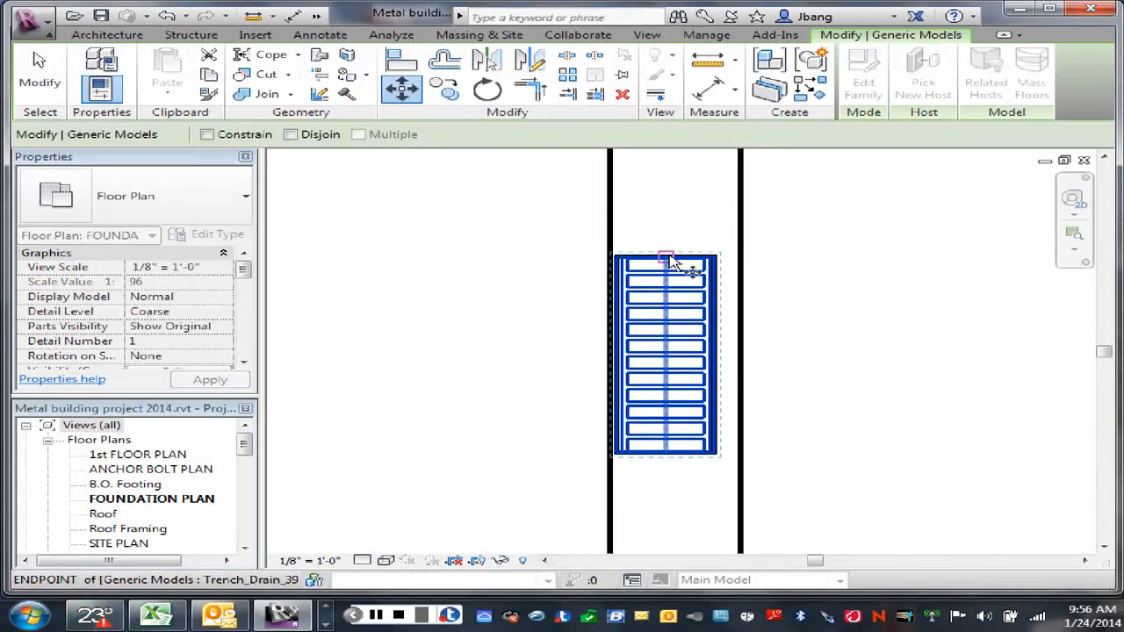
click(669, 261)
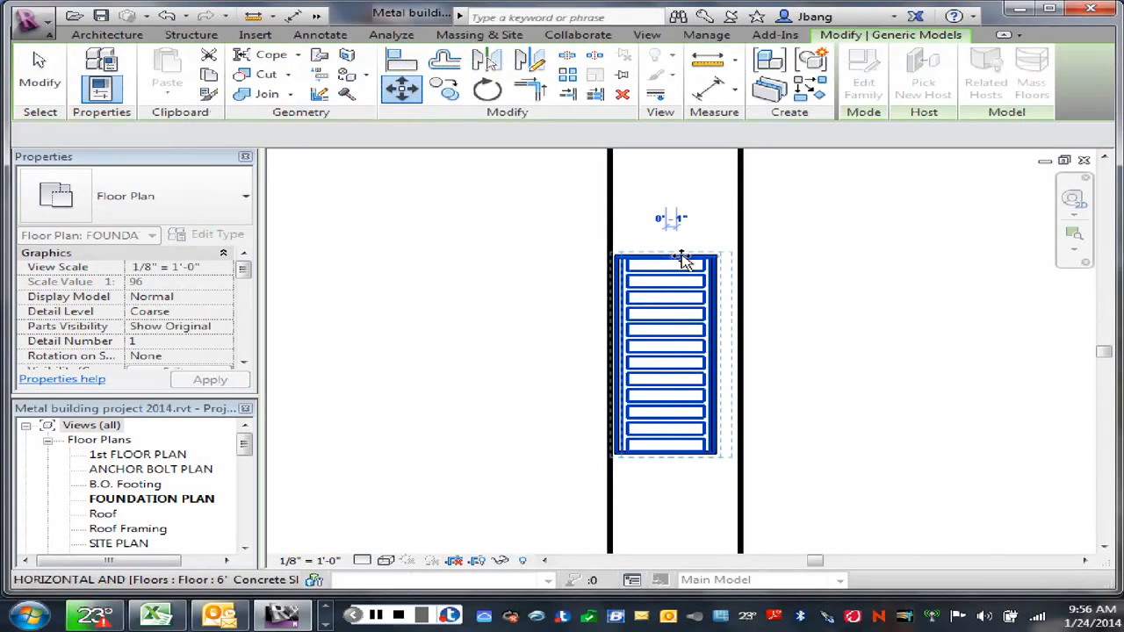
click(679, 261)
click(818, 263)
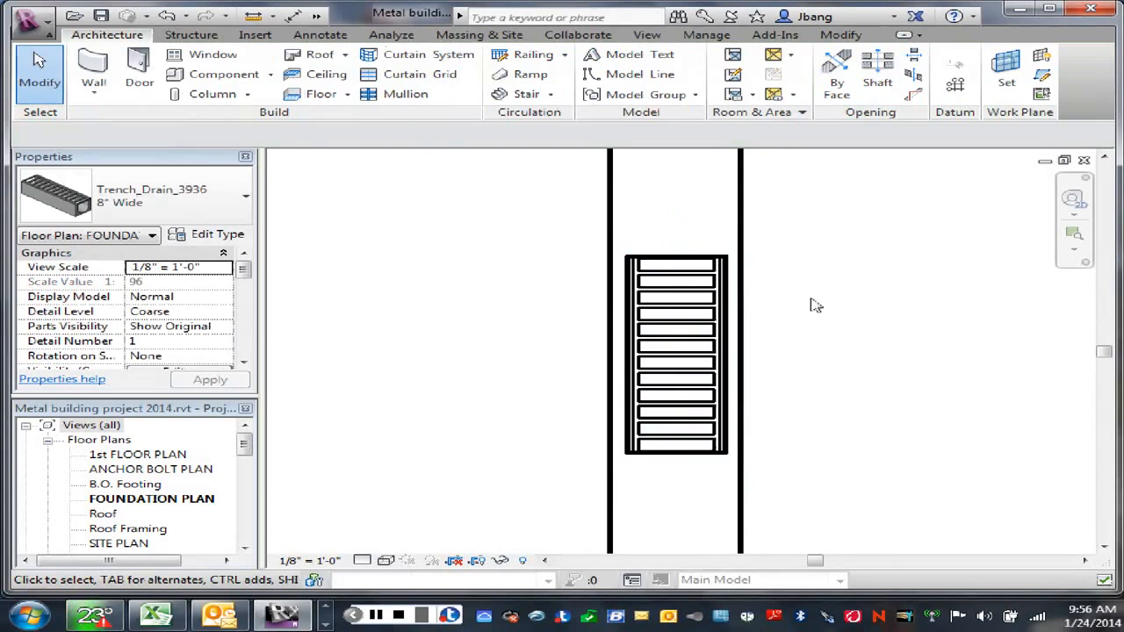
Step: Try to move the trench drain lengthwise within the slab's central slot
scroll(812, 307, down, 3)
middle_drag(851, 368, 820, 414)
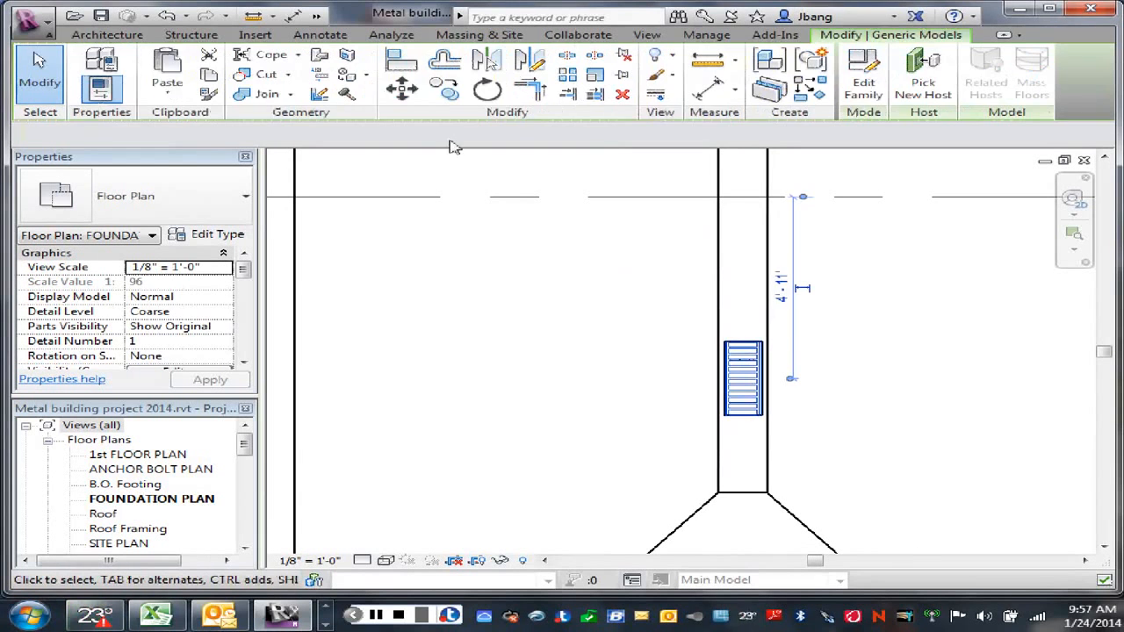
click(403, 92)
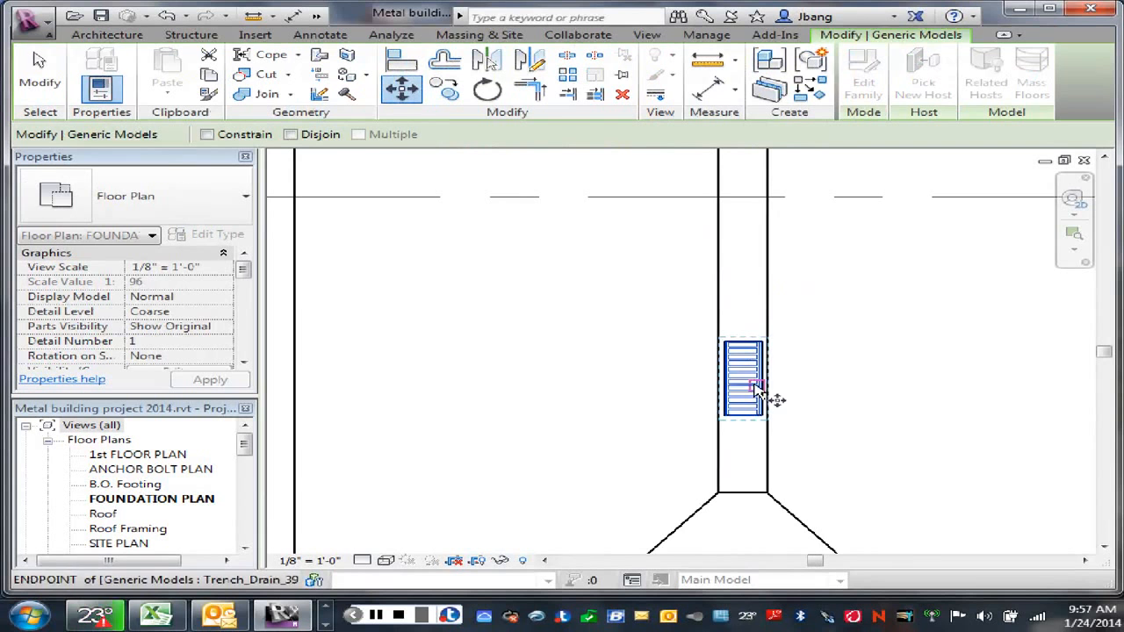
click(743, 383)
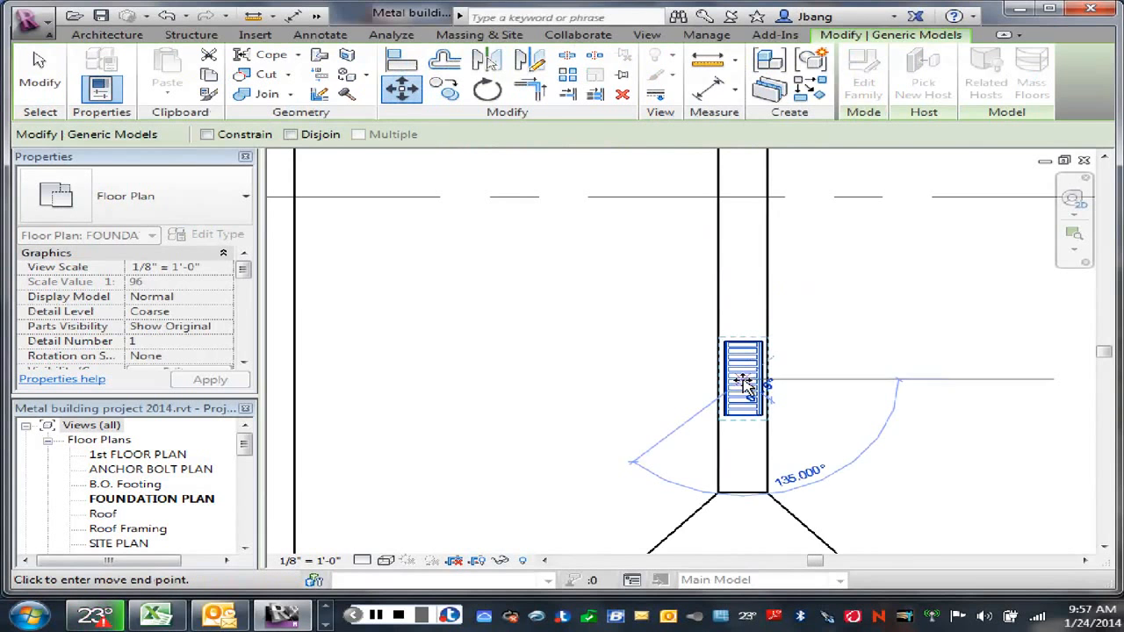
scroll(744, 384, down, 3)
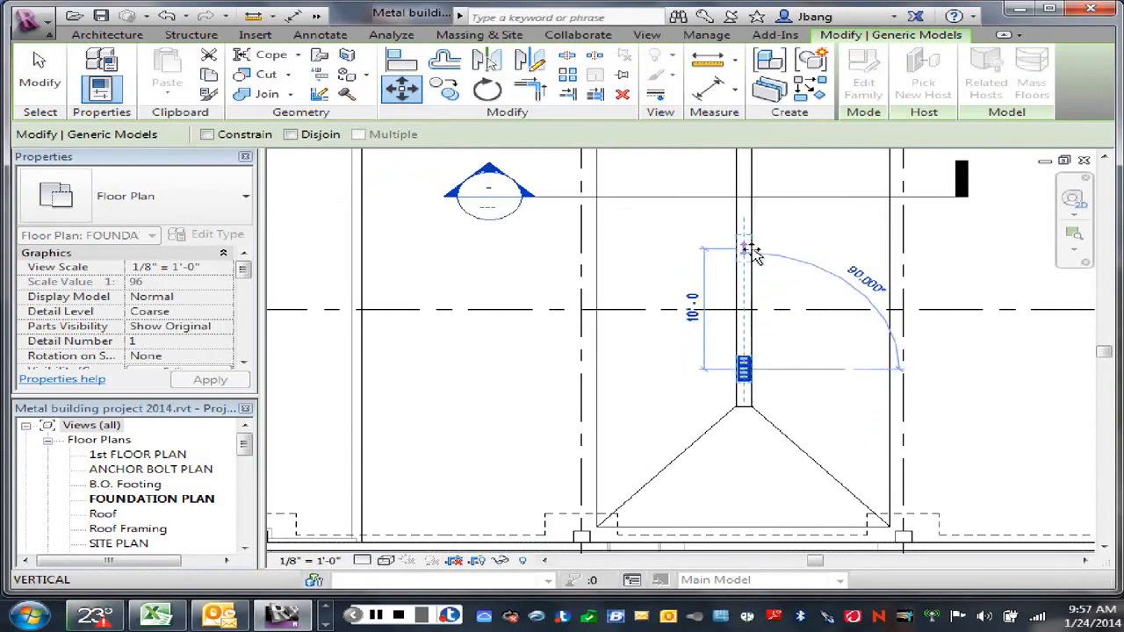
scroll(746, 269, down, 3)
scroll(747, 298, up, 5)
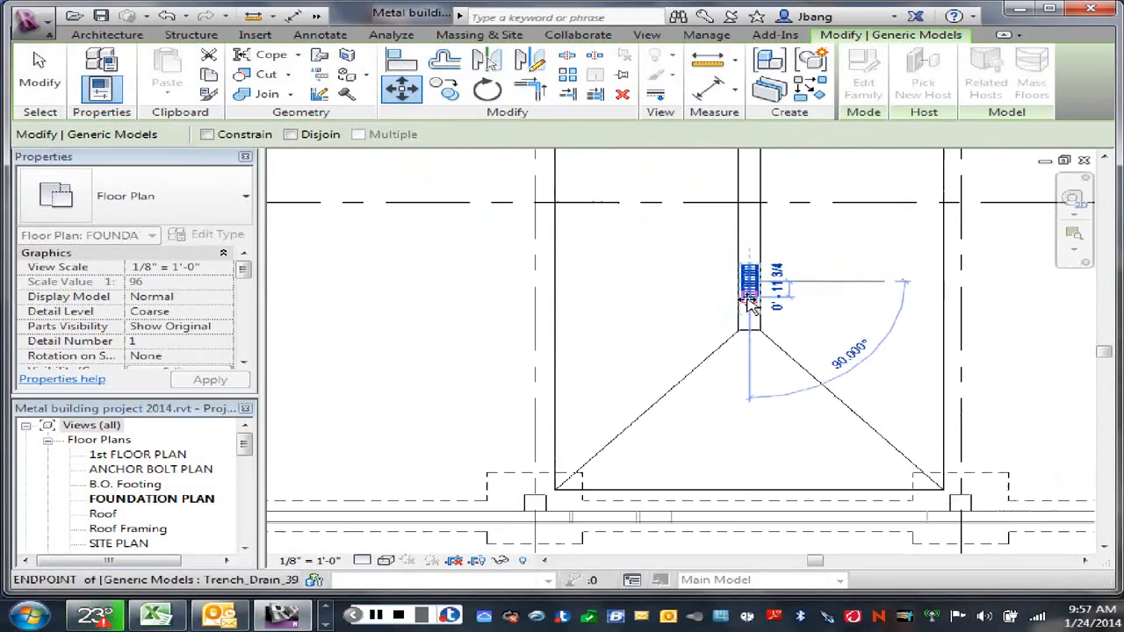
click(748, 299)
middle_drag(819, 268, 805, 349)
scroll(809, 355, down, 2)
right_click(810, 349)
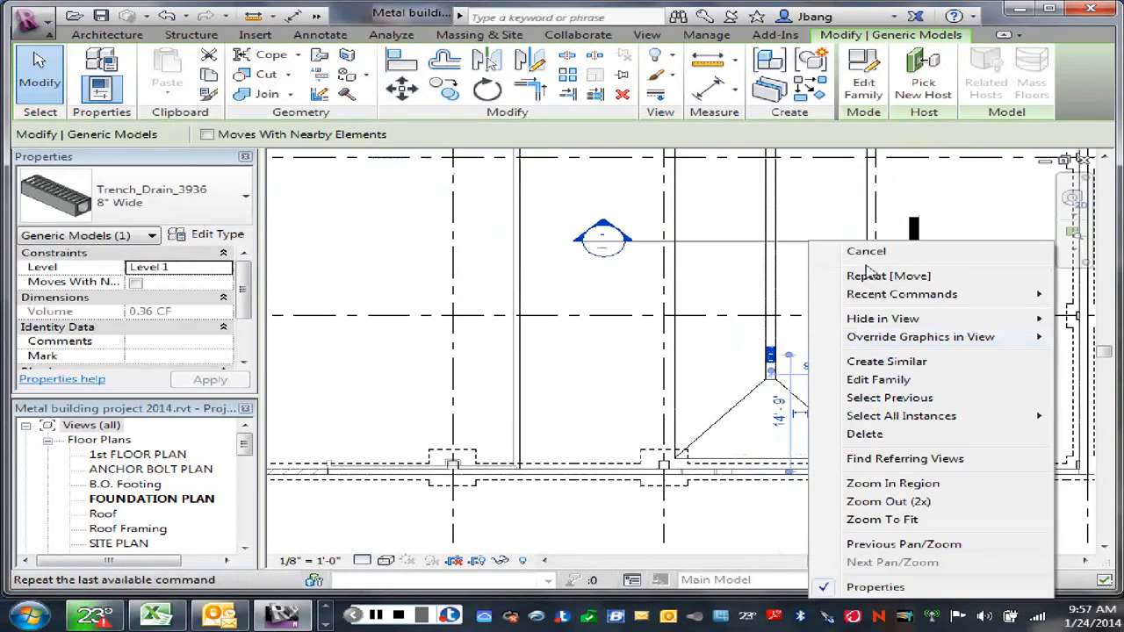
click(863, 253)
Step: Draw a thin horizontal detail line about 3'-6" long, running left from the midpoint of the slot's right edge
scroll(772, 364, up, 5)
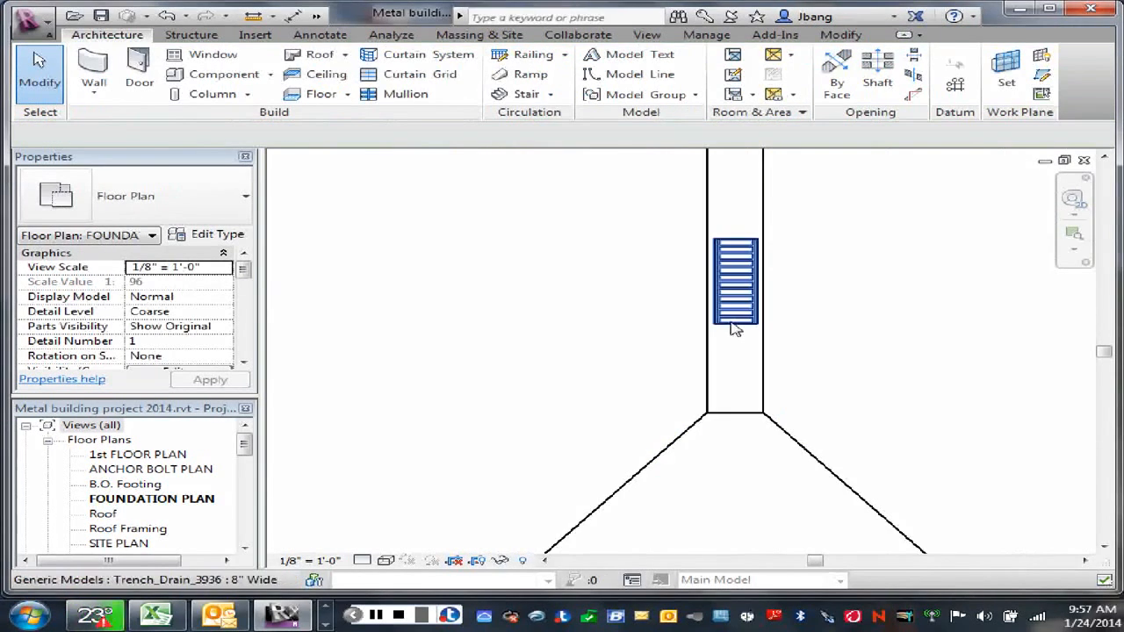
scroll(870, 308, down, 5)
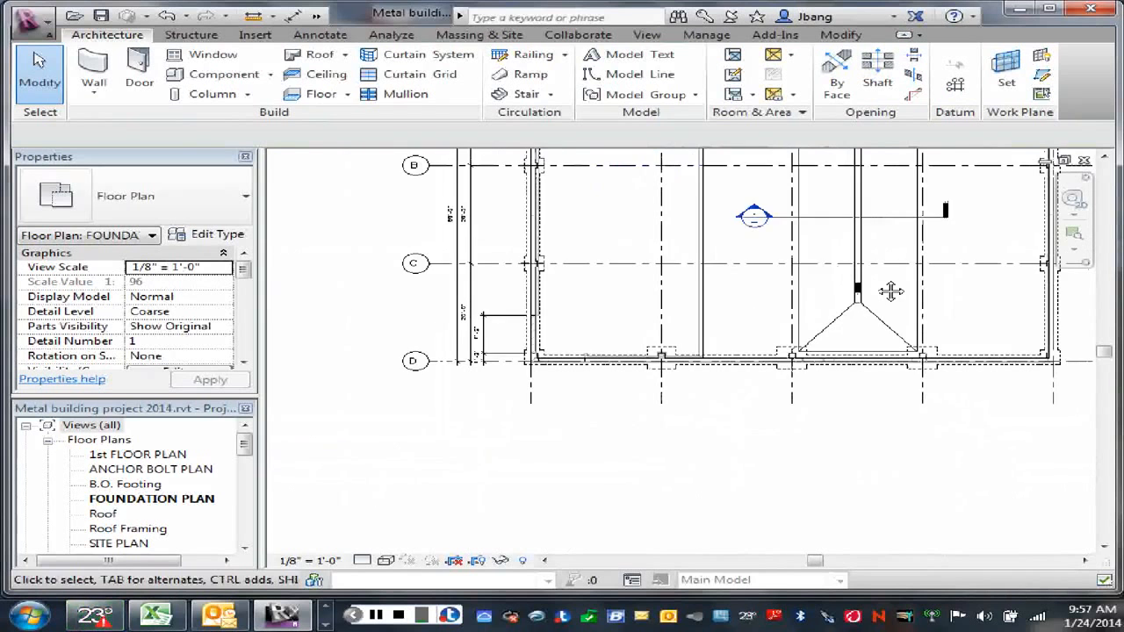
middle_drag(891, 289, 856, 396)
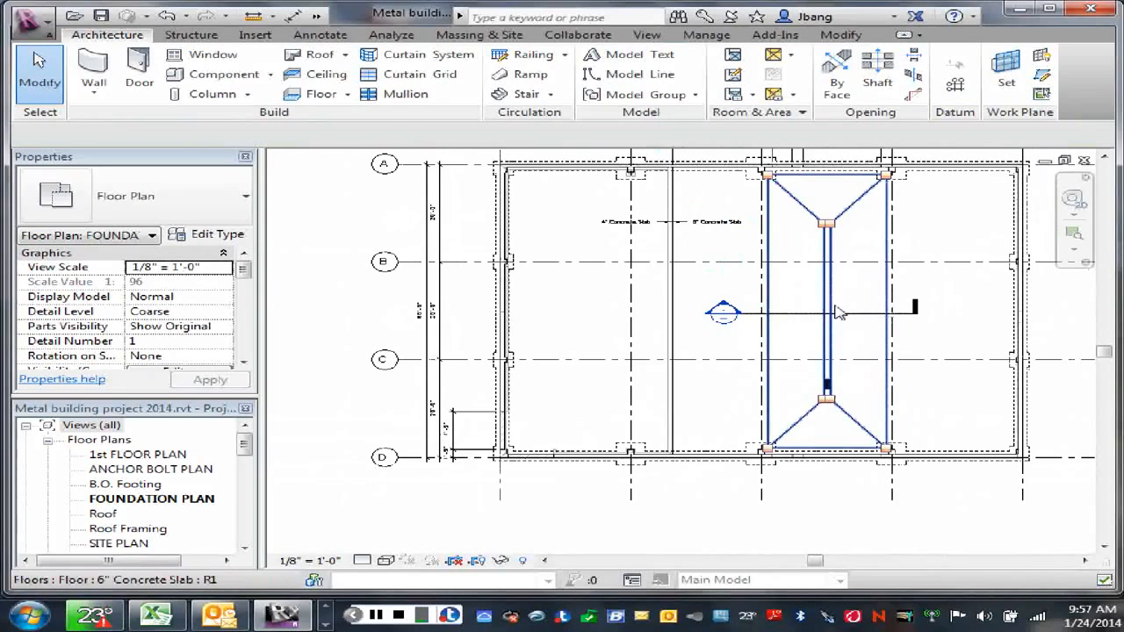
scroll(850, 301, up, 1)
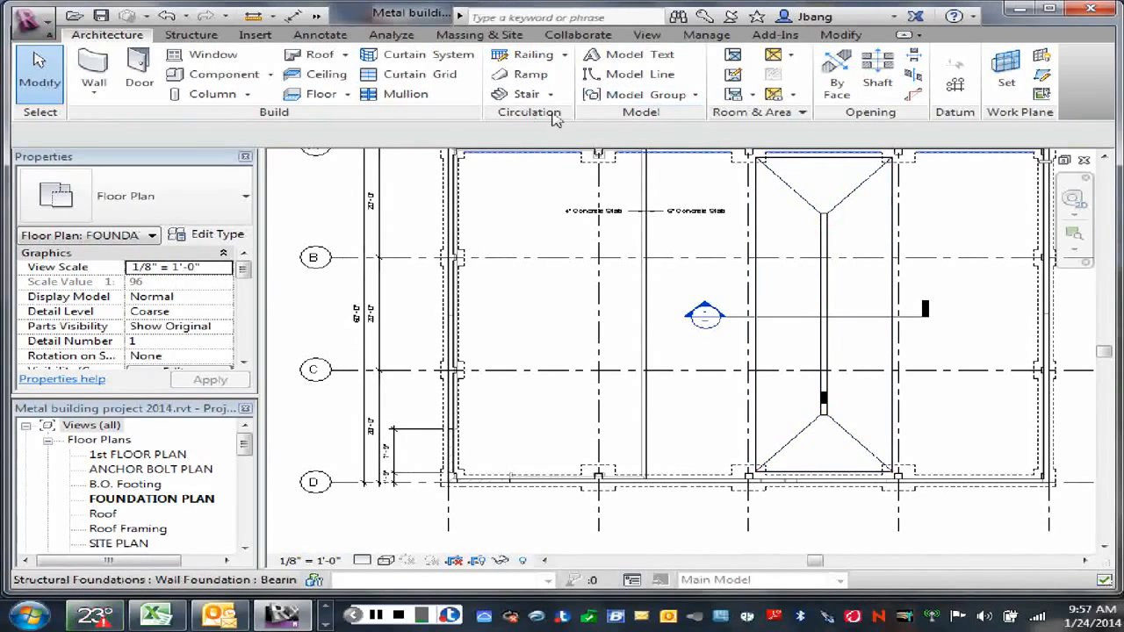
click(332, 37)
click(496, 51)
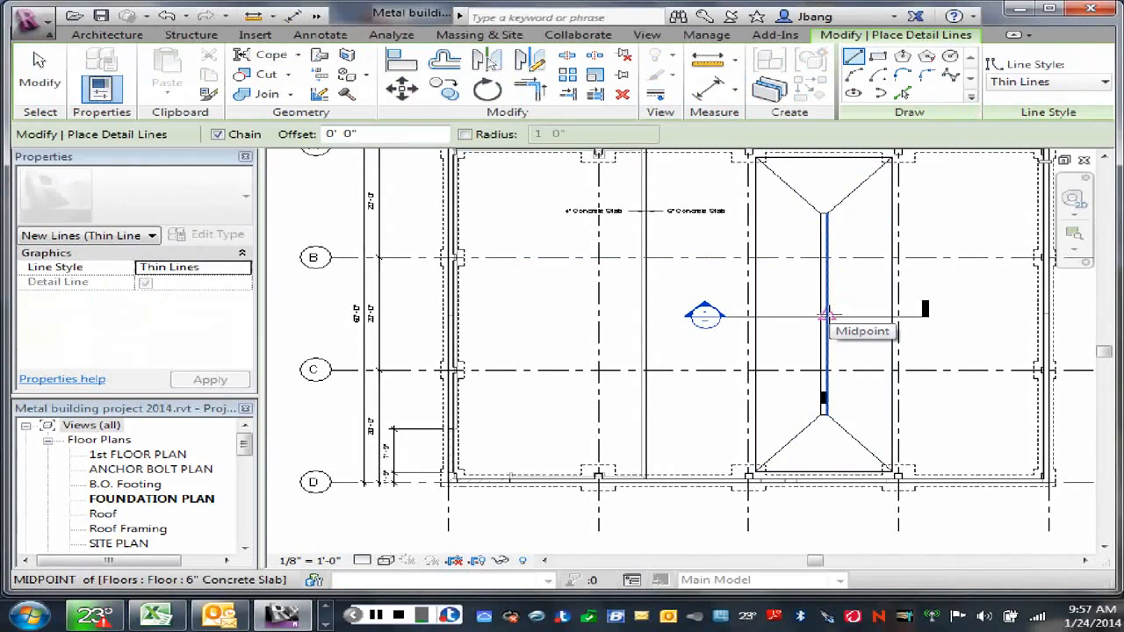
click(827, 315)
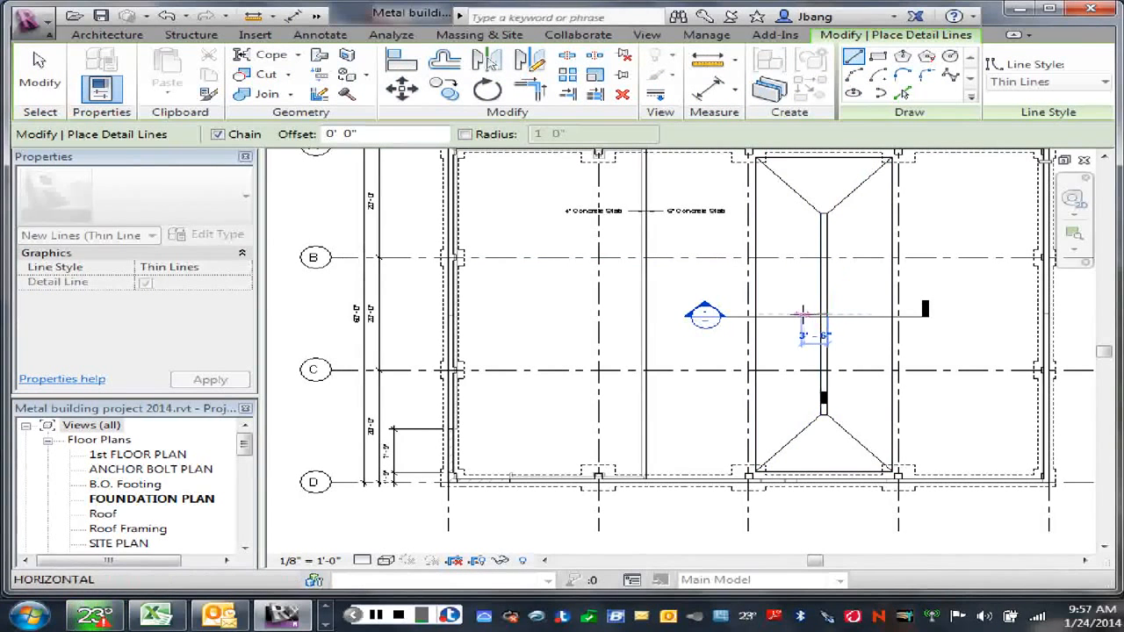
right_click(791, 298)
click(844, 308)
scroll(848, 332, up, 2)
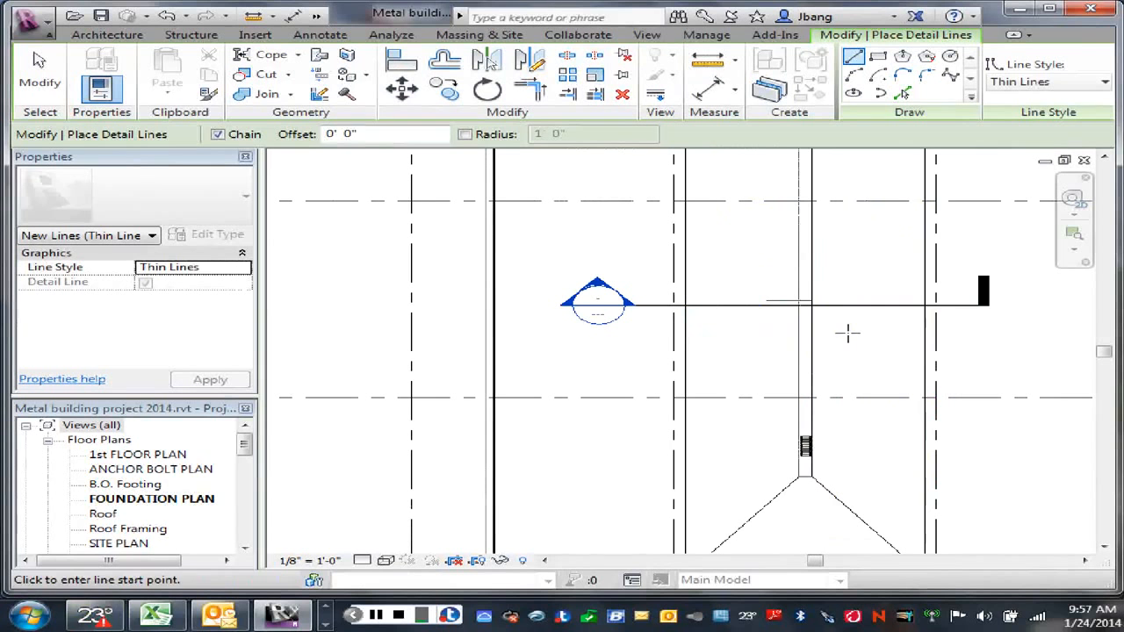
right_click(836, 430)
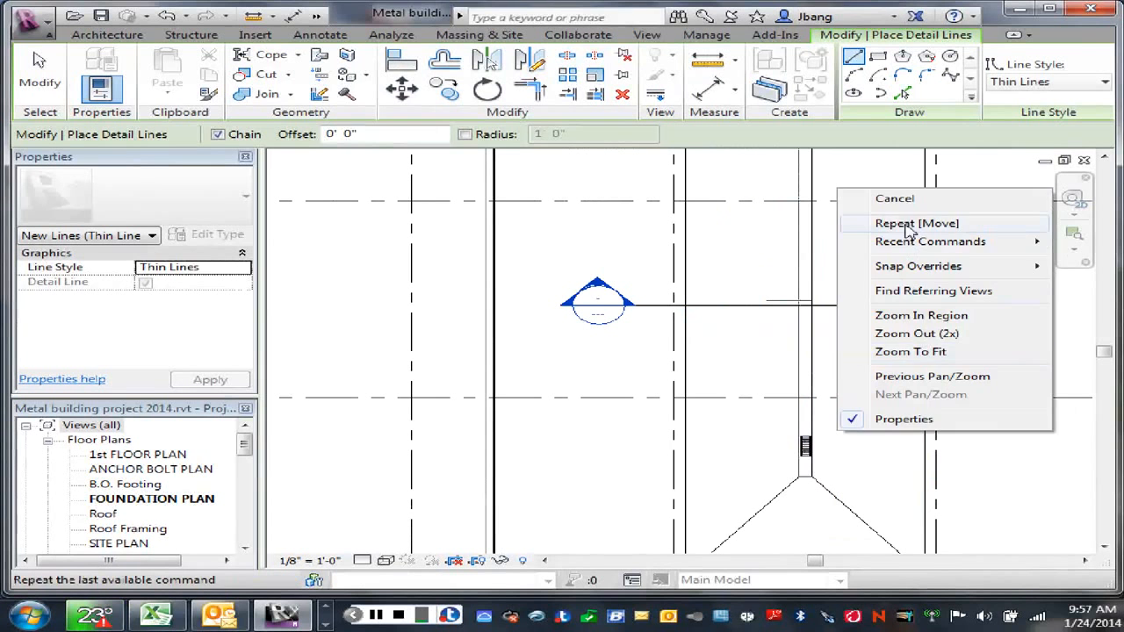
click(897, 222)
key(Escape)
Step: Move the trench drain by its centre to the slot's lengthwise midpoint marked by the thin detail line, and delete that line
click(805, 446)
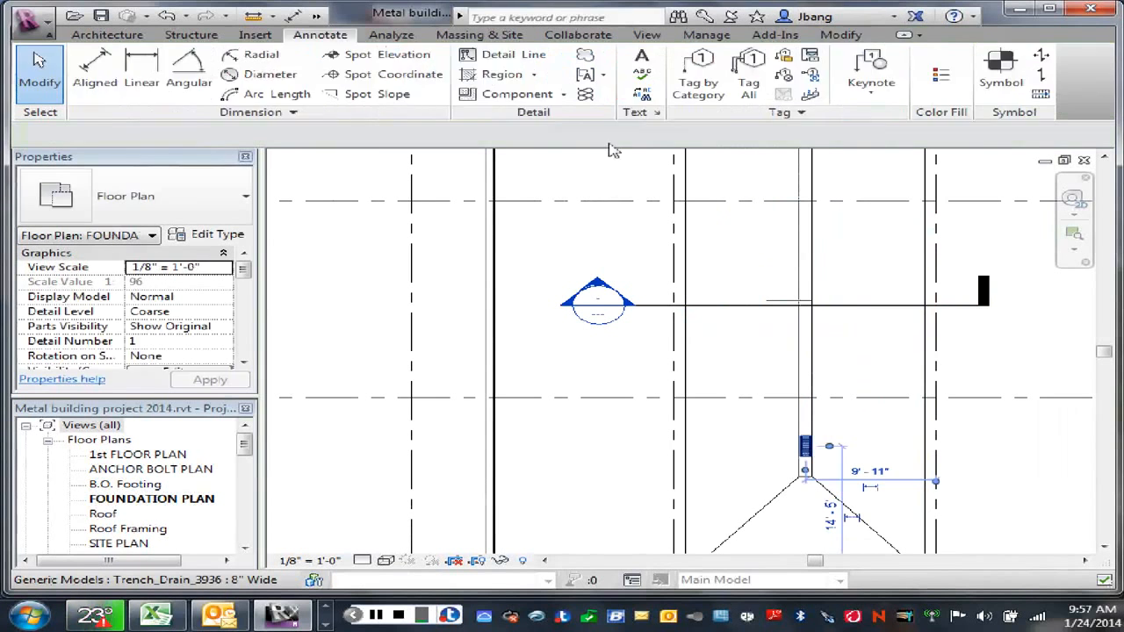
click(402, 89)
scroll(825, 460, up, 5)
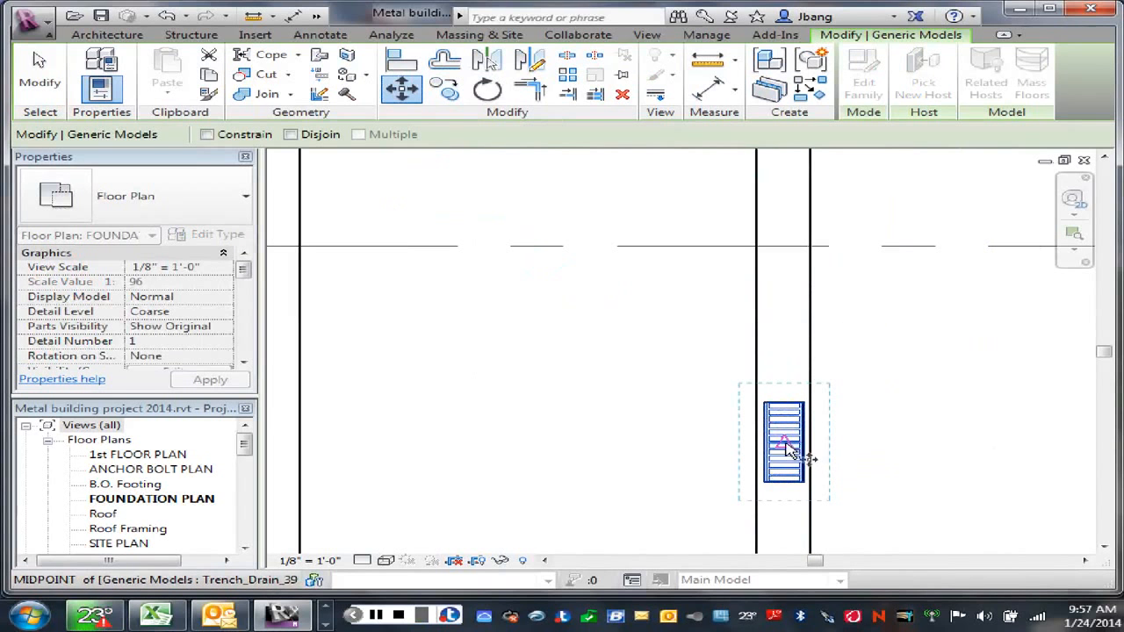
click(787, 447)
scroll(766, 278, down, 5)
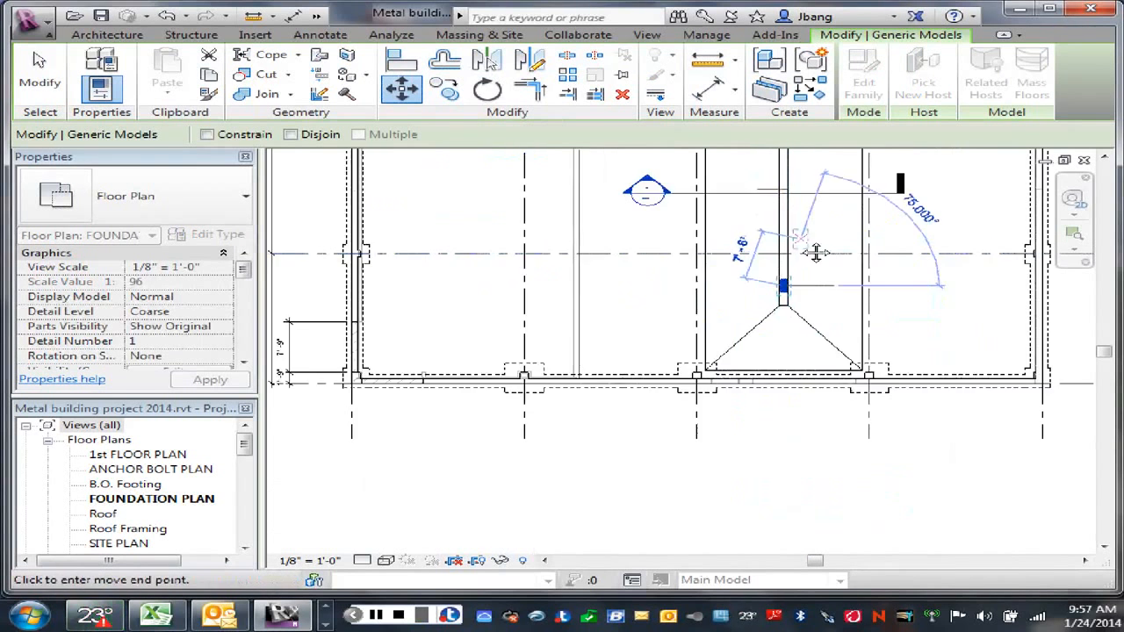
scroll(760, 354, up, 3)
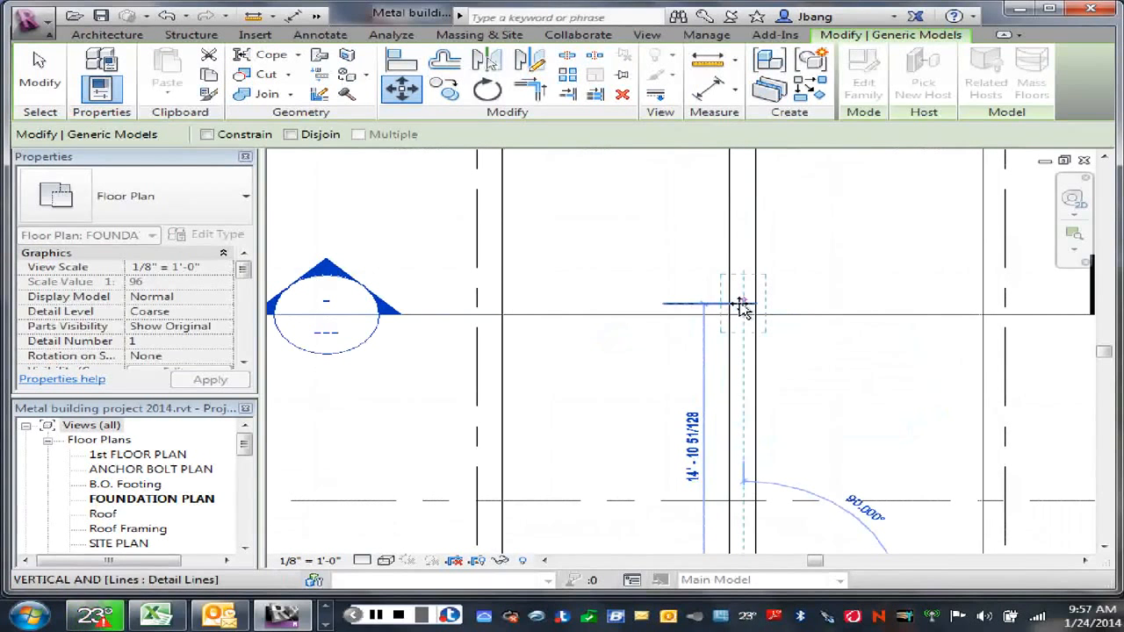
click(740, 303)
click(803, 284)
right_click(804, 277)
click(805, 287)
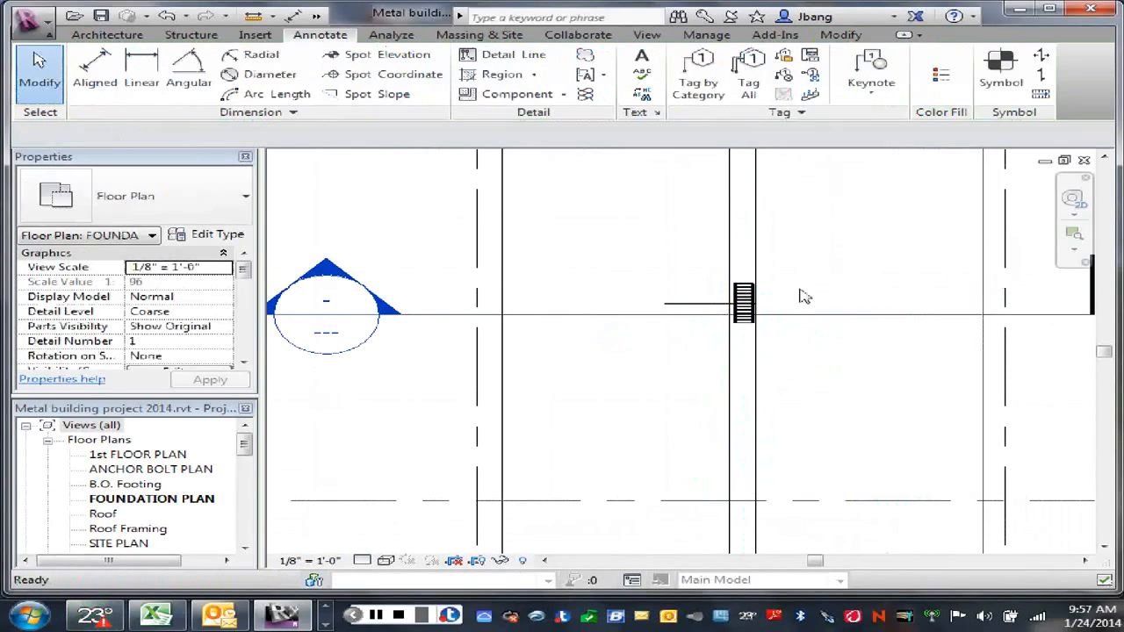
click(694, 306)
key(Delete)
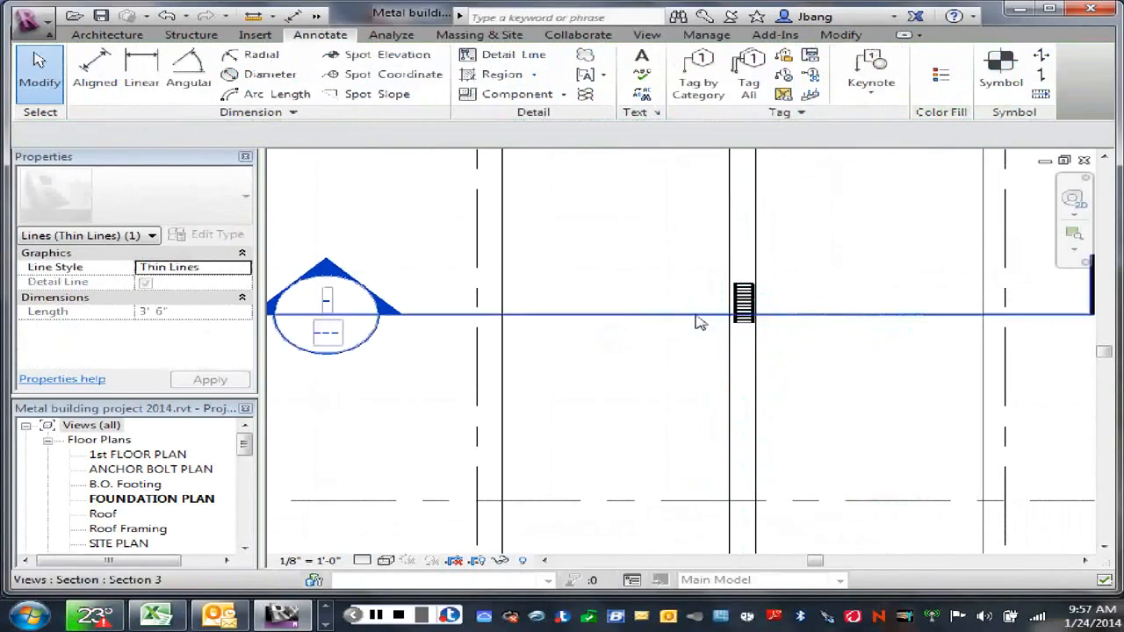
Step: Copy the trench drain with multiple copies enabled, placing the first copy 2'-0" above the original, end to end in the slot
scroll(799, 378, down, 2)
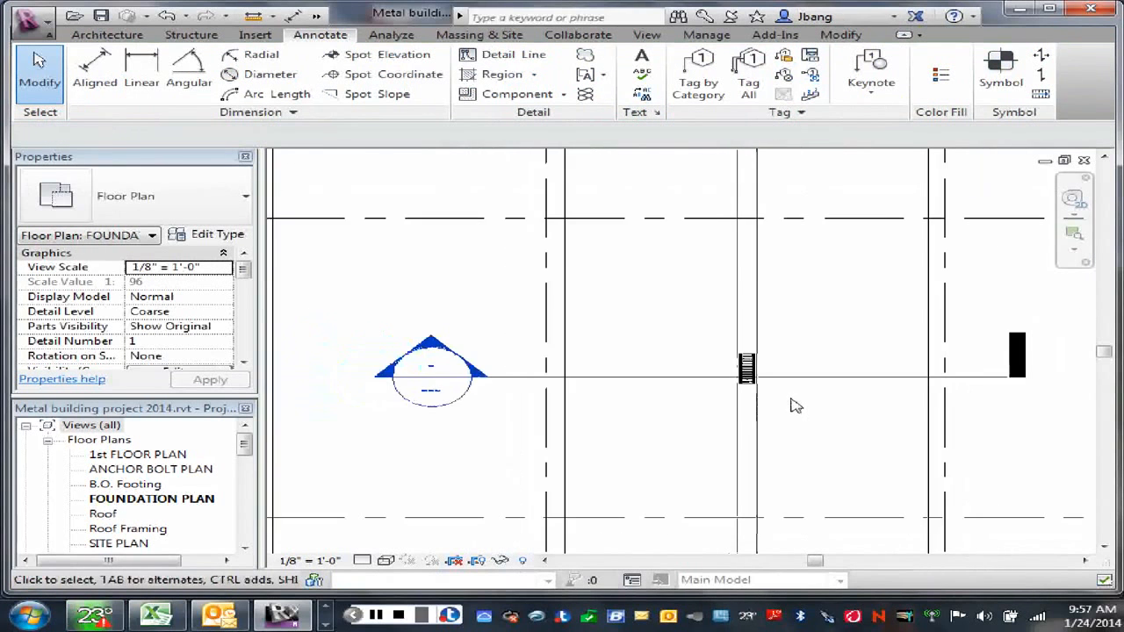
scroll(795, 406, down, 2)
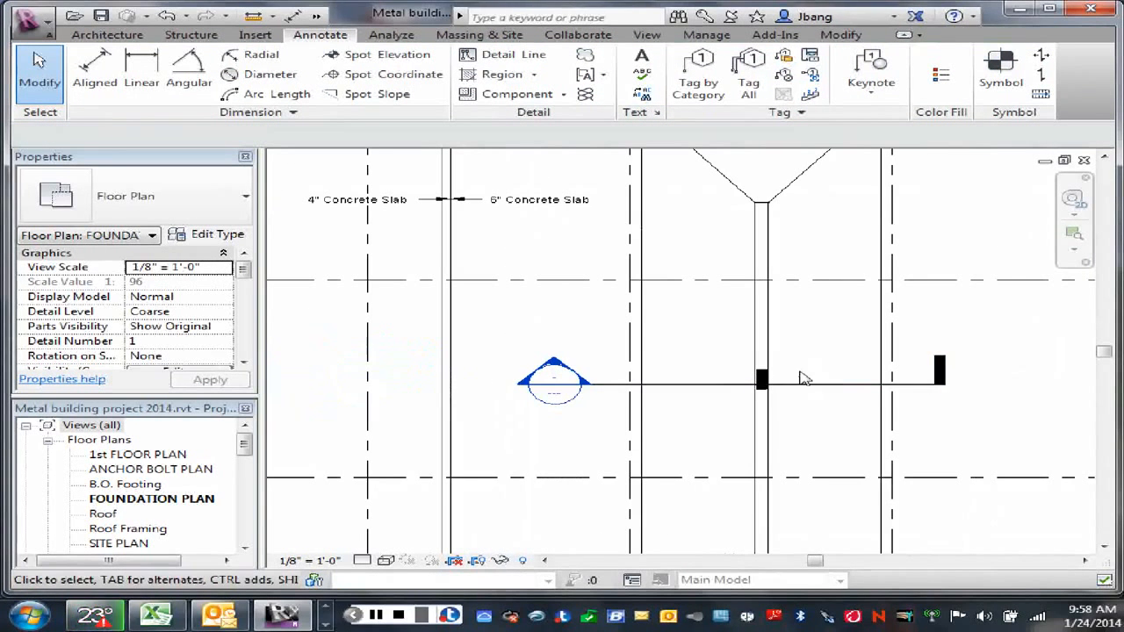
click(762, 379)
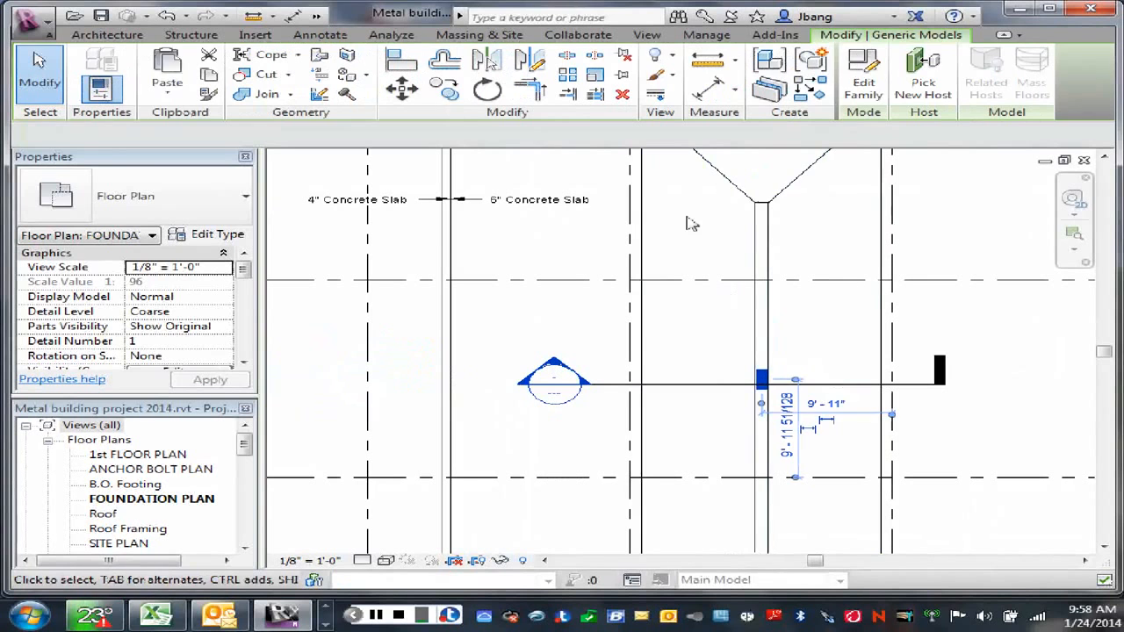
click(453, 94)
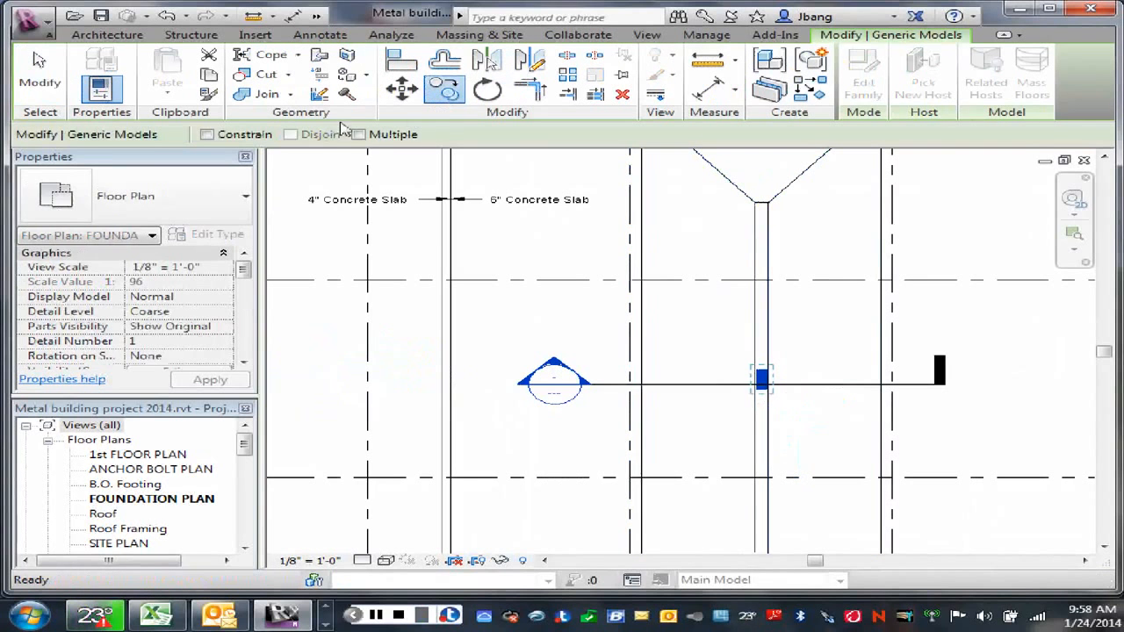
click(360, 137)
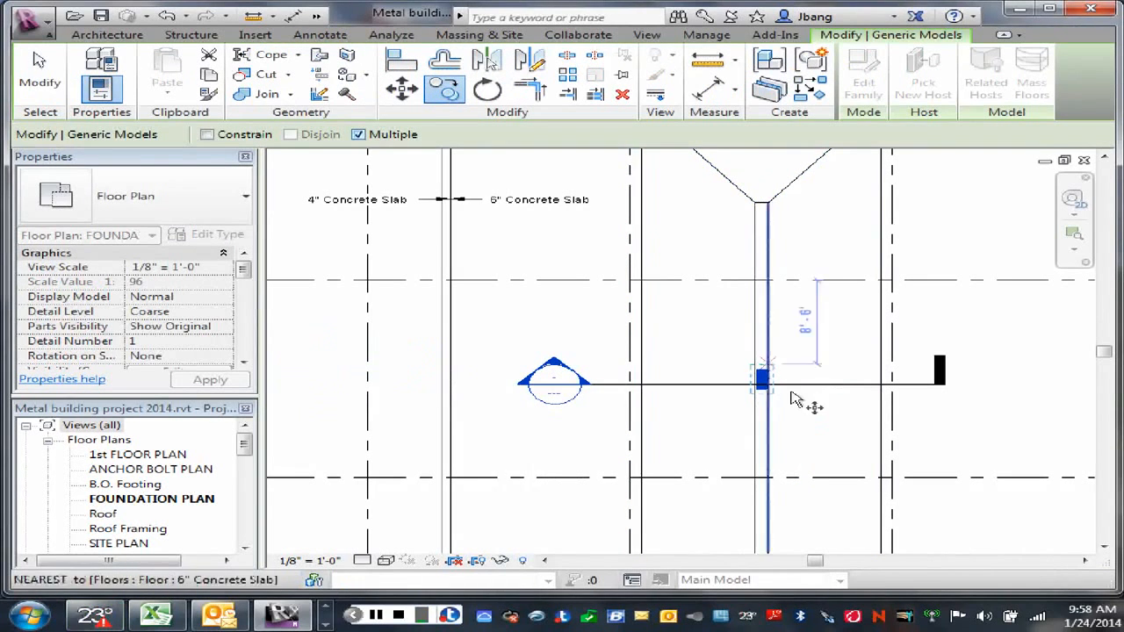
scroll(788, 389, up, 3)
scroll(787, 389, up, 2)
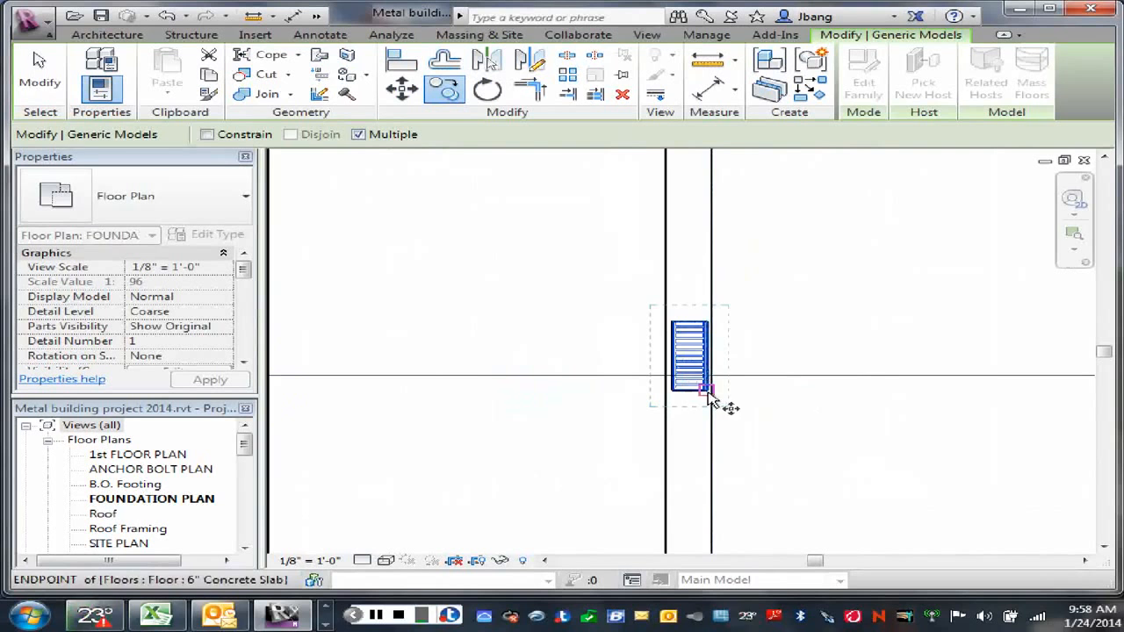
click(708, 394)
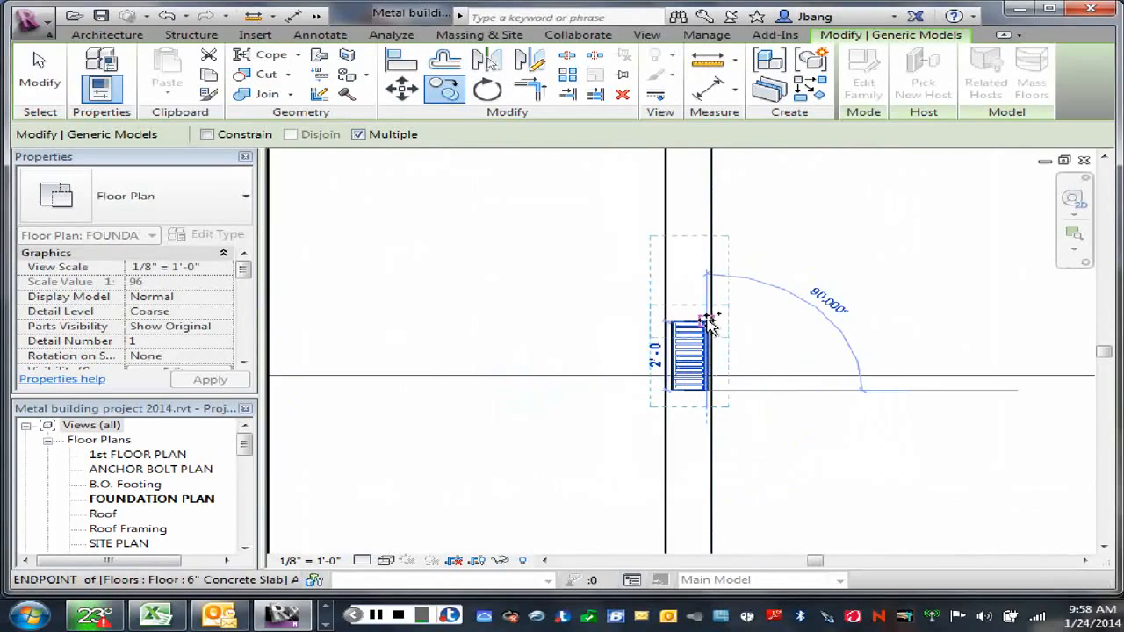
click(709, 321)
Step: Place further trench drain copies end to end up the slot, and end the copying
middle_drag(723, 268, 746, 414)
click(705, 318)
click(702, 352)
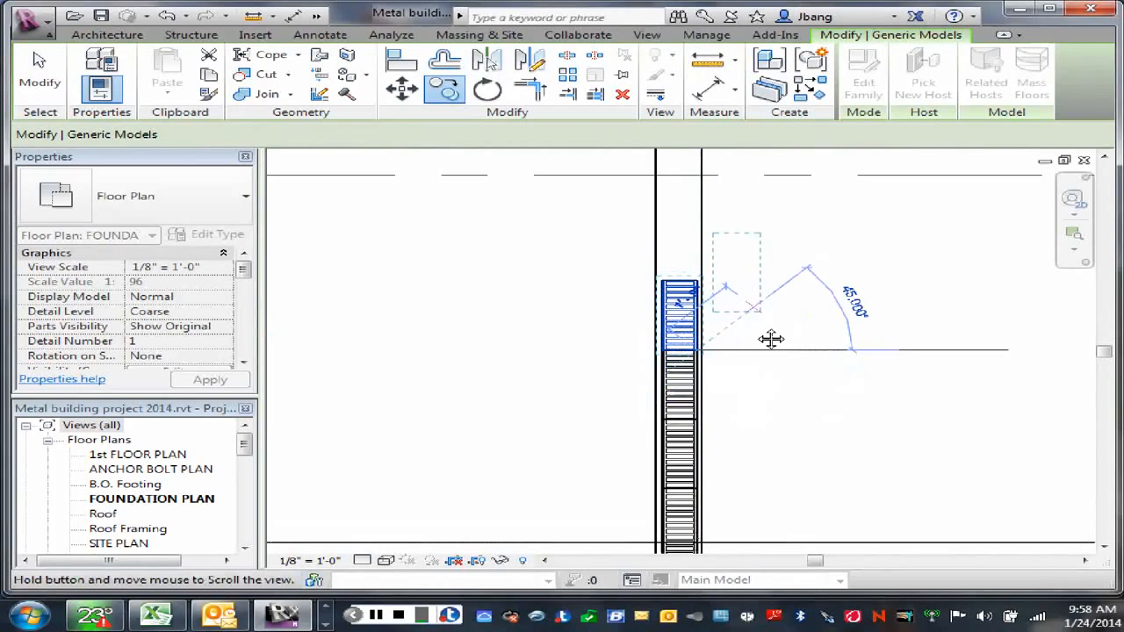
middle_drag(771, 339, 715, 381)
click(709, 389)
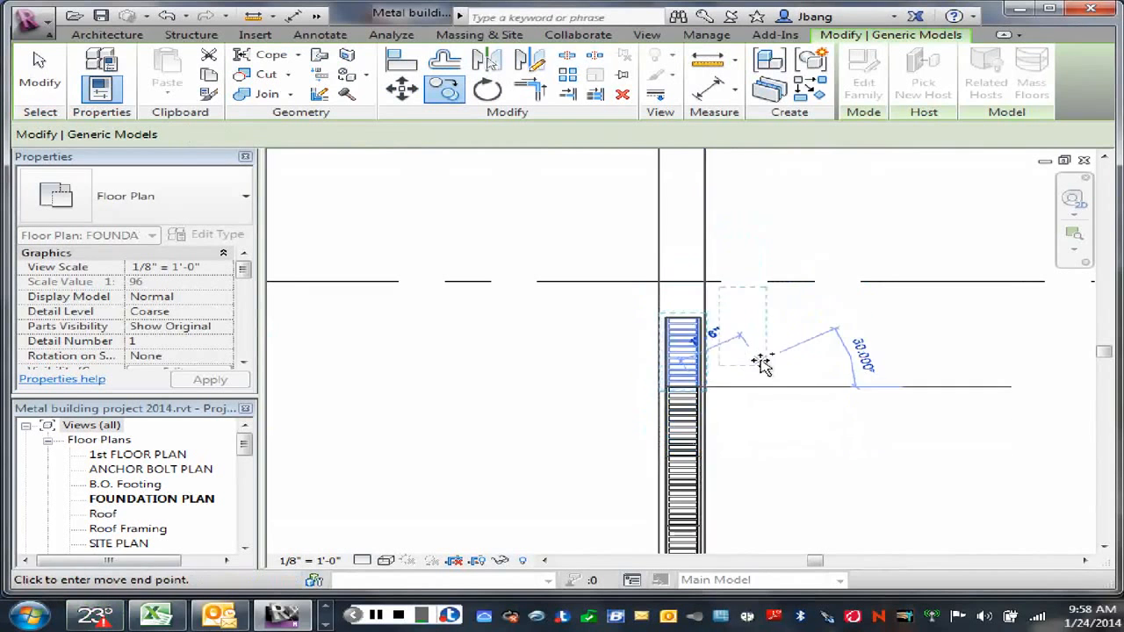
click(759, 349)
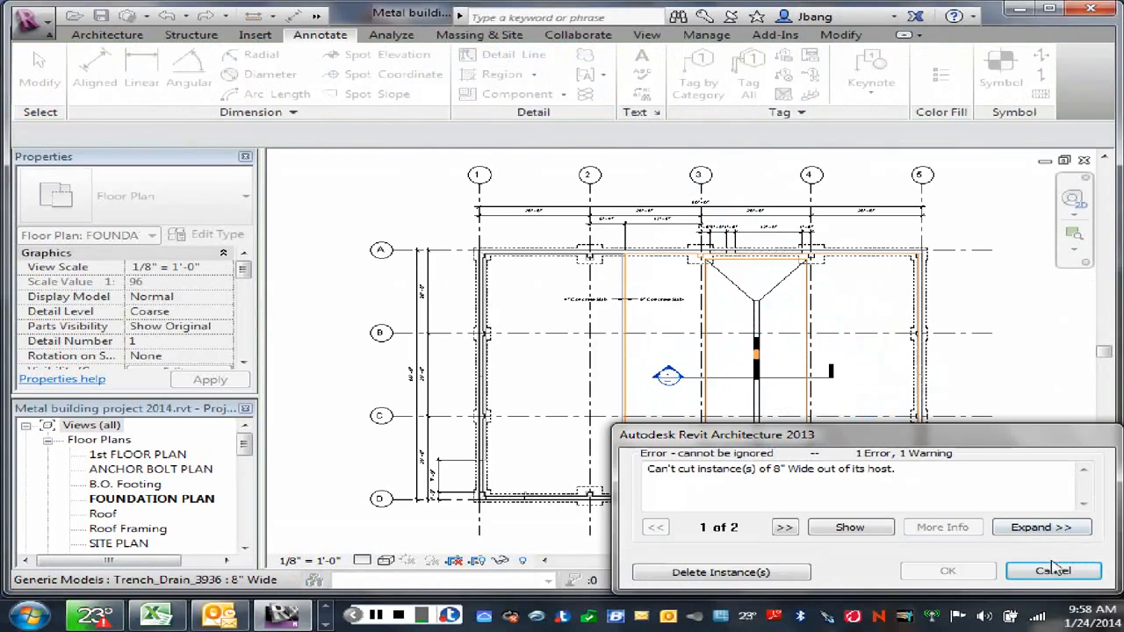
key(Escape)
Step: Copy the topmost trench drain in the row from its lower corner to its upper corner, extending the row past the grid line
scroll(794, 413, up, 5)
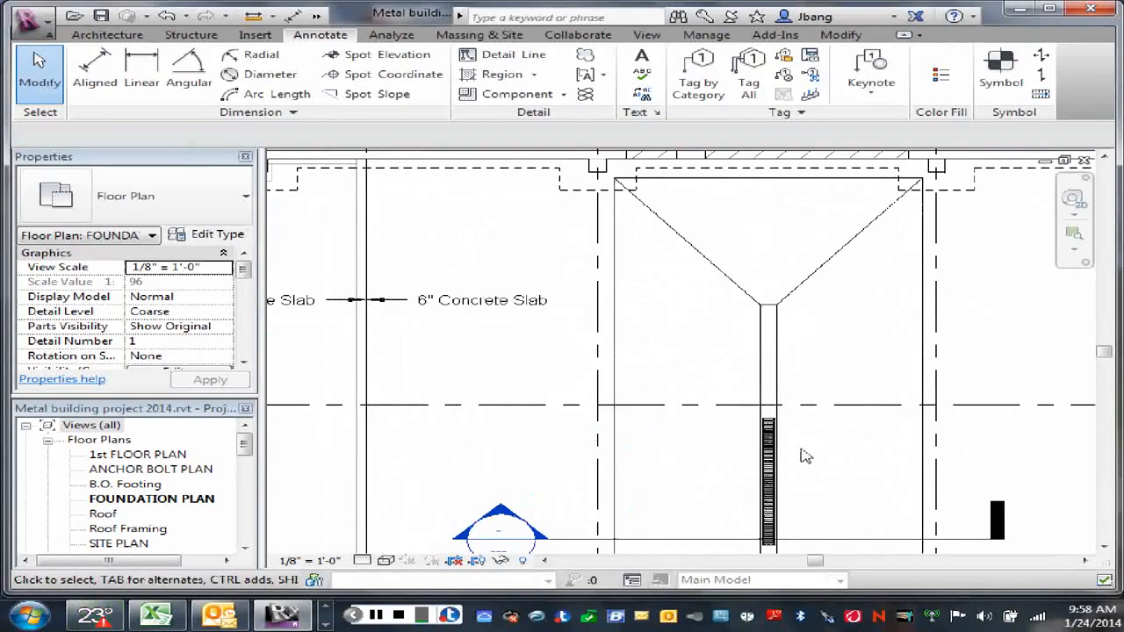
click(769, 432)
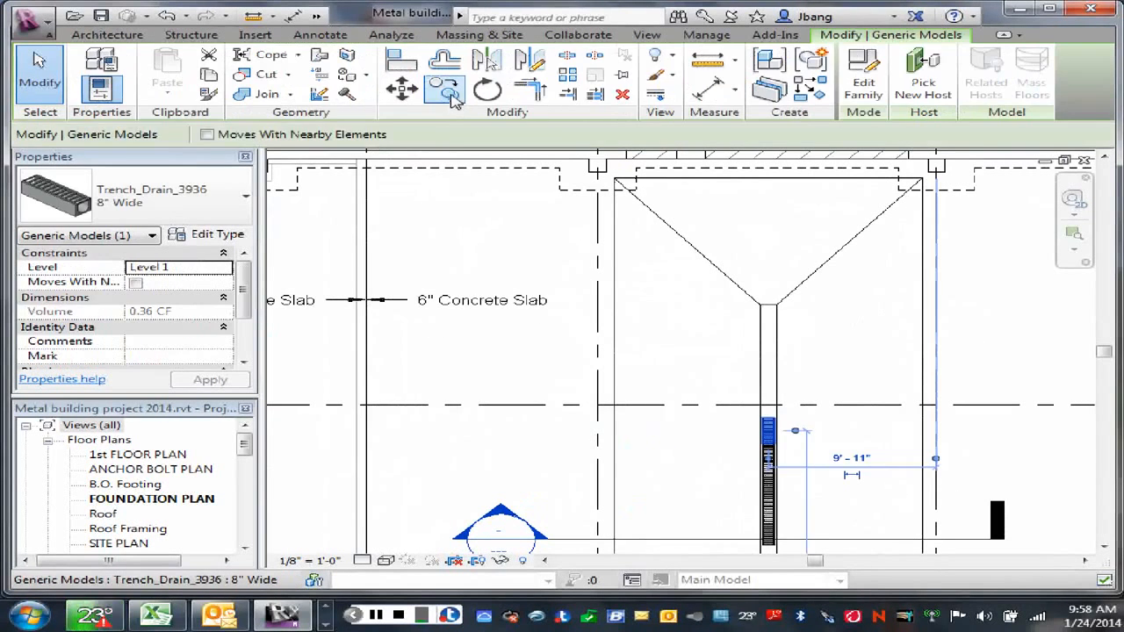
click(451, 96)
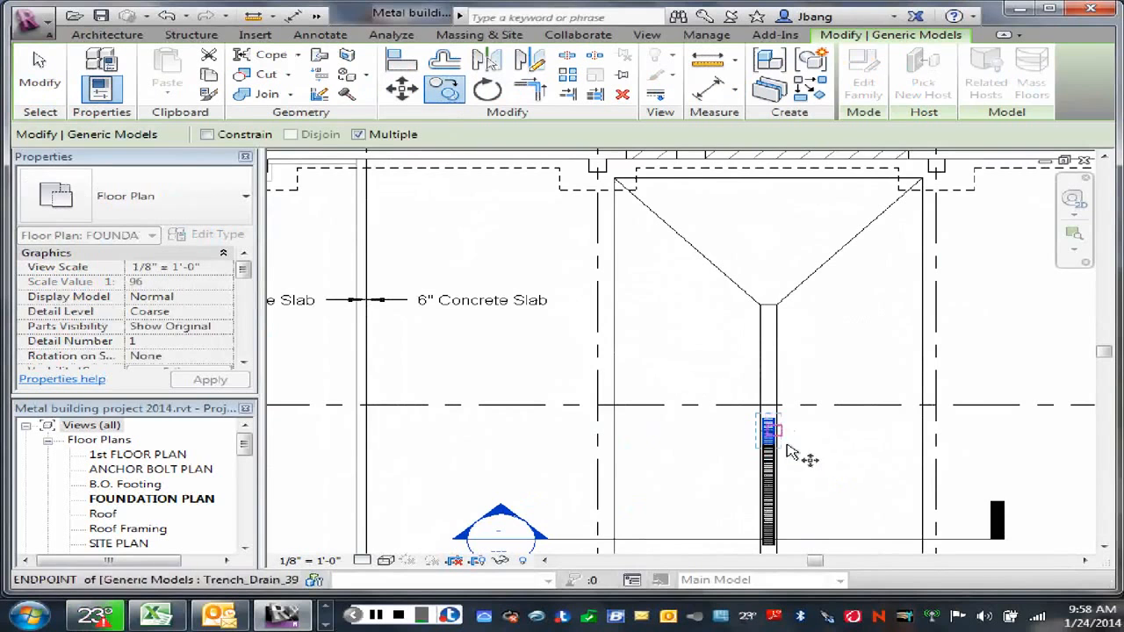
scroll(786, 455, up, 4)
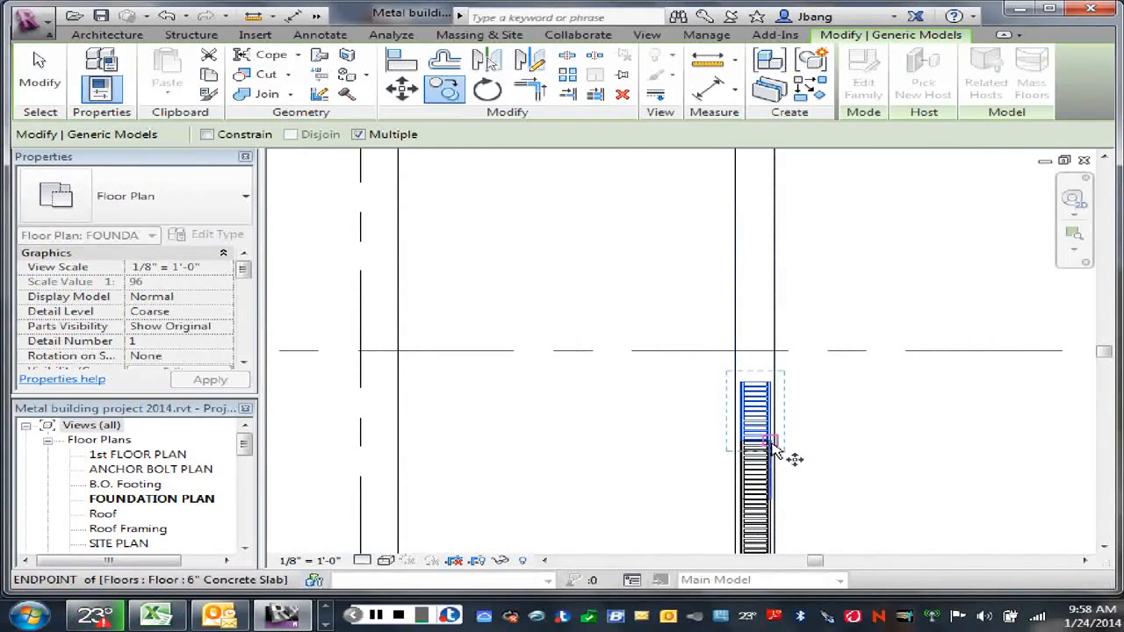
click(789, 458)
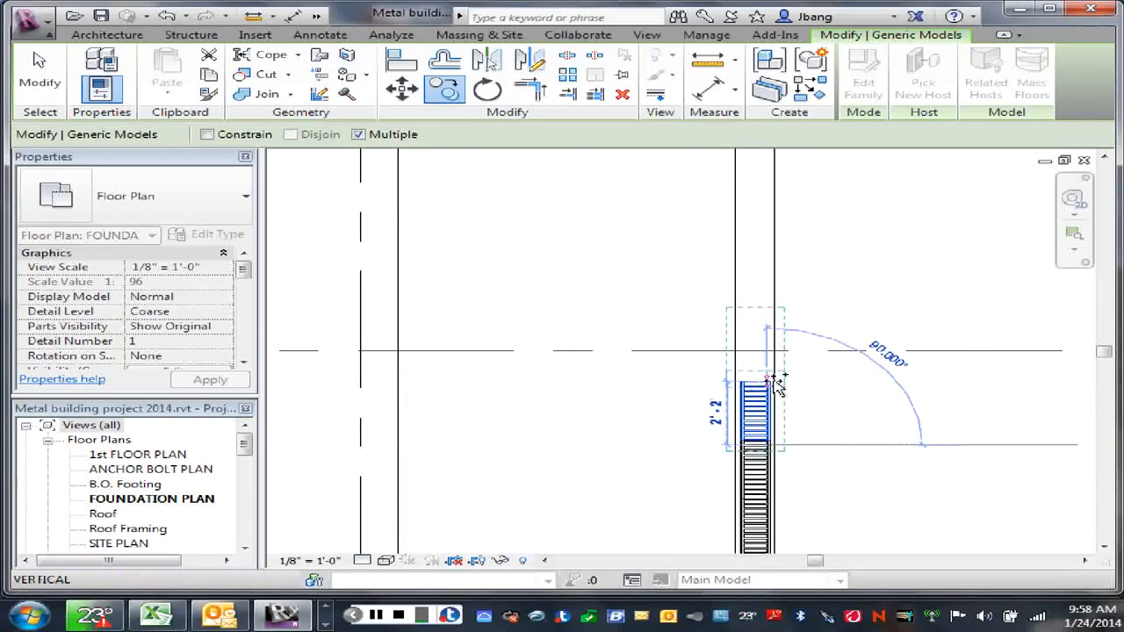
scroll(772, 385, up, 5)
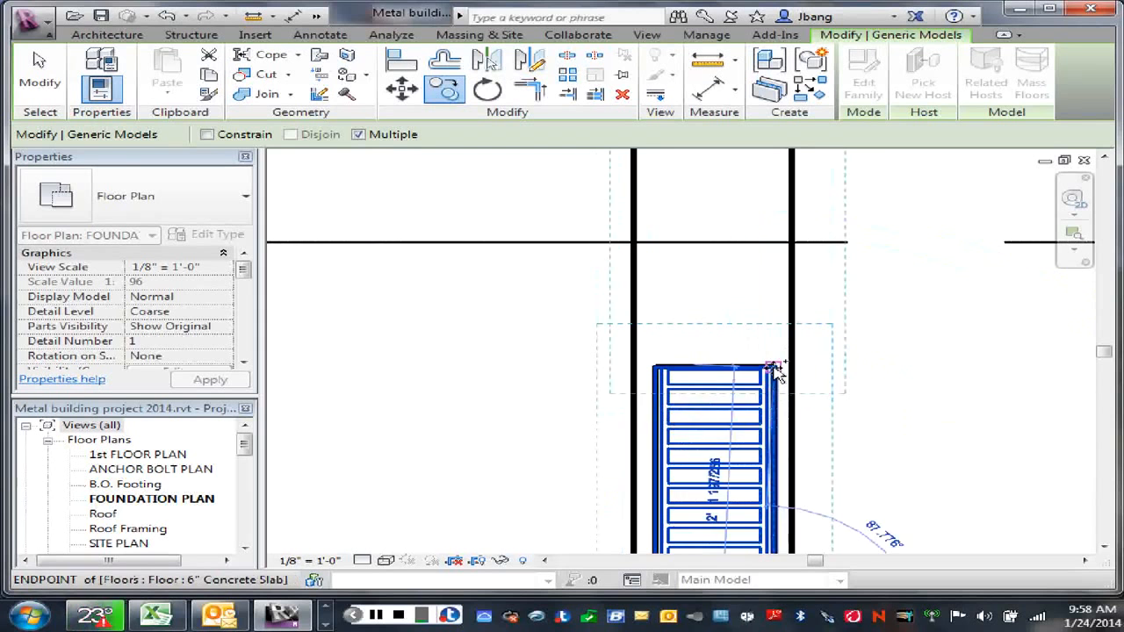
click(773, 366)
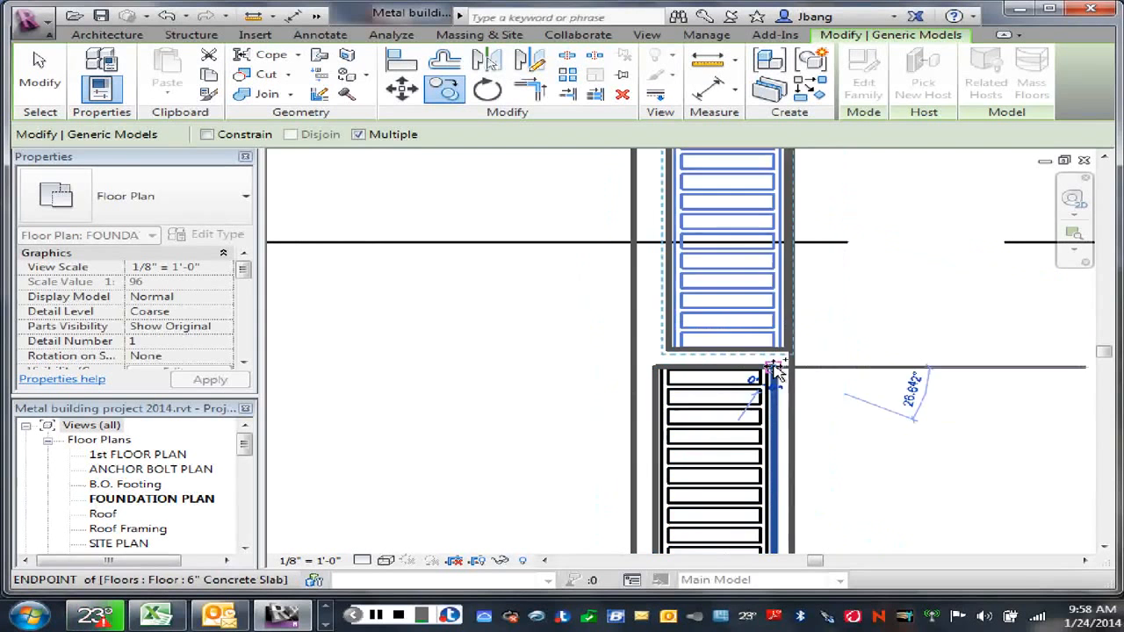
right_click(843, 315)
click(876, 320)
right_click(893, 329)
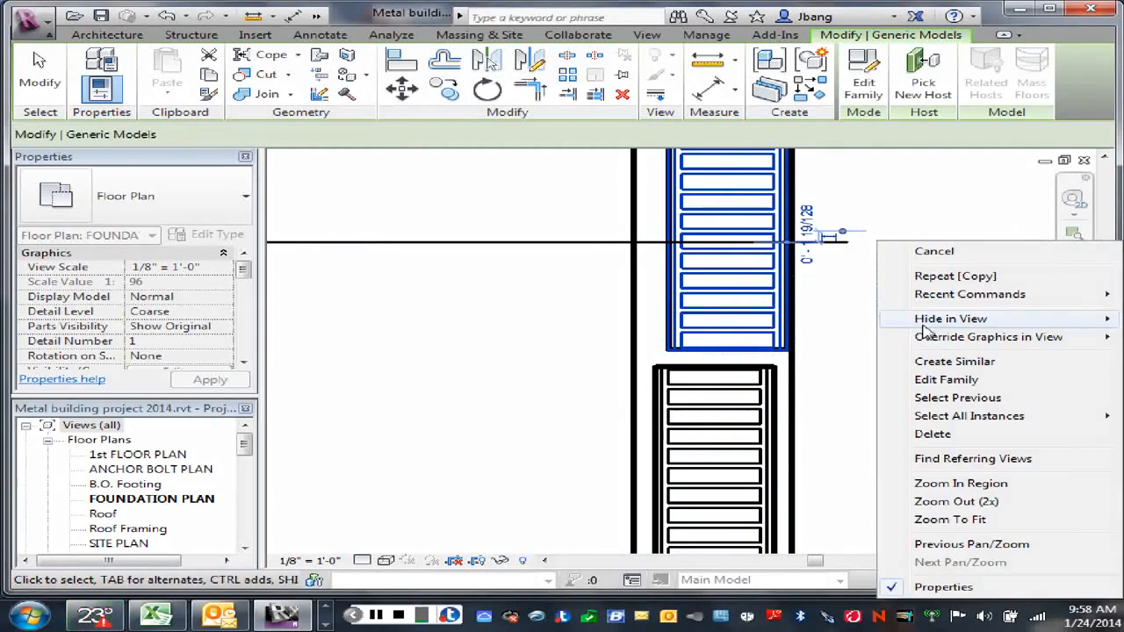
click(914, 249)
right_click(848, 335)
click(864, 342)
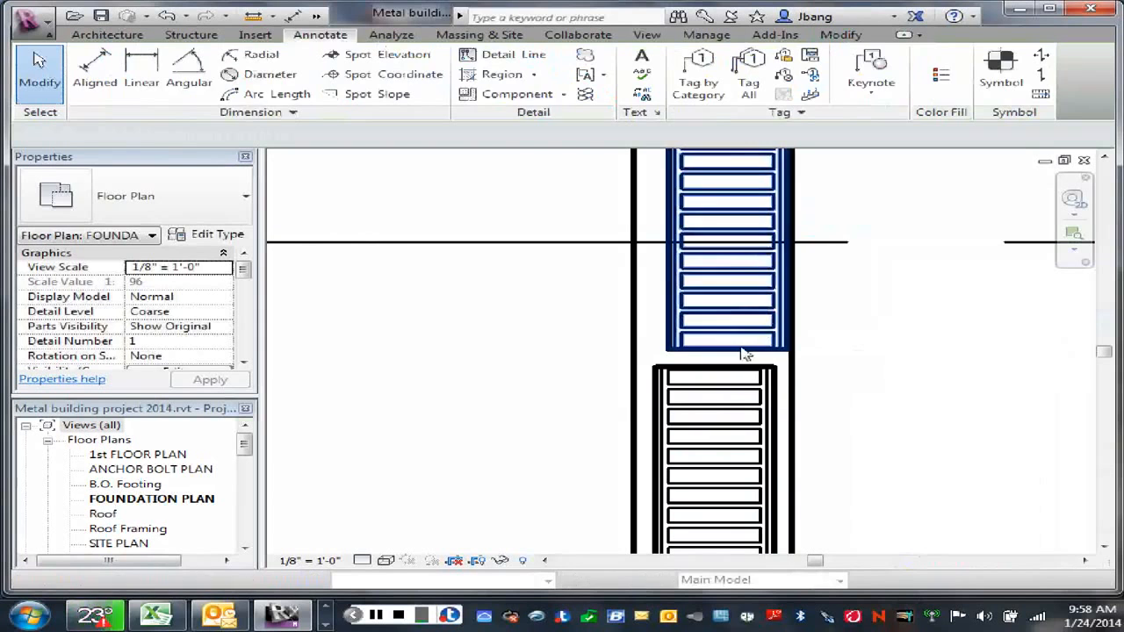
Step: Move the new top trench drain by its lower-left corner onto the upper-left corner of the drain below it
click(401, 90)
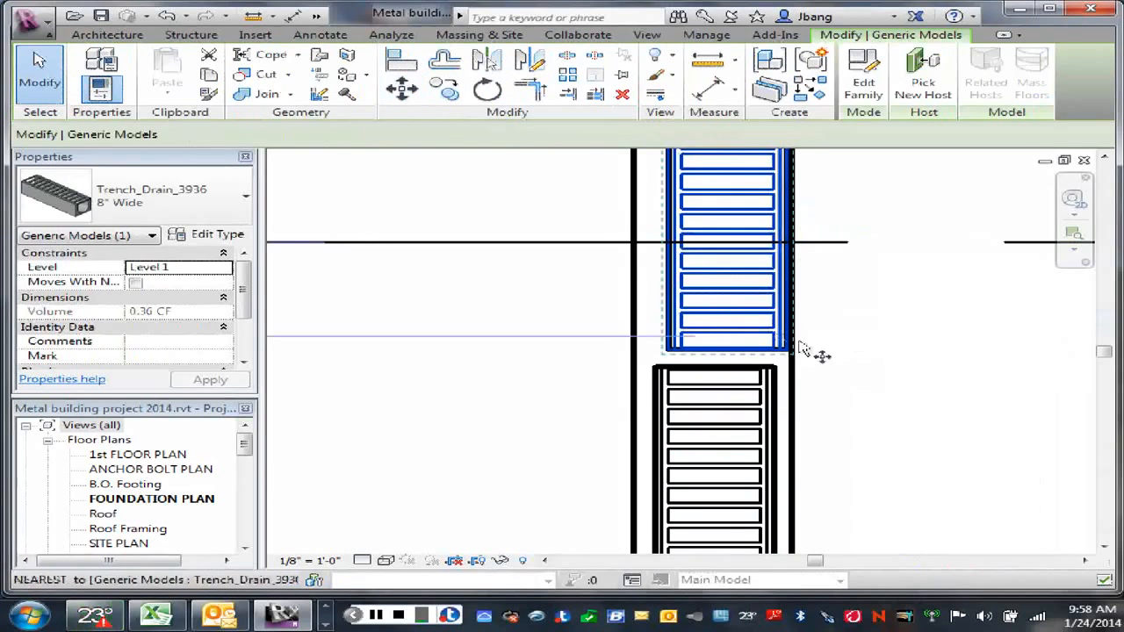
click(670, 351)
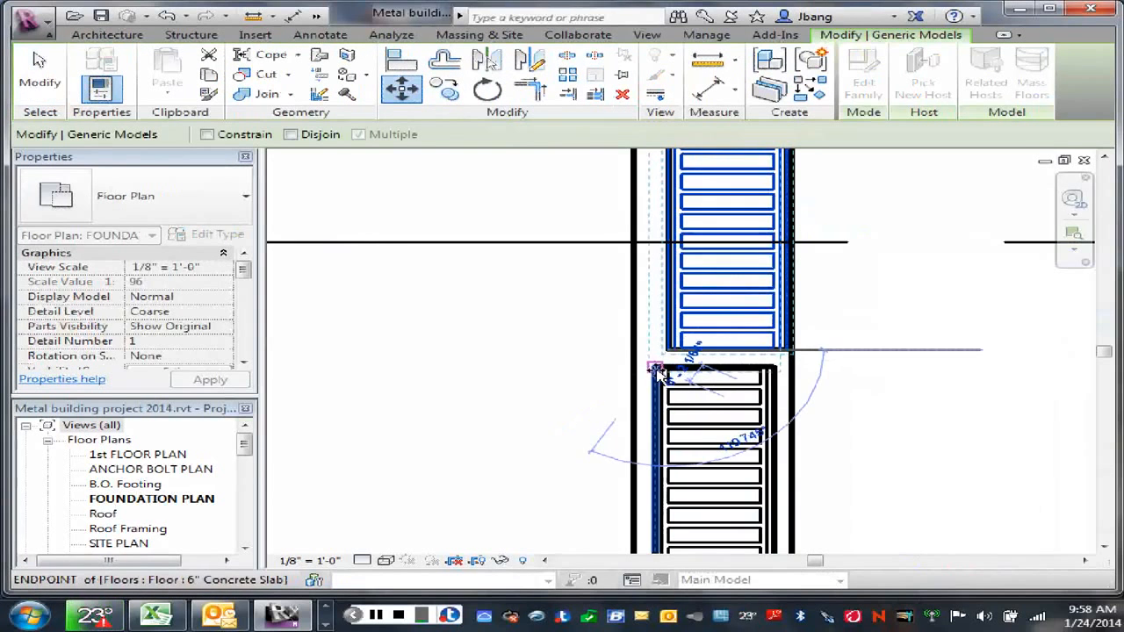
click(656, 369)
scroll(907, 376, down, 5)
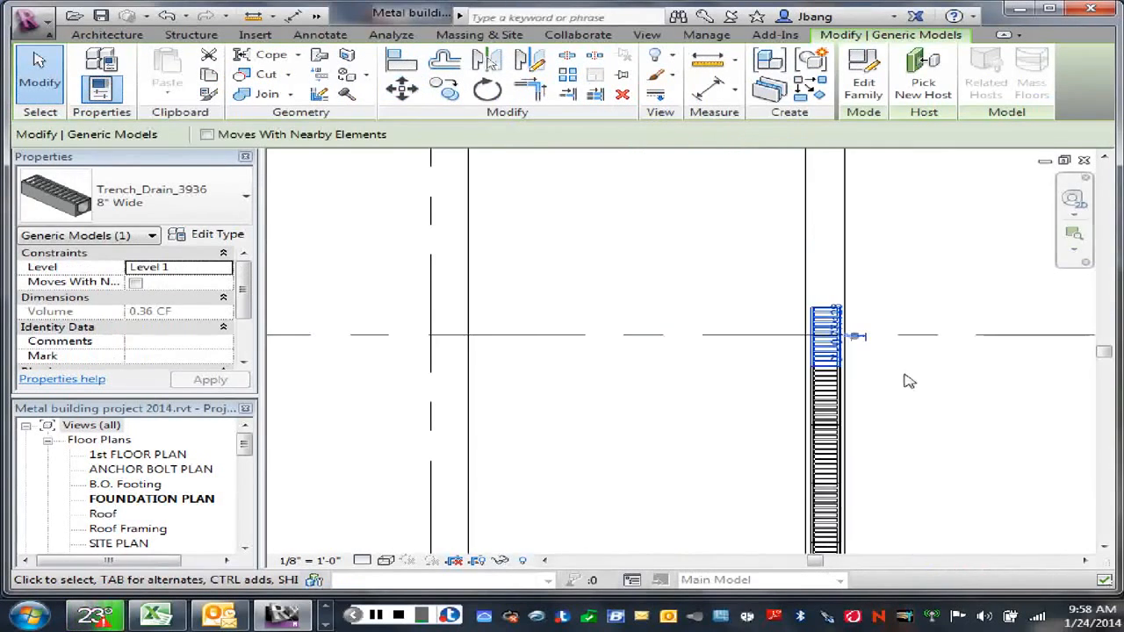
scroll(917, 356, down, 2)
key(Escape)
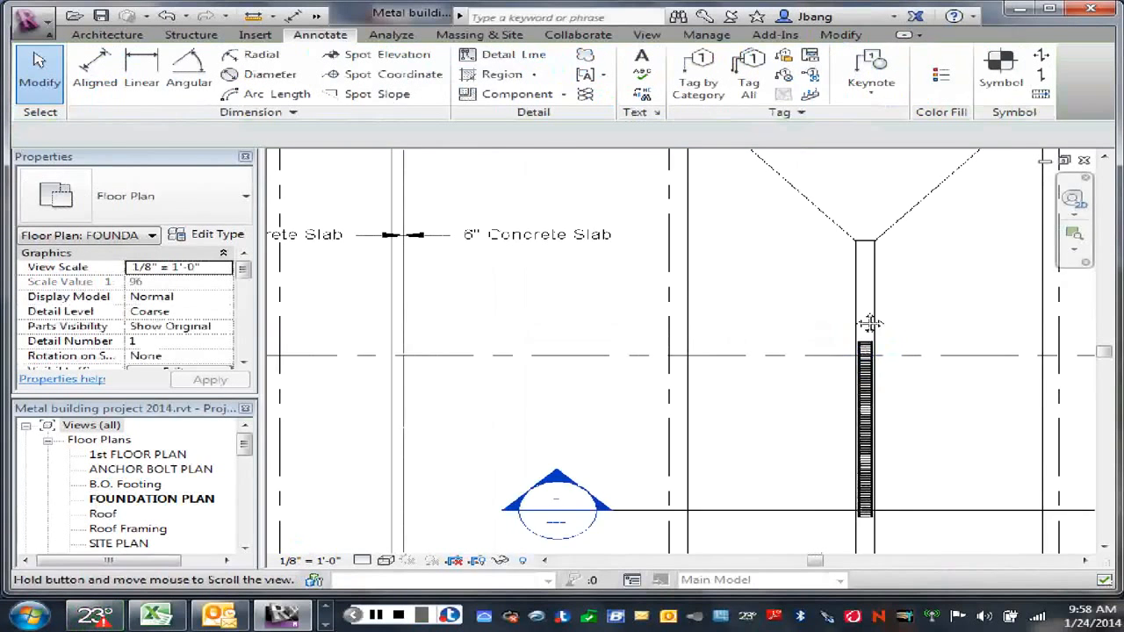
Step: Open the section cut across the slot to examine how the trench drain sits in the sloped slab, and return to the FOUNDATION PLAN
middle_drag(868, 321, 639, 260)
middle_drag(665, 332, 671, 378)
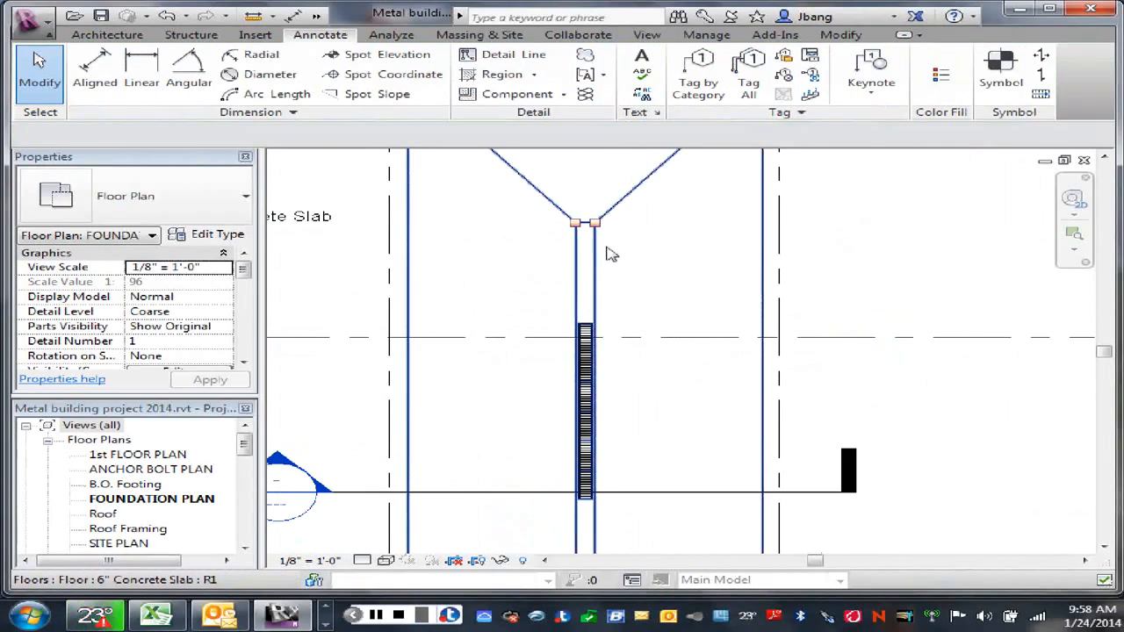
scroll(667, 368, down, 3)
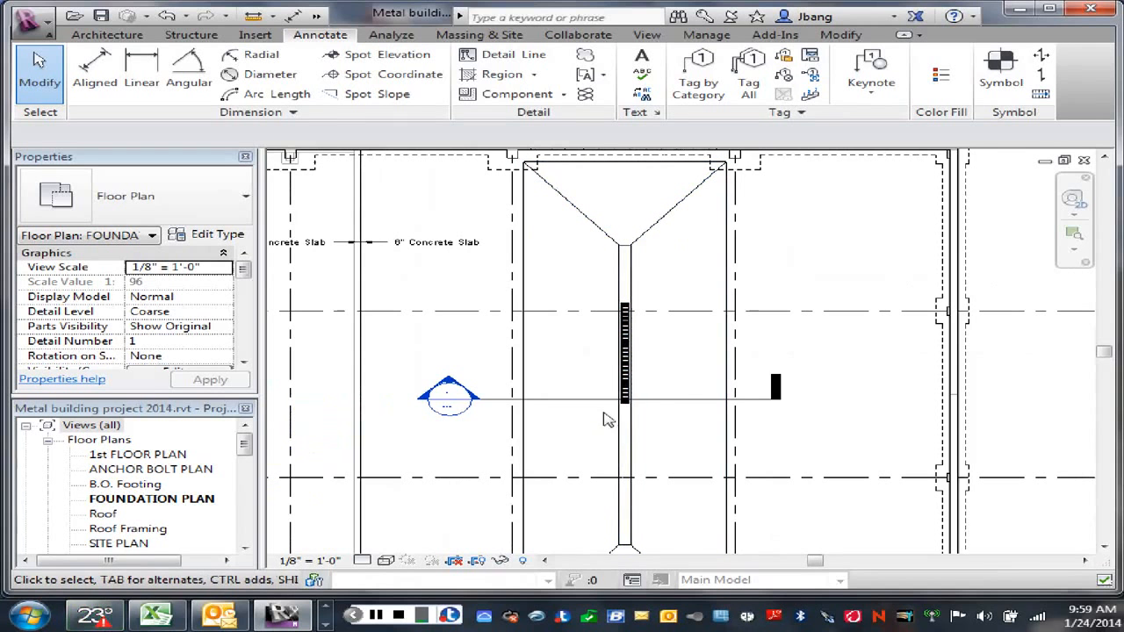
double_click(449, 391)
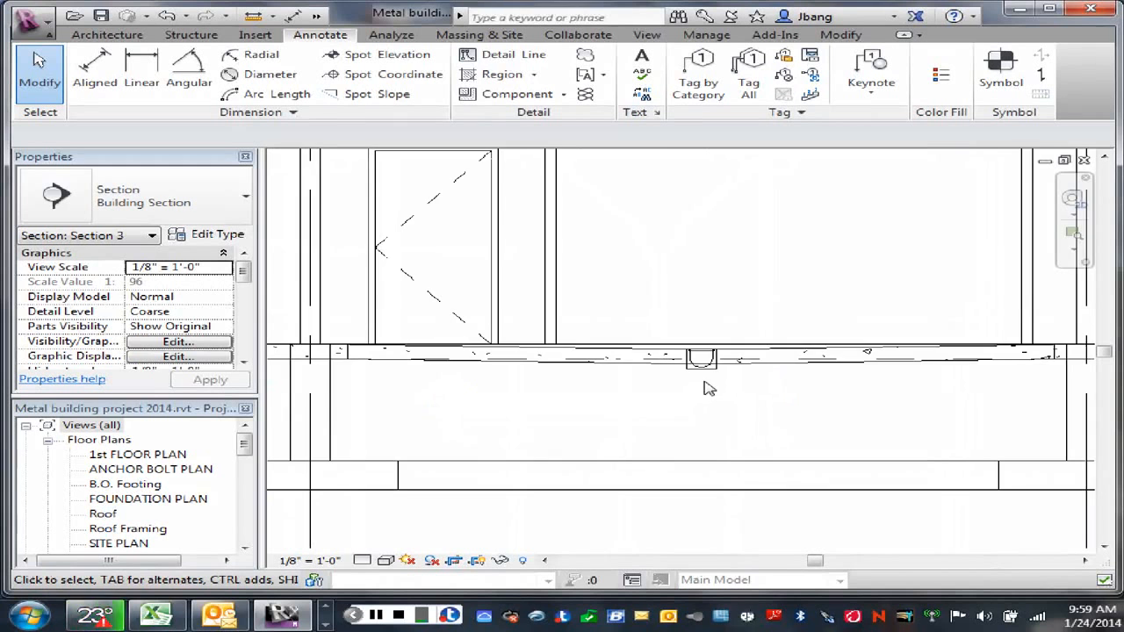
scroll(710, 389, up, 3)
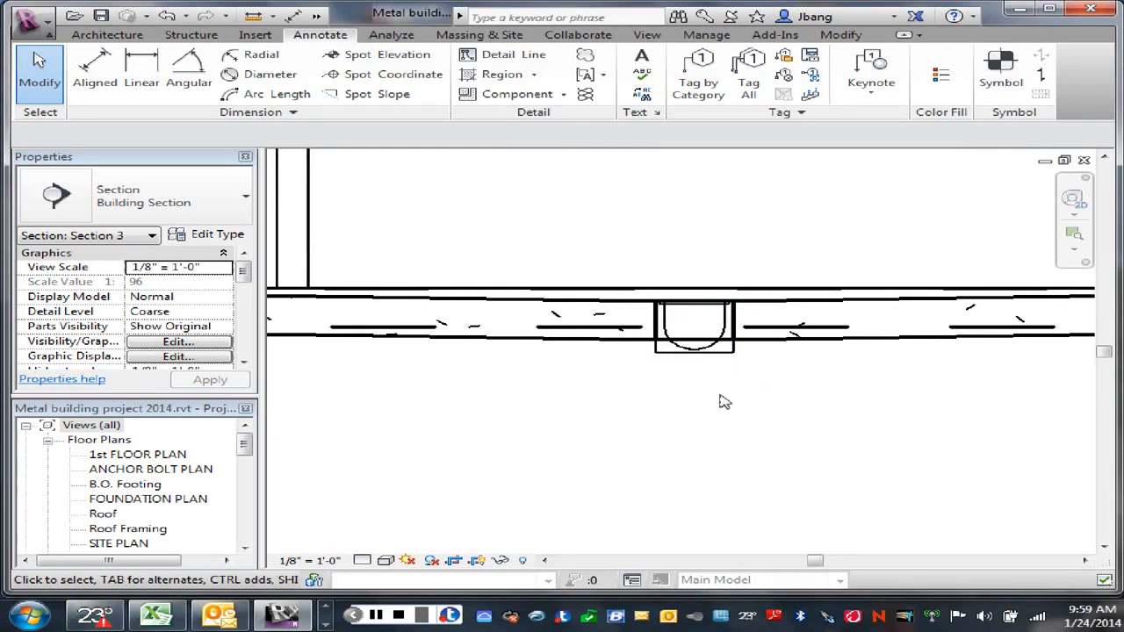
scroll(725, 403, up, 1)
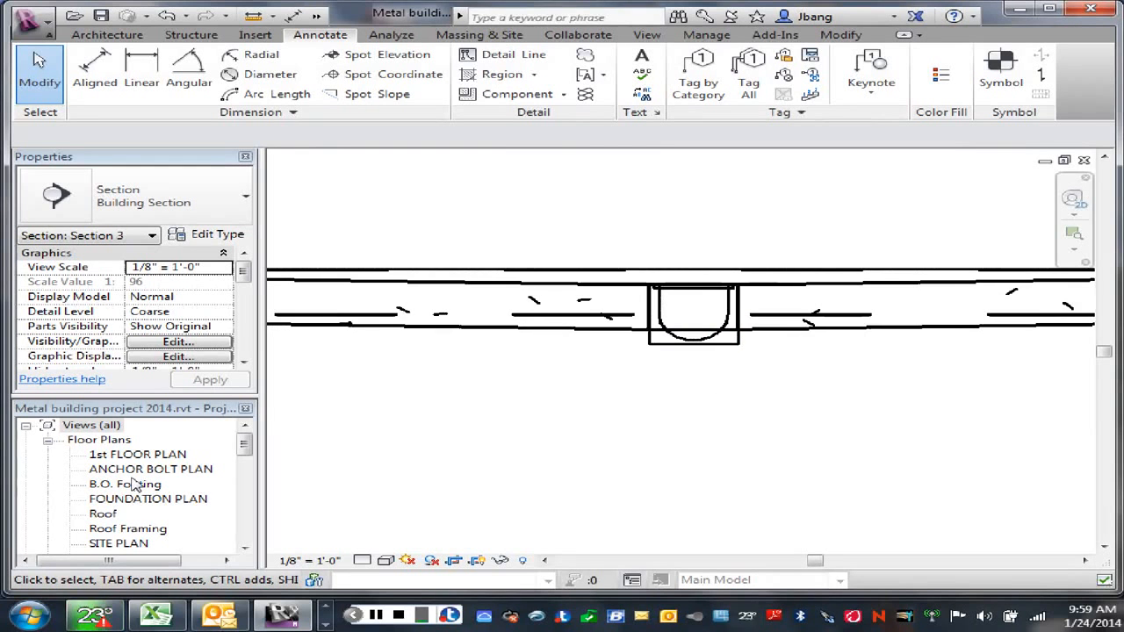
double_click(92, 498)
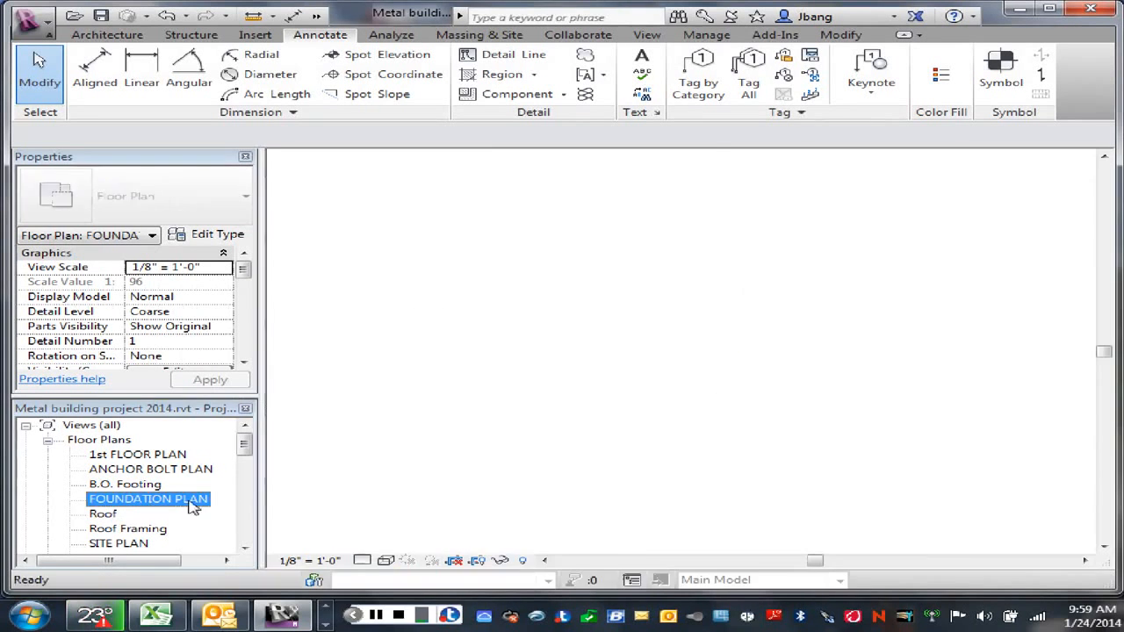
Step: Start a 6" Concrete Slab floor on Level 1 in the FOUNDATION PLAN, with its height offset set to -0' 8"
scroll(664, 363, down, 2)
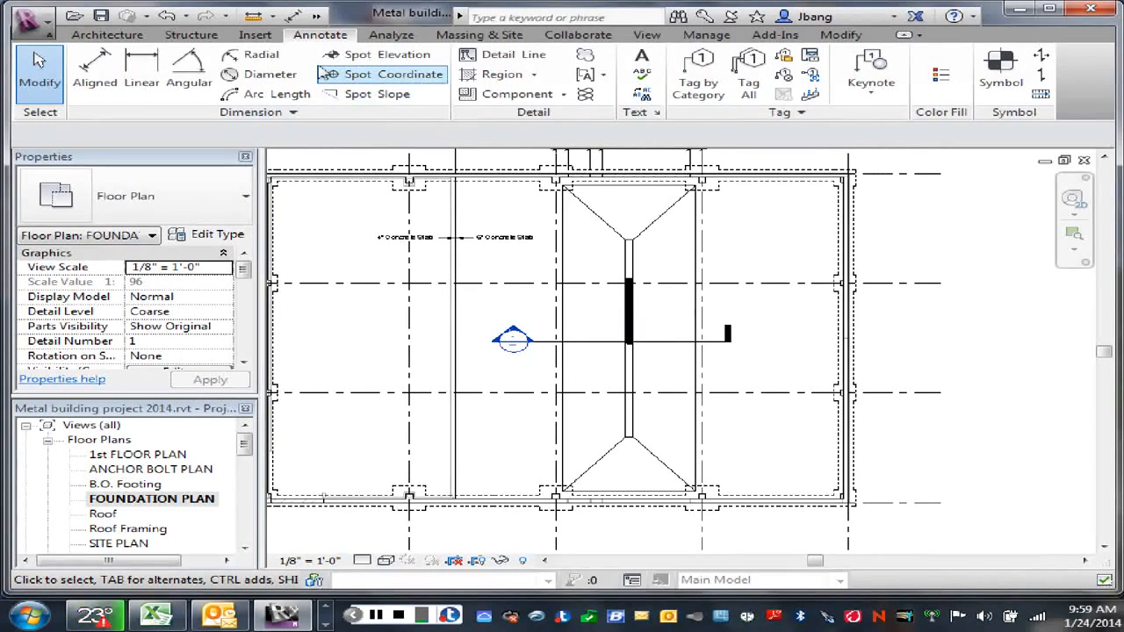
click(114, 35)
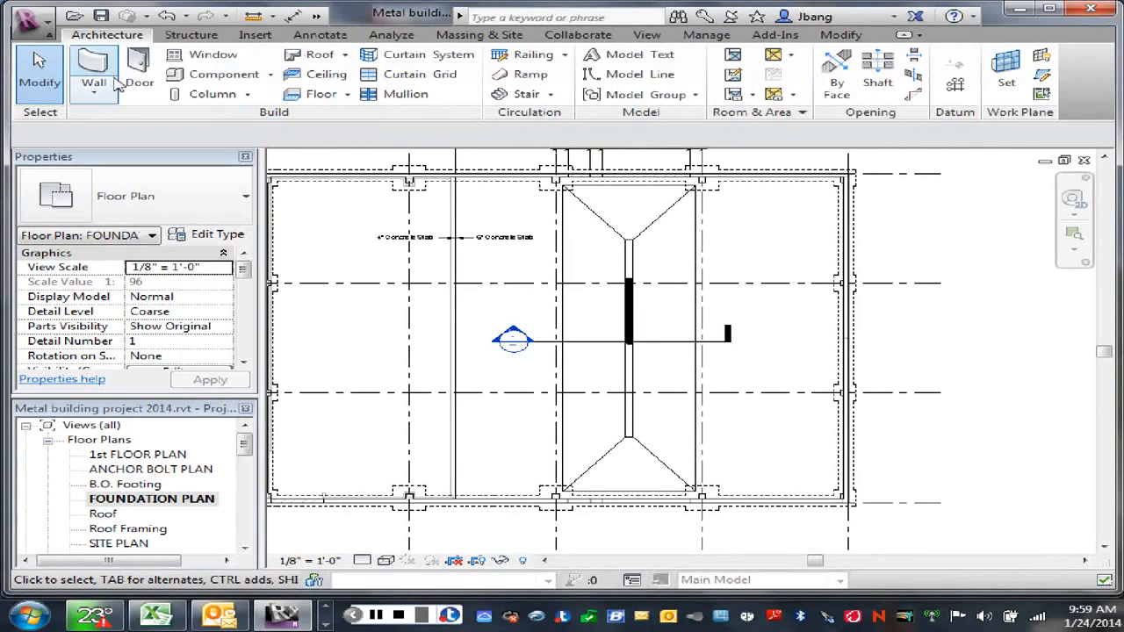
click(331, 102)
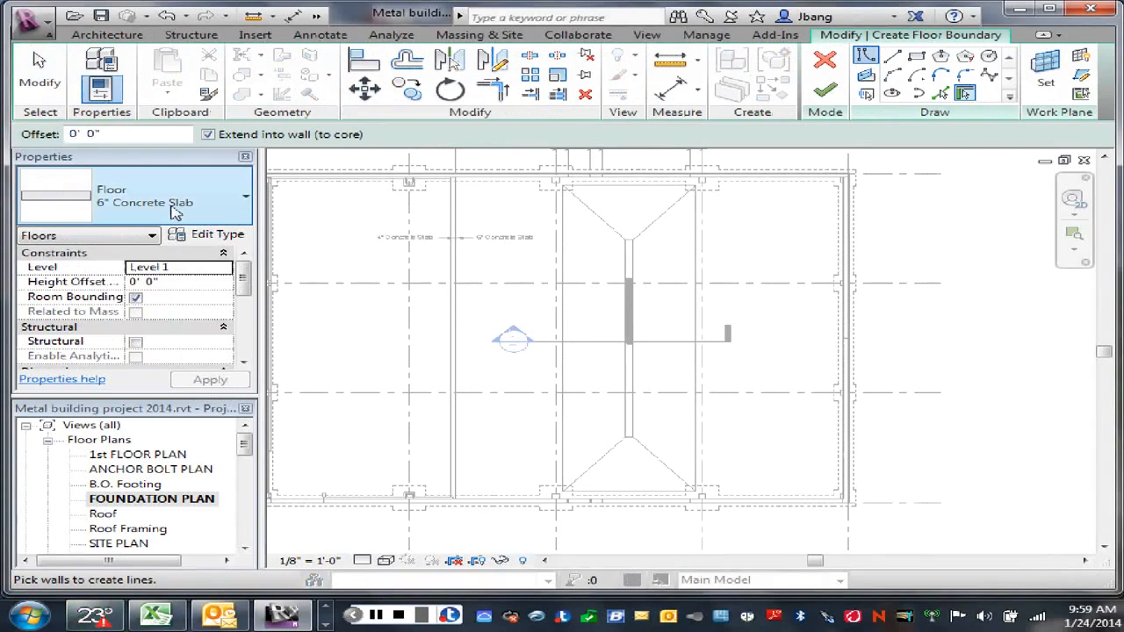
click(135, 297)
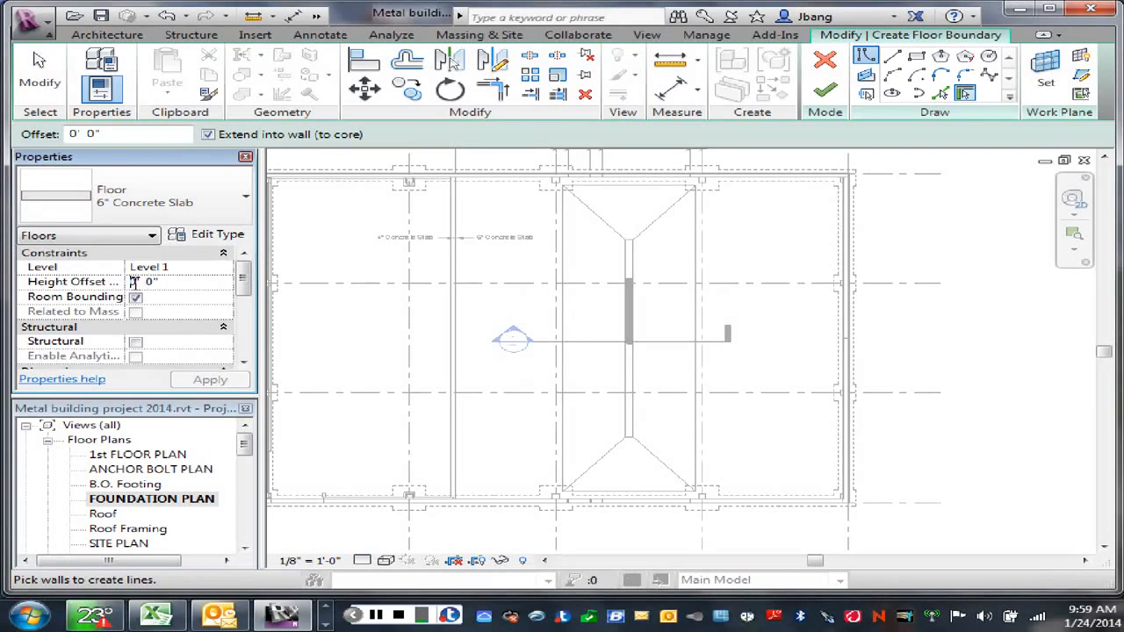
click(133, 281)
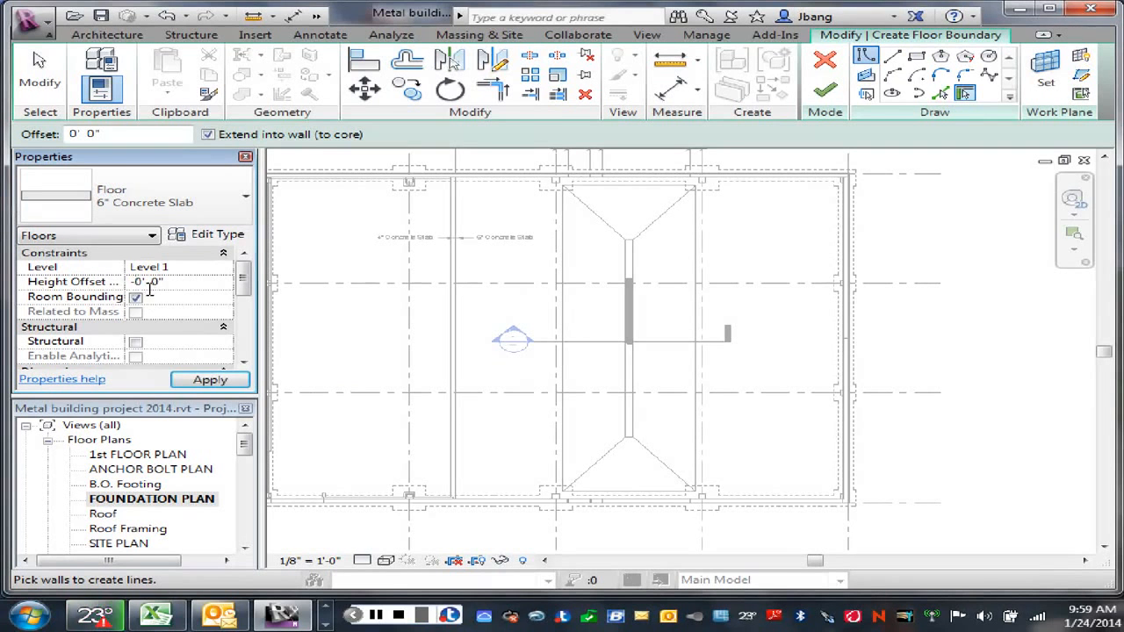
double_click(152, 280)
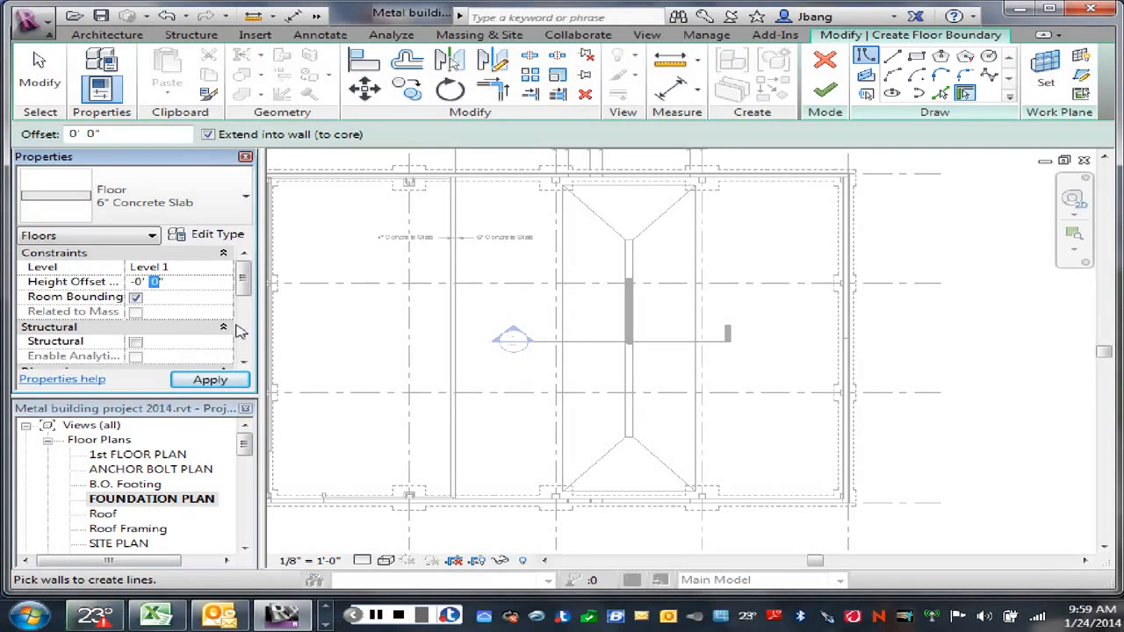
double_click(160, 281)
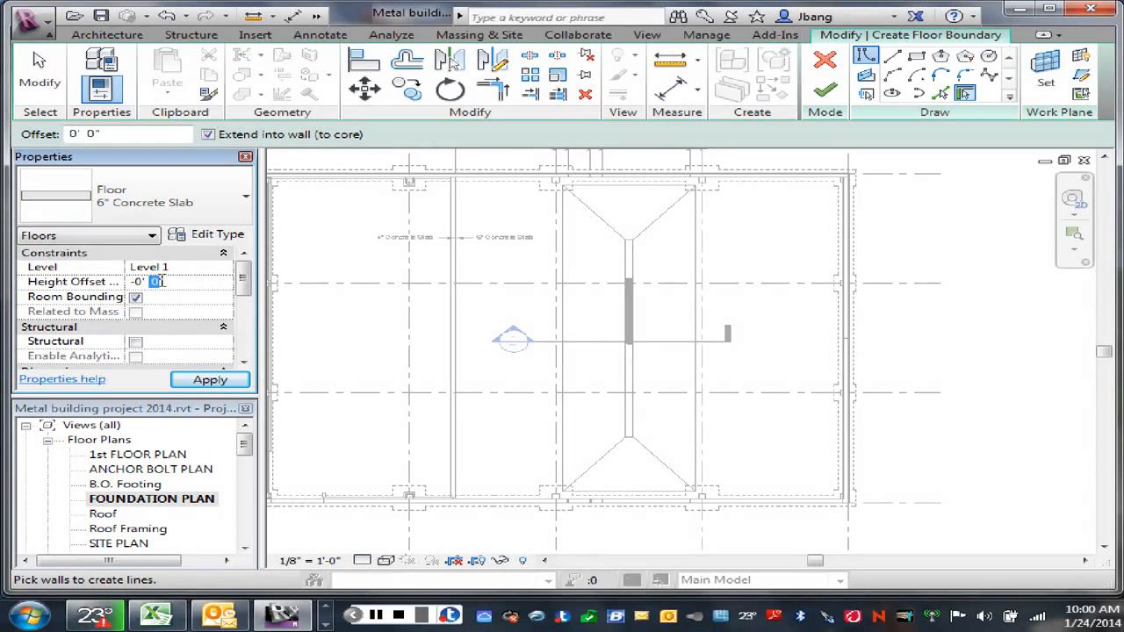
text(8)
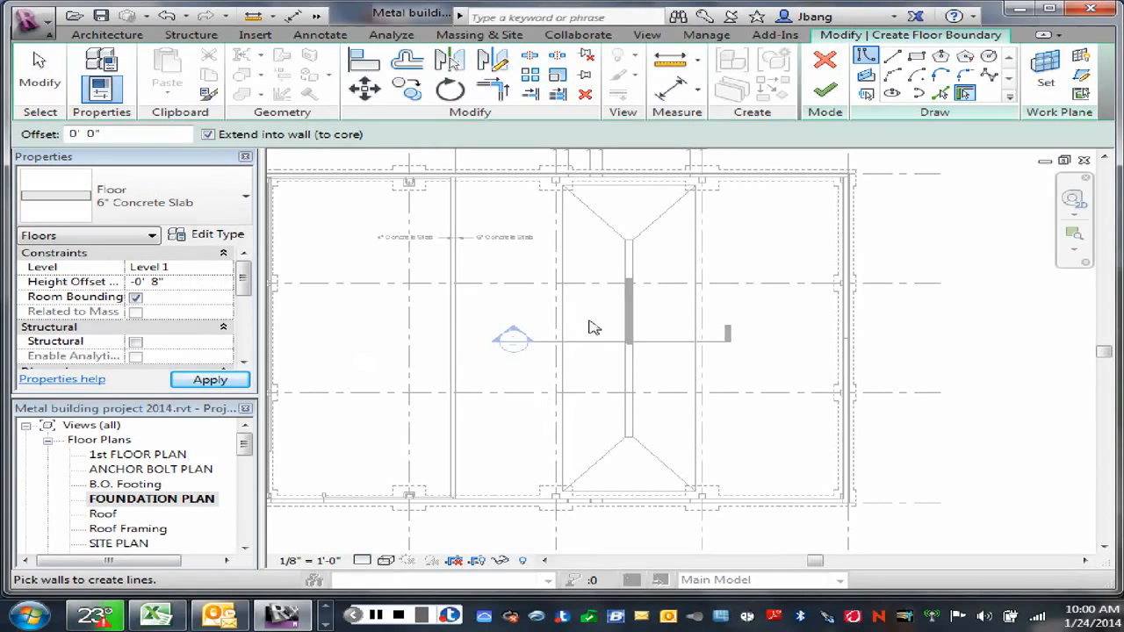
Step: Sketch a rectangular floor boundary about 2'-10" wide around the full length of the central slot, and finish the floor
click(918, 58)
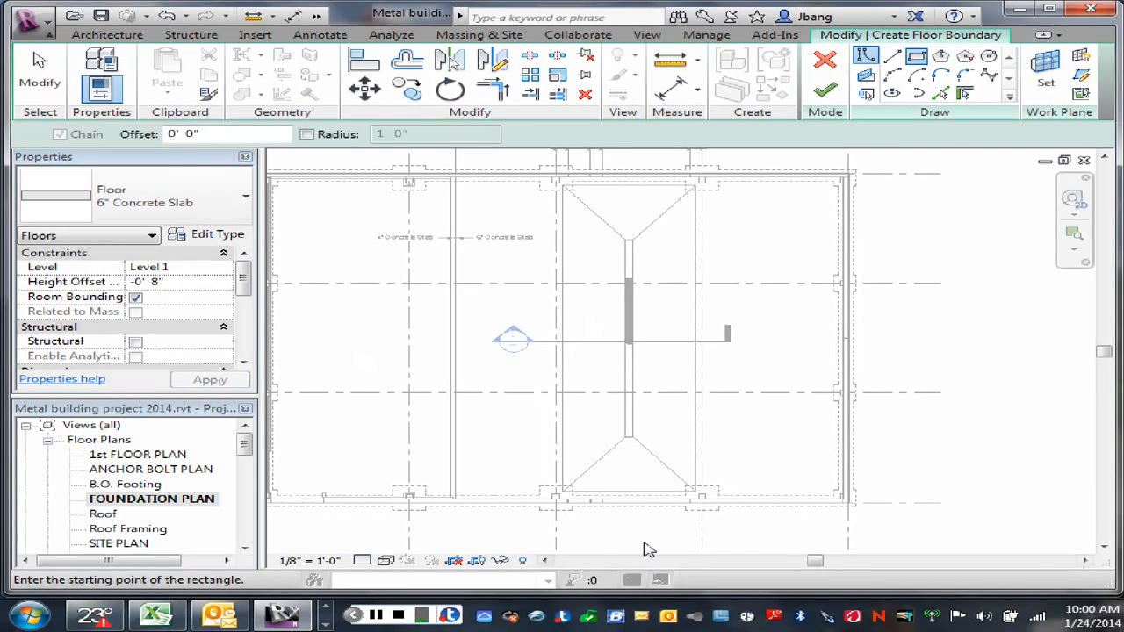
scroll(634, 500, up, 2)
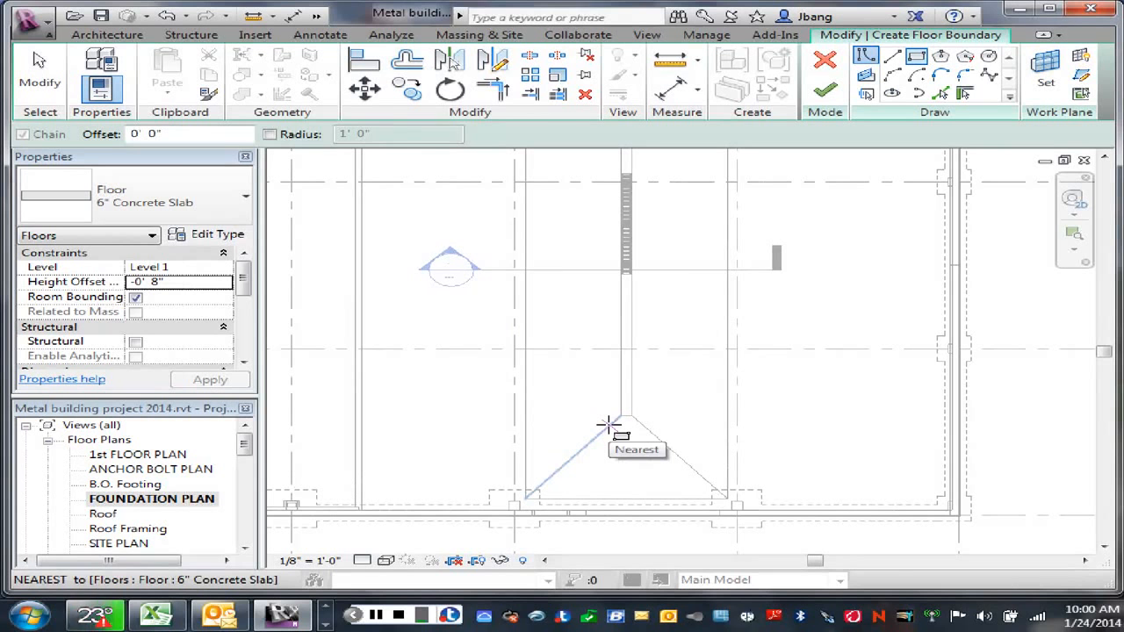
click(607, 425)
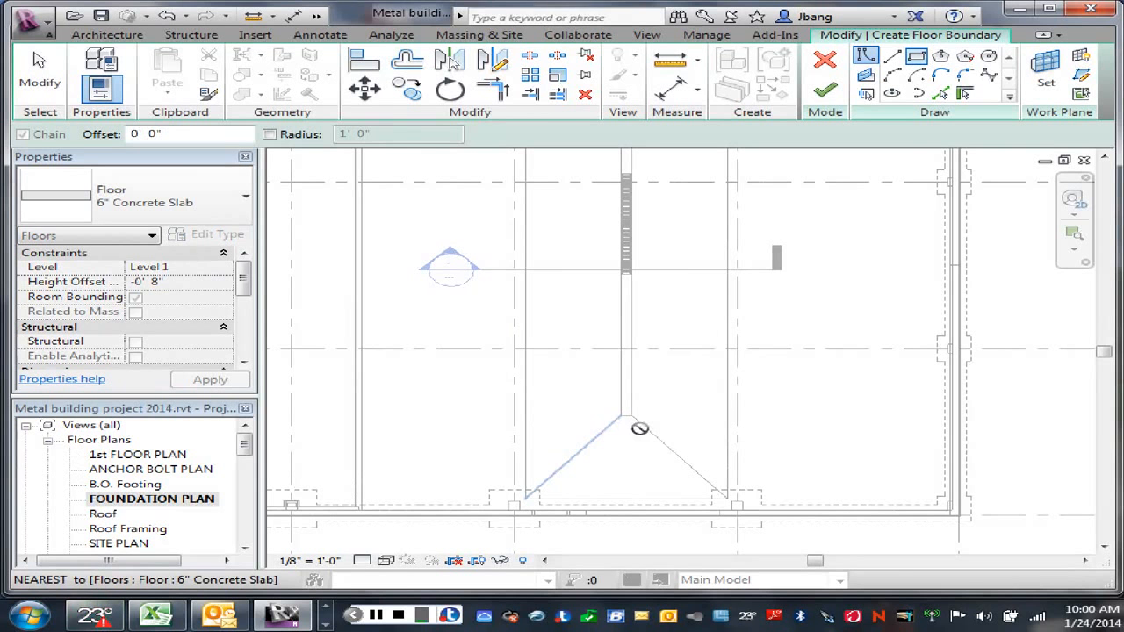
scroll(644, 275, down, 1)
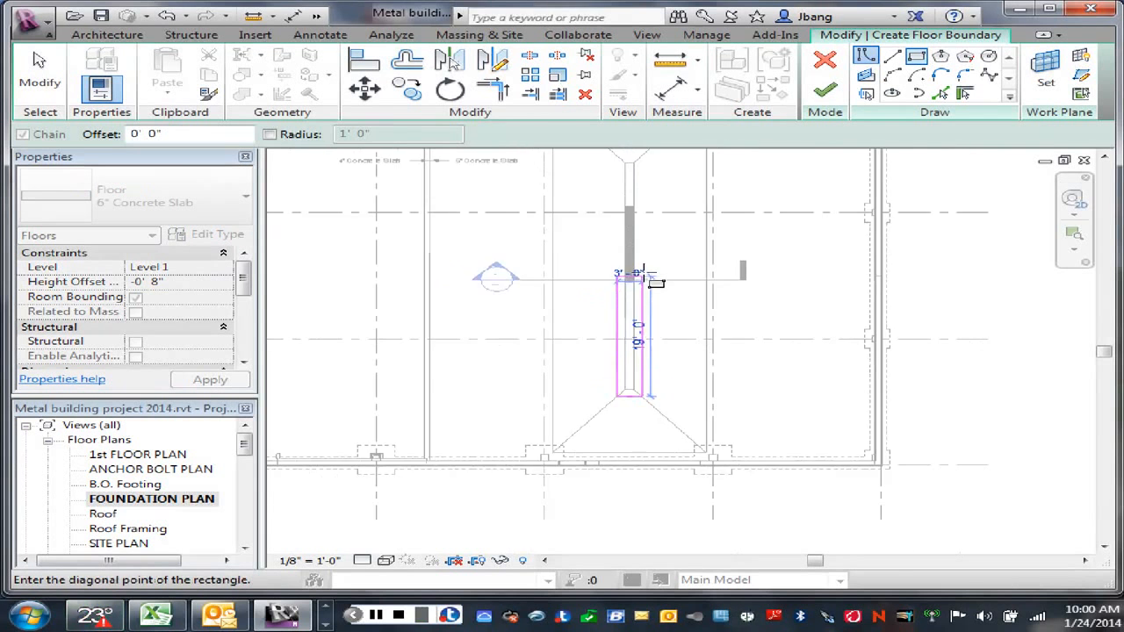
scroll(646, 276, down, 1)
scroll(643, 182, up, 3)
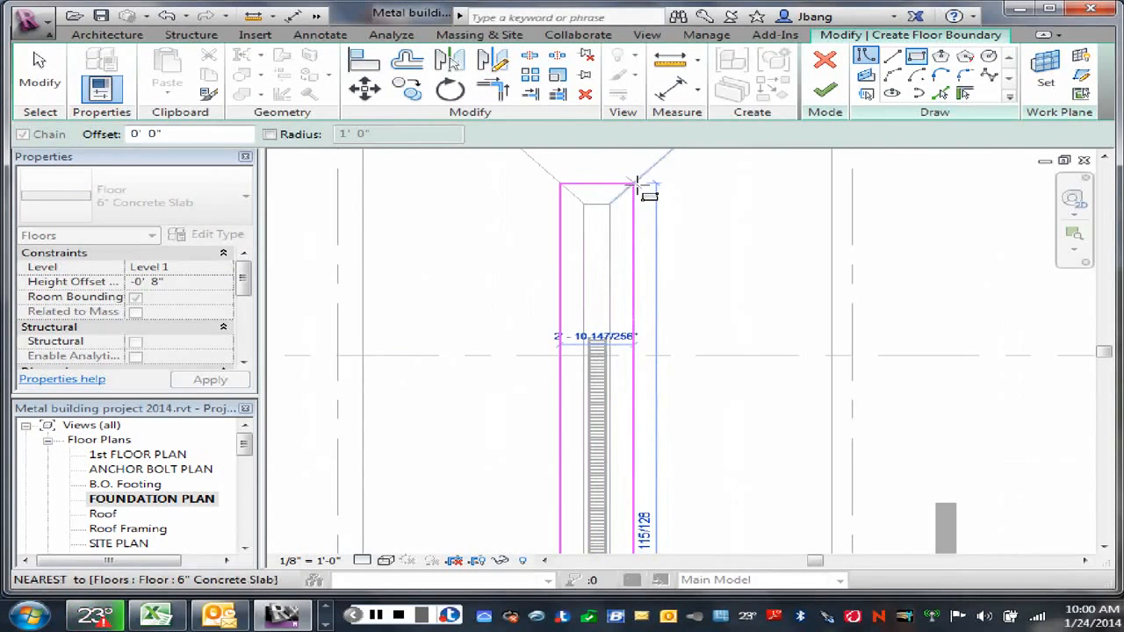
click(637, 182)
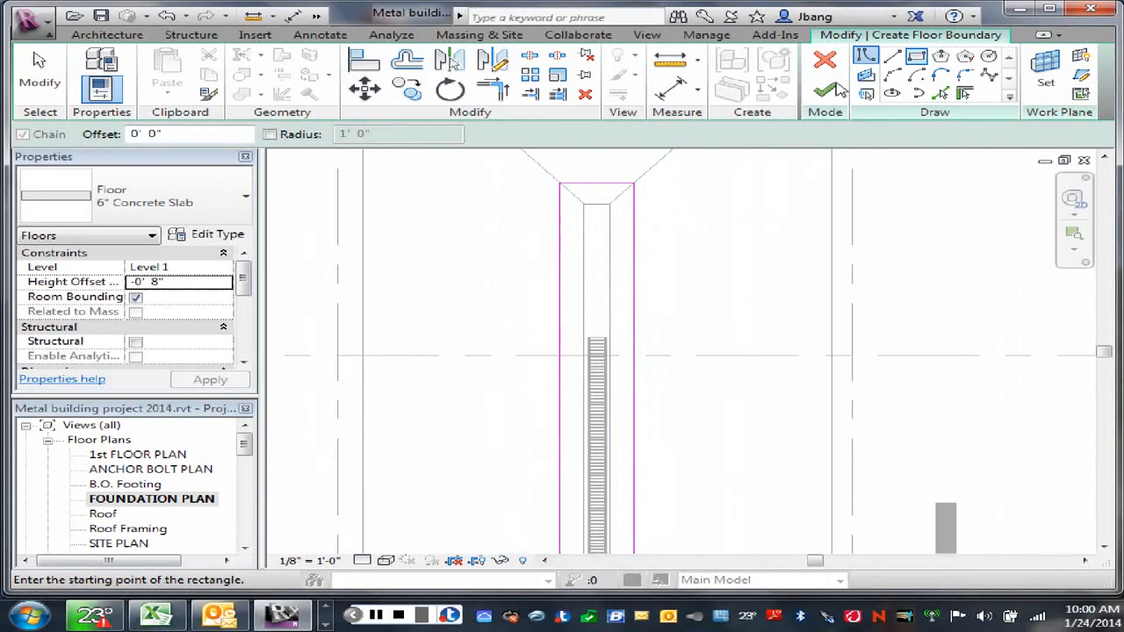
click(826, 89)
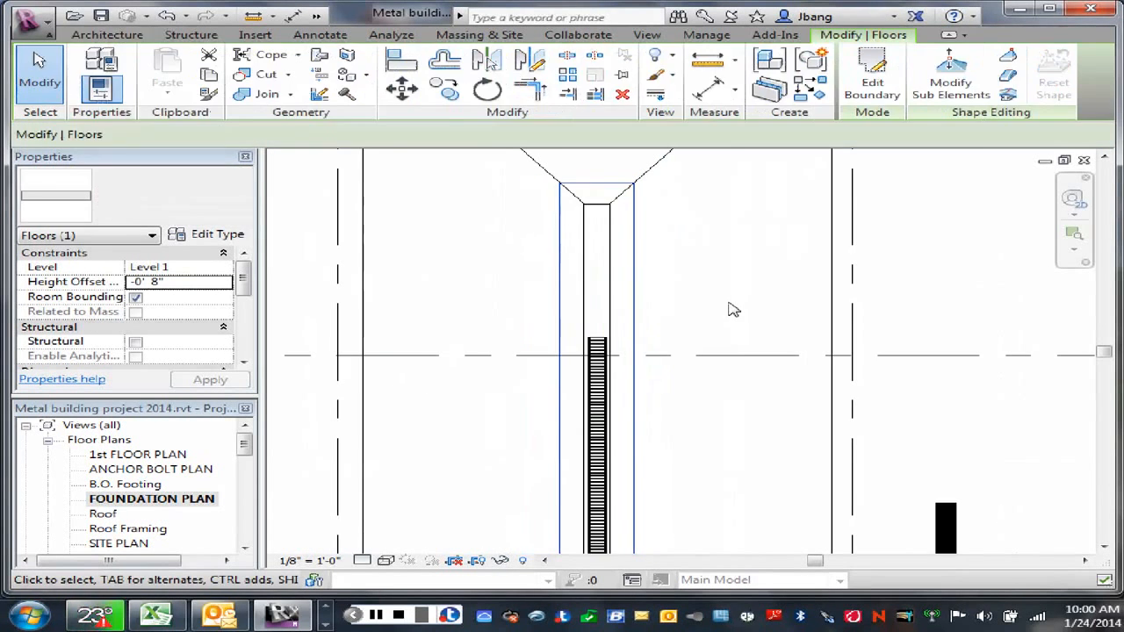
Step: Deselect the new slab and open the section cut across the slot
click(729, 307)
scroll(720, 290, down, 1)
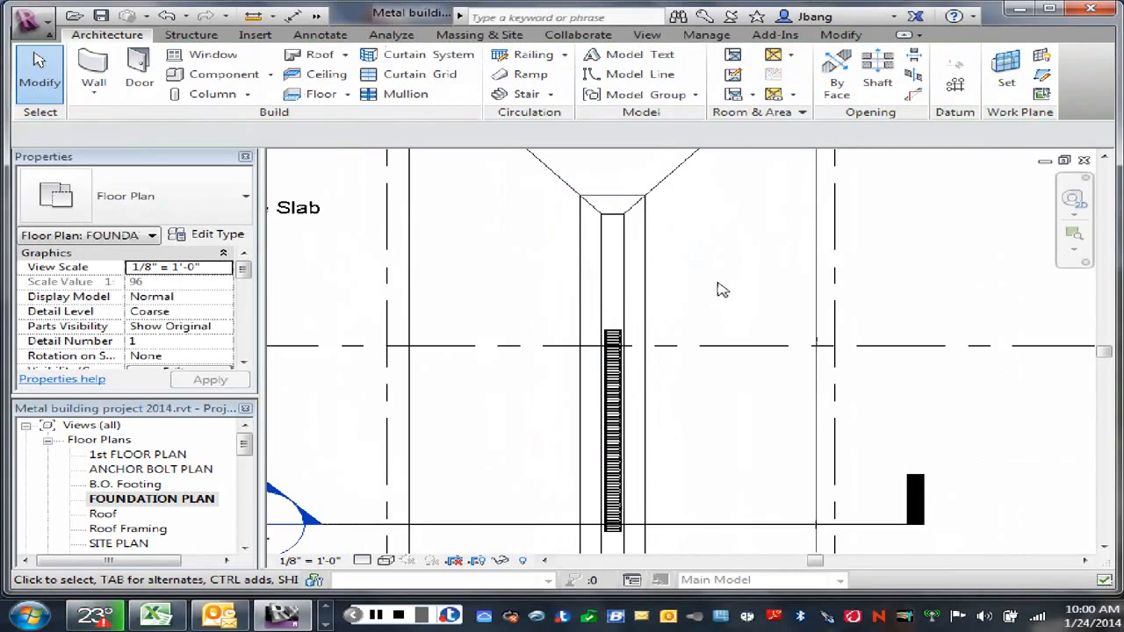
scroll(720, 290, down, 2)
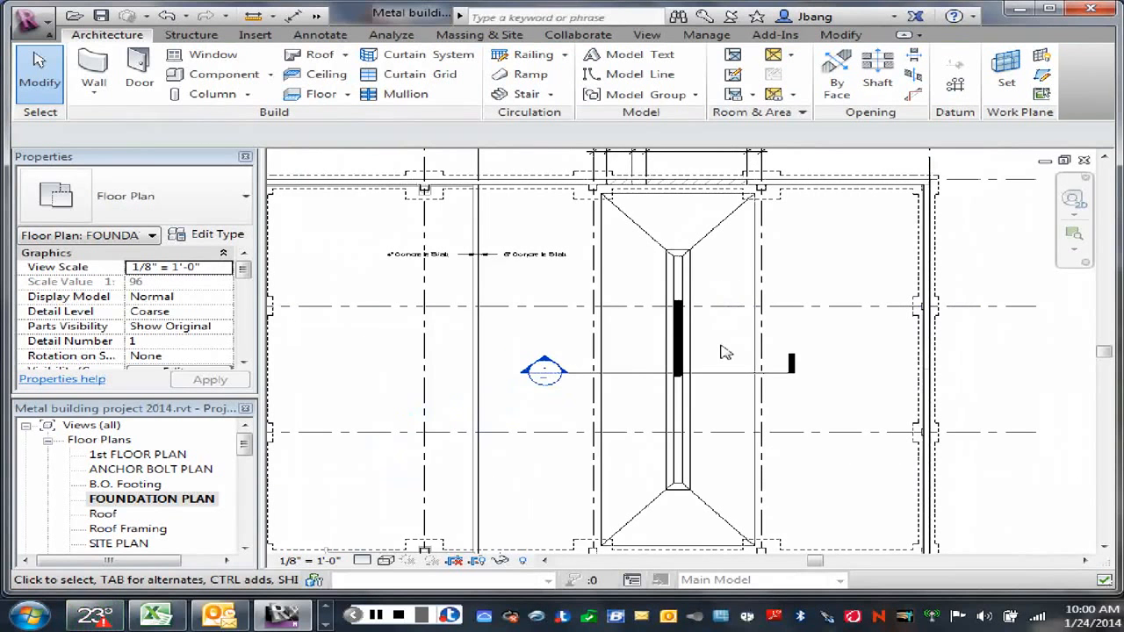
double_click(545, 369)
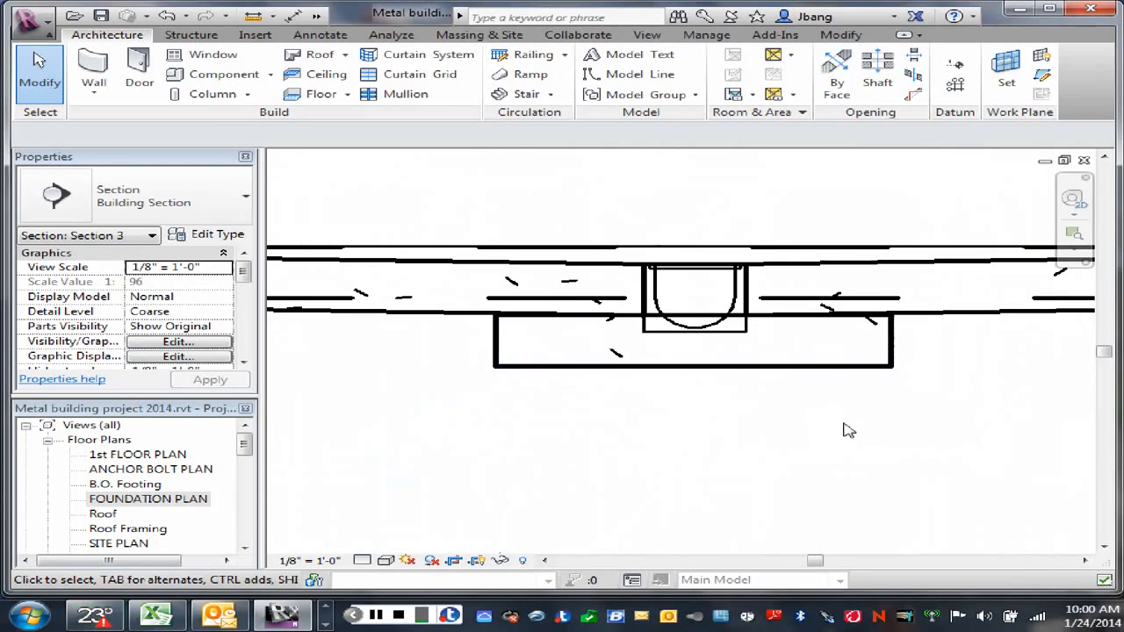
click(872, 373)
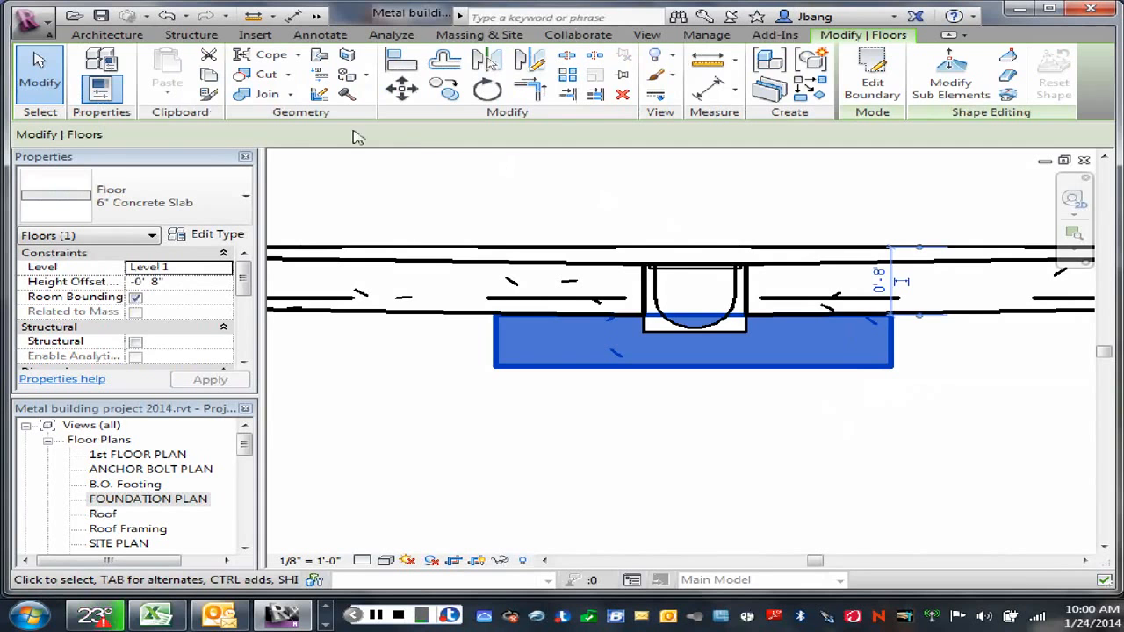
click(259, 95)
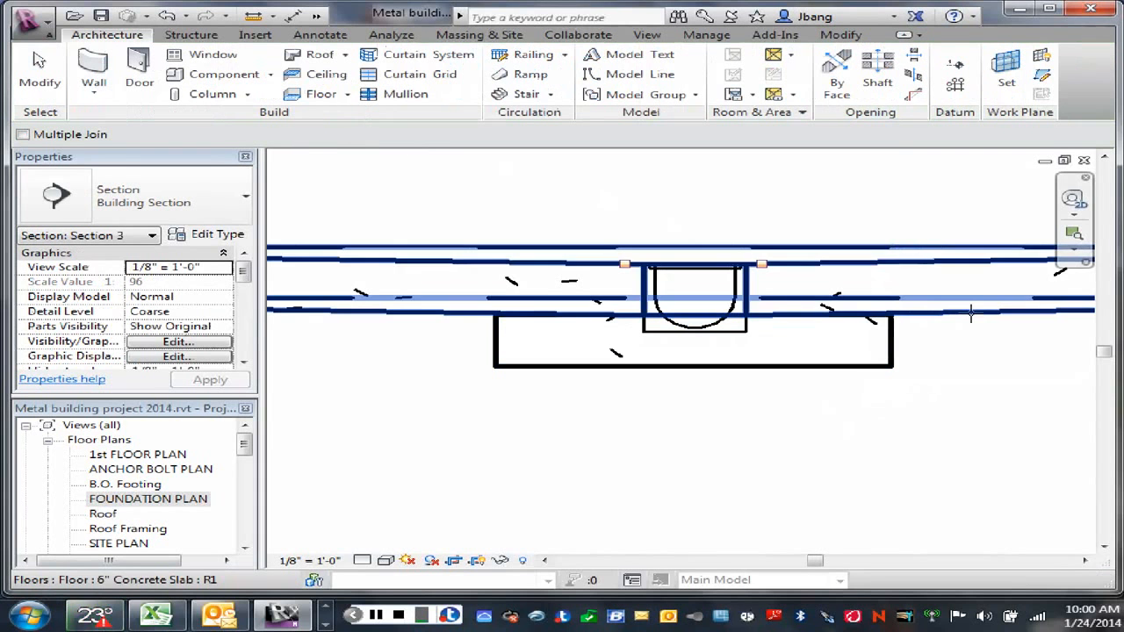
click(970, 314)
right_click(912, 427)
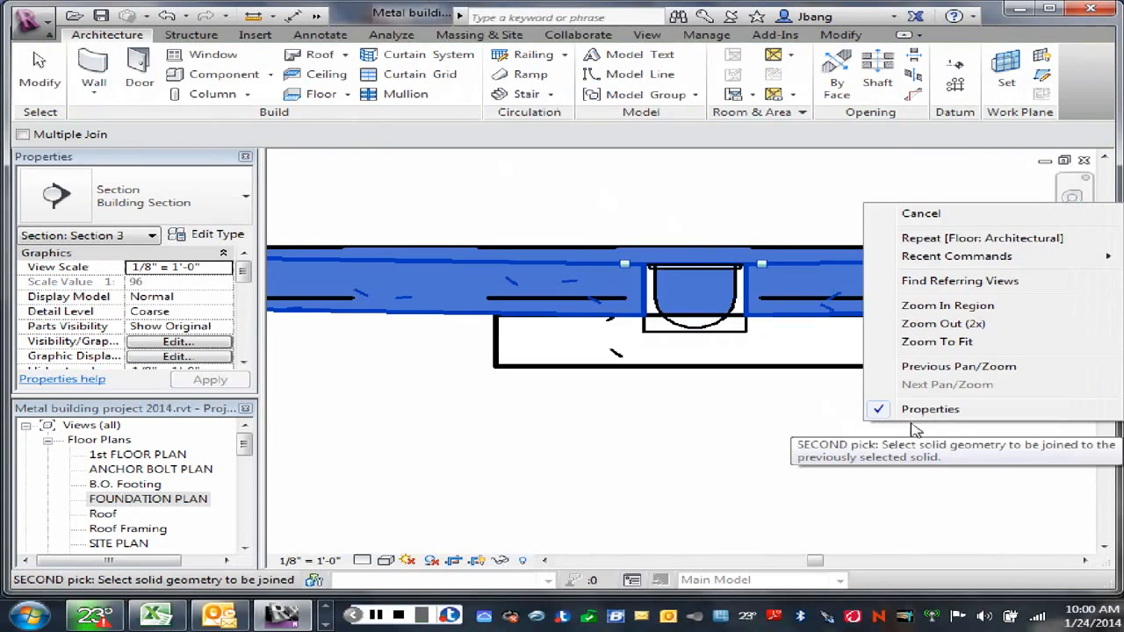
click(913, 213)
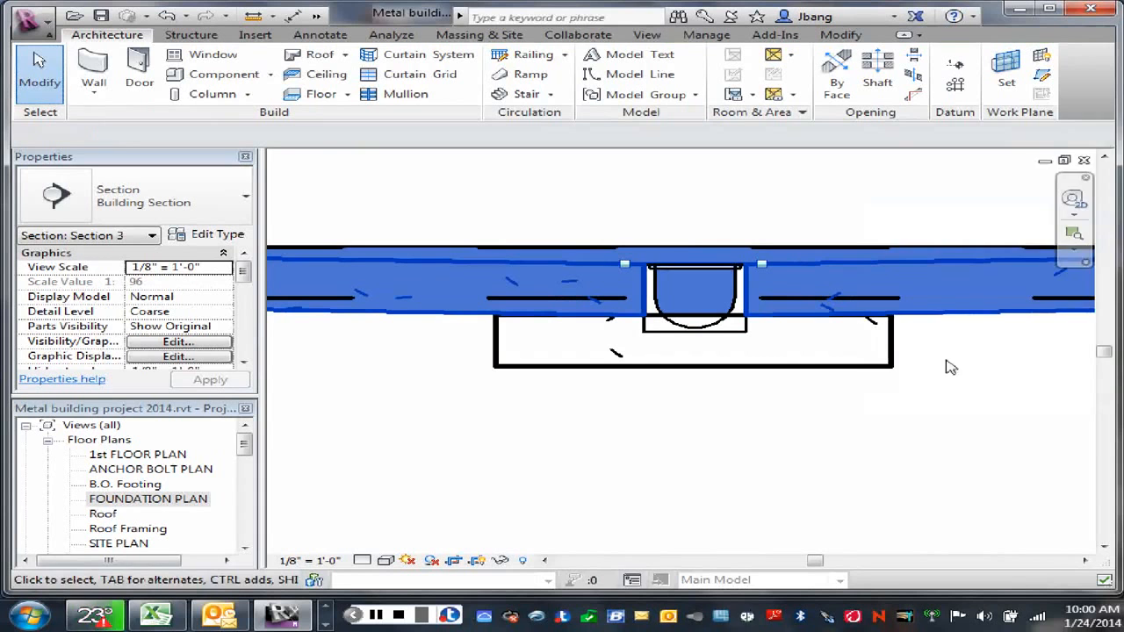
right_click(945, 362)
click(933, 147)
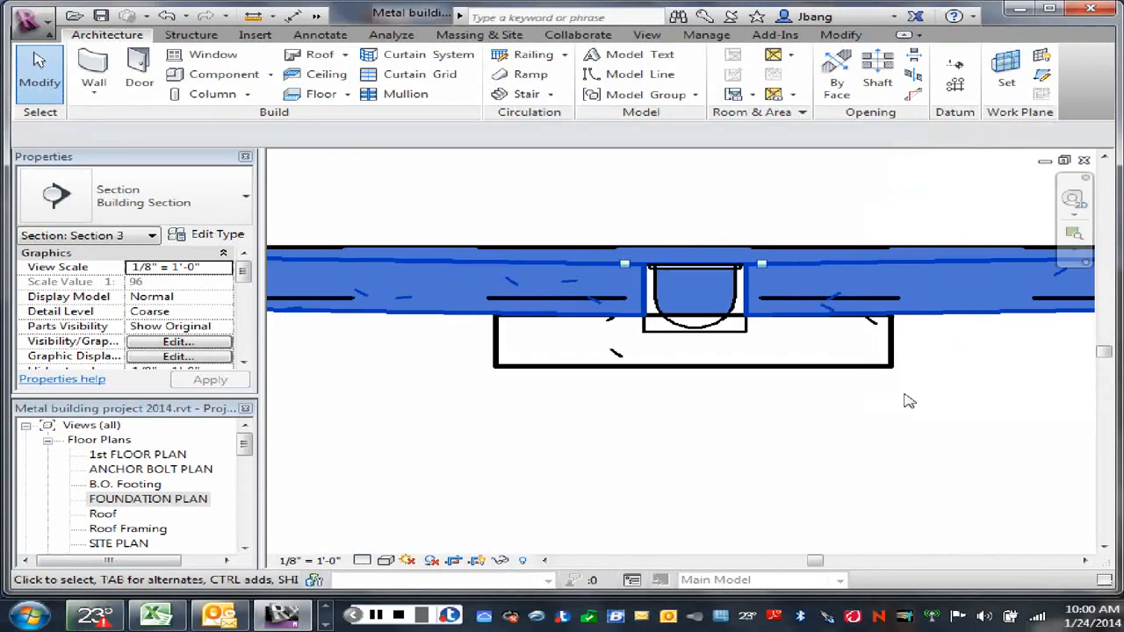
right_click(620, 417)
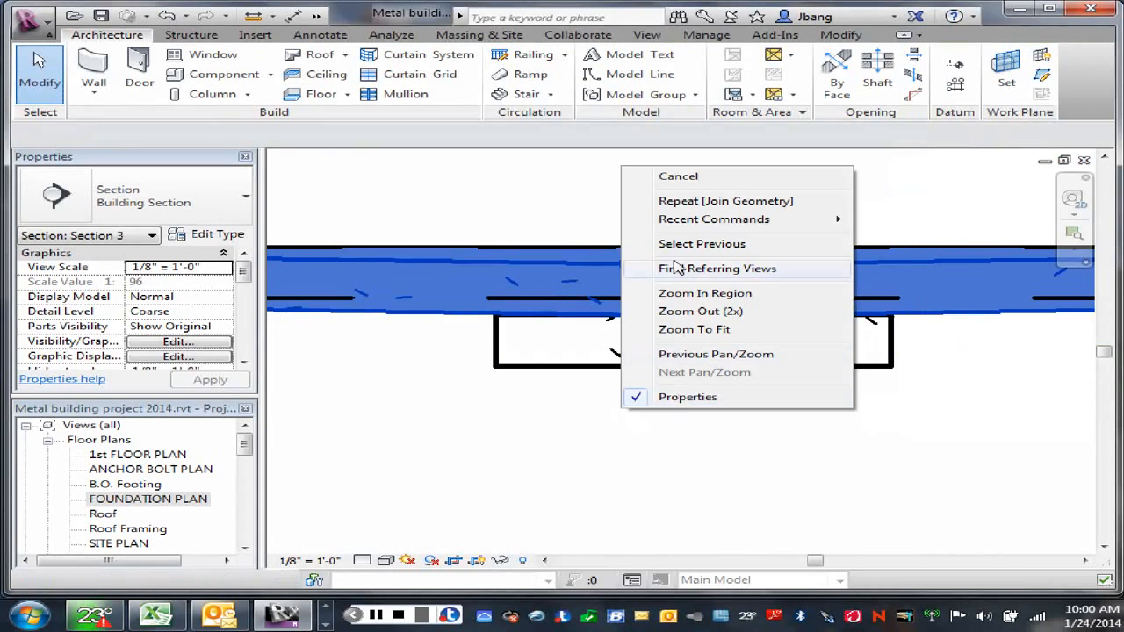
click(677, 177)
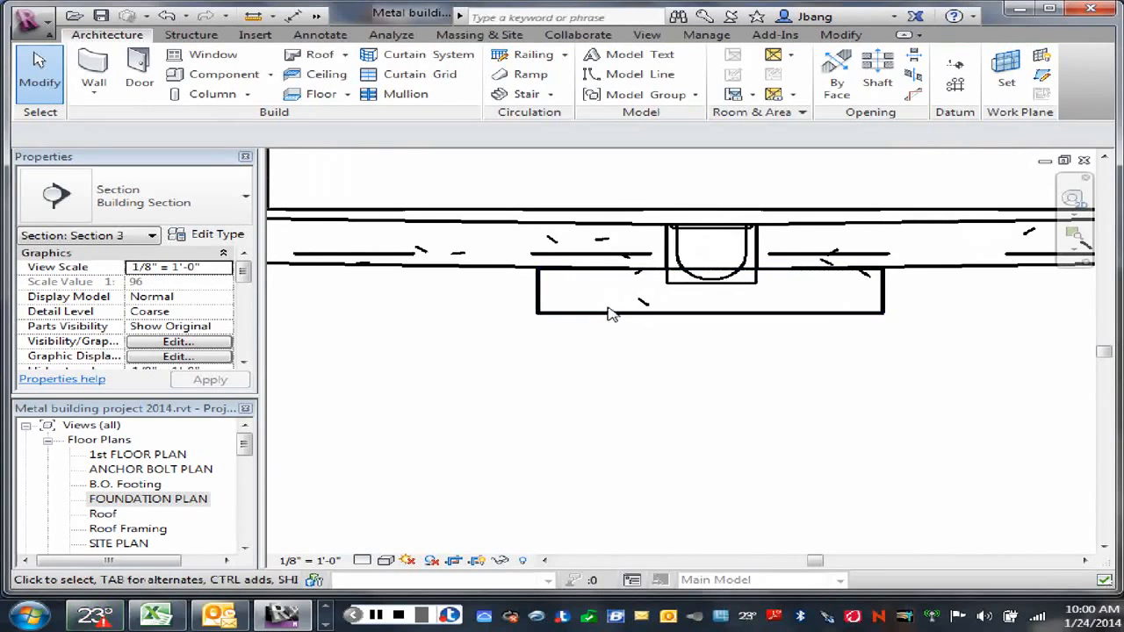
Step: Join the geometry of the lower slab beneath the trench drain with the sloped 6" slab above it, and end the joining
click(575, 293)
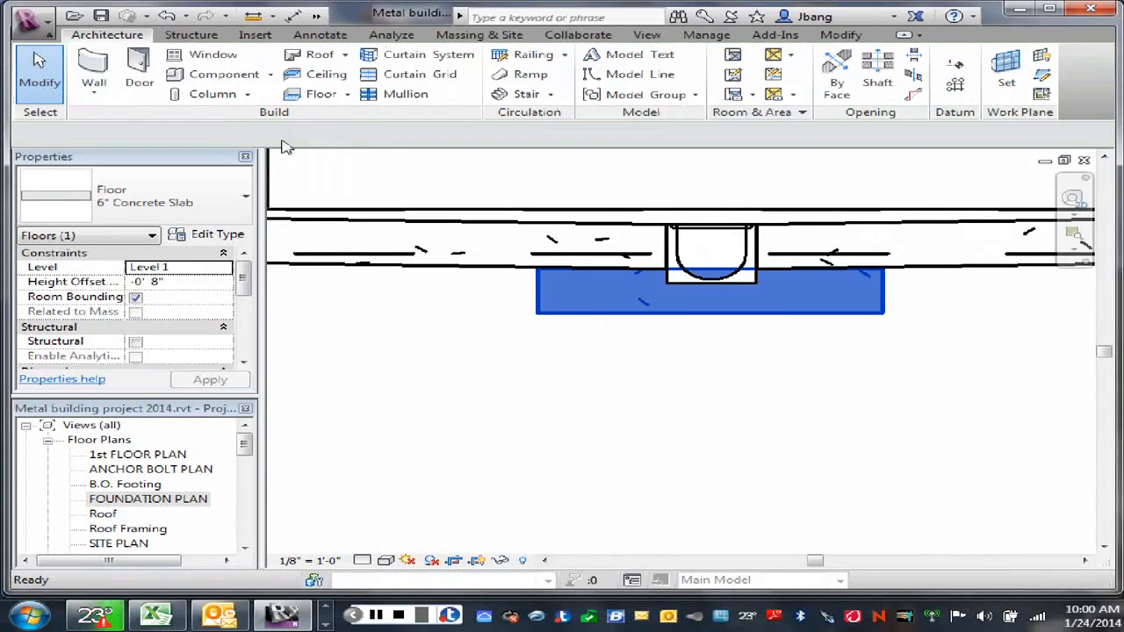
key(j)
key(g)
click(588, 308)
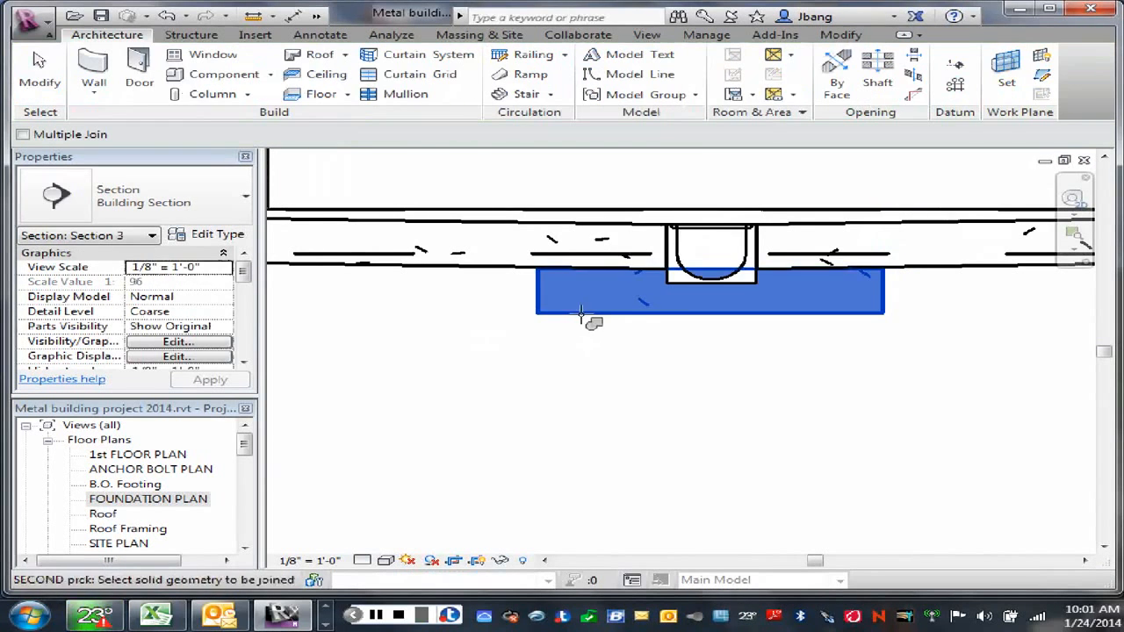
click(468, 270)
right_click(477, 321)
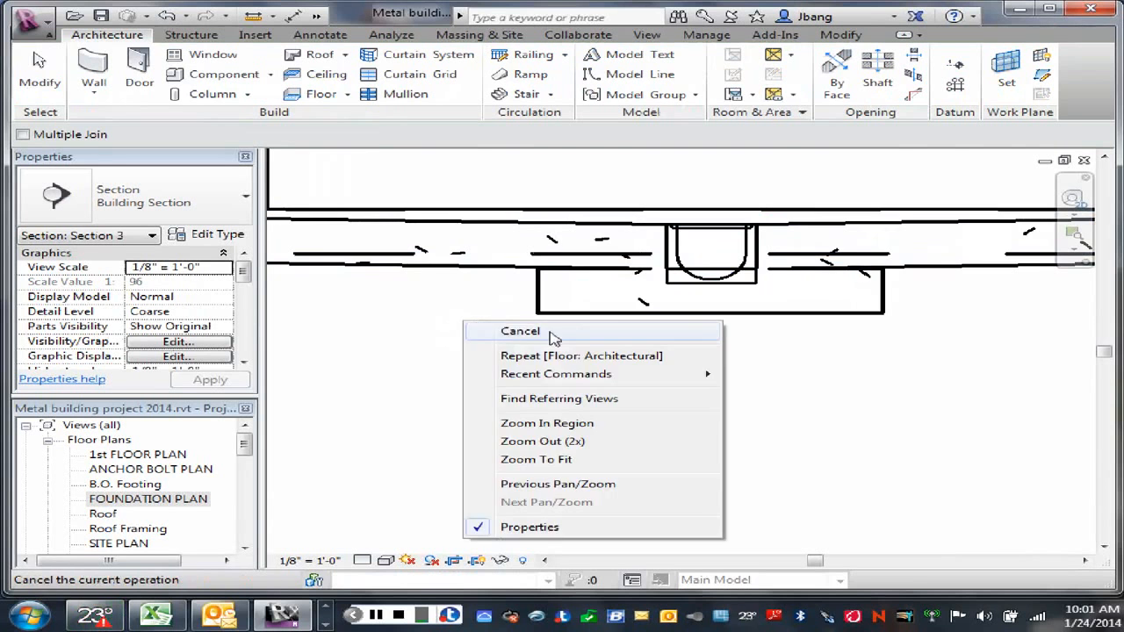
click(553, 332)
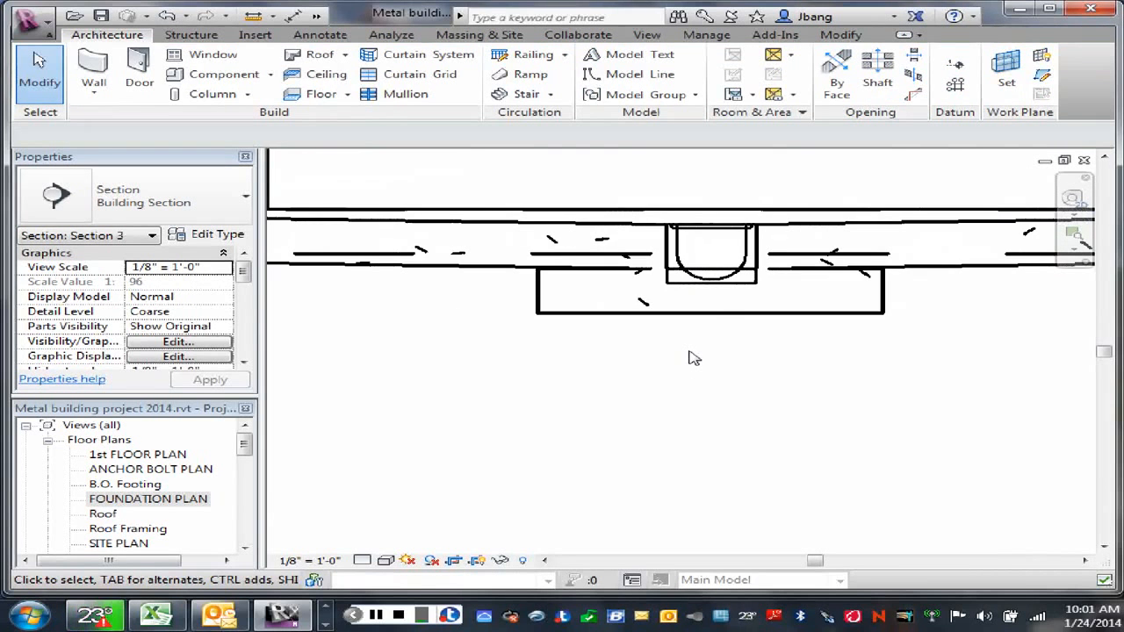
Step: Try to raise the lower slab beneath the trench drain to a height offset of -0' 7", and deselect it
click(717, 320)
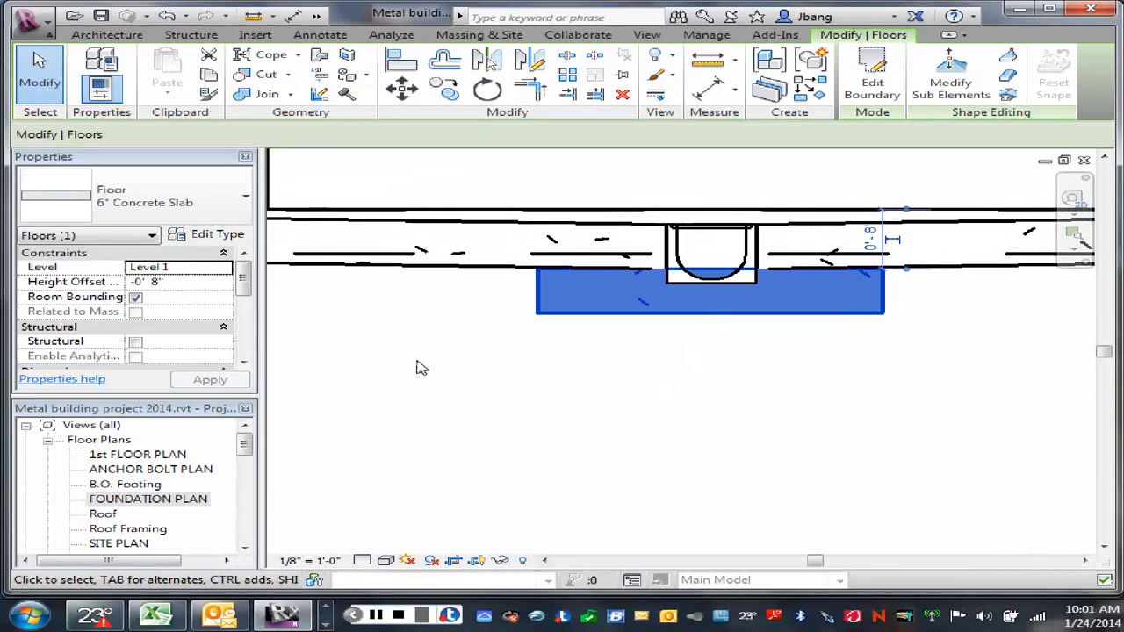
click(154, 282)
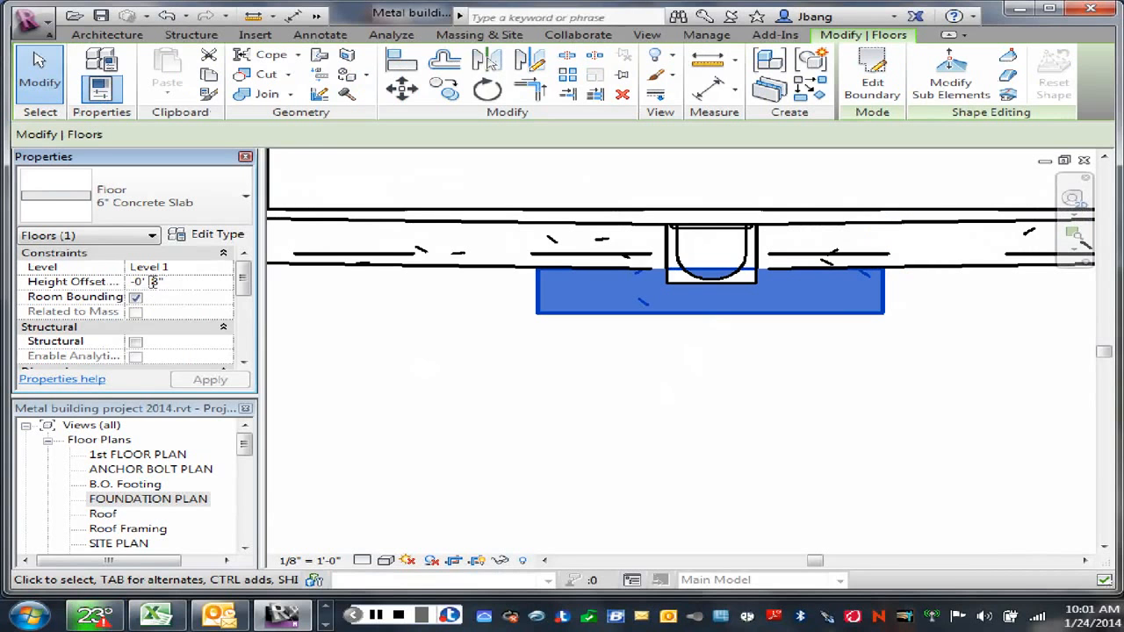
double_click(154, 281)
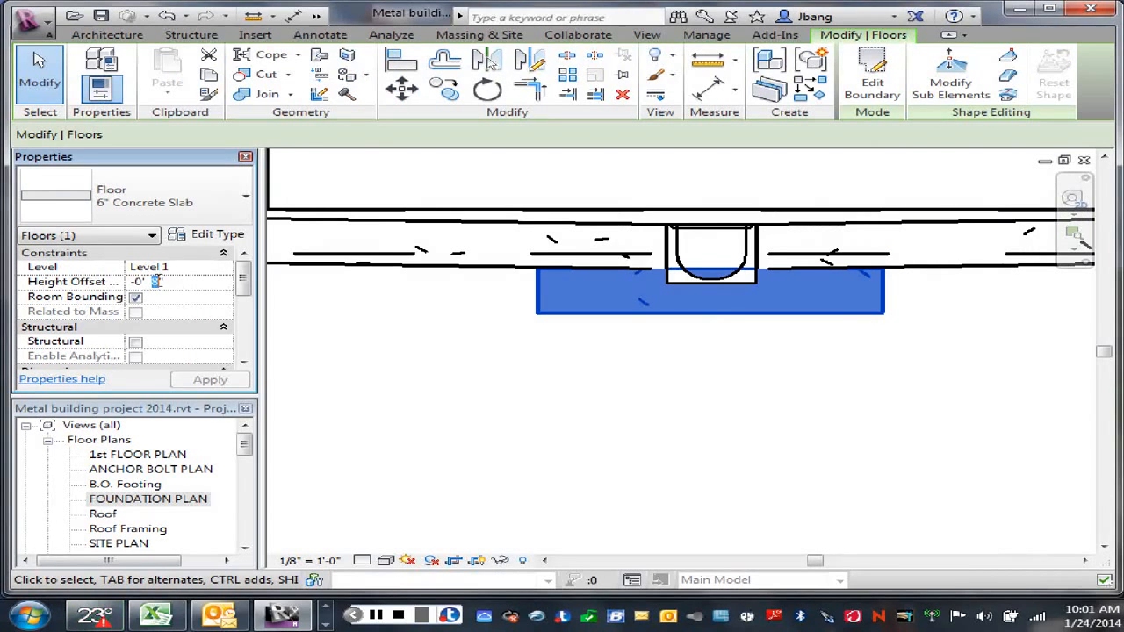
text(7)
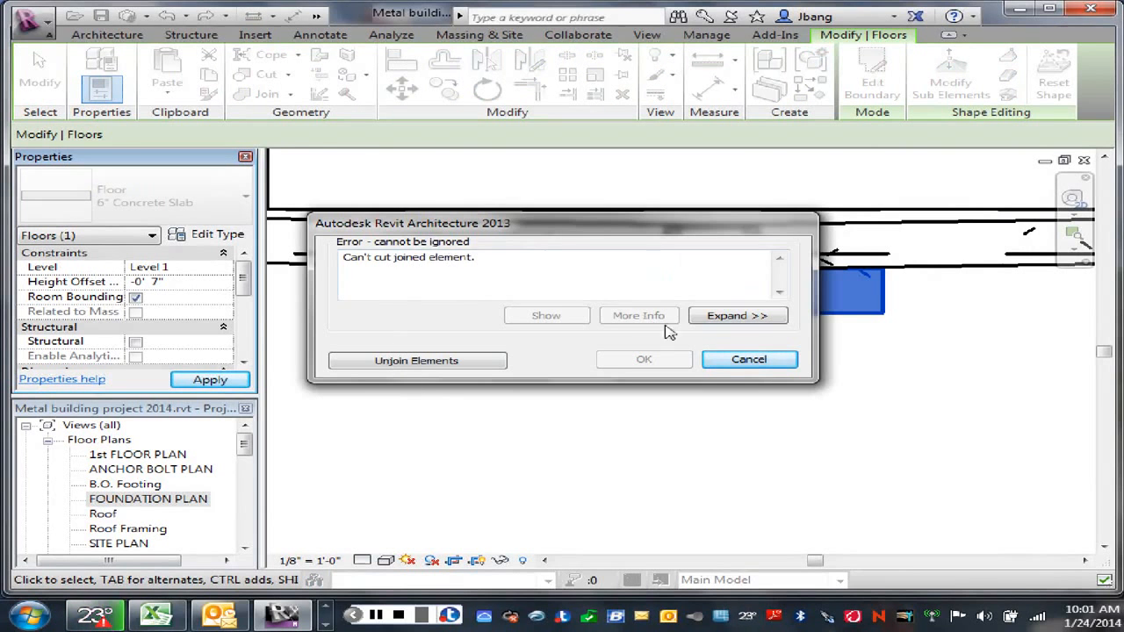
click(751, 362)
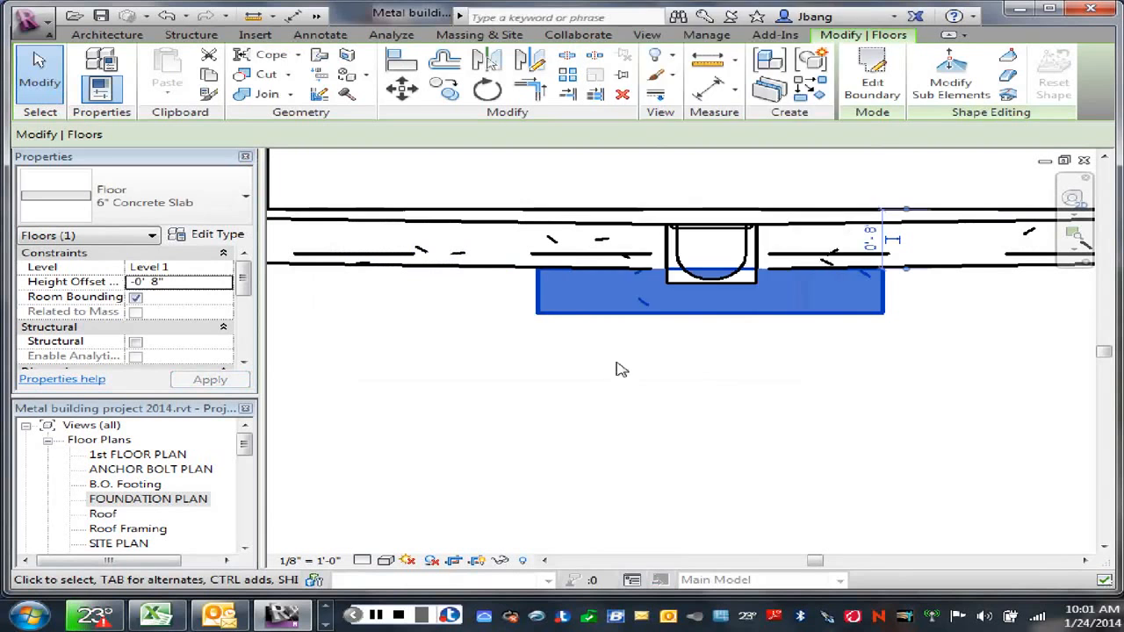
right_click(654, 375)
click(683, 15)
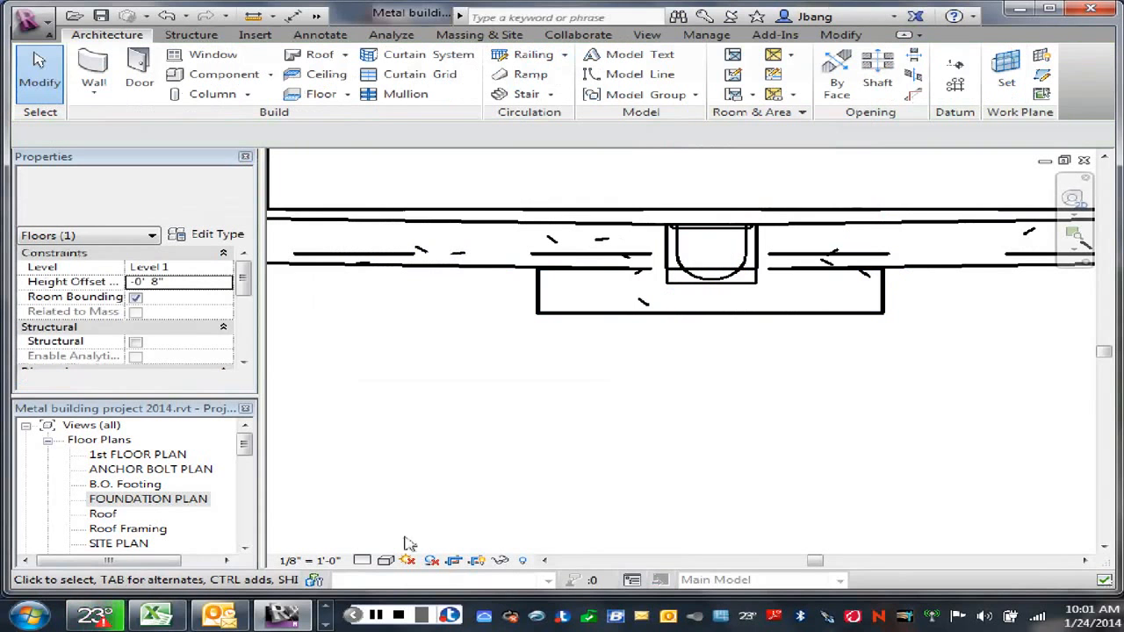
Step: Switch the section view of the trench drain and slabs to thin-line display
click(841, 318)
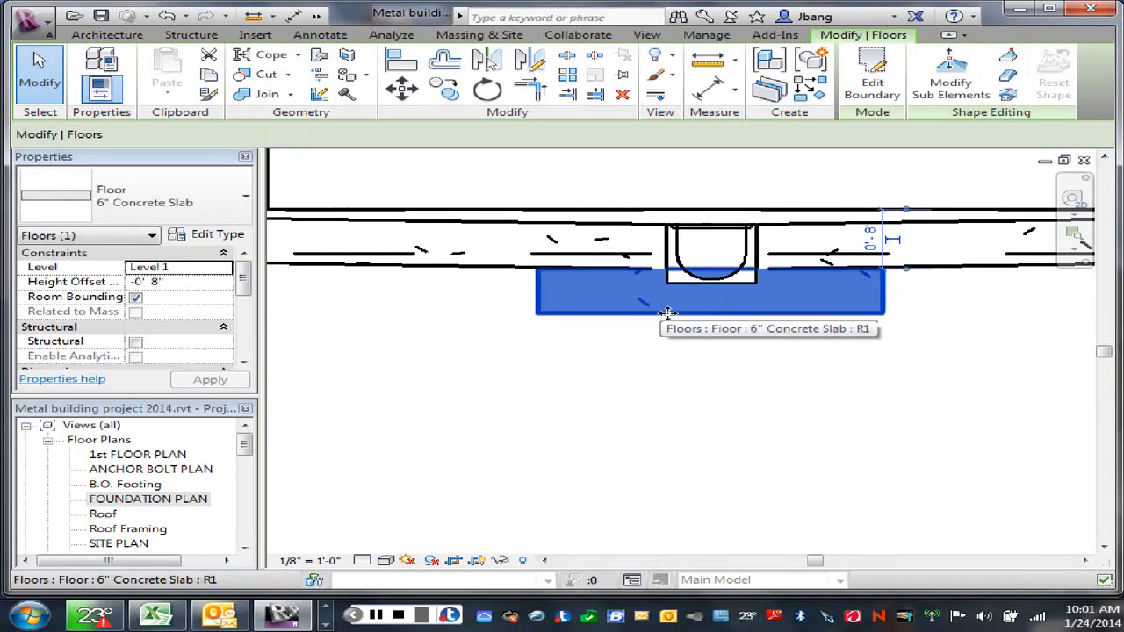
click(675, 377)
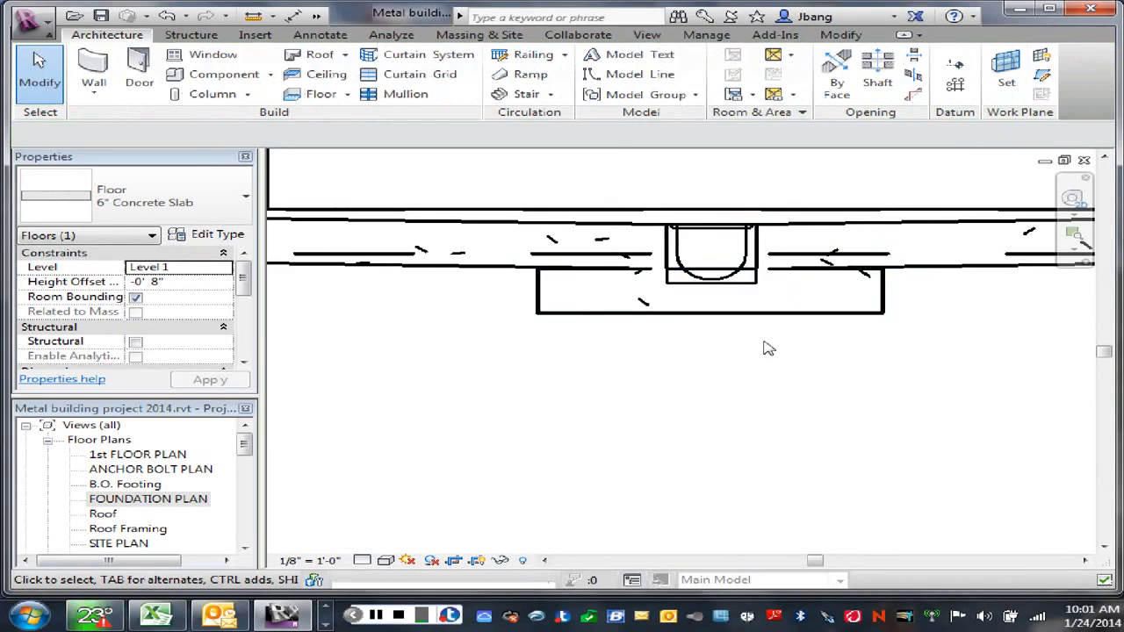
scroll(711, 331, up, 2)
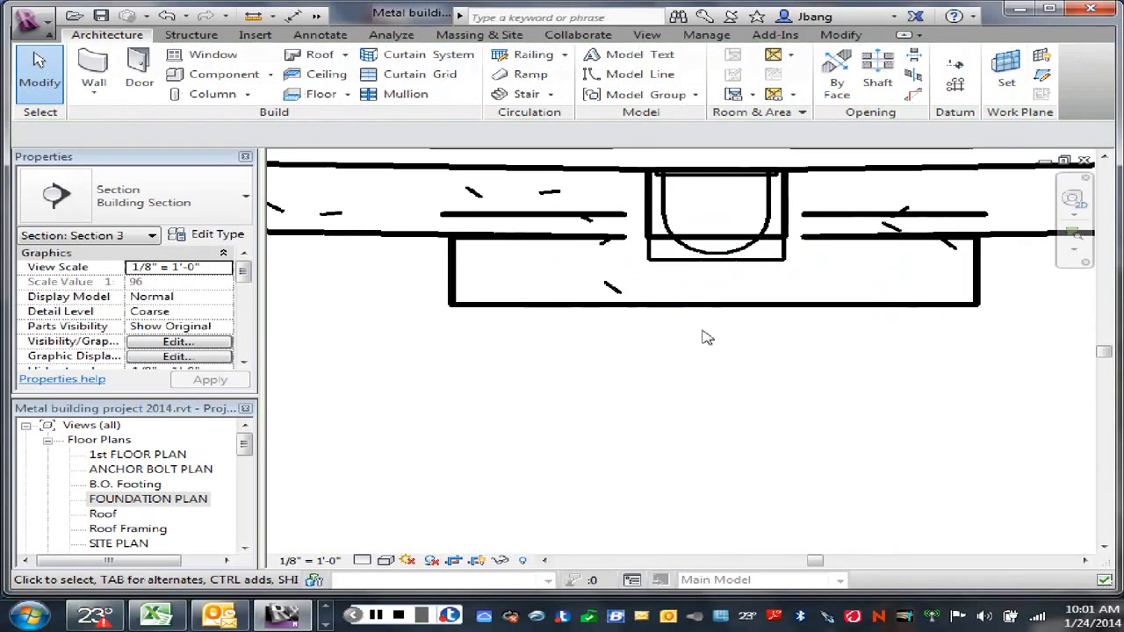
click(317, 17)
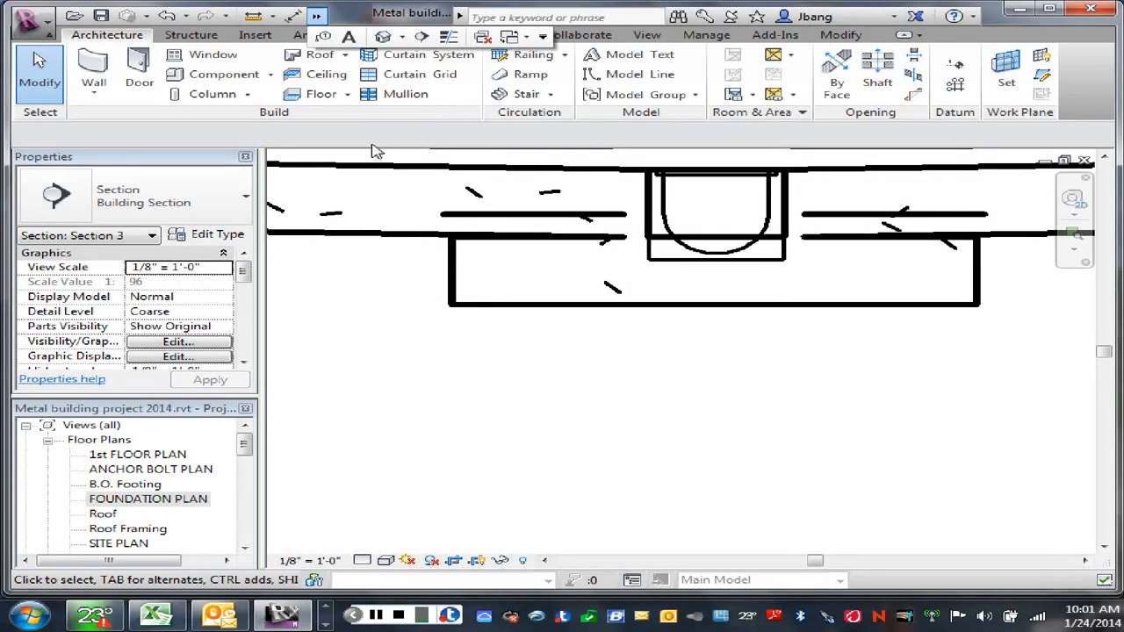
click(448, 38)
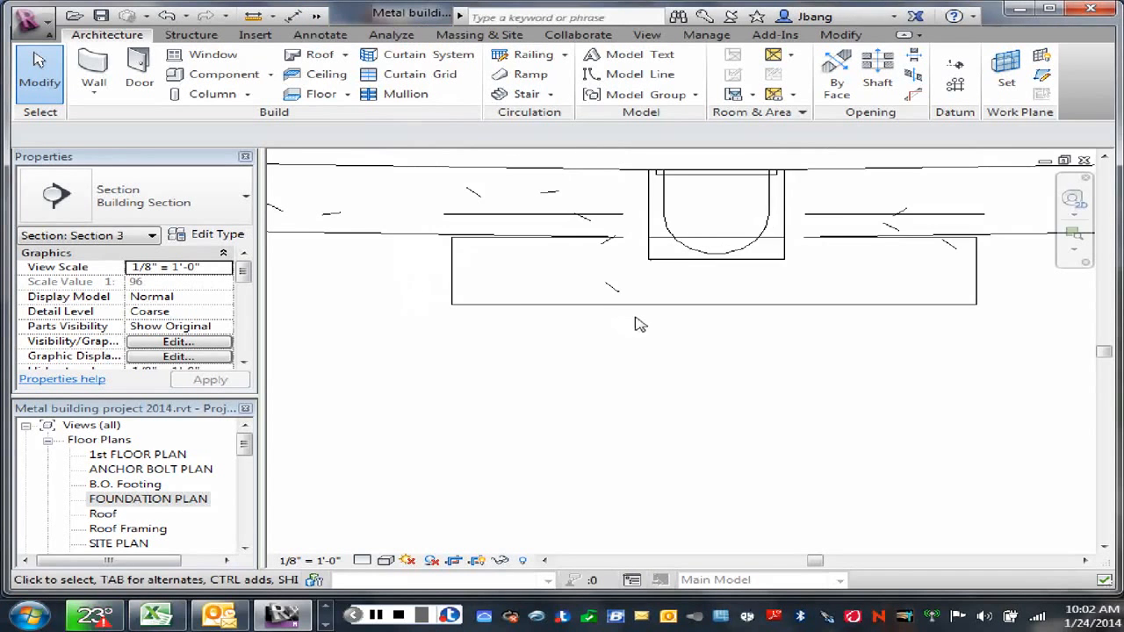
Step: Set the height offset of the lower slab beneath the trench drain to -0' 7", and deselect it
scroll(632, 329, up, 1)
scroll(562, 314, up, 1)
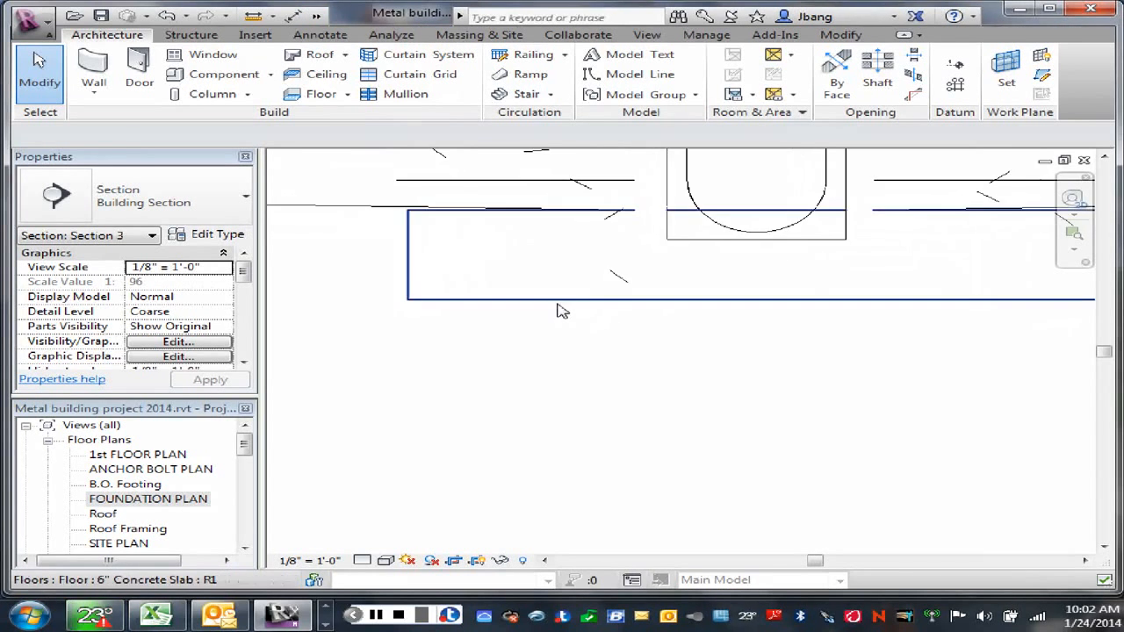
click(555, 304)
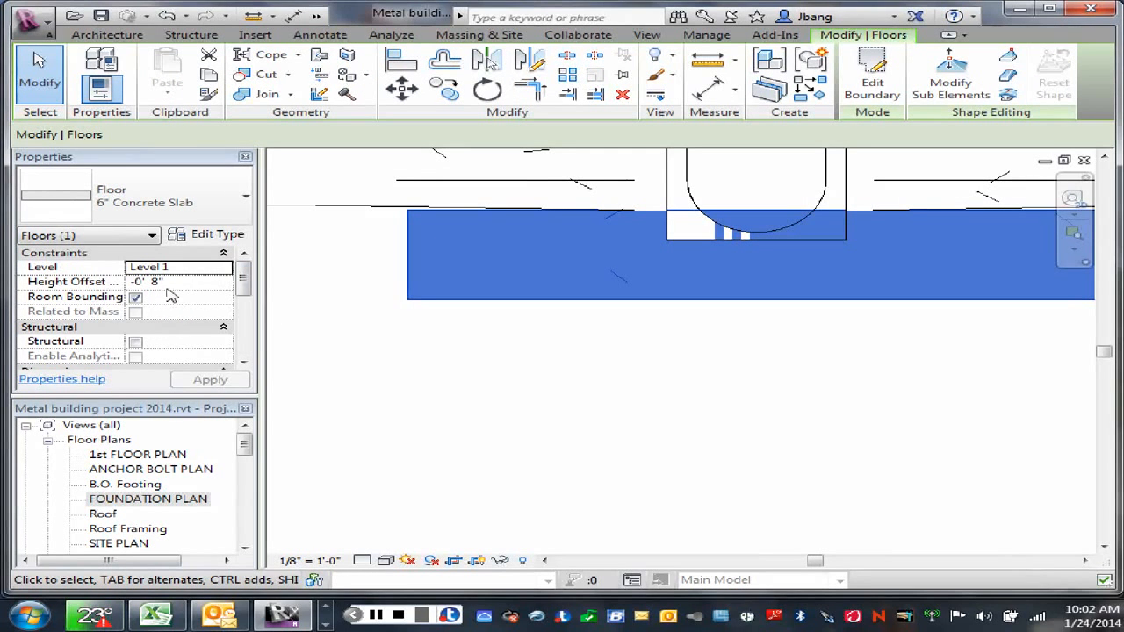
click(153, 281)
double_click(154, 281)
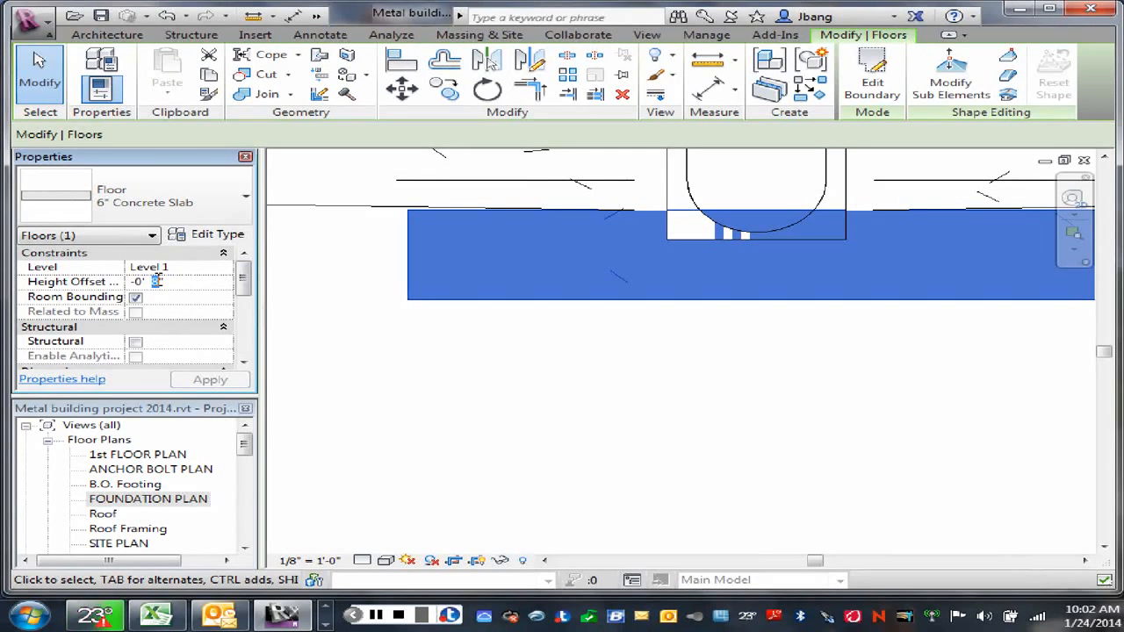
text(7)
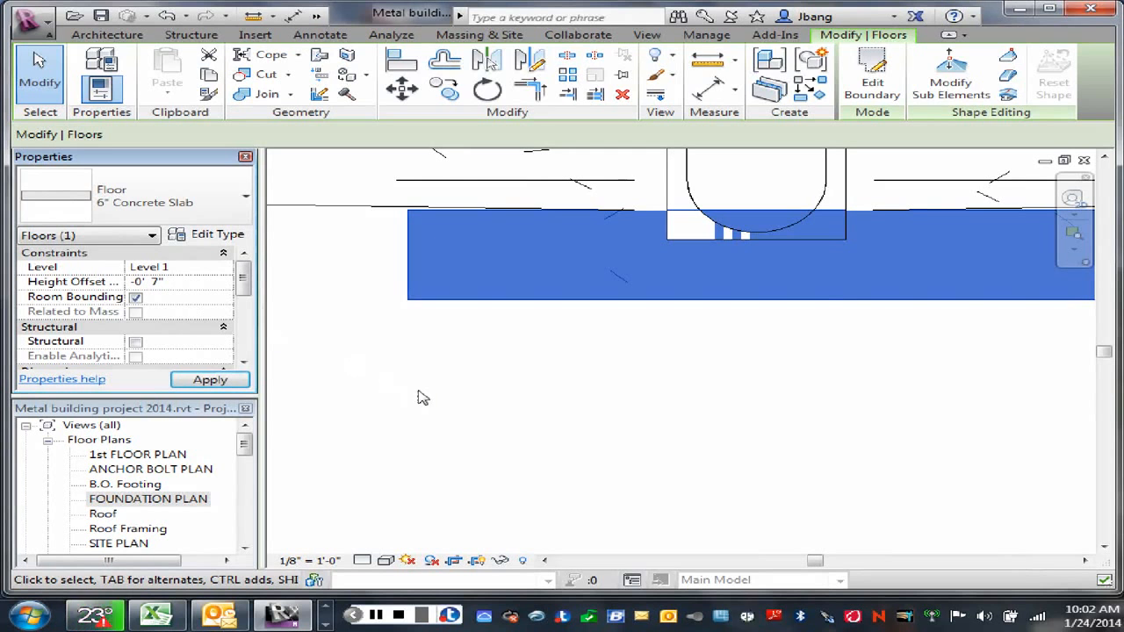
click(424, 360)
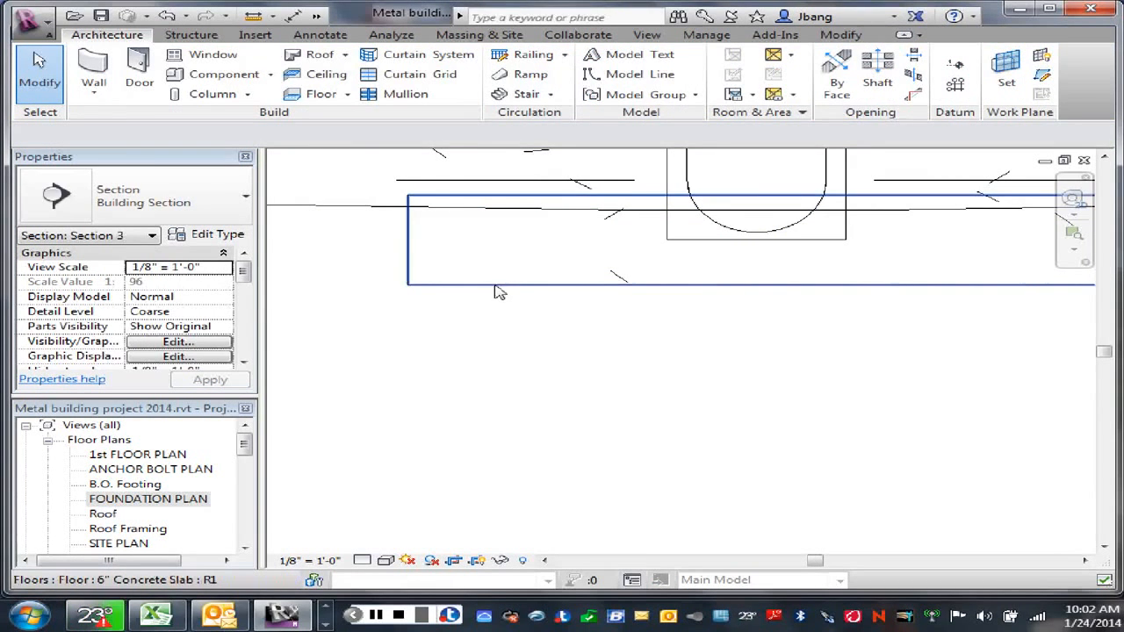
Step: Try to join the lower slab with the sloped 6" slab above it in the section, and end the joining
click(498, 282)
click(266, 94)
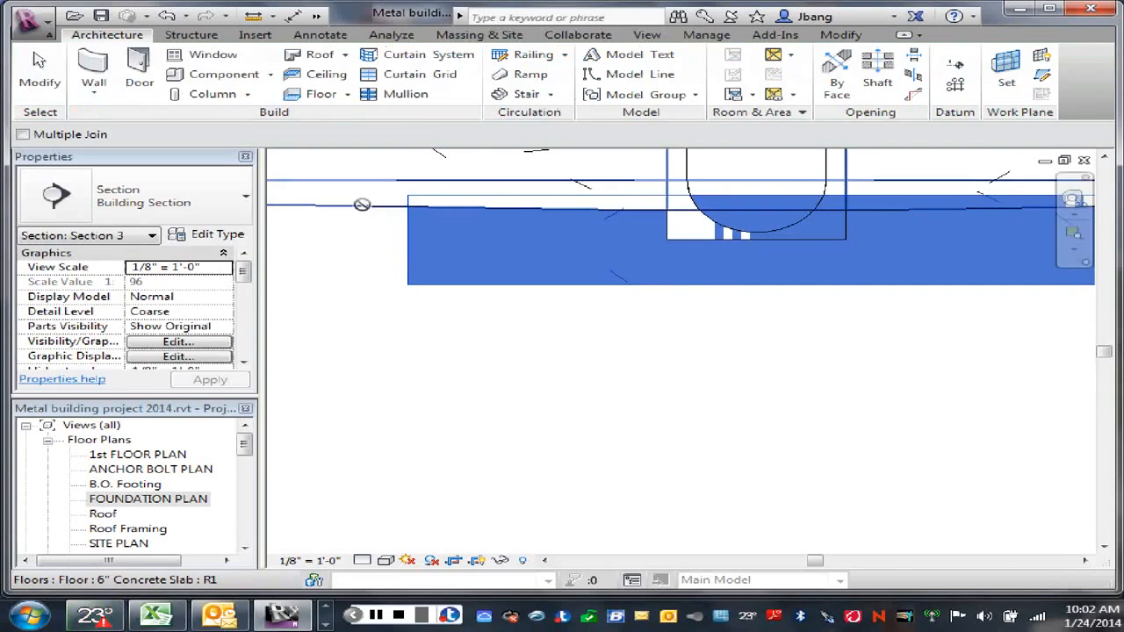
click(362, 206)
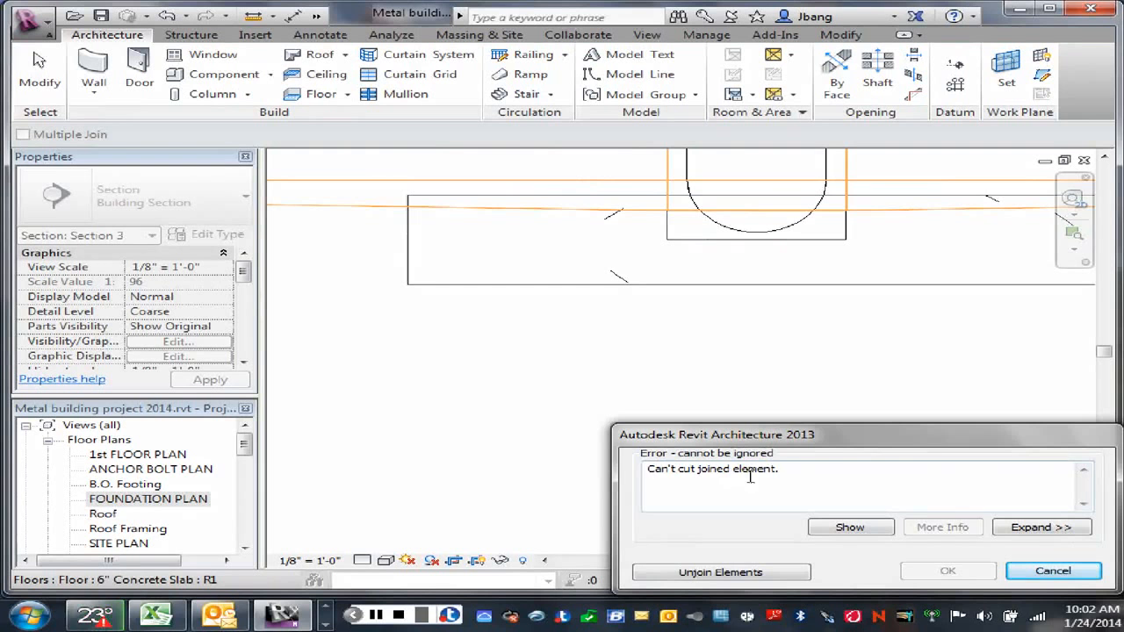
click(1062, 572)
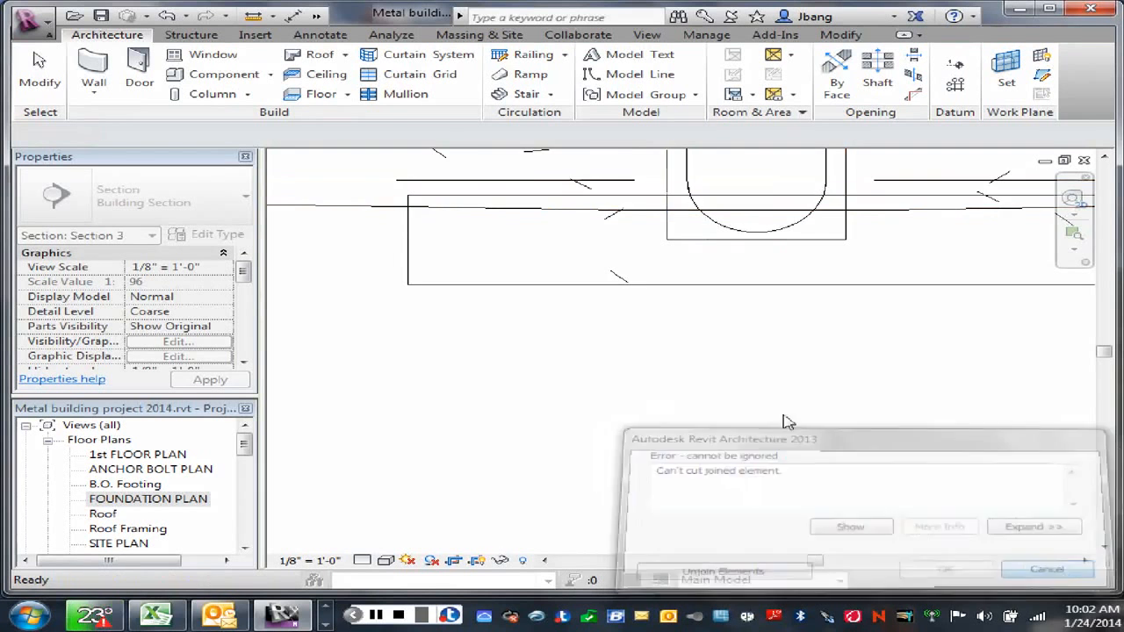
scroll(739, 370, down, 3)
scroll(737, 368, down, 2)
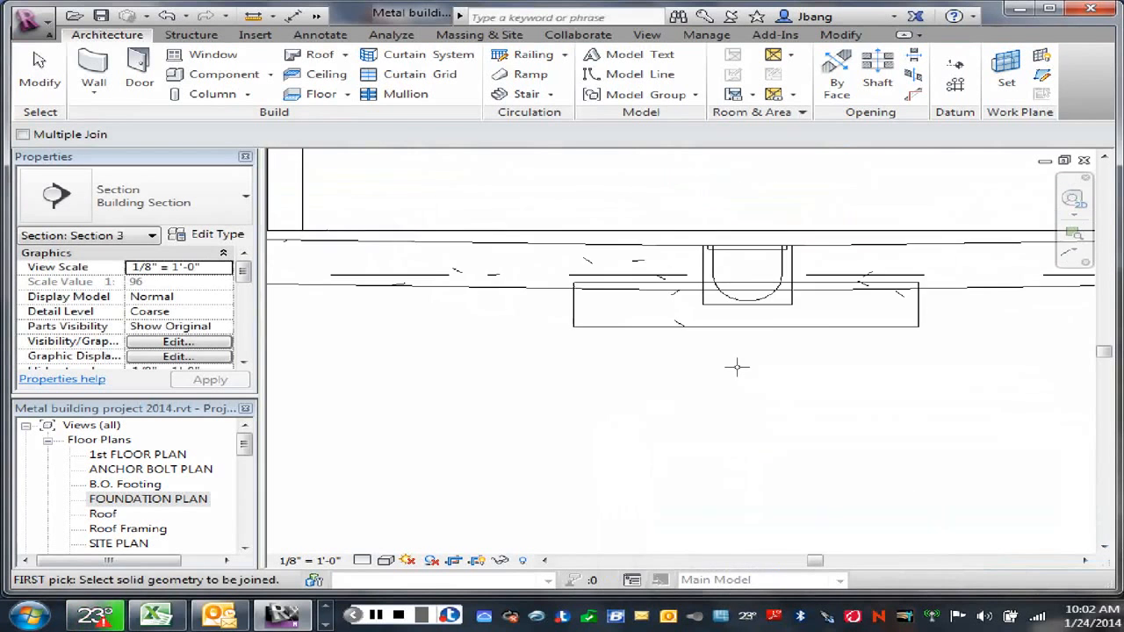
middle_drag(737, 367, 641, 418)
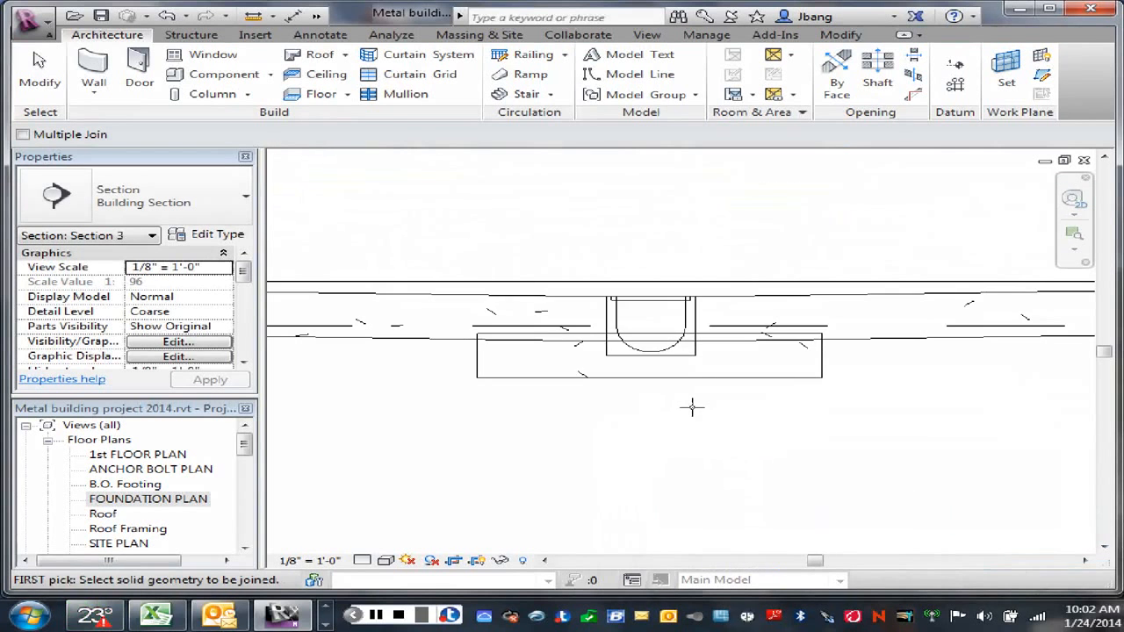
right_click(609, 400)
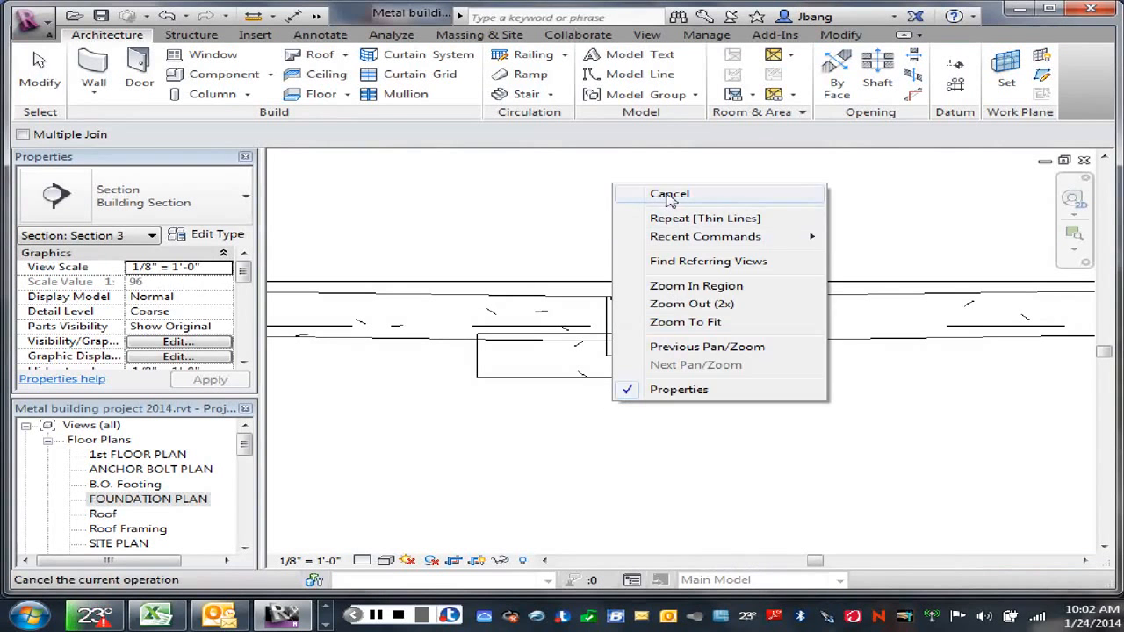
click(663, 200)
Step: Examine how the lower slab, the trench drain and the sloped slab overlap in the building section
scroll(673, 410, up, 1)
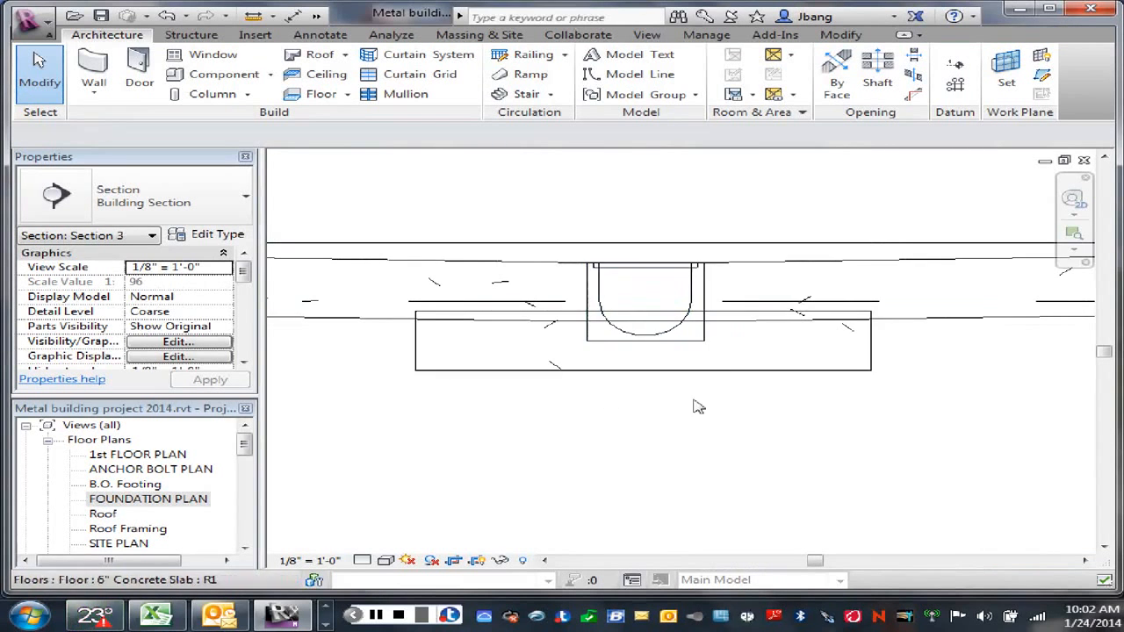
scroll(672, 417, down, 1)
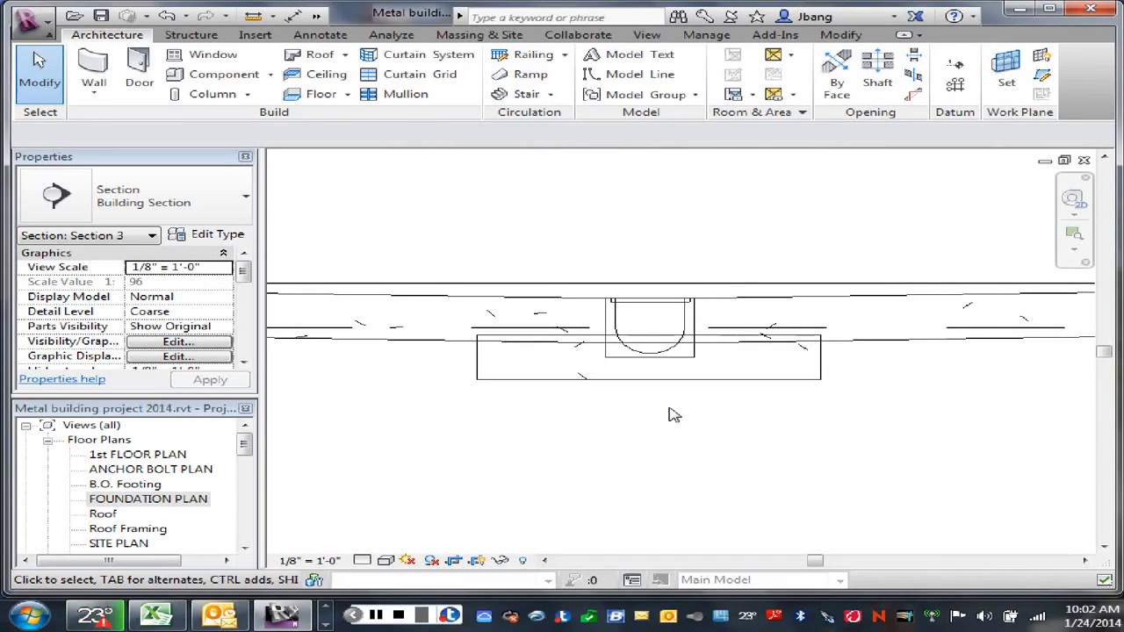
scroll(643, 395, up, 1)
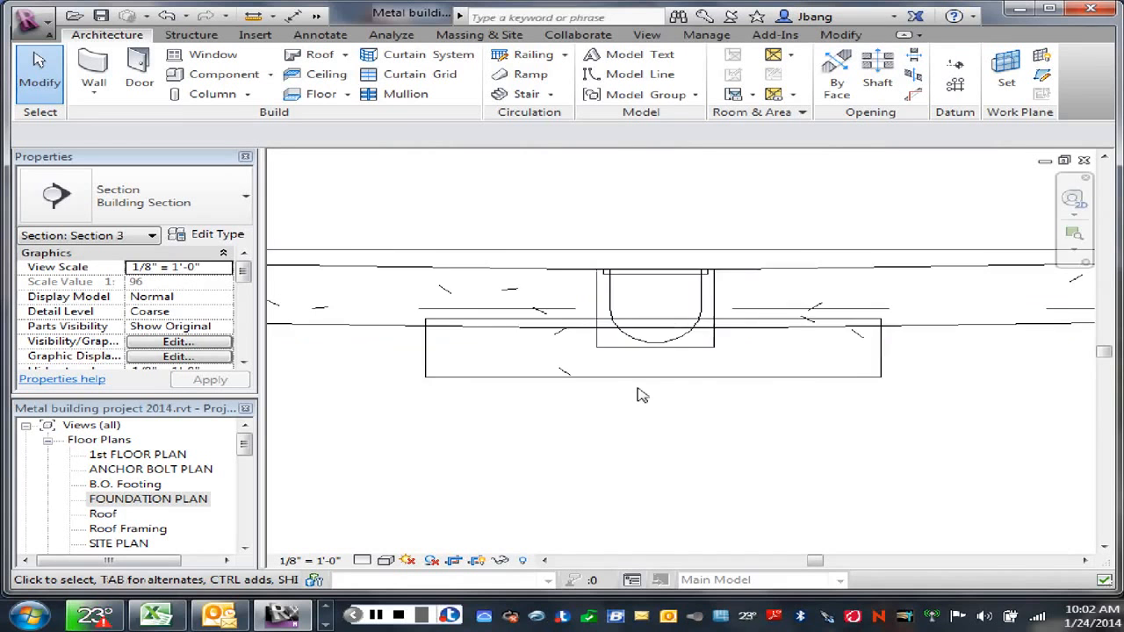
scroll(642, 395, up, 1)
scroll(641, 395, down, 2)
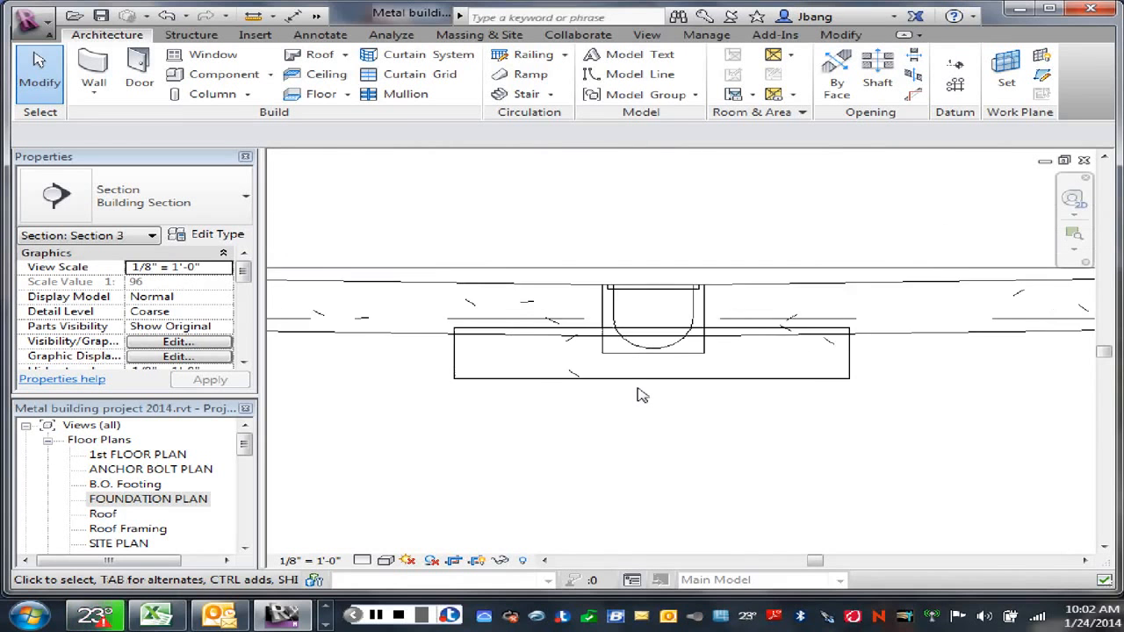
scroll(641, 395, down, 1)
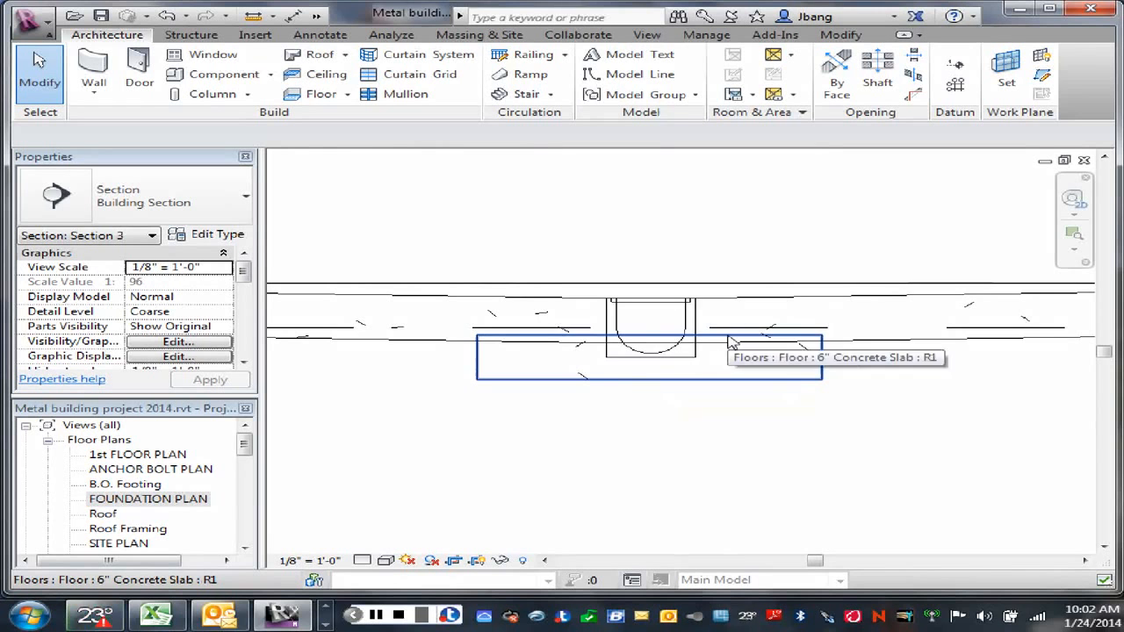
scroll(707, 378, down, 1)
scroll(707, 380, up, 1)
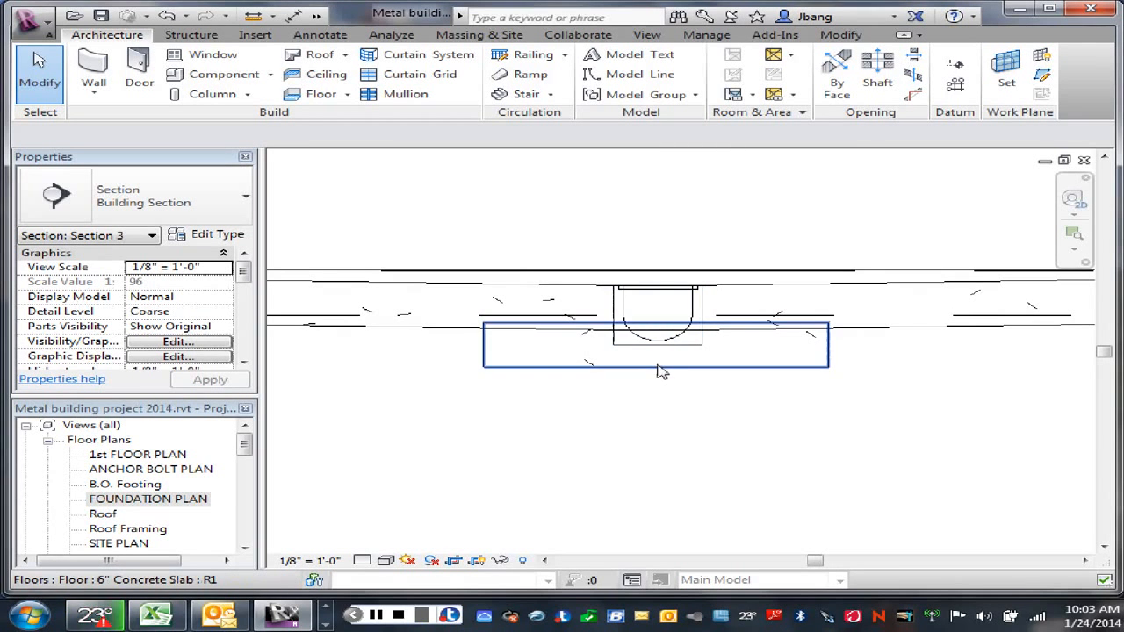
scroll(519, 393, up, 2)
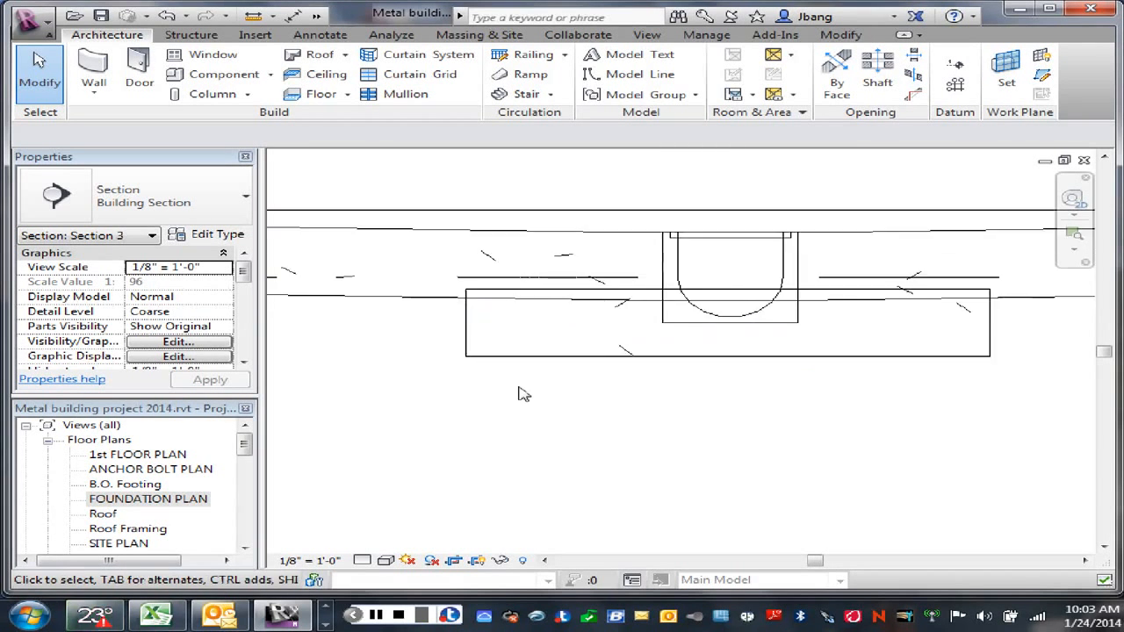
scroll(518, 392, down, 3)
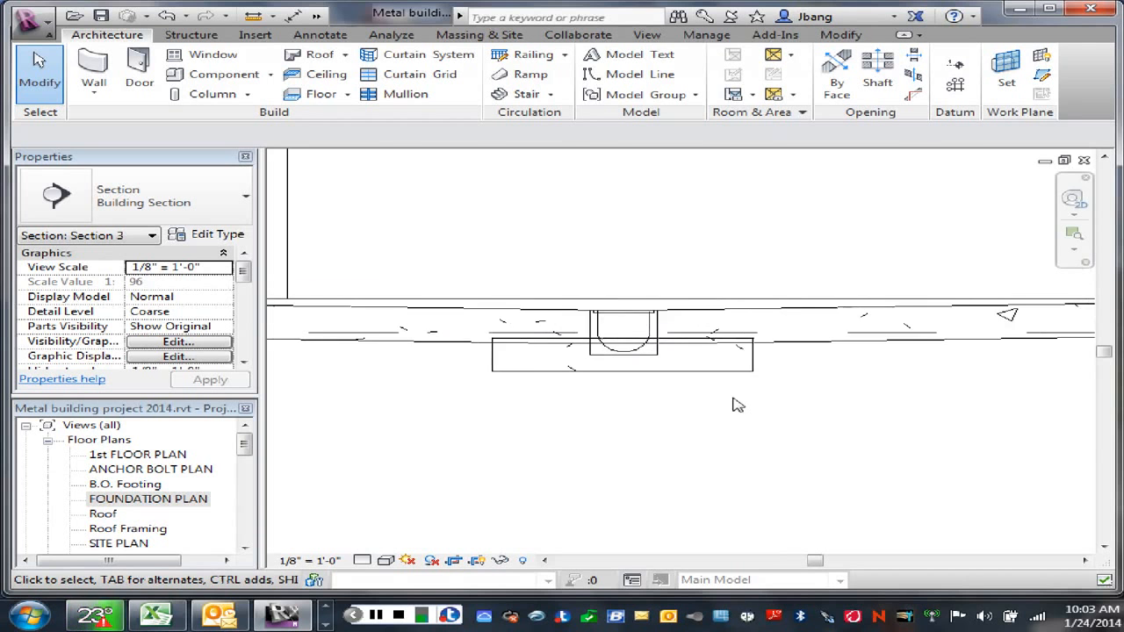
scroll(736, 404, down, 3)
middle_drag(659, 409, 634, 465)
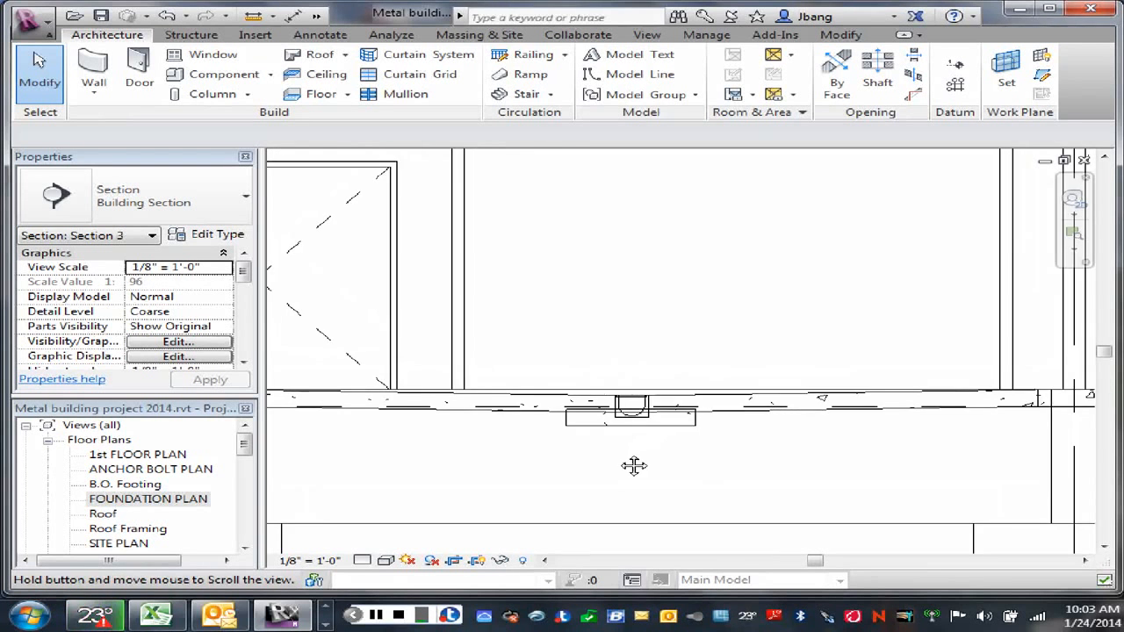
scroll(620, 451, up, 3)
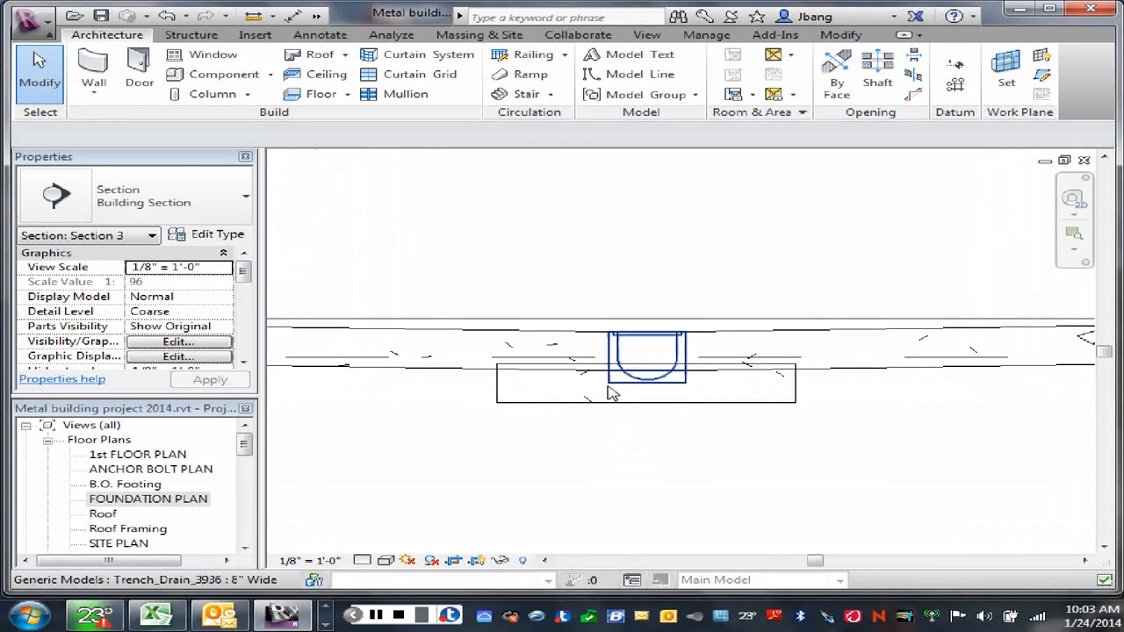
scroll(694, 443, down, 5)
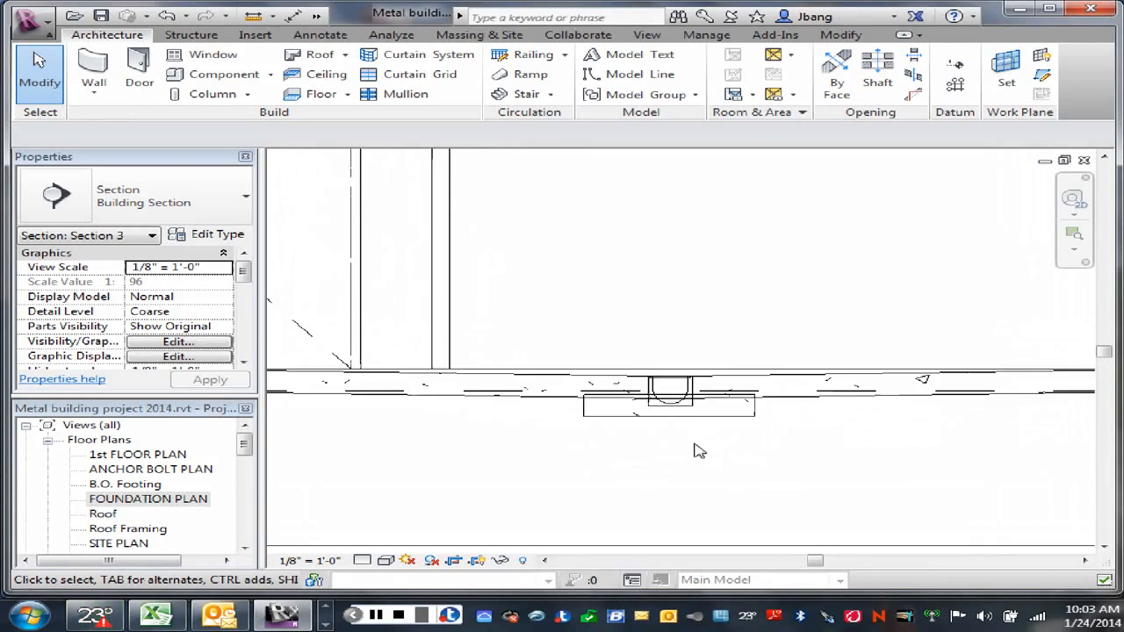
scroll(769, 456, down, 1)
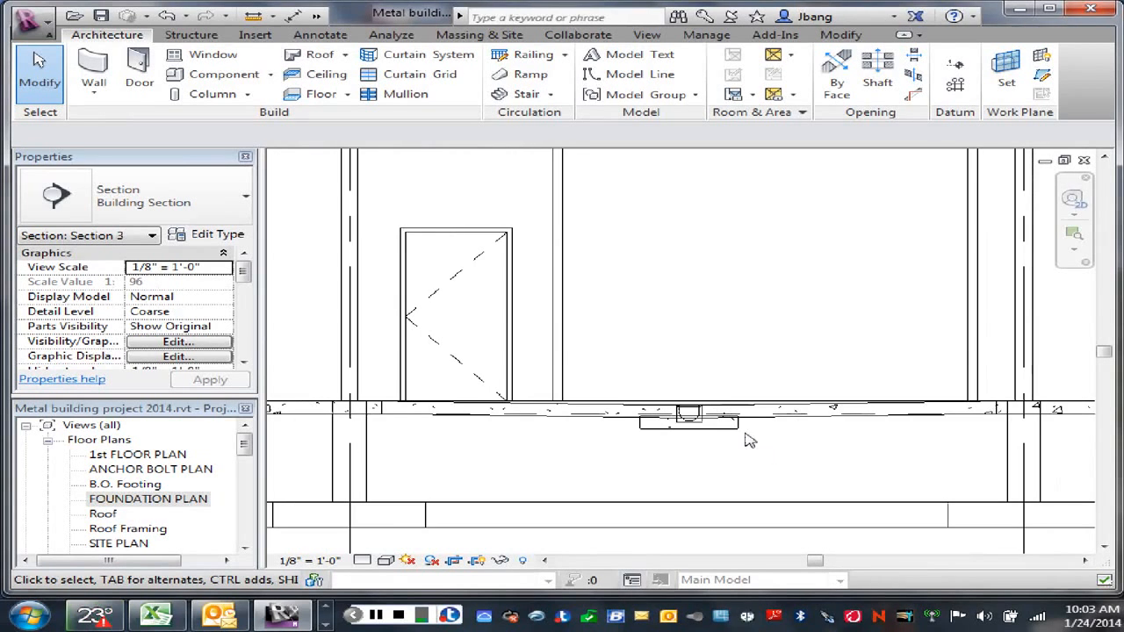
scroll(518, 215, down, 2)
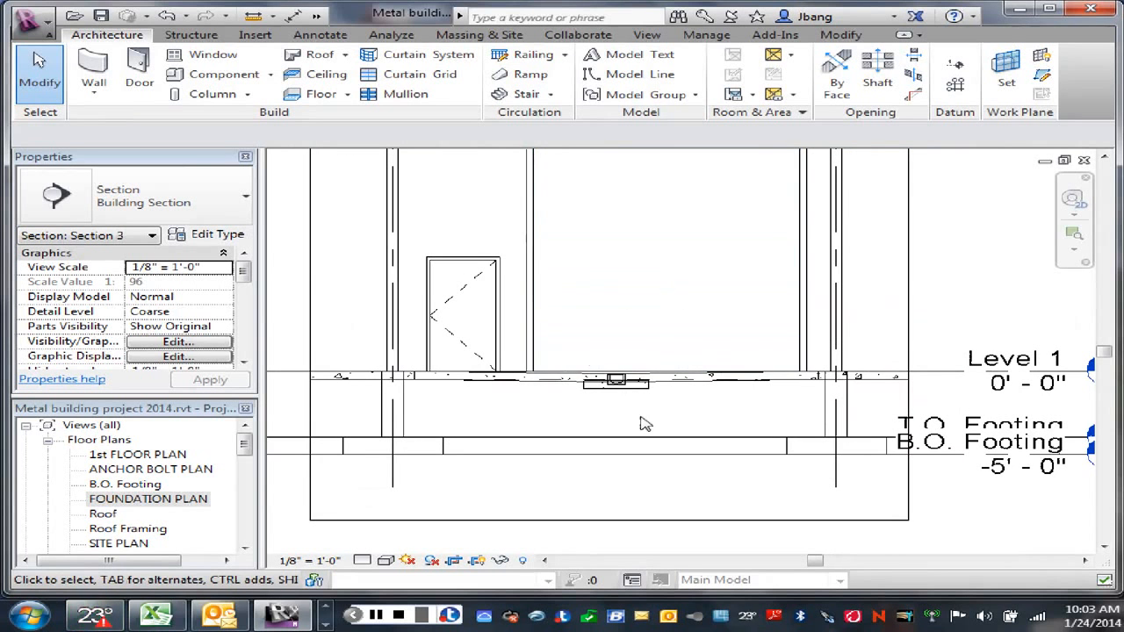
scroll(629, 413, up, 1)
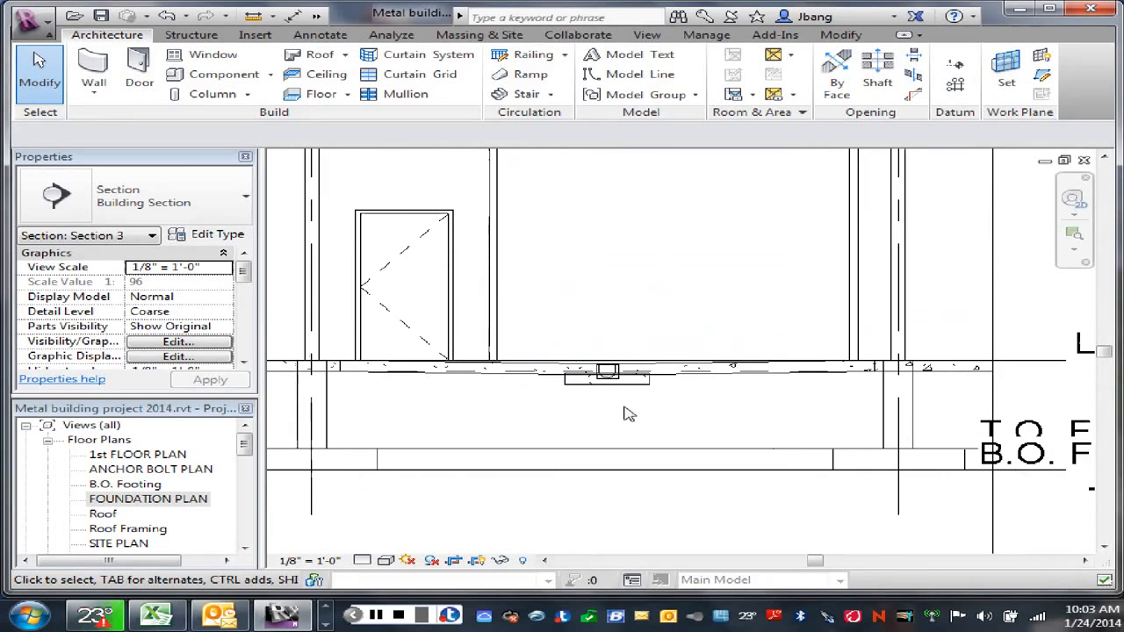
Step: Open the FOUNDATION PLAN floor plan view at the central slot
click(147, 499)
double_click(147, 498)
scroll(703, 404, up, 3)
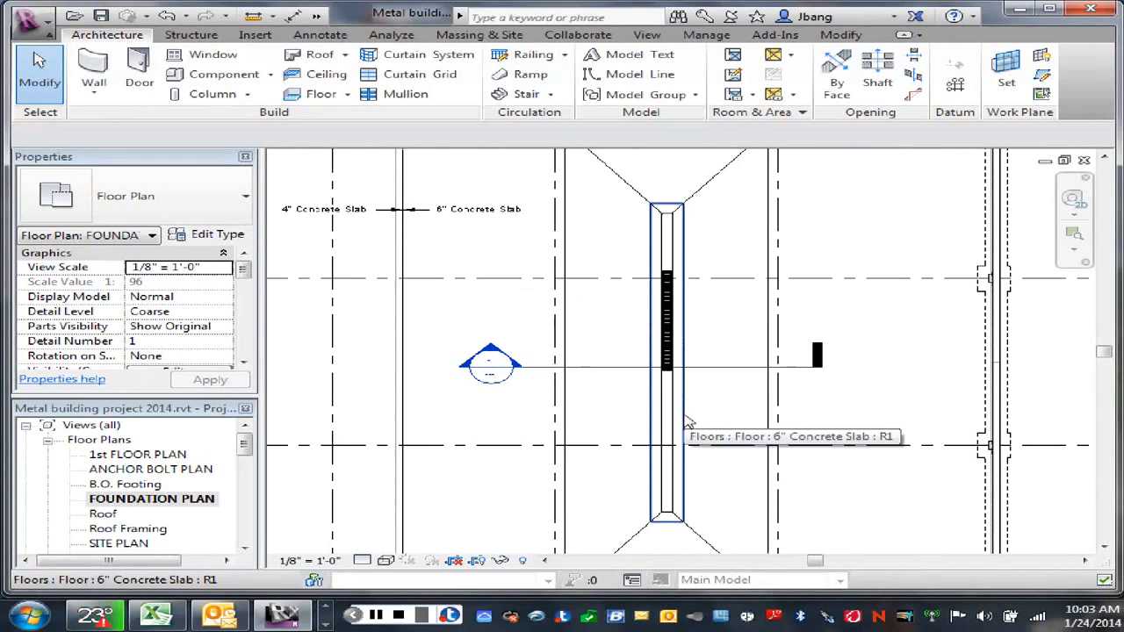
Step: Try to join the lower slab around the slot with the surrounding sloped slab in the foundation plan
click(687, 422)
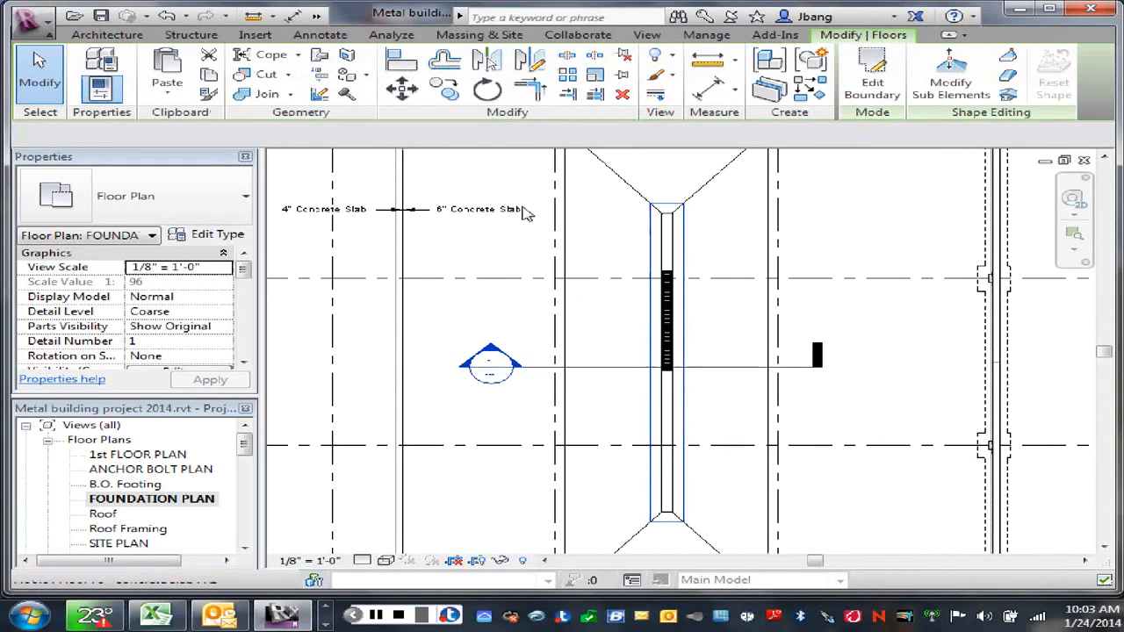
click(269, 97)
click(654, 412)
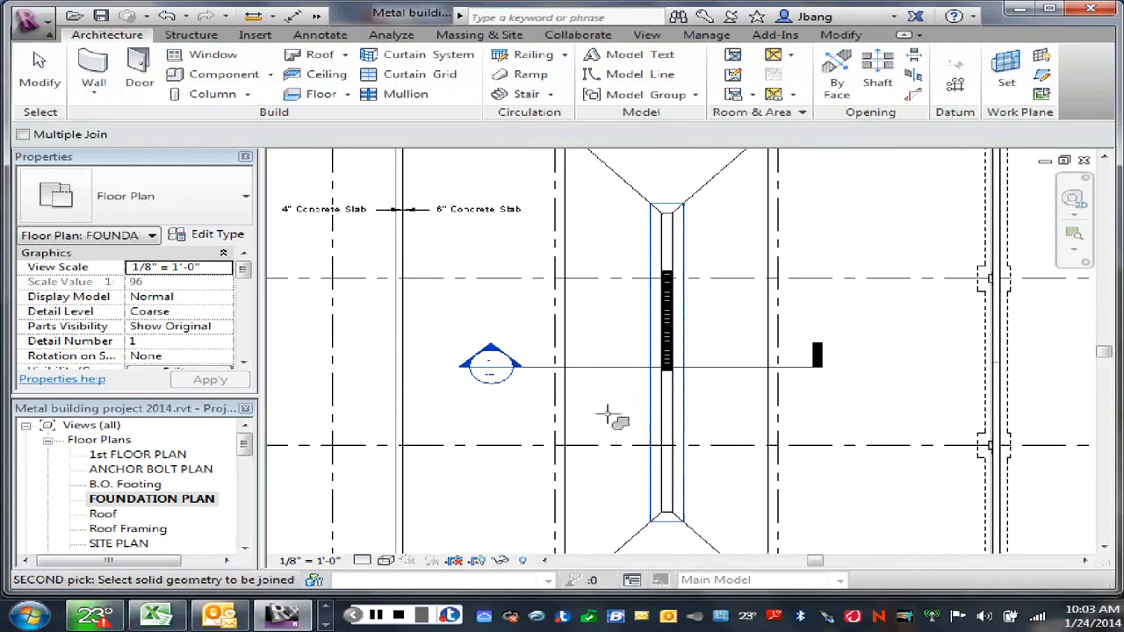
click(575, 408)
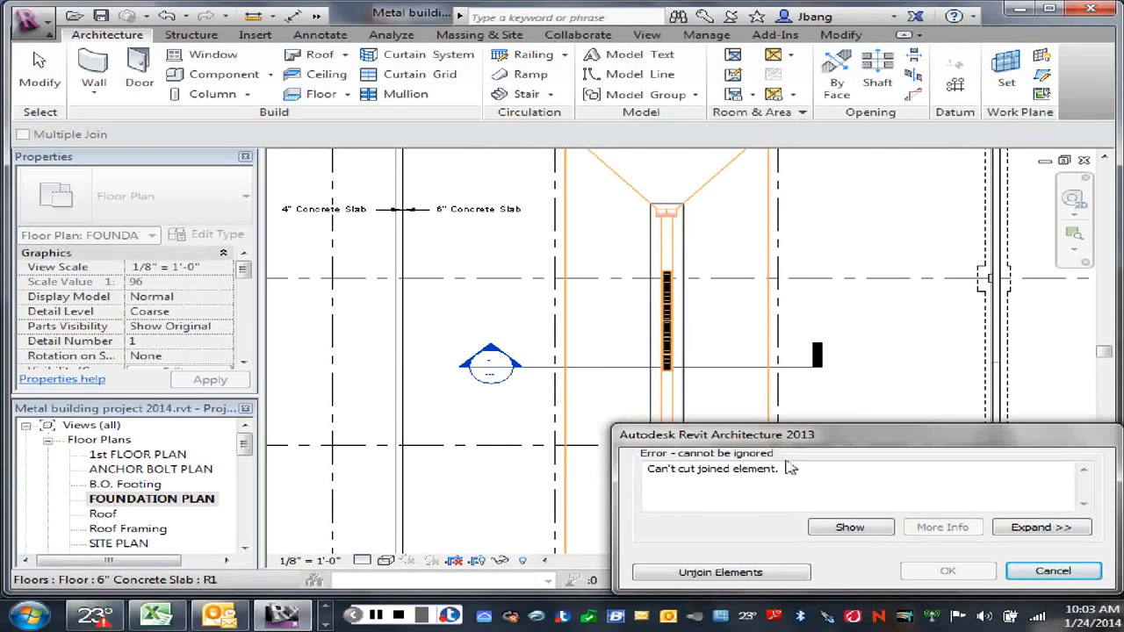
click(1053, 572)
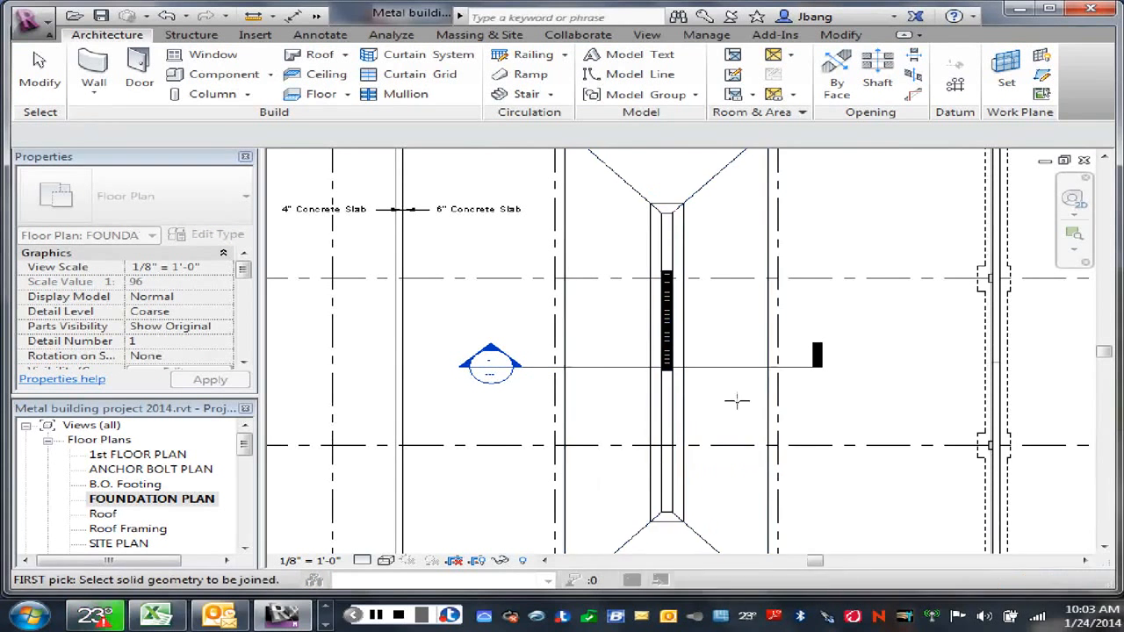
Step: Examine the trench drain and the thickened concrete around it in the building section
click(376, 617)
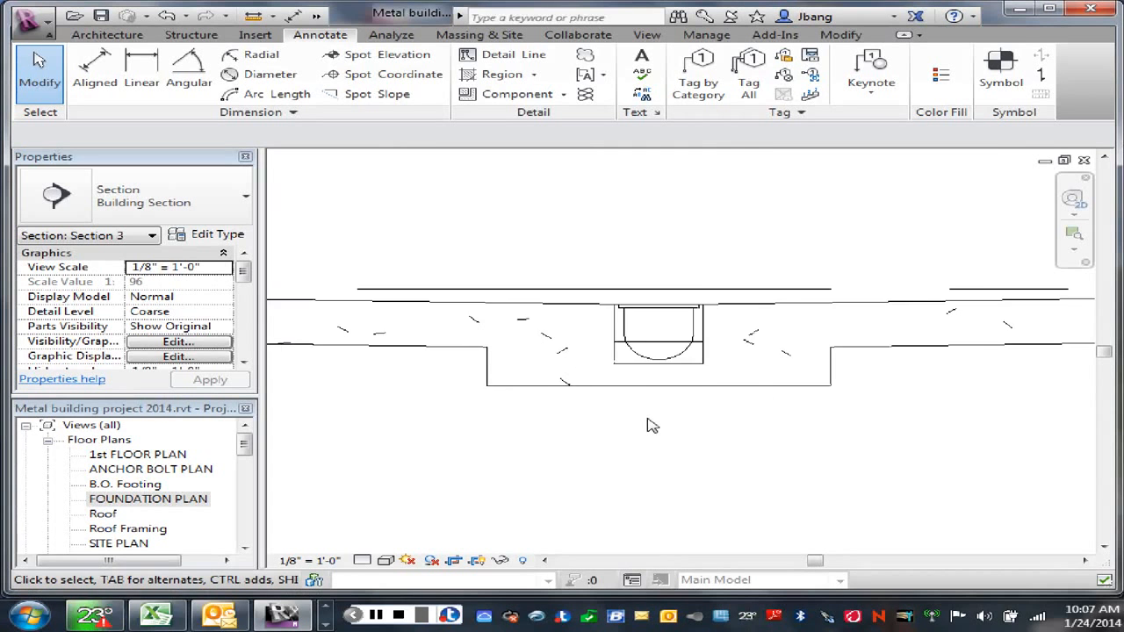
scroll(646, 424, up, 4)
scroll(646, 424, up, 1)
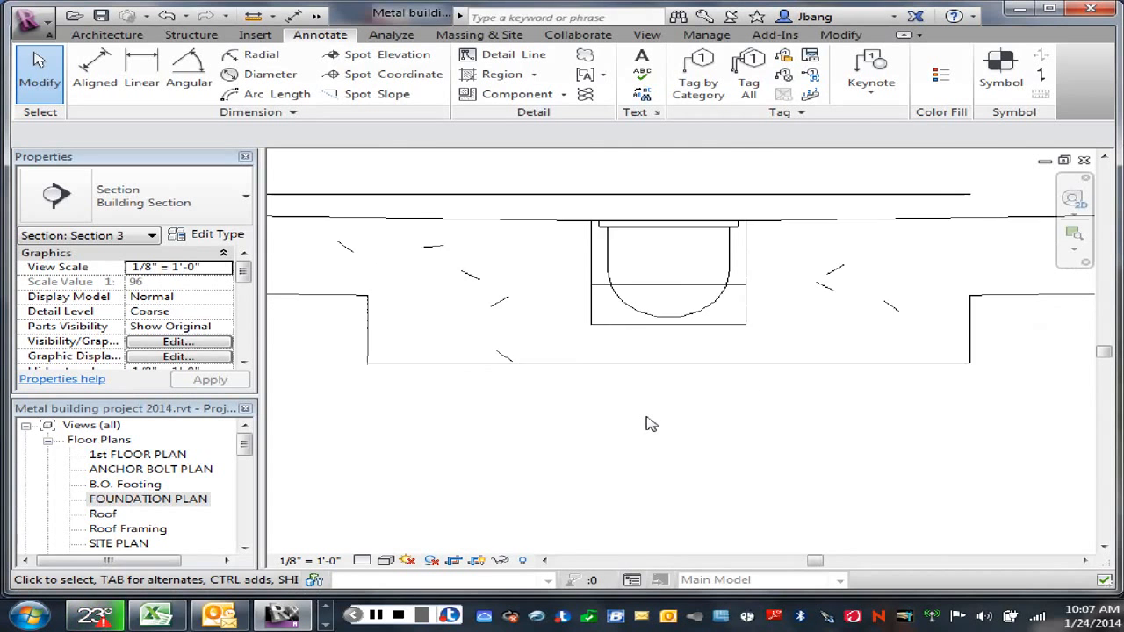
scroll(647, 424, down, 3)
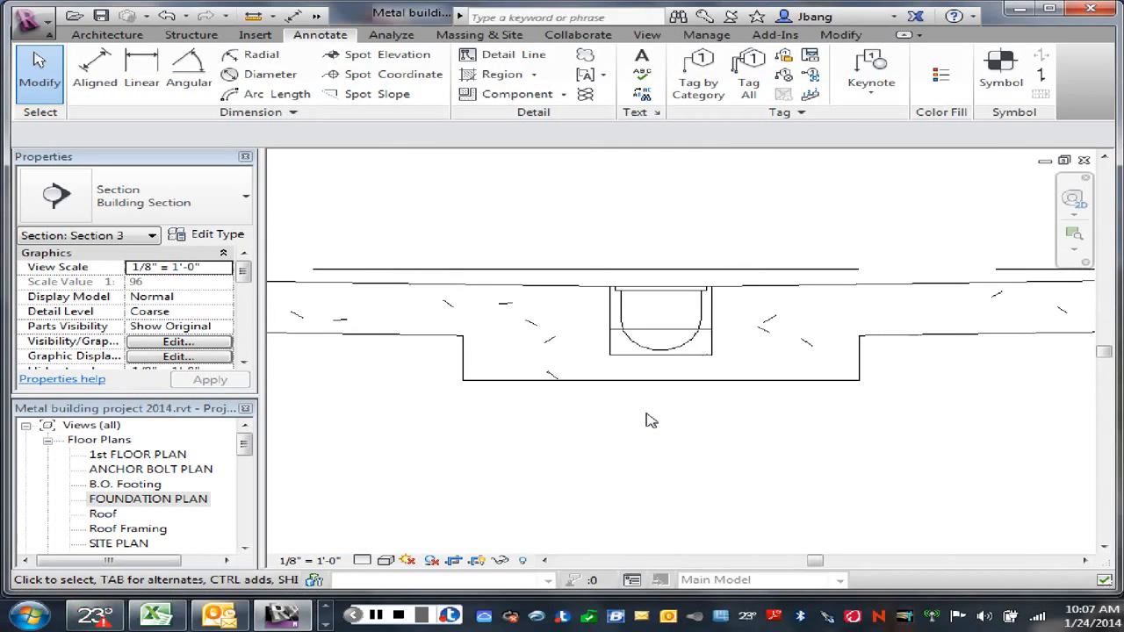
scroll(647, 421, down, 2)
scroll(649, 420, down, 3)
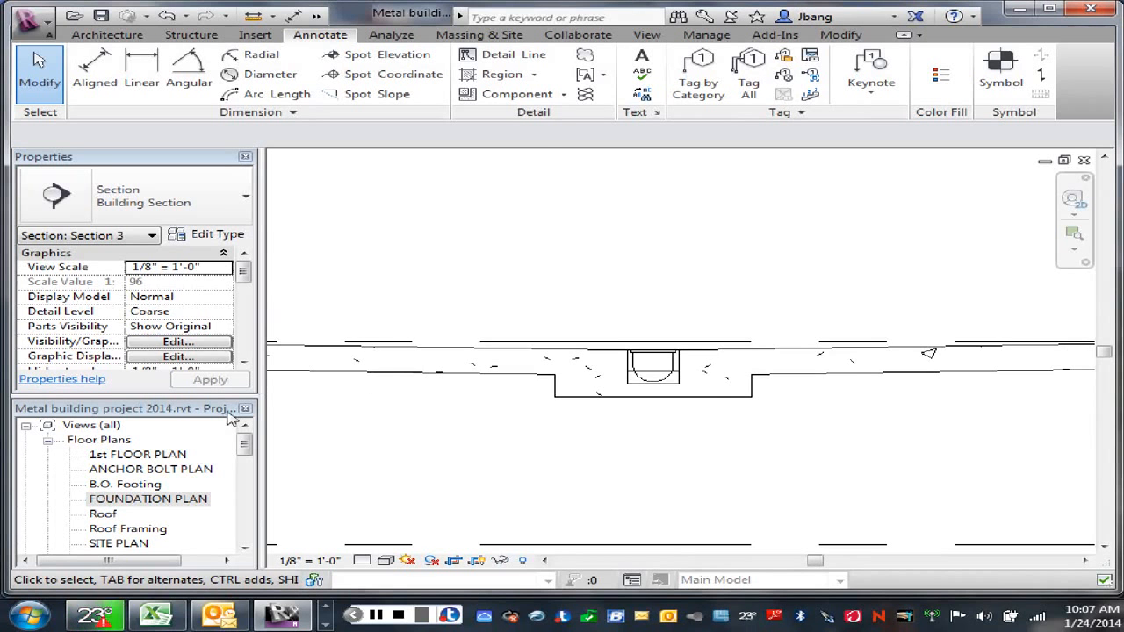
Step: Open the FOUNDATION PLAN floor plan view at the trench drain in the central slot
double_click(140, 500)
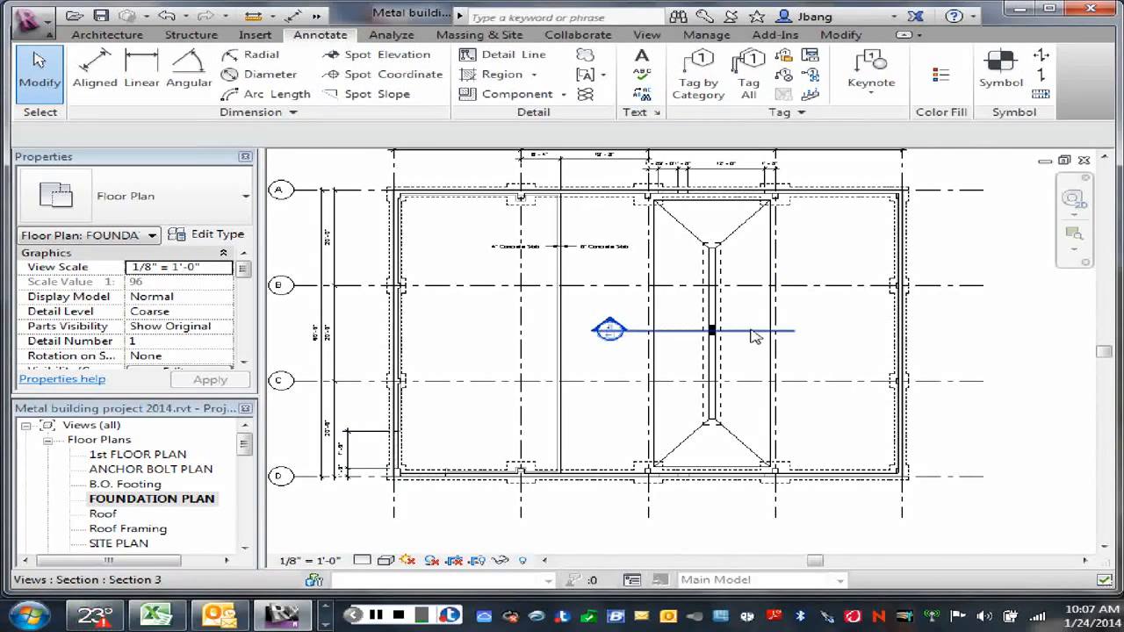
scroll(749, 334, up, 2)
scroll(749, 333, up, 2)
middle_drag(745, 325, 770, 444)
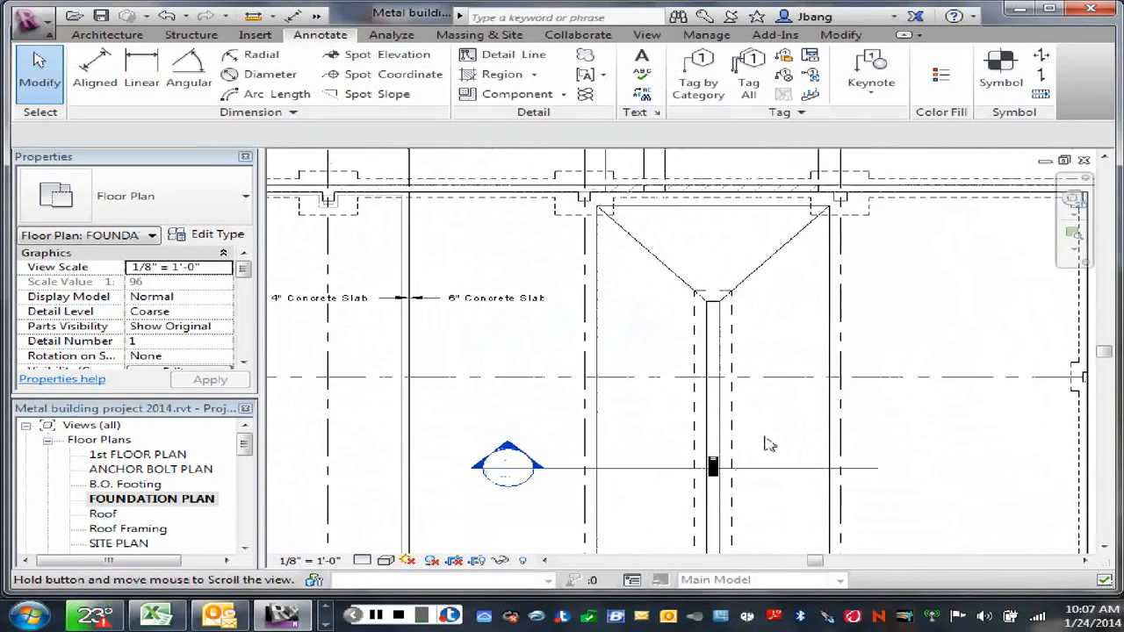
scroll(770, 444, up, 1)
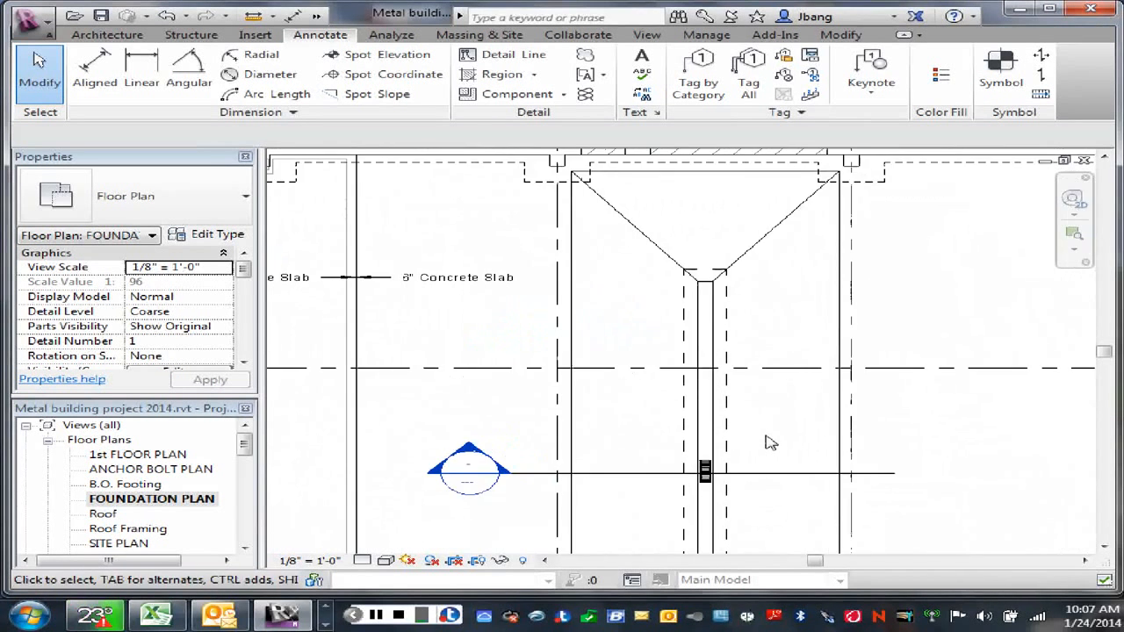
Step: Copy the 8" wide trench drain from the middle of the slot to the slot's upper end in the plan
click(707, 470)
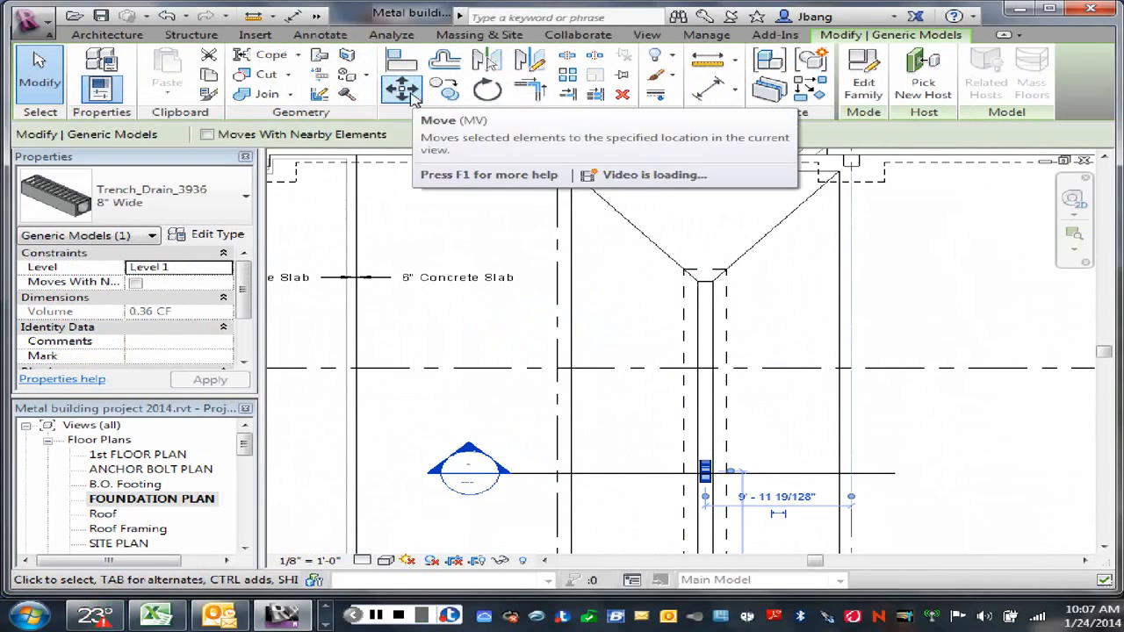
click(443, 89)
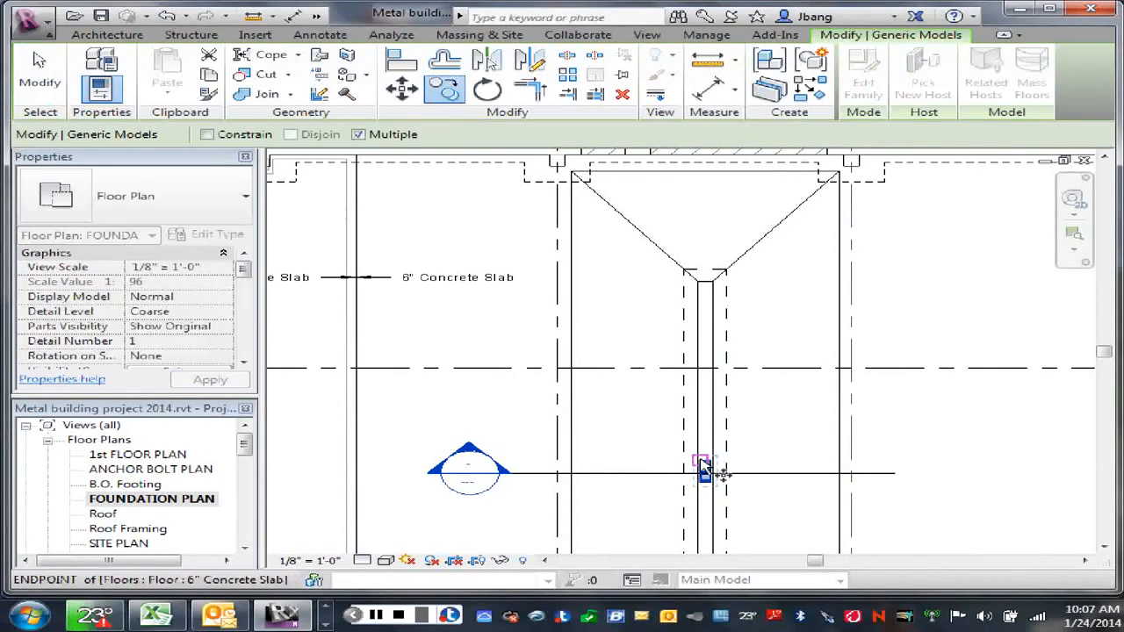
click(716, 459)
scroll(707, 284, up, 4)
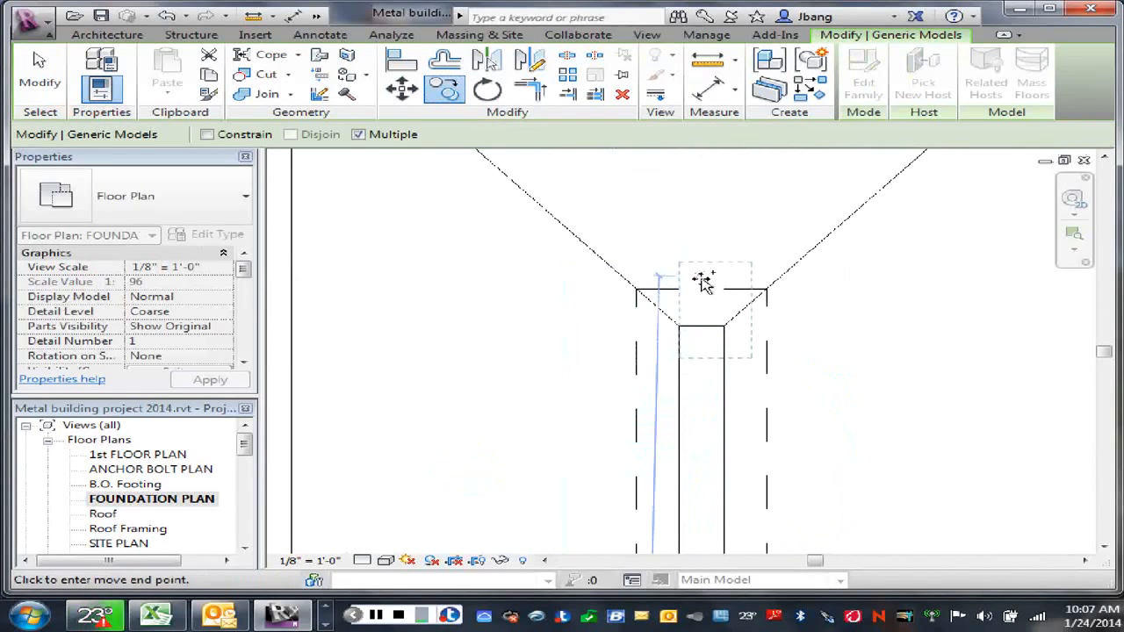
click(696, 310)
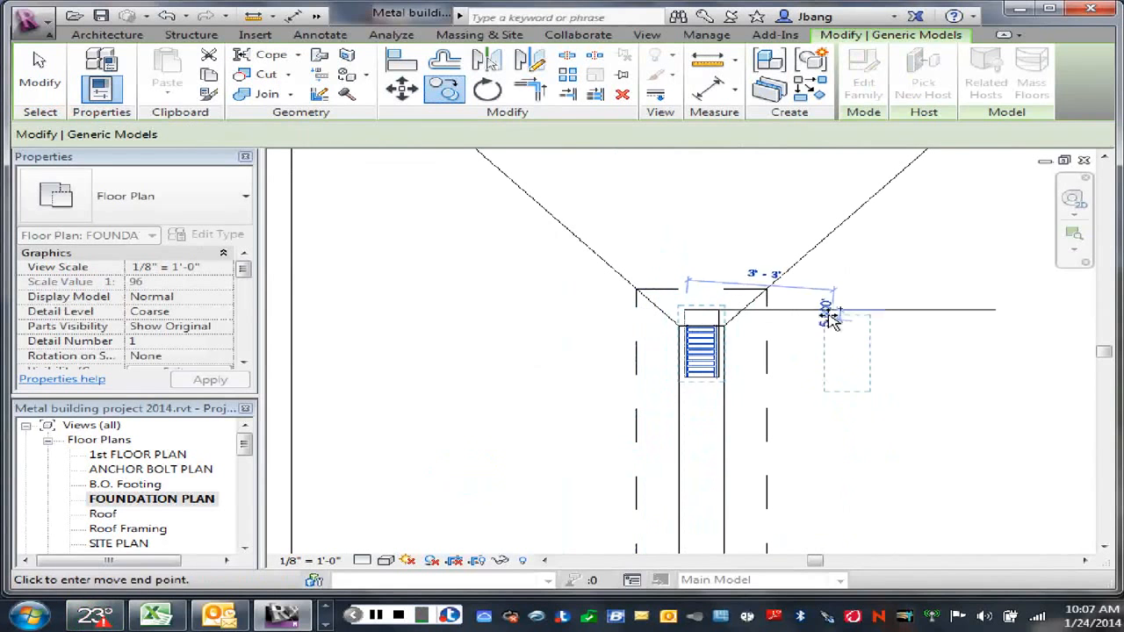
right_click(857, 327)
click(882, 339)
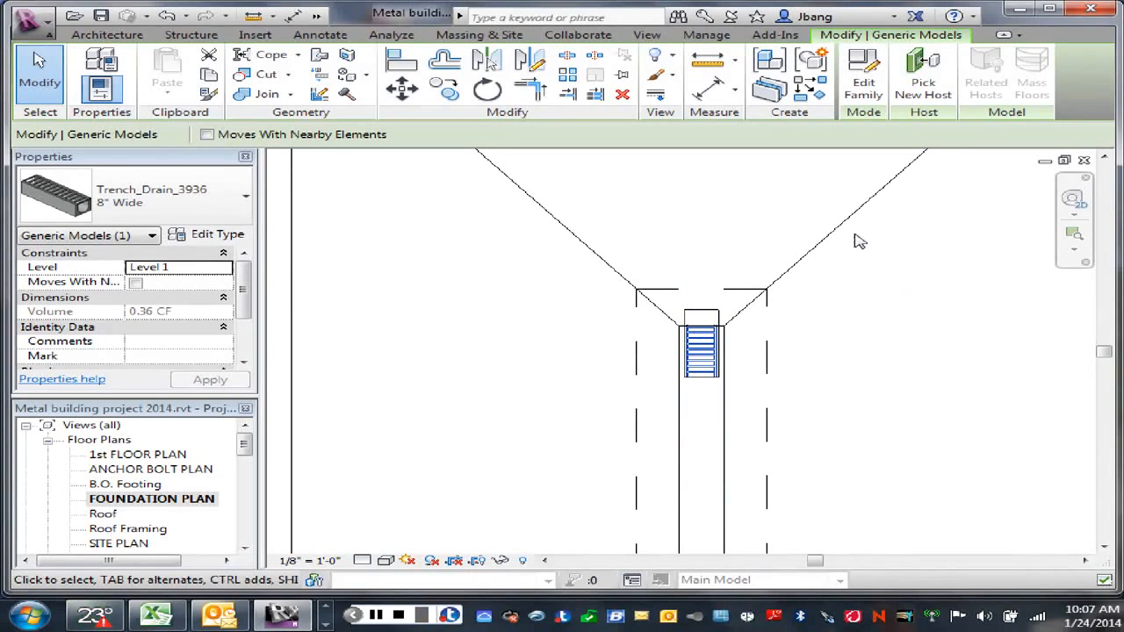
right_click(829, 358)
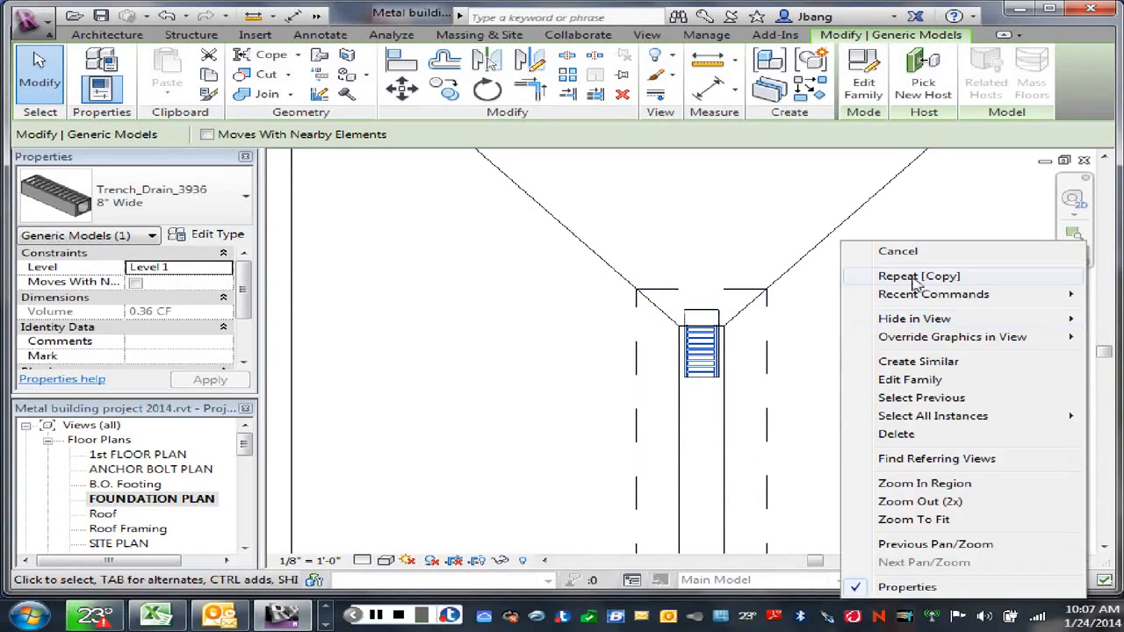
click(878, 251)
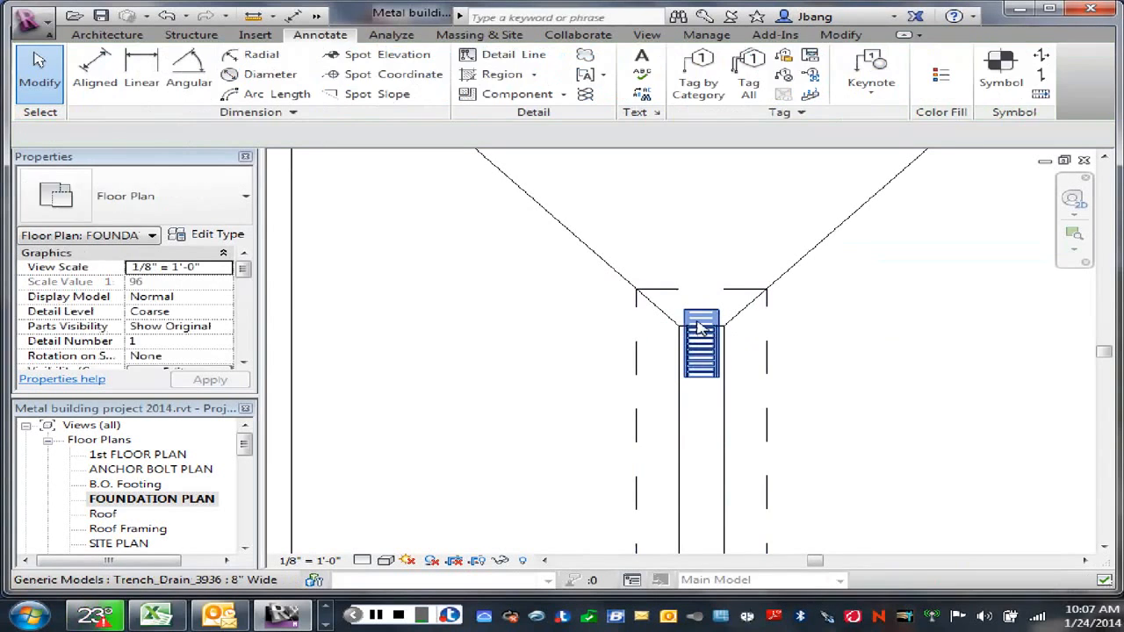
Step: Move the copied trench drain down so that it sits inside the upper end of the slot
drag(703, 338, 702, 367)
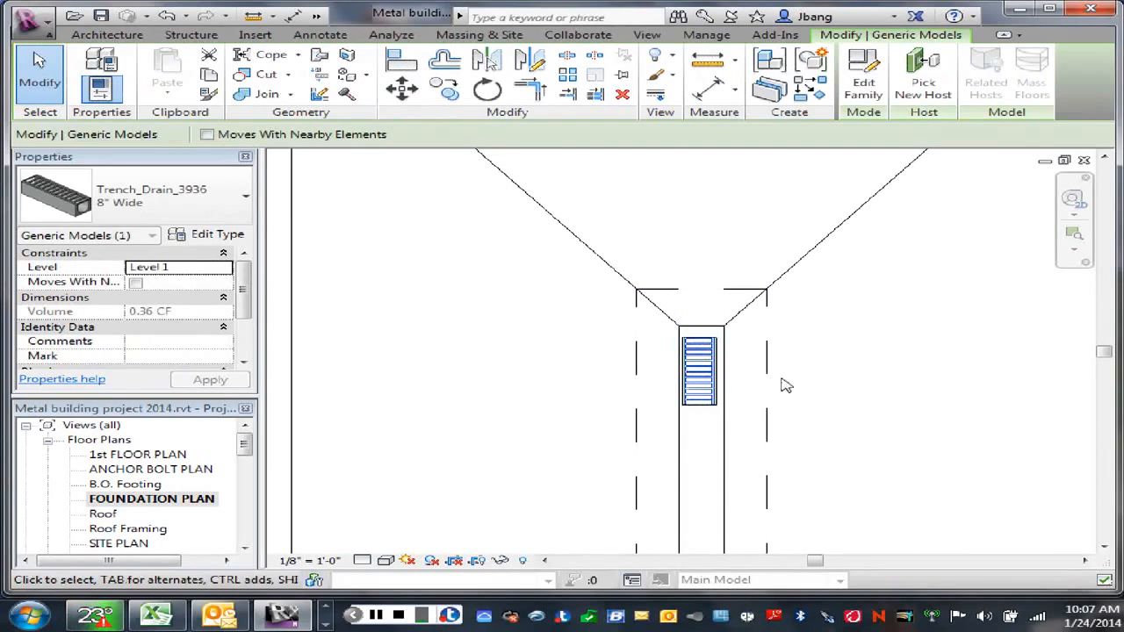
scroll(699, 360, up, 3)
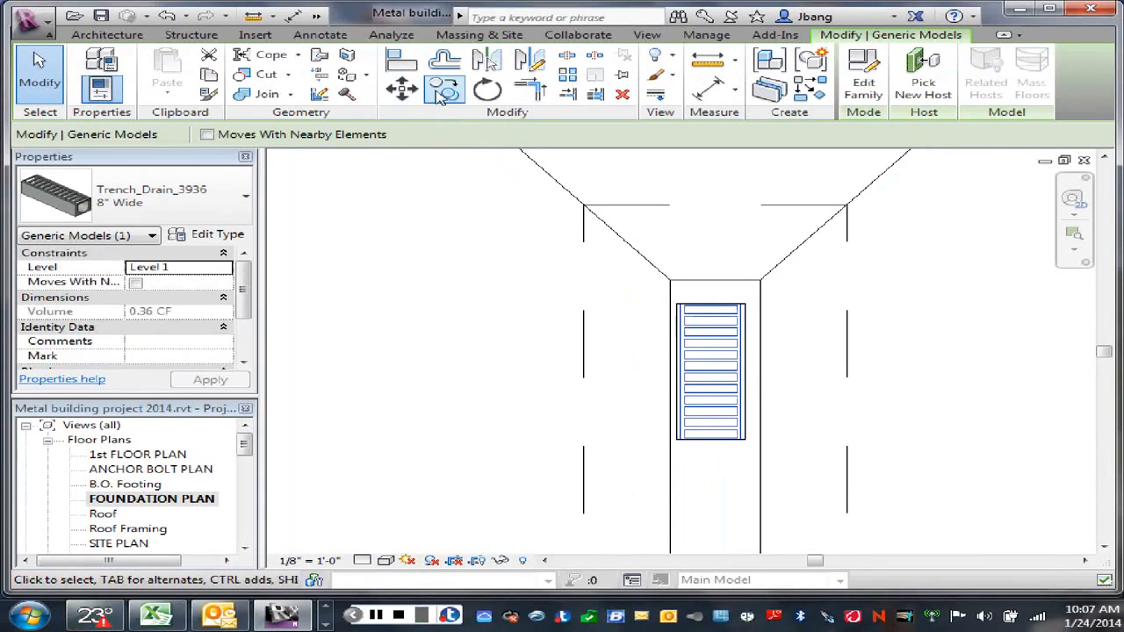
key(m)
key(v)
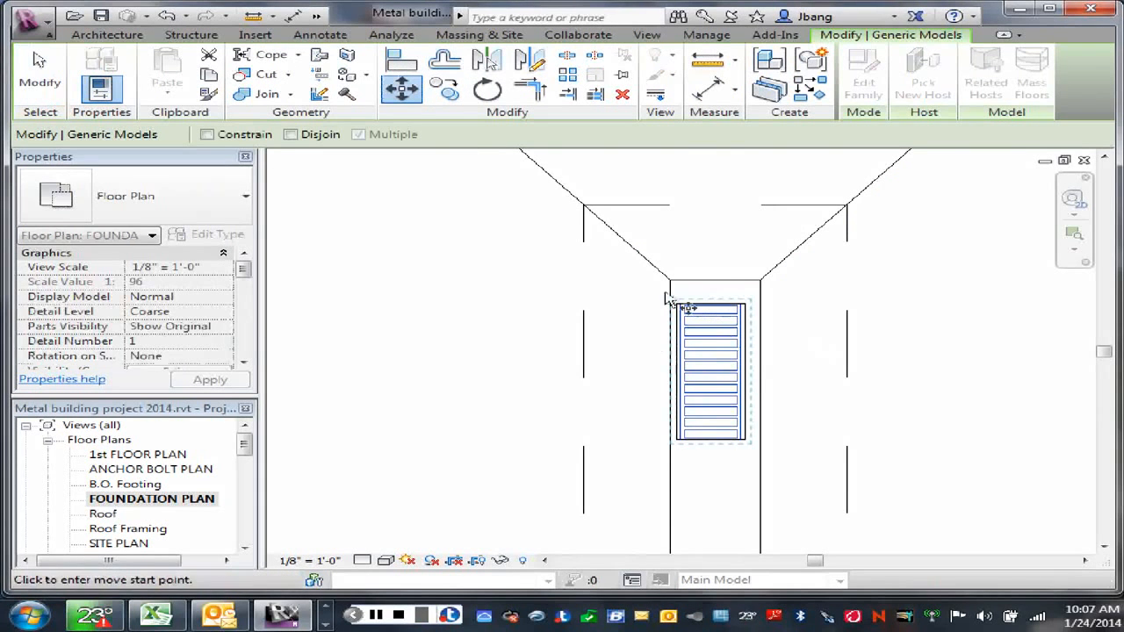